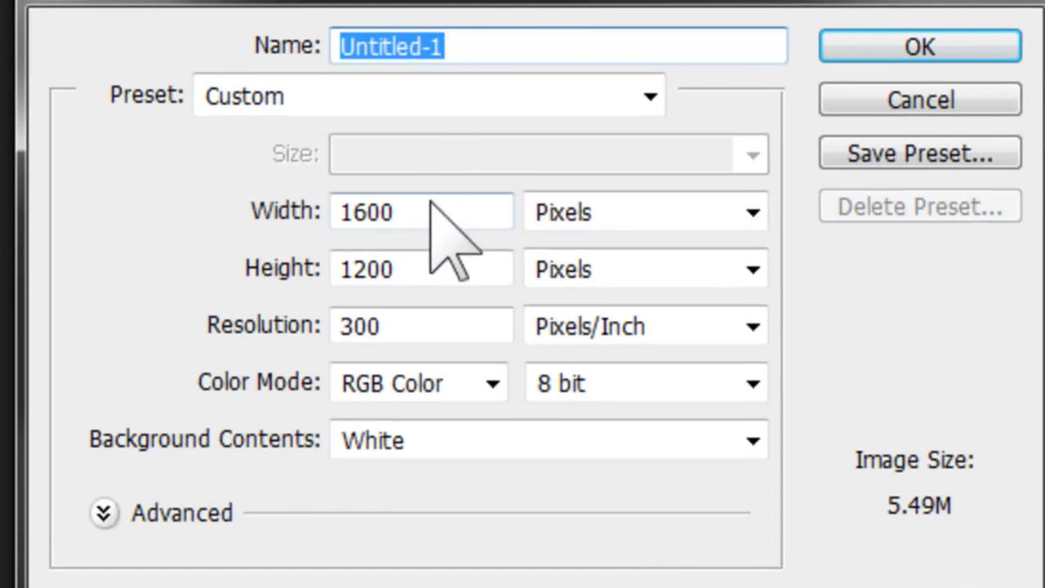
Create a new 1600 × 1200 pixel RGB document at 300 pixels/inch with a white background
double_click(383, 213)
key("Tab")
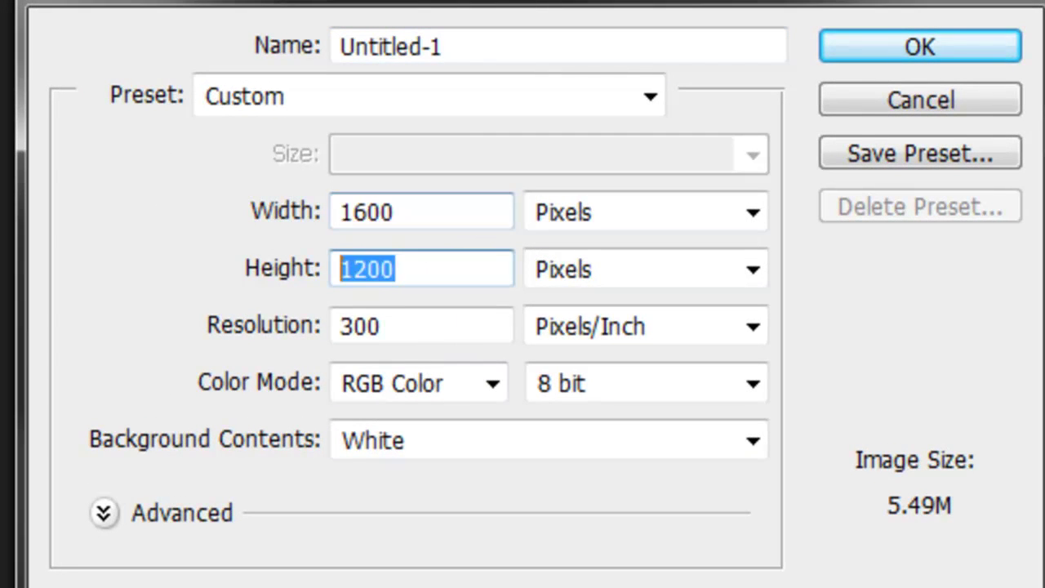
double_click(346, 334)
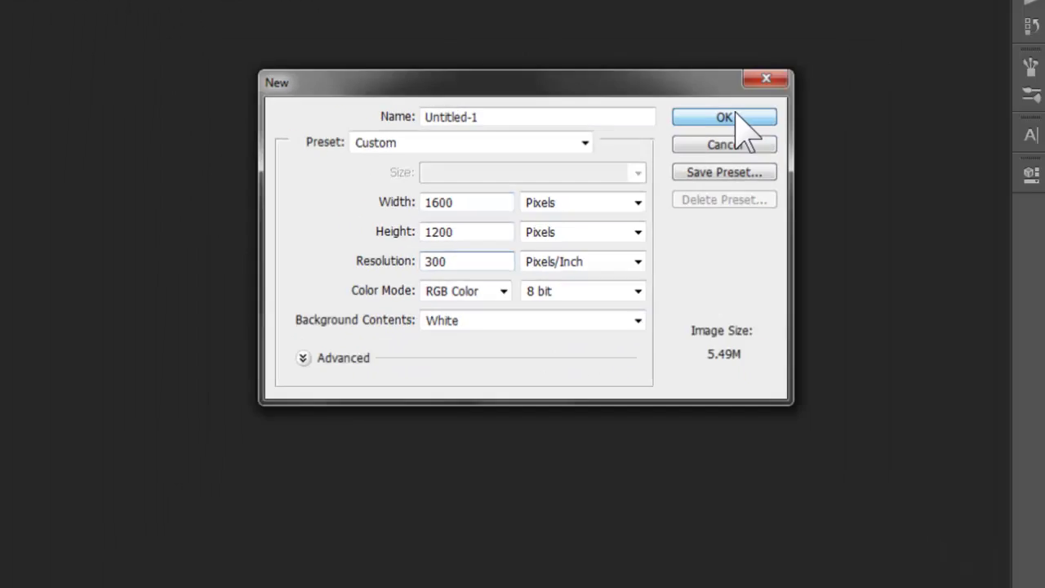
left_click(931, 49)
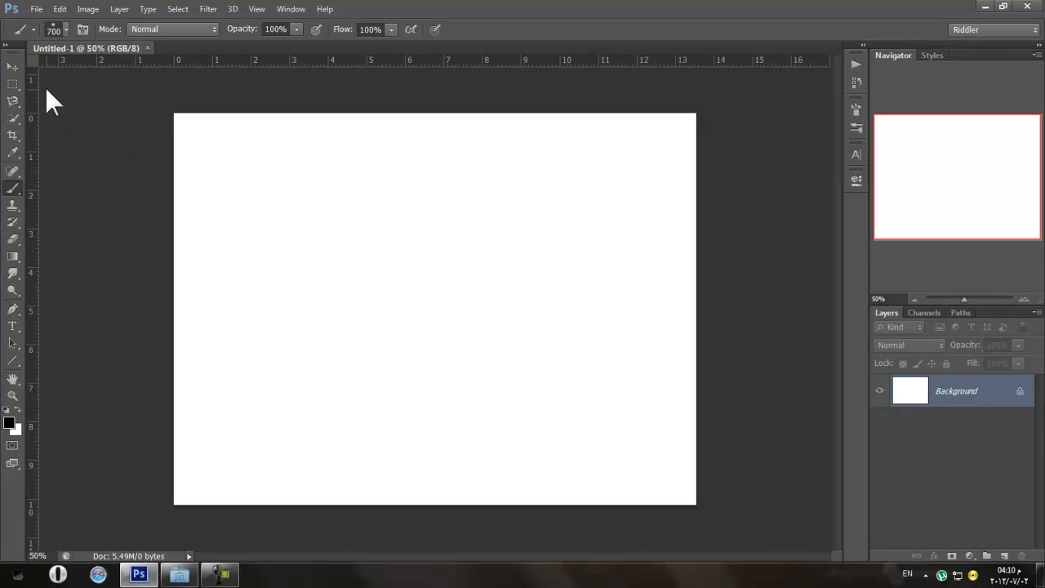
Convert the locked Background into a regular layer, keeping the default name and settings
left_click(21, 66)
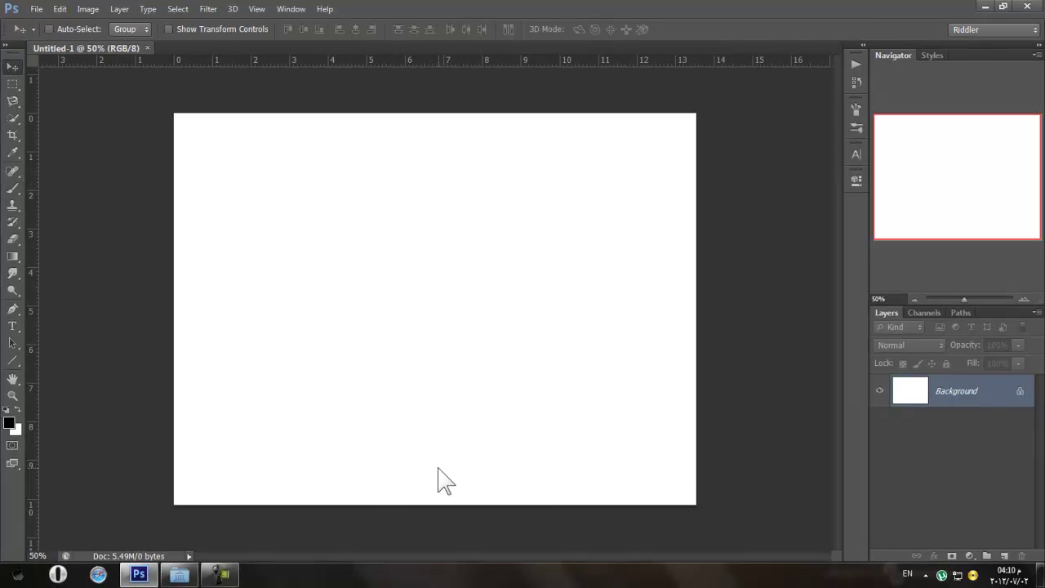
double_click(978, 400)
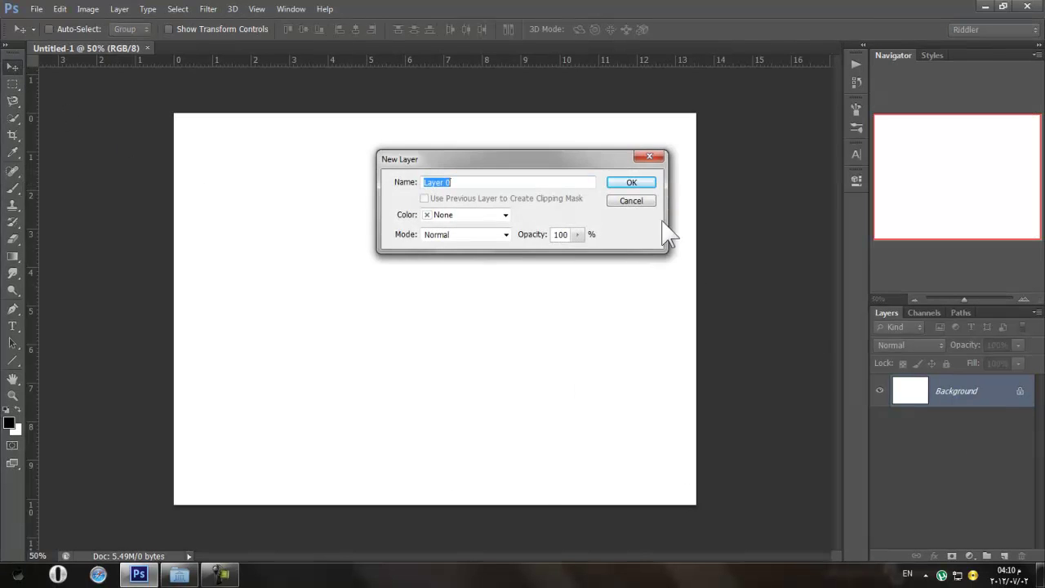
left_click(629, 183)
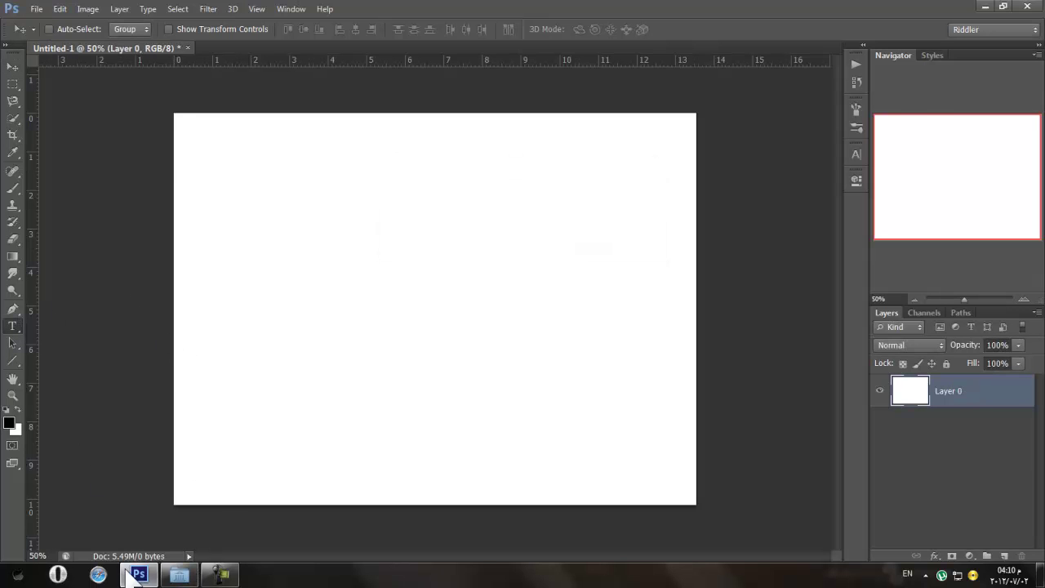
Switch to the Download folder, open Word.txt and copy the word "Fear"
left_click(179, 574)
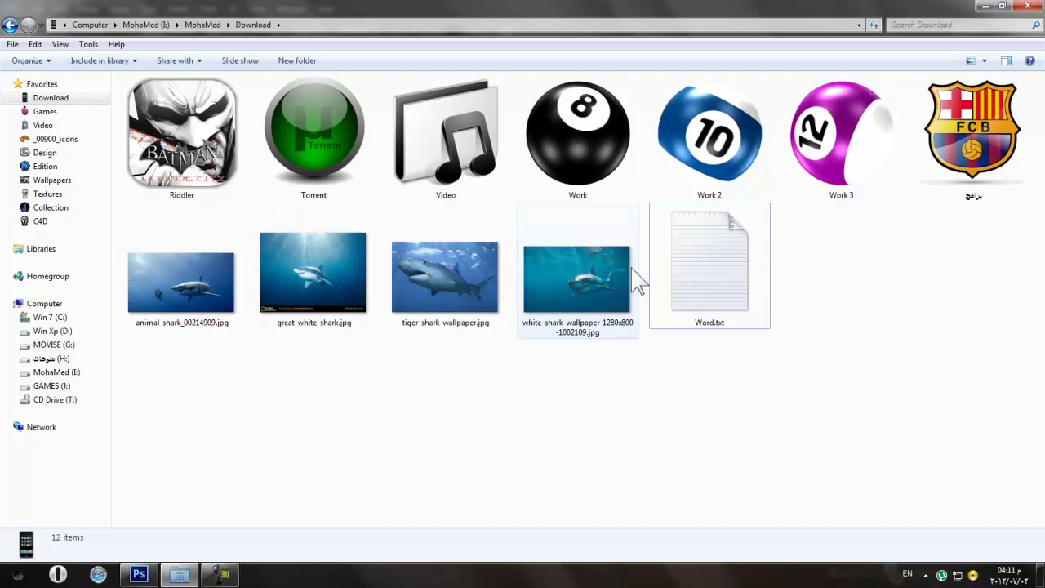
double_click(679, 270)
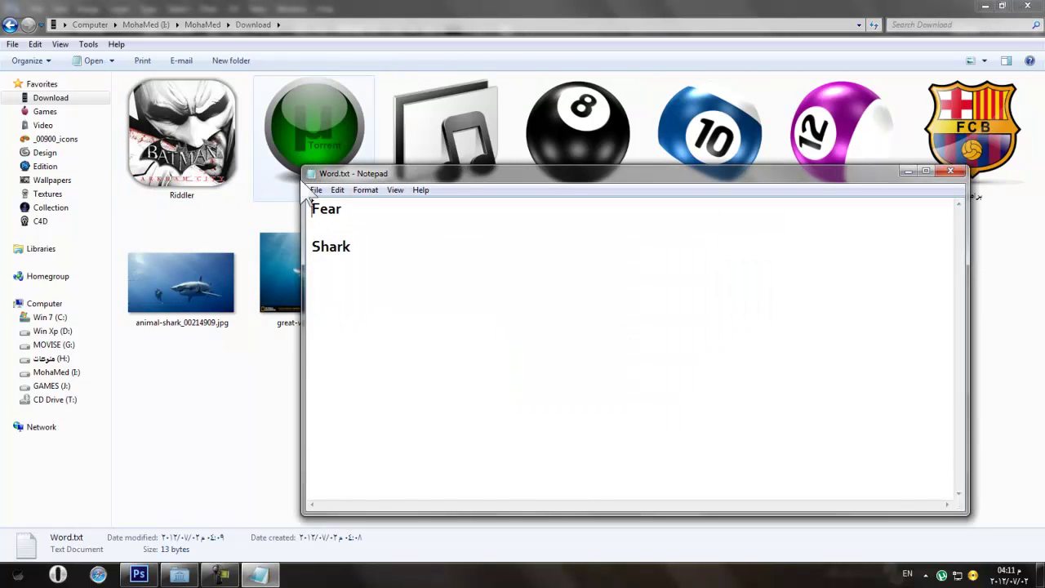
double_click(333, 209)
right_click(331, 220)
left_click(362, 264)
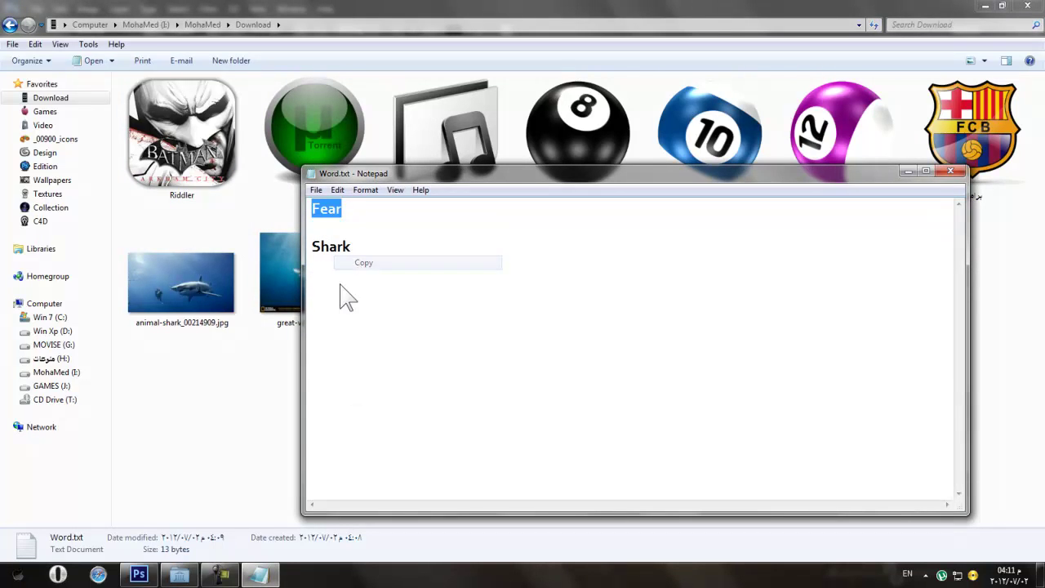
Switch to Photoshop and paste the copied word "Fear" as new text in the upper-middle part of the canvas
left_click(139, 574)
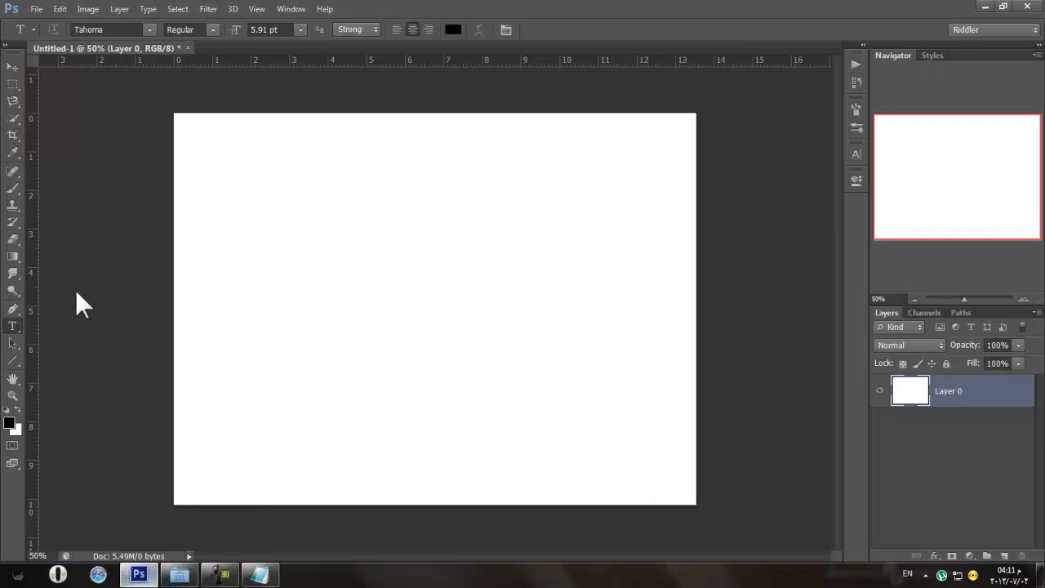
left_click(316, 261)
right_click(316, 262)
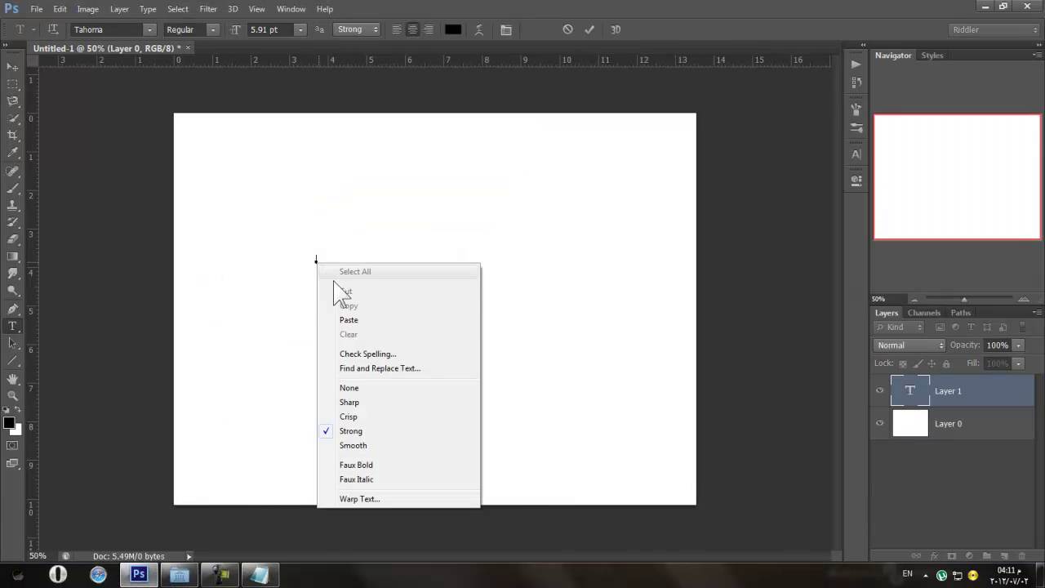
left_click(343, 318)
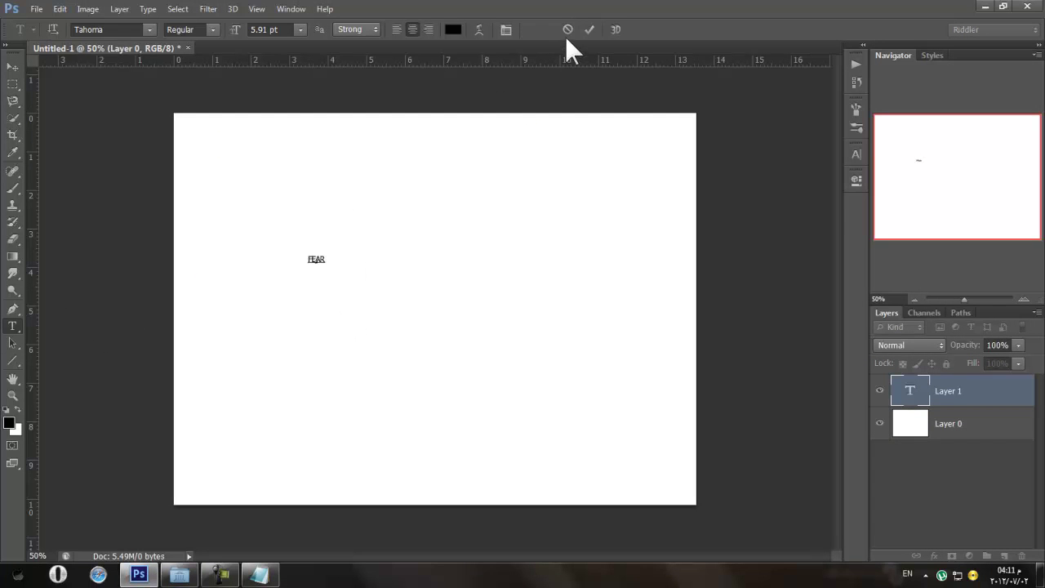
Set the FEAR text's size to 60 pt and move it toward the horizontal centre of the canvas
left_click(851, 153)
left_click(751, 183)
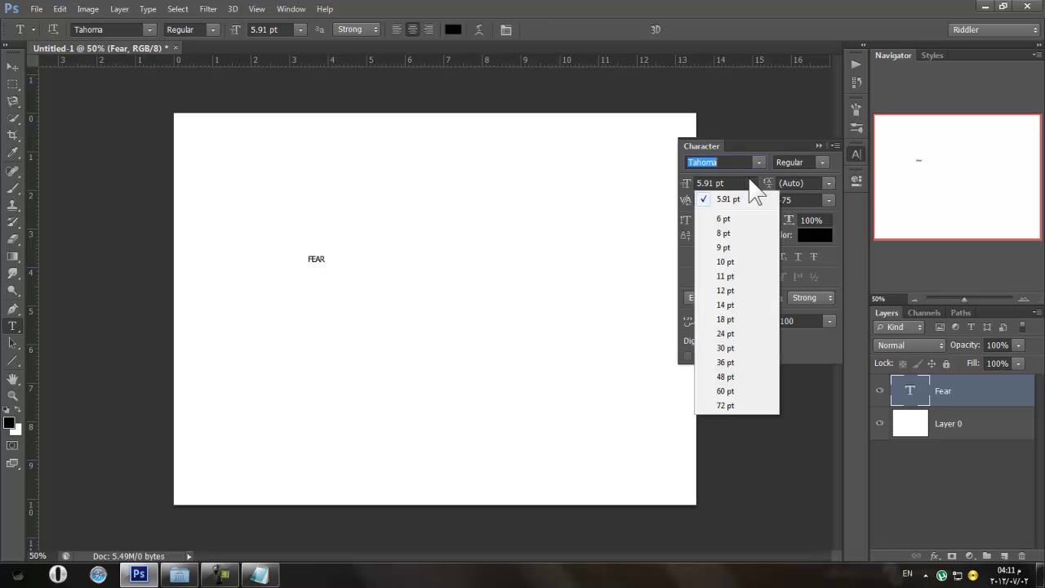
left_click(732, 391)
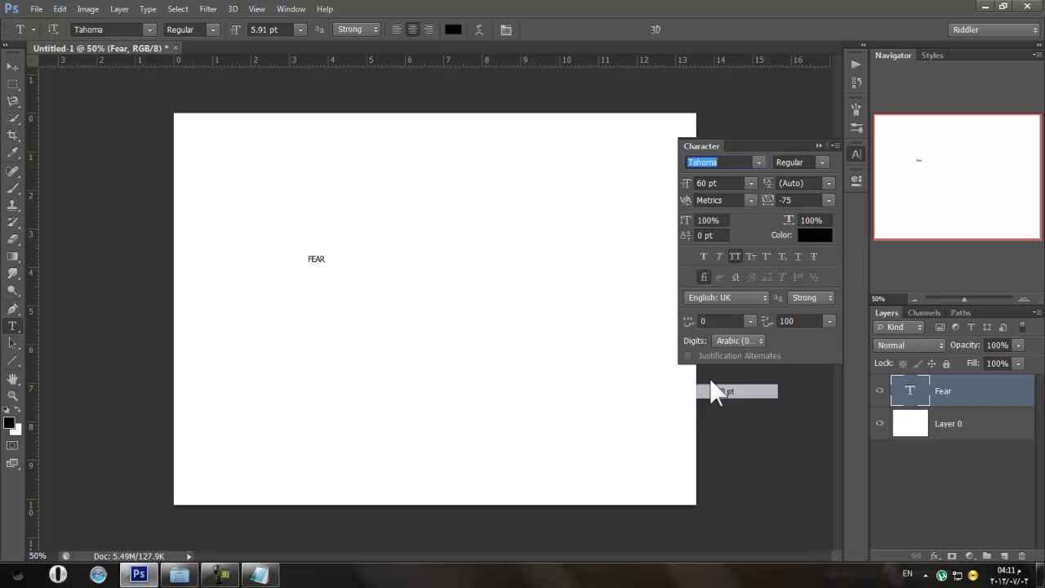
left_click(13, 64)
left_click_drag(347, 263, 455, 295)
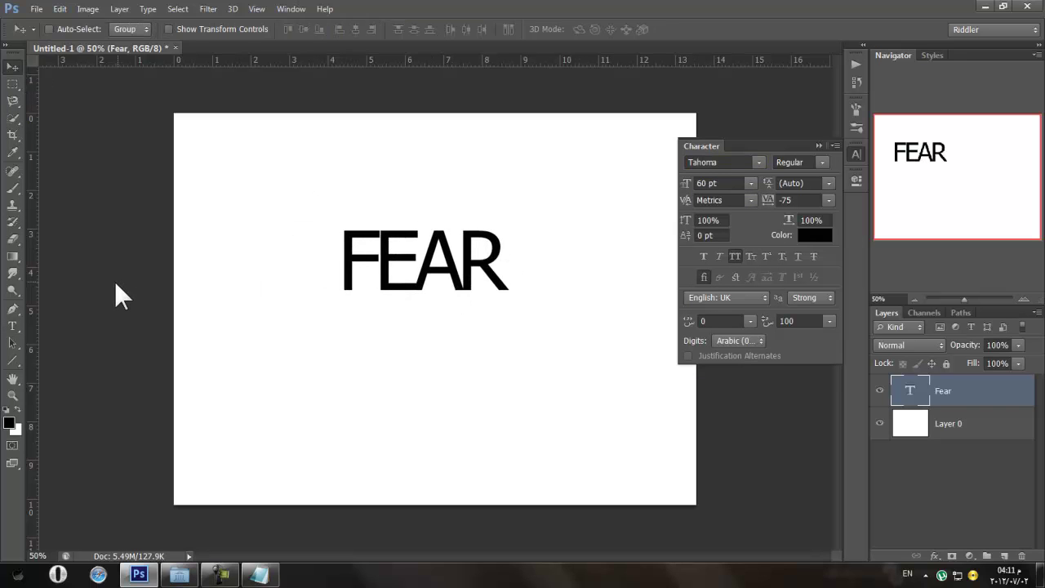
Switch to Word.txt in Notepad and copy the word "Shark"
left_click(11, 325)
left_click(259, 574)
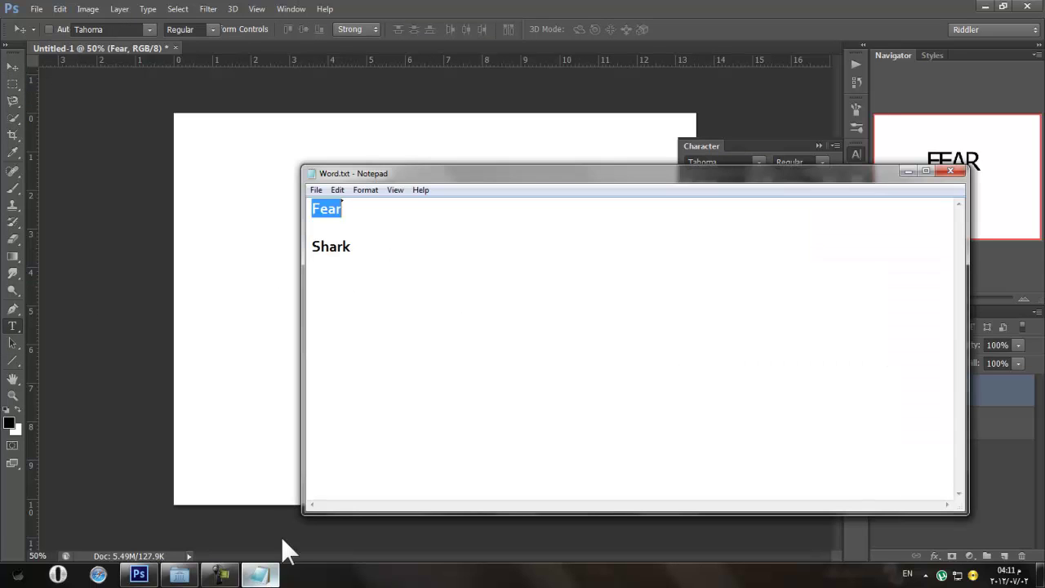
left_click_drag(368, 245, 253, 255)
right_click(381, 254)
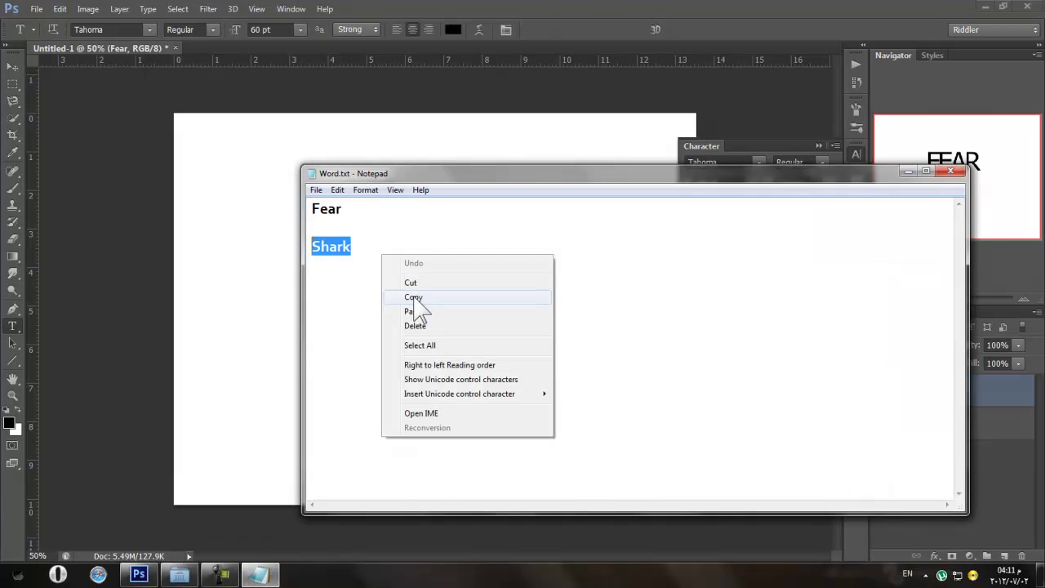
left_click(418, 298)
Return to Photoshop and replace the whole FEAR text with the copied word "Shark"
key("alt+Tab")
left_click(348, 269)
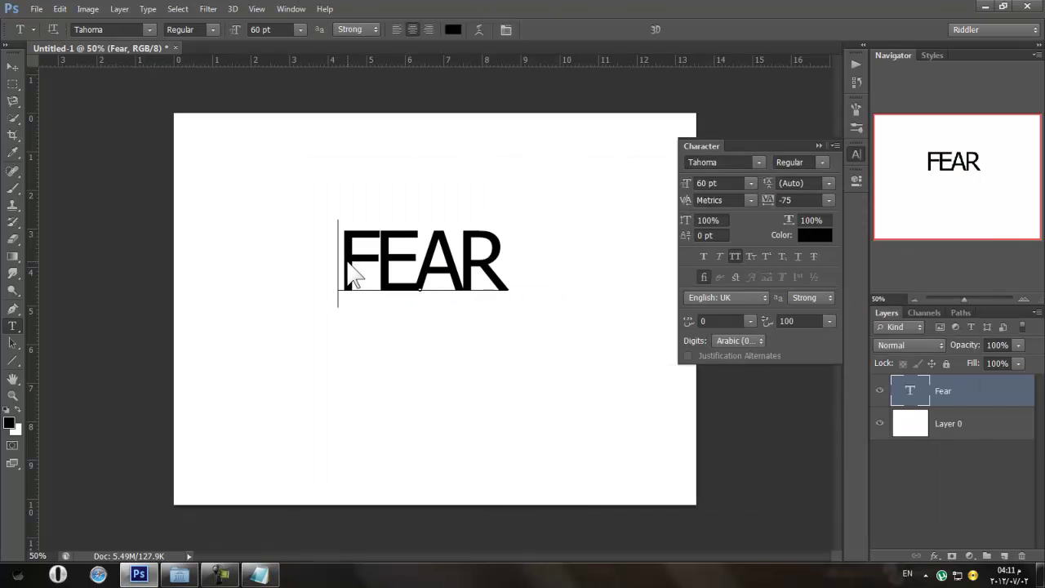
key("ctrl+a")
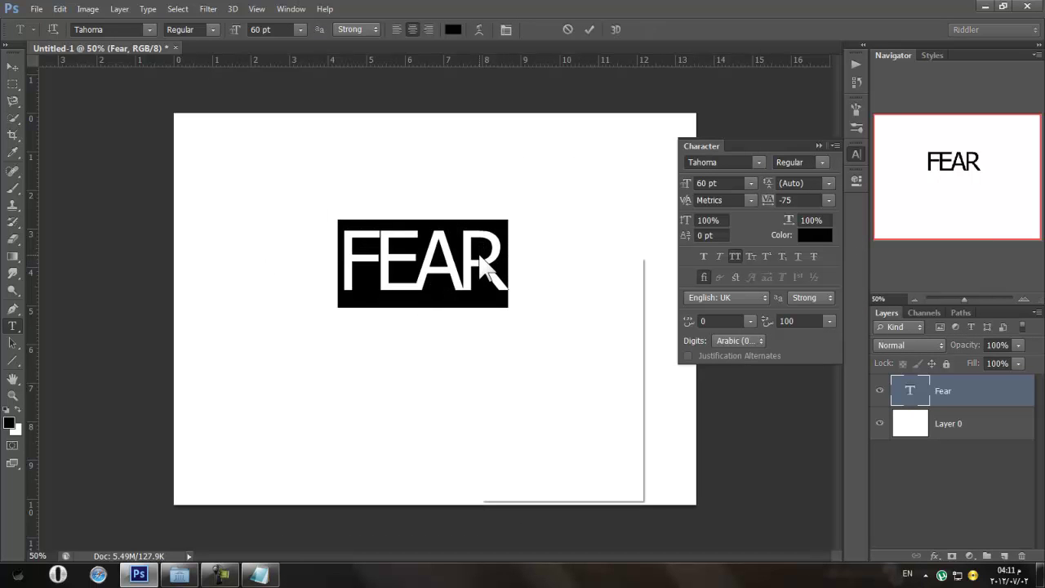
right_click(478, 255)
left_click(514, 309)
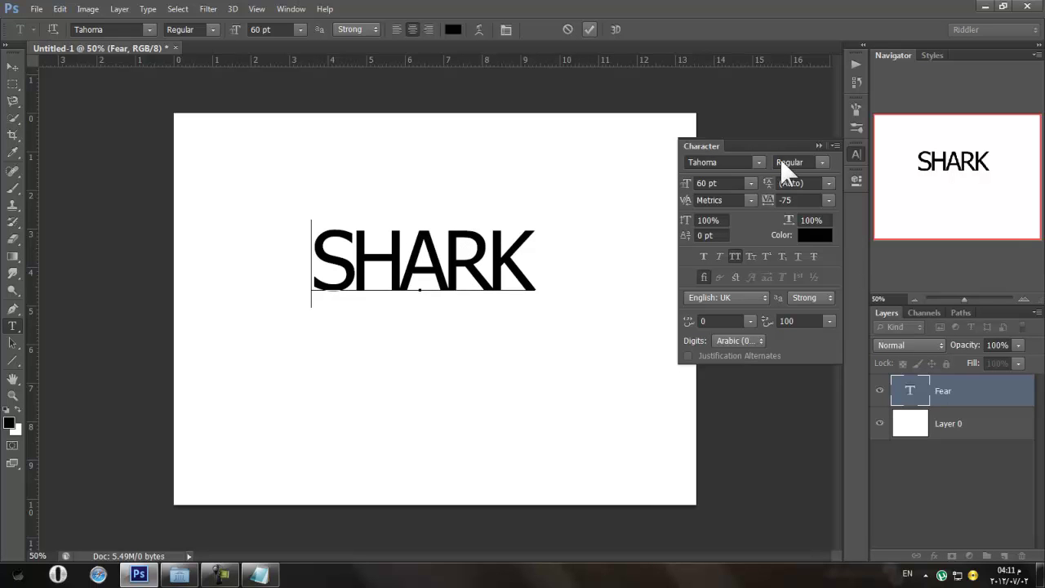
Set the SHARK text's font style to Bold and its tracking to 0
left_click(822, 162)
left_click(796, 203)
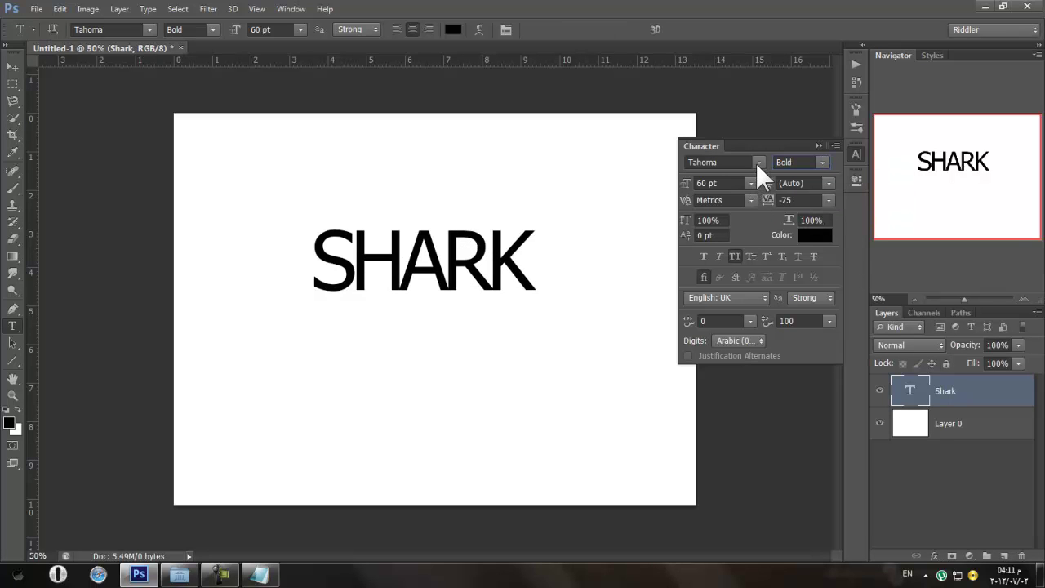
left_click(828, 200)
left_click(827, 308)
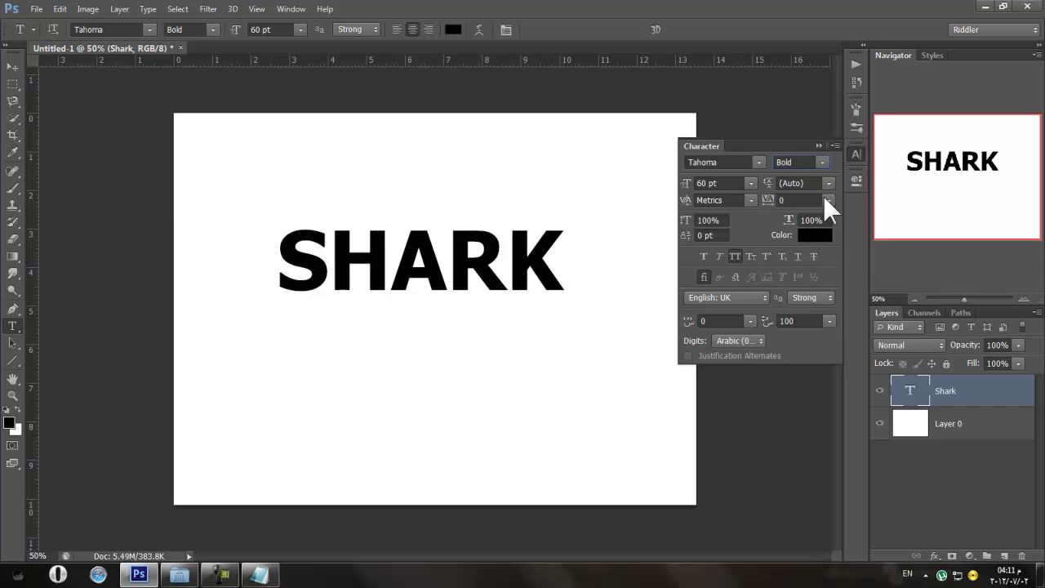
Change the SHARK text's font to Cafe Nero M54
left_click(757, 163)
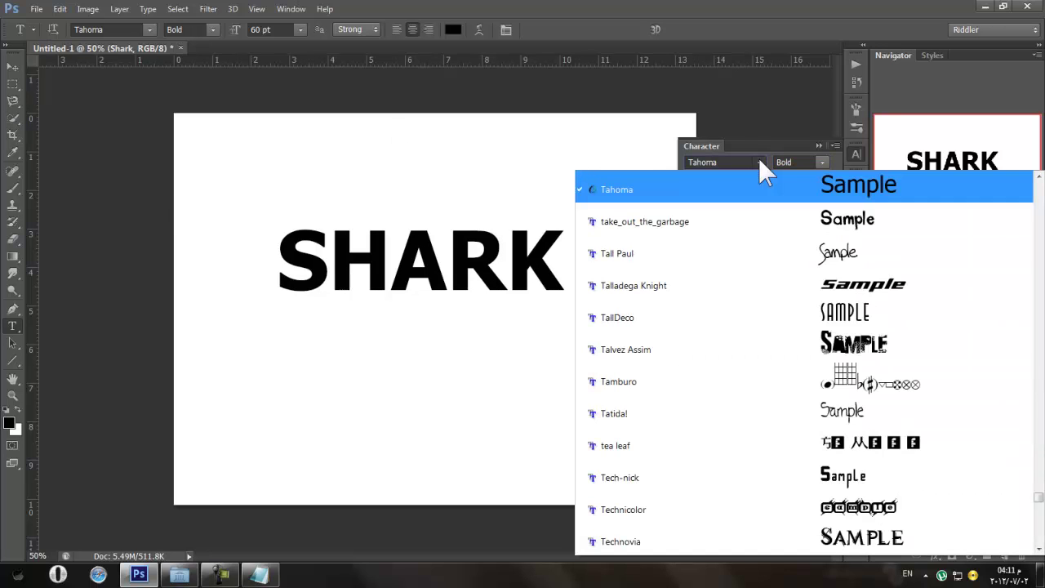
scroll(768, 196, "up", 4)
type("can")
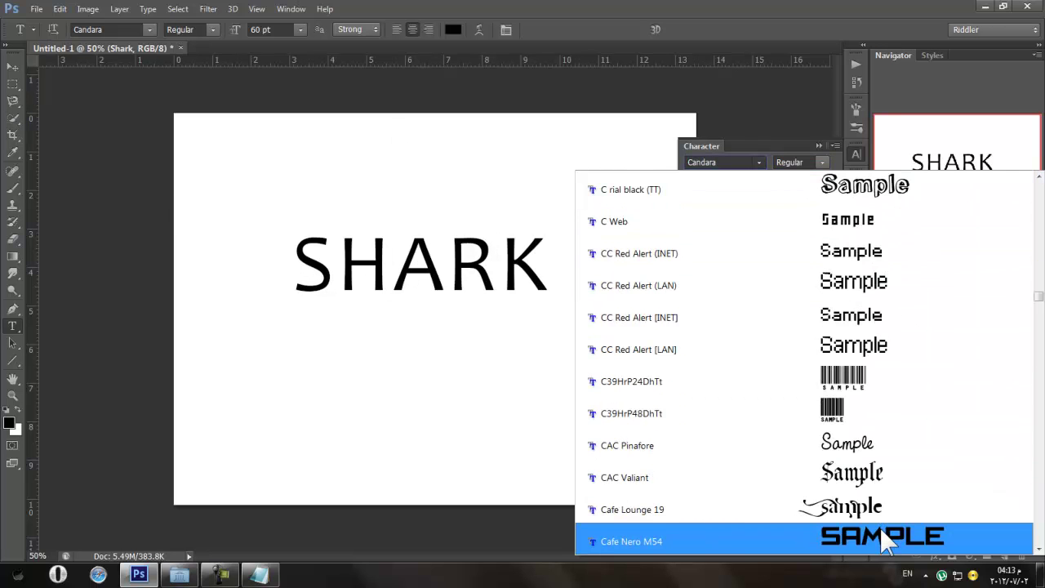
left_click(879, 525)
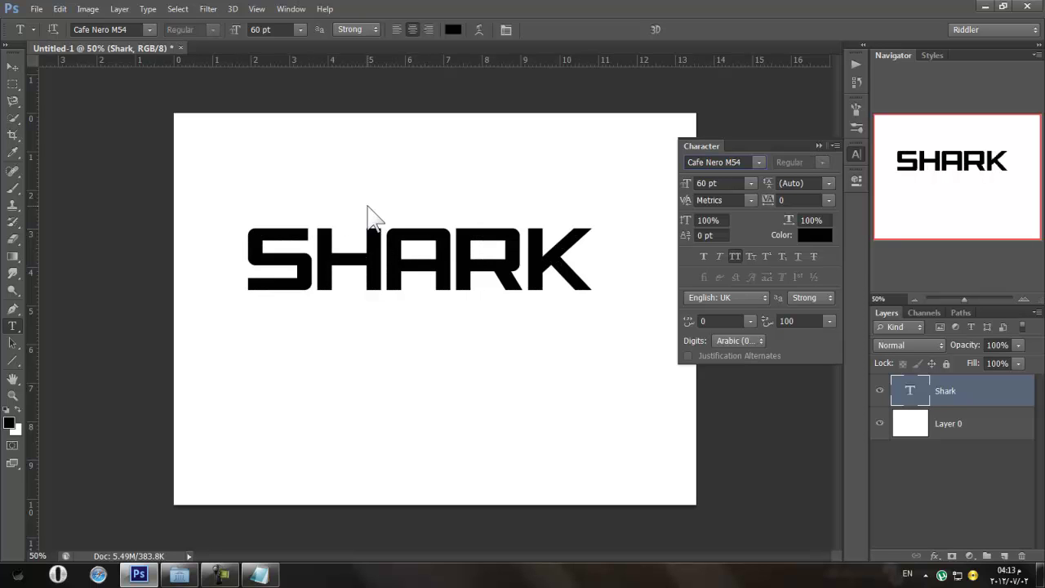
Set the SHARK text's tracking to 5 and move the text near the centre of the canvas
left_click(12, 67)
left_click_drag(509, 275, 539, 333)
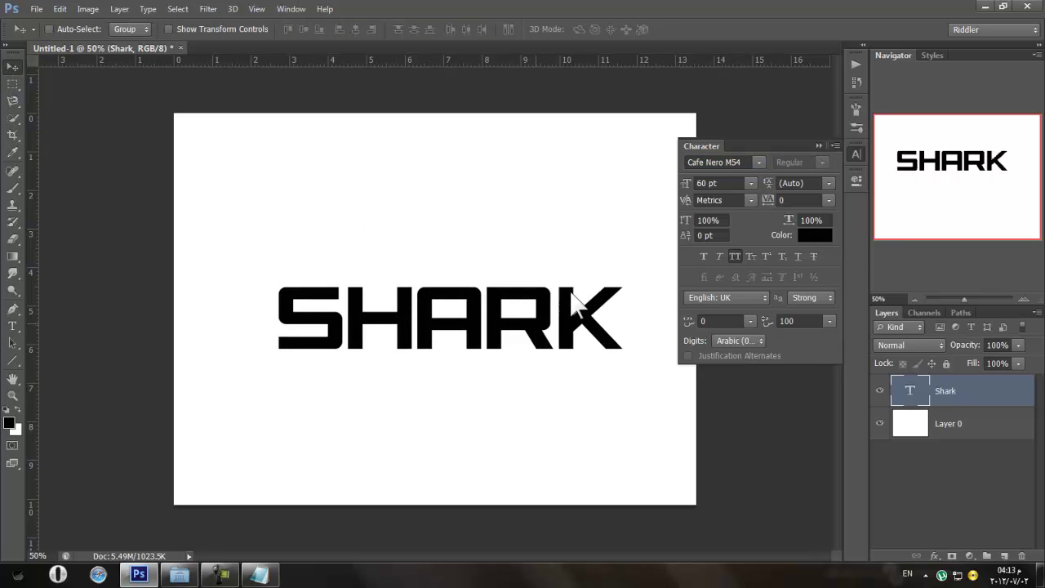
left_click(828, 200)
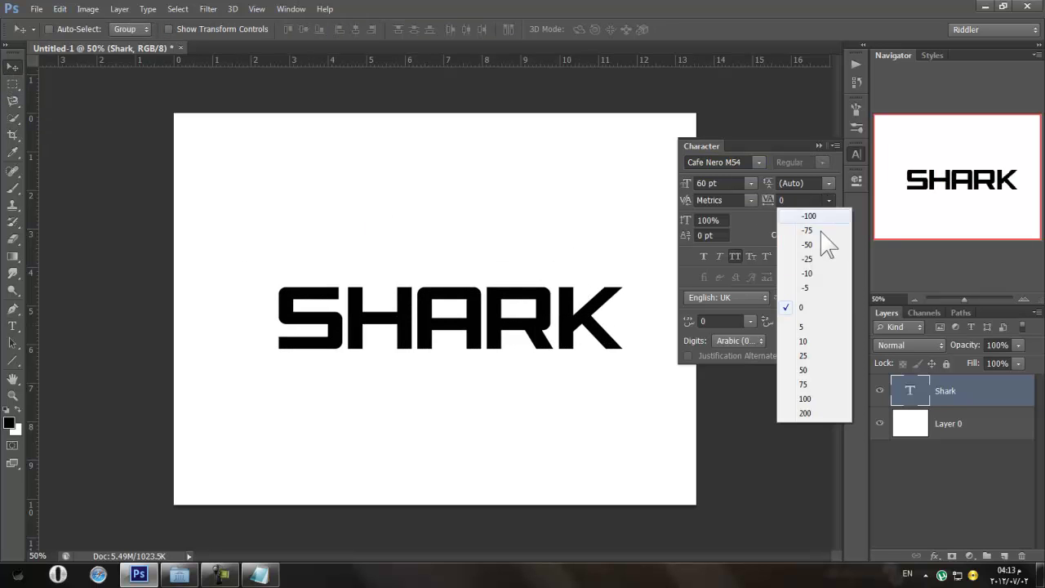
left_click(805, 327)
left_click_drag(535, 351, 526, 320)
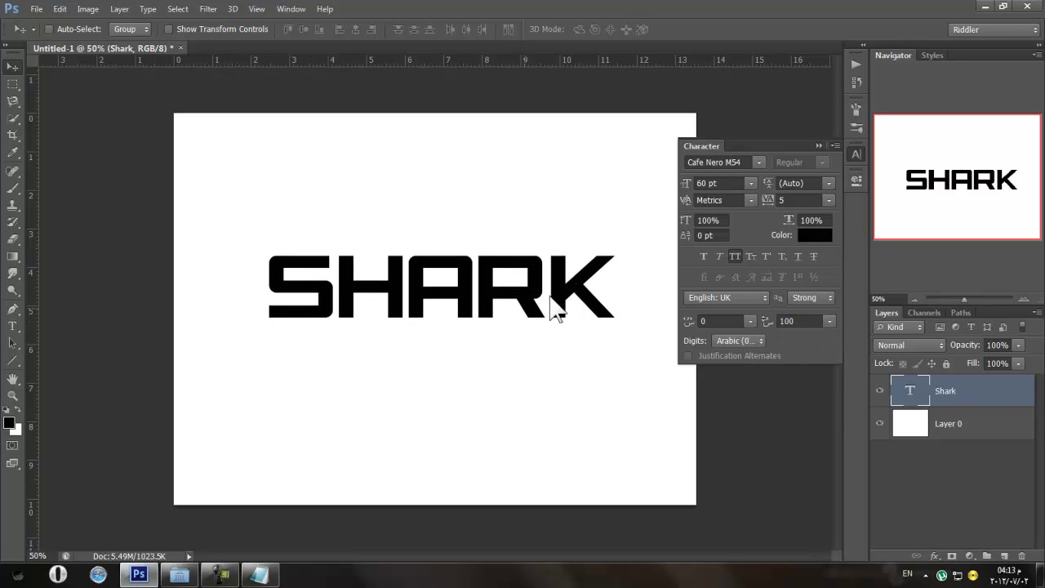
Reduce the SHARK text's font size, trying 48 pt before setting it to 30 pt
left_click(750, 183)
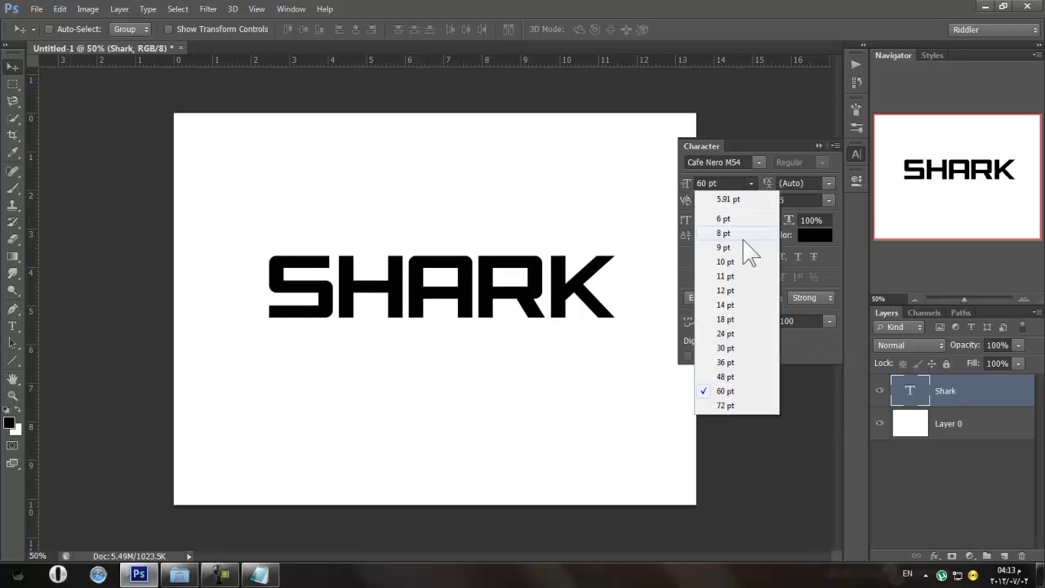
left_click(743, 377)
left_click_drag(494, 313, 495, 318)
left_click(751, 183)
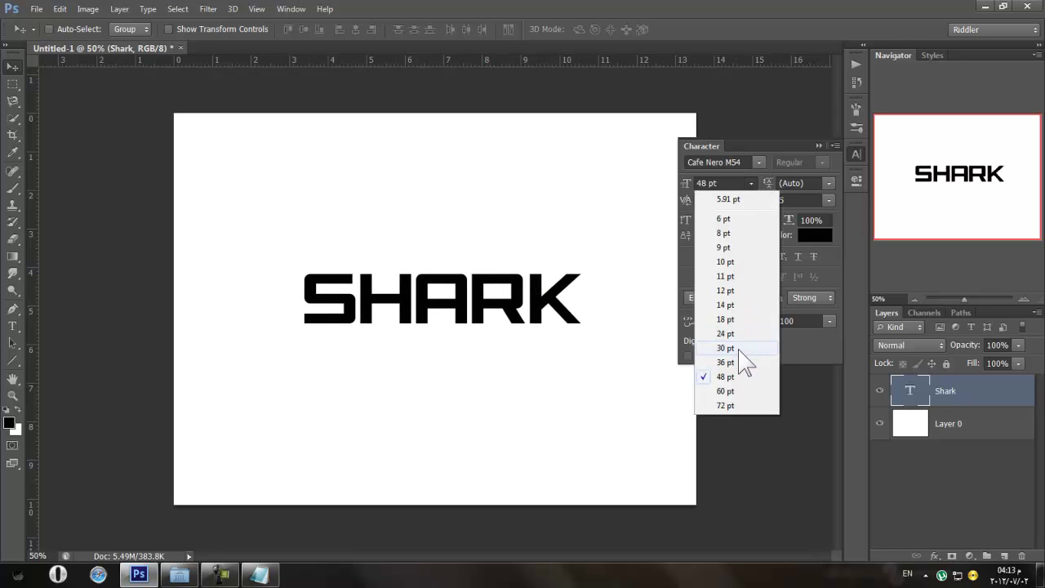
left_click(744, 347)
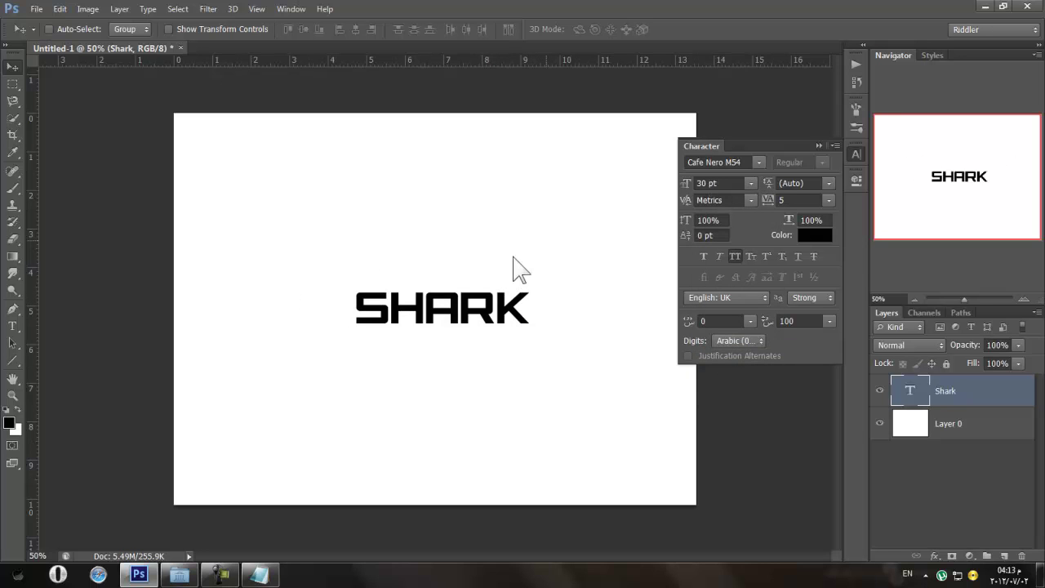
Scale the SHARK text up to about 138% with Free Transform and apply it
key("ctrl+t")
mouse_move(354, 289)
left_mouse_down()
mouse_move(319, 261)
mouse_move(359, 265)
mouse_move(335, 282)
mouse_move(355, 281)
left_mouse_up()
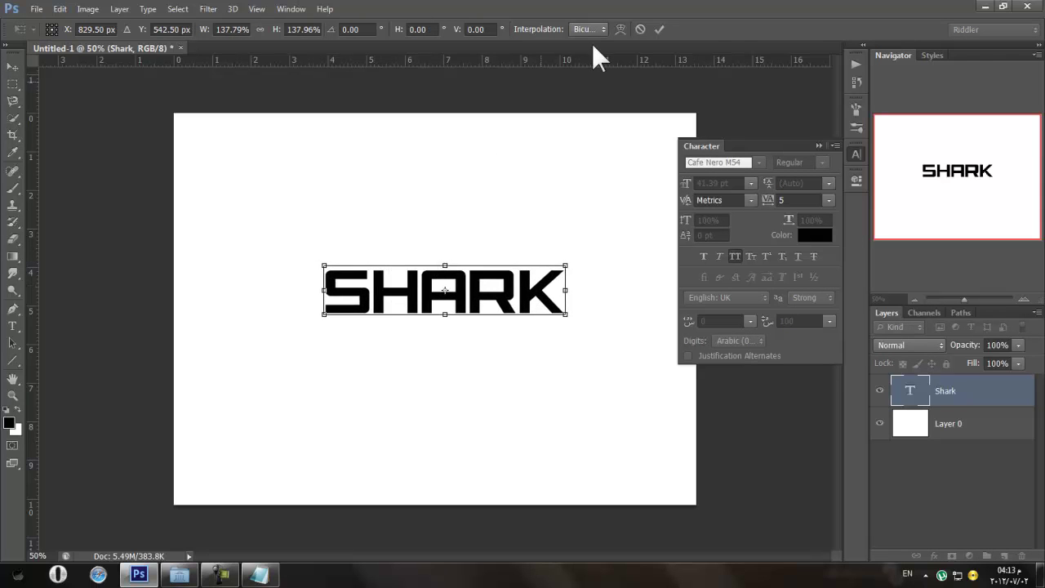
left_click(660, 30)
Prepare the Type tool, switch to Word.txt in Notepad and copy the word "Fear"
left_click(12, 325)
left_click(260, 575)
double_click(326, 209)
right_click(373, 231)
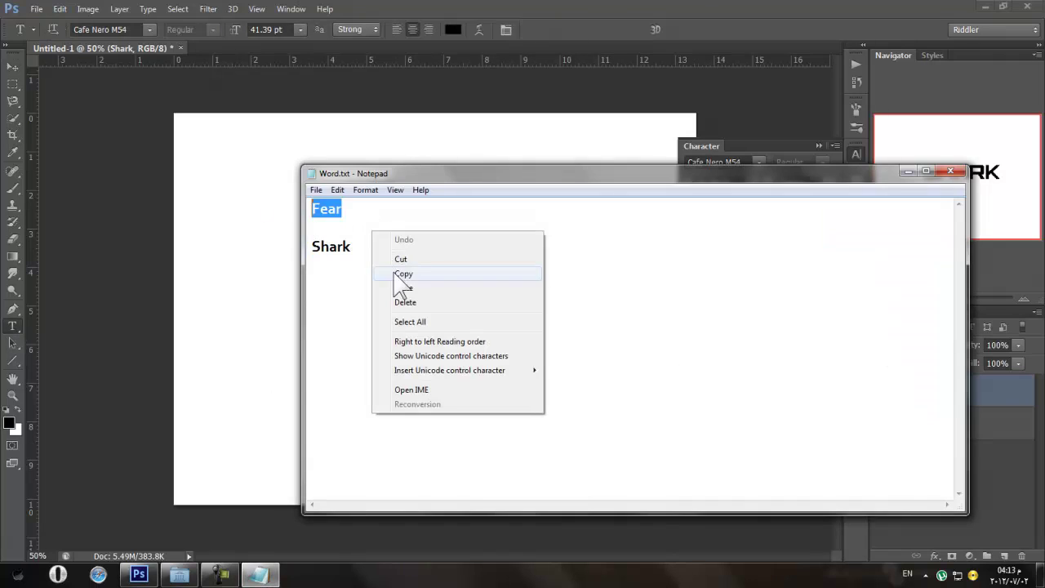
left_click(396, 273)
Return to Photoshop and paste "Fear" as a separate text layer above the SHARK text
key("alt+Tab")
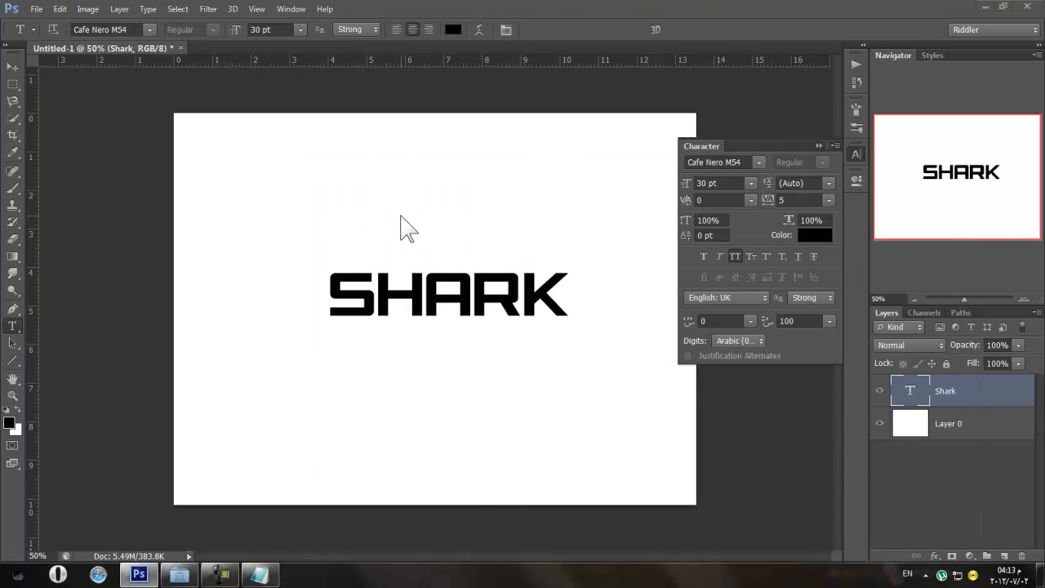
left_click(400, 216)
right_click(400, 217)
left_click(497, 273)
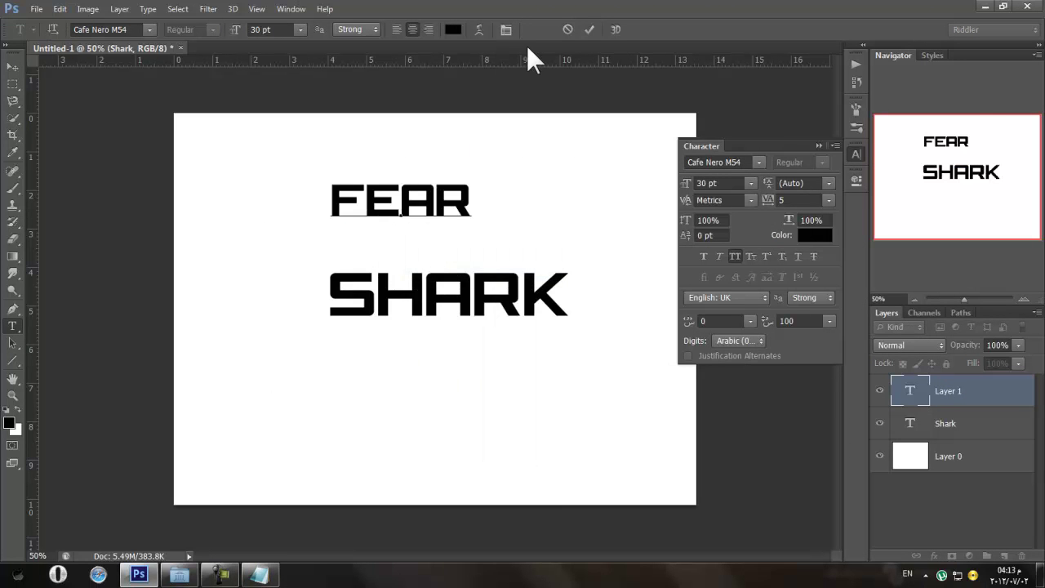
Browse the font list for the FEAR text and set its font to Continuum Medium
left_click(742, 162)
left_click(758, 163)
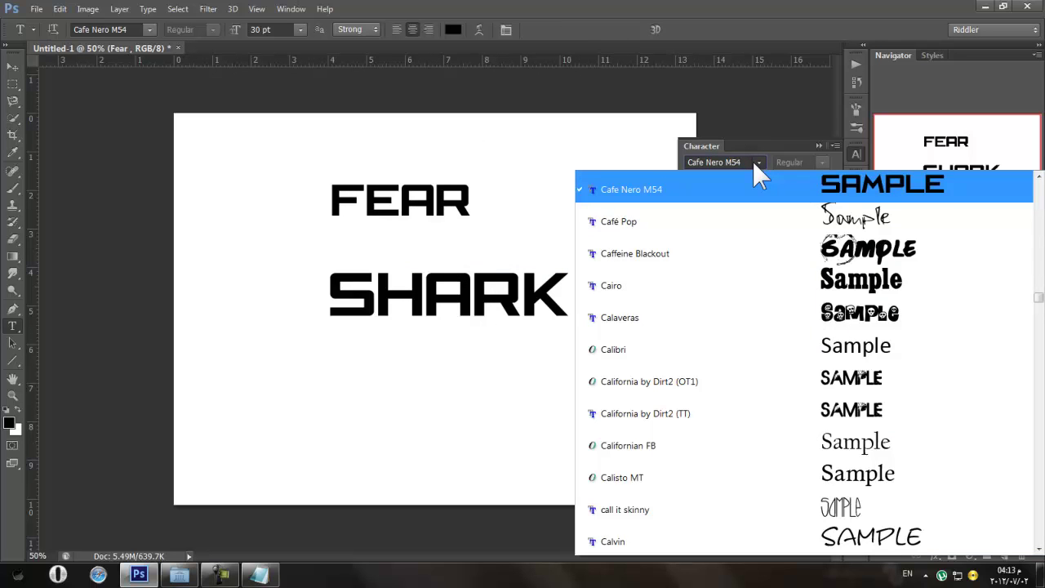
scroll(784, 249, "up", 3)
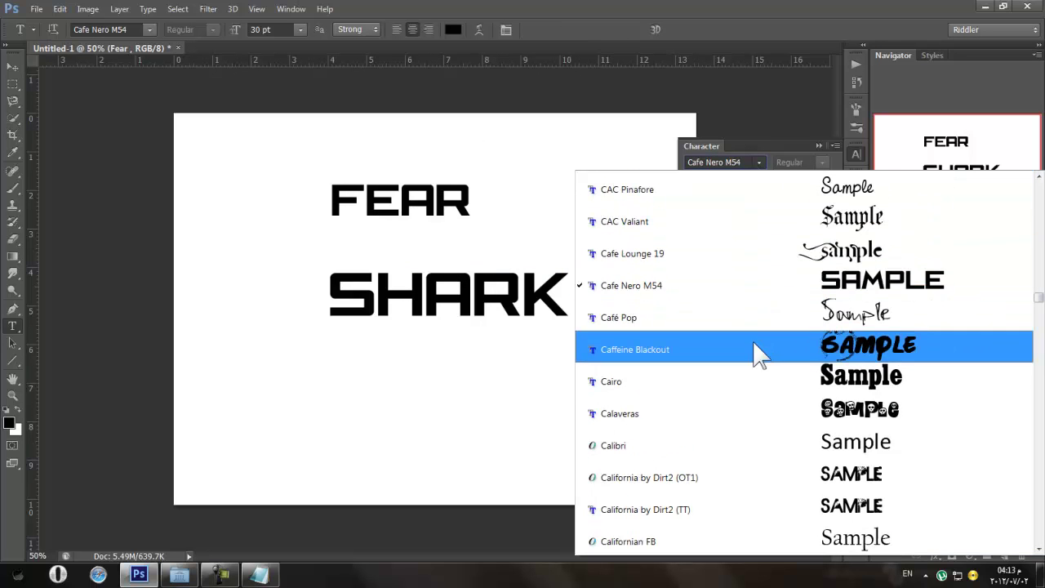
scroll(767, 372, "down", 3)
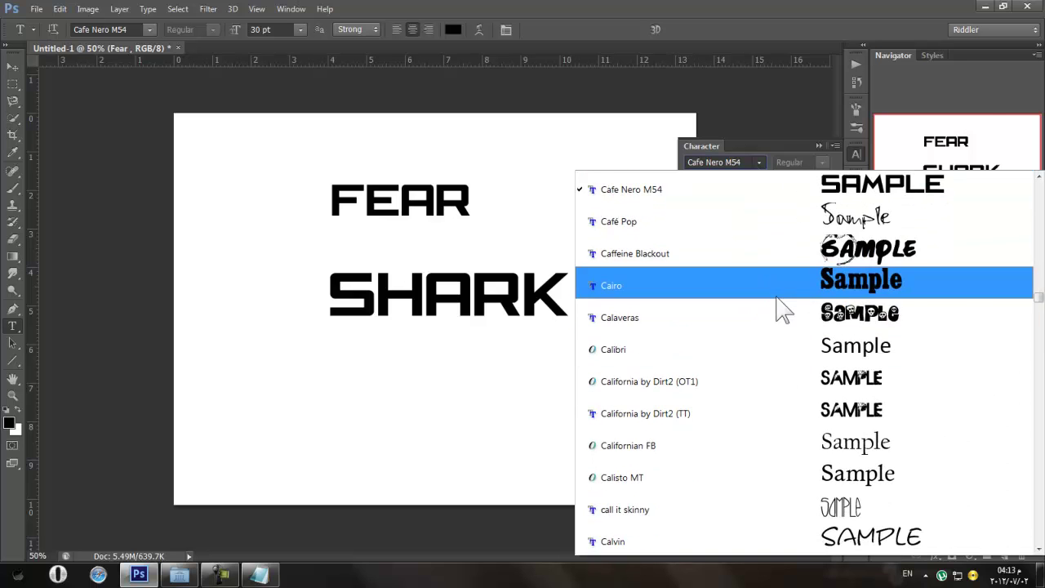
scroll(783, 327, "down", 17)
scroll(817, 375, "down", 1)
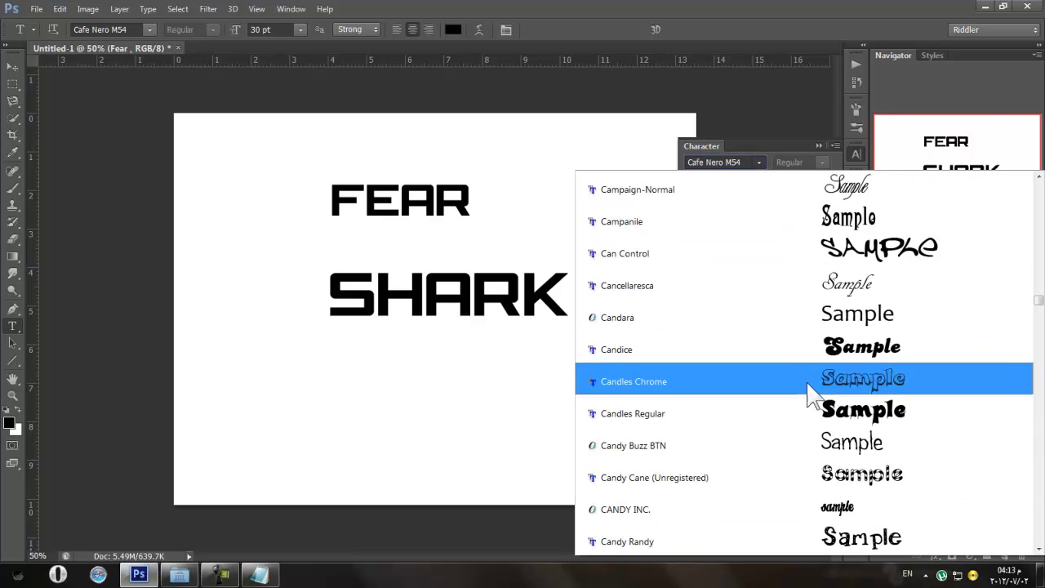
scroll(754, 160, "down", 10)
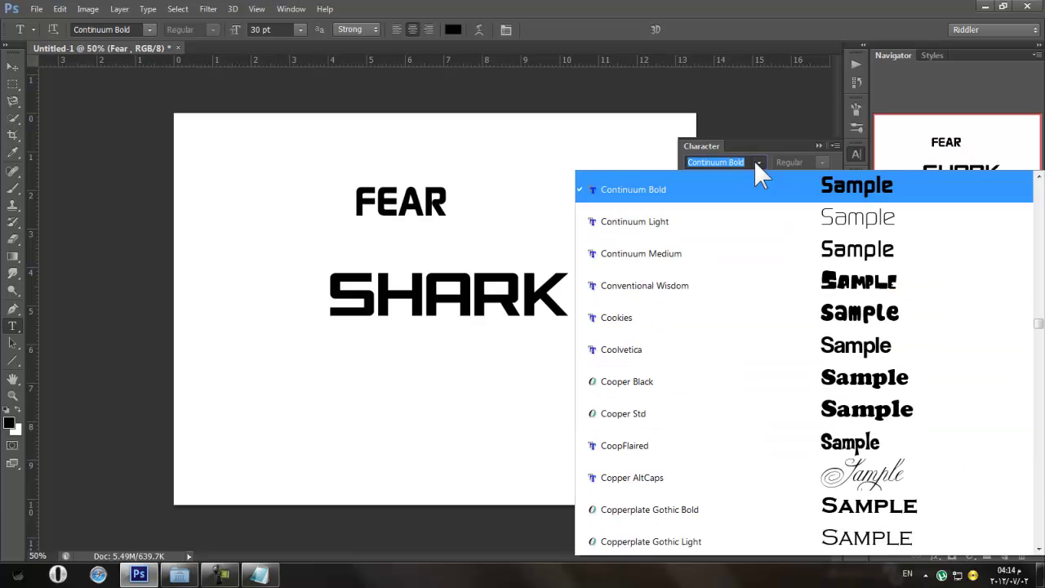
left_click(760, 253)
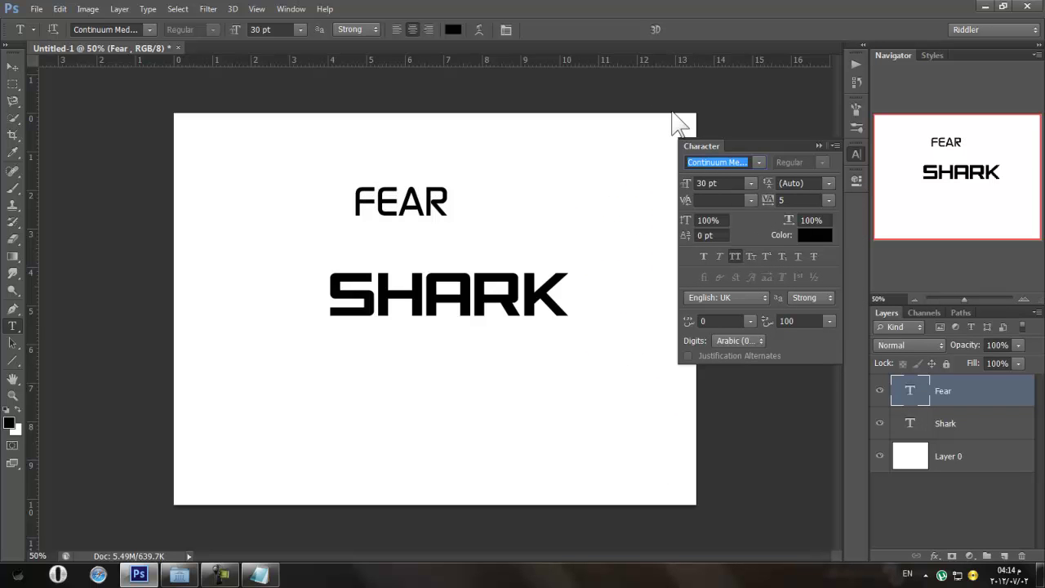
left_click(584, 330)
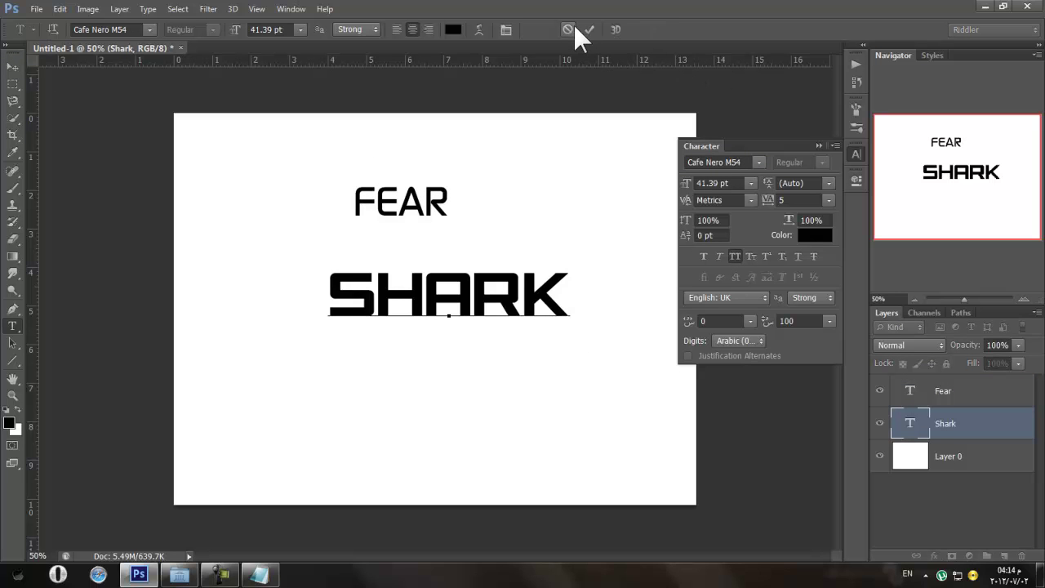
left_click(570, 27)
Enlarge the FEAR text to 36 pt and move it to sit just above the SHARK text
left_click(937, 390)
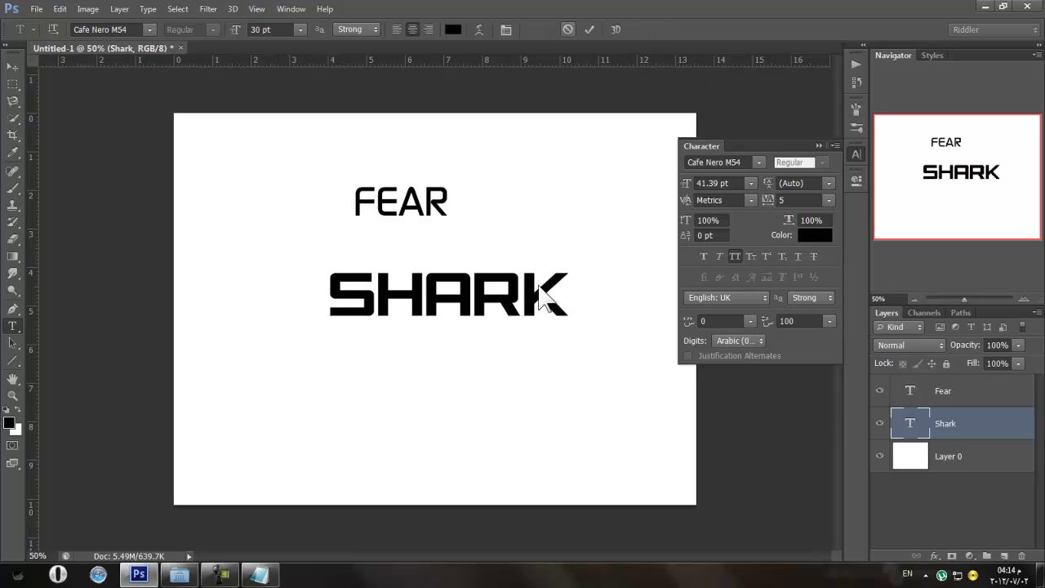
left_click(14, 63)
left_click_drag(533, 257, 553, 280)
left_click(828, 200)
left_click(740, 183)
left_click(751, 183)
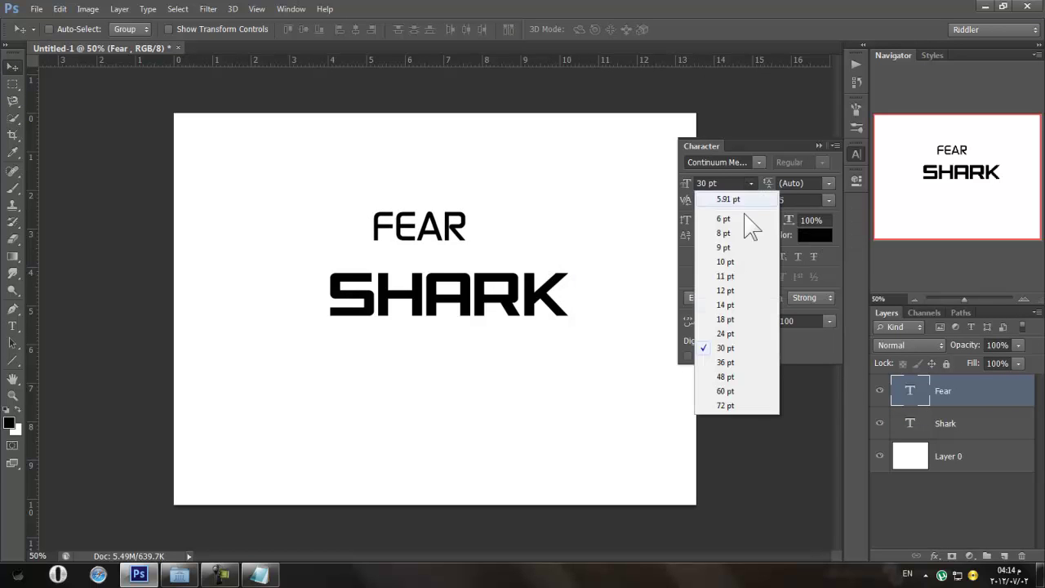
left_click(738, 361)
left_click_drag(504, 259, 529, 285)
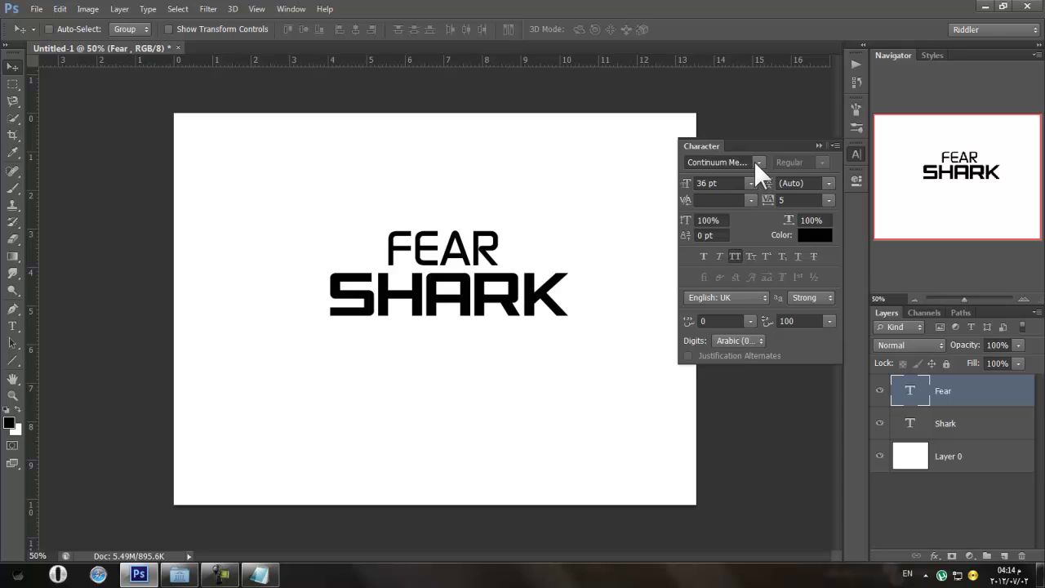
Scale the FEAR text up to about 39.36 pt with Free Transform and adjust its position above SHARK
left_click(751, 183)
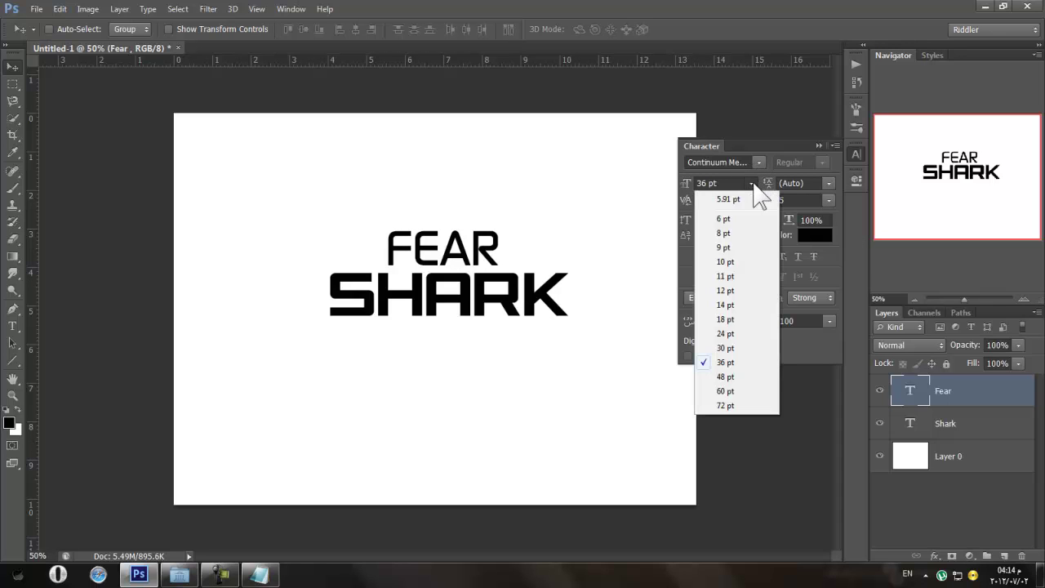
left_click(484, 253)
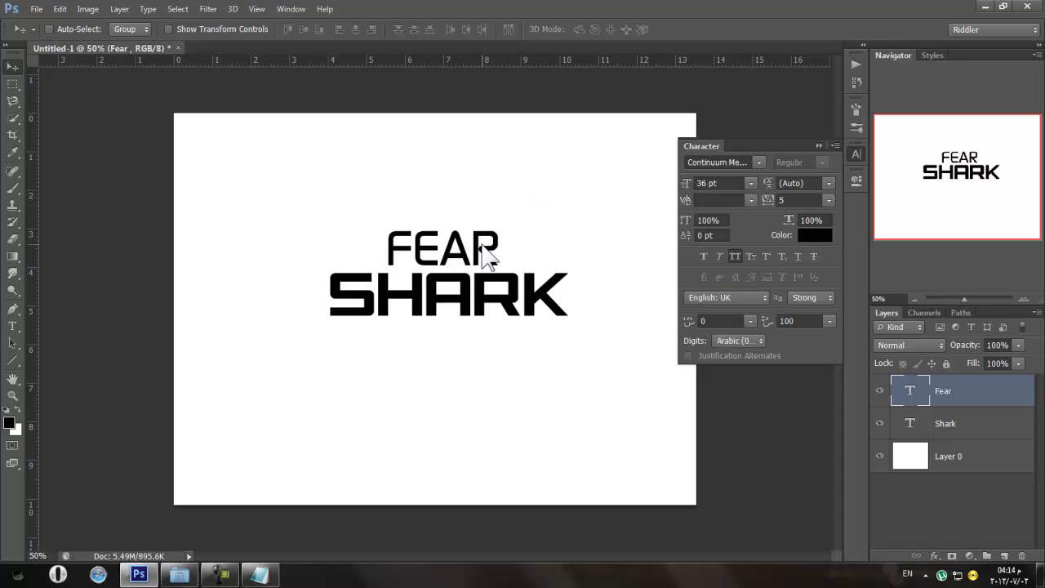
key("ctrl+t")
left_click_drag(383, 220, 374, 213)
left_click(660, 28)
left_click_drag(453, 238, 455, 246)
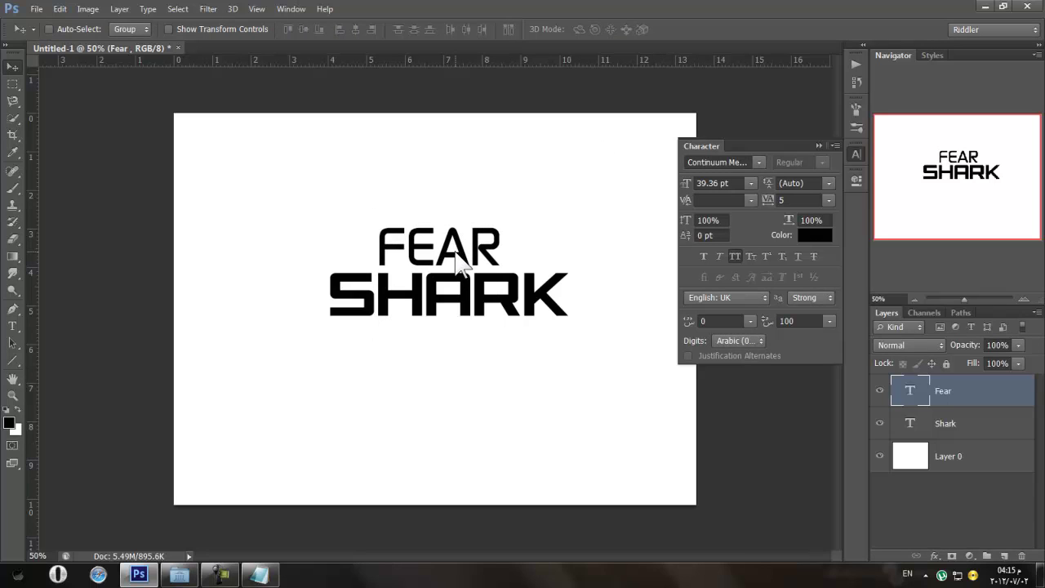
Load the SHARK lettering as a selection and center the FEAR layer horizontally on it
left_click(914, 414)
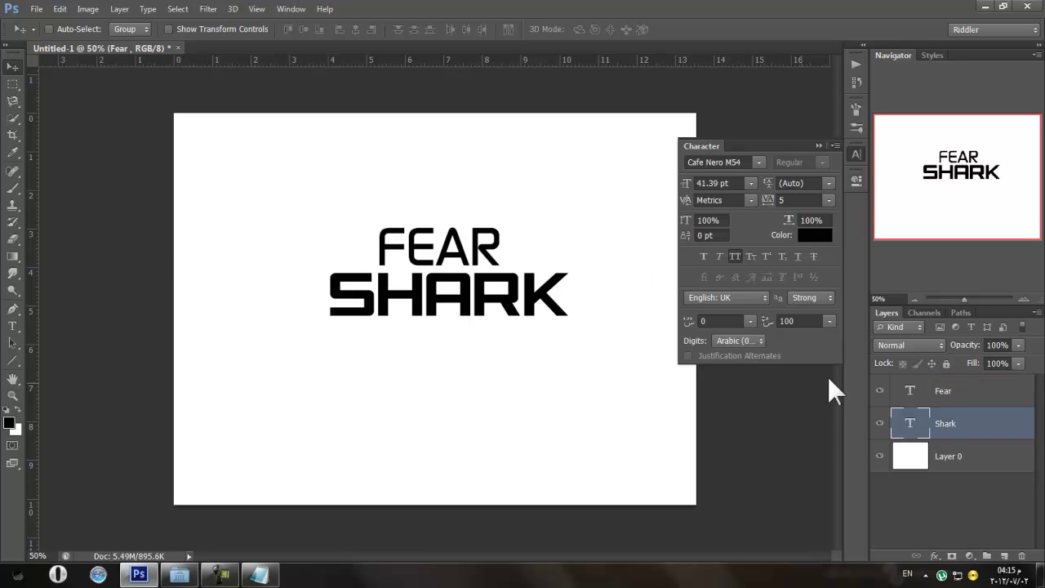
left_click(919, 391)
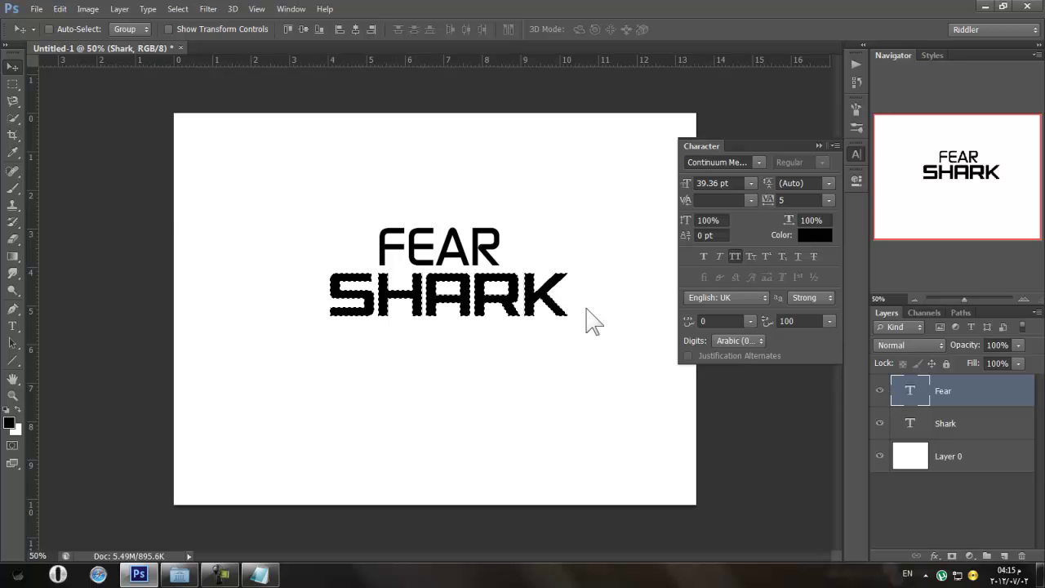
left_click(357, 29)
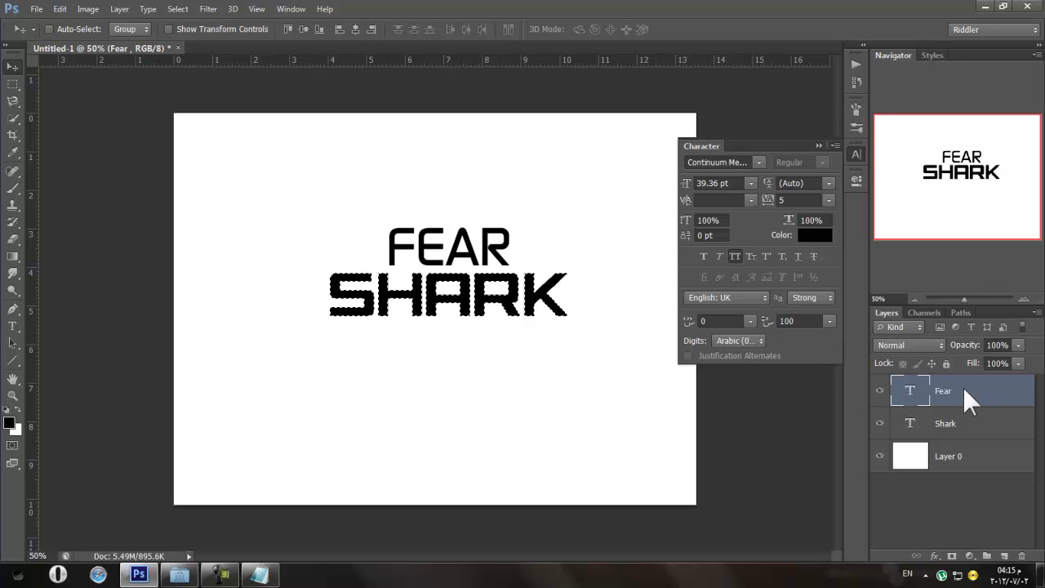
left_click(910, 389, "ctrl")
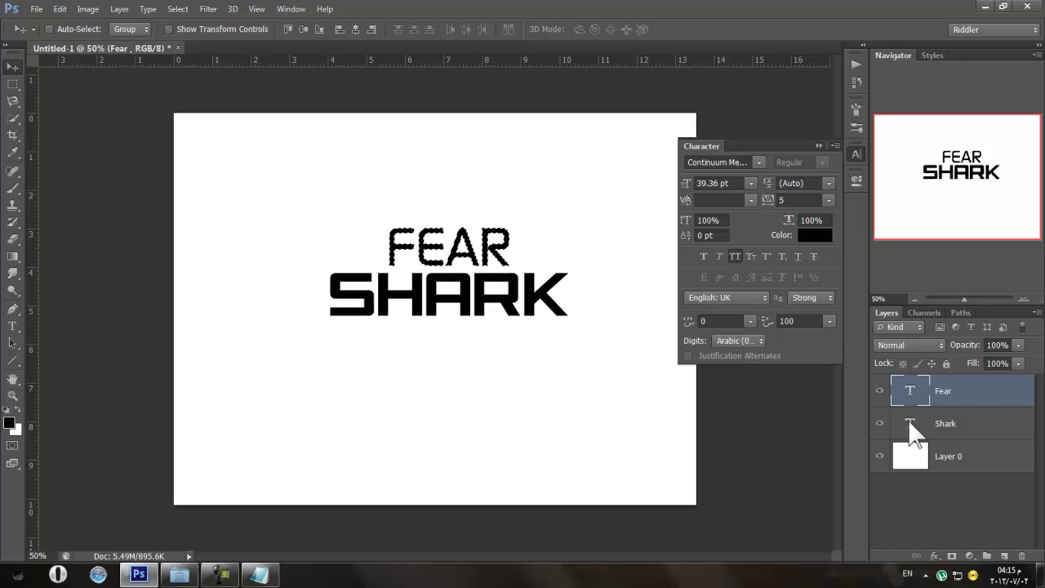
left_click(910, 424, "ctrl+shift")
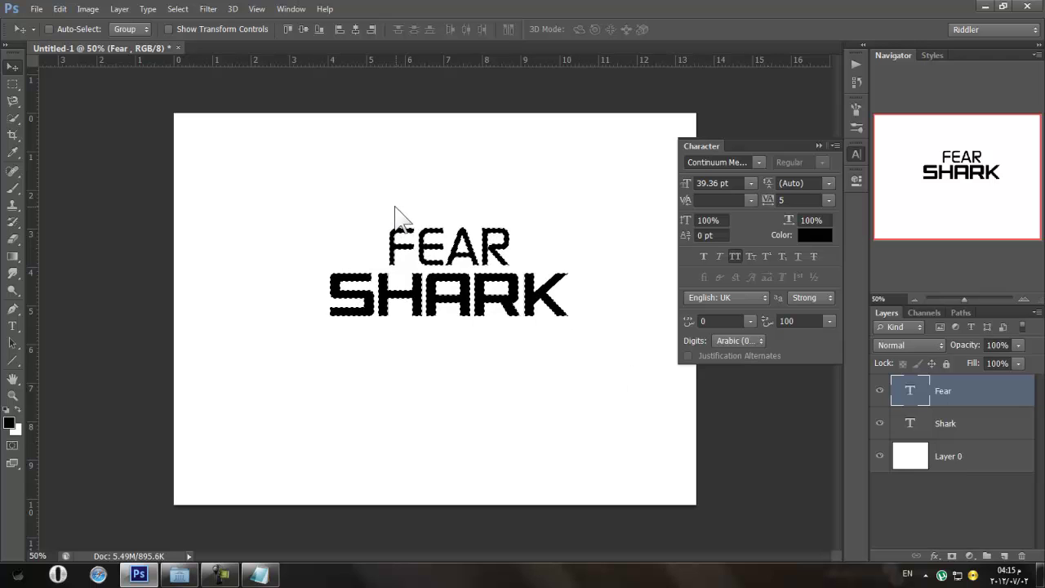
key("m")
key("ctrl+d")
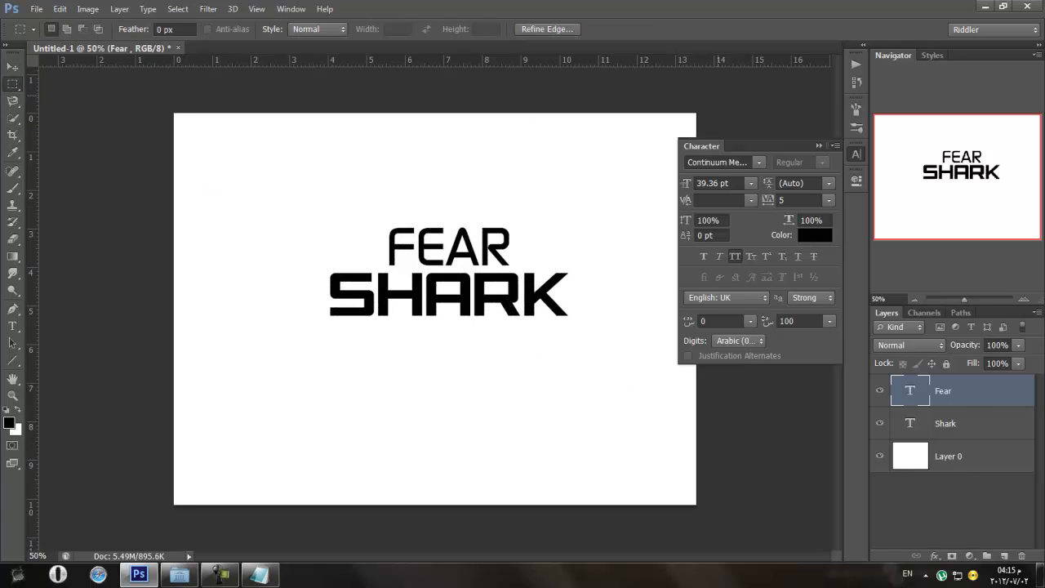
Select both text layers and the whole canvas, center the text horizontally on it, and clear the selection
left_click(952, 421, "shift")
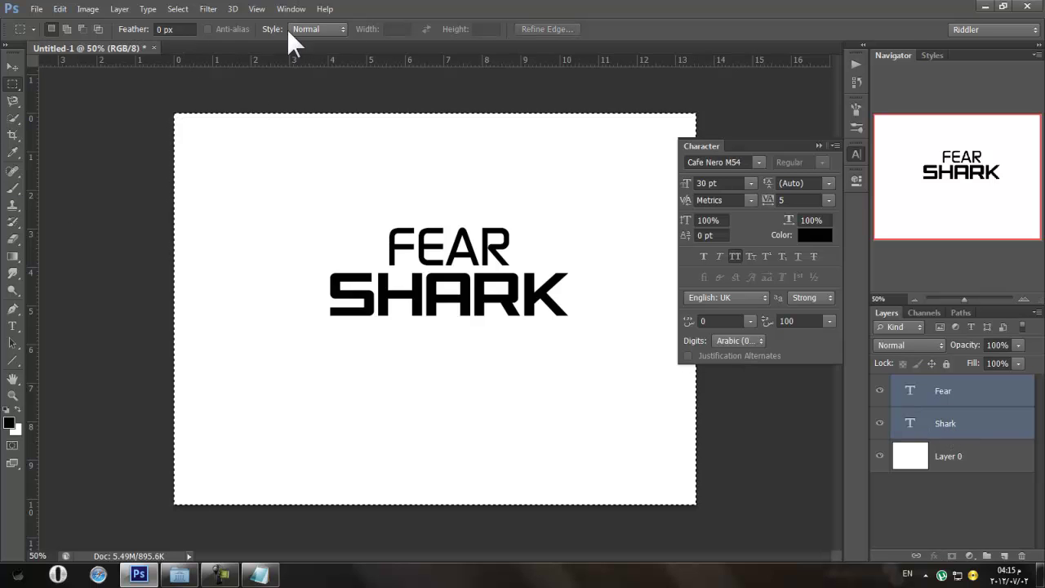
left_click(11, 69)
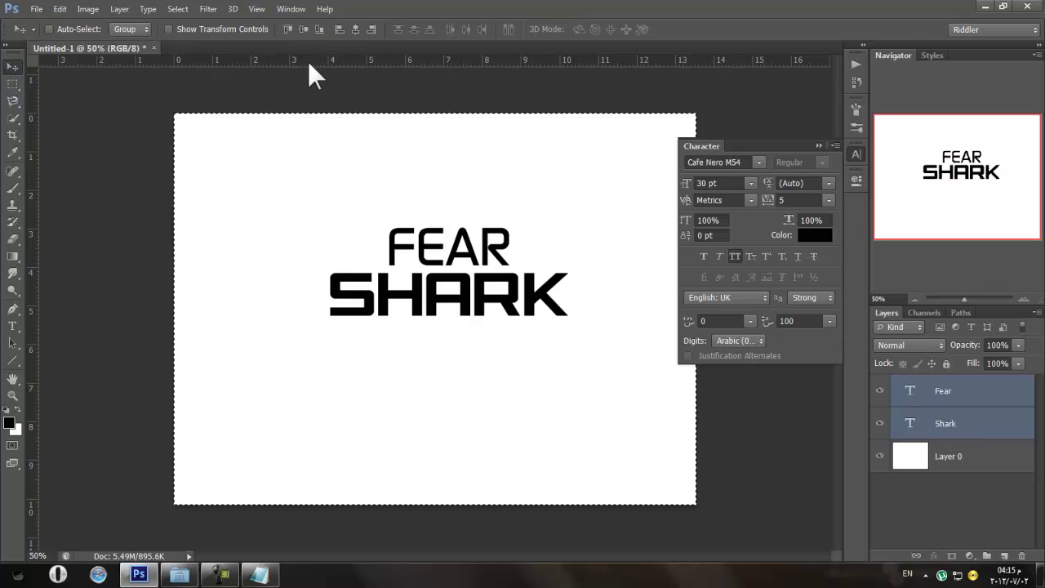
left_click(355, 28)
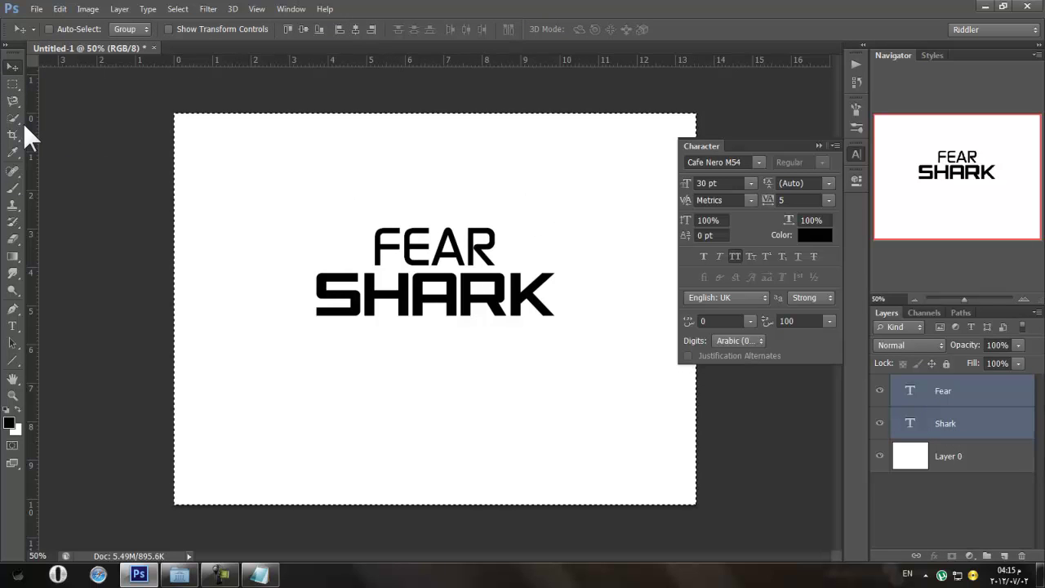
left_click(12, 85)
left_click(141, 149)
left_click(880, 196)
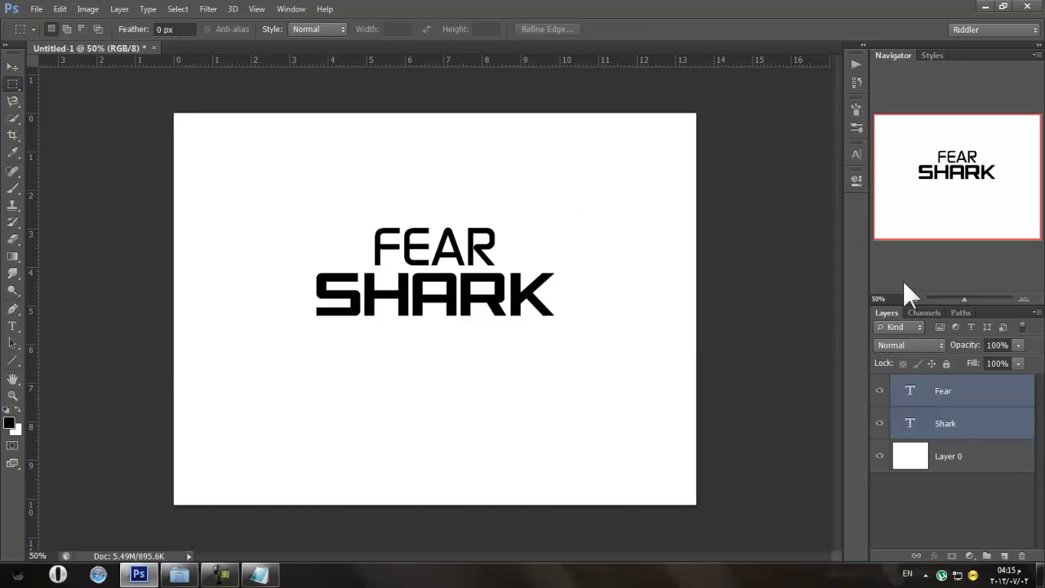
Set the tracking of the FEAR text layer to 10
left_click(931, 394)
left_click(855, 155)
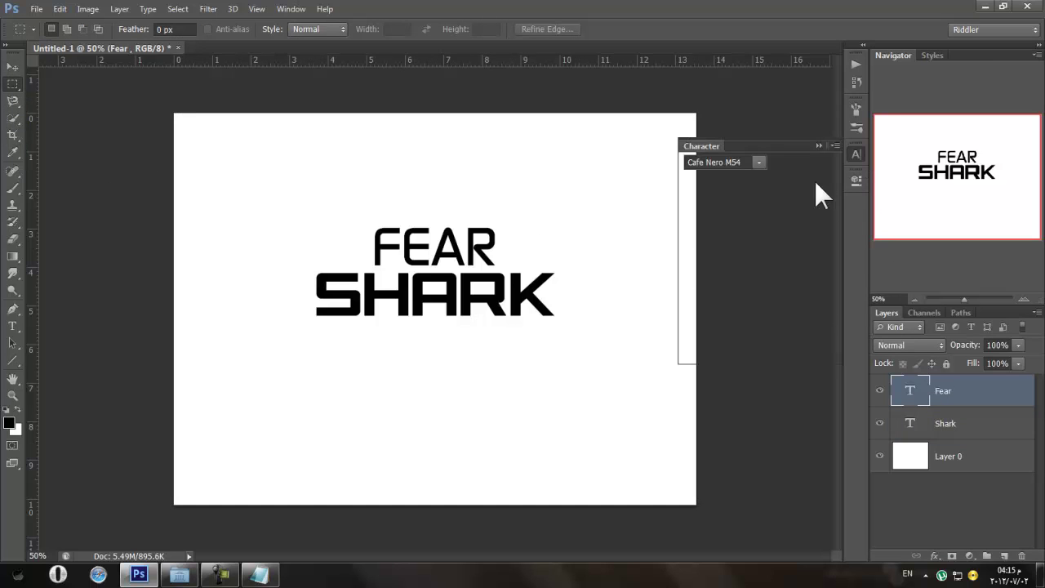
left_click(824, 200)
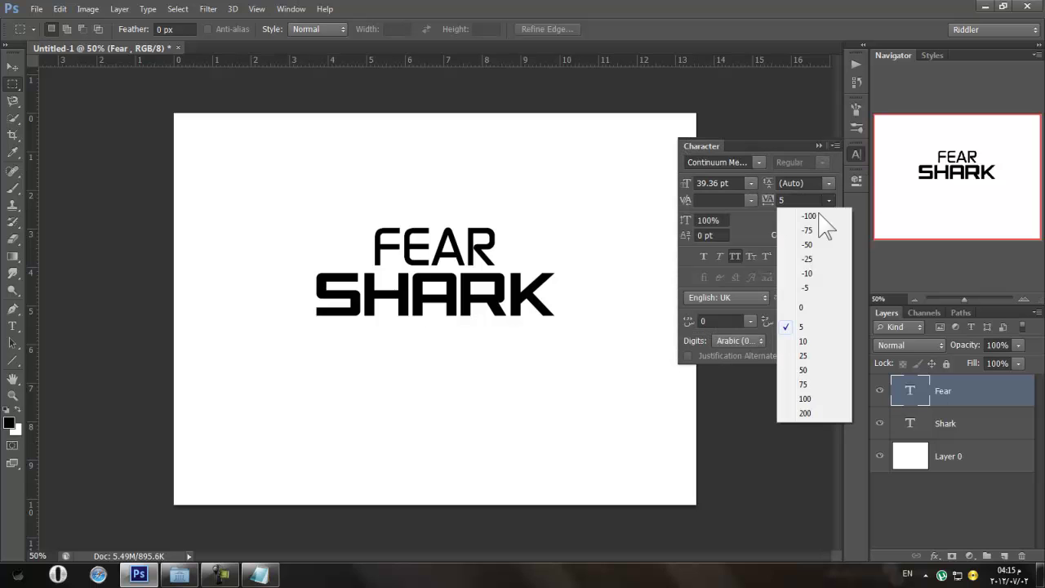
left_click(808, 341)
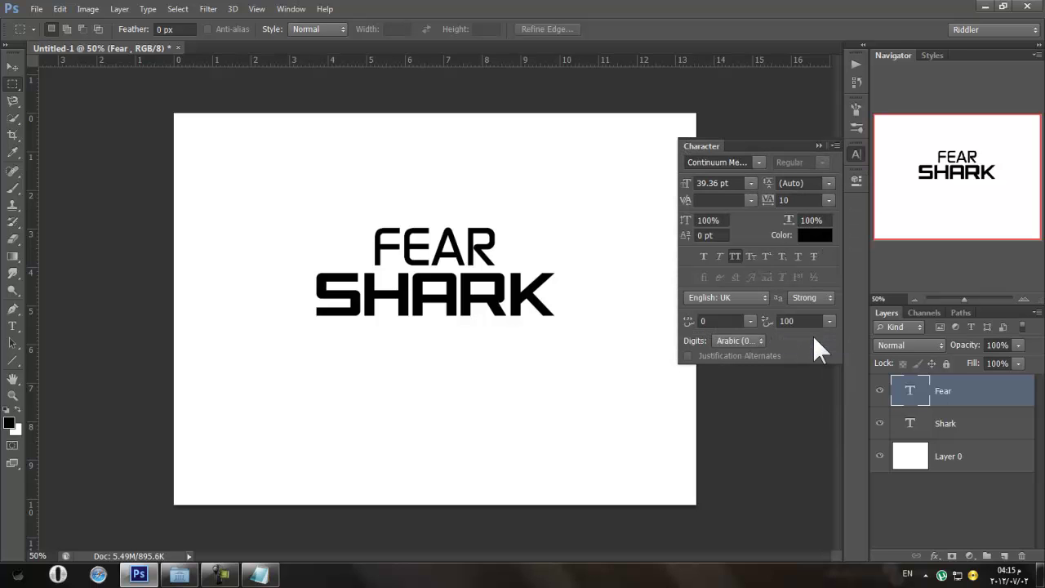
Try tracking values of -5, -100 and -25 on the FEAR text
left_click(828, 200)
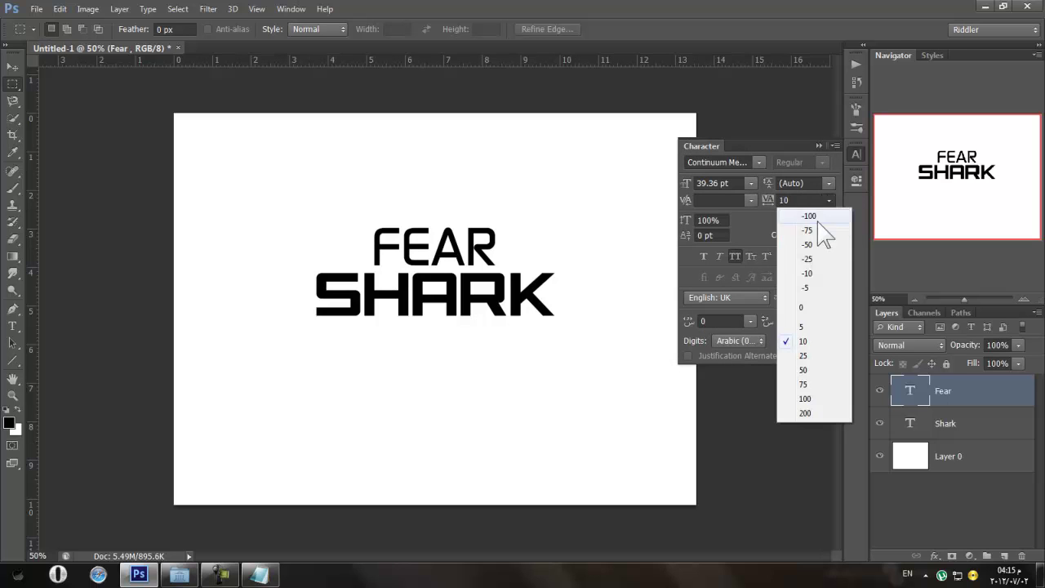
left_click(807, 287)
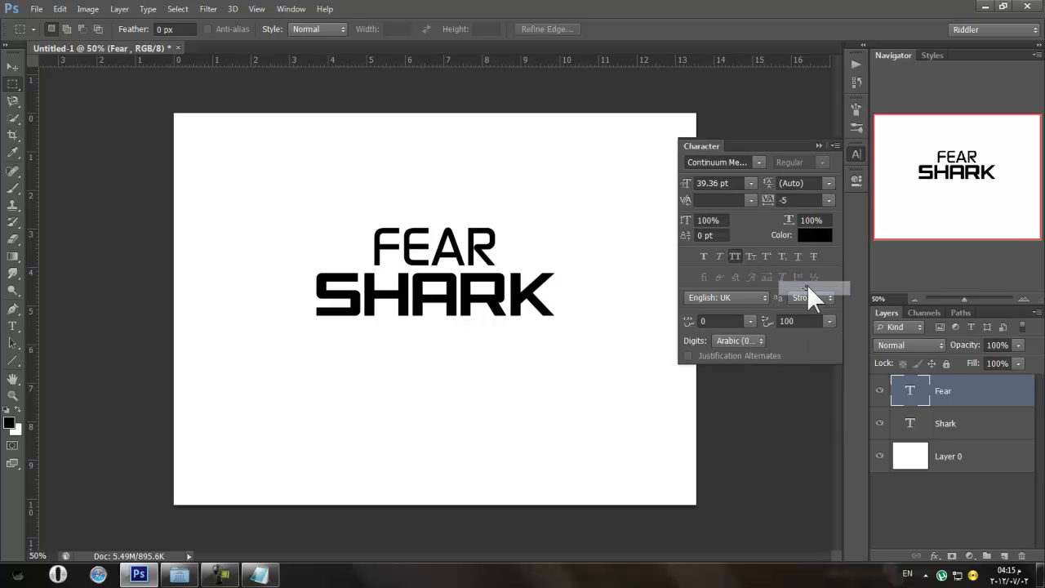
left_click(828, 200)
left_click(811, 219)
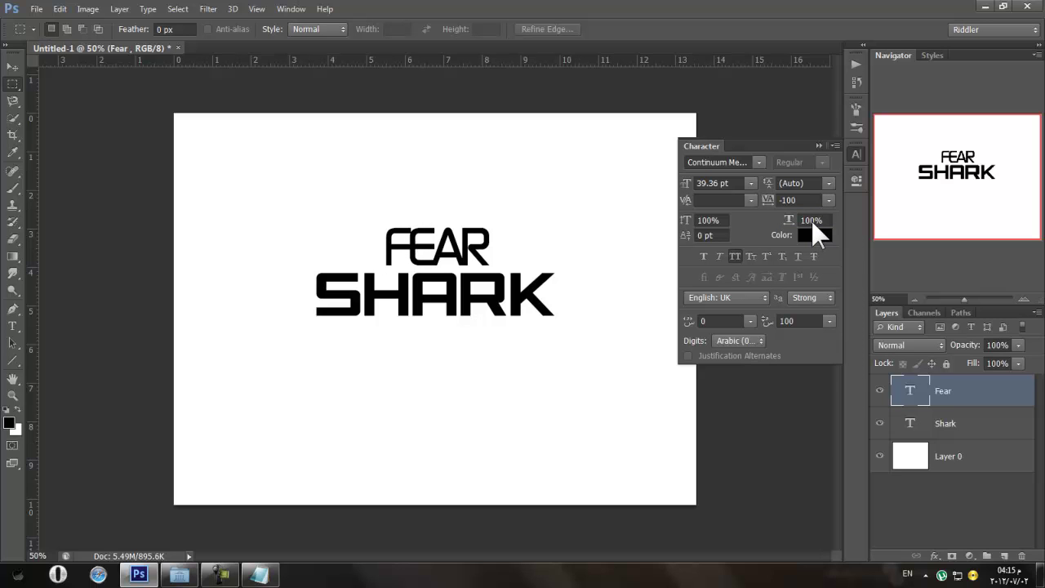
left_click(828, 200)
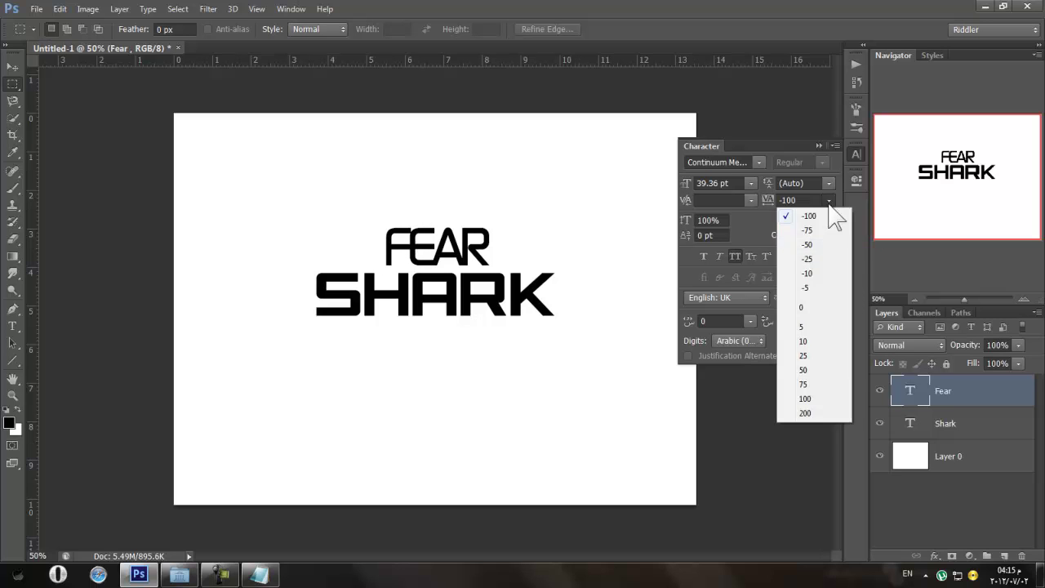
left_click(817, 260)
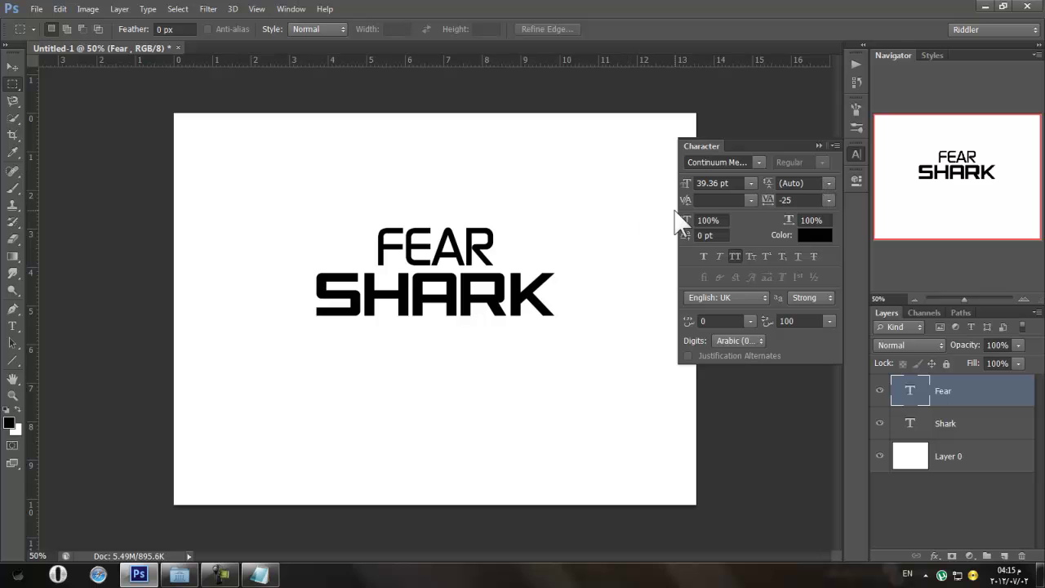
Return the FEAR text's tracking to 10 and collapse the character settings
left_click(829, 200)
left_click(808, 341)
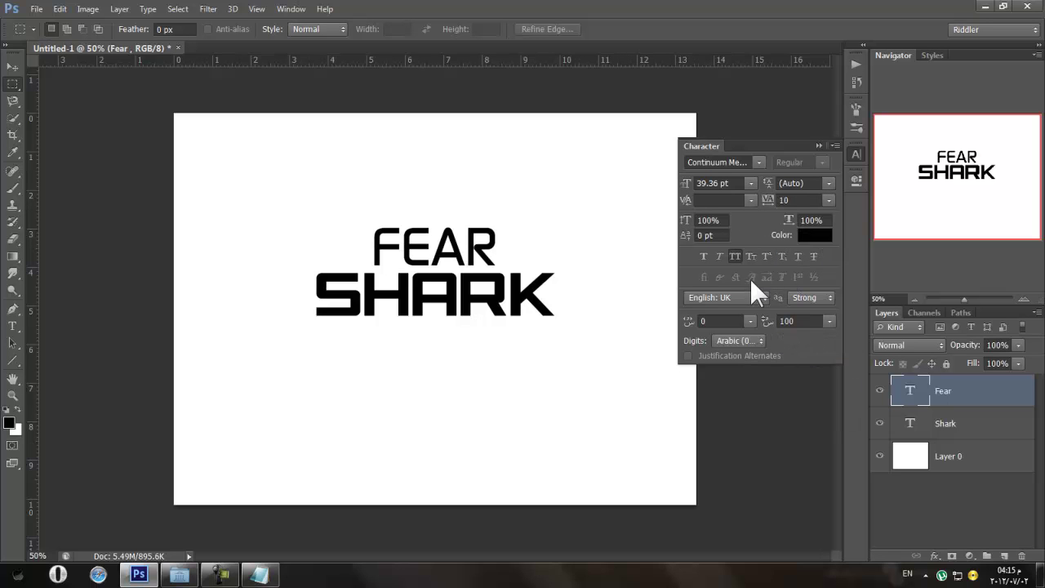
left_click(855, 154)
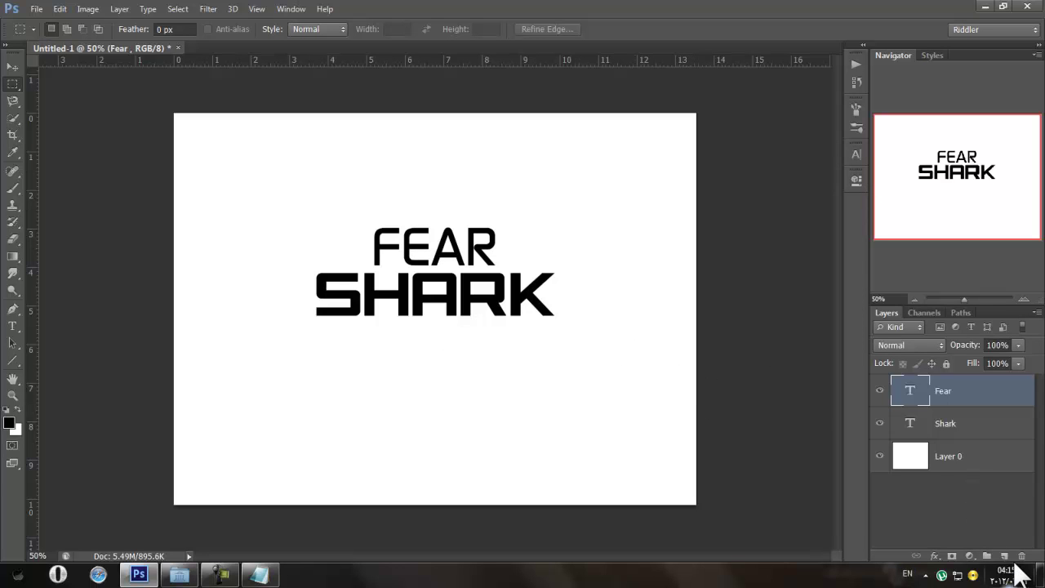
Add a new layer above the text layers and choose the 1091 px smoke brush preset
left_click(1004, 556)
left_click(12, 188)
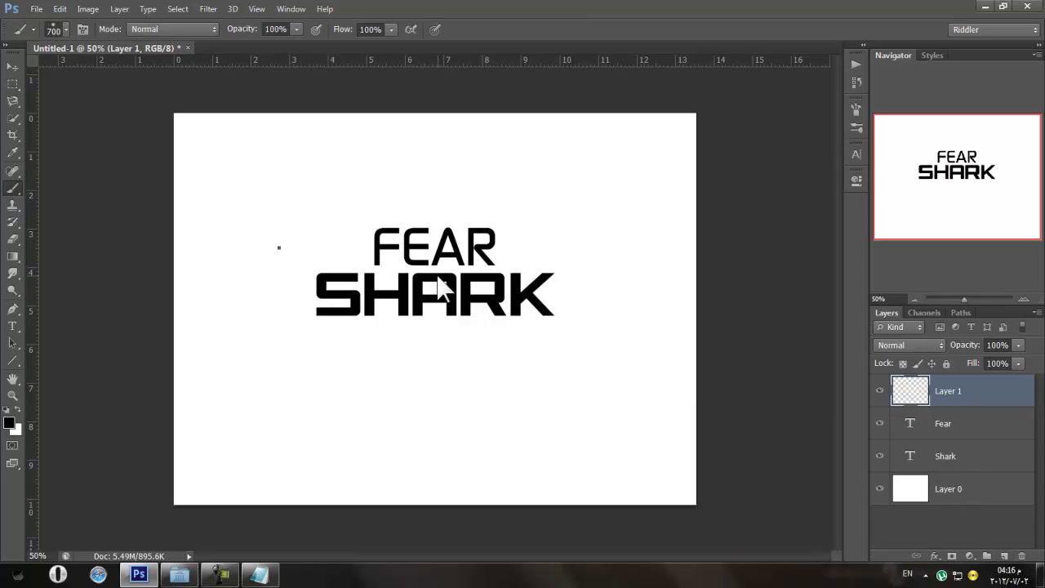
right_click(431, 292)
right_click(571, 72)
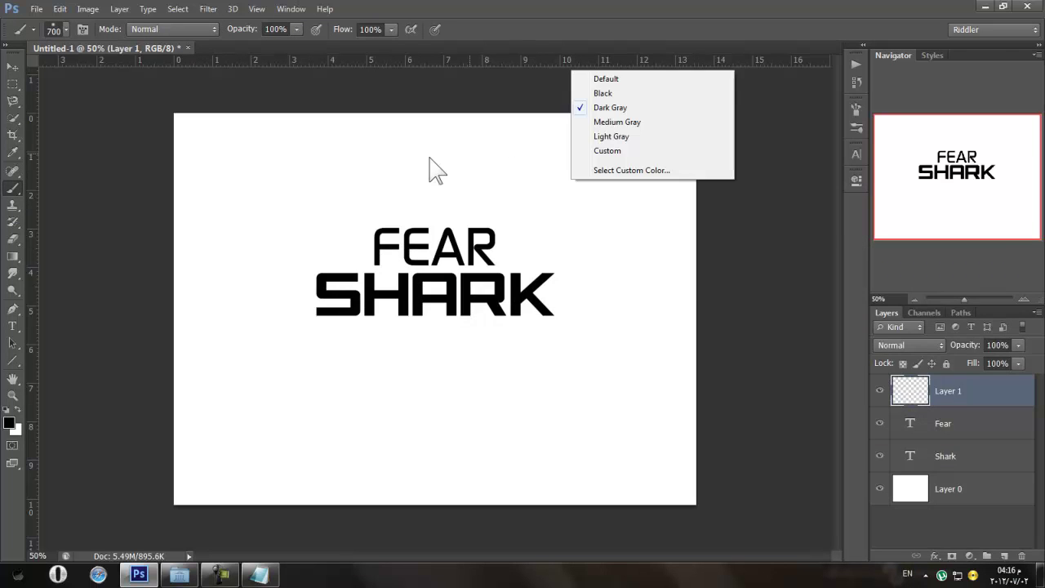
right_click(495, 152)
left_click(1013, 371)
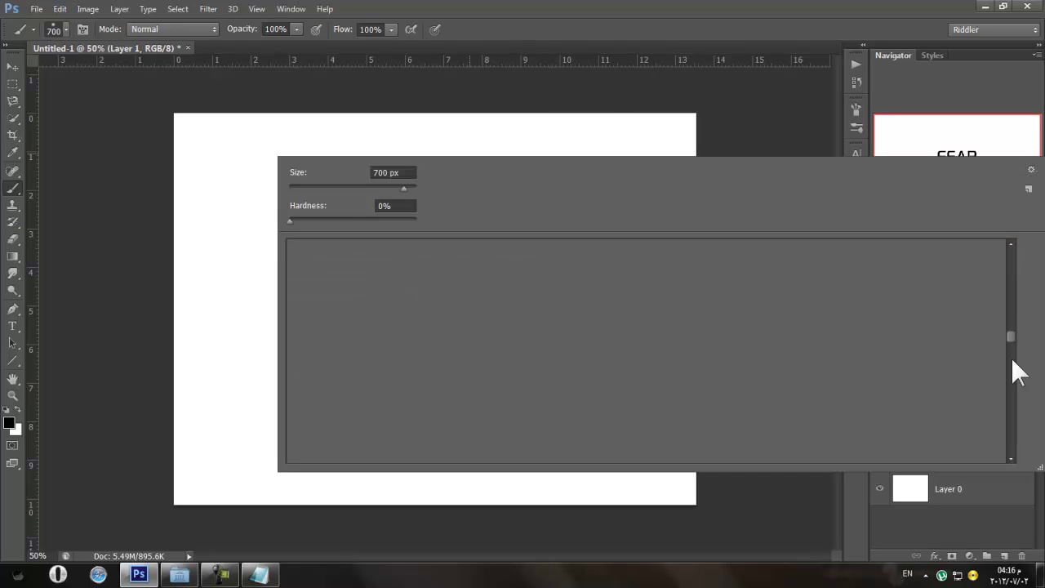
left_click(1011, 448)
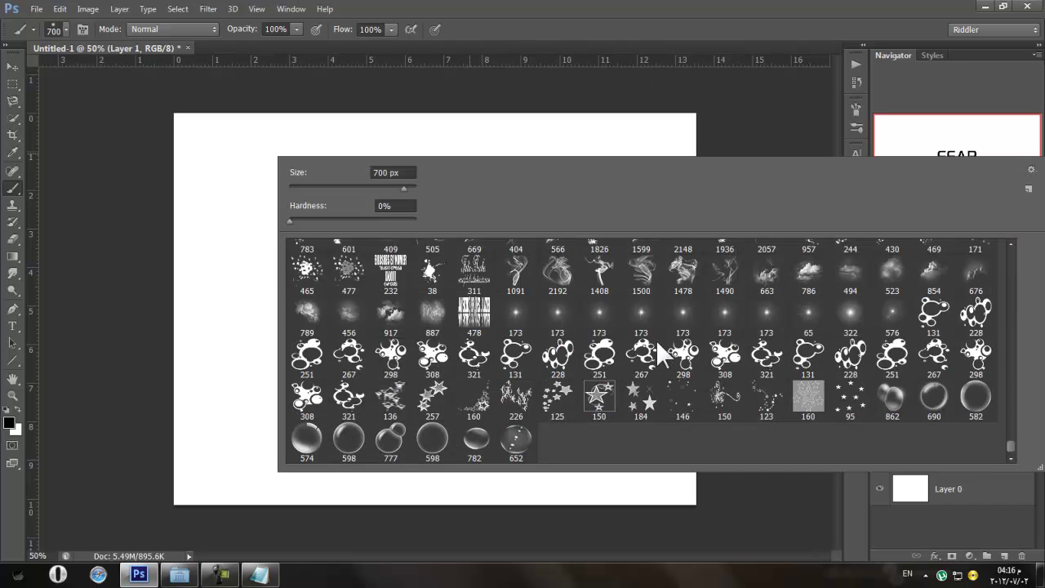
scroll(612, 392, "up", 2)
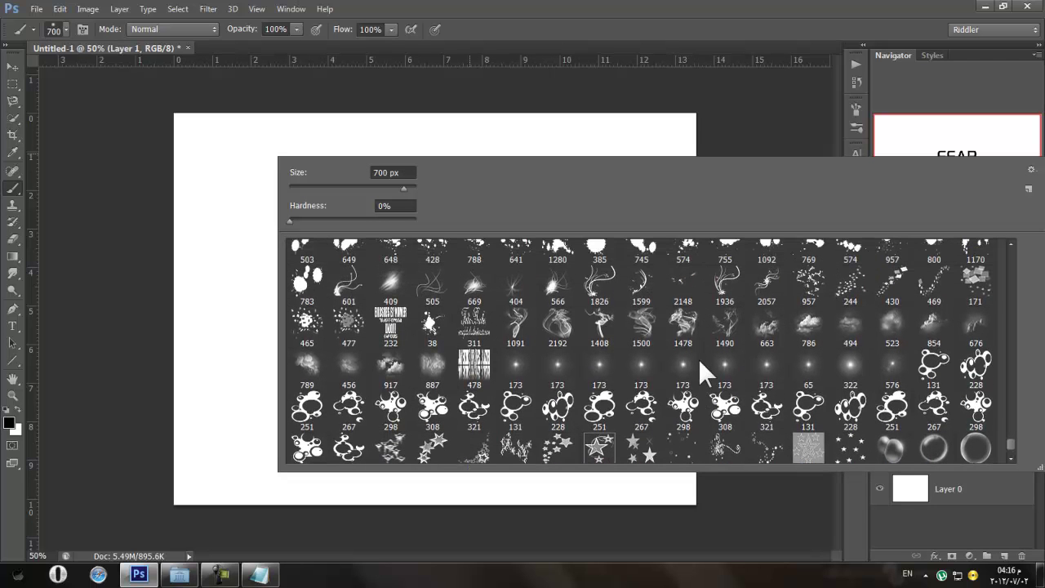
left_click(515, 325)
key("Return")
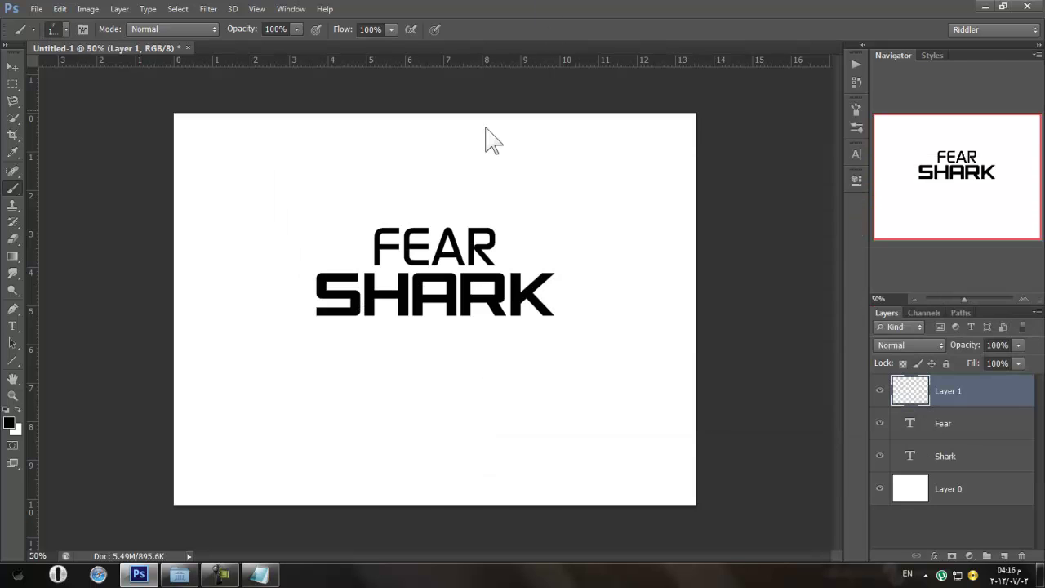
Stamp the black smoke brush at 700 px three times across and below the SHARK text on the new layer
key("bracketleft")
left_click(303, 325)
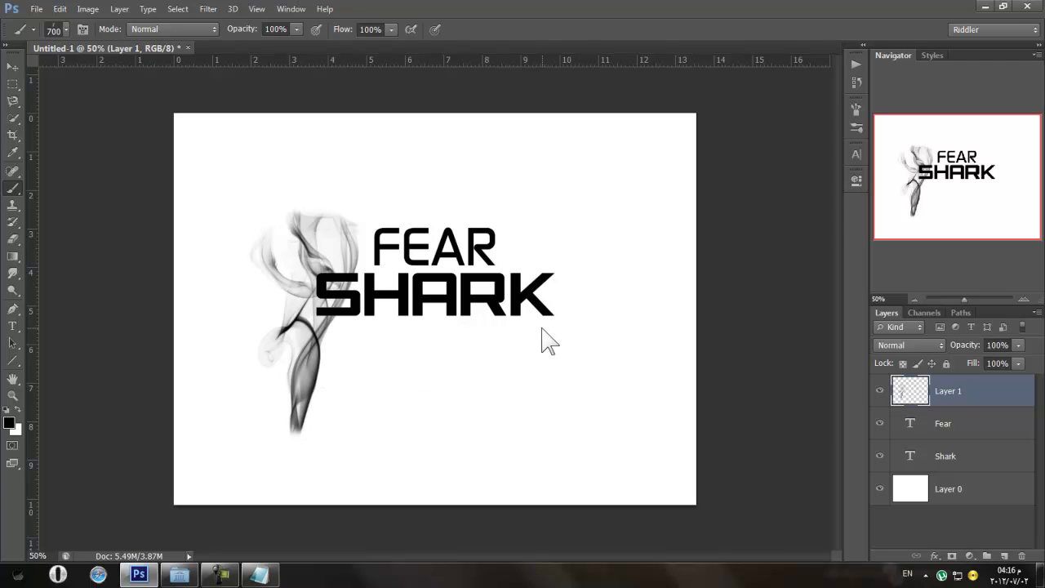
left_click(405, 383)
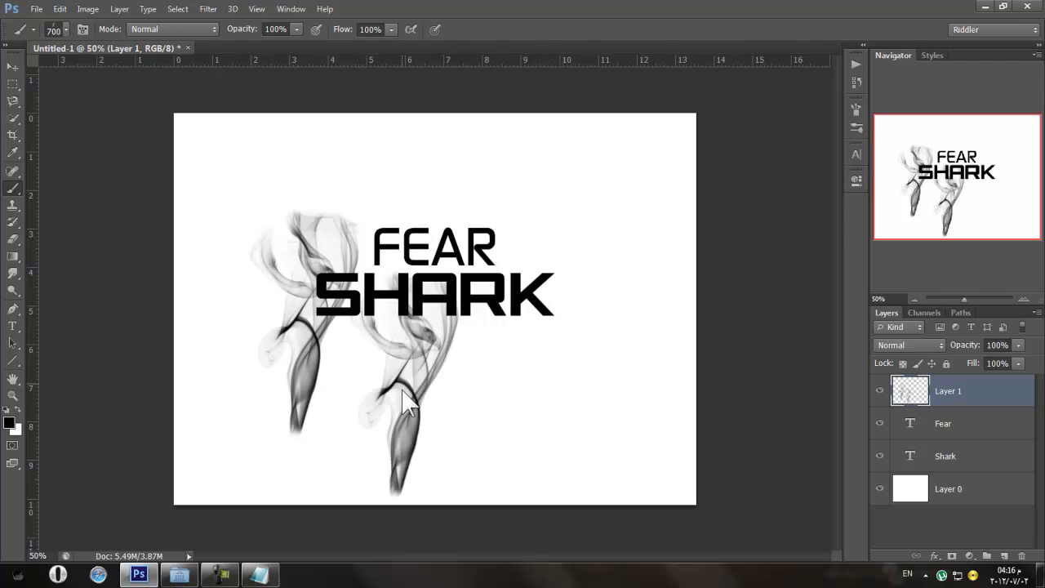
left_click(535, 361)
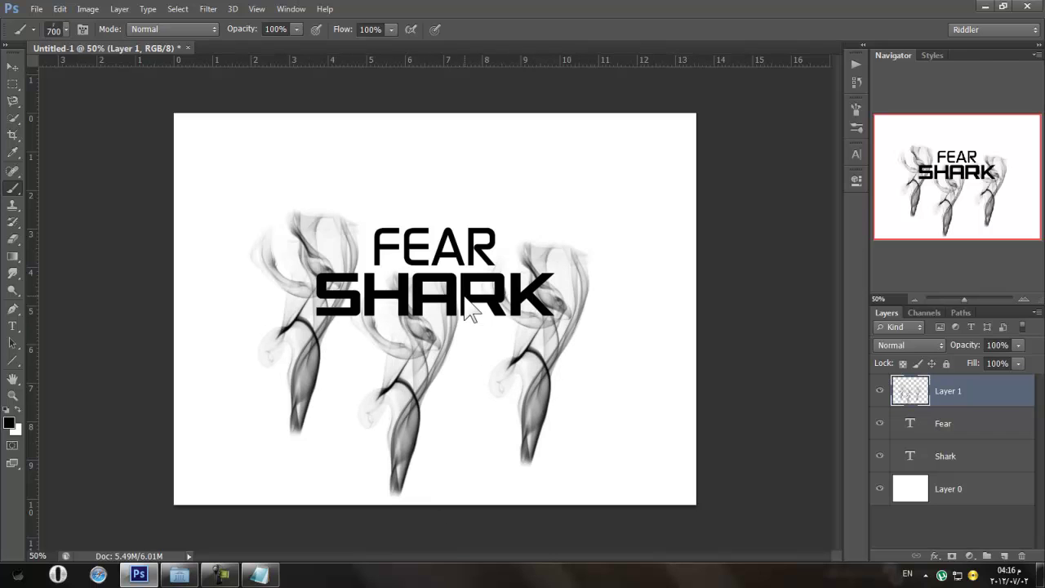
Move the smoke layer beneath both text layers, load its outline as a selection, and hide it with the Shark layer active
left_click_drag(913, 412, 921, 467)
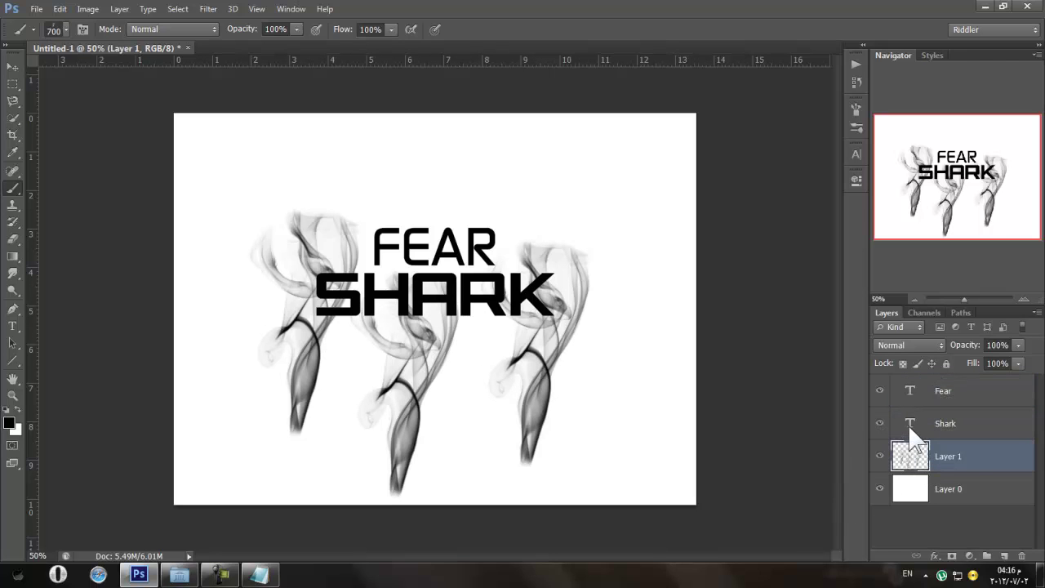
left_click(910, 456, "ctrl")
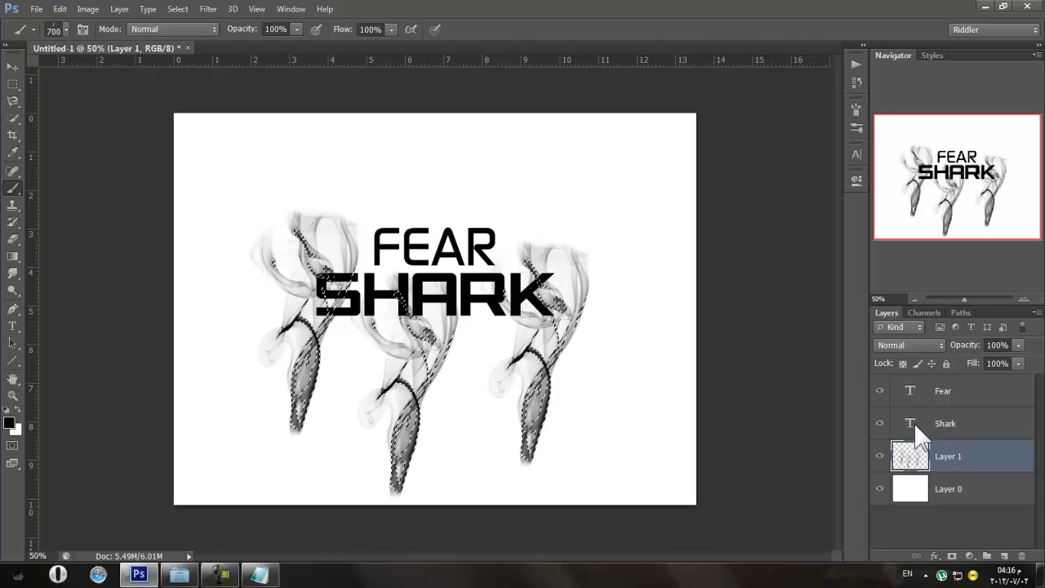
left_click(922, 423)
left_click(879, 455)
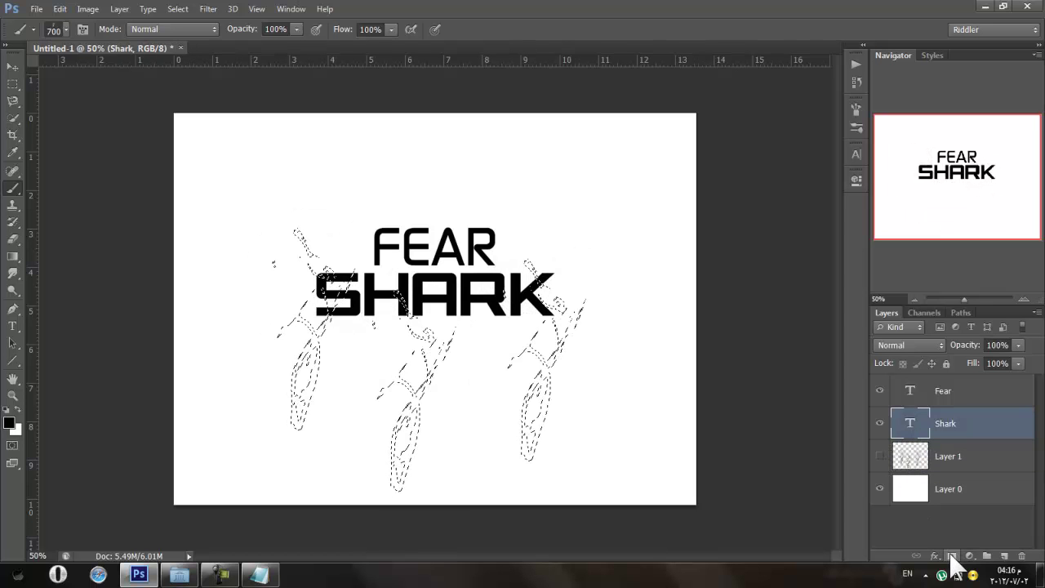
Rasterize the Shark text layer, delete the selected smoke shapes from it, and clear the selection
left_click(467, 338)
left_click(528, 223)
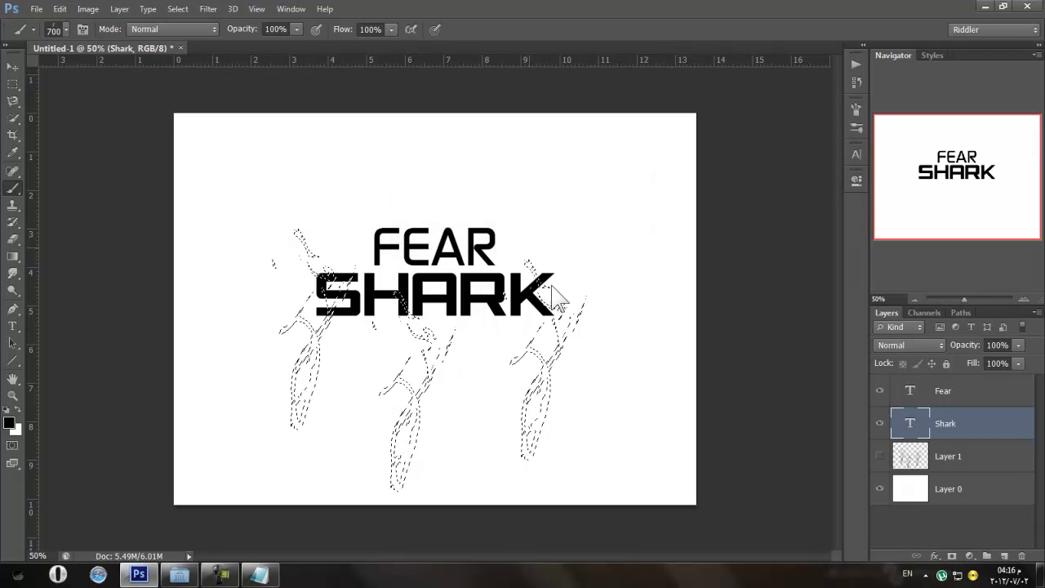
right_click(947, 428)
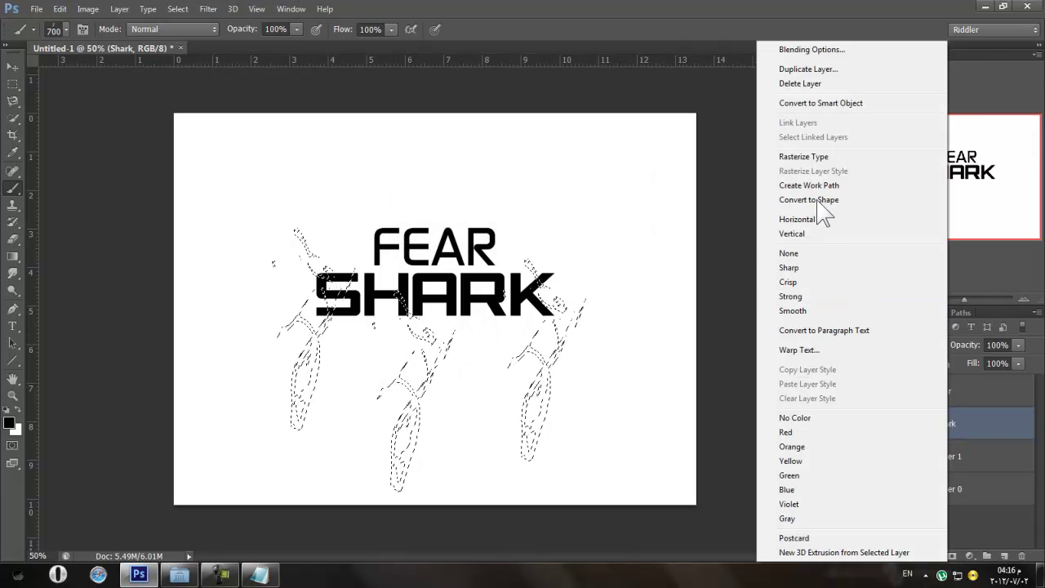
left_click(806, 157)
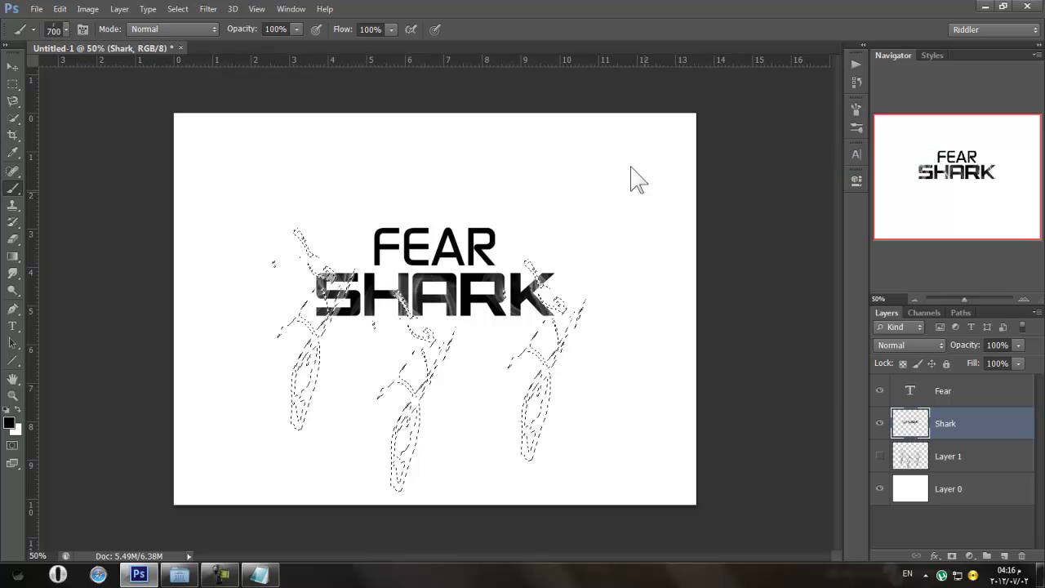
left_click(12, 83)
key("ctrl+d")
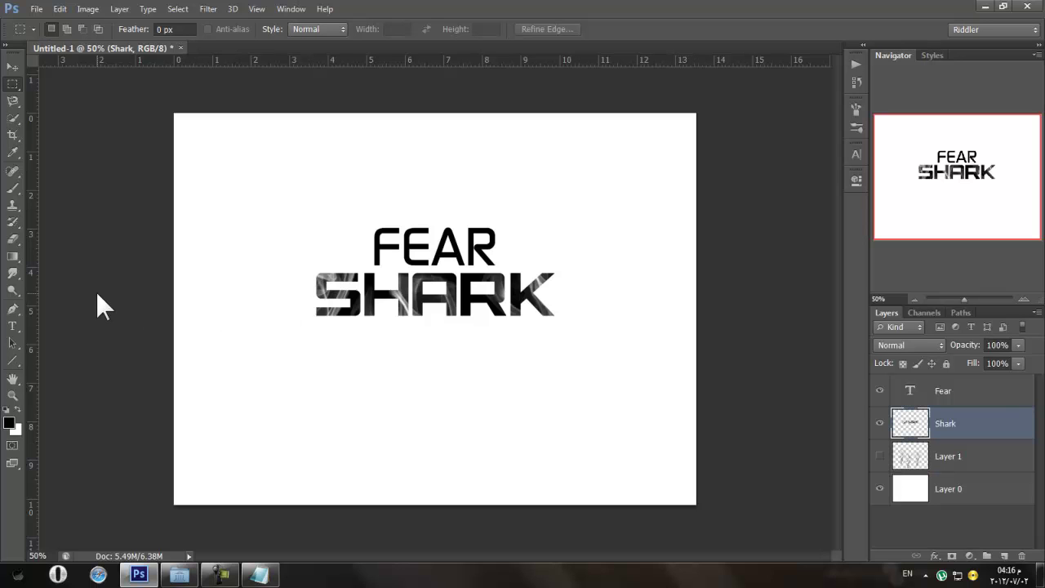
Show and activate the smoke layer and stamp the smoke brush at 125 px beside the S and beneath the R of SHARK
left_click(10, 188)
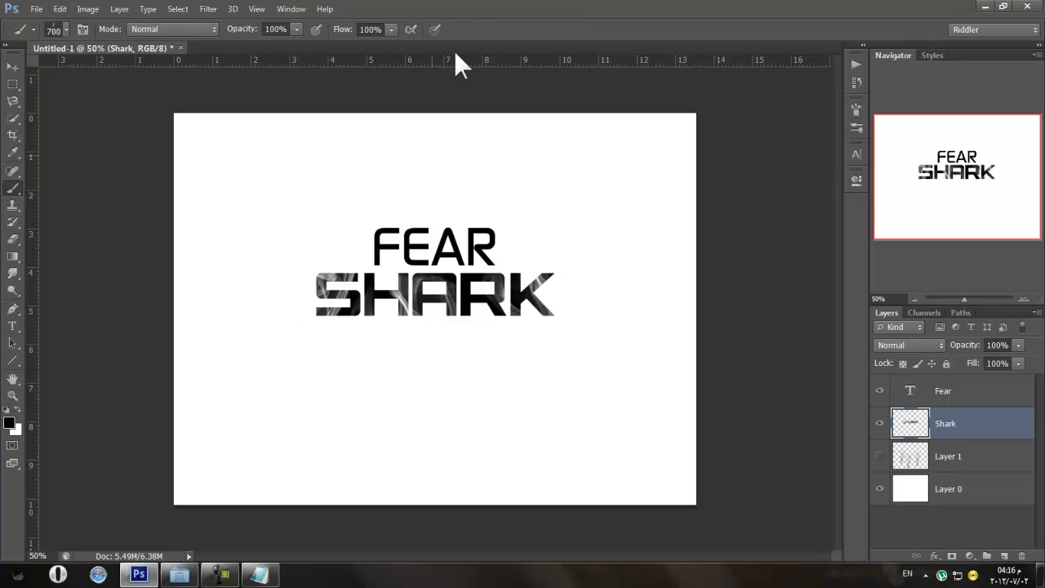
key("bracketleft")
key("bracketleft")
key("bracketleft")
key("bracketleft")
key("bracketleft")
key("bracketleft")
key("bracketleft")
key("bracketleft")
key("bracketleft")
key("alt+bracketleft")
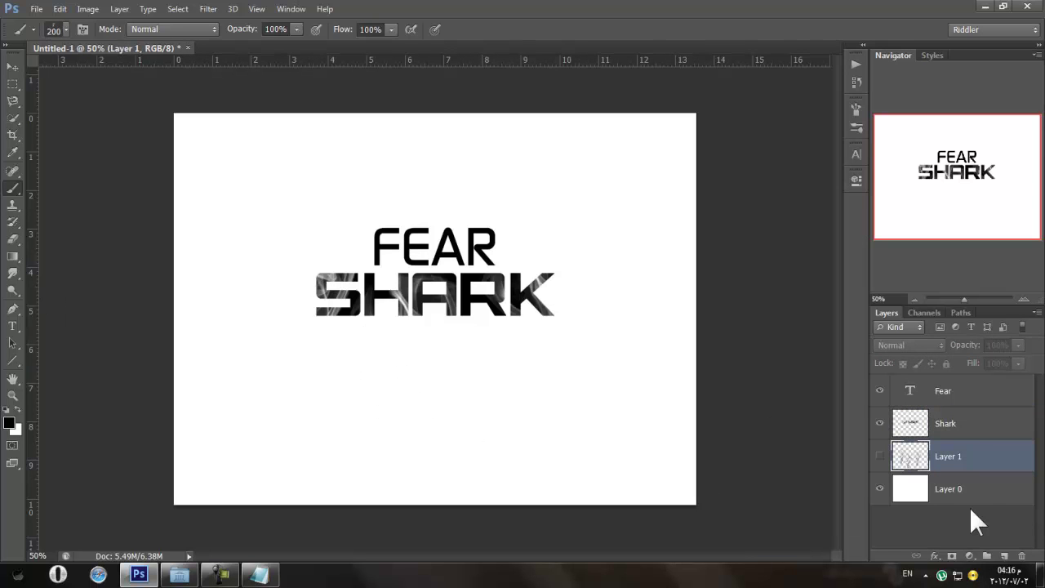
left_click(879, 456)
key("bracketleft")
key("bracketleft")
key("bracketleft")
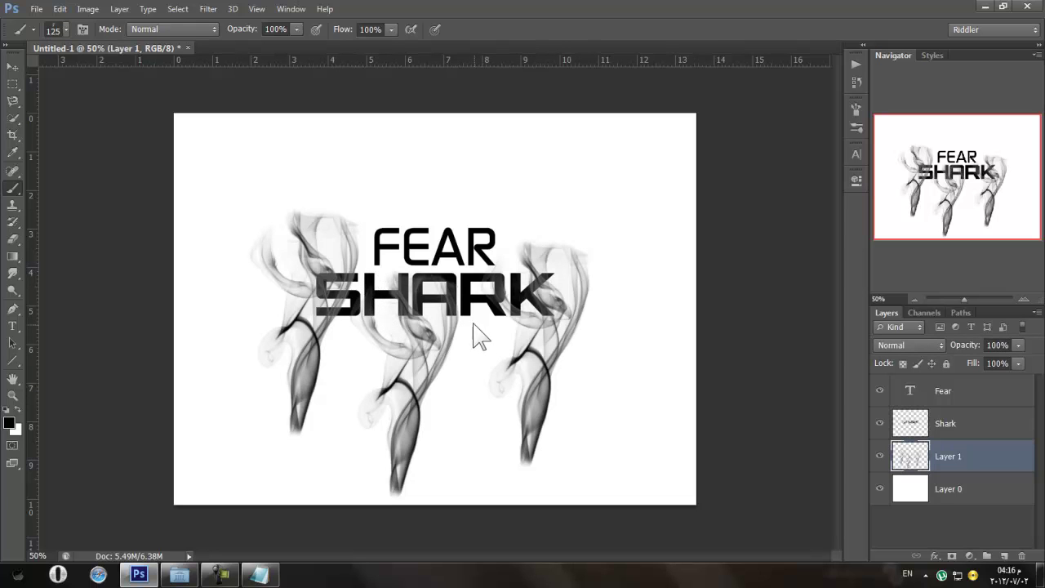
left_click(363, 283)
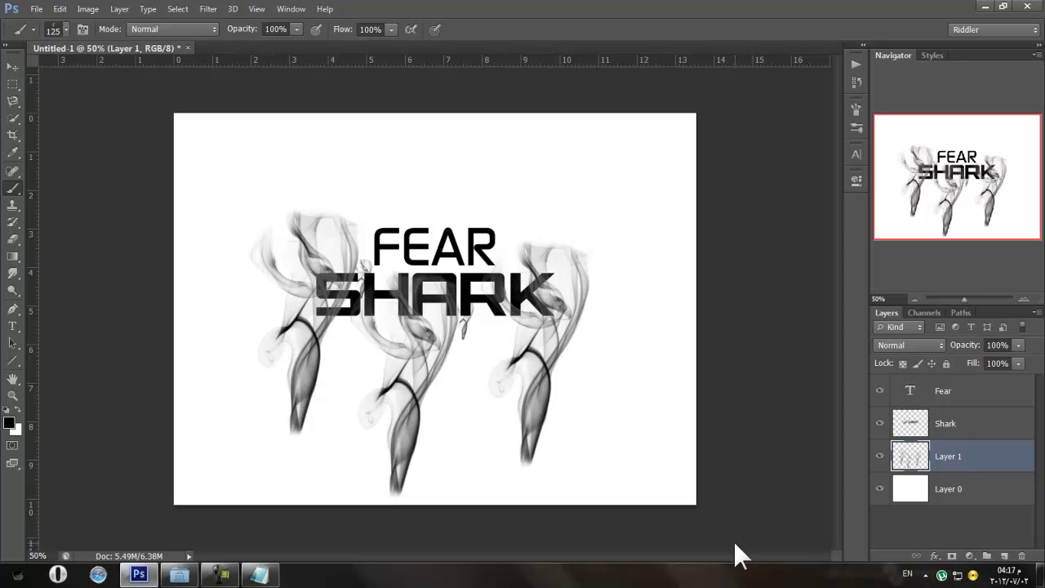
Cut the updated smoke outline out of the Shark layer, hiding the smoke layer and clearing the selection
left_click(910, 457, "ctrl")
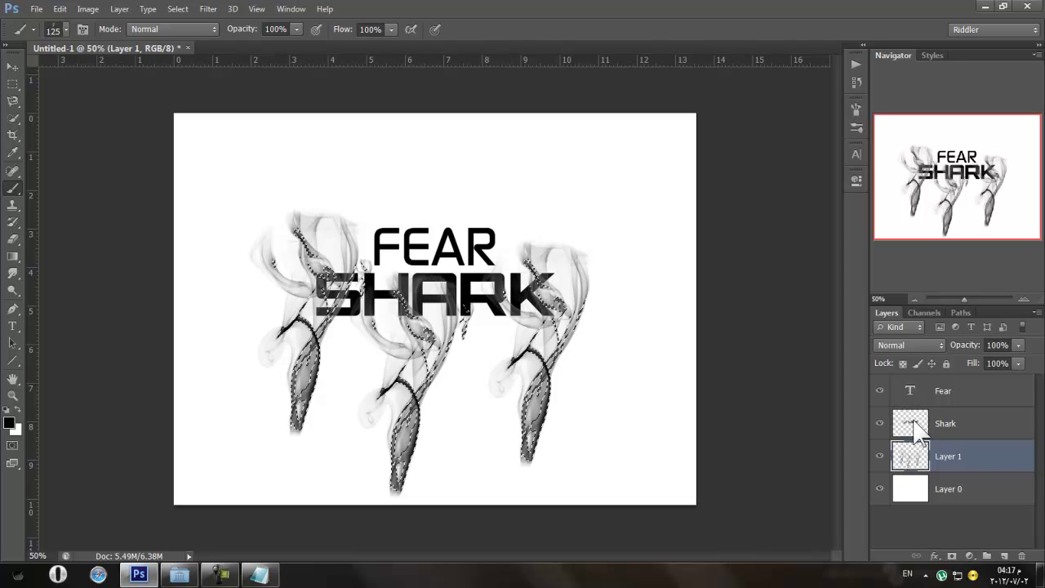
left_click(913, 437)
left_click(879, 456)
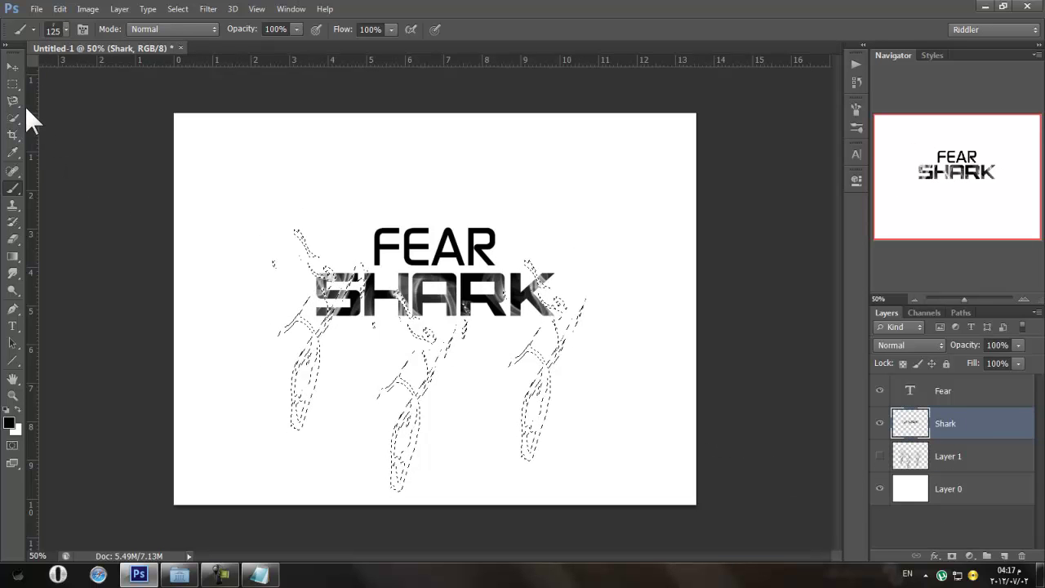
left_click(12, 84)
key("ctrl+d")
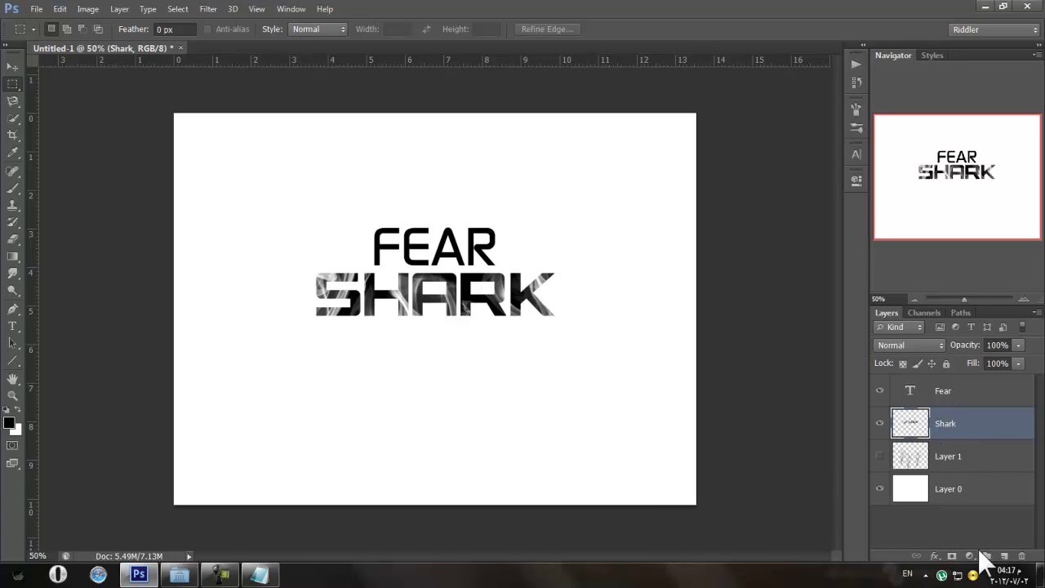
Add a new layer above Shark and set up a radial foreground-to-transparent gradient with white as the foreground color
left_click(1004, 556)
left_click(15, 255)
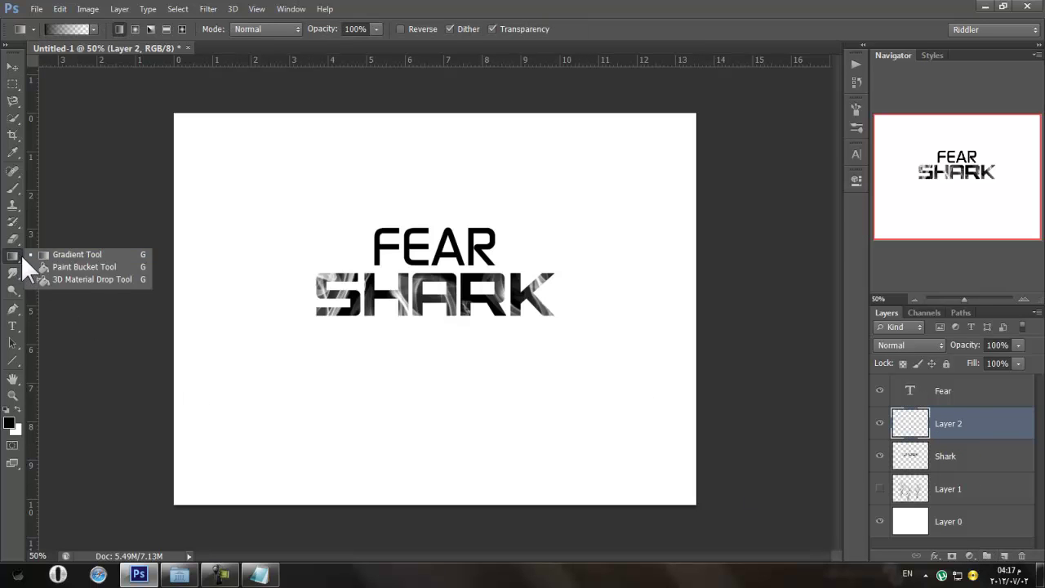
left_click(90, 30)
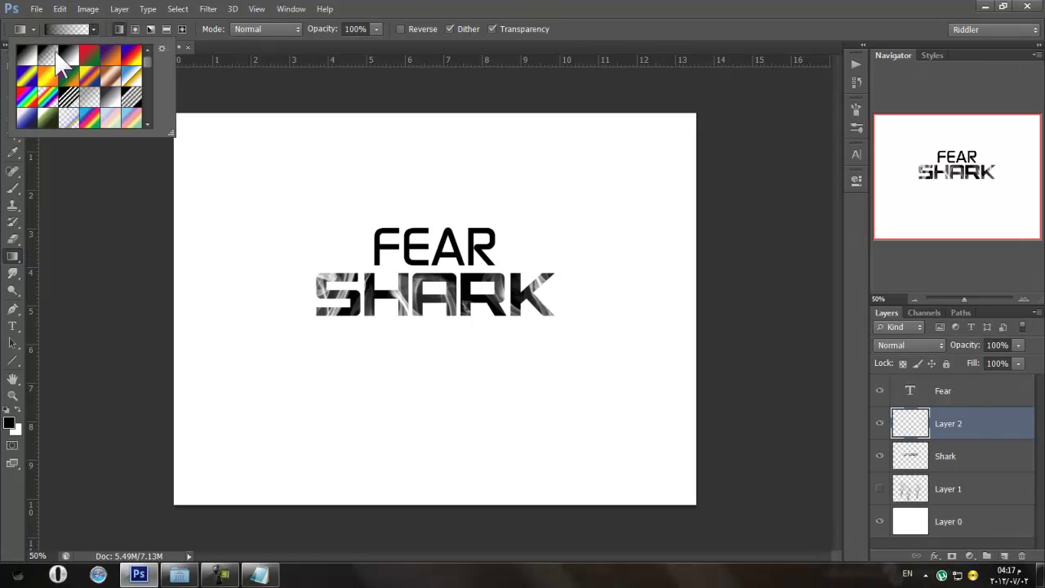
left_click(17, 417)
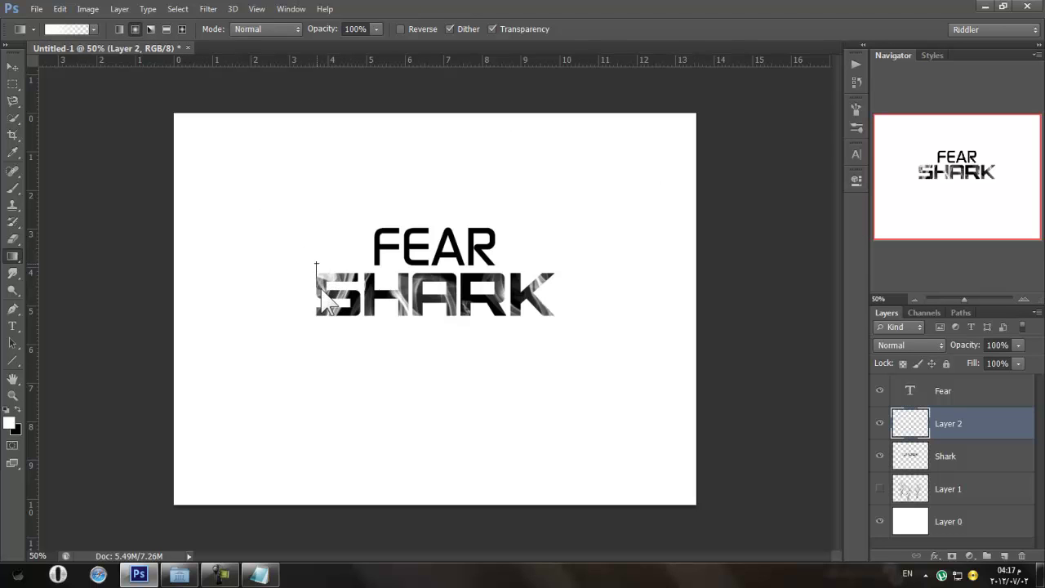
Apply small white radial gradients over the edges of the SHARK letters to fade parts of the text
left_click_drag(334, 296, 345, 282)
left_click_drag(420, 285, 426, 274)
left_click_drag(445, 308, 441, 268)
mouse_move(552, 258)
left_mouse_down()
mouse_move(534, 319)
mouse_move(544, 331)
left_mouse_up()
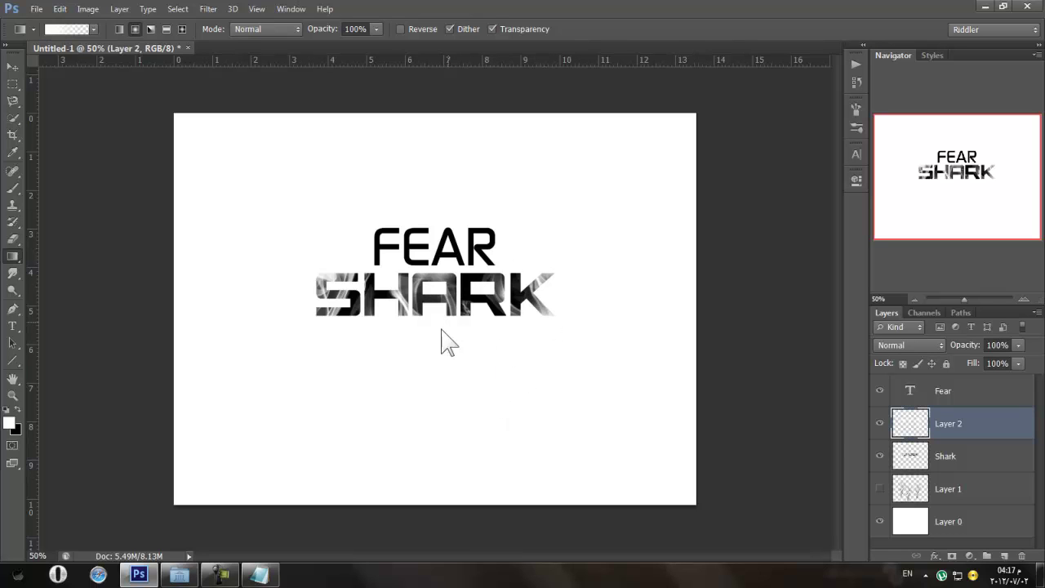
left_click_drag(333, 343, 328, 312)
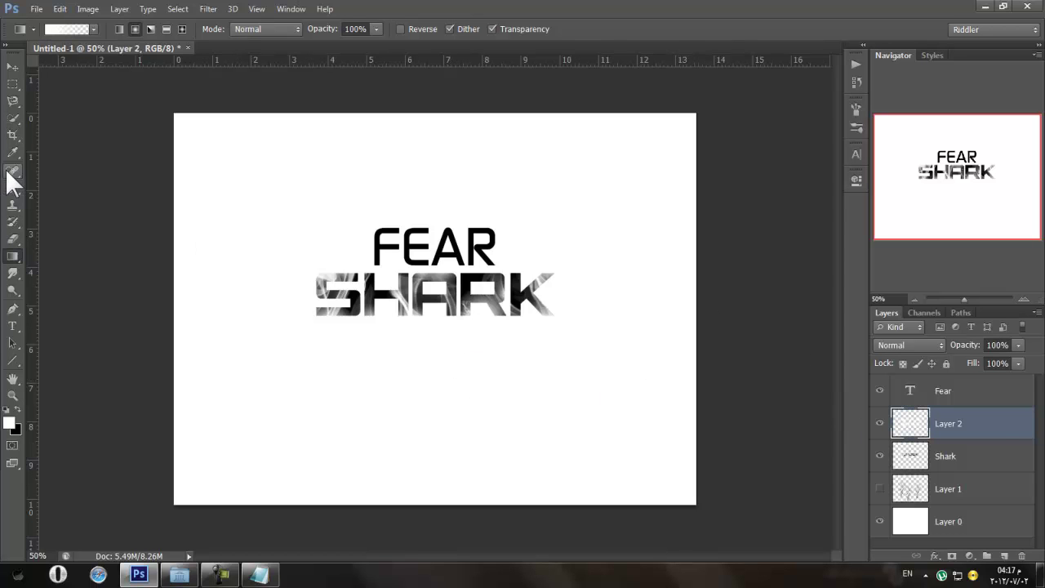
Switch to the Brush tool and choose the 957 px splatter brush preset
left_click(12, 188)
right_click(400, 226)
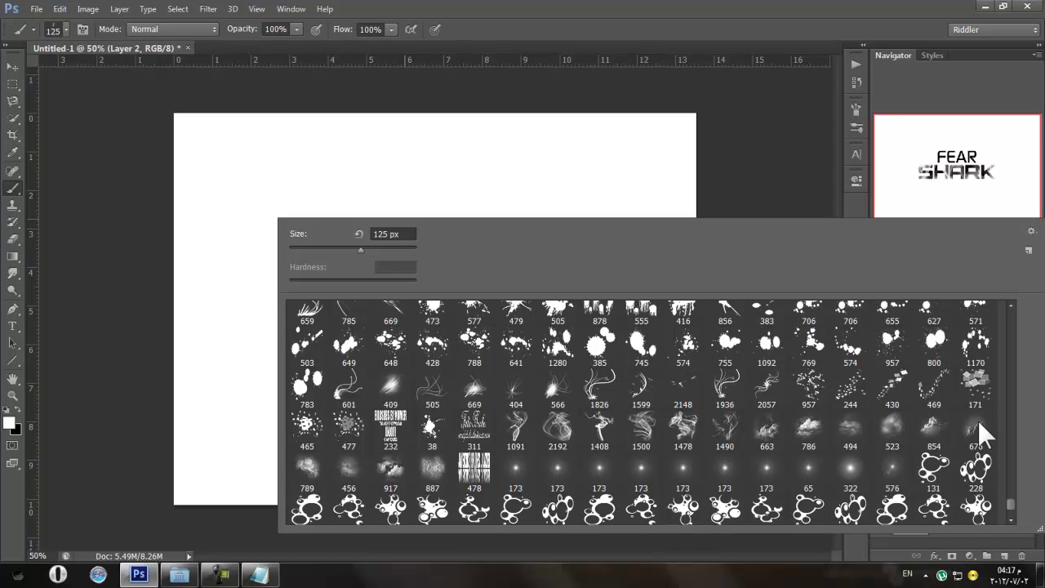
scroll(977, 419, "up", 1)
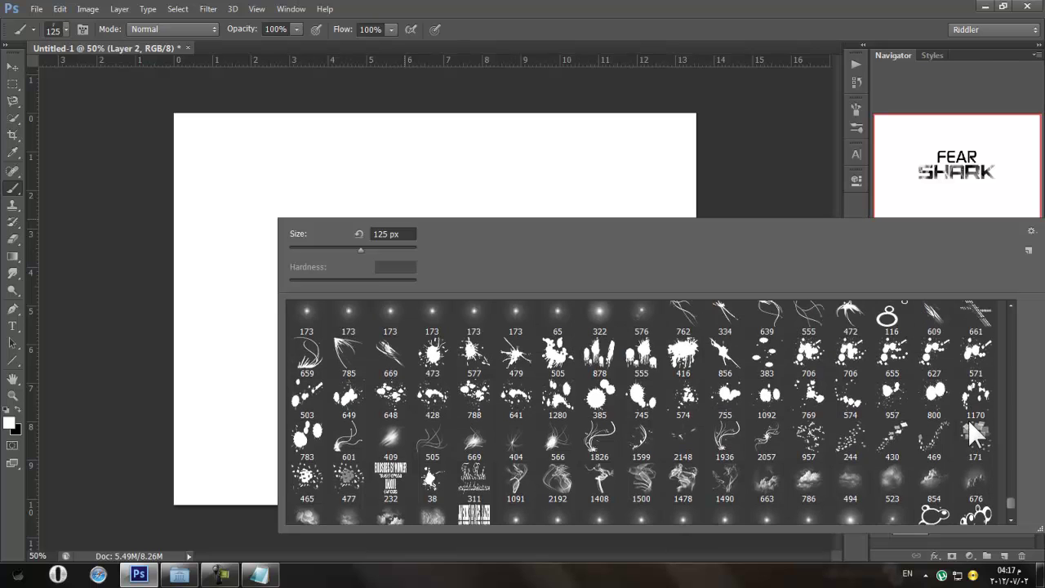
left_click(884, 396)
left_click(770, 112)
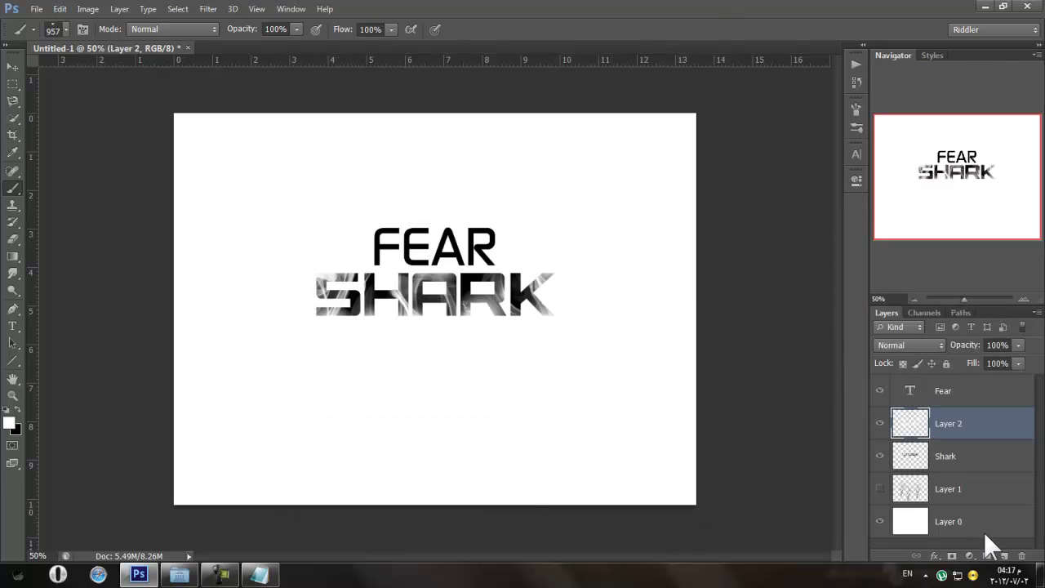
Add another new layer above the gradient layer and reduce the splatter brush to 300 px
left_click(1004, 555)
key("bracketleft")
key("bracketleft")
key("bracketleft")
key("bracketleft")
key("bracketleft")
key("bracketleft")
key("bracketleft")
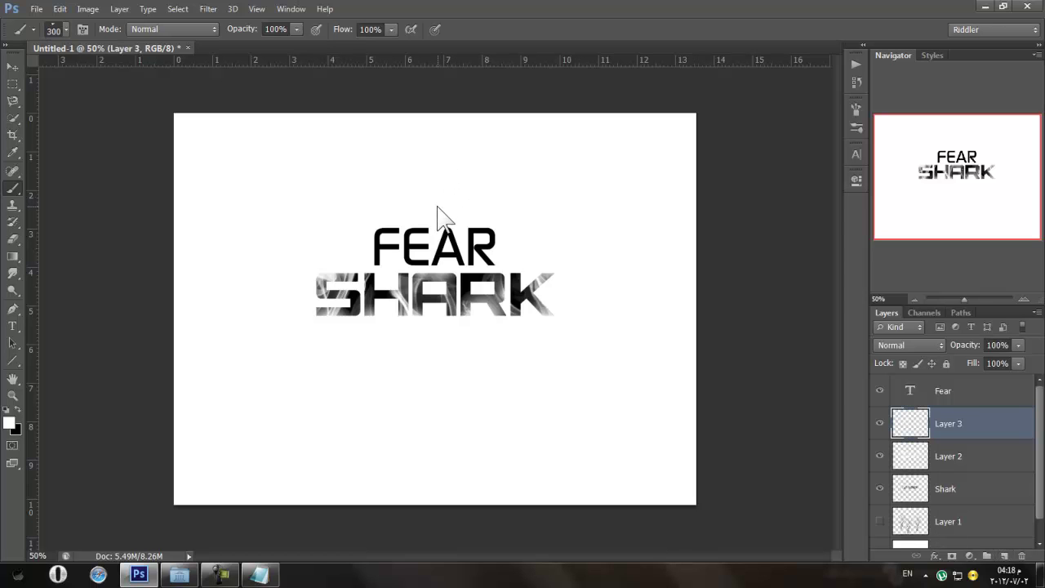
Browse the brush presets and pick a different splatter brush for texturing the FEAR text
right_click(433, 231)
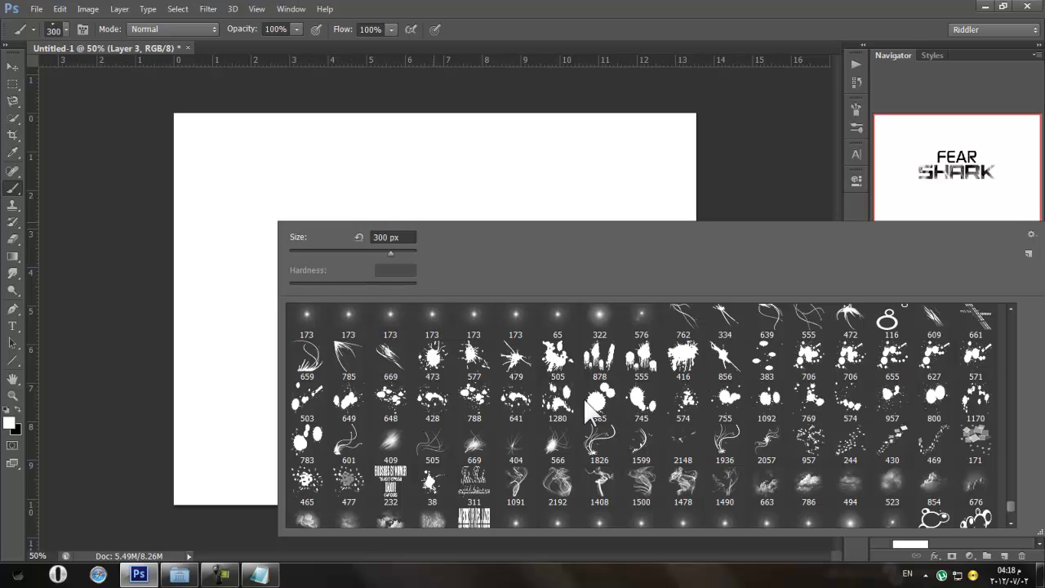
scroll(604, 400, "up", 3)
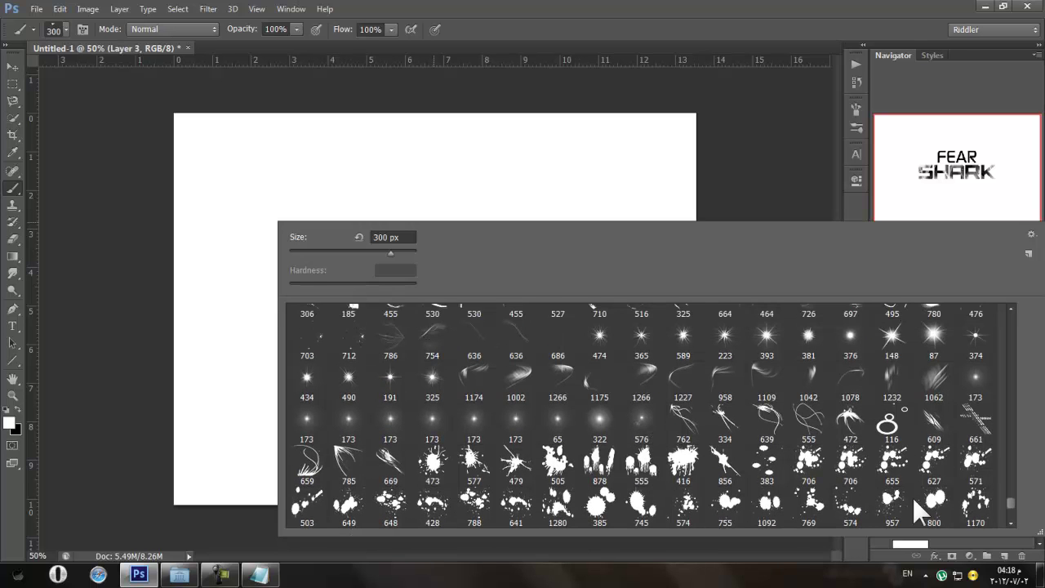
left_click(894, 497)
scroll(857, 444, "up", 4)
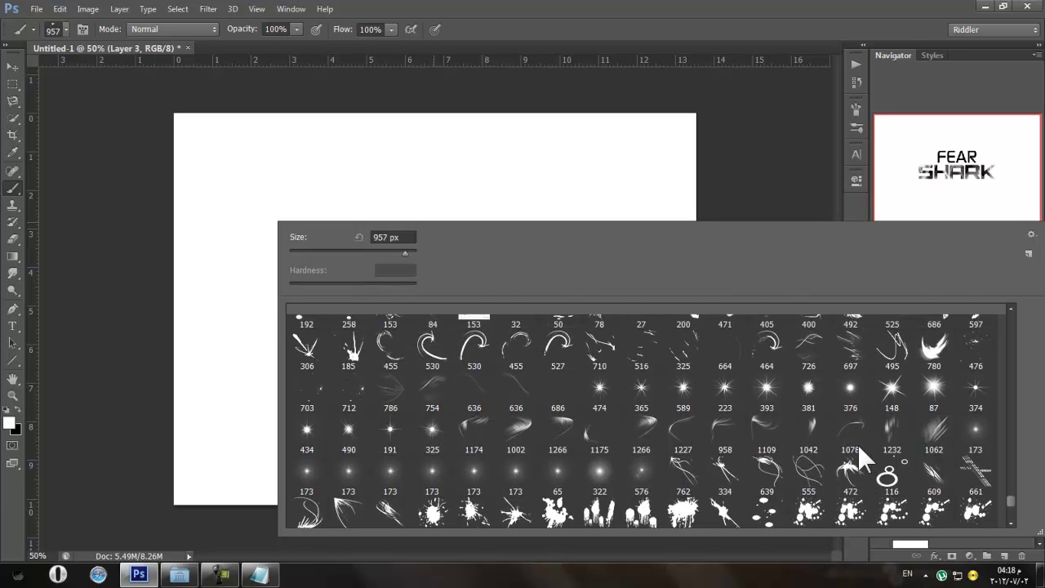
scroll(853, 441, "up", 2)
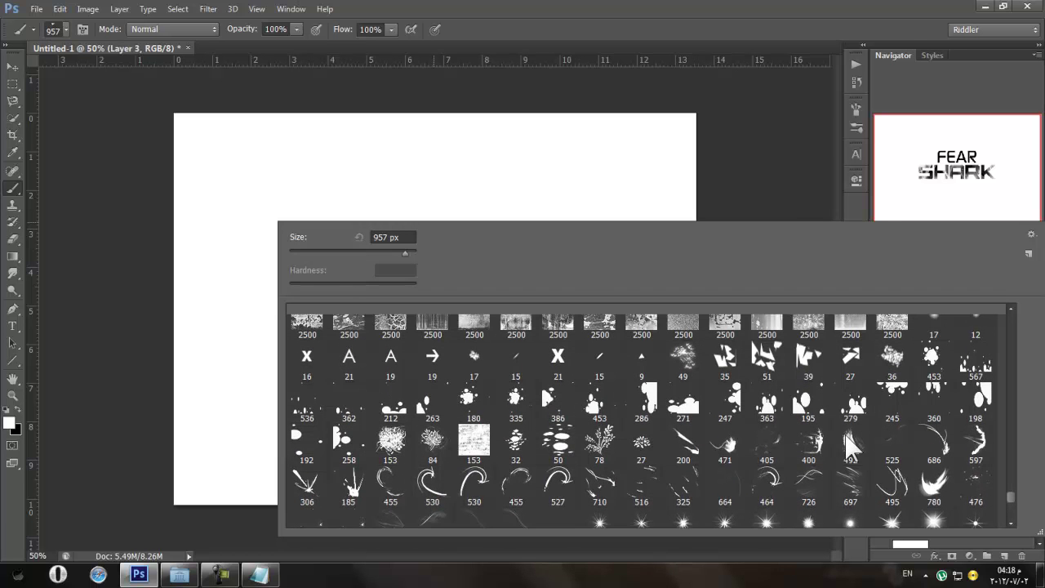
scroll(849, 445, "up", 2)
scroll(1009, 500, "up", 4)
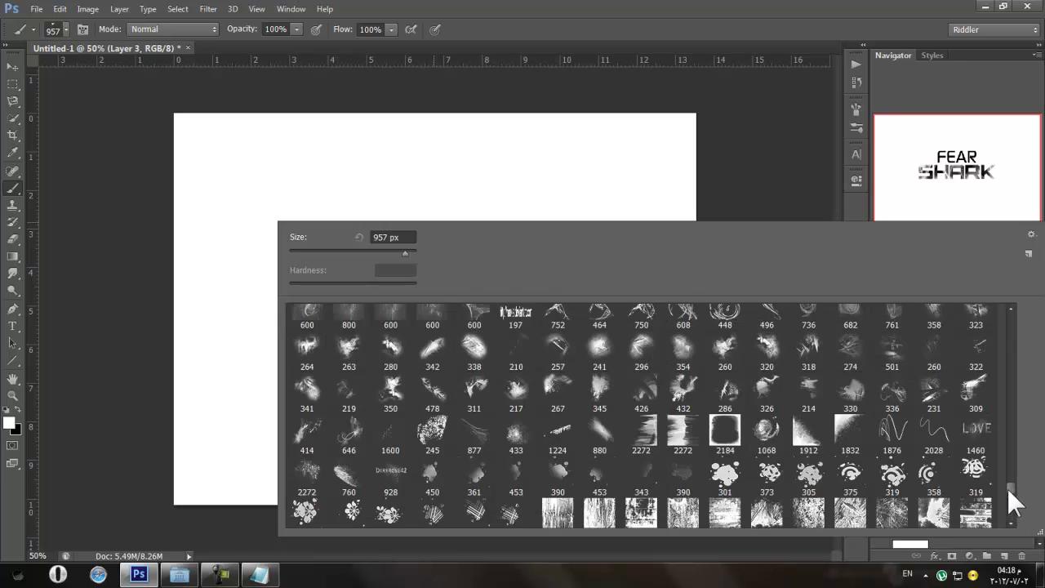
left_click_drag(1010, 488, 1010, 471)
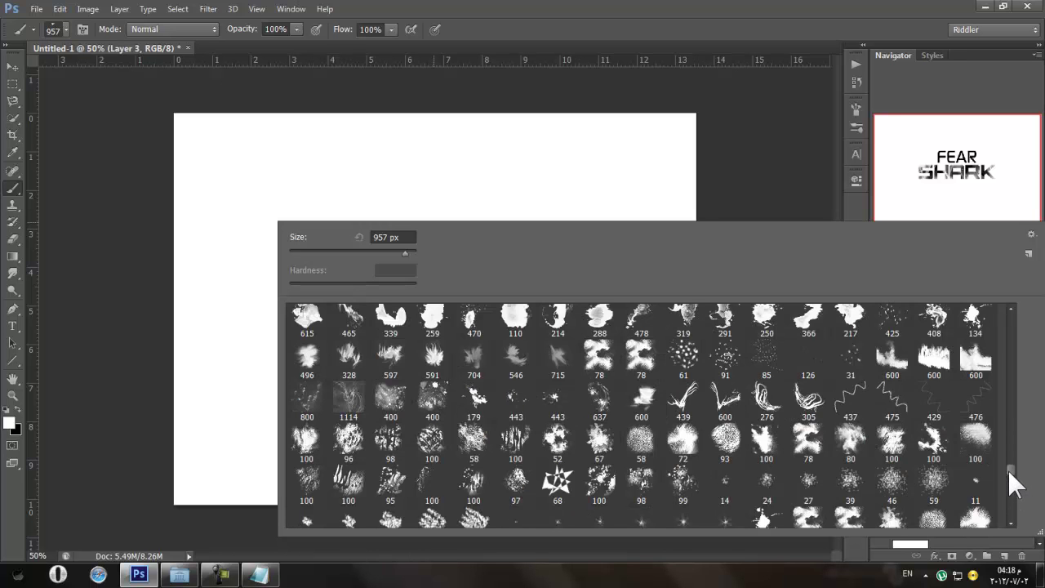
scroll(1007, 469, "up", 5)
scroll(1003, 464, "up", 2)
scroll(1006, 470, "down", 2)
mouse_move(1005, 466)
left_mouse_down()
mouse_move(1005, 454)
mouse_move(1010, 465)
left_mouse_up()
left_click(660, 14)
Reduce the brush size and stamp a black splatter over the canvas's upper-right area and the FEAR text on Layer 3
key("bracketleft")
key("bracketleft")
key("bracketleft")
key("bracketleft")
key("bracketleft")
key("bracketleft")
key("bracketleft")
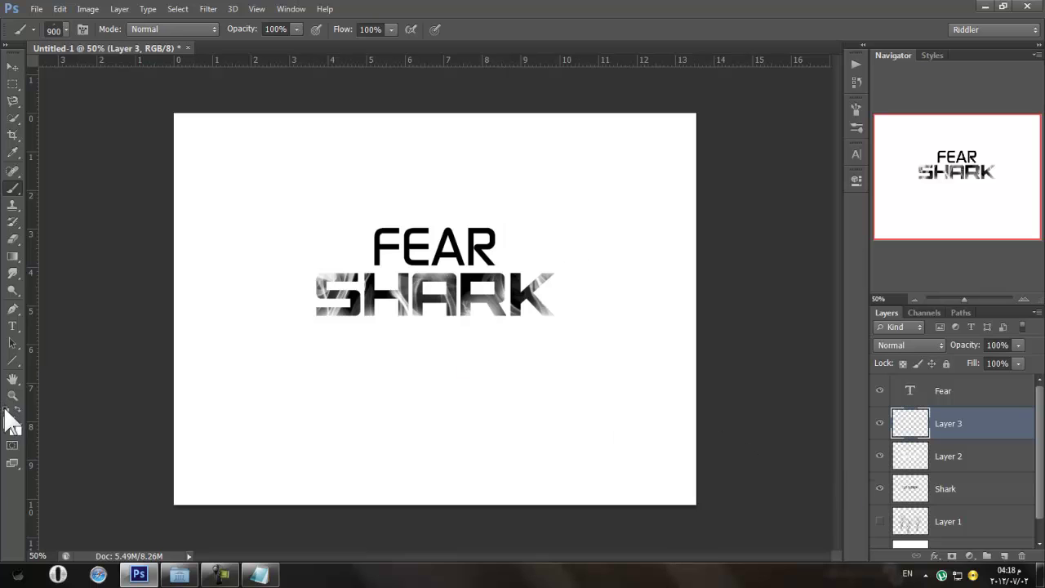
left_click(519, 173)
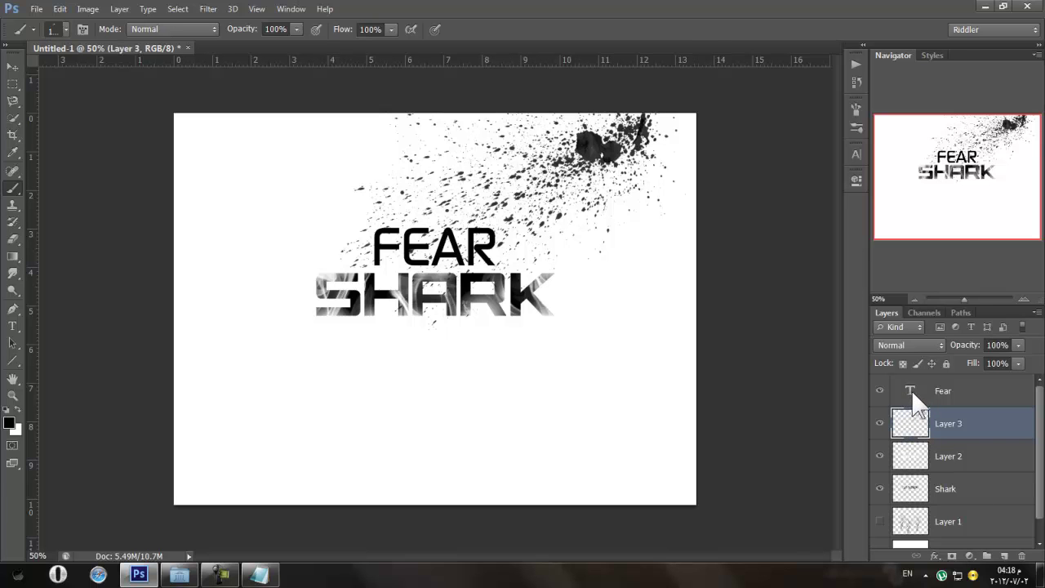
Load the splatter's outline as a selection, hide Layer 3 and try to cut the selection out of the Fear type layer
left_click(879, 422)
left_click(960, 387)
key("ctrl+f")
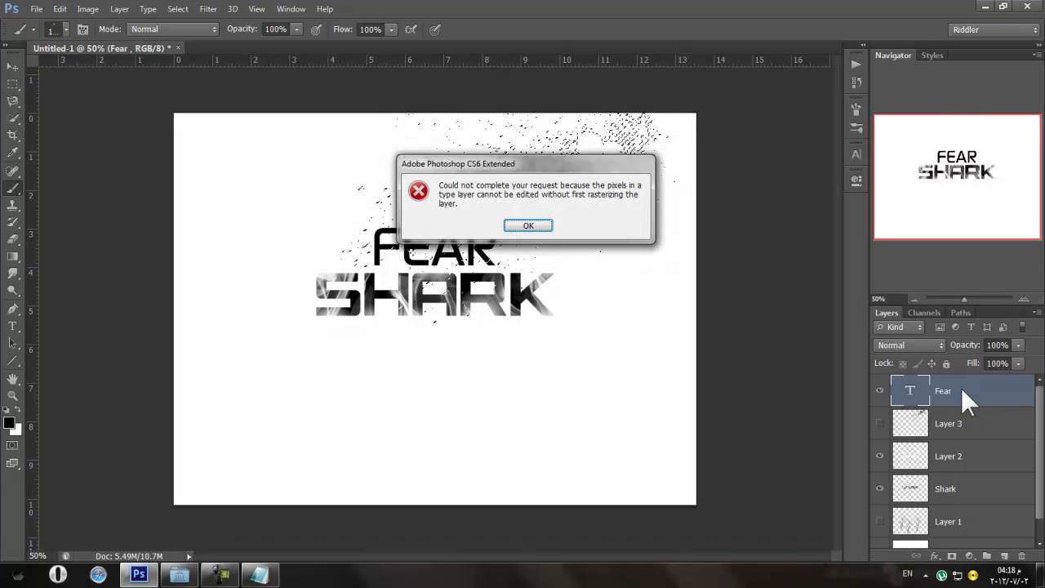
left_click(528, 228)
Rasterize the Fear type layer, delete the selected splatter shapes from it and deselect
right_click(974, 393)
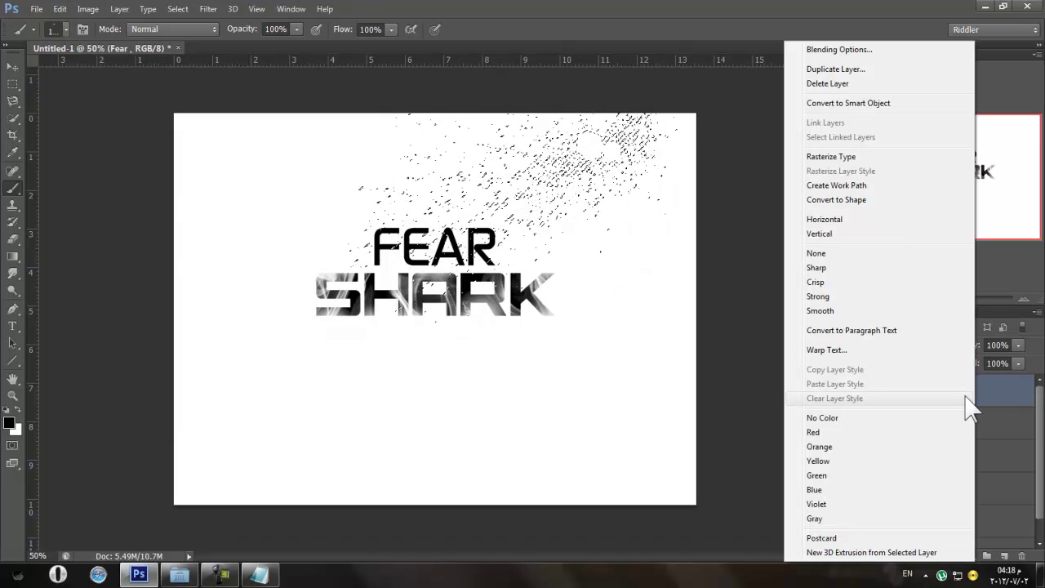
left_click(833, 156)
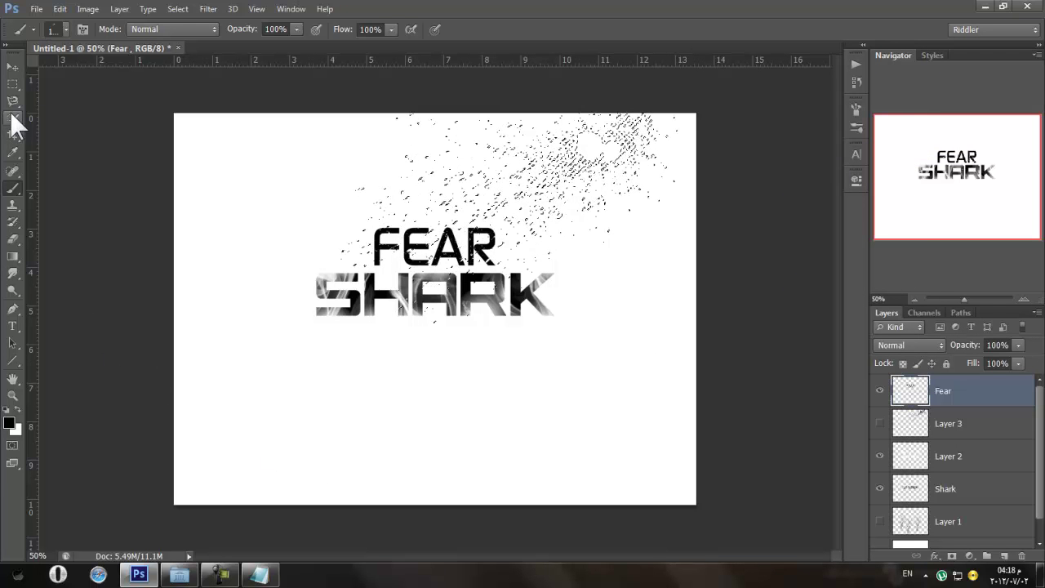
left_click(12, 84)
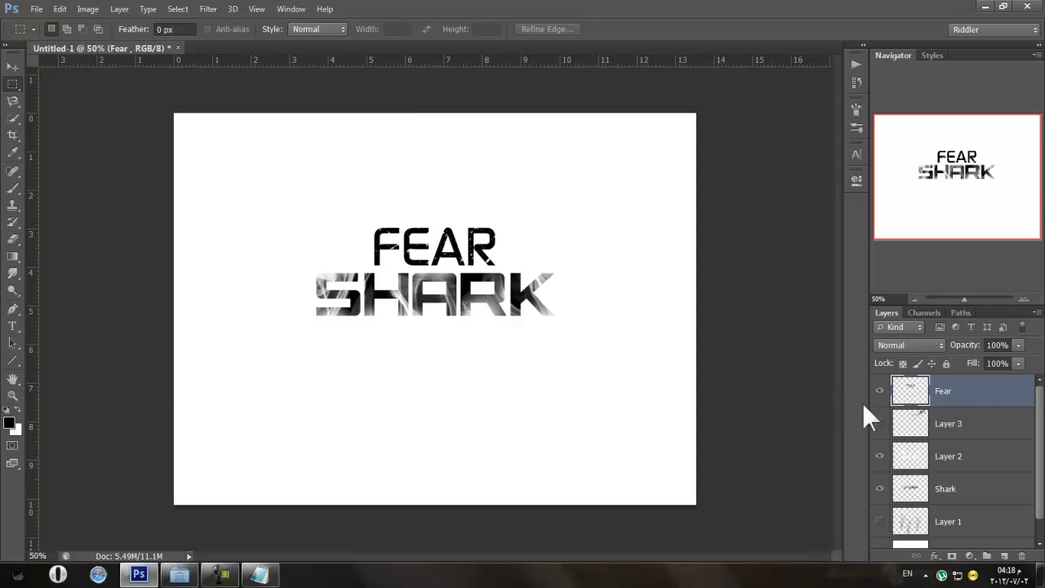
Show Layer 3 again and reduce the splatter brush to 90 px
left_click(912, 426)
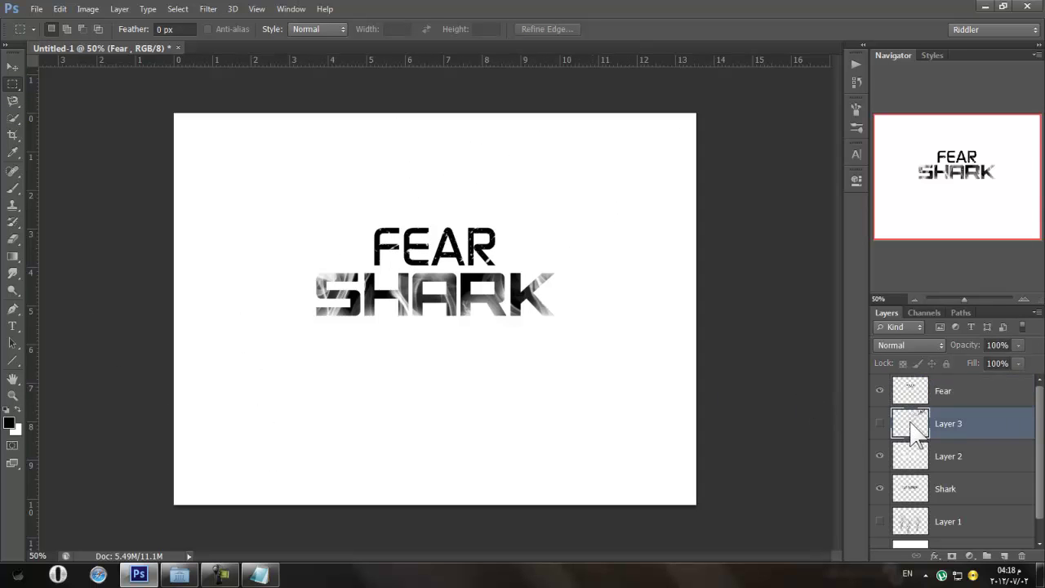
left_click(12, 188)
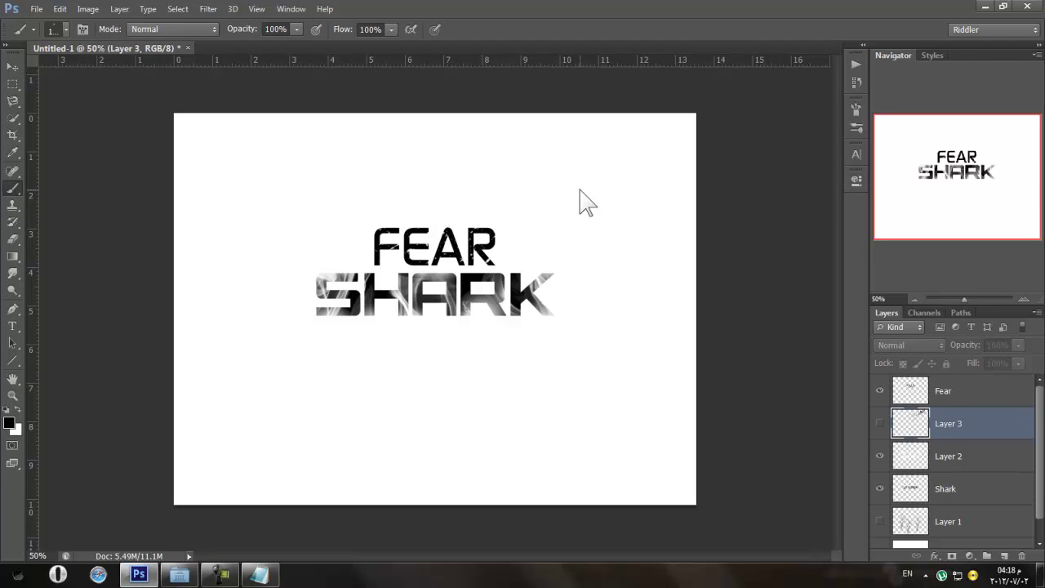
left_click(879, 423)
key("bracketleft")
key("bracketleft")
key("bracketleft")
key("bracketleft")
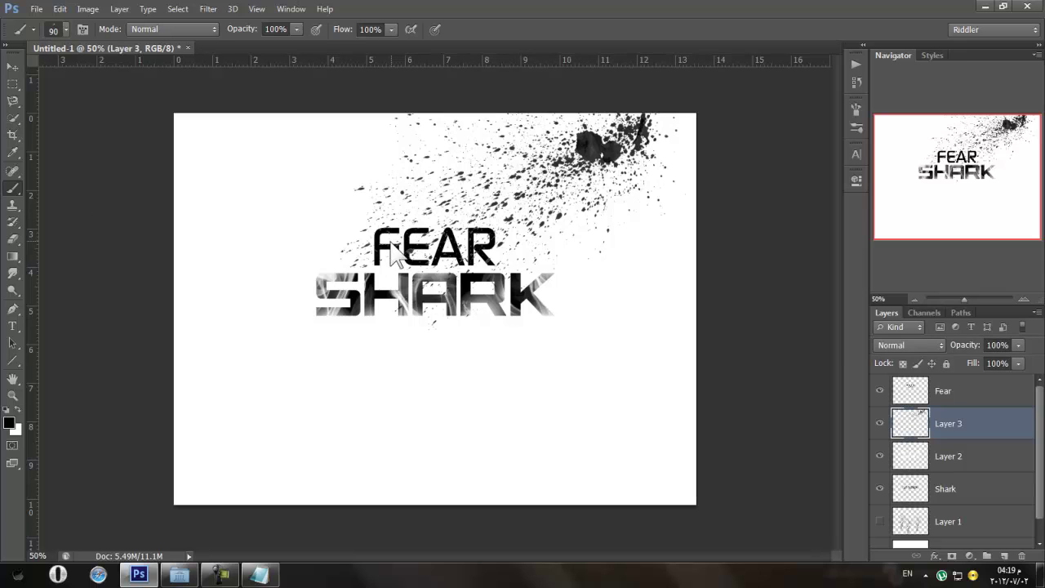
key("alt+bracketright")
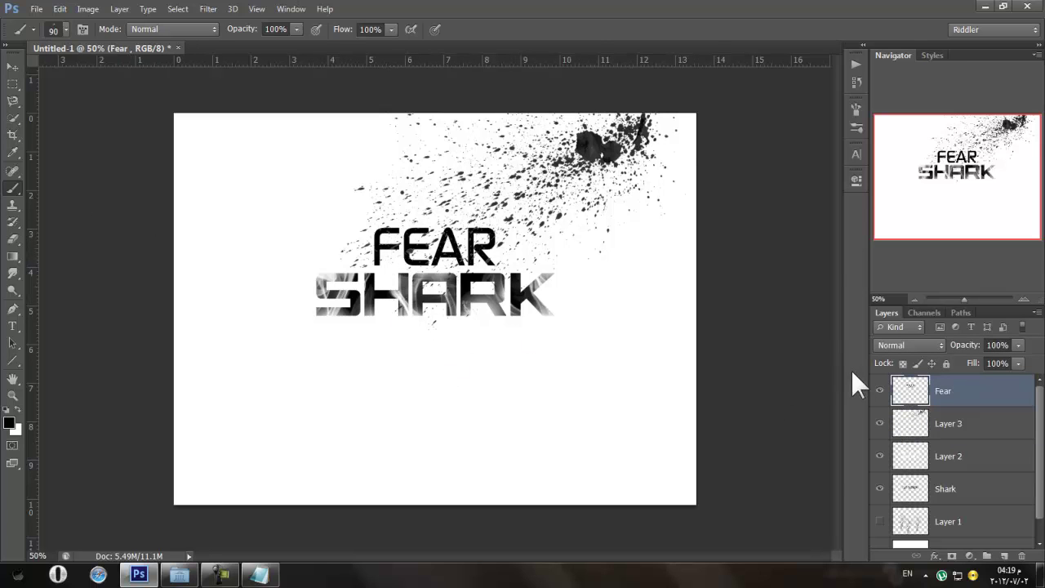
Toggle Layer 3's visibility to compare the FEAR text with and without the black splatter, leaving the layer hidden
left_click(877, 400)
left_click(877, 410)
left_click(878, 387)
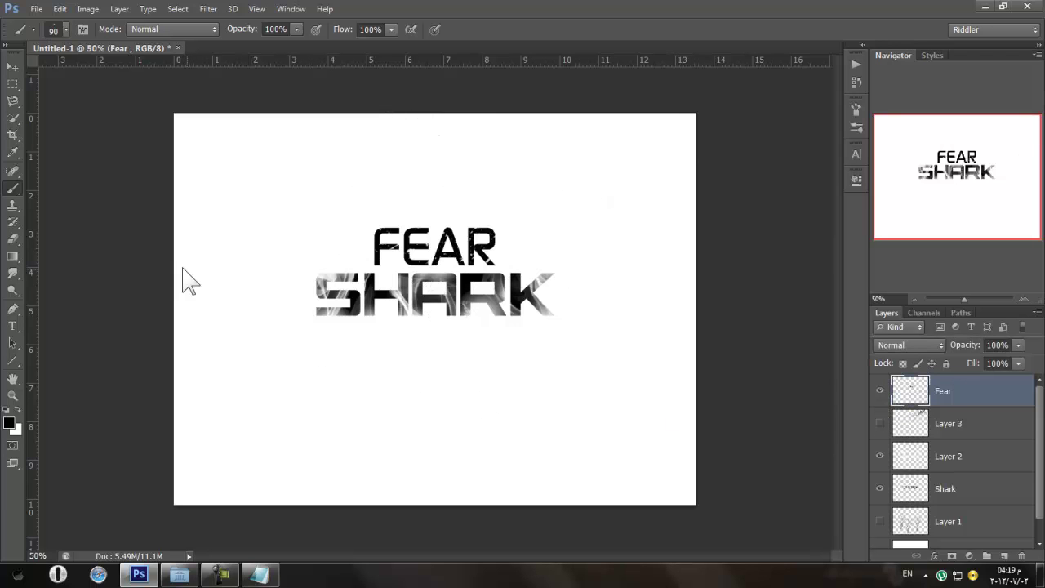
left_click(879, 423)
left_click(879, 422)
scroll(879, 421, "down", 1)
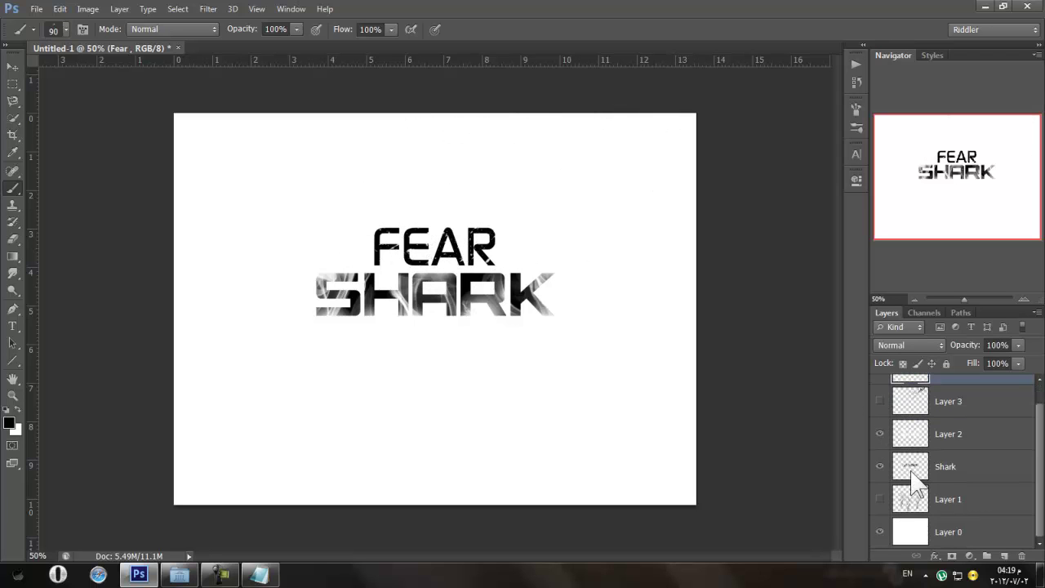
Switch to the Gradient tool and rename Layer 2 as w
left_click(889, 441)
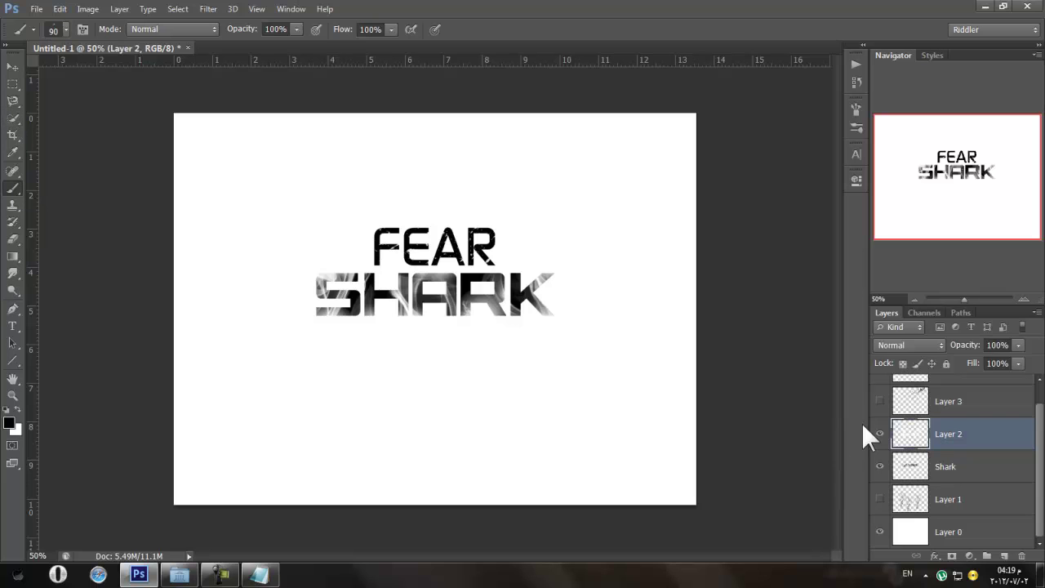
left_click(12, 260)
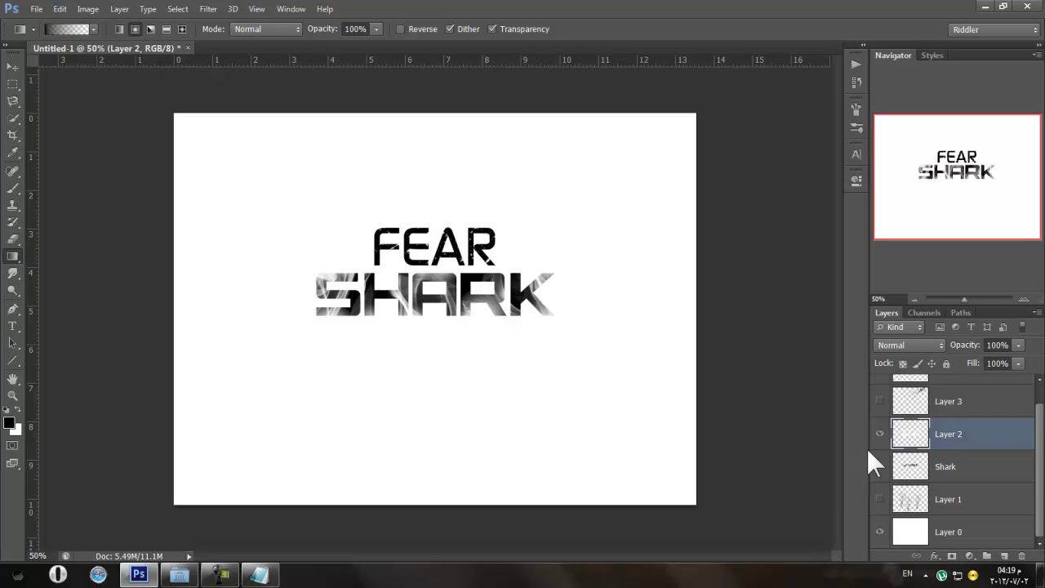
scroll(928, 436, "up", 1)
left_click_drag(939, 447, 934, 389)
key("ctrl+z")
scroll(924, 477, "down", 1)
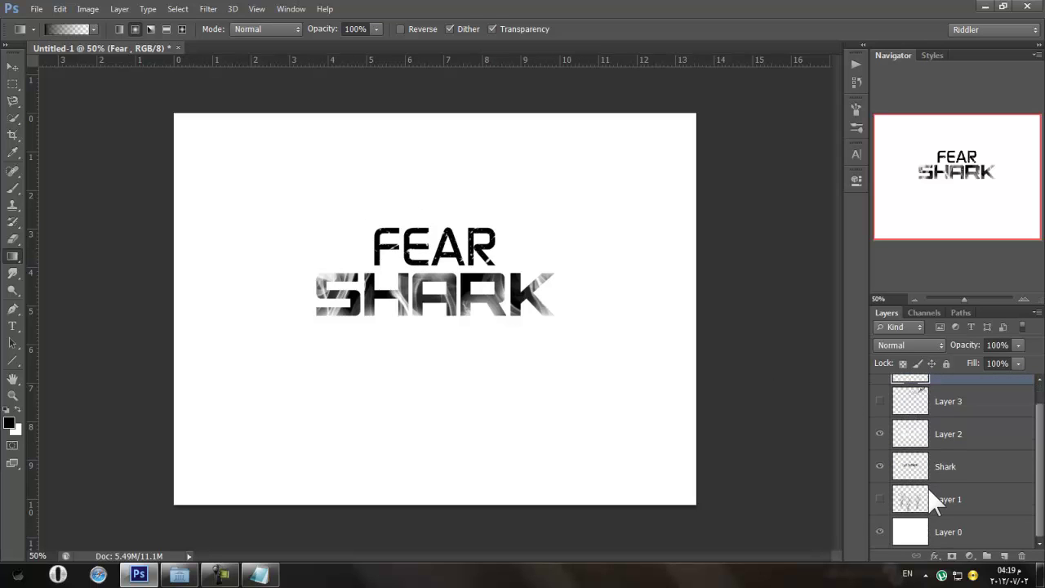
double_click(949, 434)
type("w")
left_click(967, 389)
scroll(966, 390, "up", 1)
Add a new layer above Fear and name it w
left_click(968, 401)
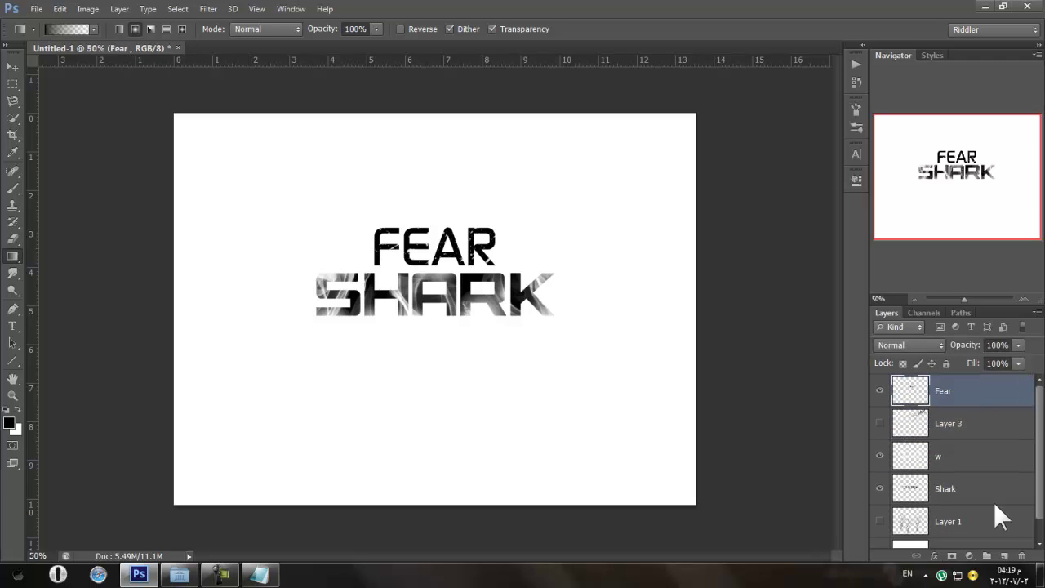
left_click(1004, 555)
double_click(947, 390)
type("w")
key("Return")
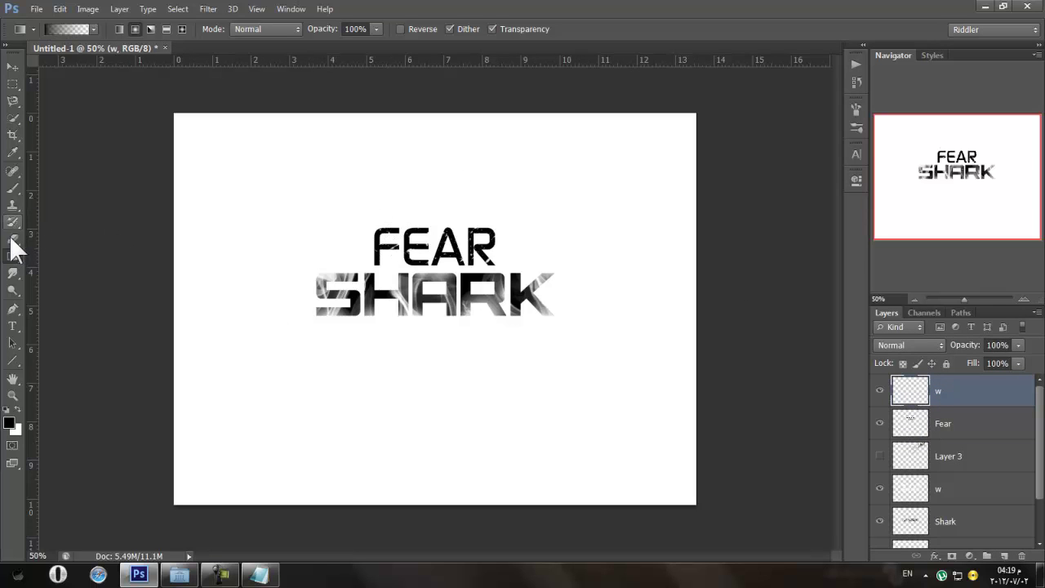
Make white the foreground color and apply small radial gradients over the corners of the FEAR letters on the new w layer
left_click(18, 408)
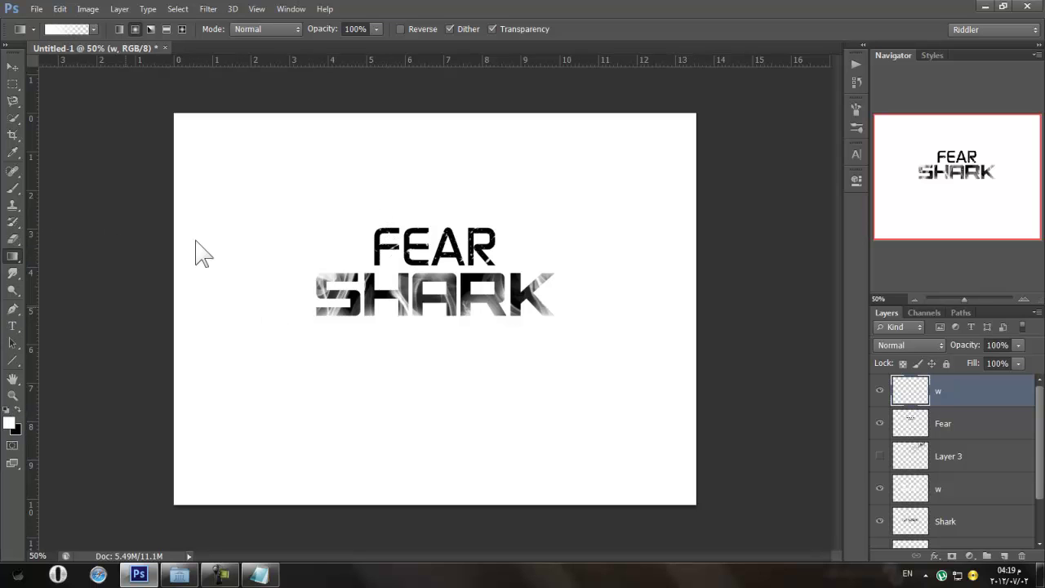
left_click_drag(390, 211, 388, 250)
left_click_drag(496, 212, 467, 253)
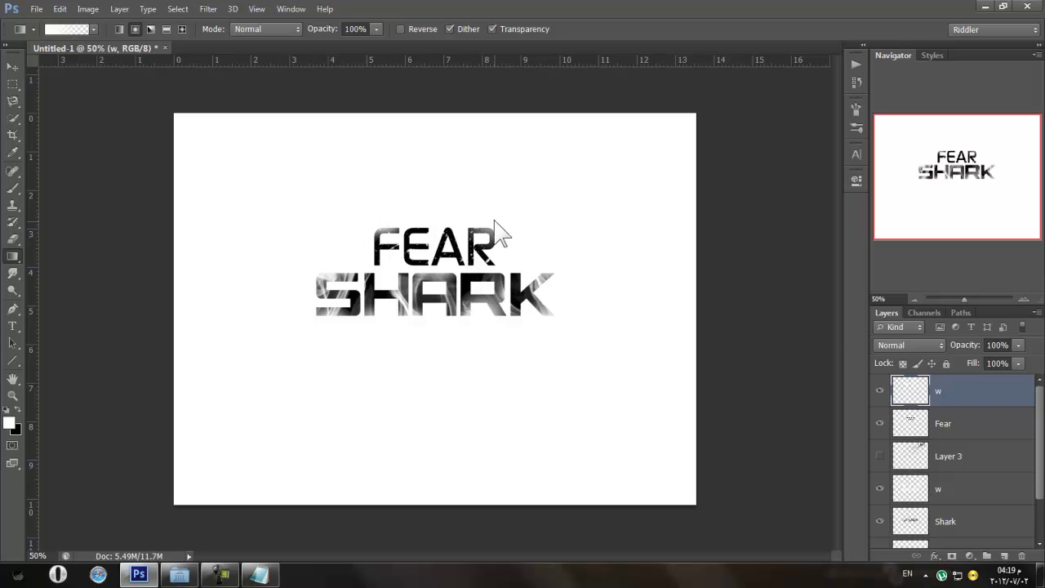
mouse_move(377, 282)
left_mouse_down()
mouse_move(387, 251)
mouse_move(386, 296)
mouse_move(382, 275)
left_mouse_up()
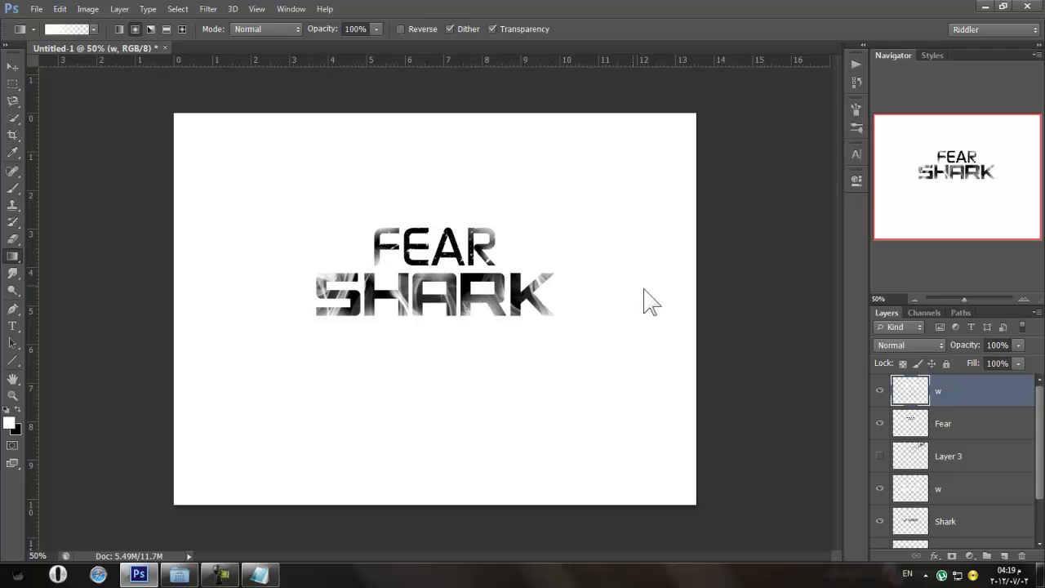
Move the new w layer below Fear, load its gradients as a selection, hide it, delete the selection from Fear and deselect
left_click_drag(943, 391, 935, 432)
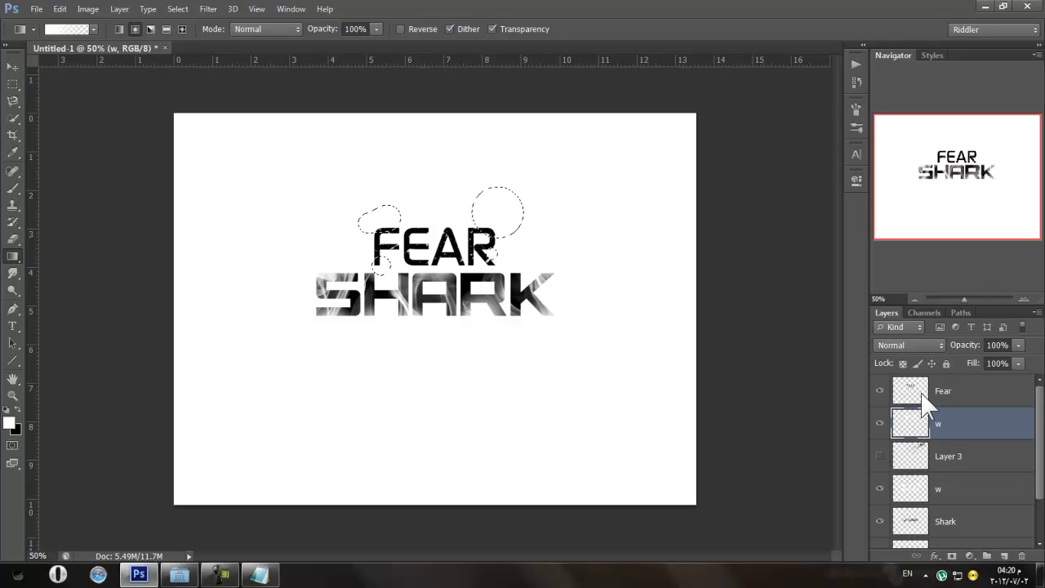
left_click(879, 423)
left_click(955, 387)
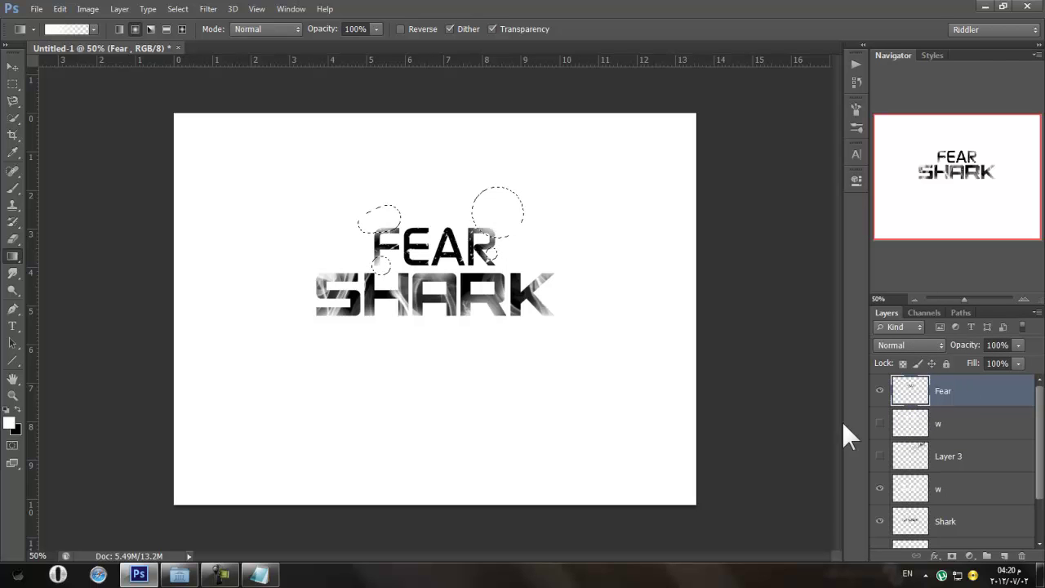
left_click(12, 84)
left_click(621, 315)
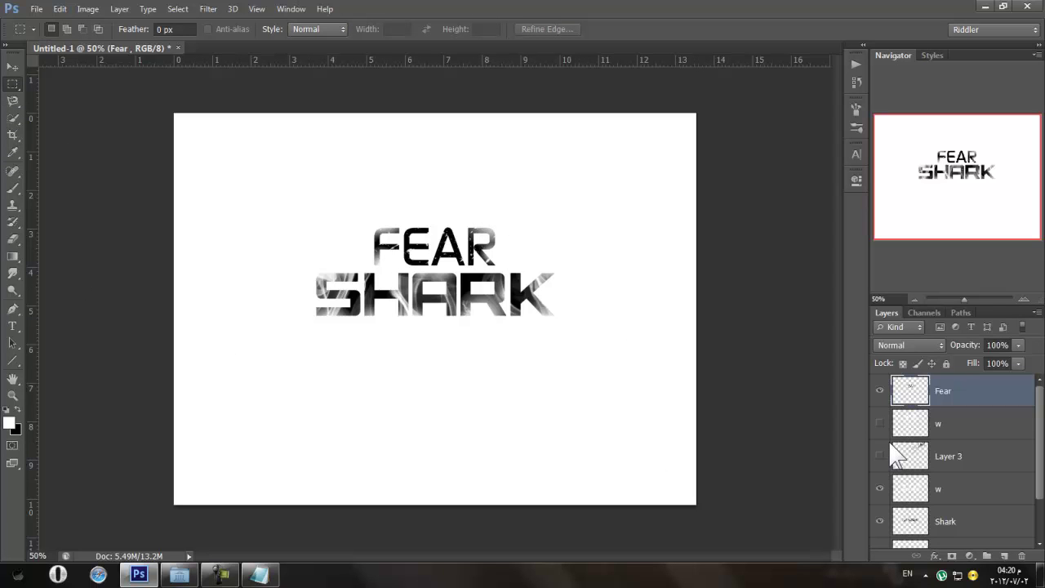
Review the layer stack and toggle the smoke and splatter layers' visibility to examine their effect on the text
scroll(892, 455, "down", 2)
scroll(892, 455, "up", 2)
scroll(909, 433, "down", 2)
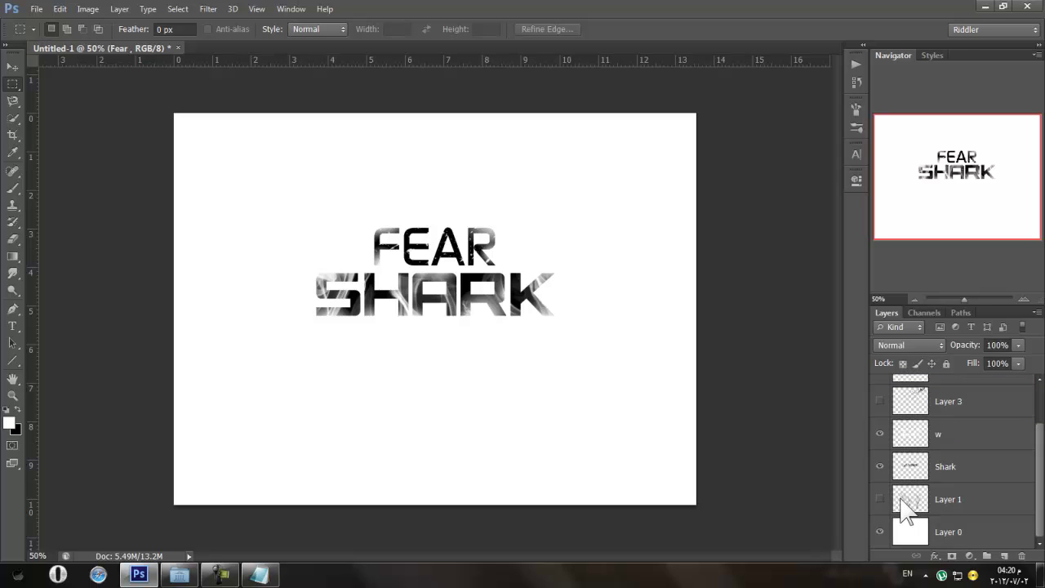
left_click(879, 401)
left_click(879, 400)
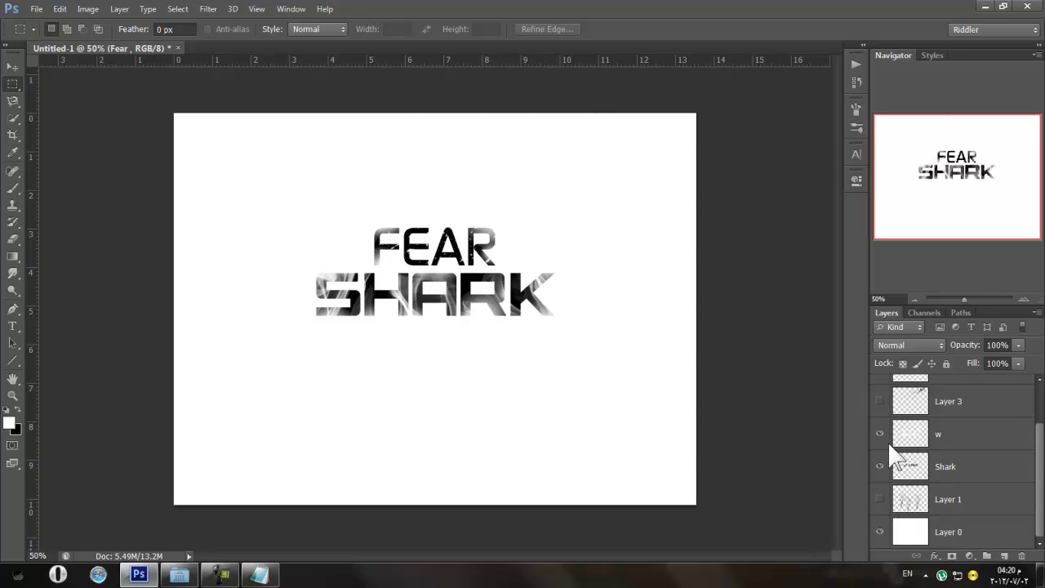
left_click(880, 499)
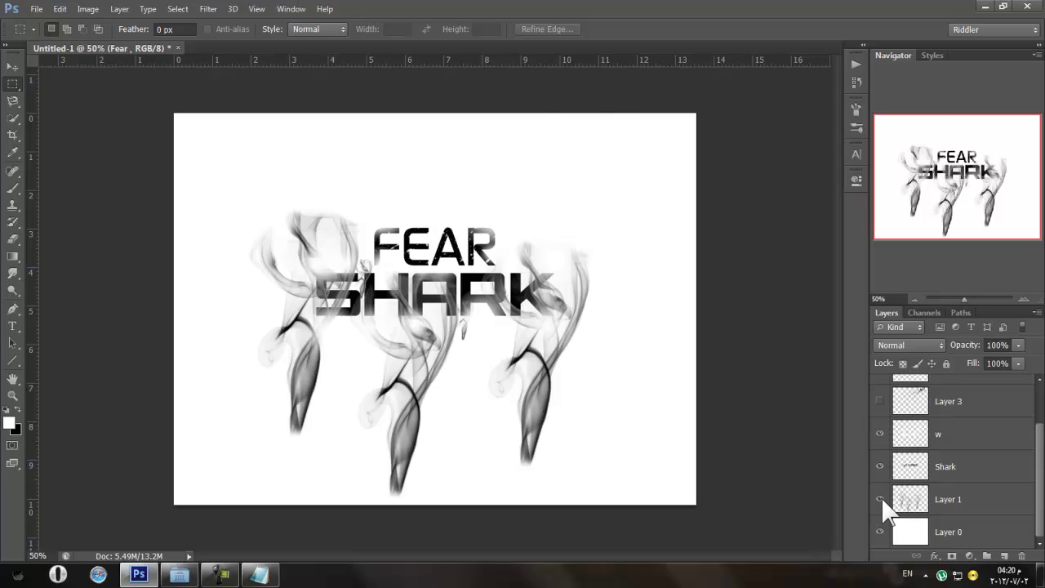
left_click(880, 498)
scroll(881, 490, "up", 2)
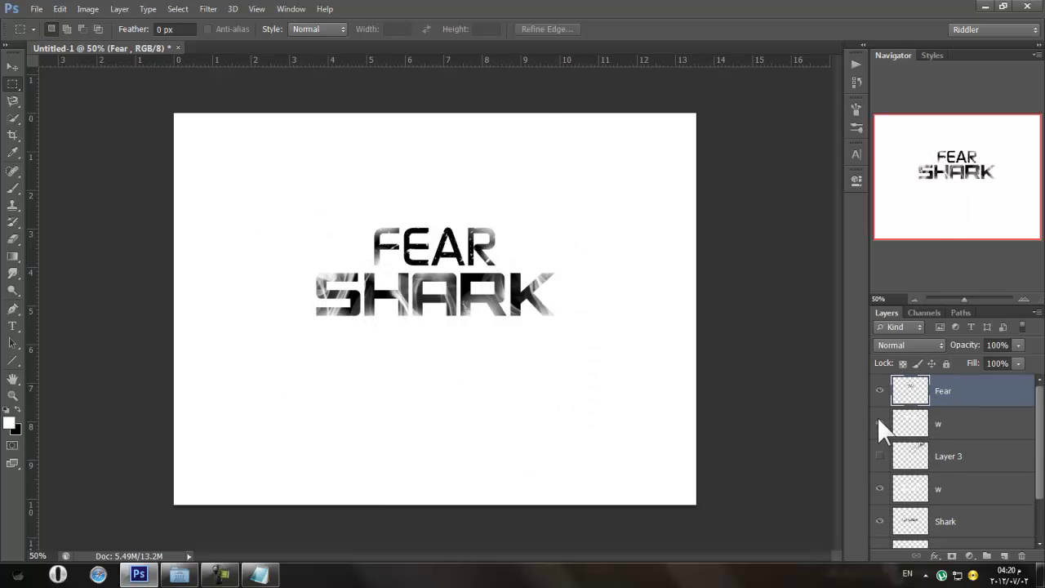
scroll(882, 489, "down", 1)
left_click(880, 521)
left_click(880, 521)
scroll(883, 523, "up", 1)
scroll(887, 498, "down", 1)
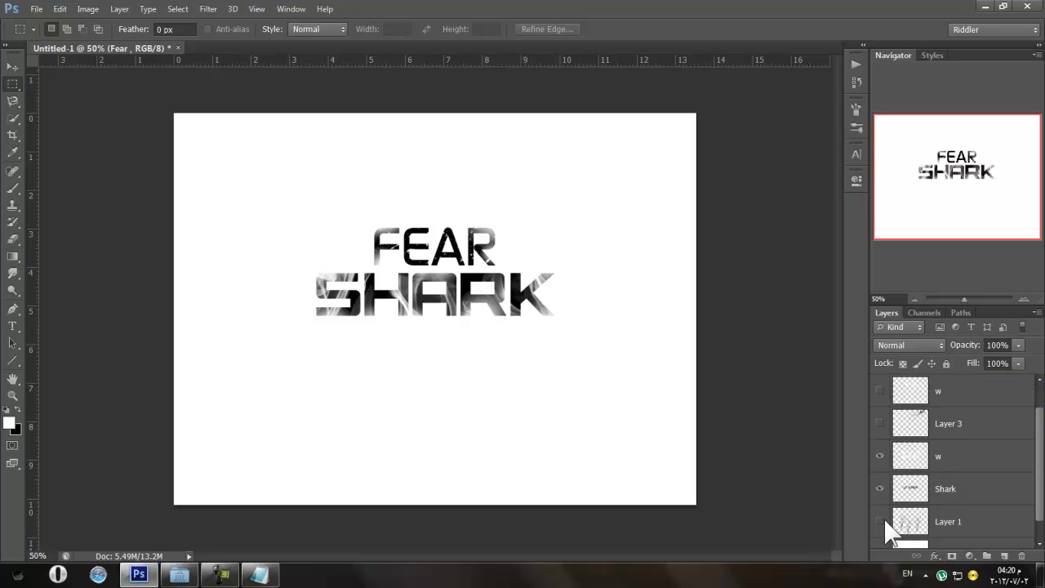
scroll(888, 523, "down", 1)
left_click(881, 501)
left_click(881, 500)
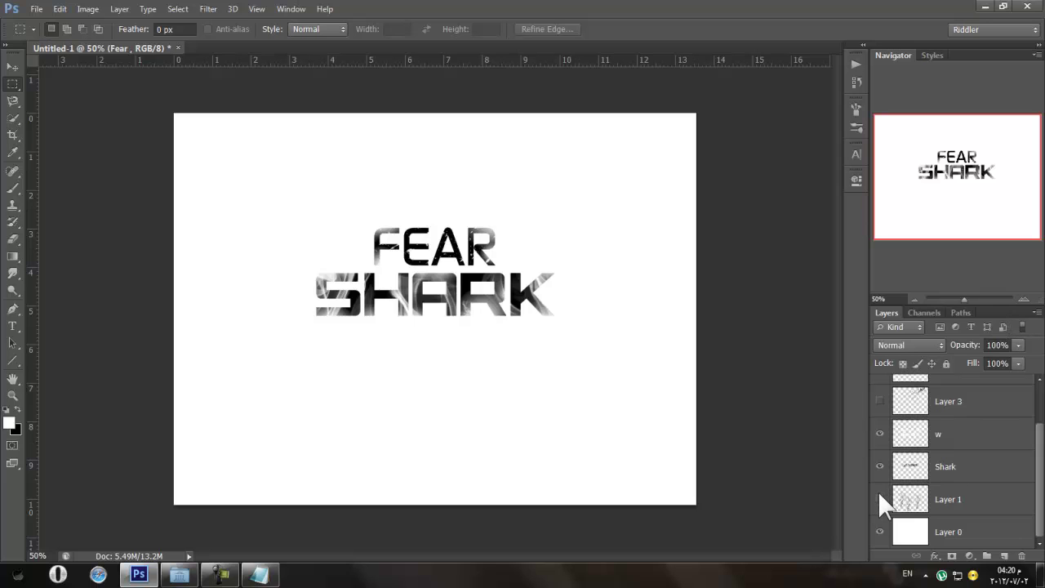
Move the w layer below Shark, load its gradients as a selection, hide it, delete the selection from Shark and deselect
left_click(879, 467)
left_click(880, 466)
left_click_drag(926, 437, 945, 470)
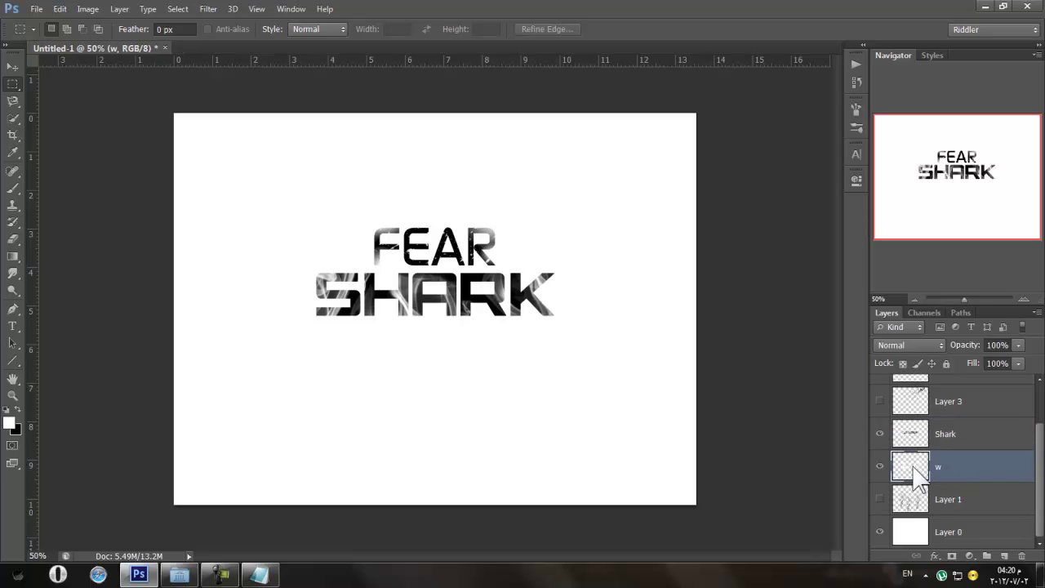
left_click(913, 467, "ctrl")
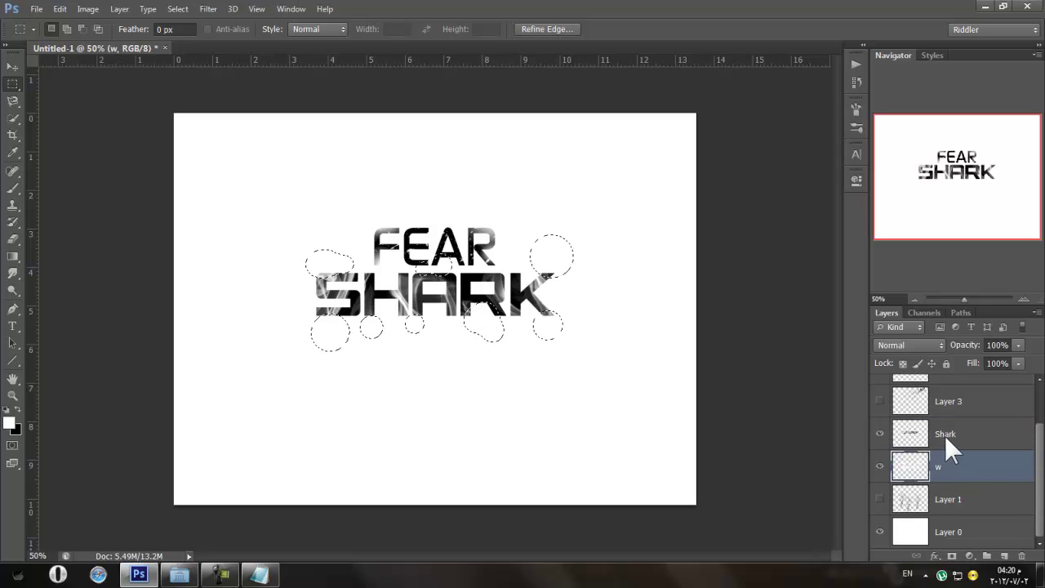
left_click(942, 435)
left_click(879, 466)
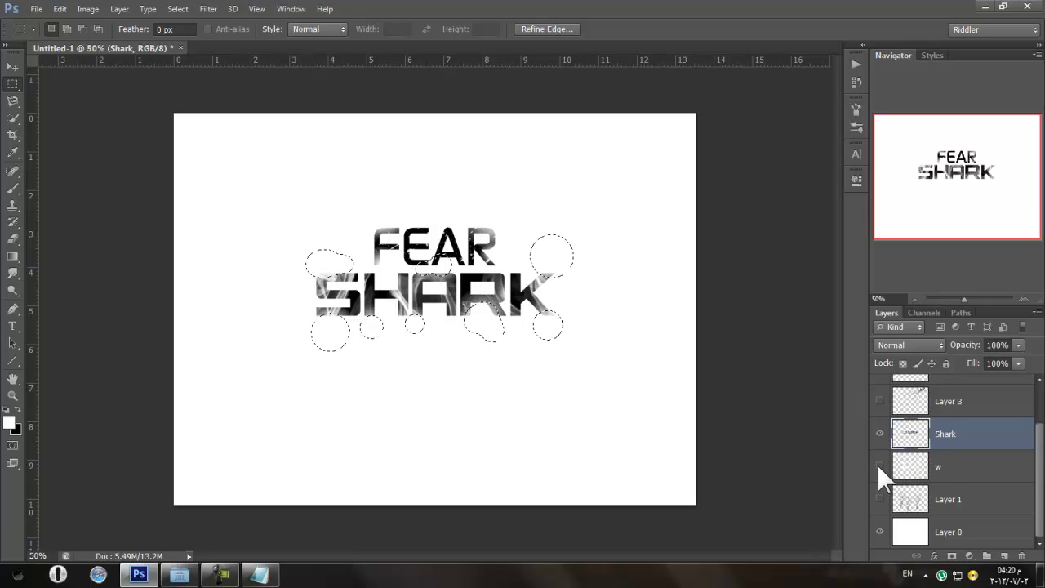
left_click(338, 276)
Select Layer 0 and load the light-blue to dark-blue preset into the Gradient Editor
scroll(895, 498, "up", 2)
scroll(890, 499, "down", 2)
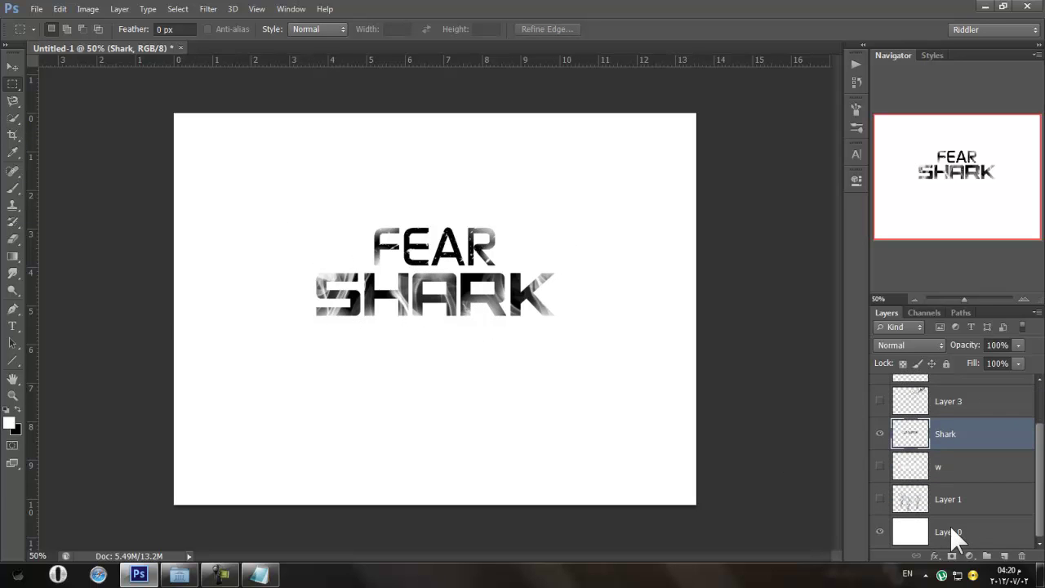
scroll(951, 531, "up", 2)
scroll(937, 495, "down", 2)
left_click(935, 527)
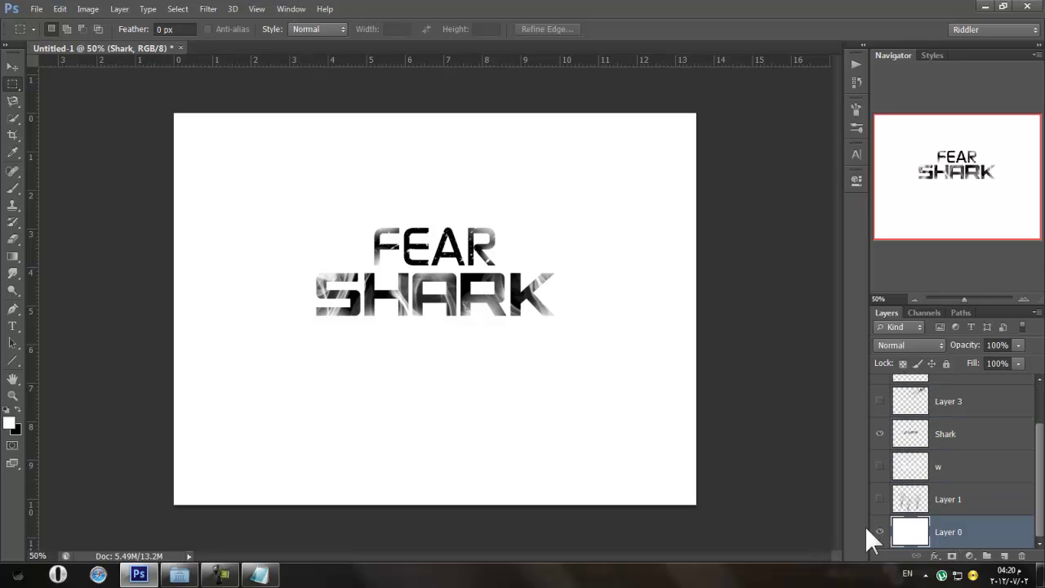
left_click(12, 255)
left_click(91, 26)
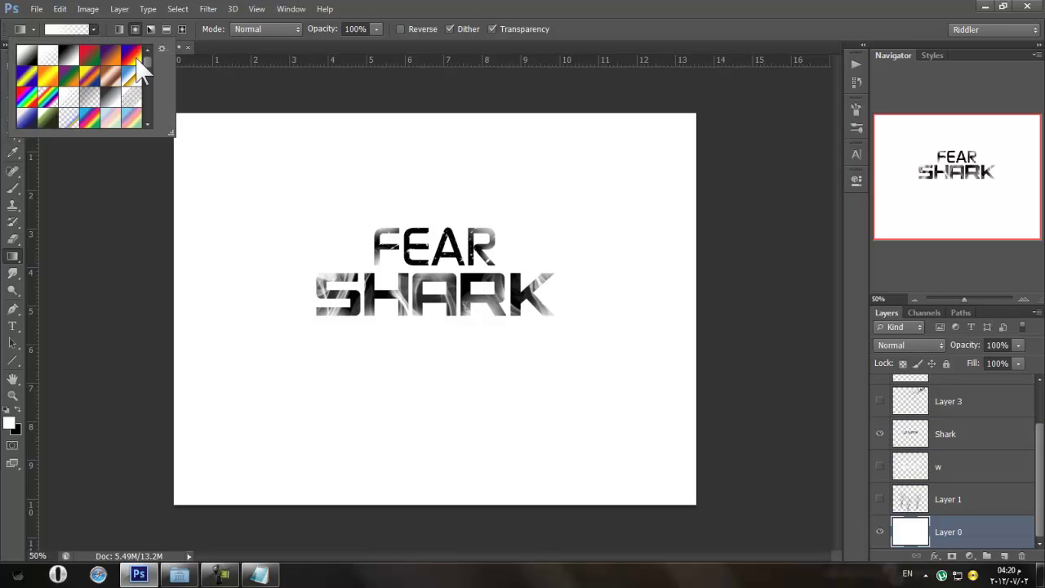
left_click(75, 31)
left_click_drag(985, 183, 985, 273)
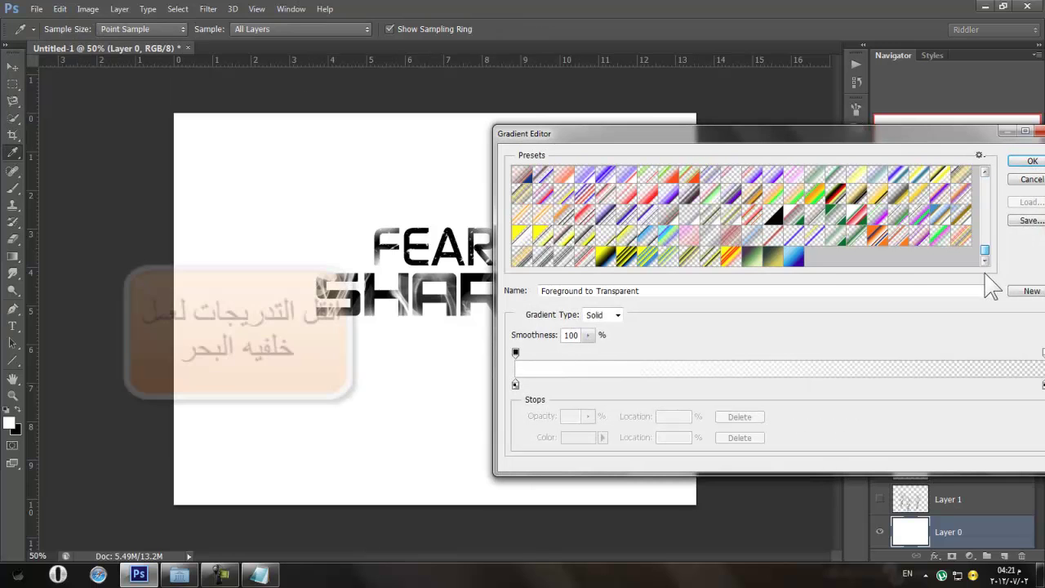
left_click(793, 257)
Examine the color values of the blue gradient's start, middle and end stops, then close the Gradient Editor
left_click(516, 385)
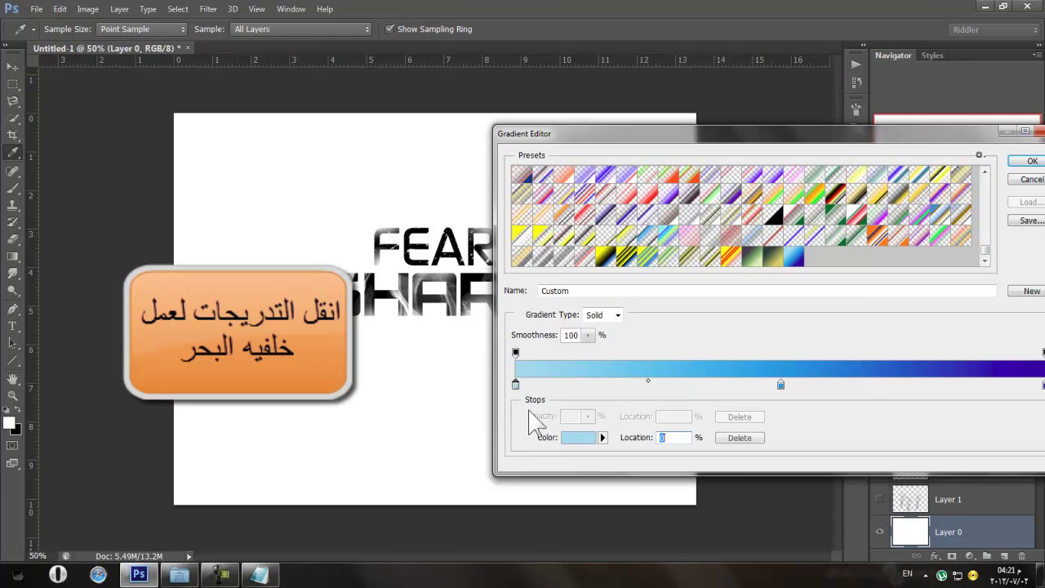
left_click(573, 438)
left_click(733, 320)
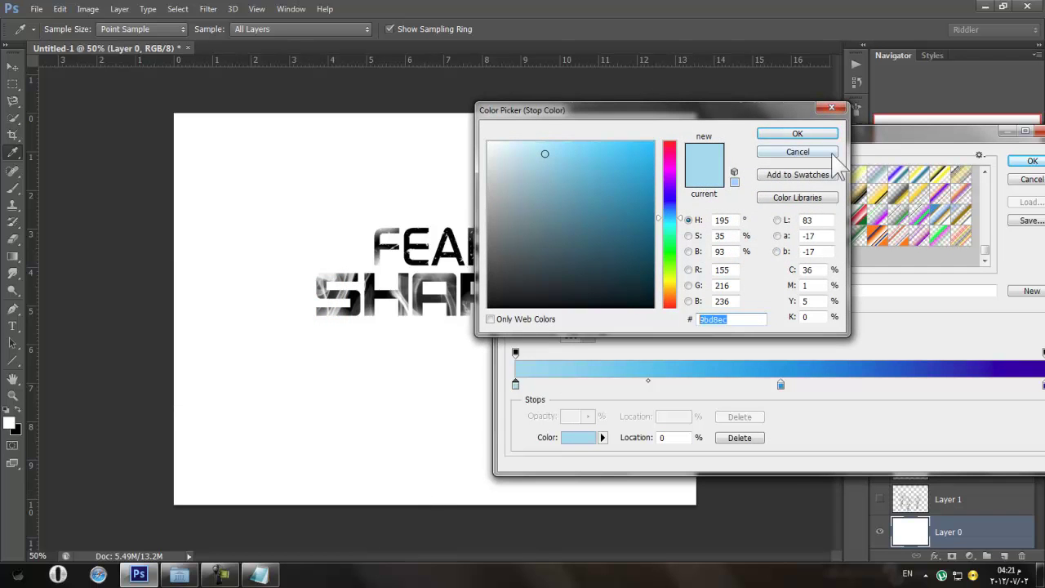
left_click(833, 154)
left_click(781, 384)
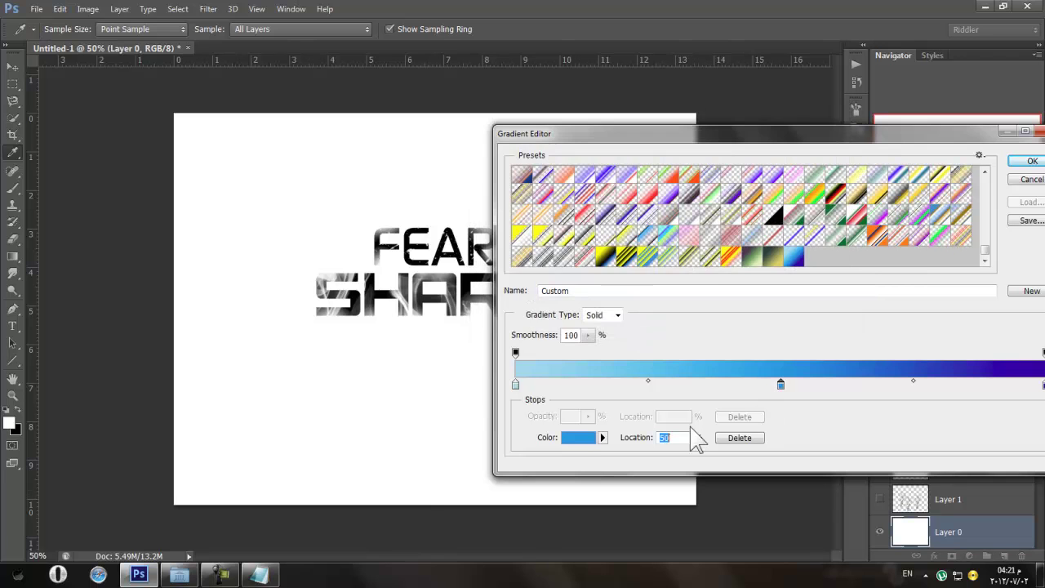
left_click(585, 438)
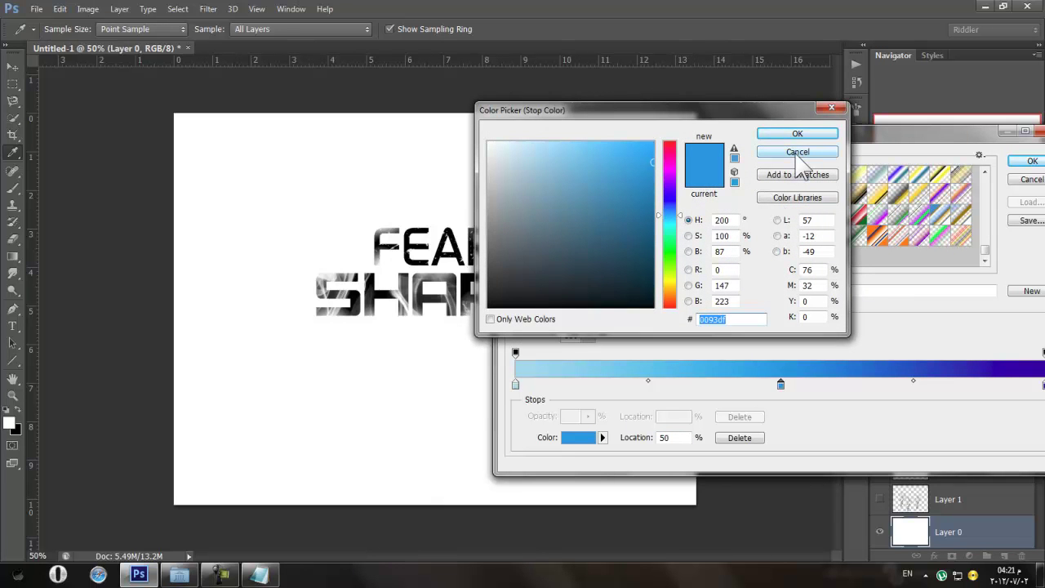
left_click(797, 153)
left_click_drag(641, 137, 365, 94)
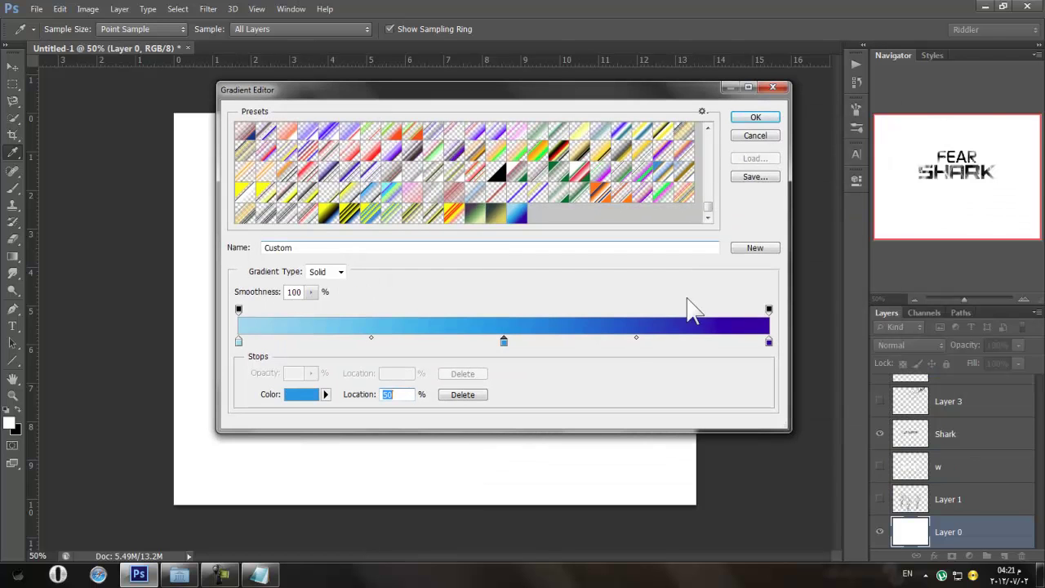
left_click(768, 341)
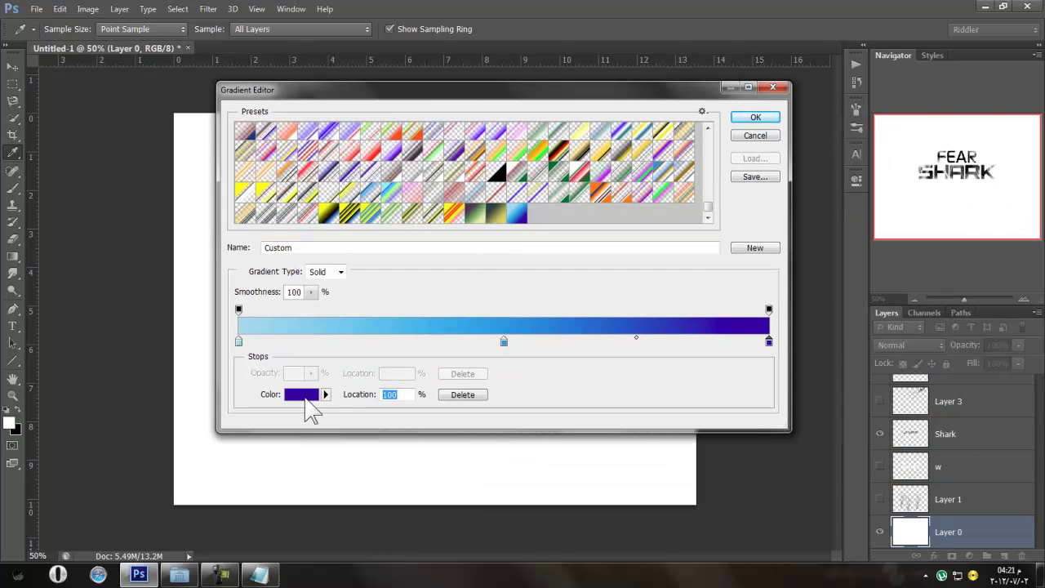
left_click(303, 396)
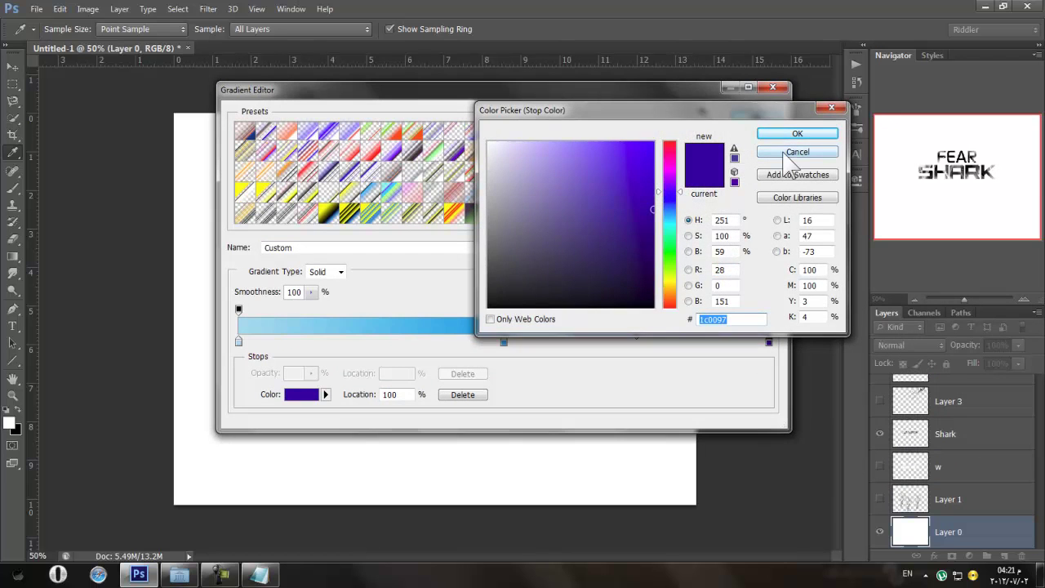
left_click(788, 154)
left_click(755, 116)
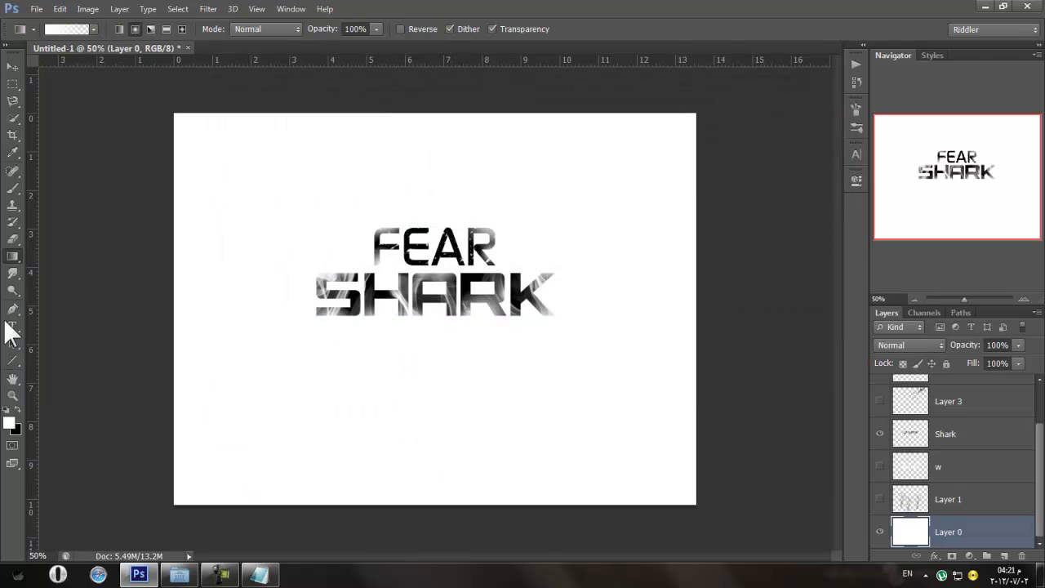
Choose the light-blue to dark-blue gradient preset and fill Layer 0 with a radial gradient from just below SHARK past the canvas's upper edge
left_click(67, 29)
left_click_drag(707, 136, 715, 254)
left_click(517, 214)
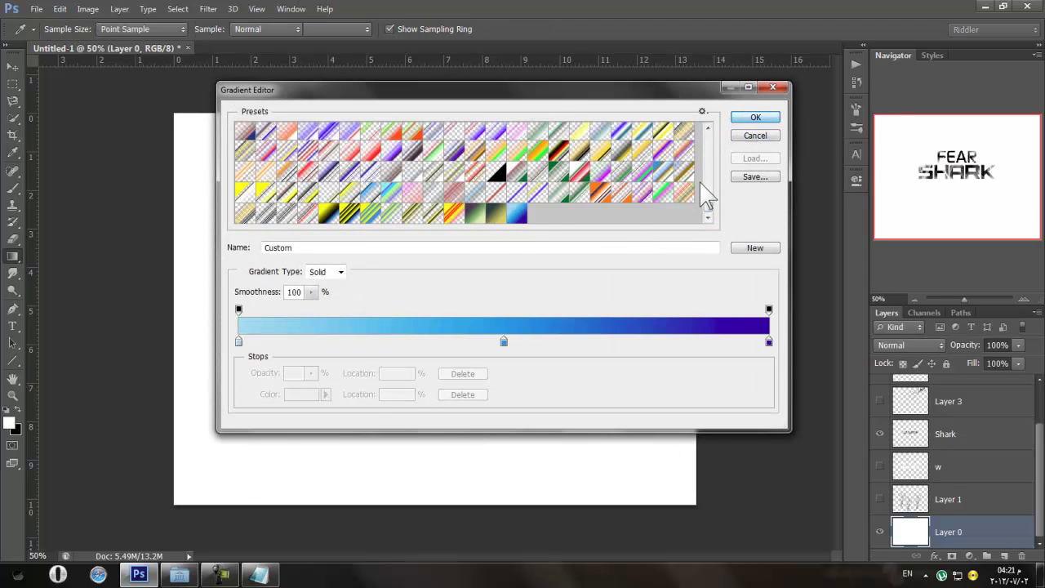
left_click(753, 119)
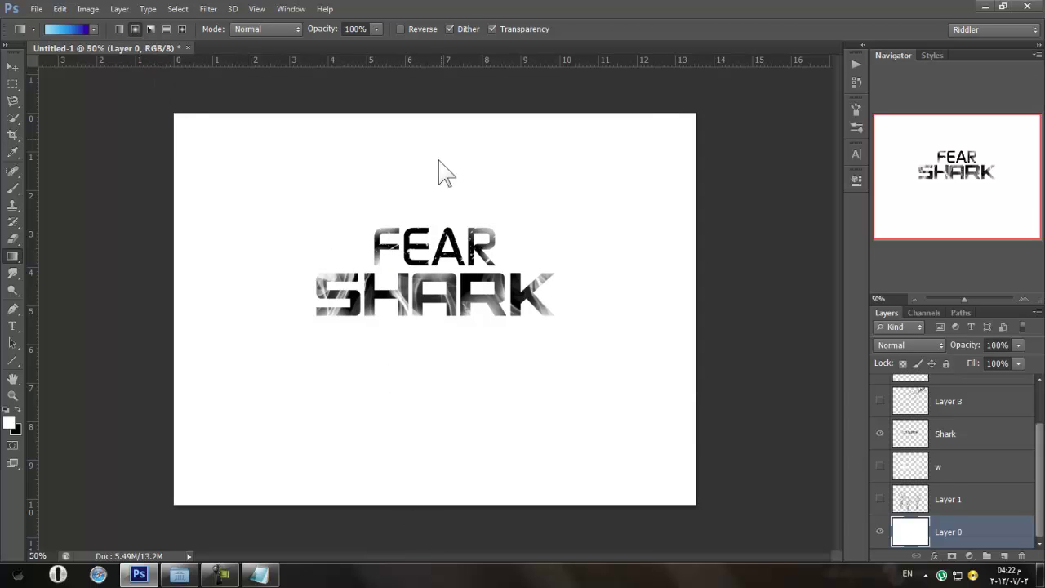
left_click_drag(430, 337, 427, 30)
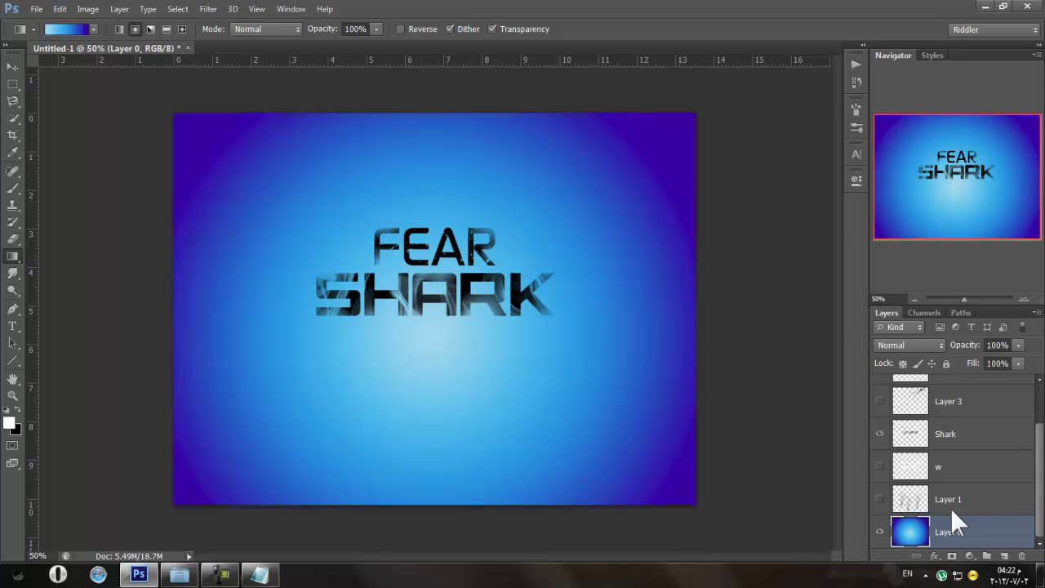
left_click(968, 556)
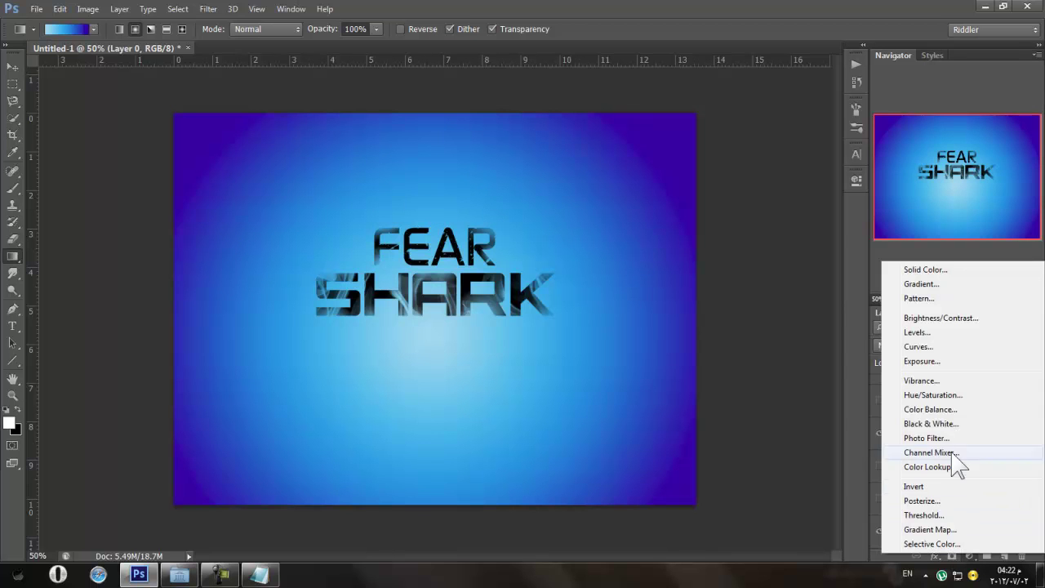
left_click(916, 333)
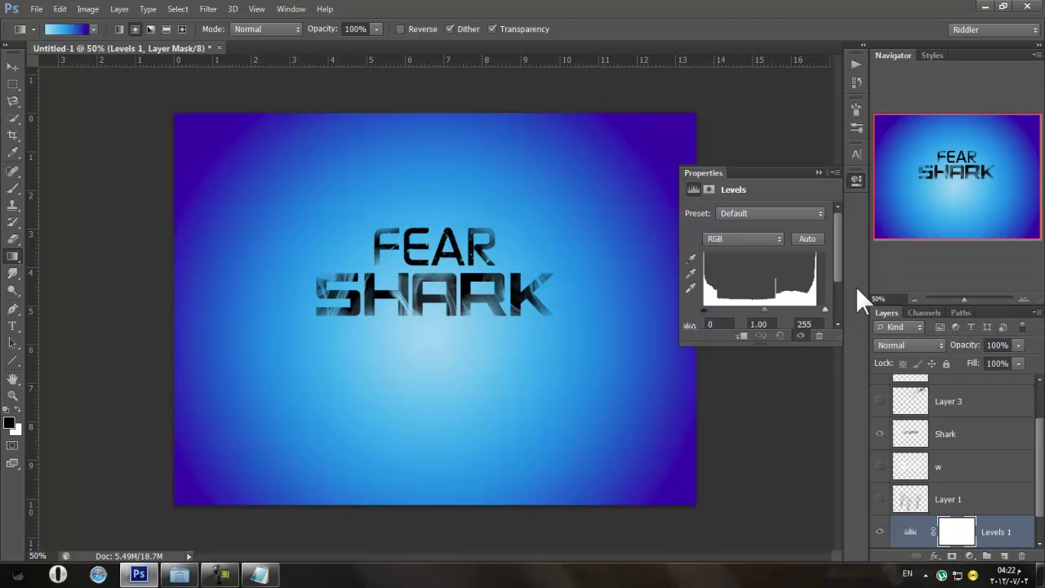
left_click_drag(991, 547, 1021, 556)
Add a Curves adjustment above Layer 0, raise the curve's midpoint to brighten the background, and invert its layer mask to black
left_click(969, 556)
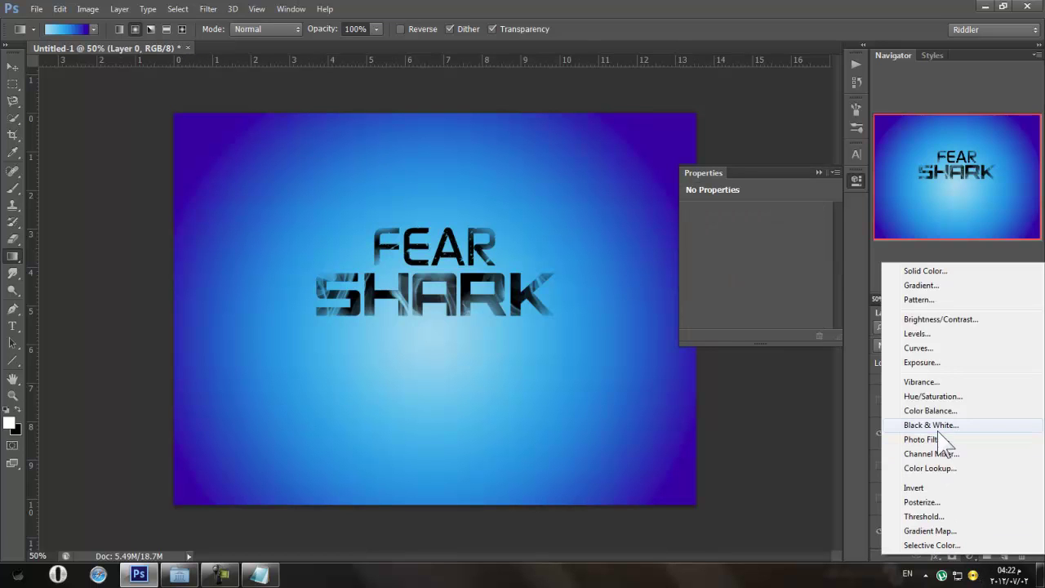
left_click(920, 348)
left_click_drag(772, 288, 757, 277)
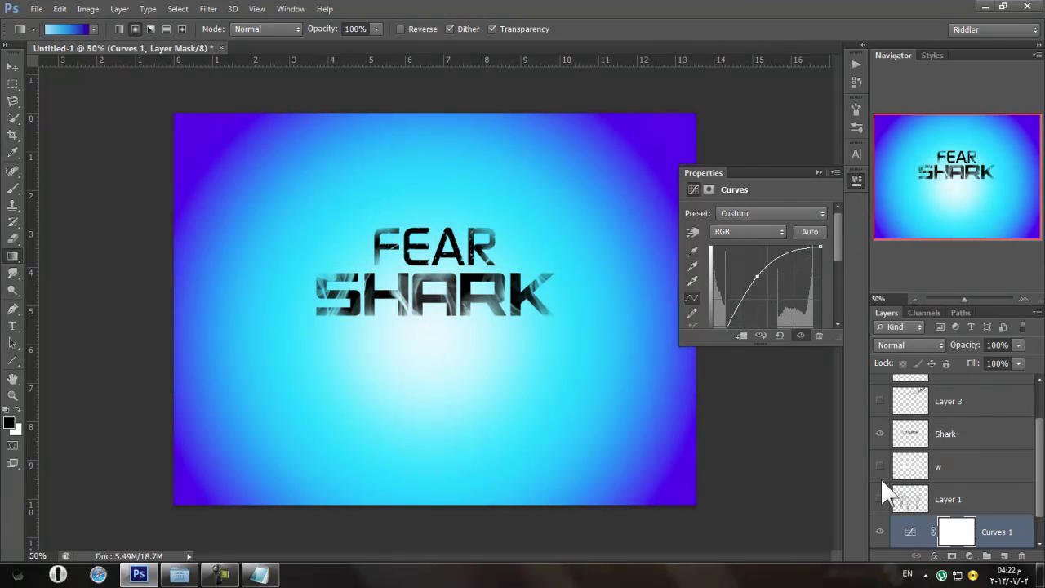
key("ctrl+i")
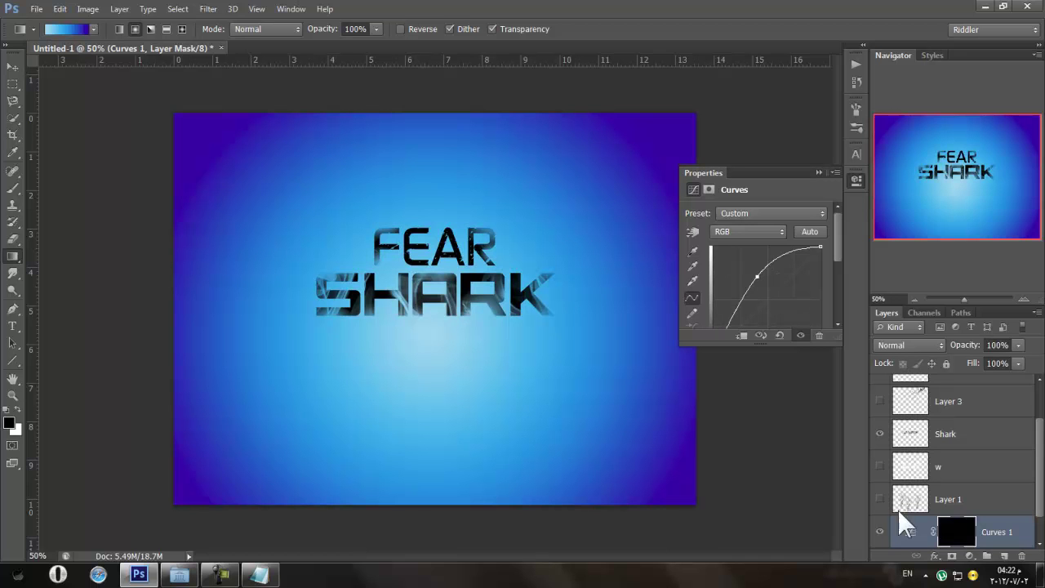
Choose a soft round brush and set it to 400 px with 22% opacity
left_click(12, 189)
right_click(280, 251)
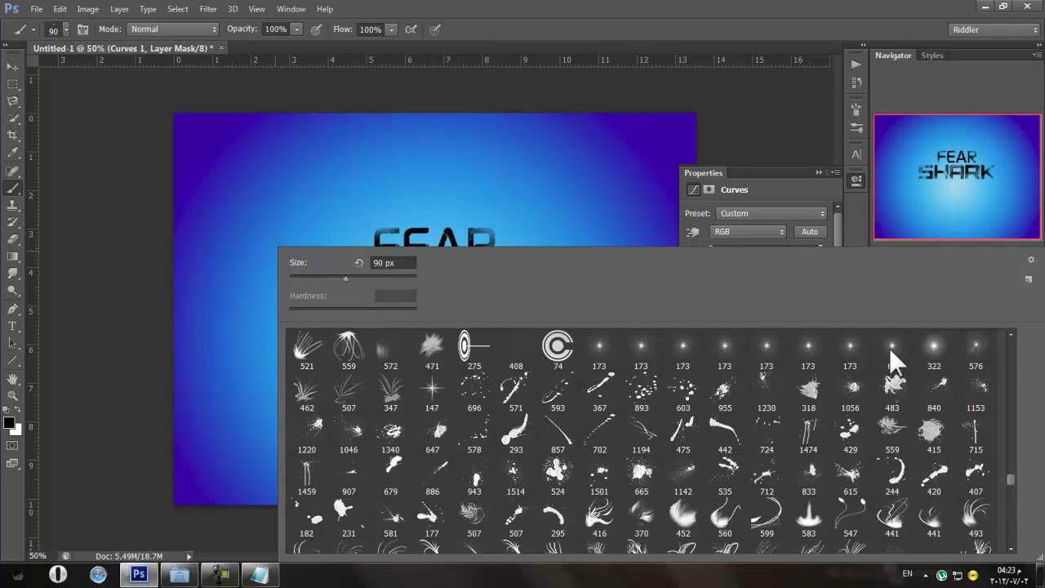
left_click_drag(1013, 481, 1012, 349)
left_click(392, 349)
left_click(613, 82)
left_click(855, 177)
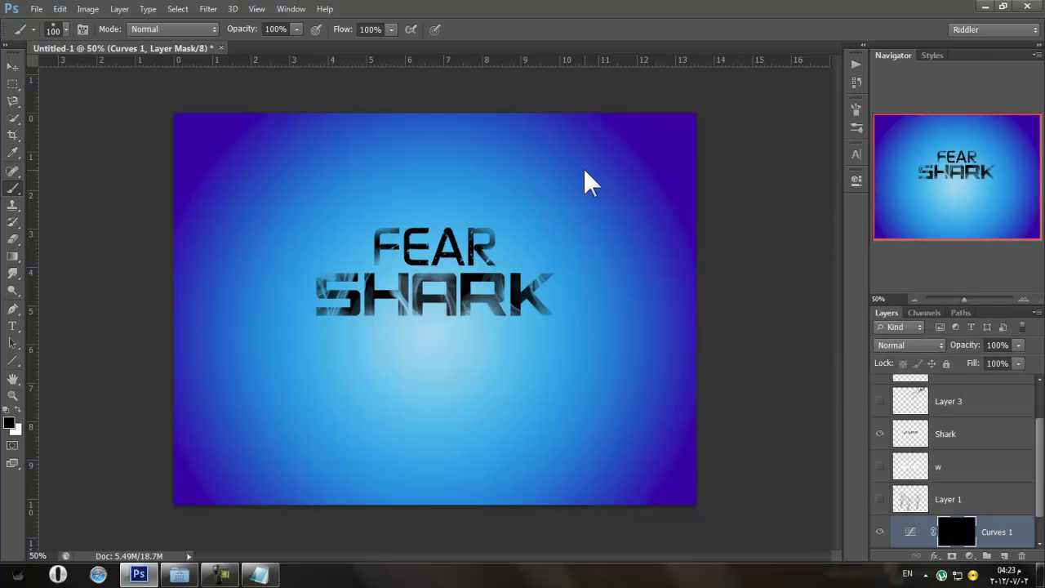
mouse_move(239, 25)
left_mouse_down()
mouse_move(227, 25)
mouse_move(251, 29)
left_mouse_up()
Open the Curves layer mask's properties and try refining the mask with Color Range
left_click(855, 180)
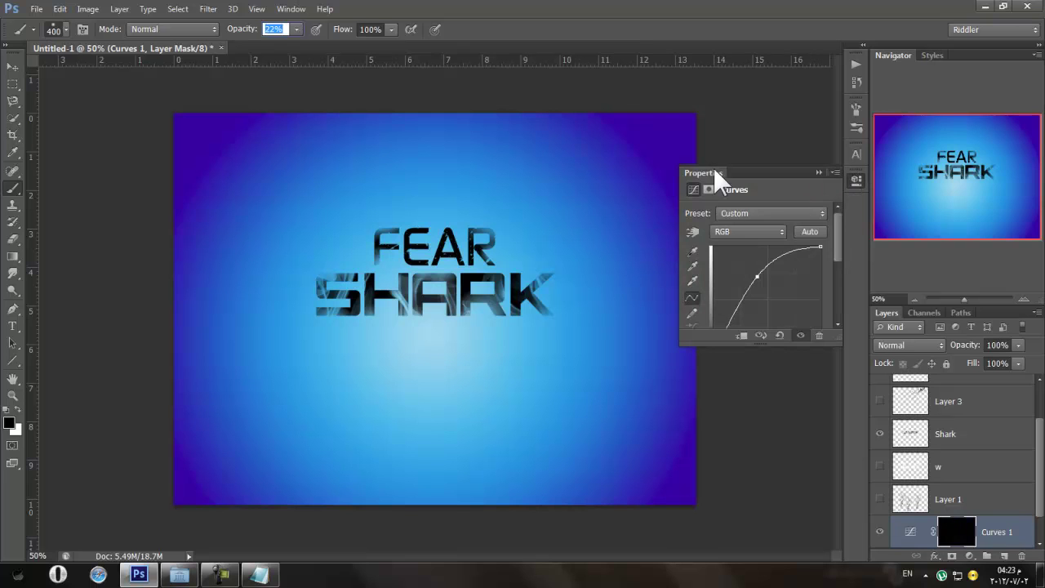
left_click(946, 524)
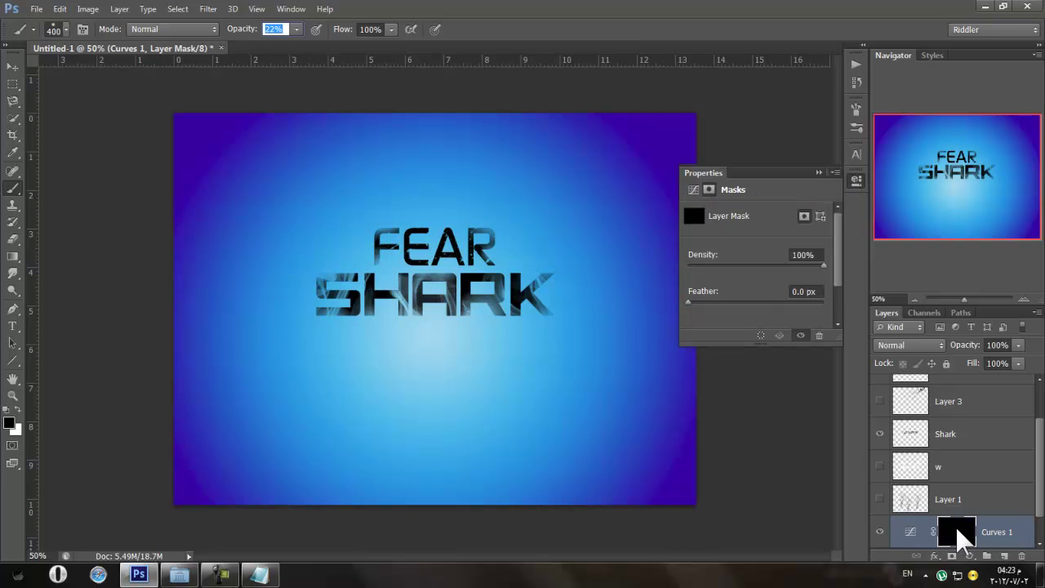
left_click(692, 190)
left_click(709, 190)
left_click_drag(832, 276, 836, 304)
left_click(788, 296)
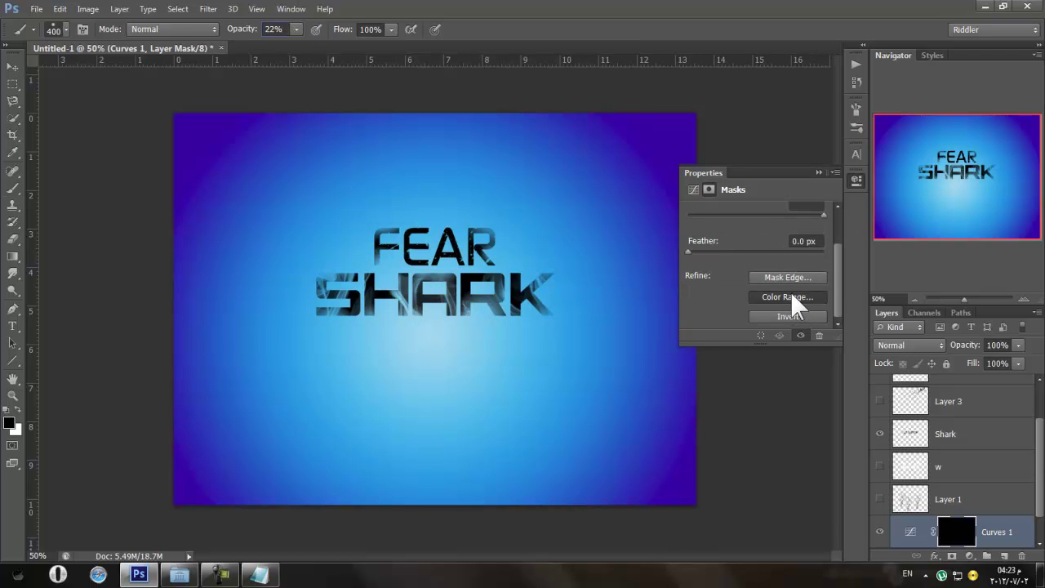
left_click(626, 149)
scroll(759, 243, "up", 3)
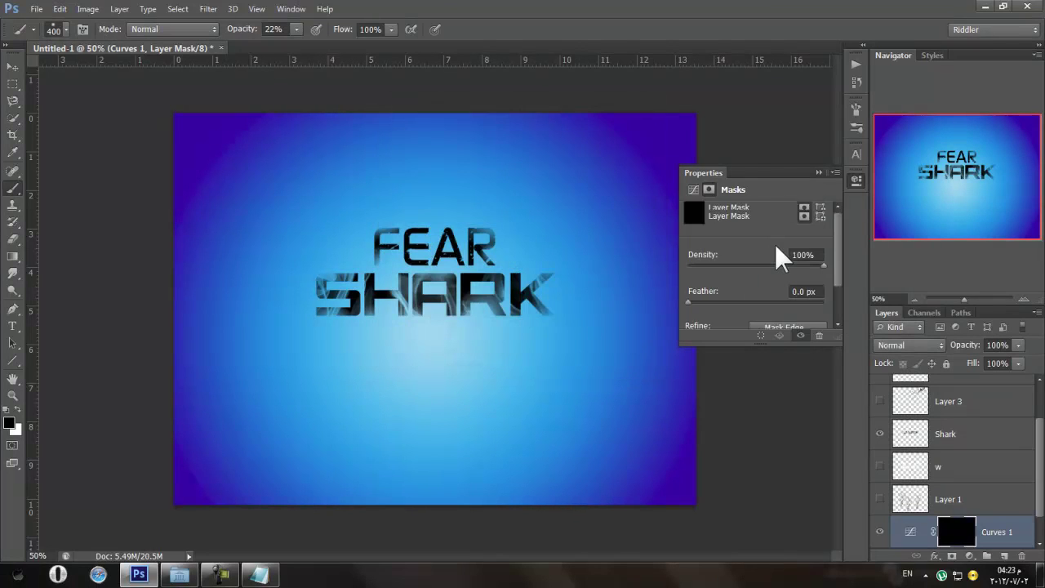
Reduce the density of the Curves layer's mask to 59%
left_click_drag(820, 265, 773, 259)
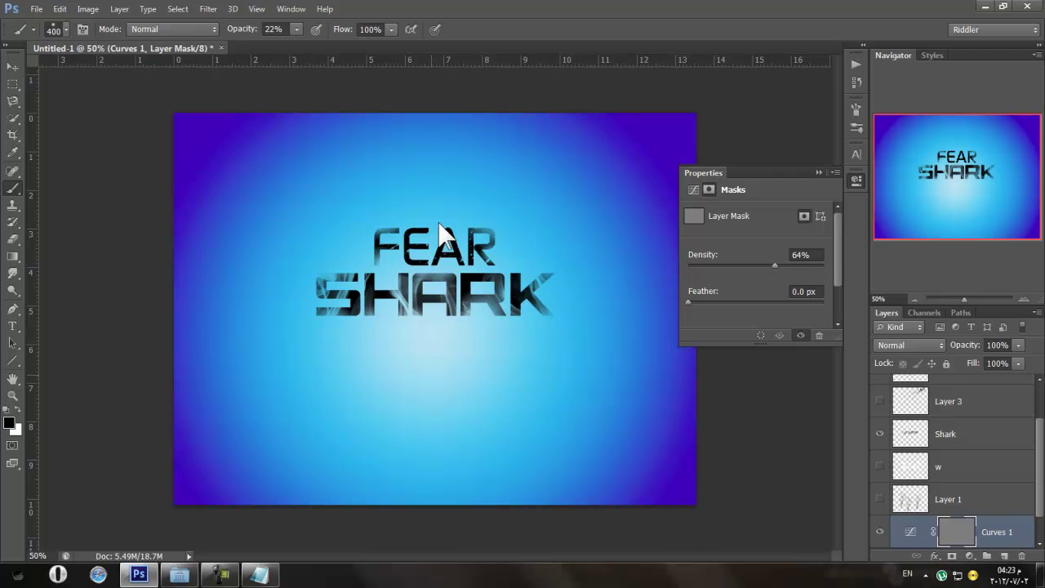
key("0")
left_click(766, 263)
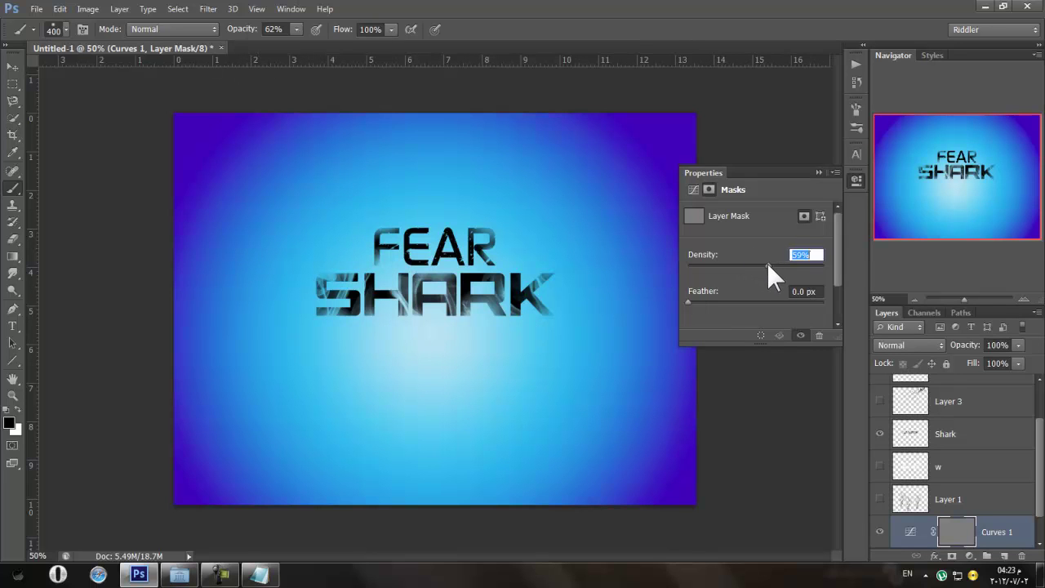
Try painting a white dab over the lettering on the Curves mask at 100% brush opacity, undo it and restore black as foreground
key("bracketright")
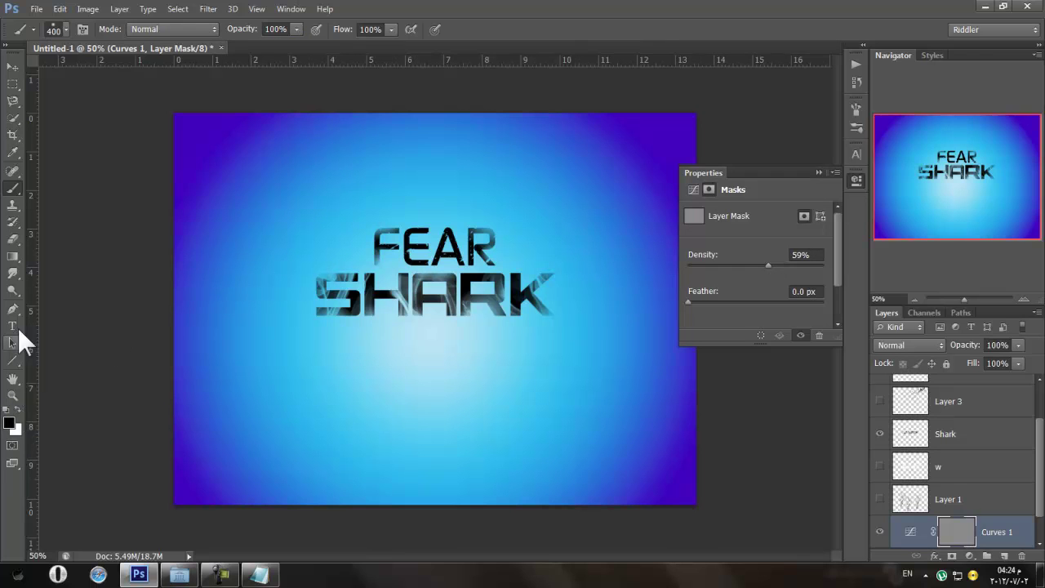
left_click(18, 411)
left_click(473, 275)
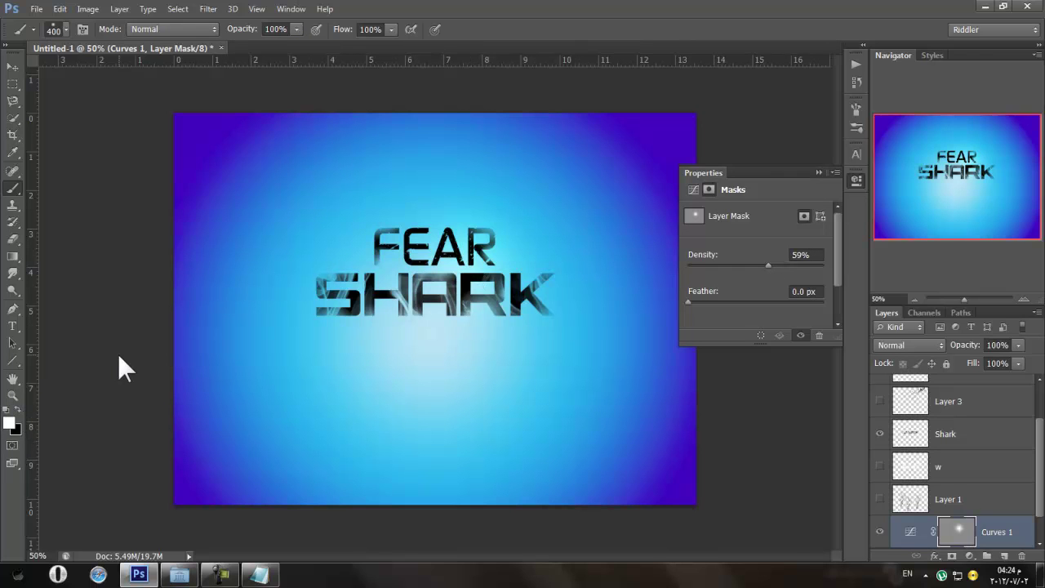
key("ctrl+z")
left_click(922, 532)
left_click(953, 531)
key("x")
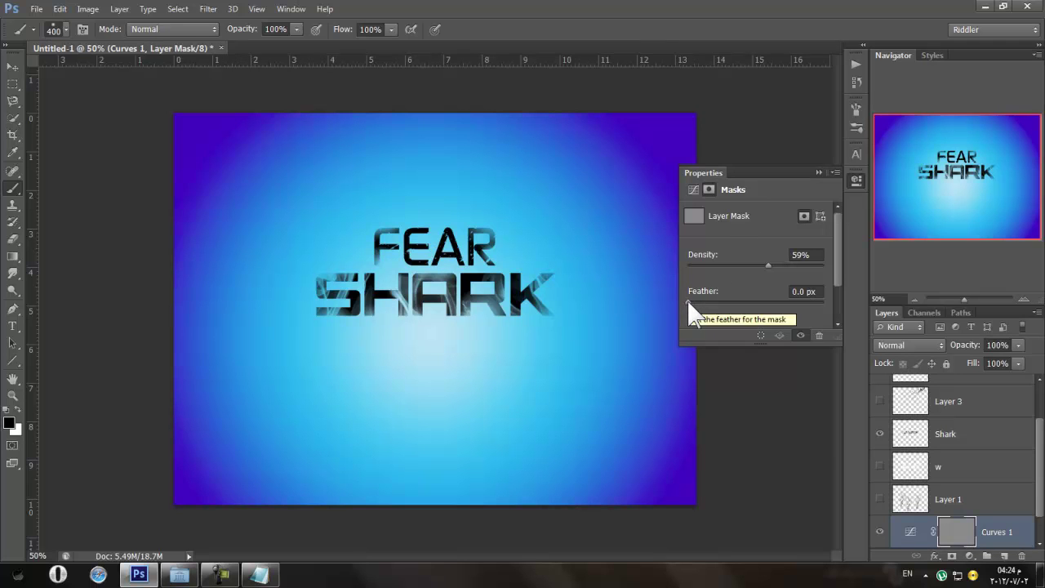
Collapse the adjustment properties and reselect the Curves layer's mask
left_click(855, 181)
left_click(912, 528)
left_click(951, 528)
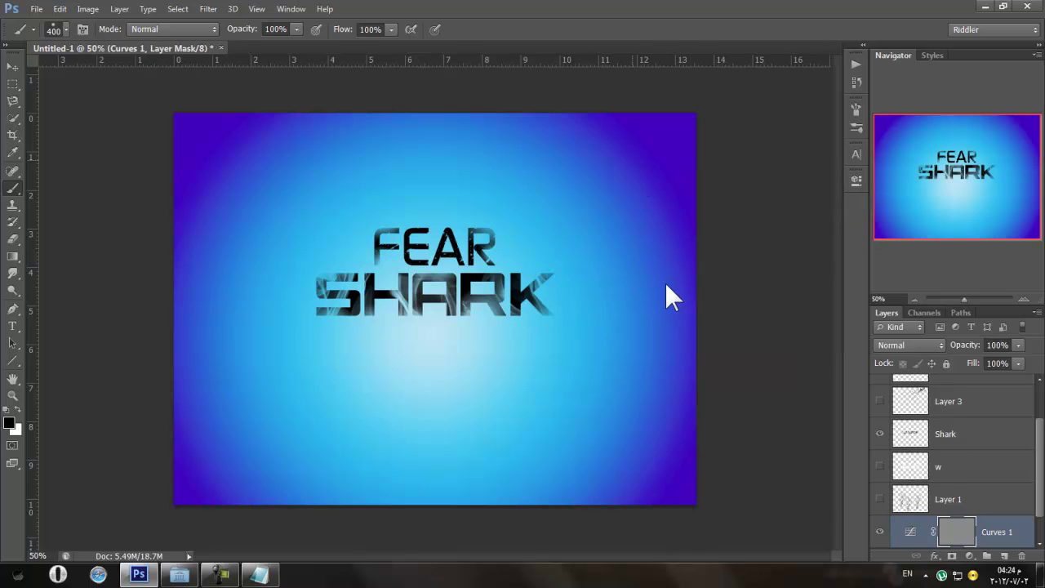
Make white the foreground color, try a dab over the lettering on the Curves mask and undo it
left_click(18, 411)
left_click(488, 255)
key("ctrl+z")
Set the density of the Curves layer's mask to 81%
left_click(913, 529)
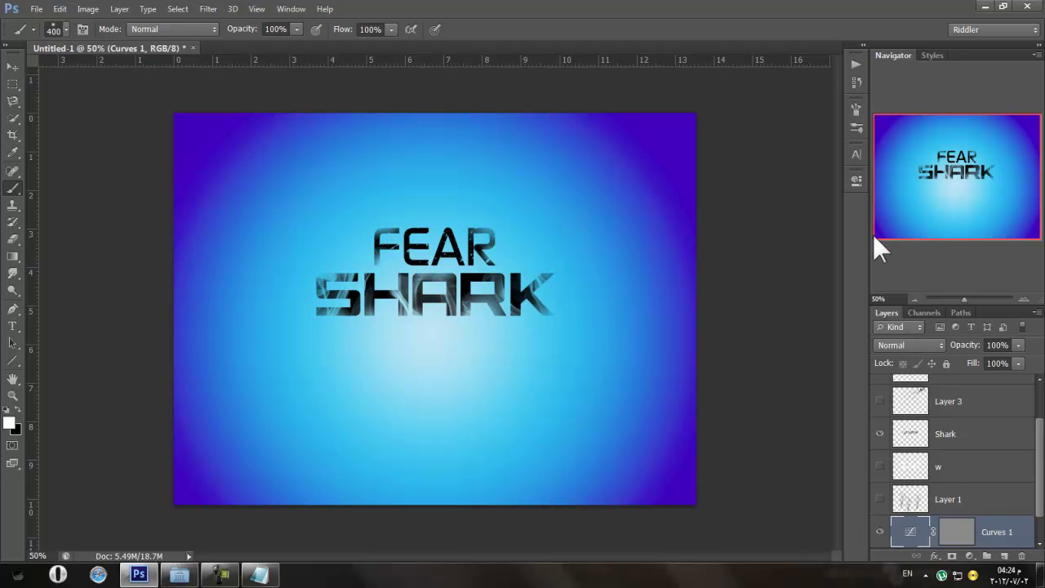
left_click(856, 182)
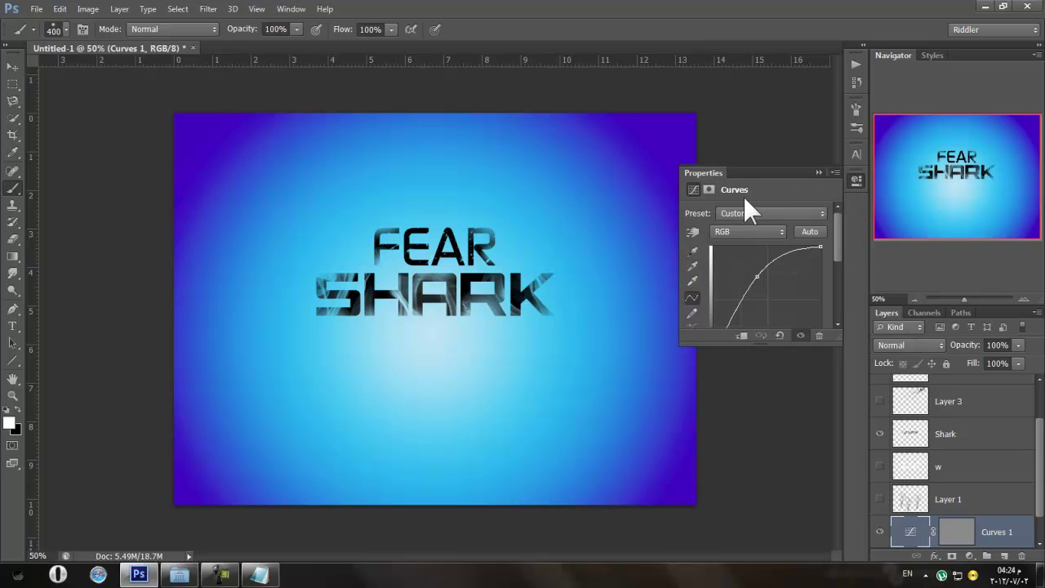
left_click(709, 189)
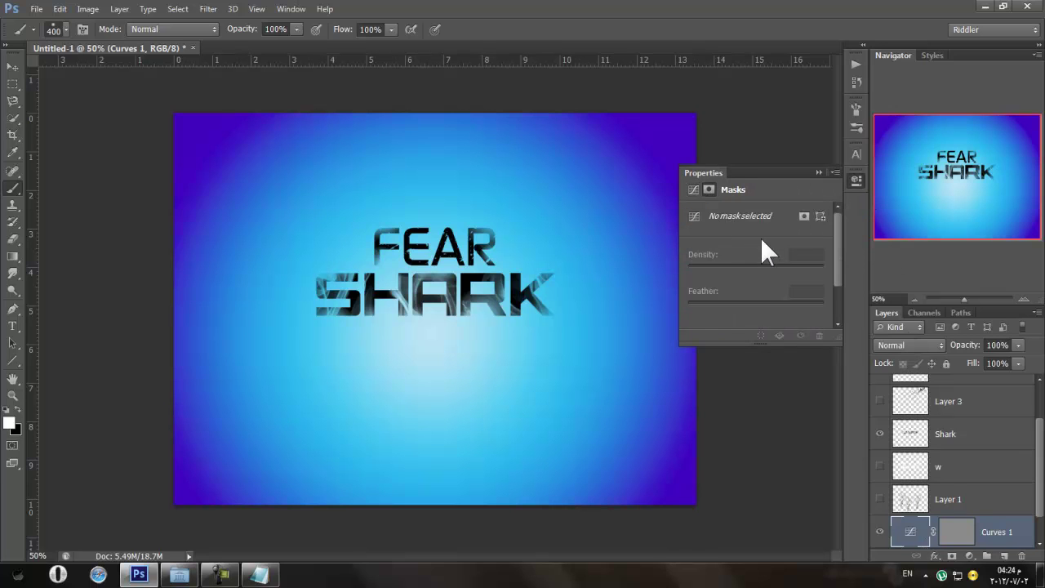
left_click(693, 190)
left_click(964, 533)
left_click_drag(767, 261, 796, 255)
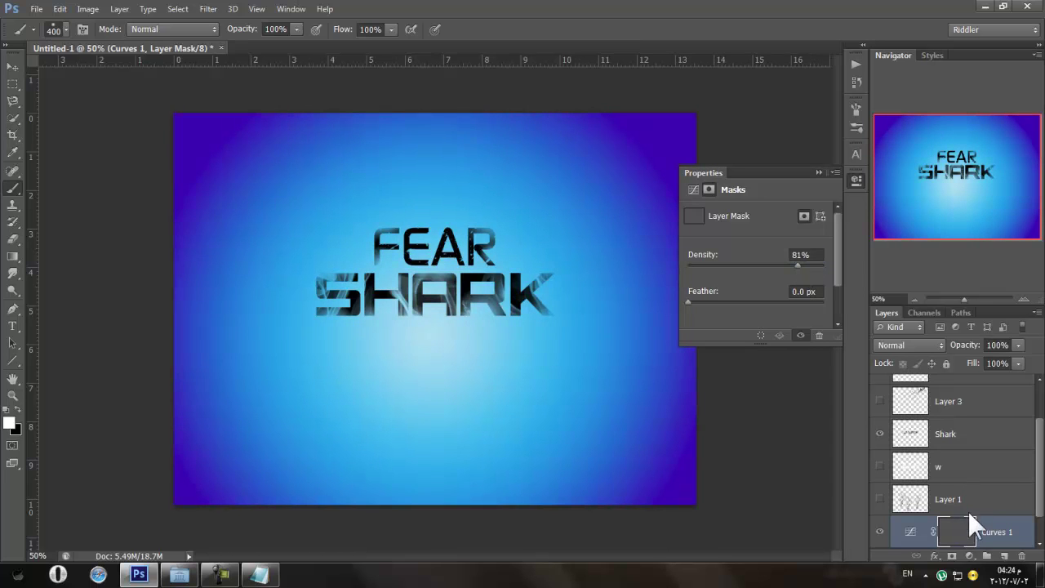
Paint soft white strokes around the background's edges on the Curves mask with the brush at 19% opacity
mouse_move(324, 310)
left_mouse_down()
mouse_move(440, 274)
mouse_move(379, 274)
mouse_move(355, 308)
left_mouse_up()
key("ctrl+z")
left_click_drag(233, 25, 182, 29)
left_click_drag(299, 507, 544, 490)
left_click(851, 183)
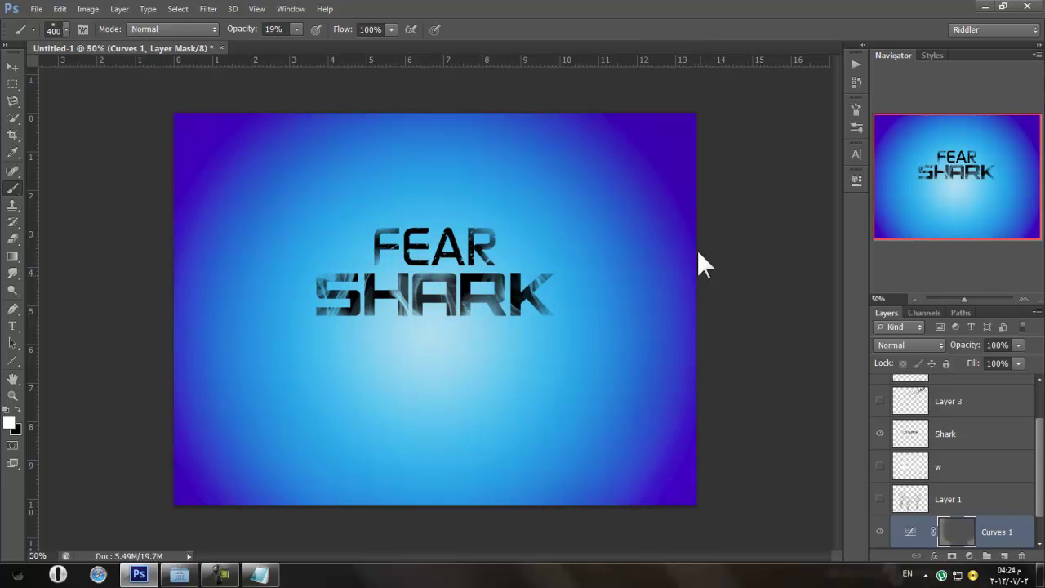
left_click_drag(128, 303, 640, 155)
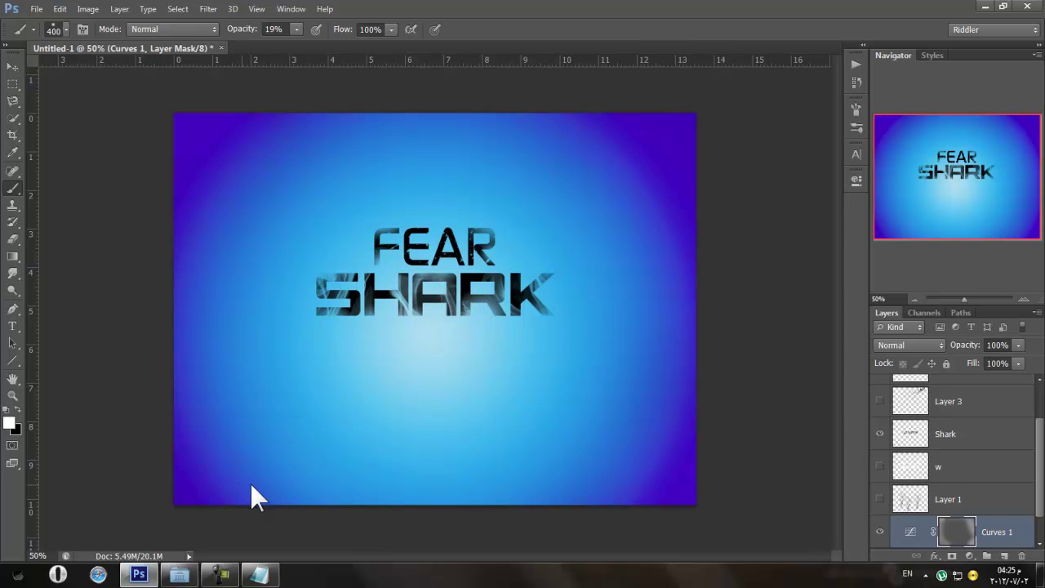
Add a drop shadow to the Shark layer with an angle of 160° and a distance of 11 px
scroll(972, 429, "up", 2)
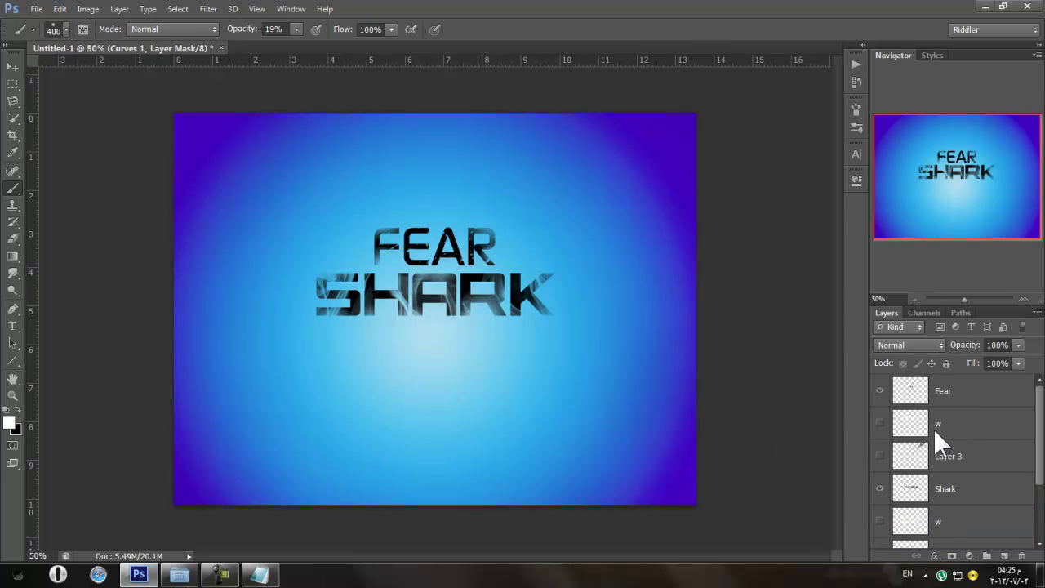
scroll(947, 437, "down", 2)
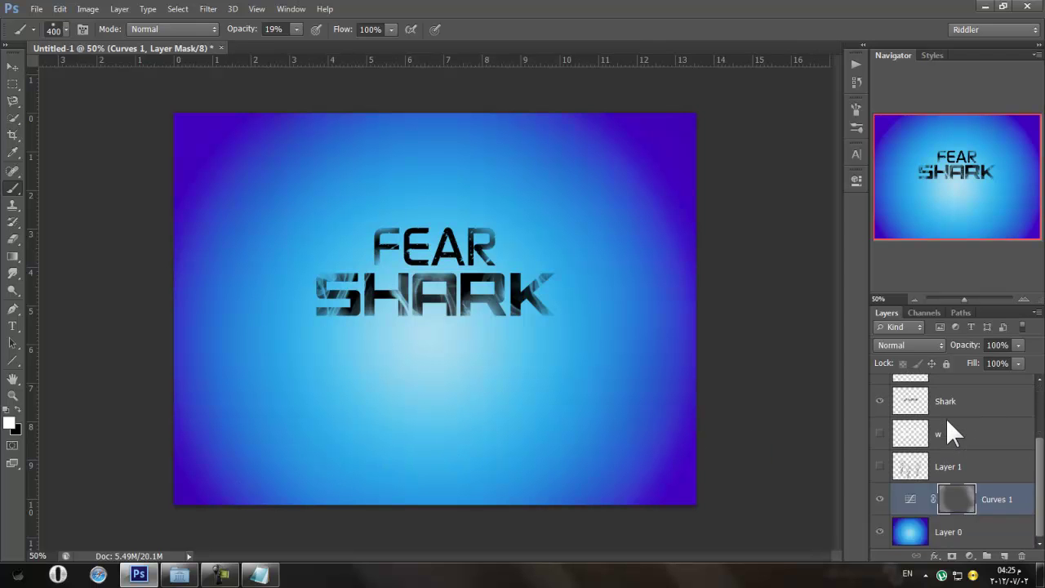
left_click(957, 429)
left_click(936, 556)
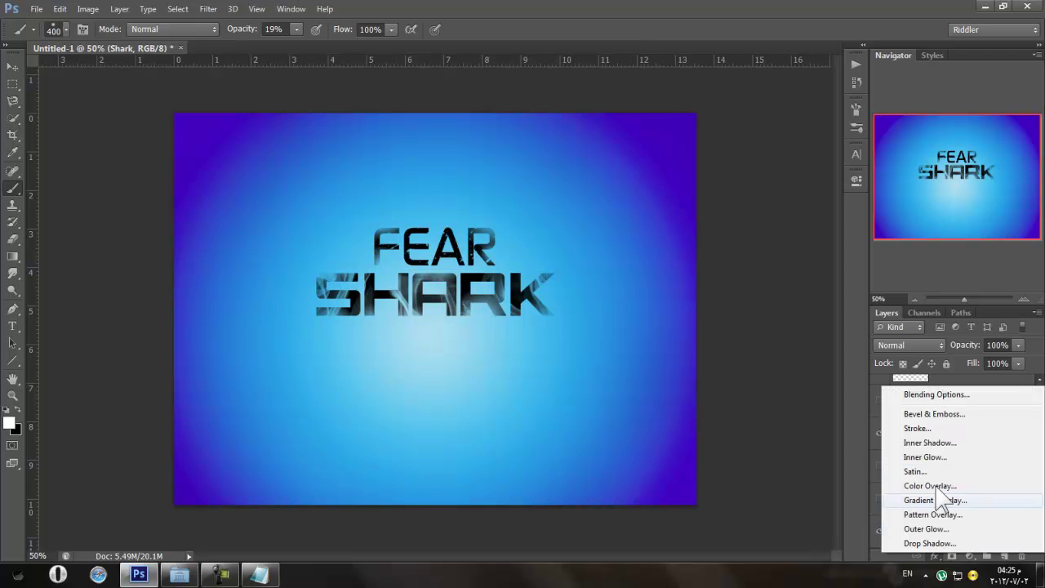
left_click(929, 543)
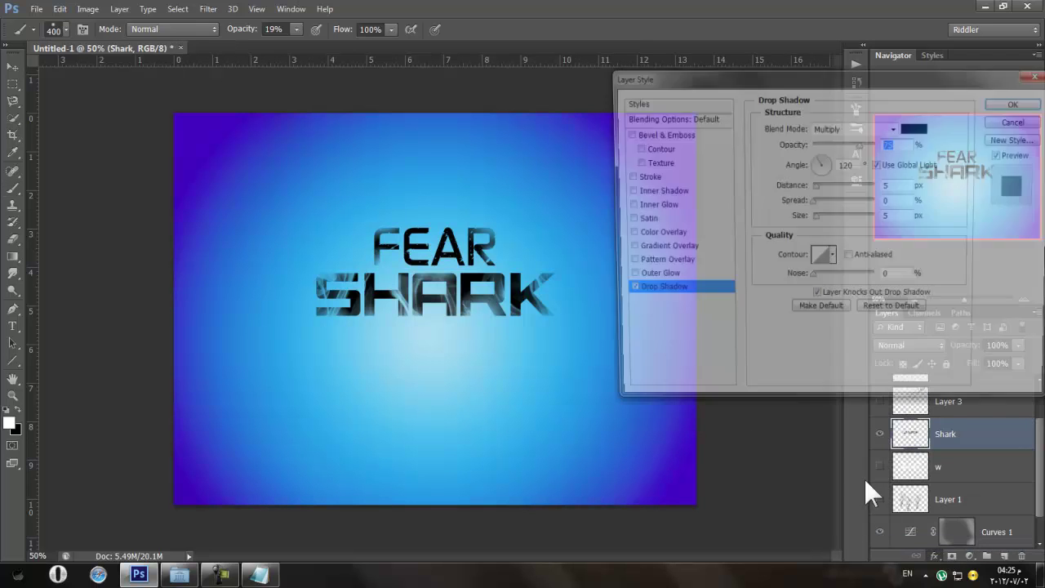
left_click_drag(515, 294, 520, 295)
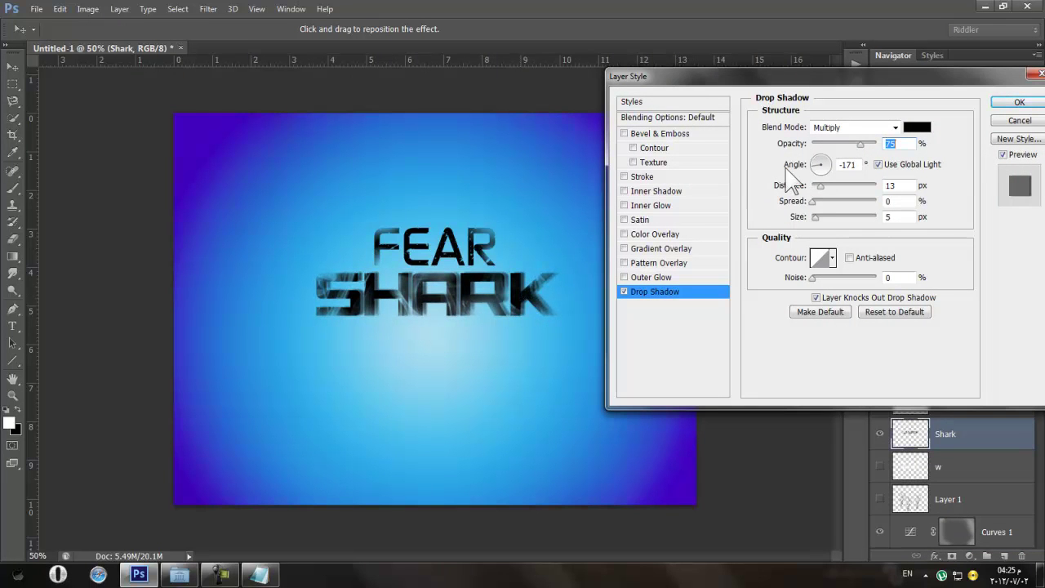
mouse_move(608, 300)
left_mouse_down()
mouse_move(586, 298)
mouse_move(601, 290)
left_mouse_up()
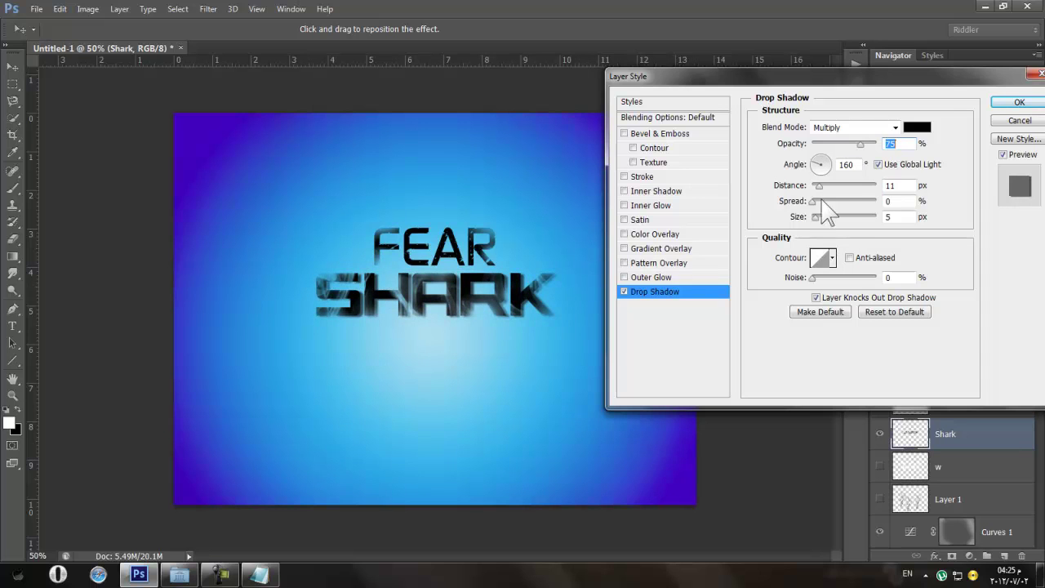
Try a 7 px distance, 2% spread and Normal blending on Shark's drop shadow, restoring Multiply and 0% spread at 6 px
left_click_drag(819, 186, 813, 209)
left_click_drag(813, 199, 817, 189)
left_click_drag(816, 186, 817, 186)
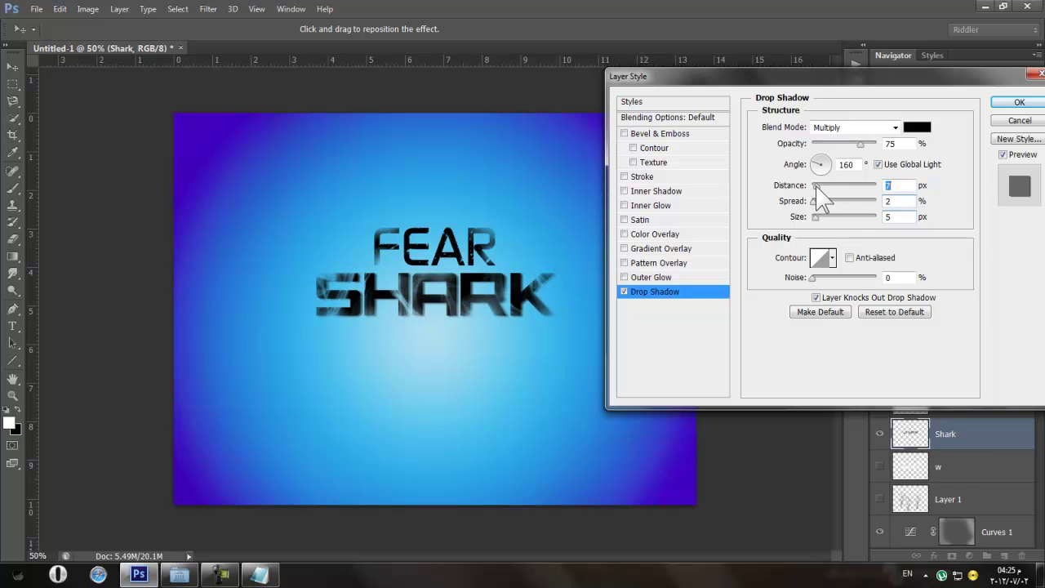
left_click(857, 127)
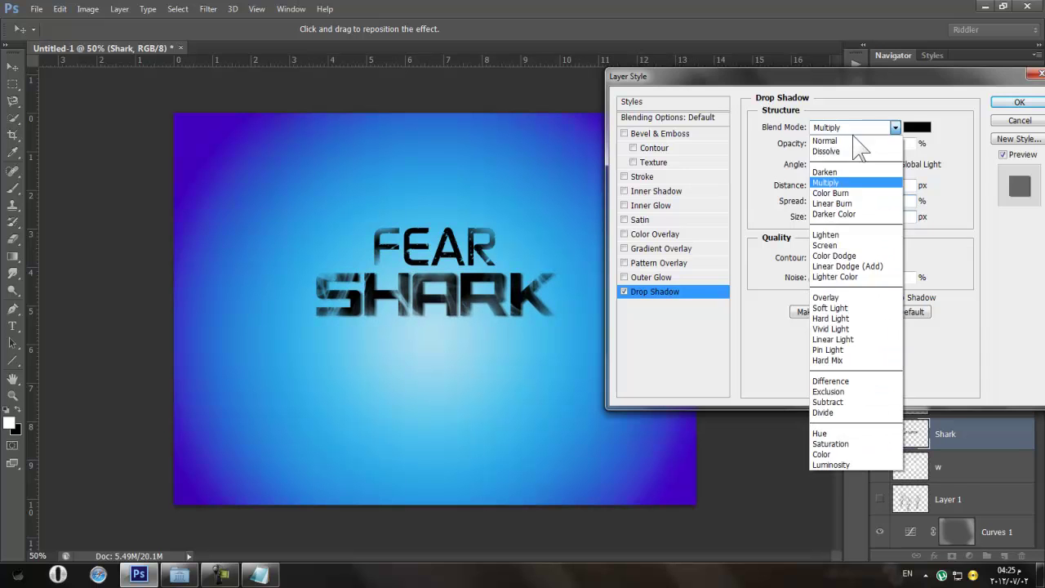
left_click(851, 130)
left_click(857, 127)
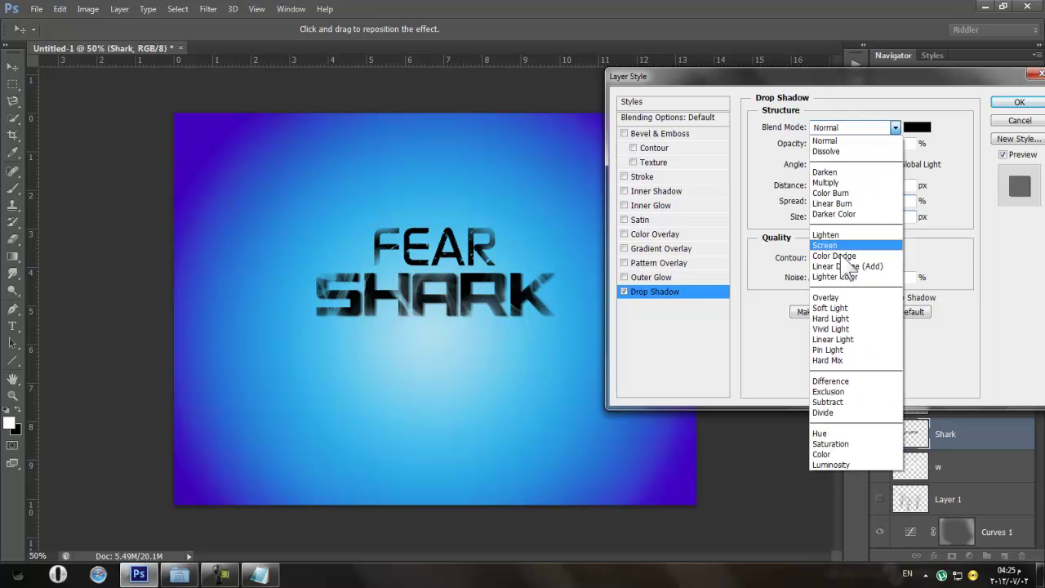
left_click(829, 182)
mouse_move(824, 188)
left_mouse_down()
mouse_move(840, 187)
mouse_move(817, 186)
mouse_move(820, 201)
mouse_move(812, 201)
left_mouse_up()
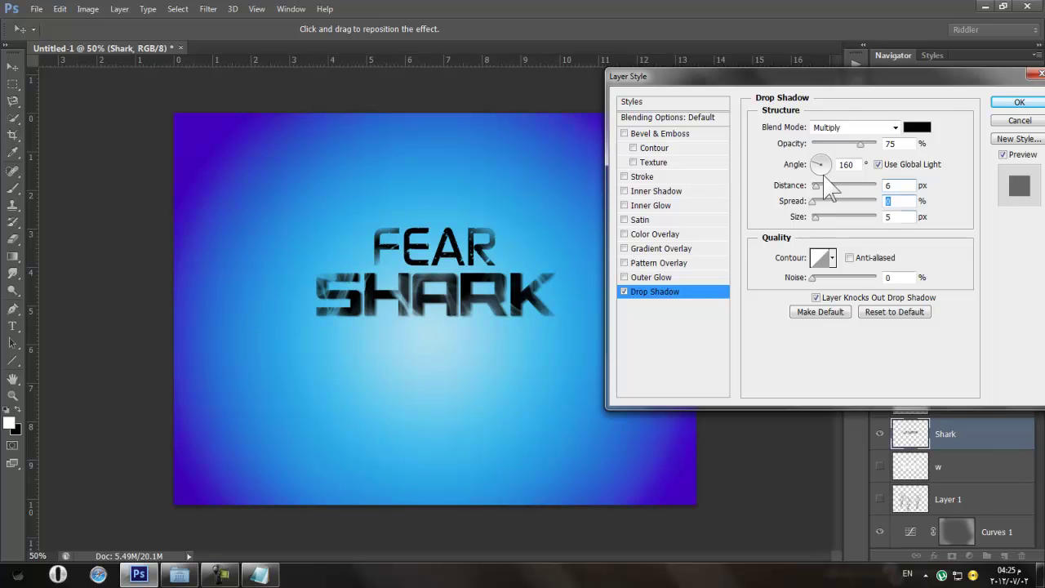
Refine Shark's drop shadow to 54% opacity, an angle of 153° and a distance of 8 px
mouse_move(859, 144)
left_mouse_down()
mouse_move(842, 143)
mouse_move(853, 143)
left_mouse_up()
left_click_drag(816, 185, 819, 196)
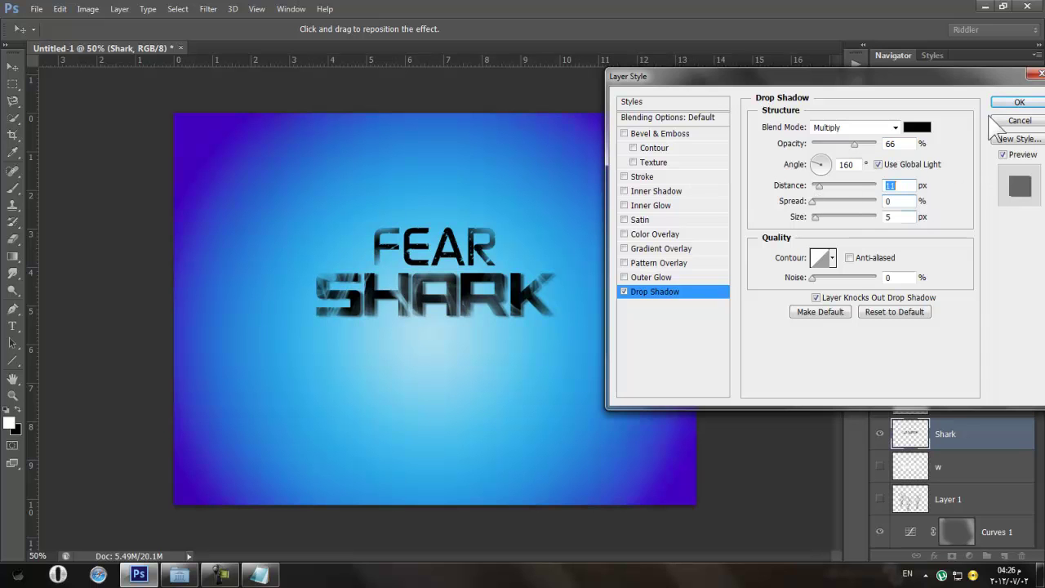
left_click(1019, 102)
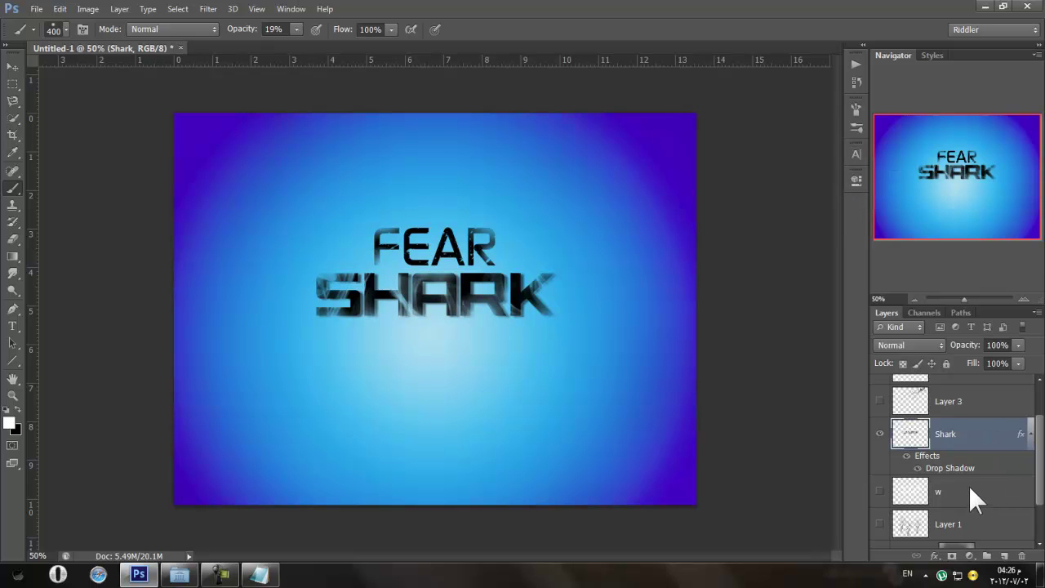
double_click(951, 467)
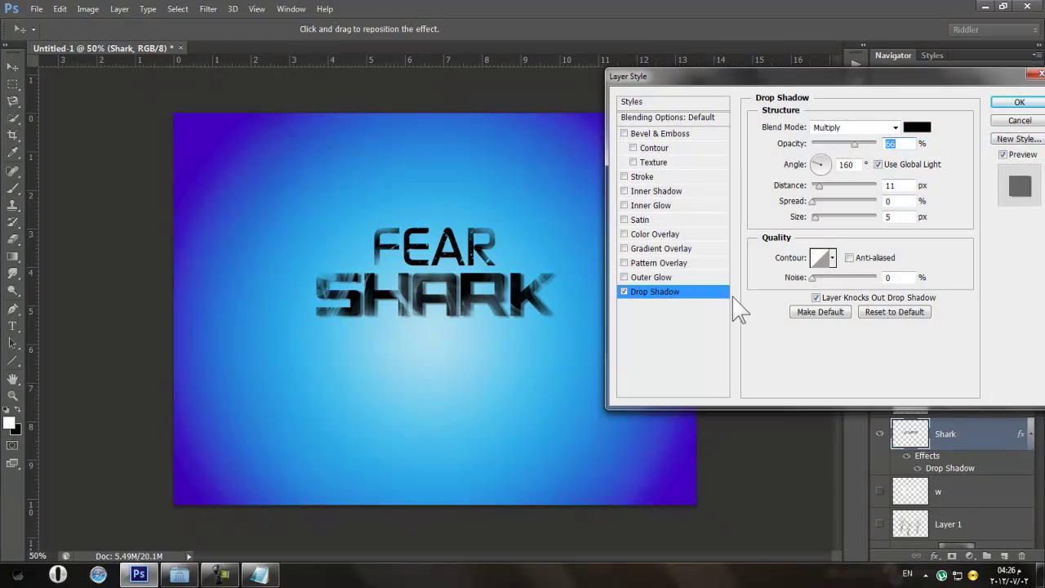
left_click_drag(854, 144, 846, 146)
left_click_drag(508, 298, 512, 302)
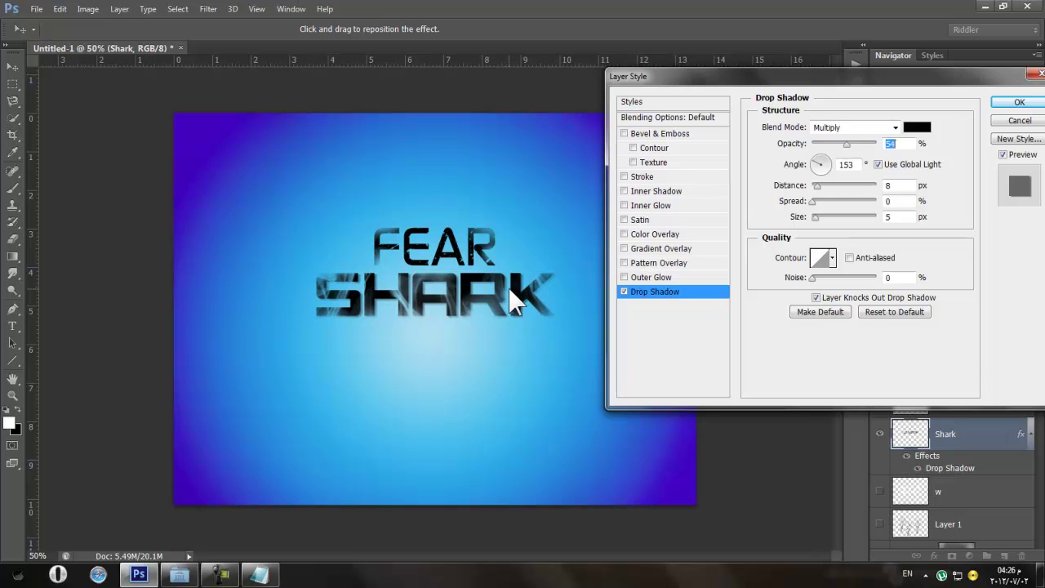
Add a gradient overlay to the Shark layer, try several blend modes and settle on Hard Light
left_click(660, 248)
left_click(825, 127)
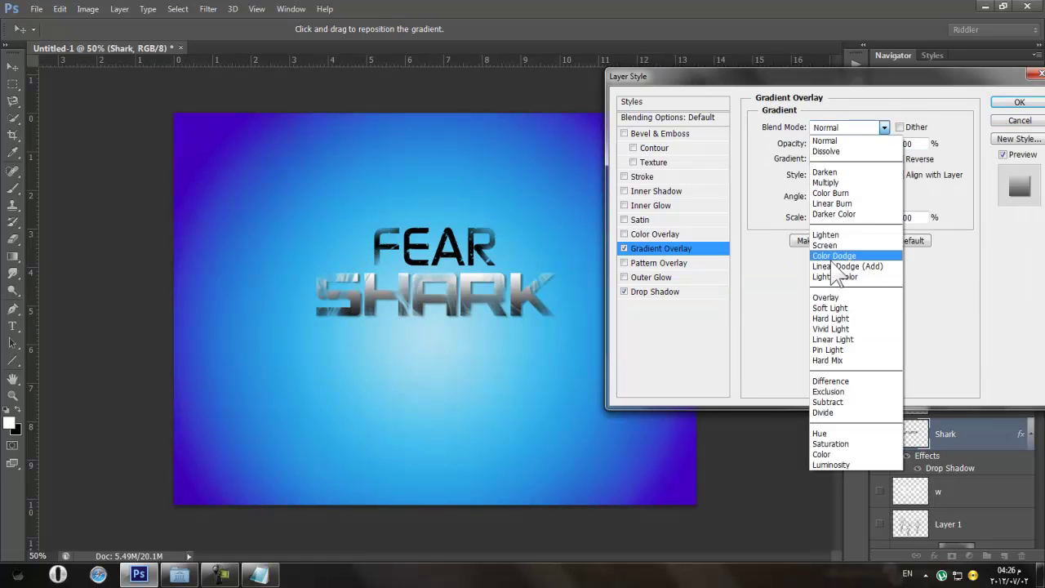
left_click(829, 298)
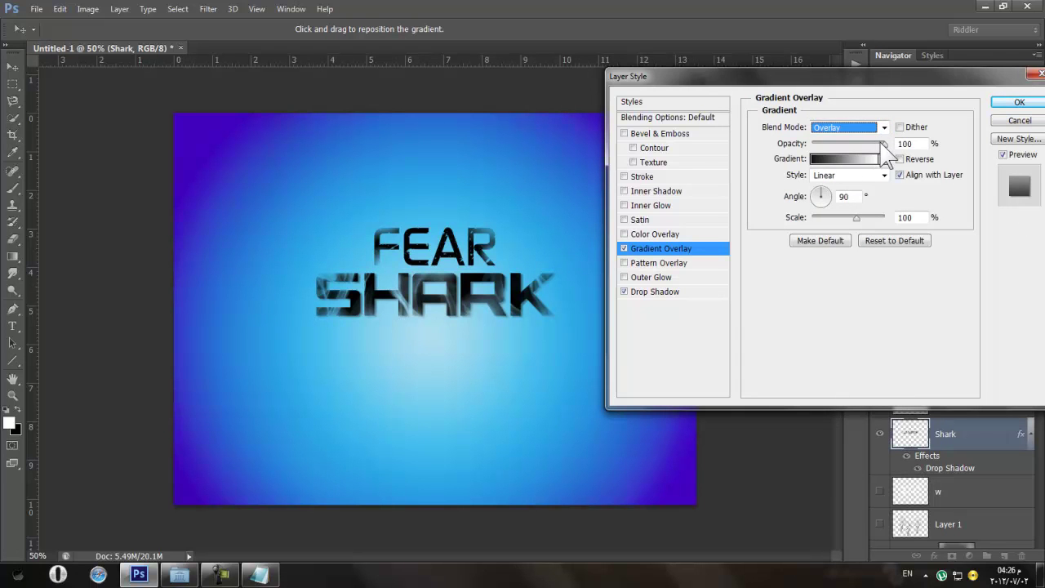
key("Tab")
left_click(840, 129)
left_click(843, 172)
key("Down")
key("Down")
key("Down")
key("Down")
key("Down")
key("Down")
key("Down")
key("Down")
key("Down")
key("Down")
key("Down")
key("Down")
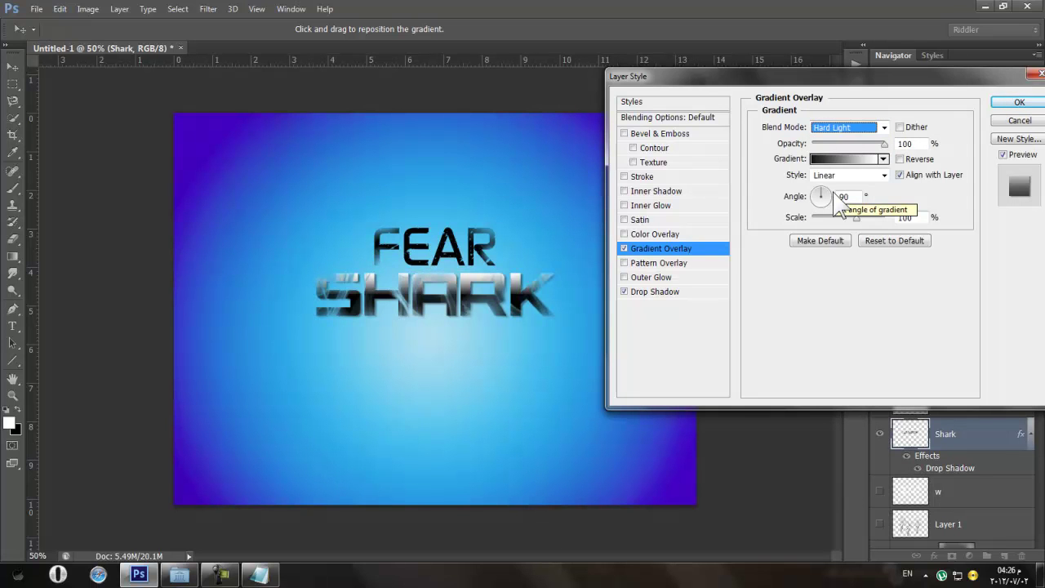
left_click(884, 128)
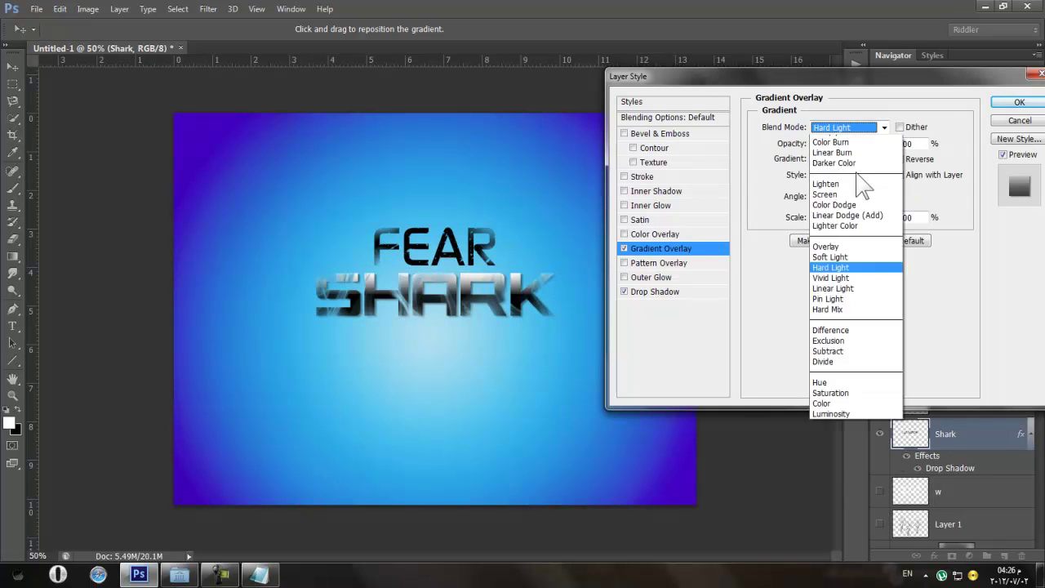
left_click(927, 176)
Reverse the gradient overlay, lower its opacity strongly, leave dithering off and apply the layer style
left_click(899, 159)
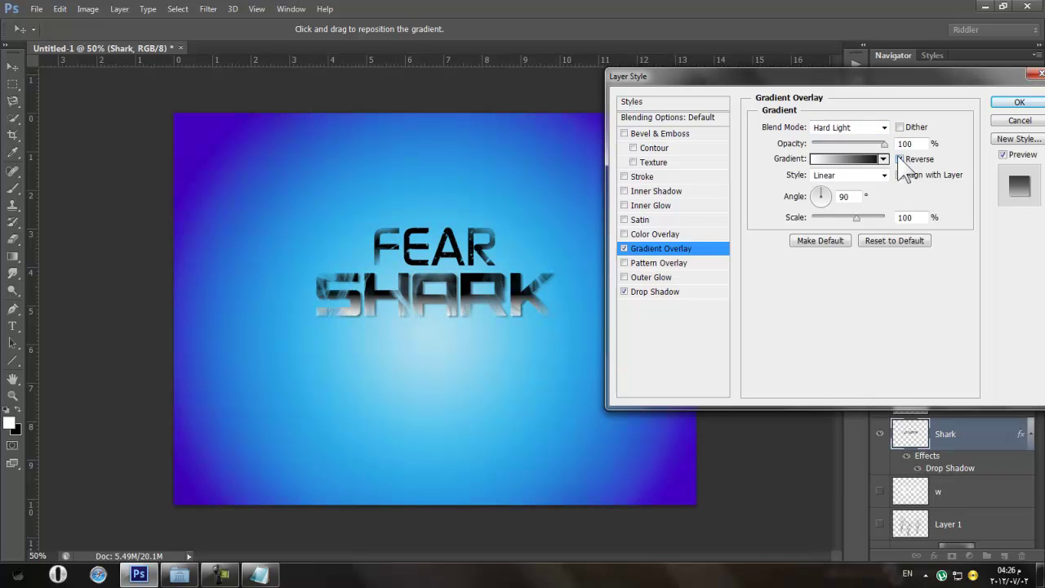
left_click_drag(884, 143, 824, 145)
left_click(899, 127)
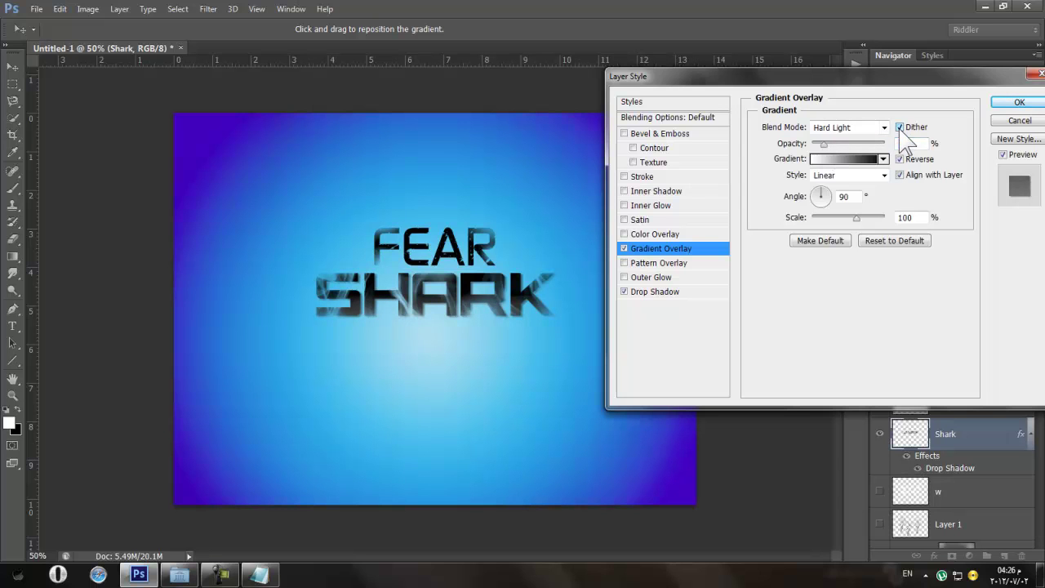
left_click(899, 128)
left_click(1019, 102)
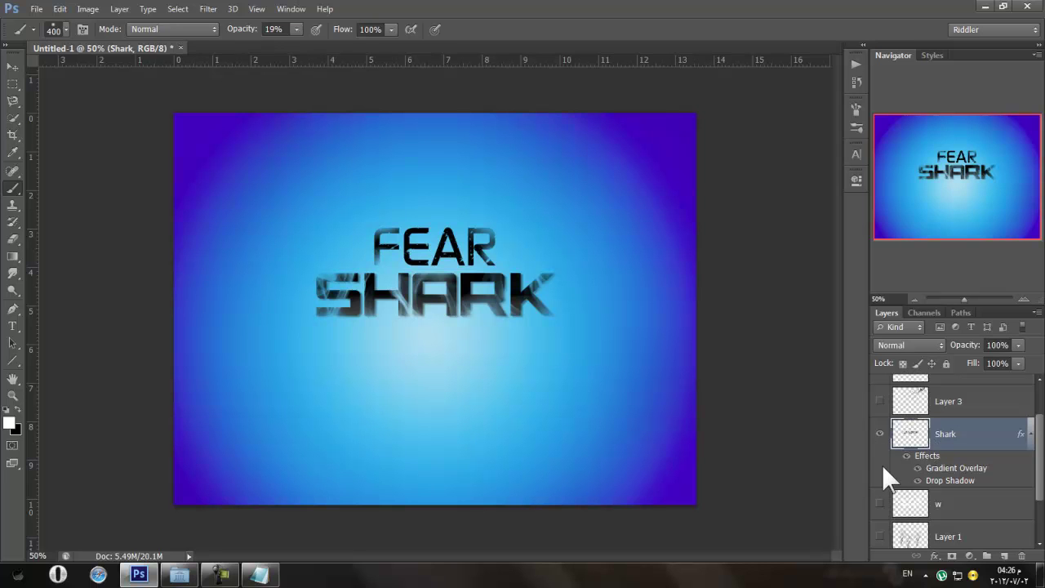
Reduce the Fear layer's opacity to 77%
scroll(935, 433, "up", 2)
left_click(965, 392)
left_click_drag(973, 342, 957, 341)
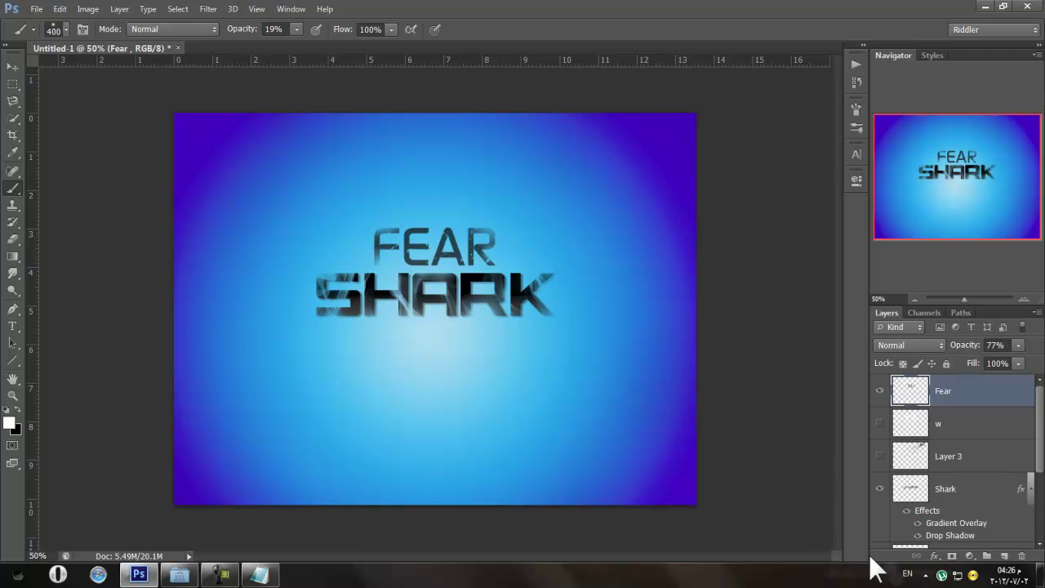
Place the purple nebula wallpaper 1 (74).JPG from the file folder on a new top layer, blended as Linear Dodge (Add)
left_click(1004, 557)
left_click(179, 575)
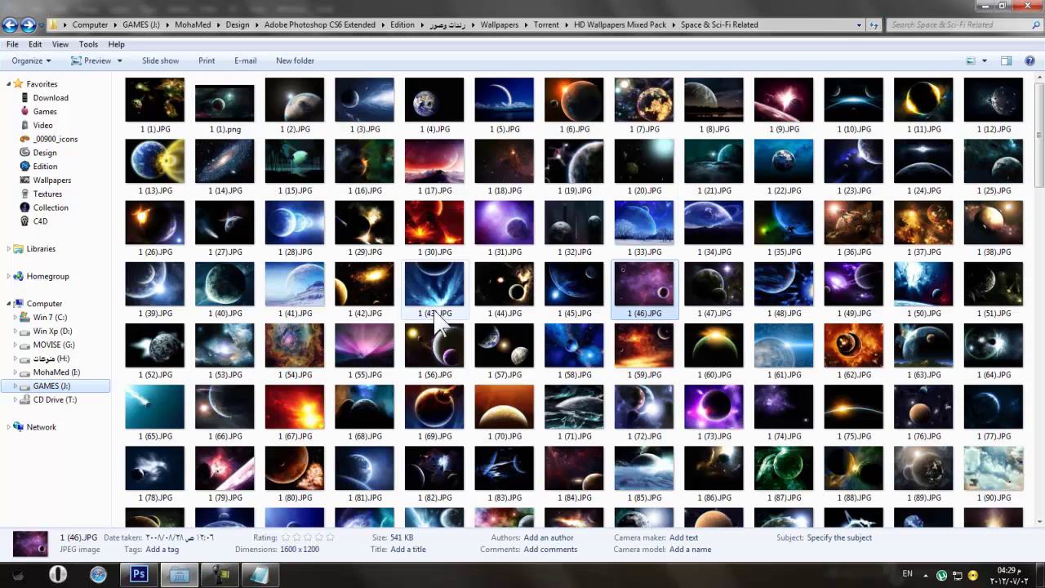
double_click(777, 405)
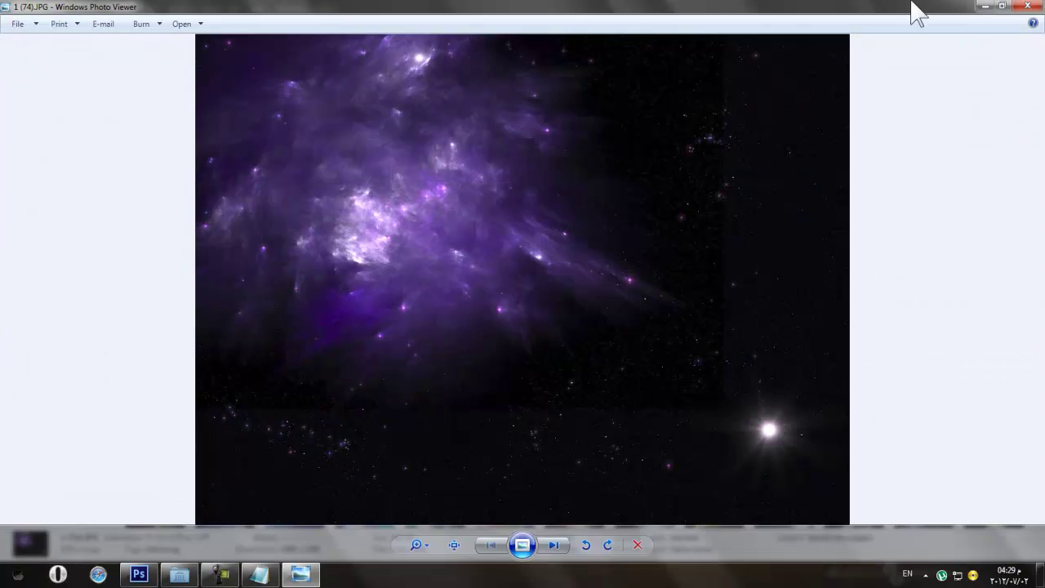
left_click(1027, 6)
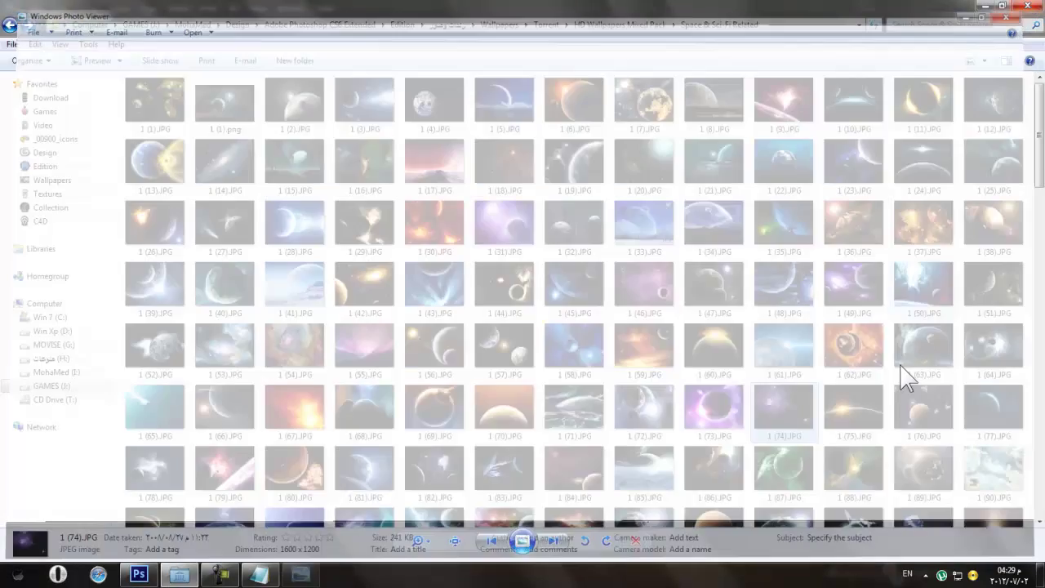
left_click_drag(253, 522, 369, 253)
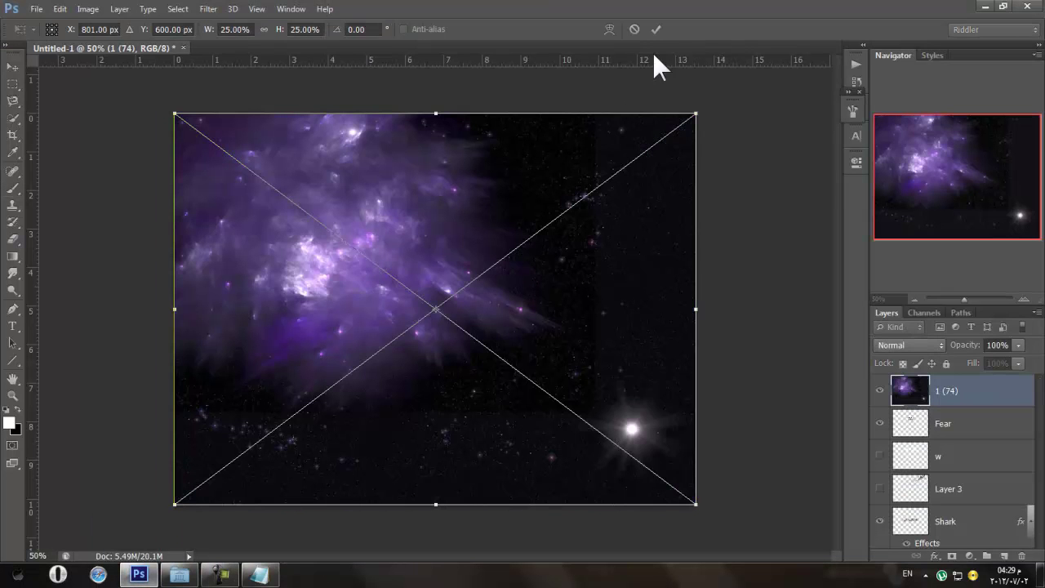
left_click(655, 29)
left_click(906, 344)
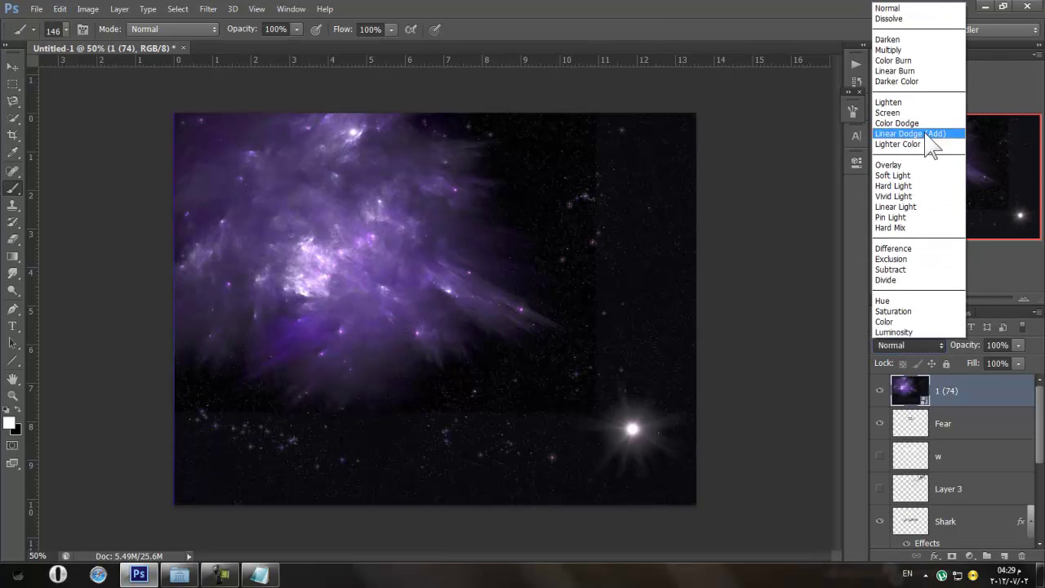
left_click(907, 133)
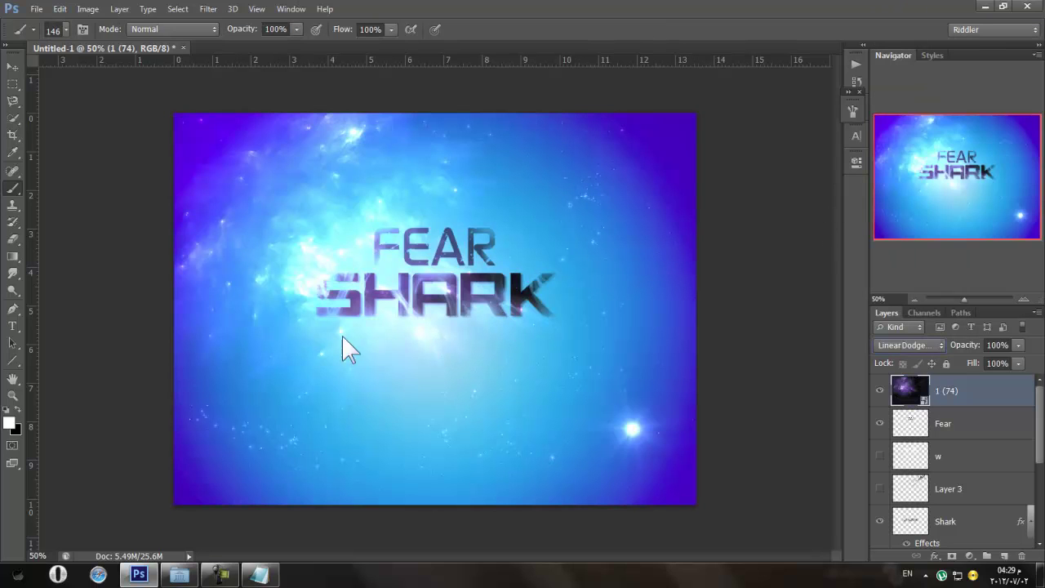
Add a layer mask to the 1 (74) nebula layer and set up a soft round black brush at 80 px
left_click(951, 556)
key("x")
right_click(532, 322)
mouse_move(1009, 478)
left_mouse_down()
mouse_move(1019, 327)
mouse_move(1012, 355)
left_mouse_up()
scroll(1013, 351, "down", 1)
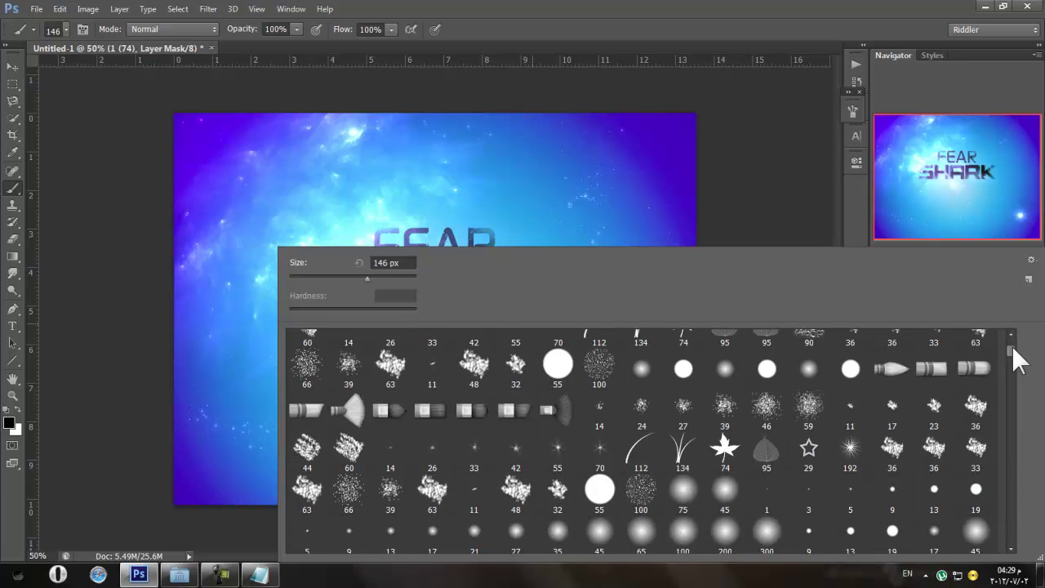
scroll(1012, 347, "up", 2)
left_click(433, 339)
key("Return")
key("bracketleft")
key("bracketleft")
key("bracketleft")
Fade the bright star and the nebula glow behind the lettering on the mask, using the soft brush at 35% opacity and up to 250 px
left_click(625, 421)
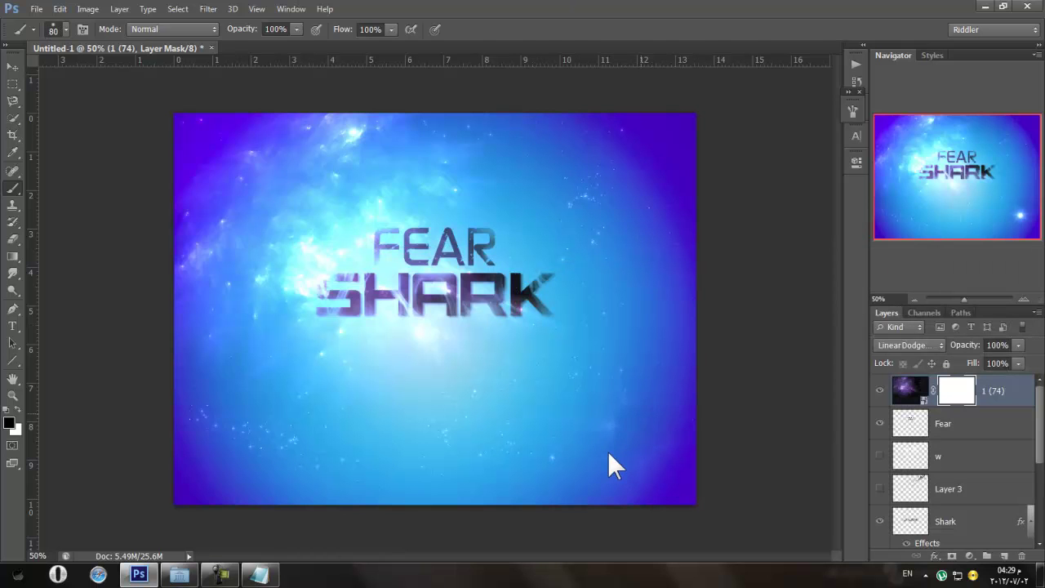
key("ctrl+z")
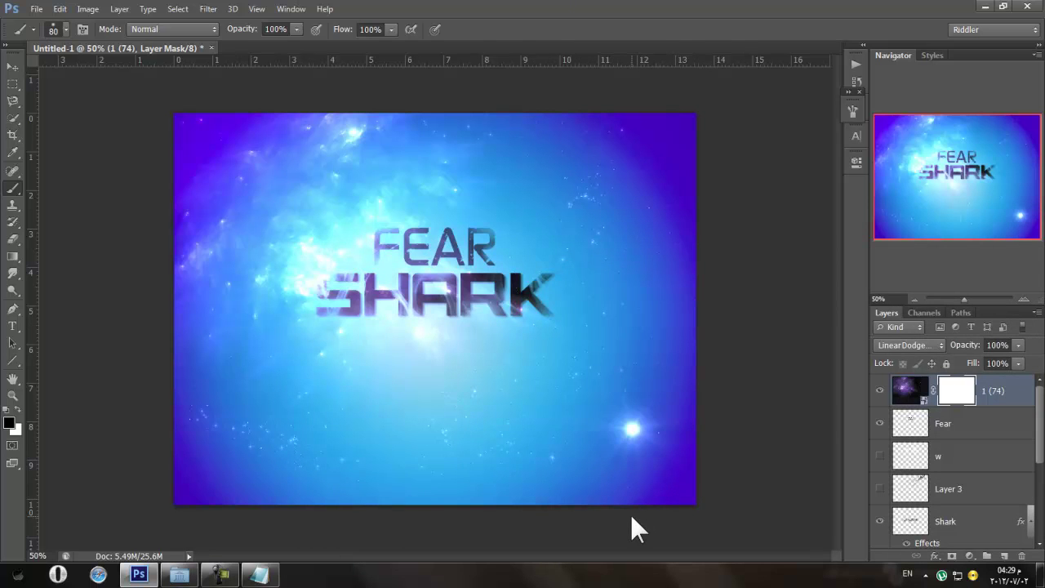
right_click(625, 423)
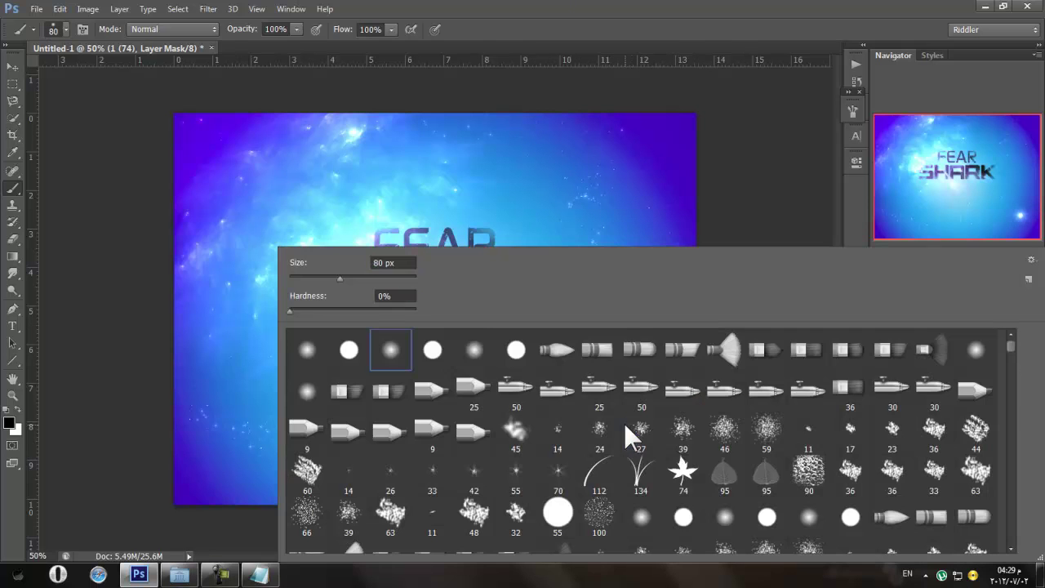
left_click(325, 277)
key("Return")
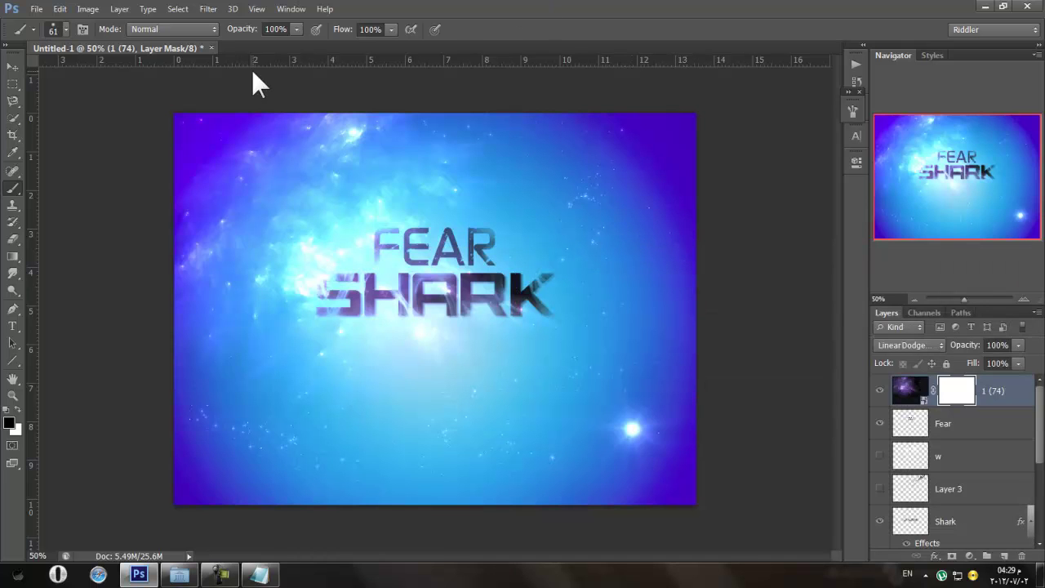
left_click_drag(243, 25, 201, 24)
key("bracketright")
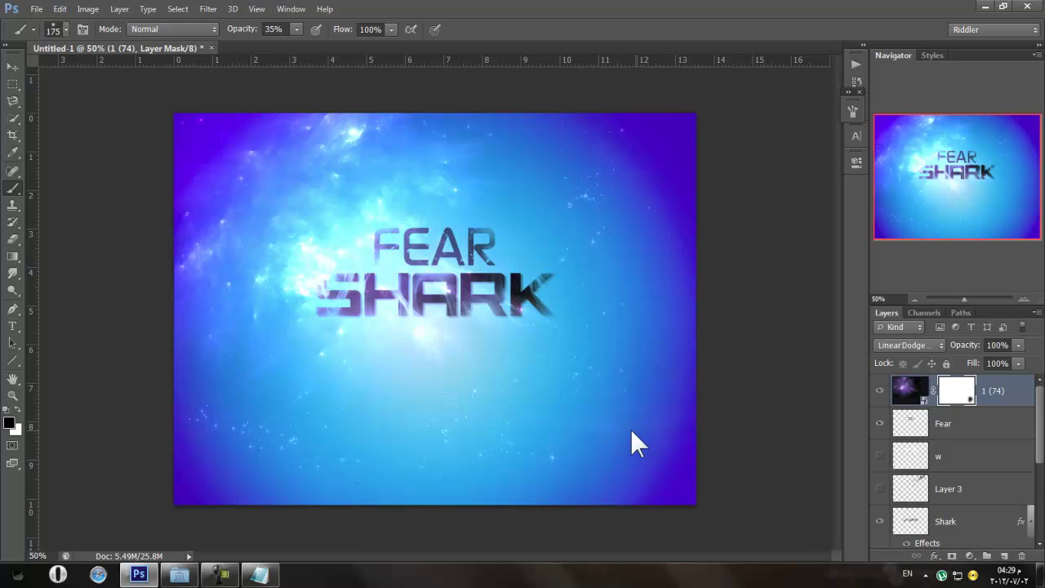
key("bracketright")
mouse_move(321, 280)
left_mouse_down()
mouse_move(289, 299)
mouse_move(390, 193)
mouse_move(310, 275)
mouse_move(289, 336)
mouse_move(353, 300)
mouse_move(277, 356)
mouse_move(294, 311)
mouse_move(424, 278)
left_mouse_up()
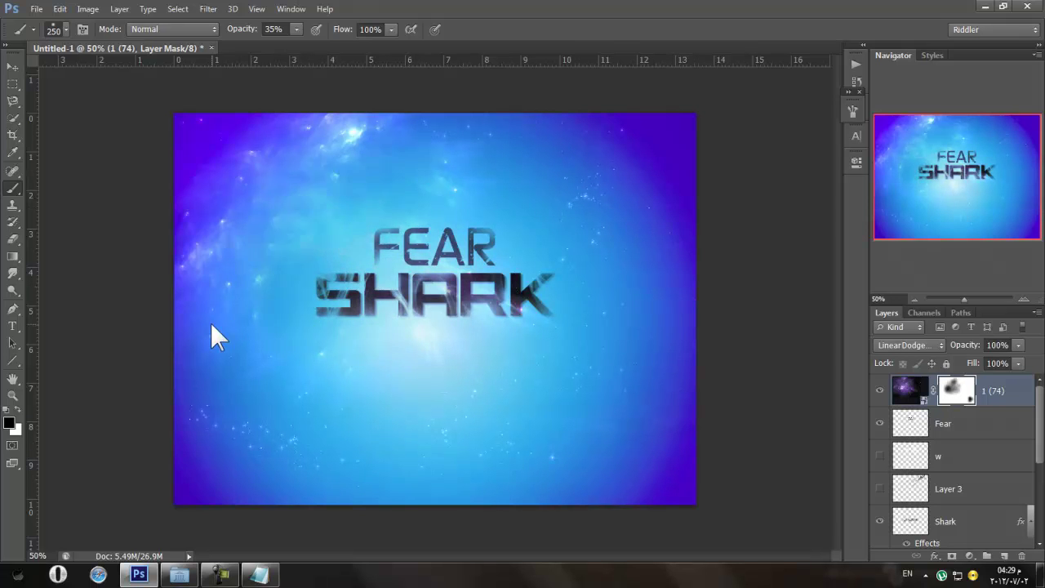
Copy the wallpaper 1 (74).JPG from the Space & Sci-Fi Related folder into the Download folder
left_click(179, 575)
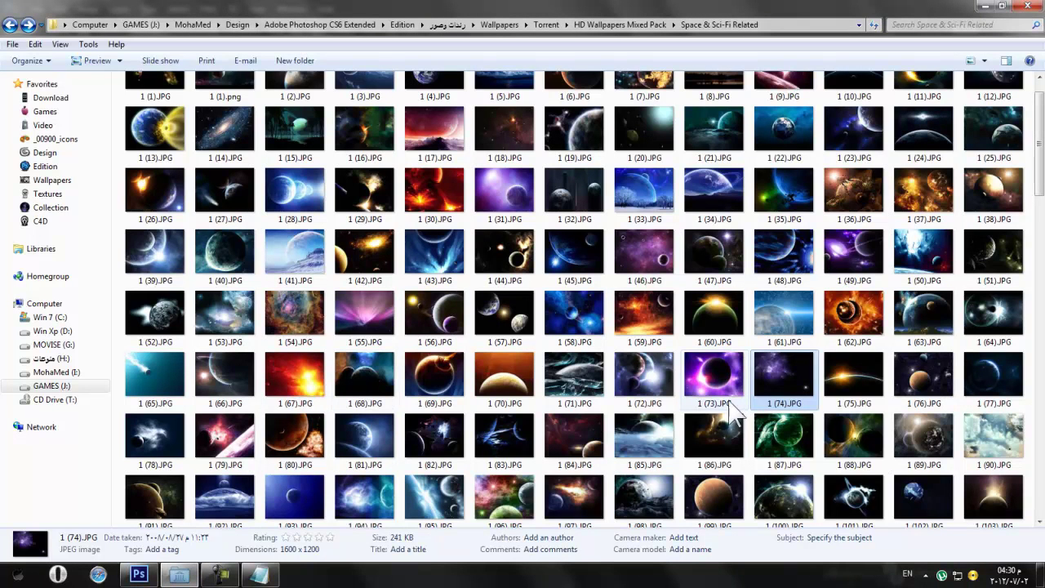
right_click(759, 394)
left_click(788, 484)
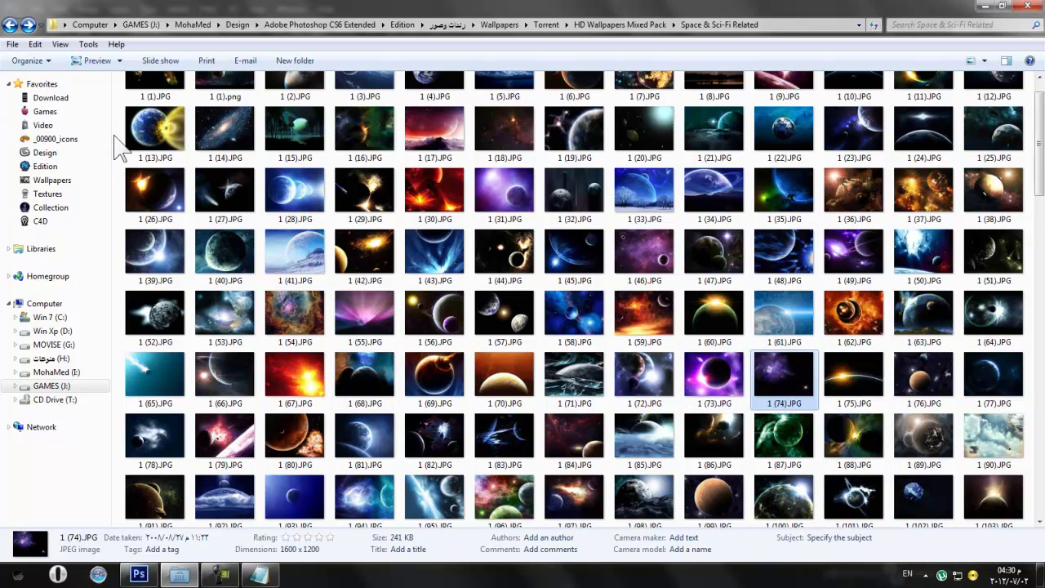
left_click(74, 98)
right_click(575, 350)
left_click(590, 441)
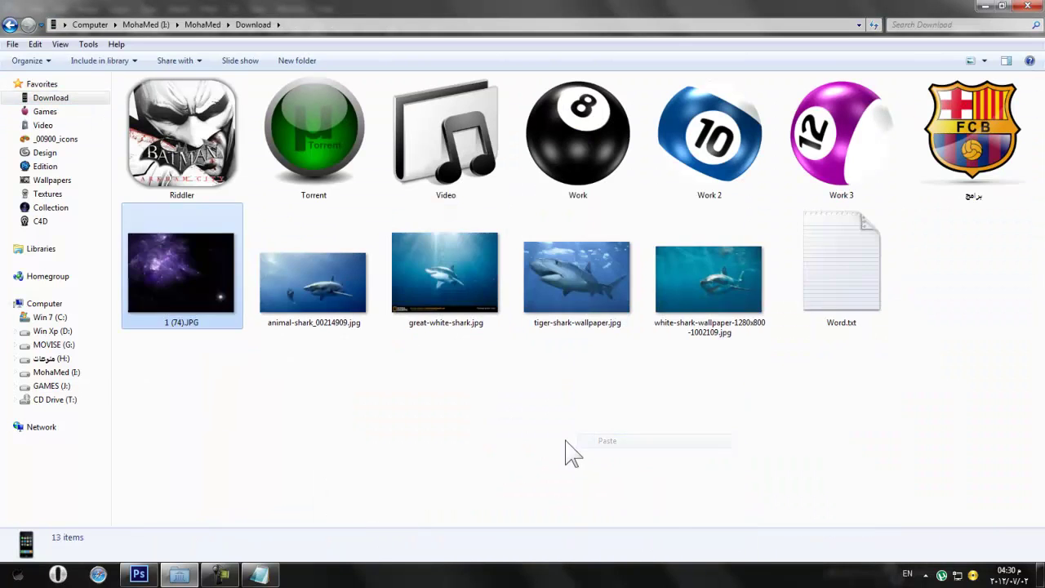
Switch back to Photoshop and mask out the remaining nebula clouds in the canvas's upper-left area with the 250 px brush
left_click(138, 575)
mouse_move(338, 93)
left_mouse_down()
mouse_move(234, 238)
mouse_move(338, 160)
mouse_move(138, 322)
mouse_move(321, 145)
mouse_move(178, 342)
left_mouse_up()
left_click_drag(345, 114, 103, 263)
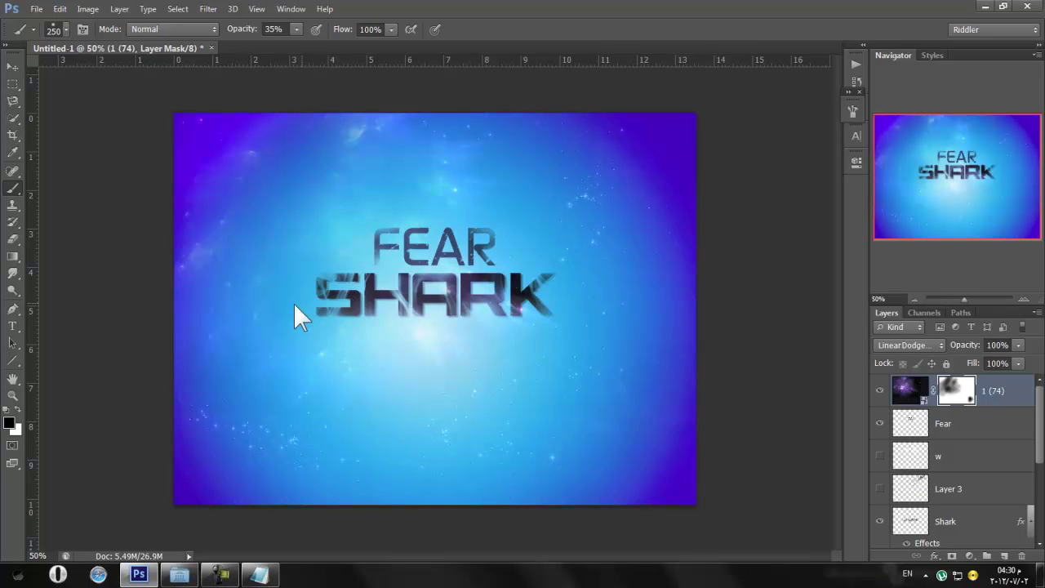
left_click_drag(346, 130, 138, 305)
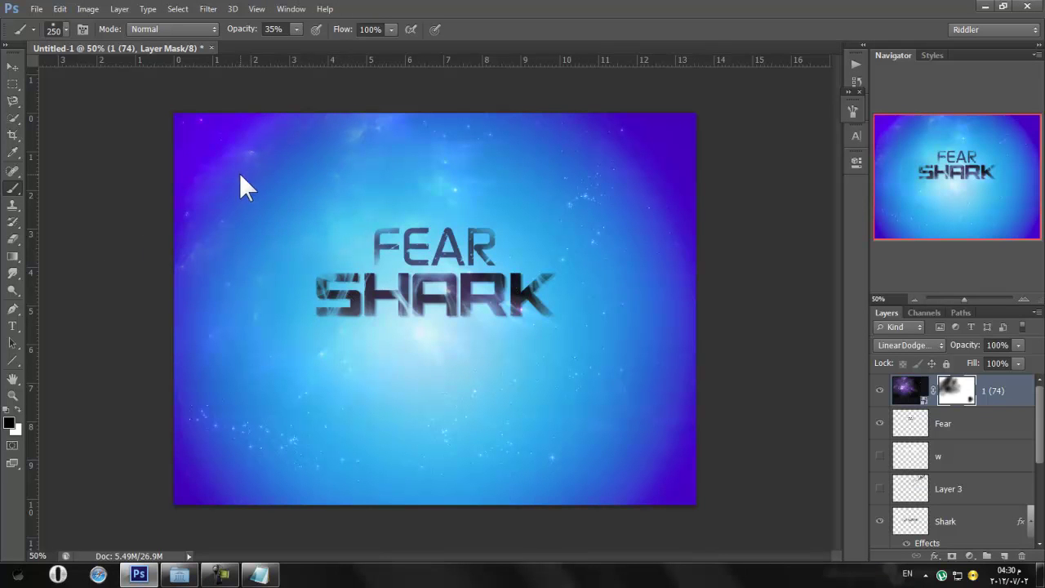
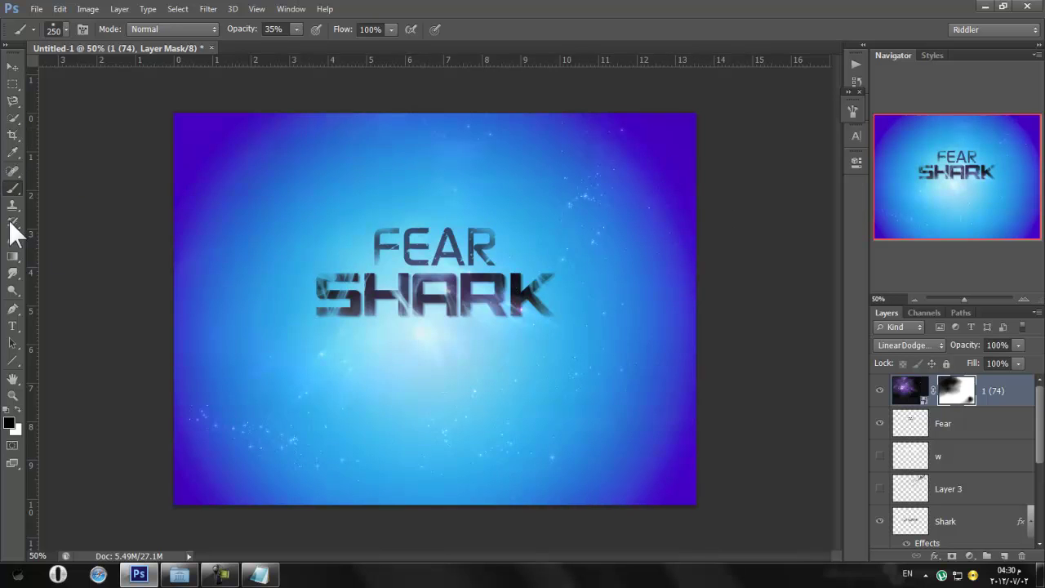
Duplicate the masked nebula layer, move the copy to the canvas's upper-left and paint black on its mask to blend it
key("ctrl+j")
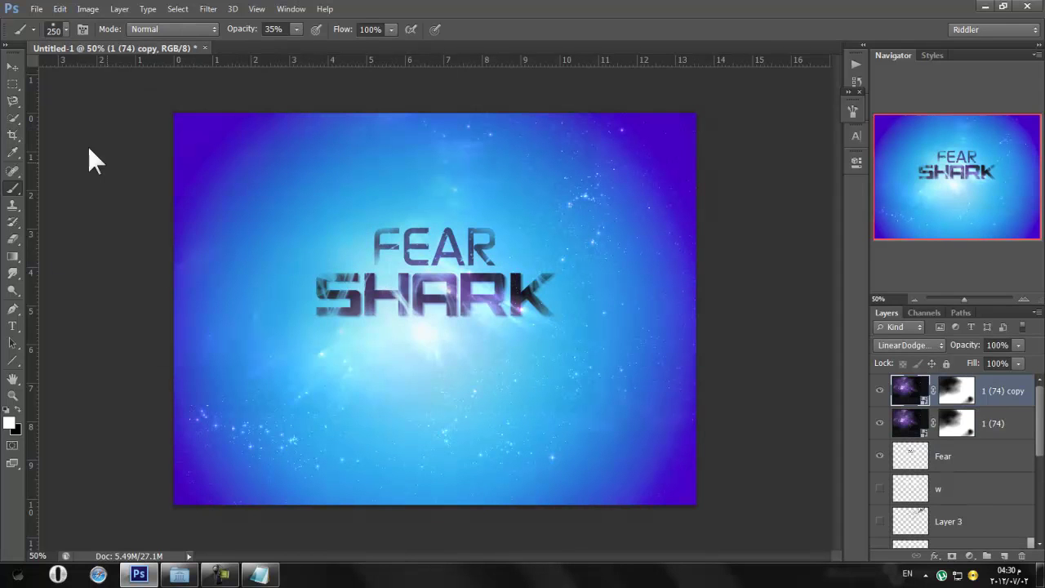
left_click(12, 67)
left_click_drag(517, 337, 262, 144)
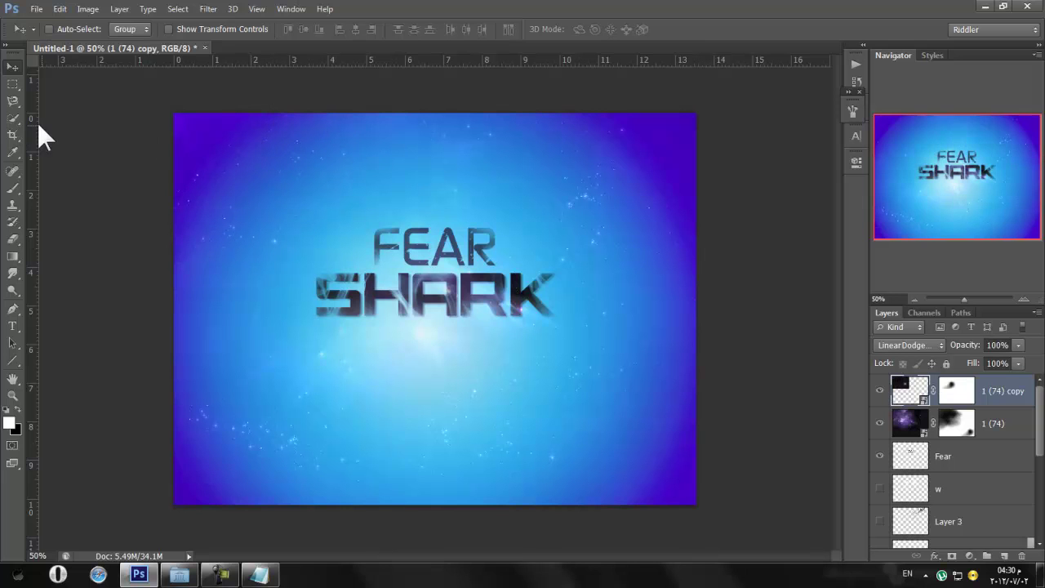
left_click(12, 187)
key("ctrl+backslash")
key("x")
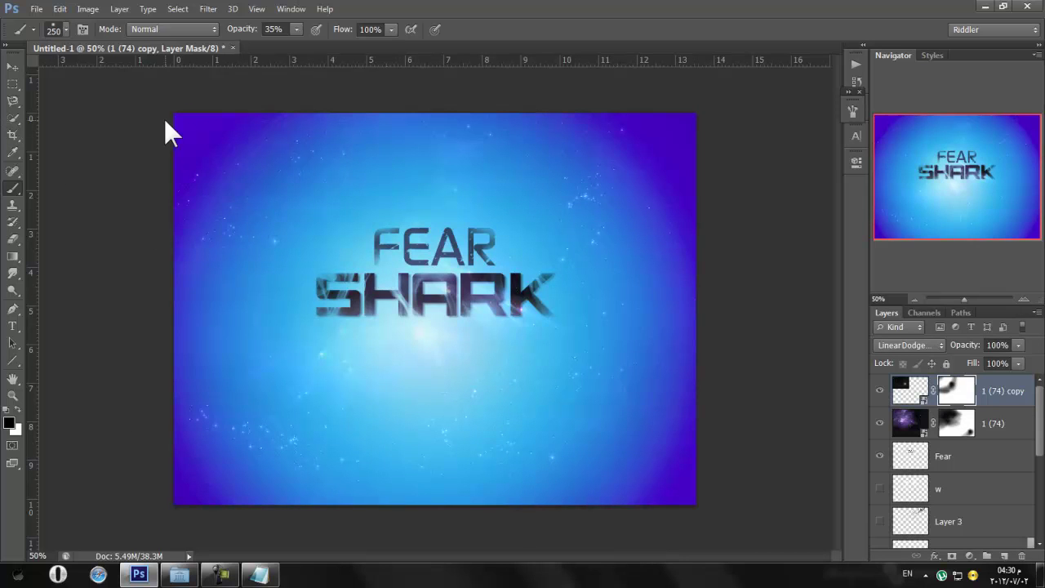
Duplicate the nebula copy again, shift the duplicate down along the canvas's left edge and set the brush to 300 px
key("ctrl+j")
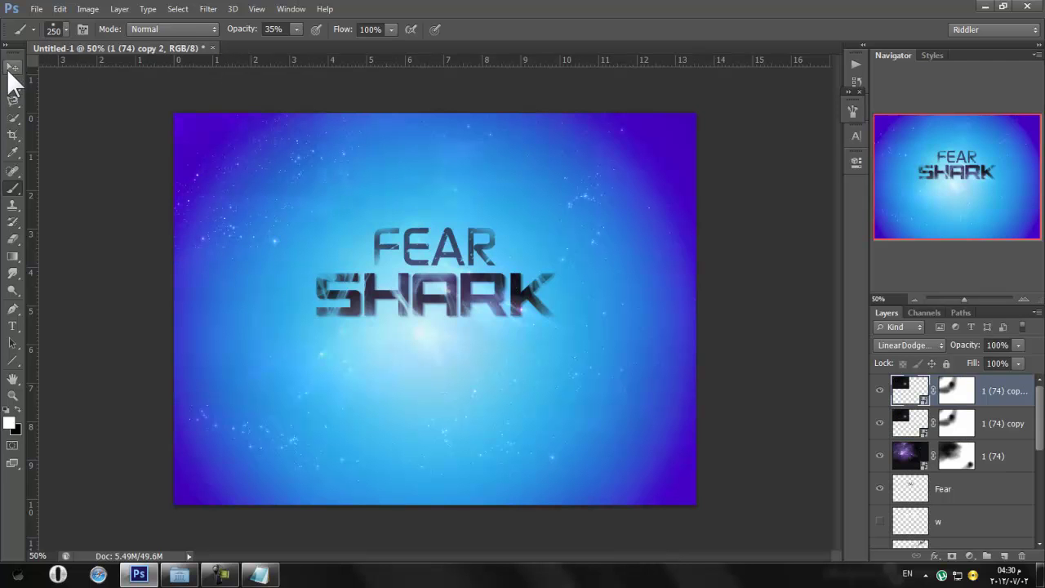
left_click(12, 66)
mouse_move(267, 257)
left_mouse_down()
mouse_move(171, 356)
mouse_move(174, 411)
left_mouse_up()
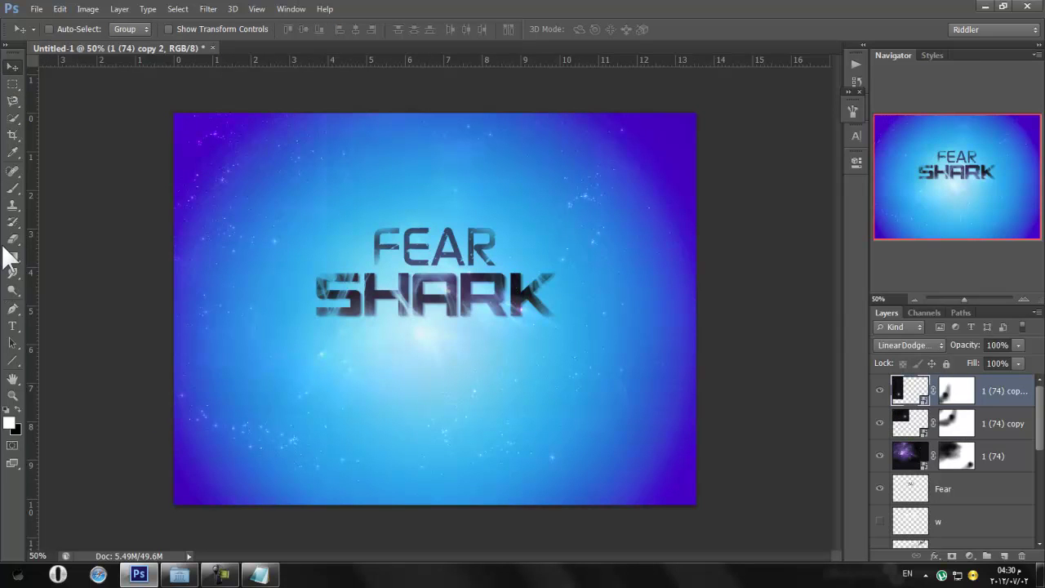
left_click(12, 189)
key("bracketright")
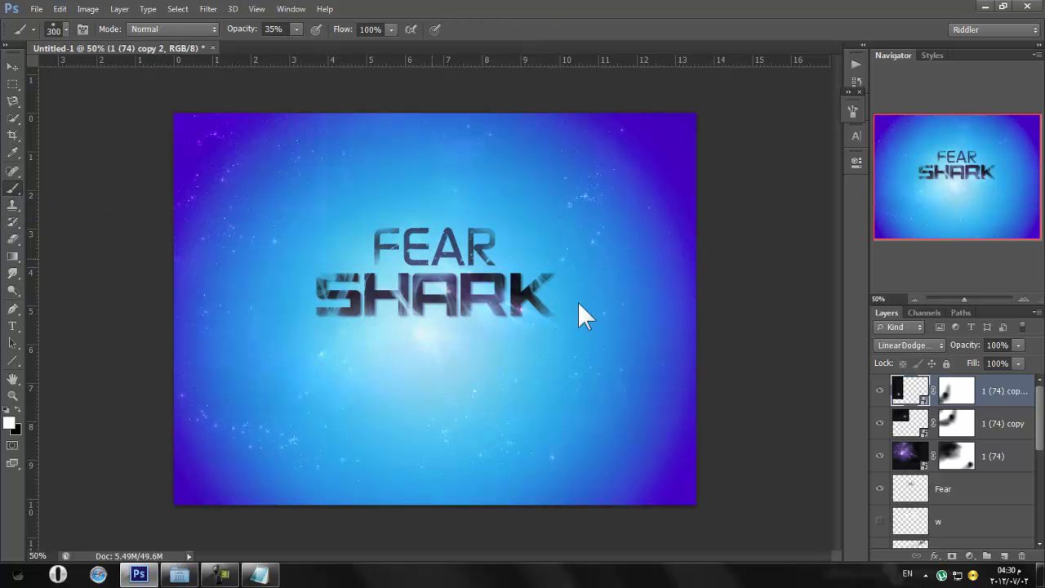
Paint black on the second nebula copy's mask with a 700 px brush to fade its stars and visible edges
left_click(965, 400)
key("x")
key("bracketright")
key("bracketleft")
key("bracketleft")
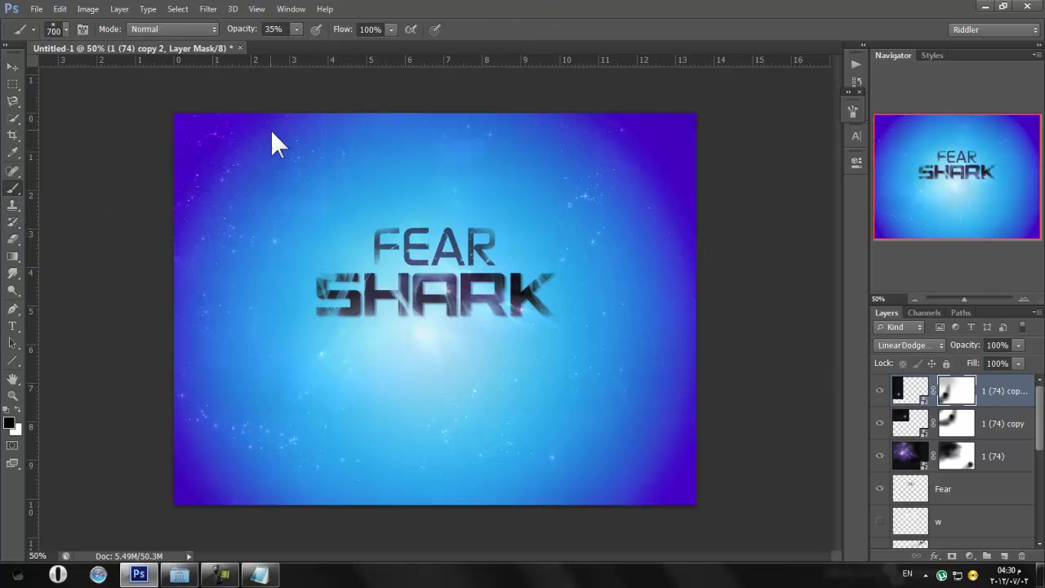
left_click_drag(364, 155, 112, 180)
mouse_move(345, 162)
left_mouse_down()
mouse_move(390, 344)
mouse_move(389, 435)
mouse_move(455, 415)
left_mouse_up()
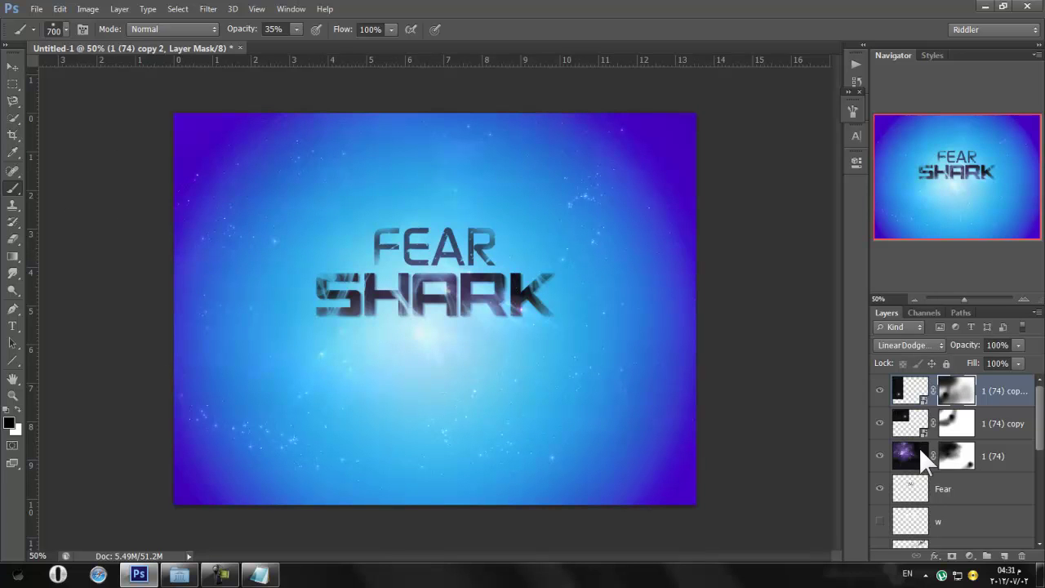
Dab black on the original 1 (74) layer's mask over the lettering with a 400 px brush at 1% opacity
left_click(956, 455)
key("bracketleft")
key("bracketleft")
key("bracketleft")
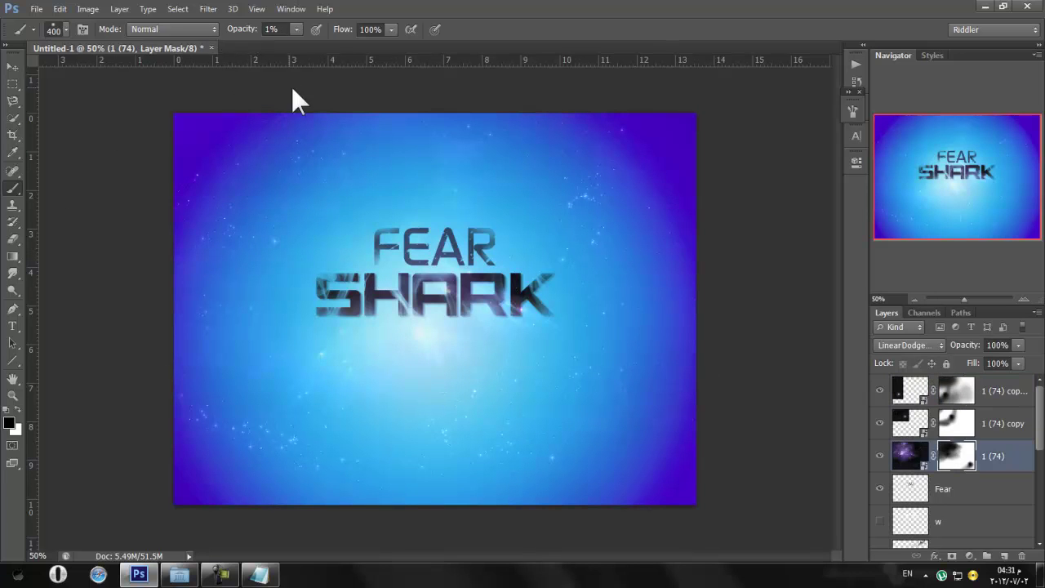
key("Return")
left_click(514, 299)
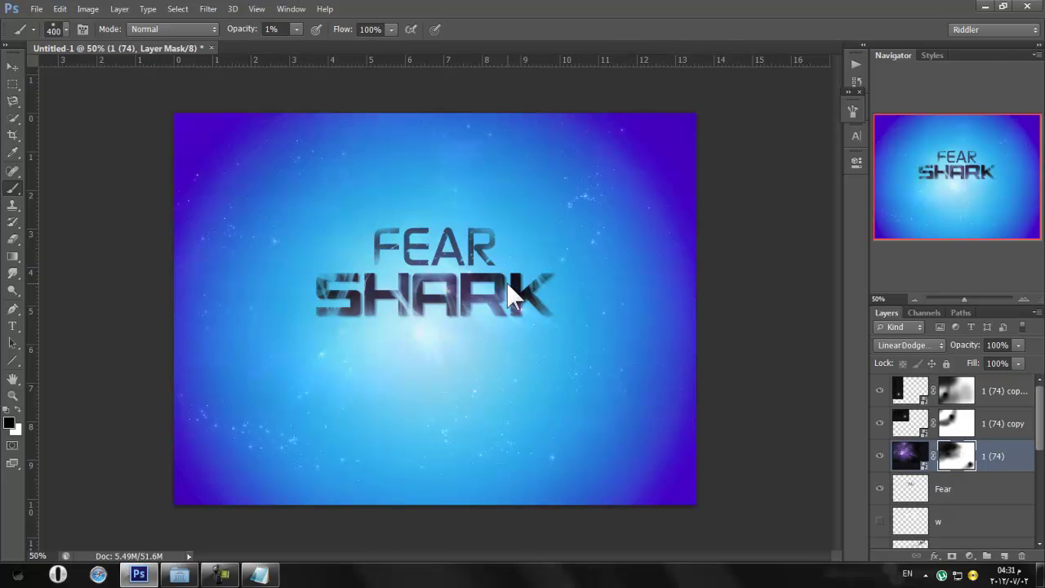
Toggle the original nebula layer to compare, and mask out its glow around the lettering with a 250 px brush at 26% opacity
left_click(1003, 389)
left_click(1002, 451, "shift")
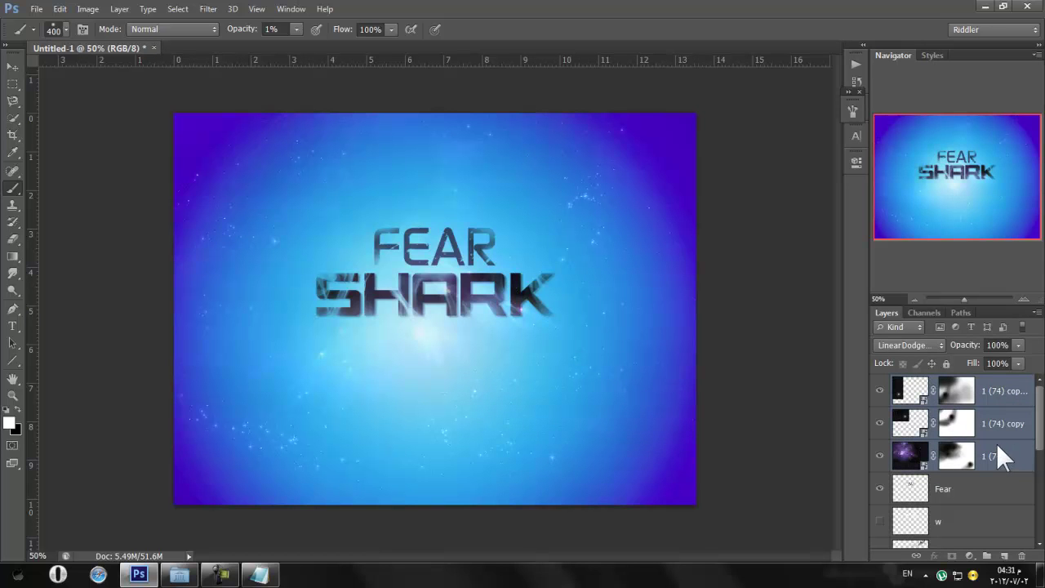
left_click(879, 456)
left_click(879, 456)
left_click(957, 455)
left_click(872, 454)
left_click(872, 454)
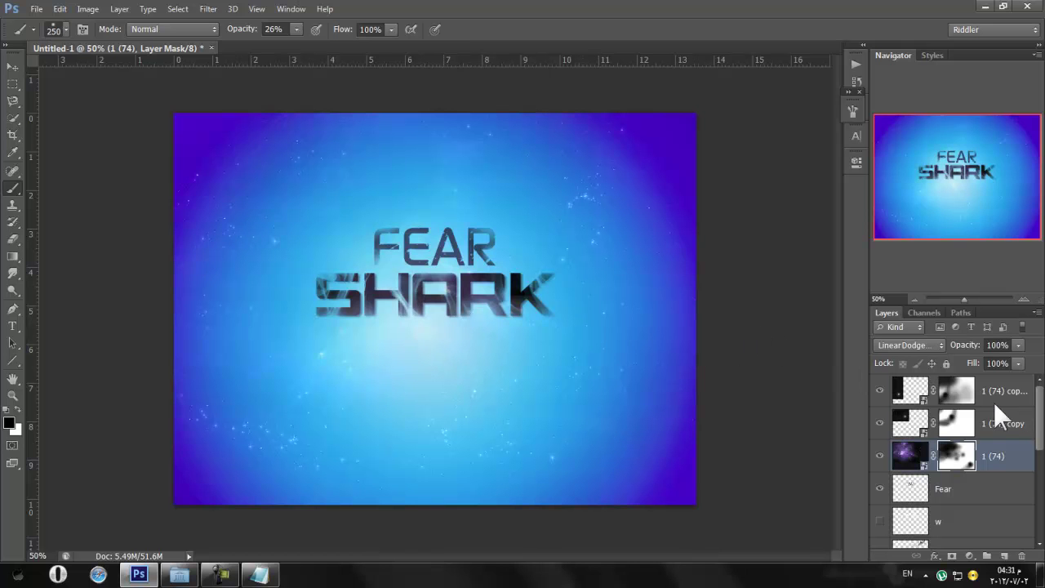
Try to merge the three nebula layers into one layer
left_click(1021, 414, "shift")
left_click(1021, 398, "shift")
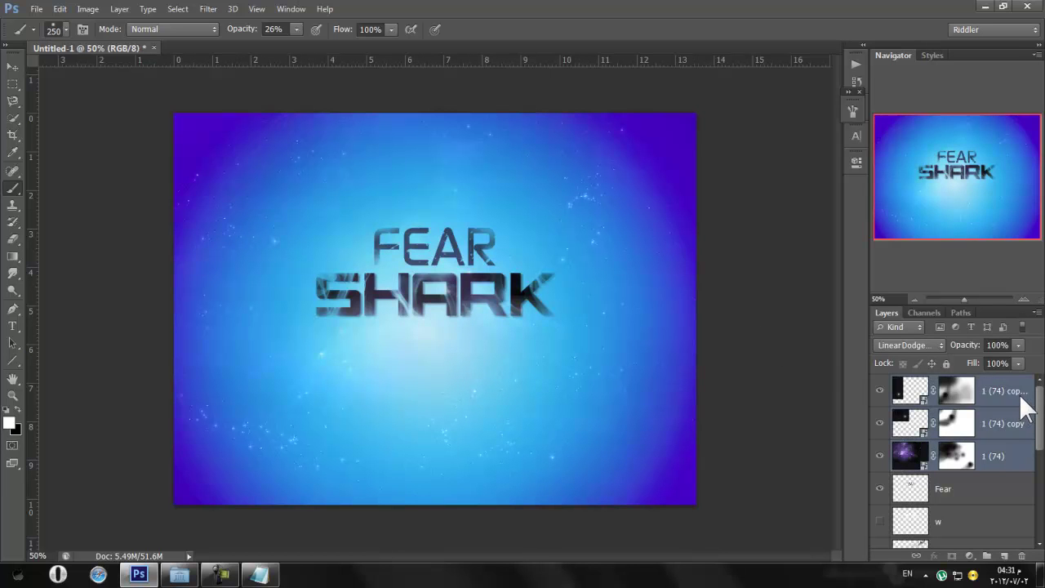
right_click(1020, 400)
left_click(927, 353)
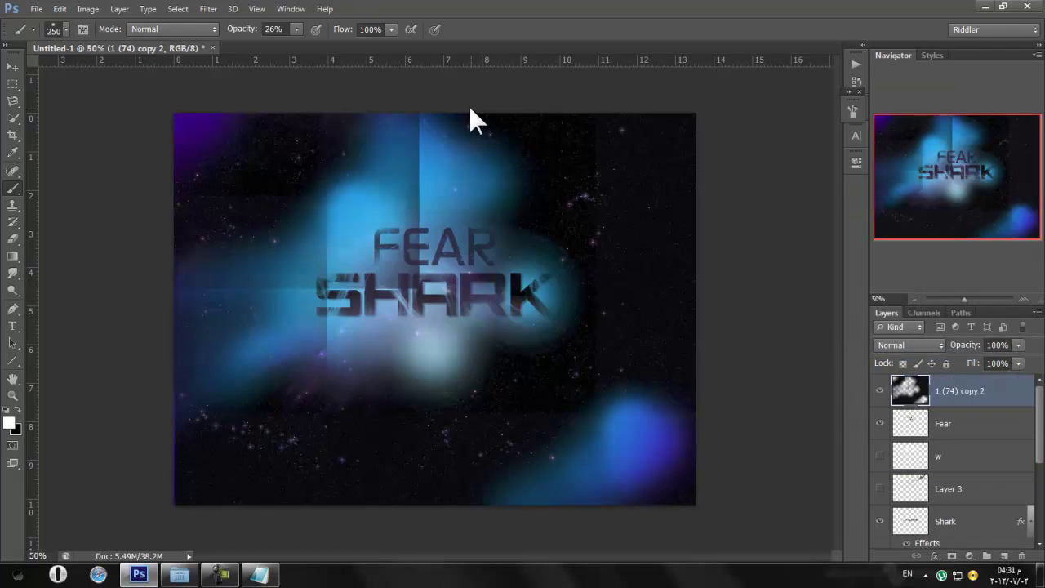
key("ctrl+z")
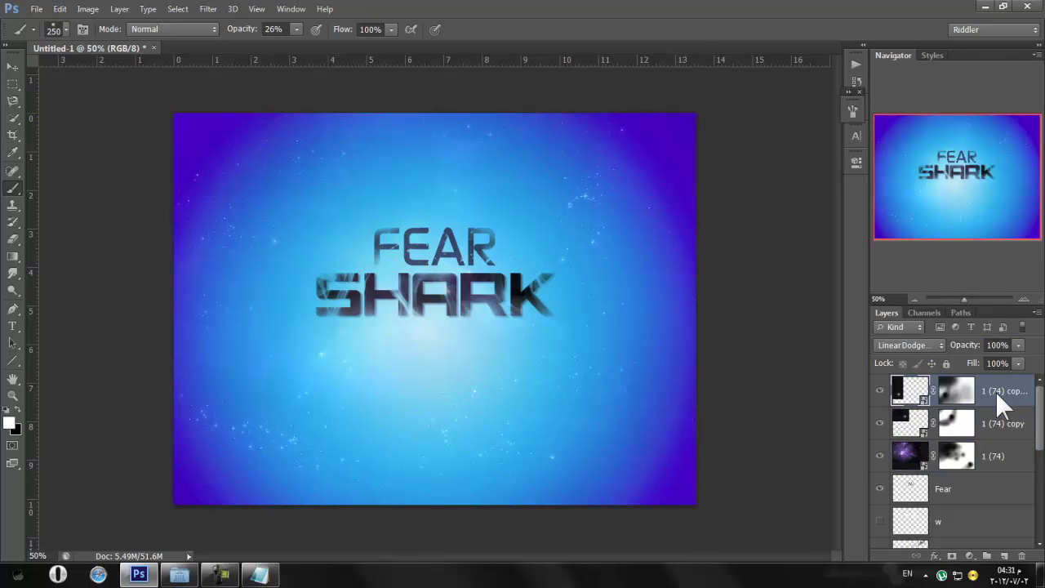
left_click(991, 398)
right_click(961, 395)
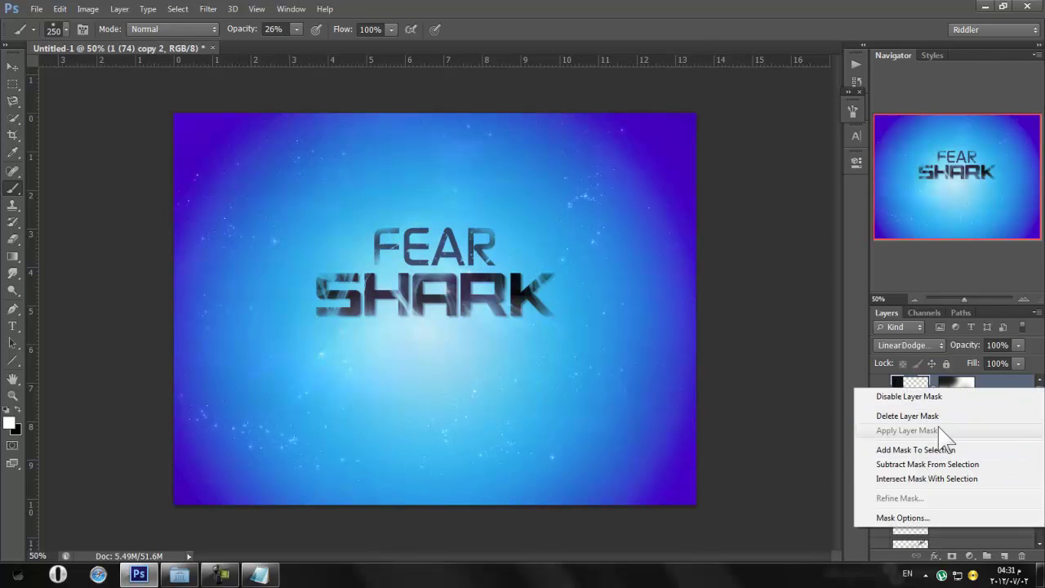
left_click(966, 394)
left_click(963, 391)
right_click(961, 391)
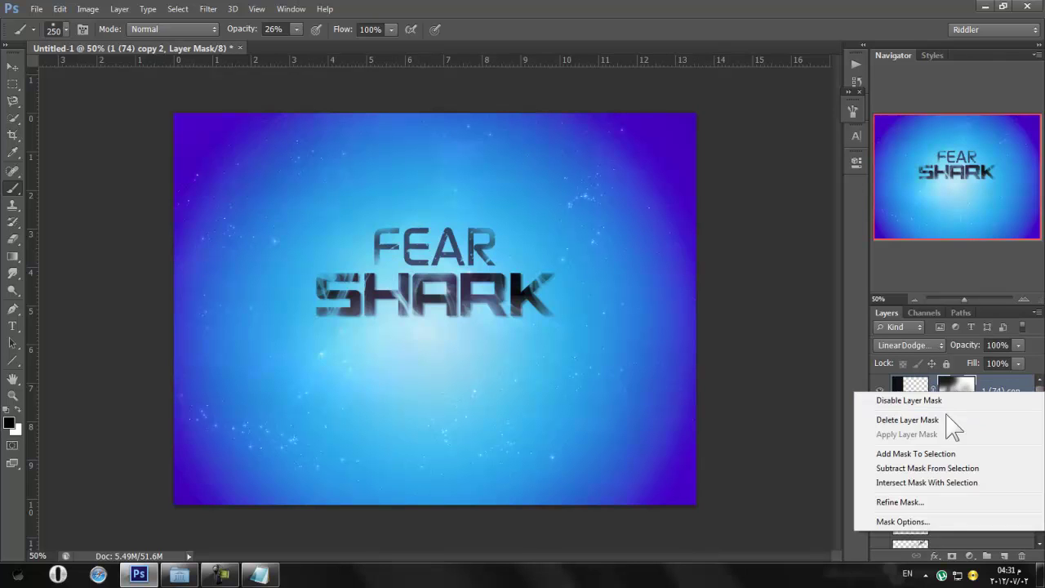
left_click(992, 385)
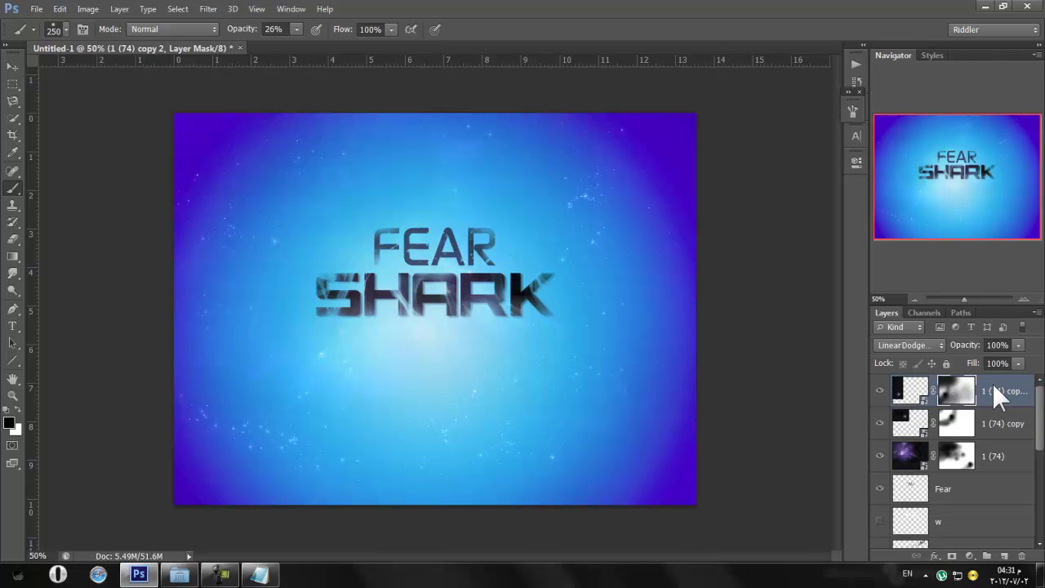
Apply a Gaussian Blur with a 2.5-pixel radius to the image of the topmost nebula copy
left_click(910, 390)
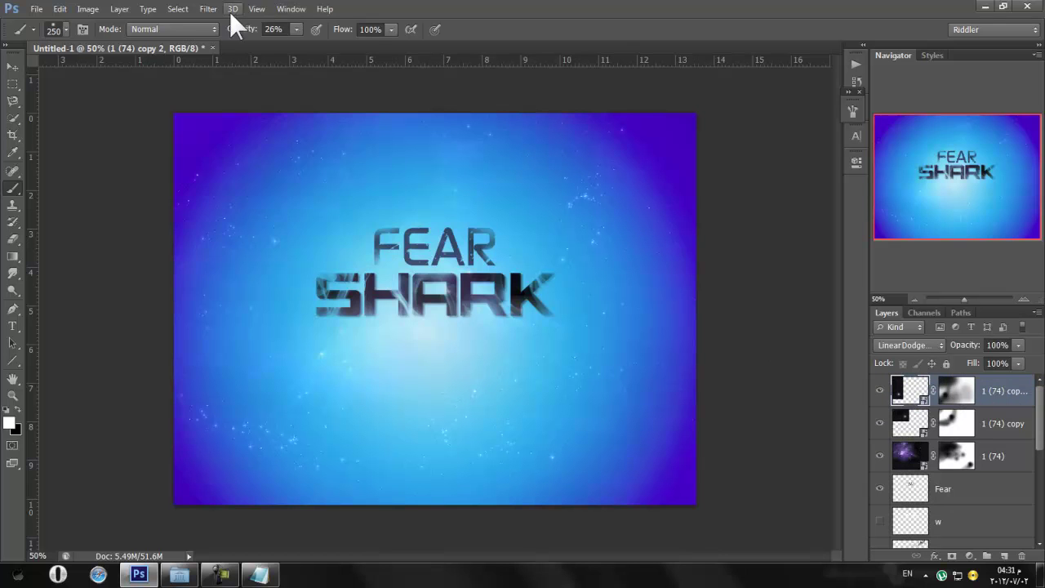
left_click(208, 9)
mouse_move(241, 142)
left_click(391, 233)
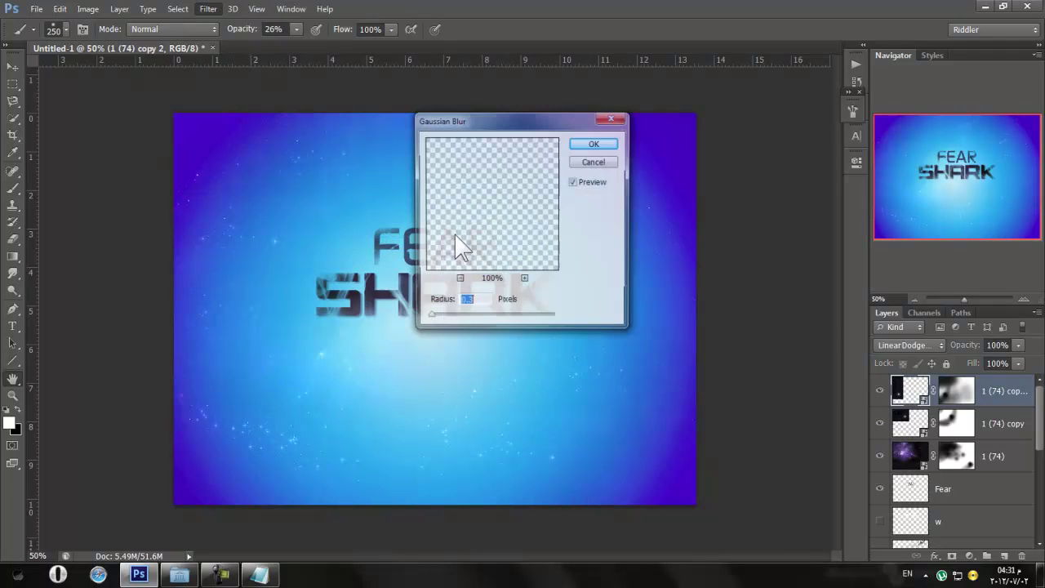
left_click_drag(443, 316, 438, 317)
left_click(595, 145)
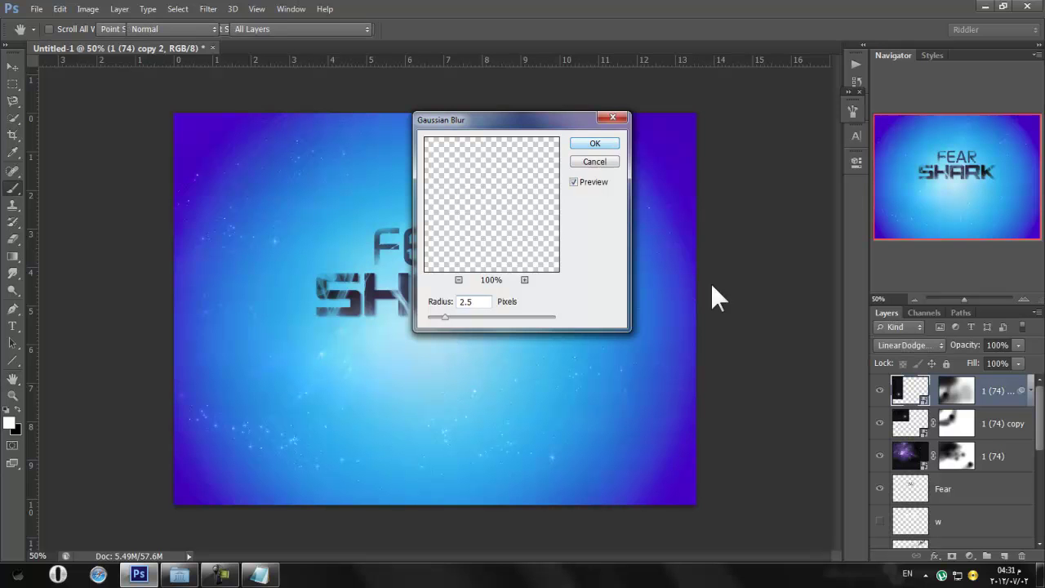
Apply the Gaussian Blur filter a second time to the same nebula copy
left_click(208, 8)
left_click(227, 24)
left_click(593, 144)
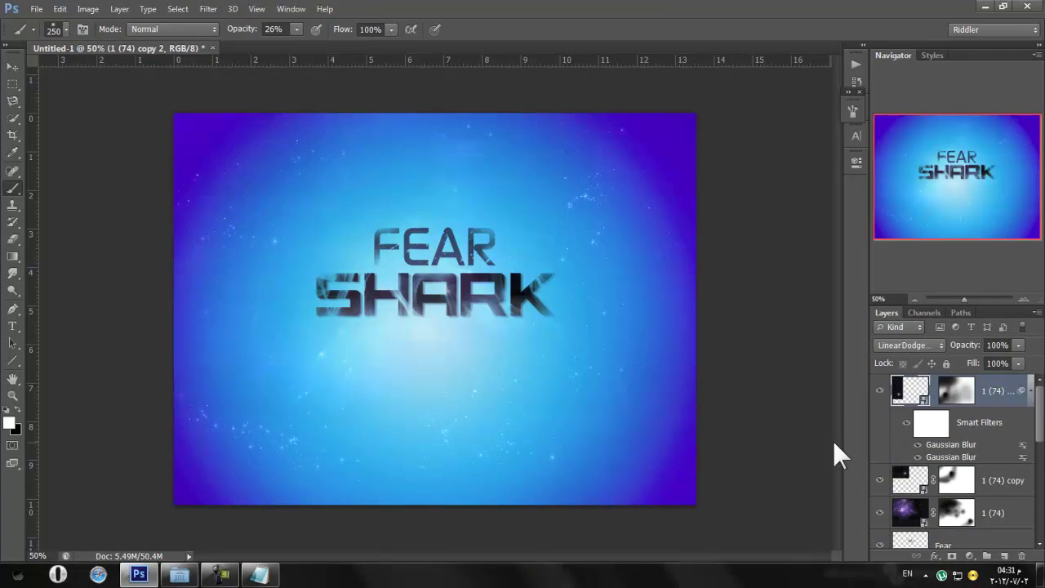
Undo the blurs on the topmost nebula copy, and apply a 2.5-pixel Gaussian Blur to the original nebula layer
key("ctrl+z")
left_click(904, 494)
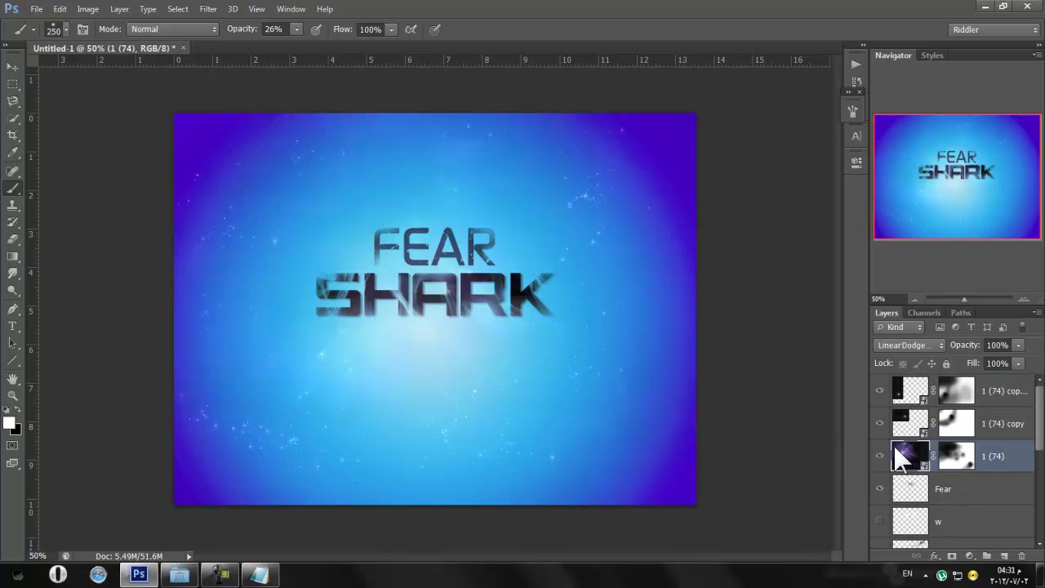
left_click(209, 9)
left_click(221, 18)
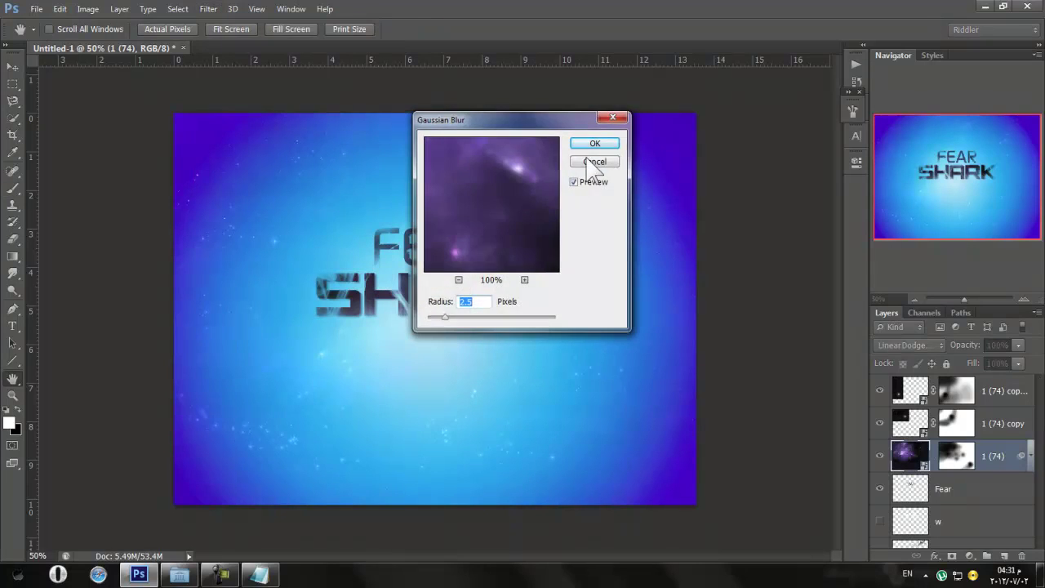
left_click(594, 145)
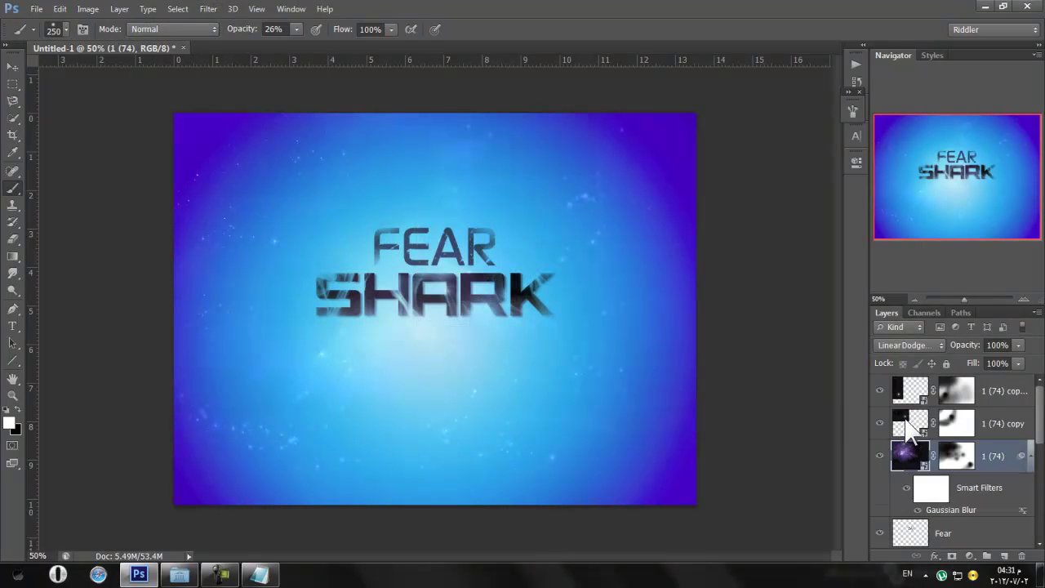
Apply a 2.5-pixel Gaussian Blur to the middle nebula copy and to the topmost nebula copy
left_click(908, 422)
left_click(209, 9)
left_click(222, 17)
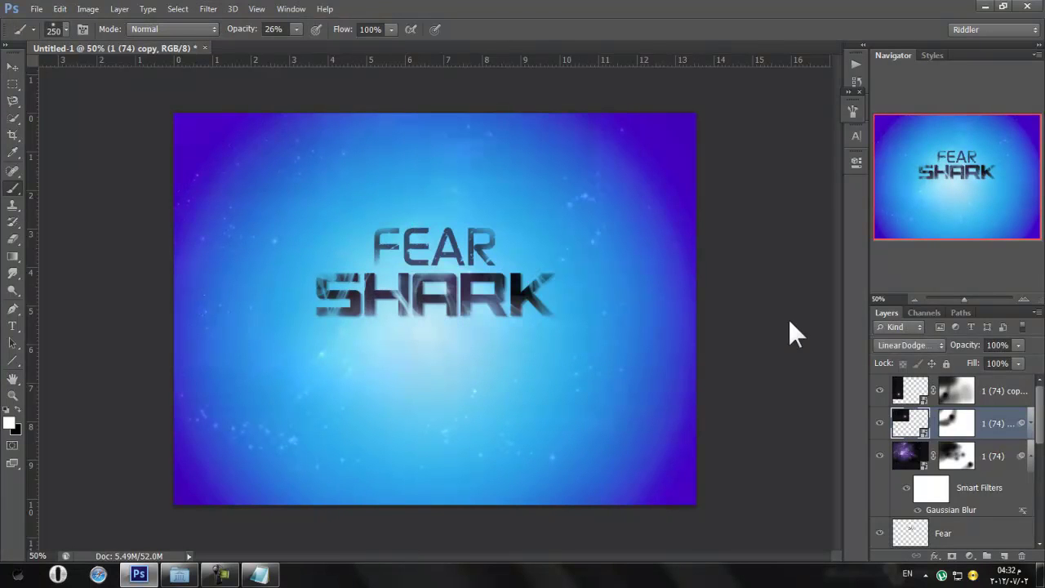
left_click(593, 145)
left_click(911, 389)
left_click(208, 9)
left_click(221, 18)
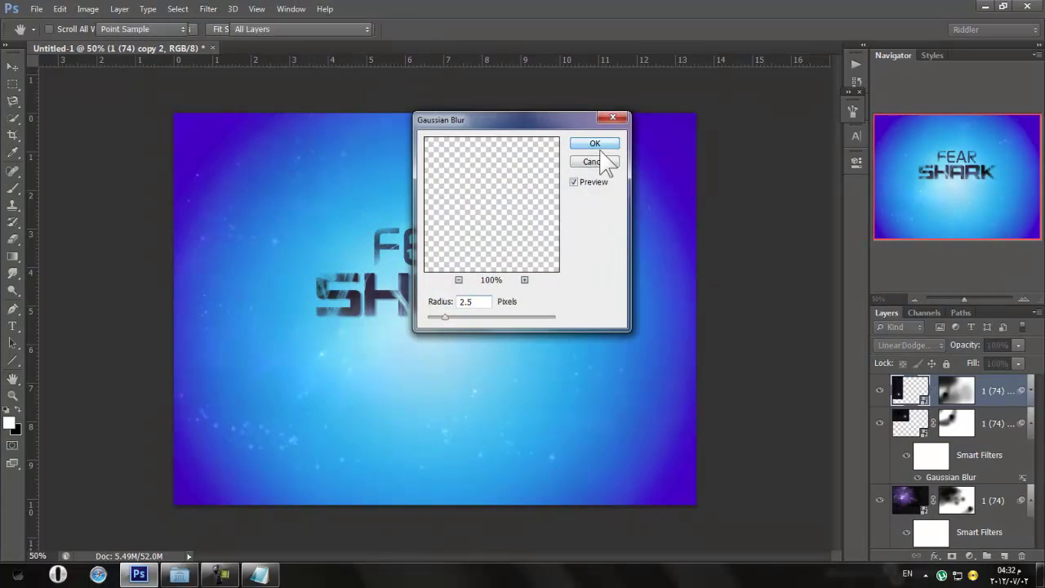
left_click(587, 144)
Set the blending mode of the original nebula layer's Gaussian Blur filter to Color Dodge
double_click(1024, 465)
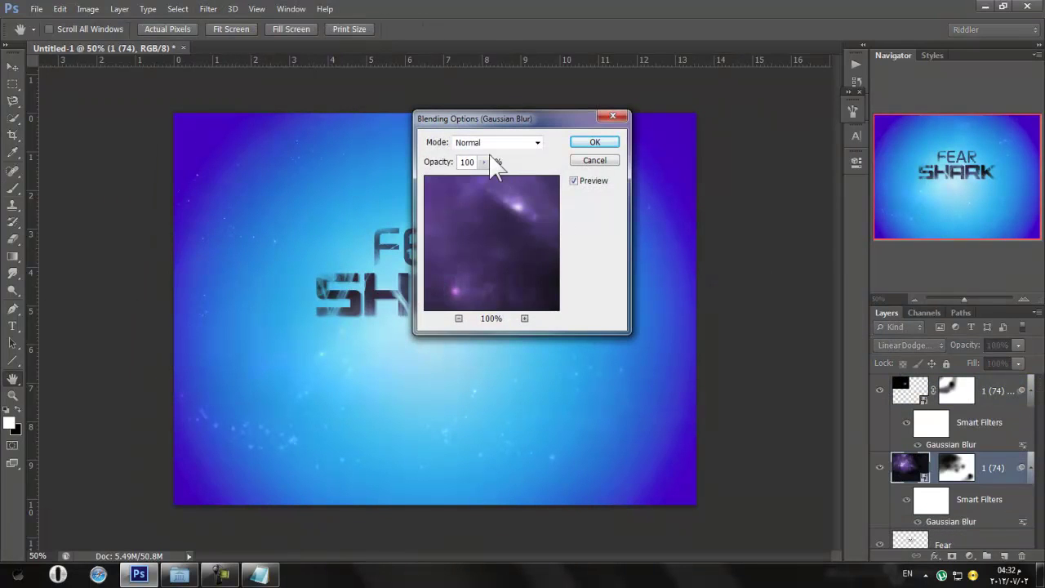
left_click(497, 144)
left_click(506, 278)
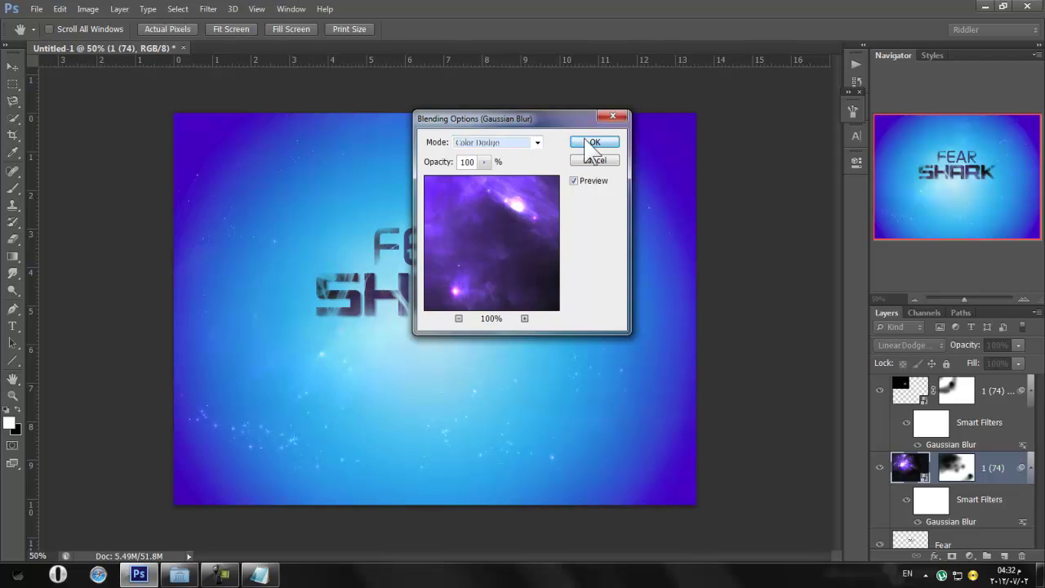
left_click(590, 149)
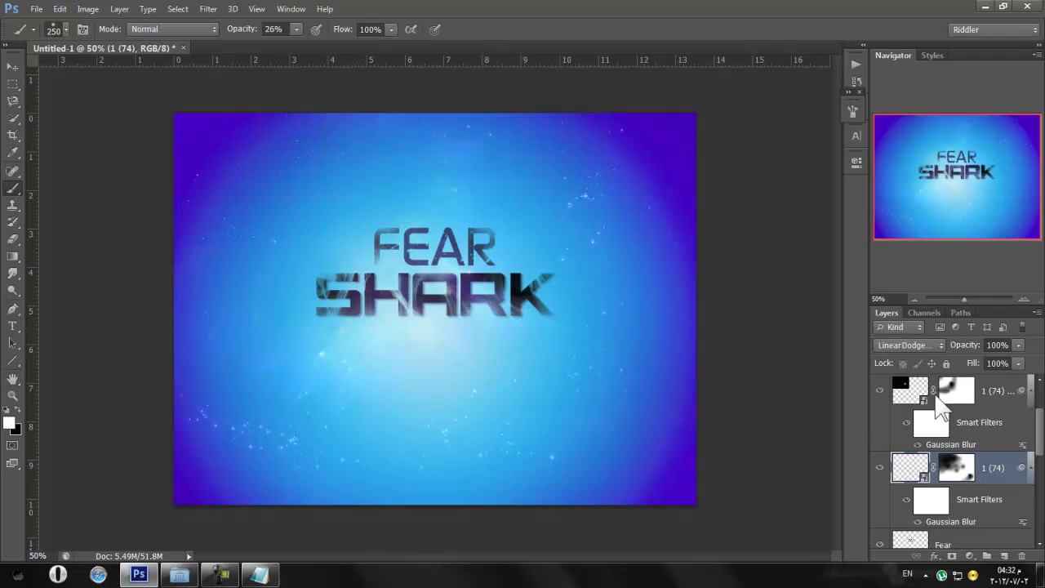
Set the Gaussian Blur filter on the middle nebula copy to the Color Dodge blending mode
double_click(1022, 444)
left_click(517, 143)
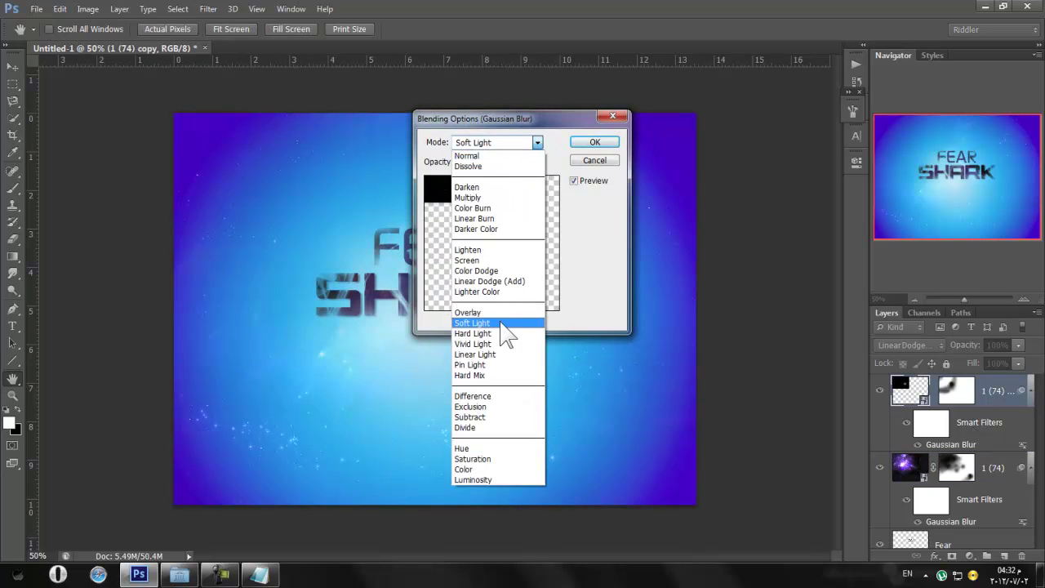
left_click(482, 271)
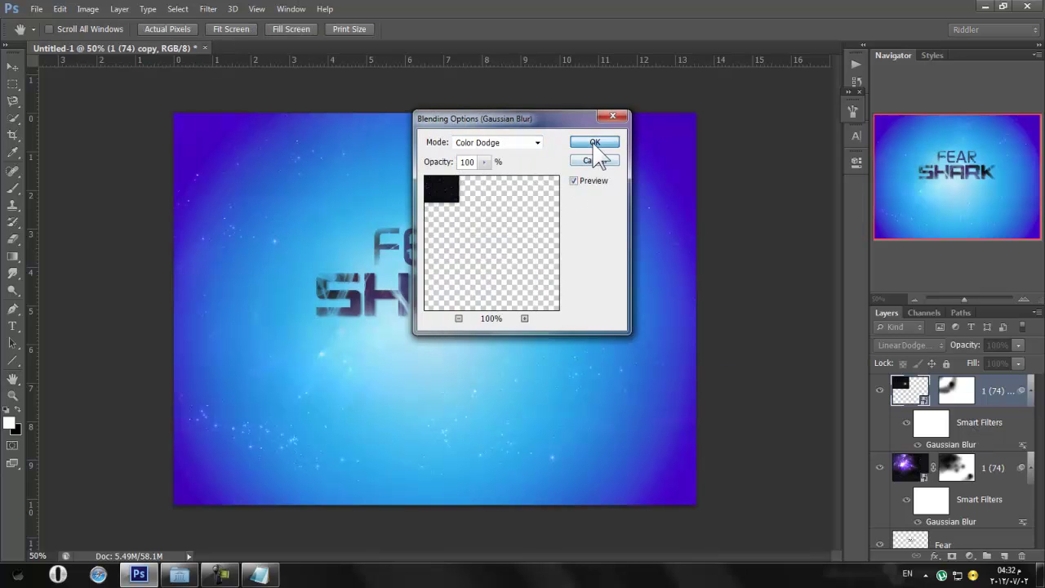
left_click(594, 143)
Set the Gaussian Blur filter on the topmost nebula copy to the Color Dodge blending mode
double_click(1022, 445)
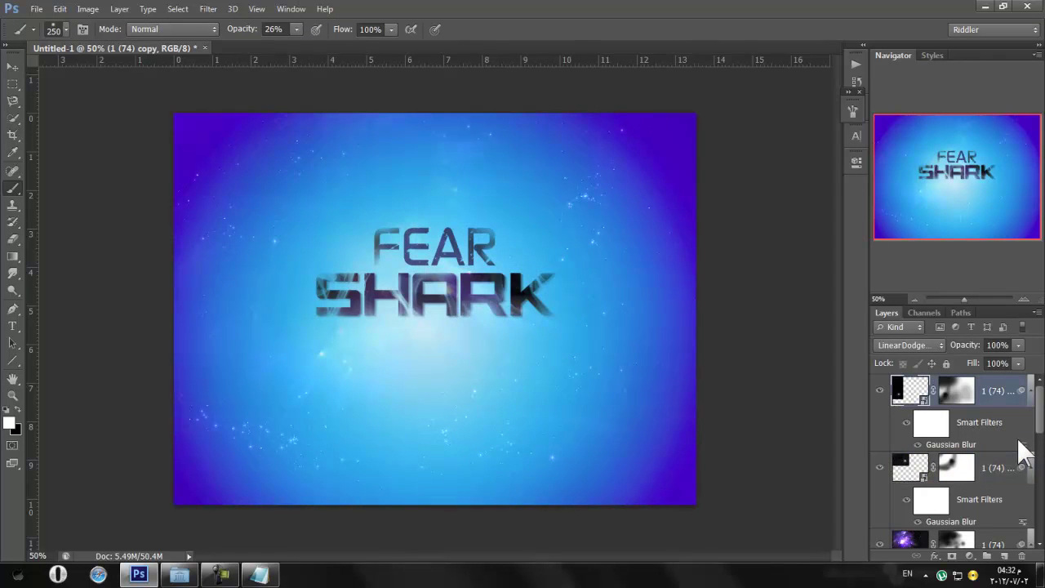
left_click(594, 163)
double_click(1022, 445)
left_click(498, 142)
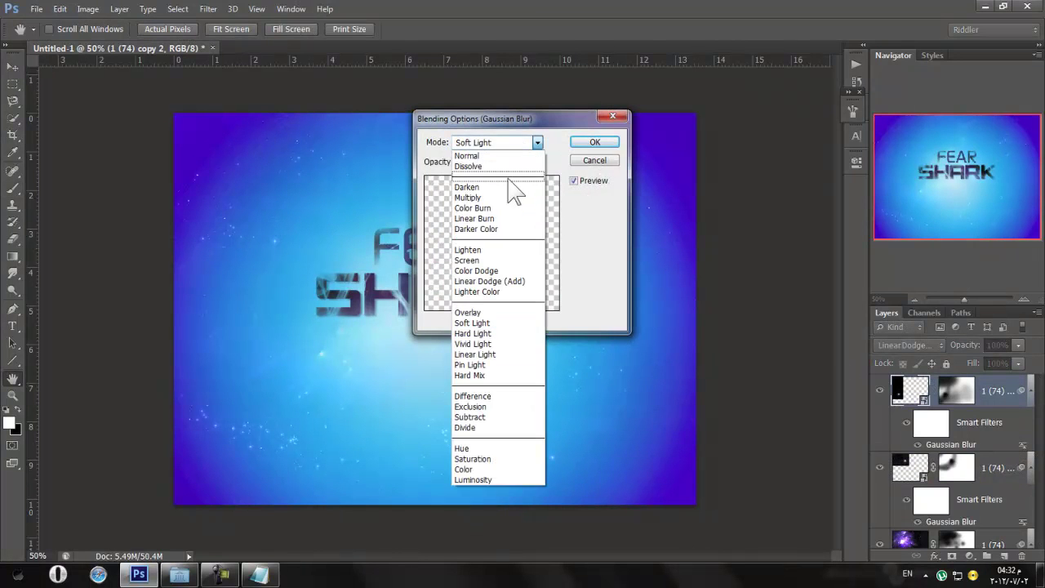
left_click(475, 270)
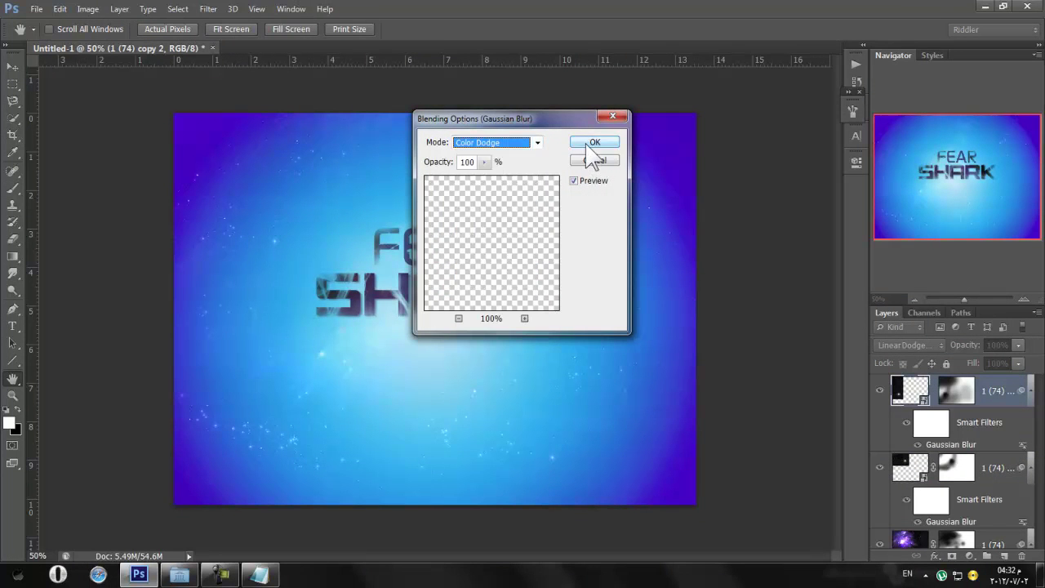
left_click(594, 142)
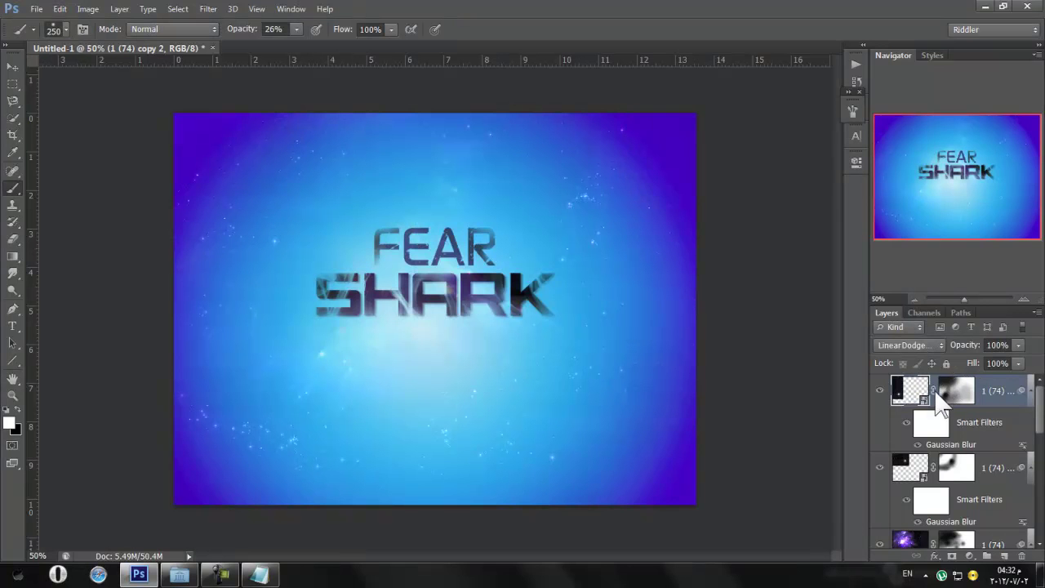
Collapse the smart filter lists of all three nebula layers
left_click(889, 392)
left_click(1030, 390)
left_click(1030, 423)
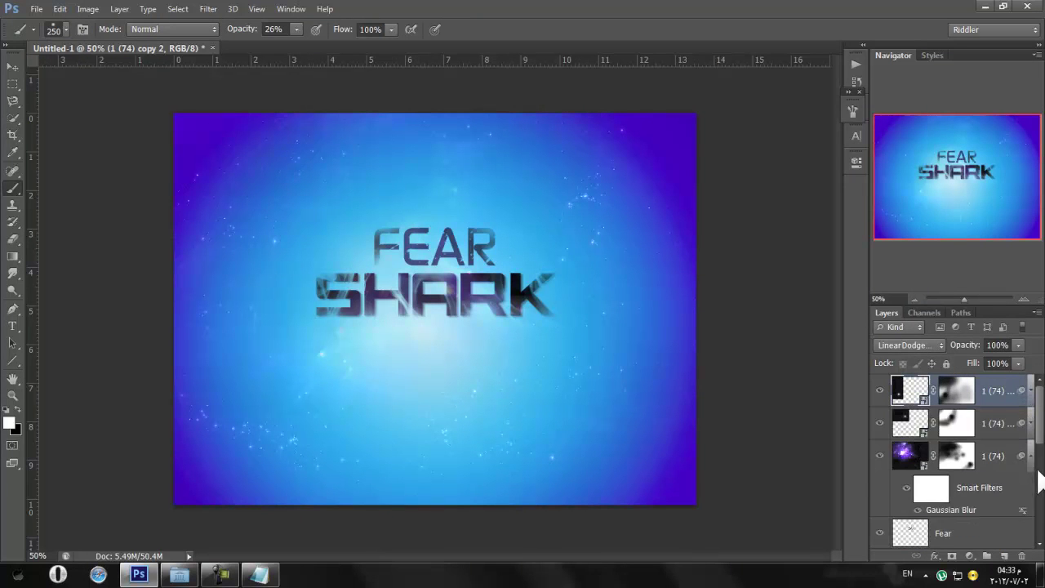
left_click(1030, 457)
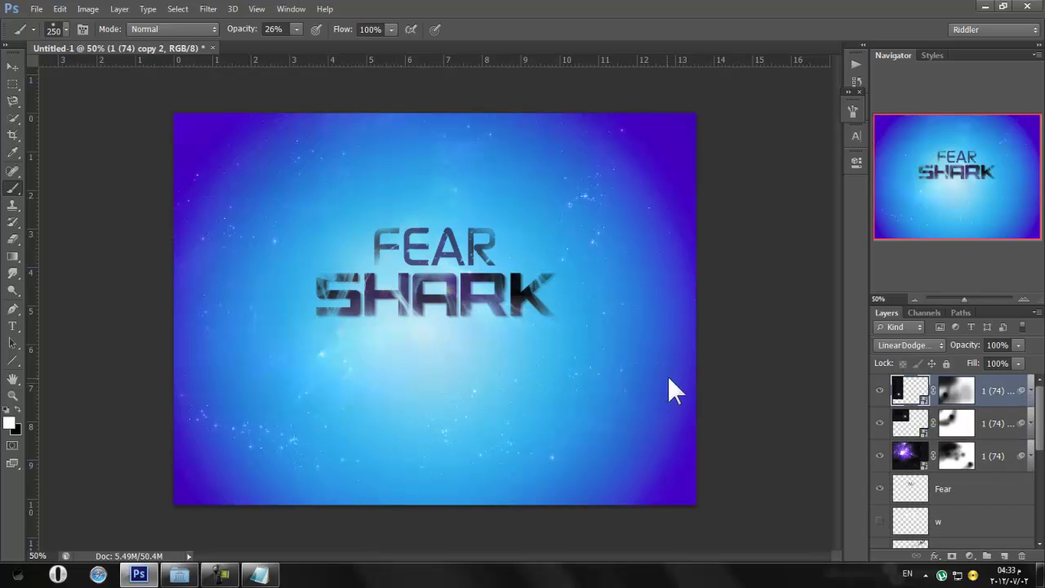
Paint black on the original nebula layer's mask over the SHARK lettering, and toggle the layer's visibility to compare
left_click(879, 456)
left_click(957, 455)
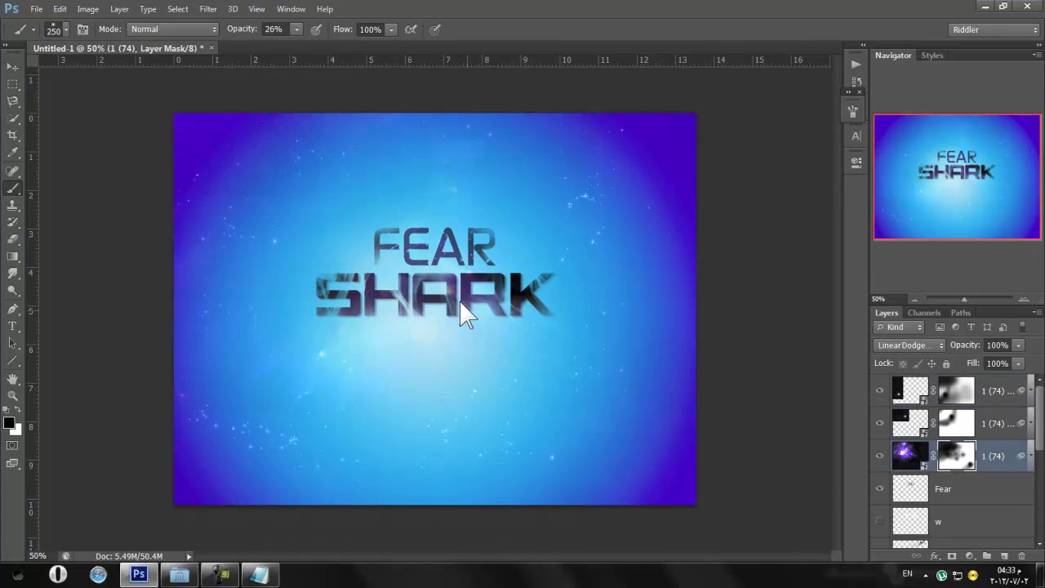
mouse_move(449, 290)
left_mouse_down()
mouse_move(483, 300)
mouse_move(367, 310)
left_mouse_up()
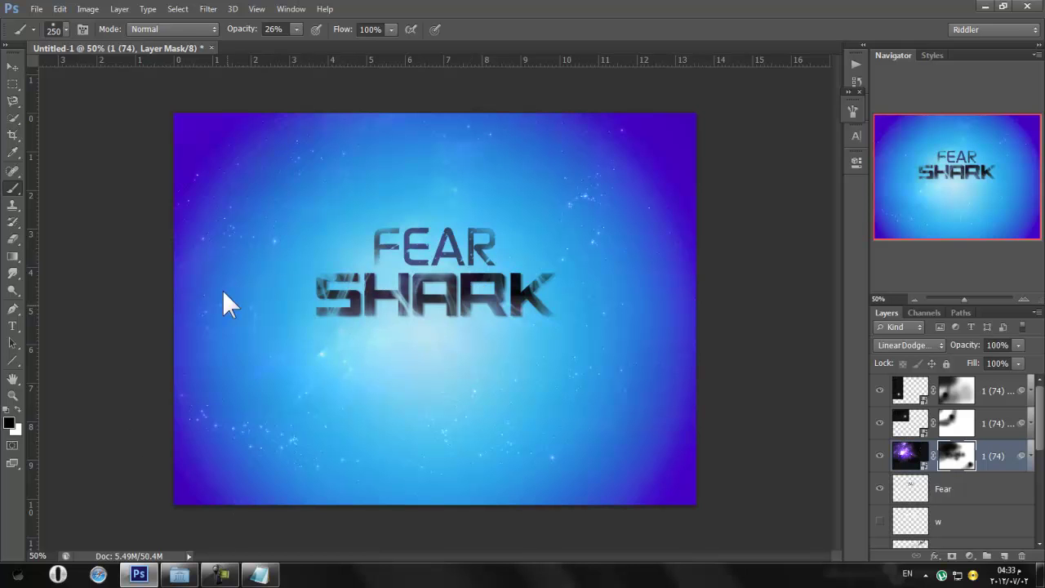
left_click(882, 446)
left_click(882, 446)
left_click(866, 418)
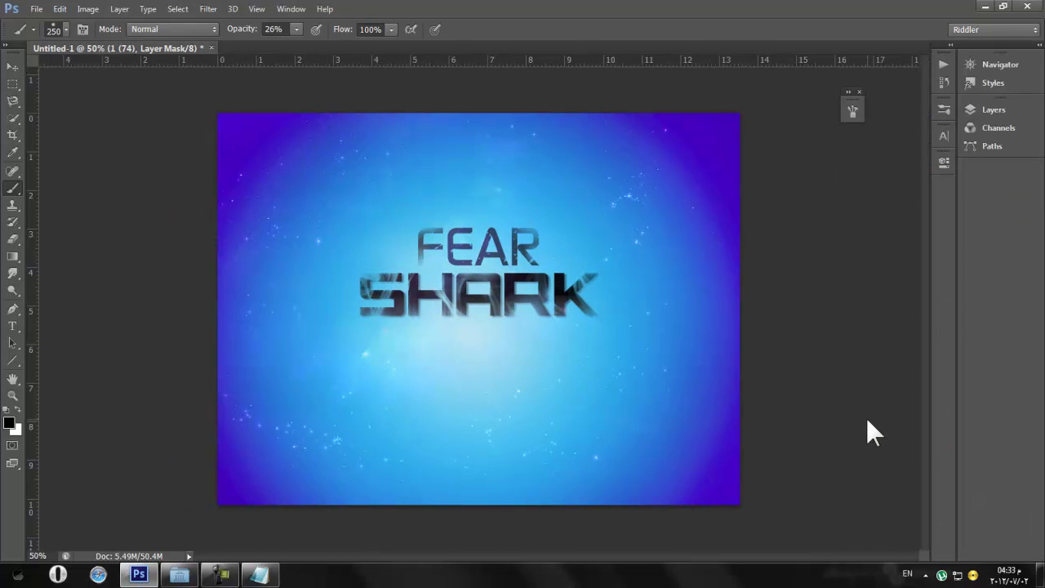
left_click(978, 44)
Select the topmost nebula copy, and open animal-shark_00214909.jpg from the Download folder as a separate Photoshop document
left_click(998, 385)
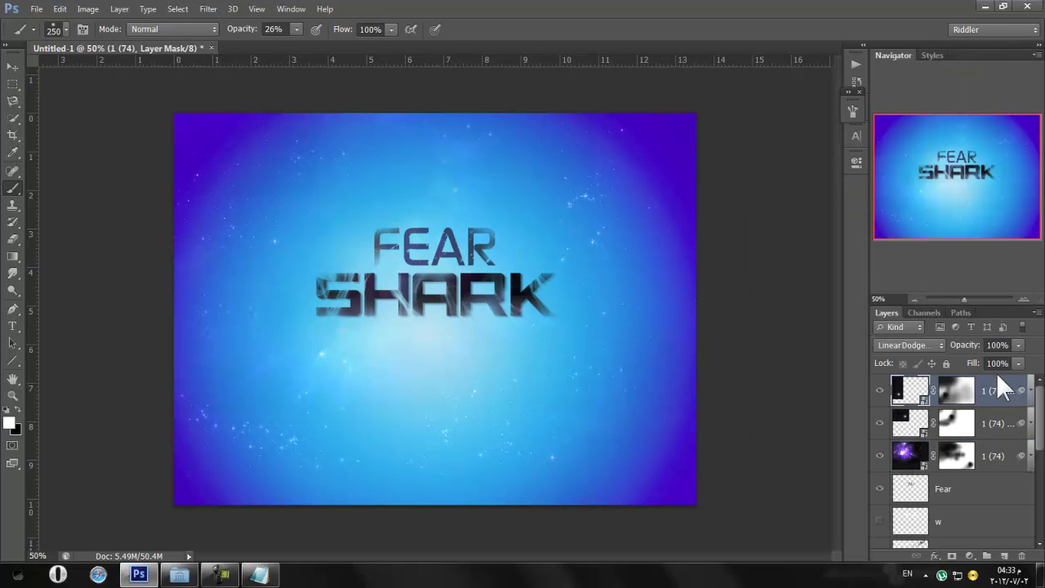
left_click(173, 576)
left_click(449, 276)
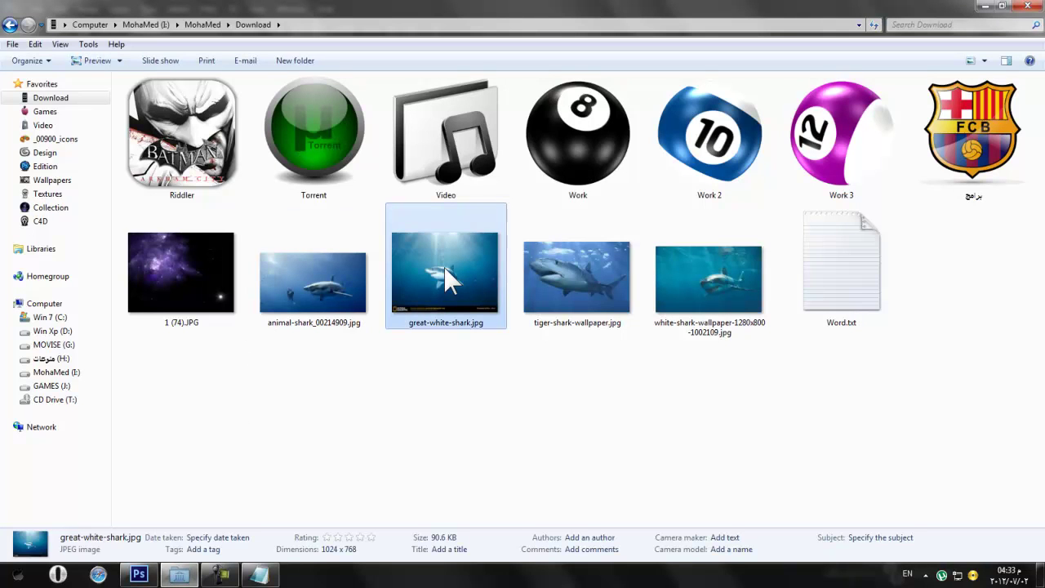
left_click_drag(333, 296, 321, 53)
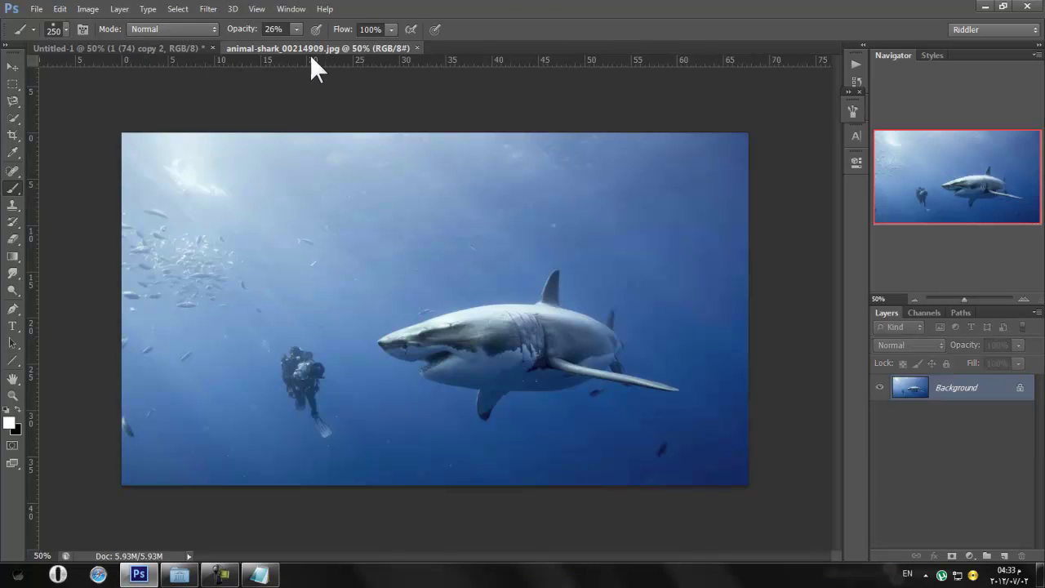
Convert the shark photo's locked background into a regular layer named Layer 0
left_click_drag(964, 298, 967, 365)
double_click(966, 396)
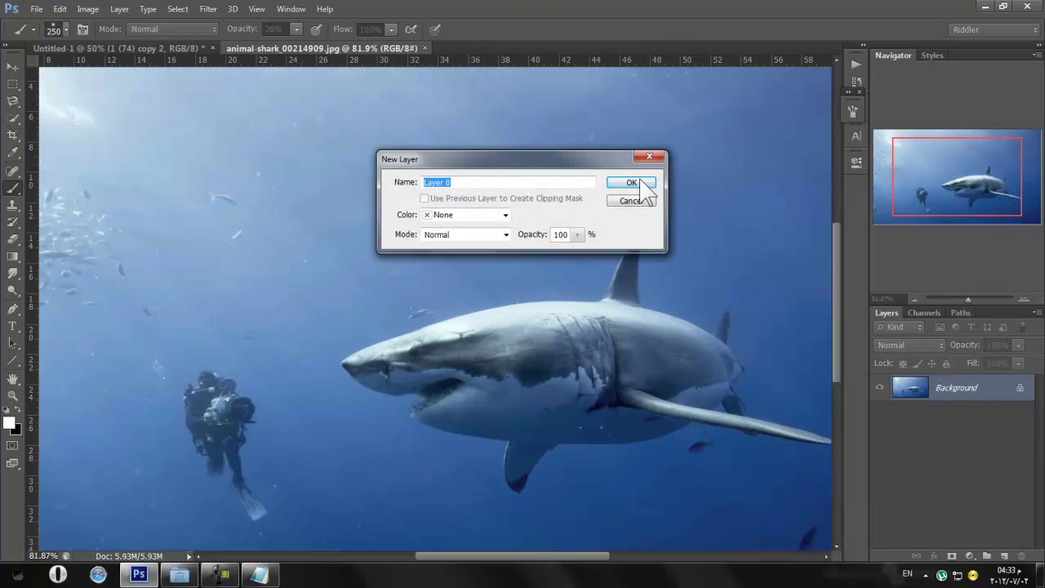
left_click(633, 181)
Trace a closed path around the whole shark with the Pen tool and convert it into a selection
scroll(447, 214, "up", 2)
scroll(447, 210, "up", 1)
left_click(13, 308)
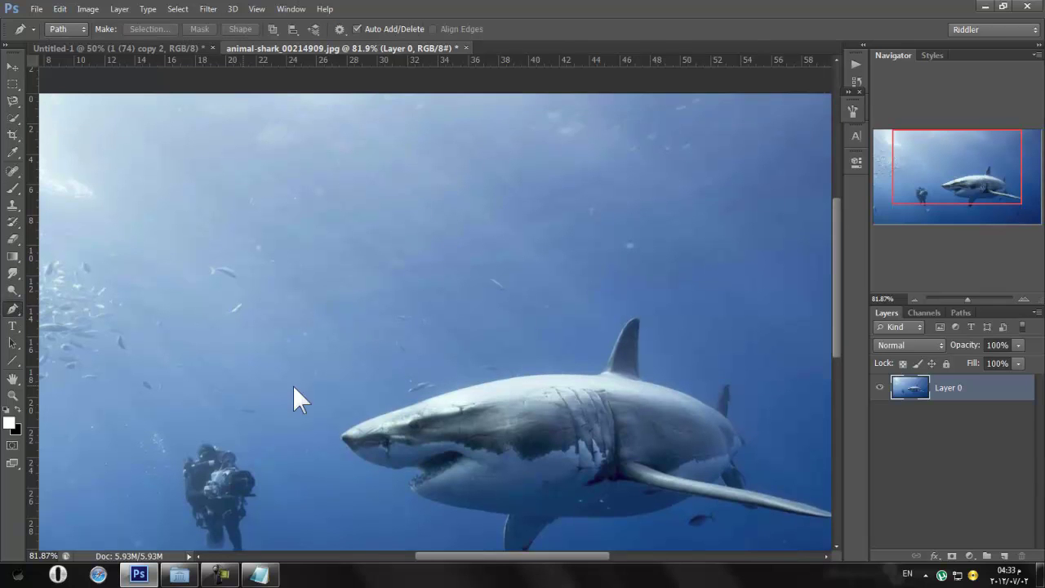
scroll(438, 391, "down", 2)
left_click(463, 476)
left_click_drag(504, 463, 598, 471)
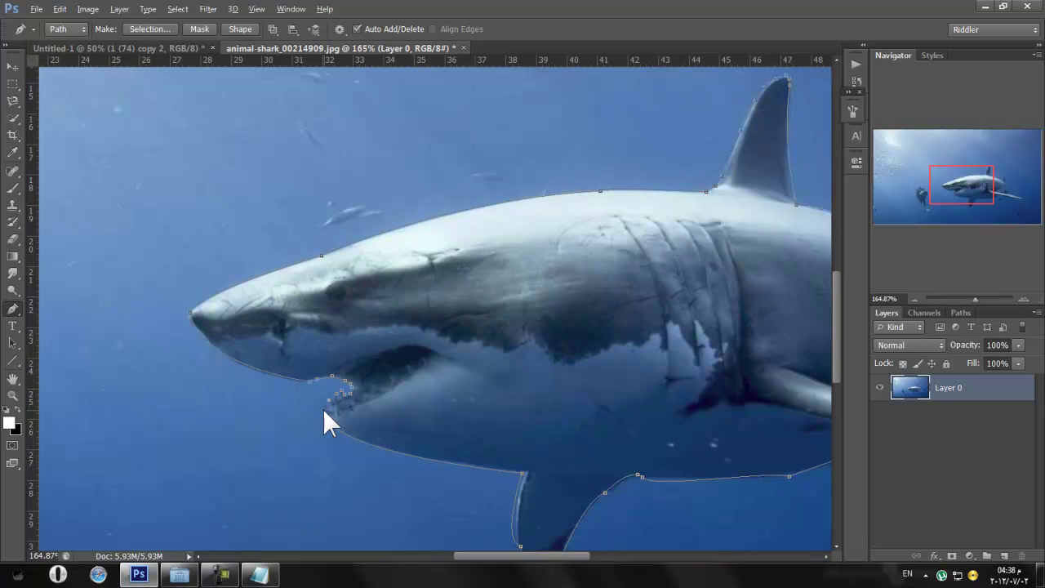
left_click(325, 414)
key("ctrl+Return")
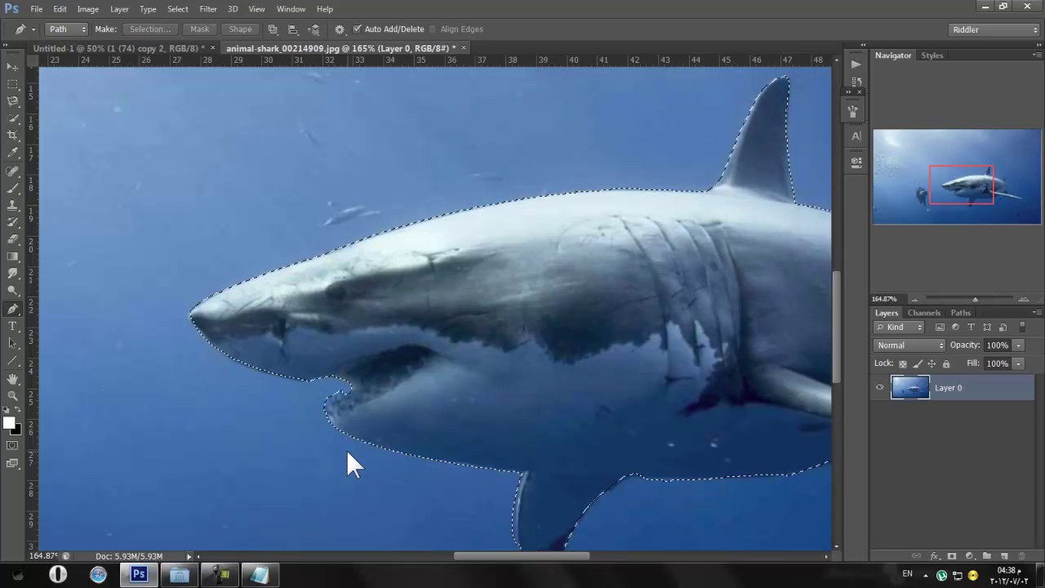
Copy the selected shark onto its own layer and move that cutout into the Untitled-1 document below the lettering
right_click(547, 386)
left_click(12, 84)
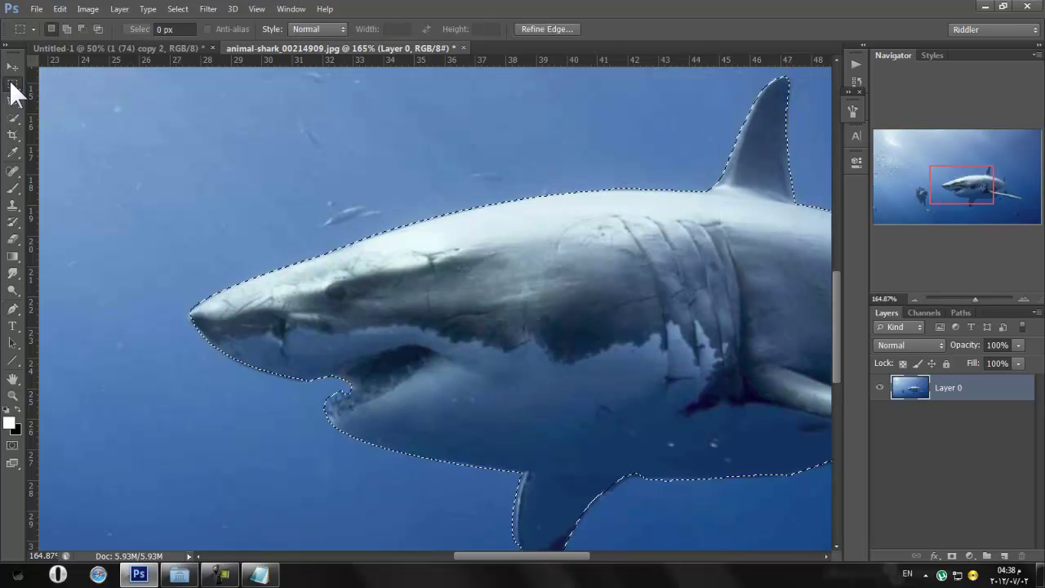
right_click(471, 249)
left_click(518, 352)
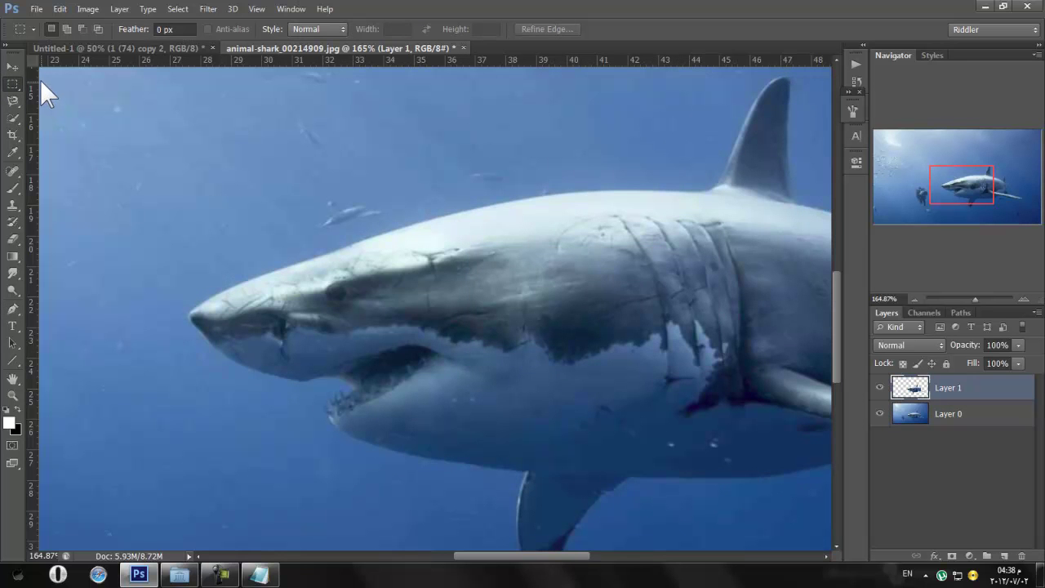
left_click(12, 66)
left_click_drag(415, 270, 505, 418)
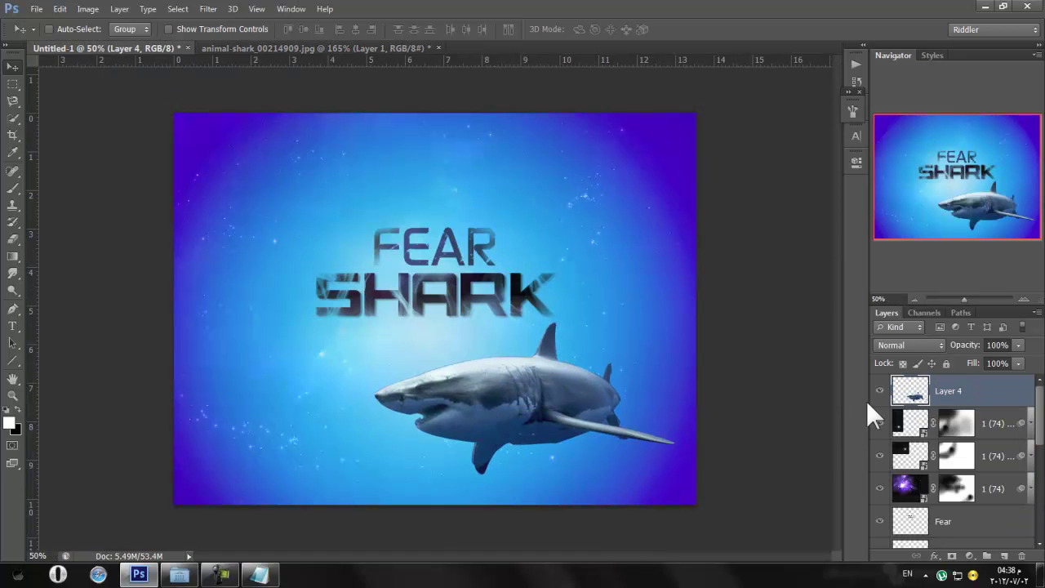
Load the outline of the shark on Layer 4 as a selection and contract it
left_click(910, 393, "ctrl")
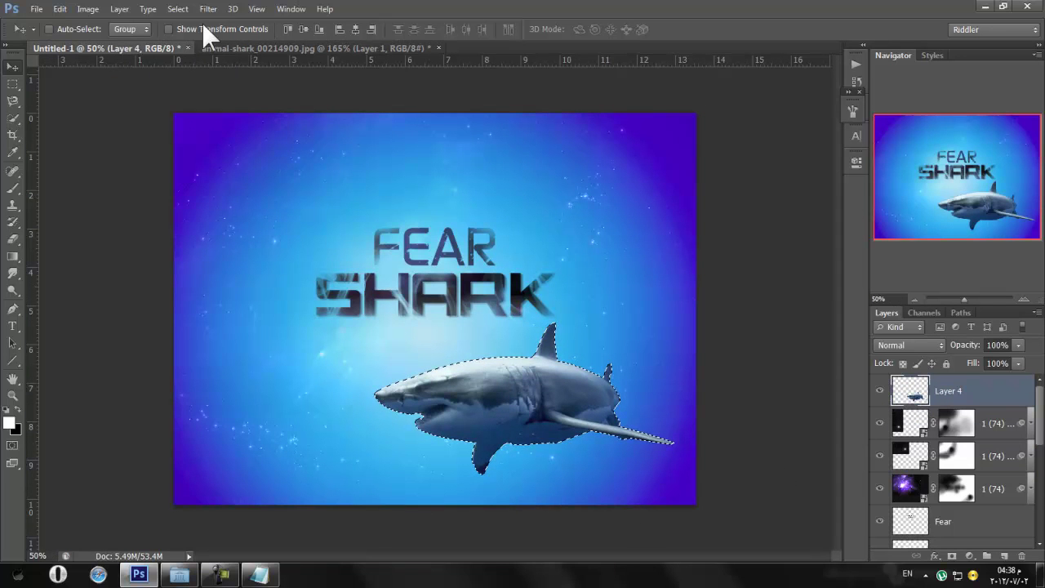
left_click(178, 9)
mouse_move(219, 155)
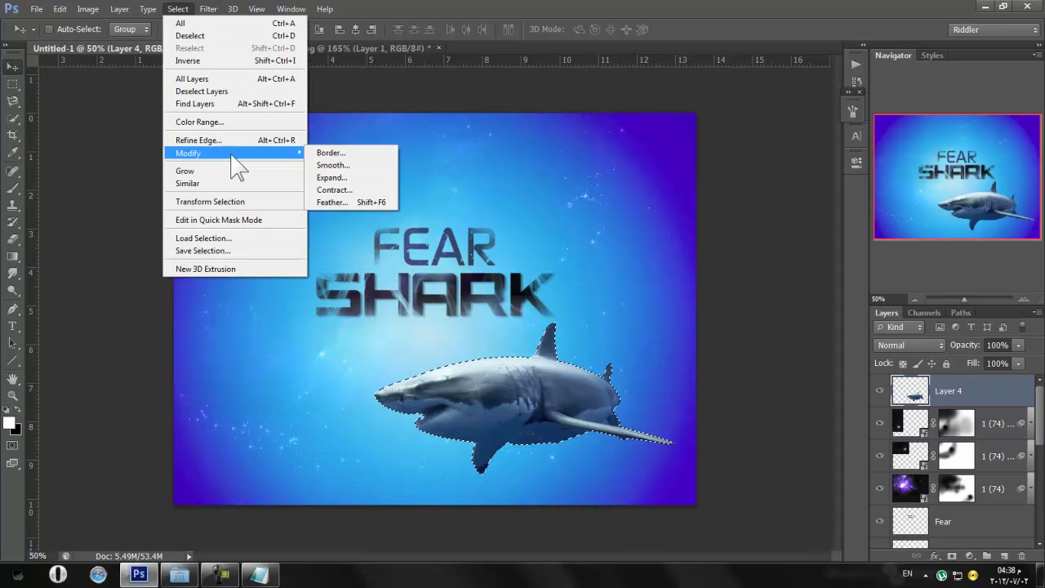
left_click(342, 189)
left_click(593, 194)
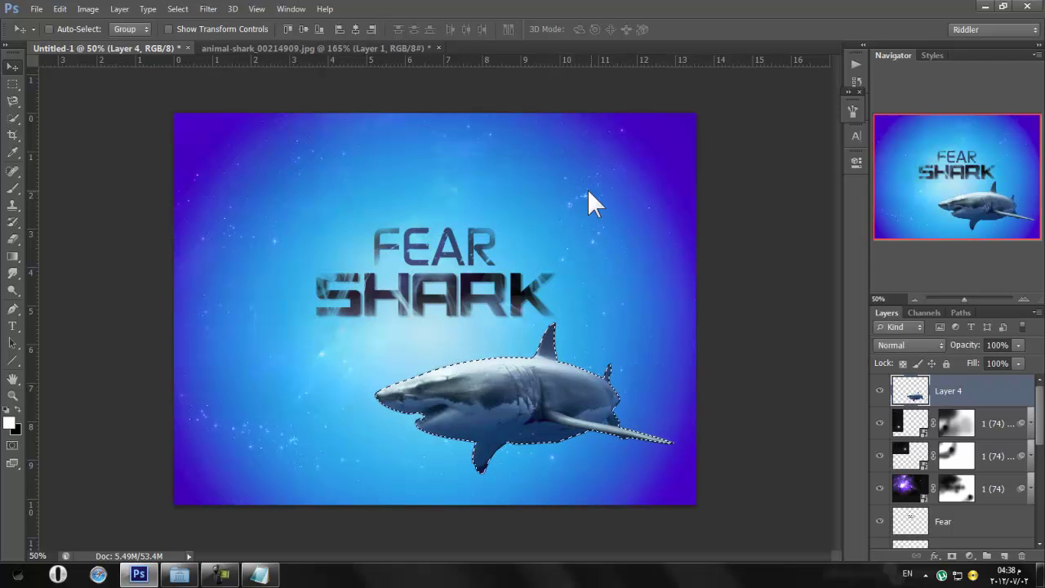
Invert the selection to cover everything outside the shark, and then deselect to check the cutout's edges
left_click(183, 9)
left_click(204, 59)
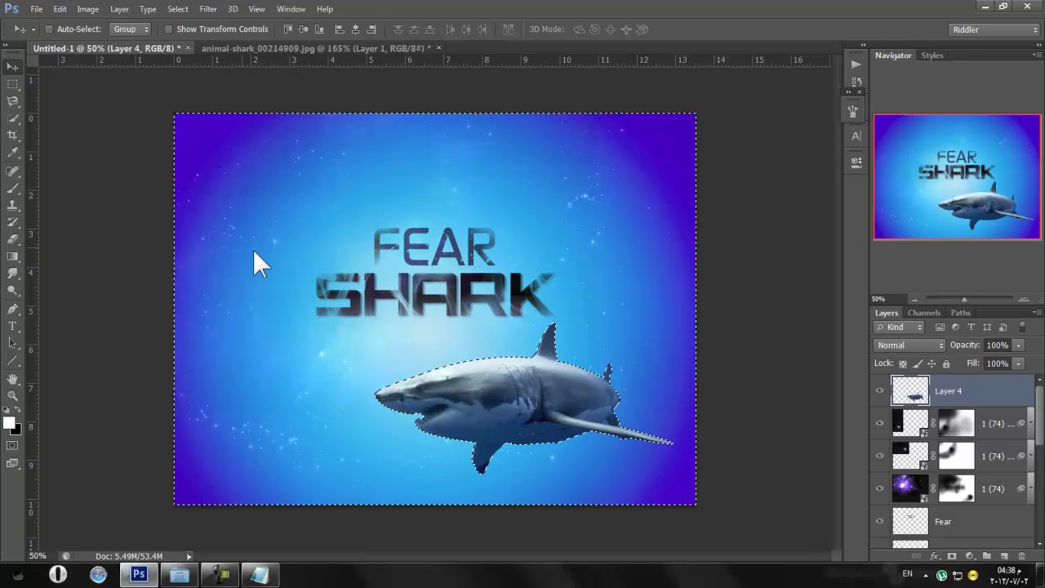
left_click(18, 84)
left_click(319, 286)
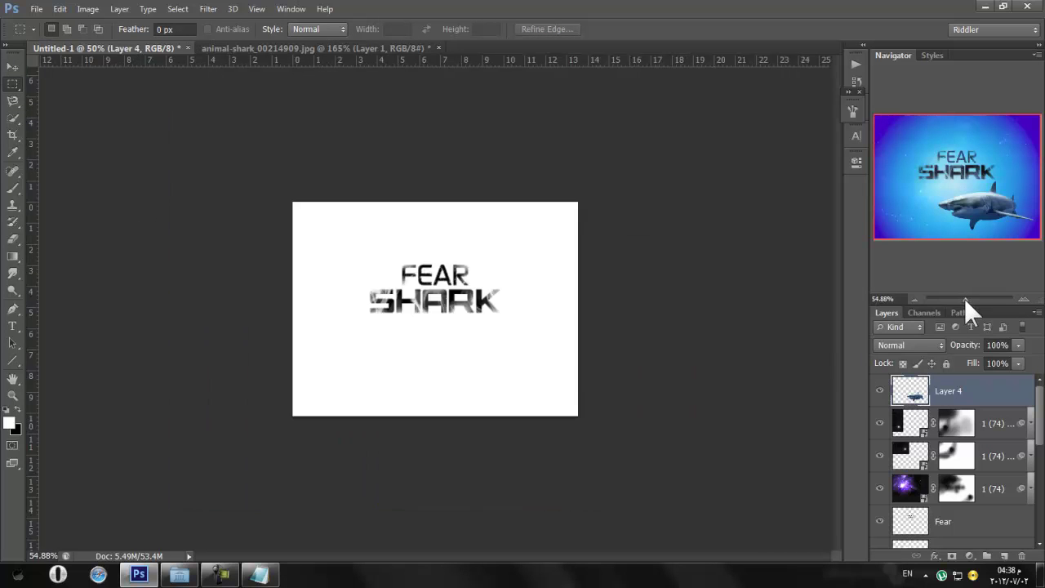
left_click_drag(964, 299, 967, 299)
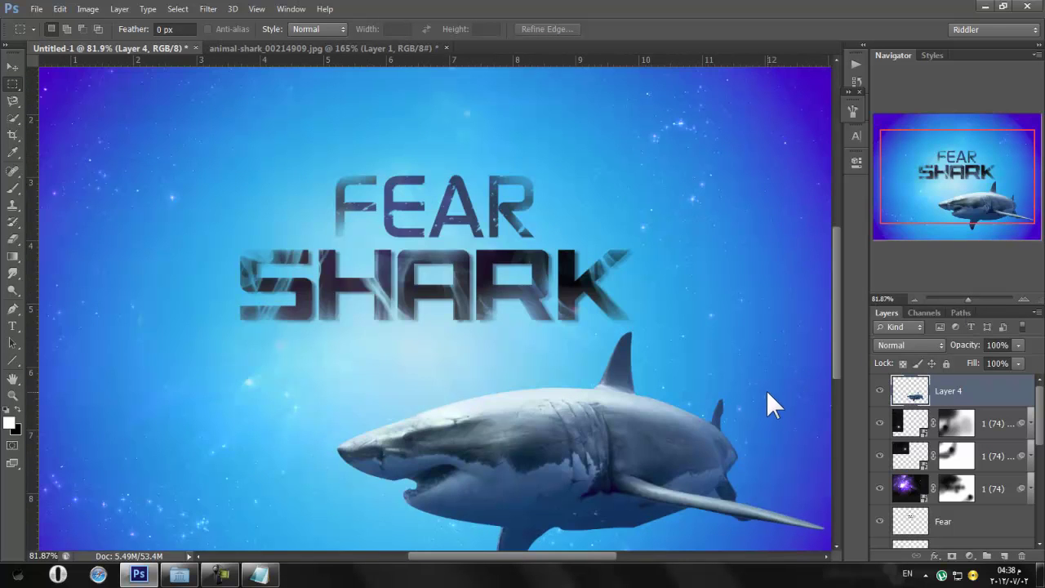
Compare the shark cutout's mouth and lower fin edges with the original shark photo at closer zoom
scroll(766, 389, "down", 2)
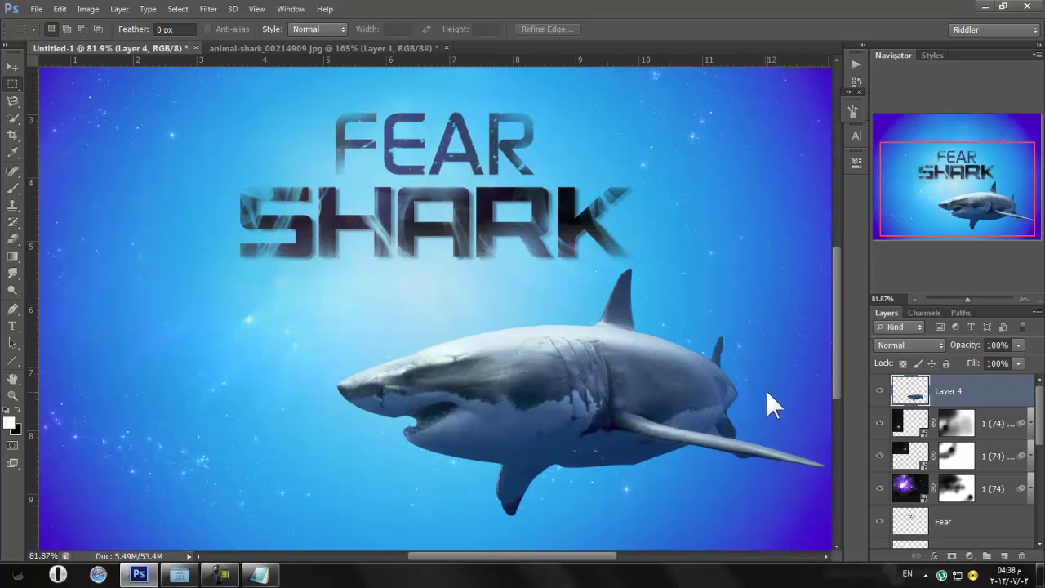
left_click(360, 48)
scroll(475, 311, "down", 3)
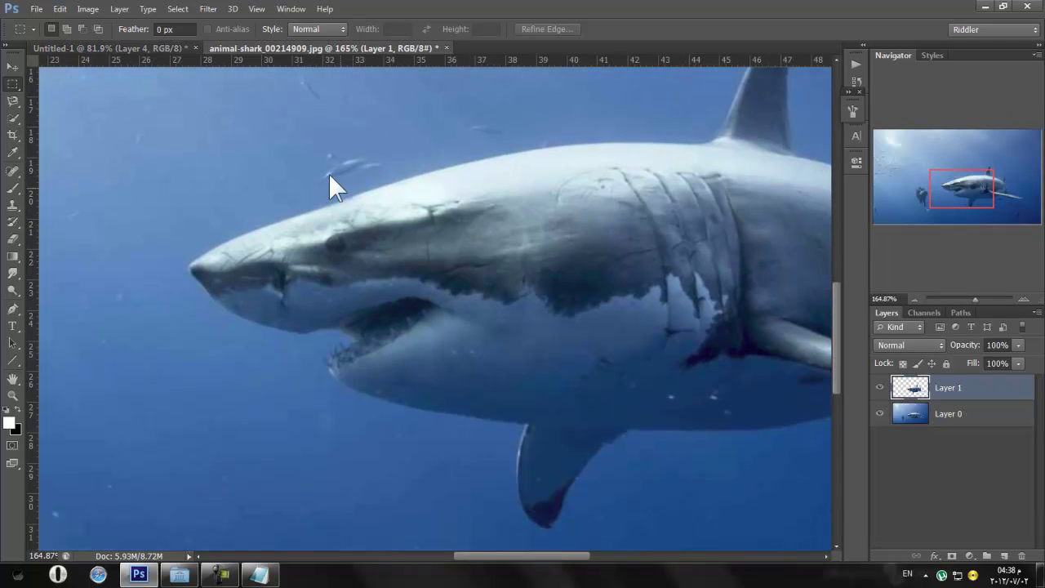
left_click(173, 49)
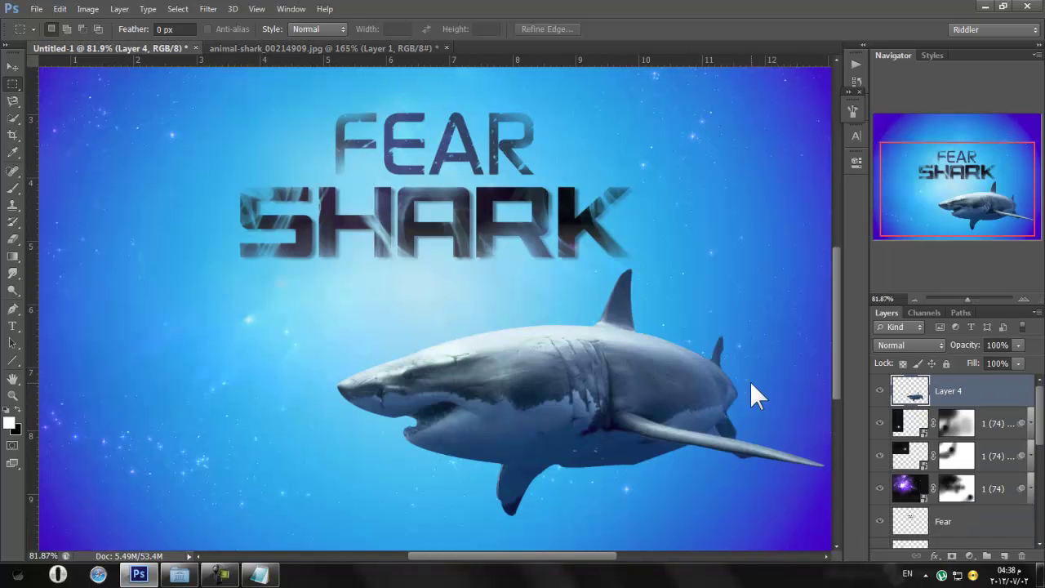
left_click_drag(968, 298, 970, 299)
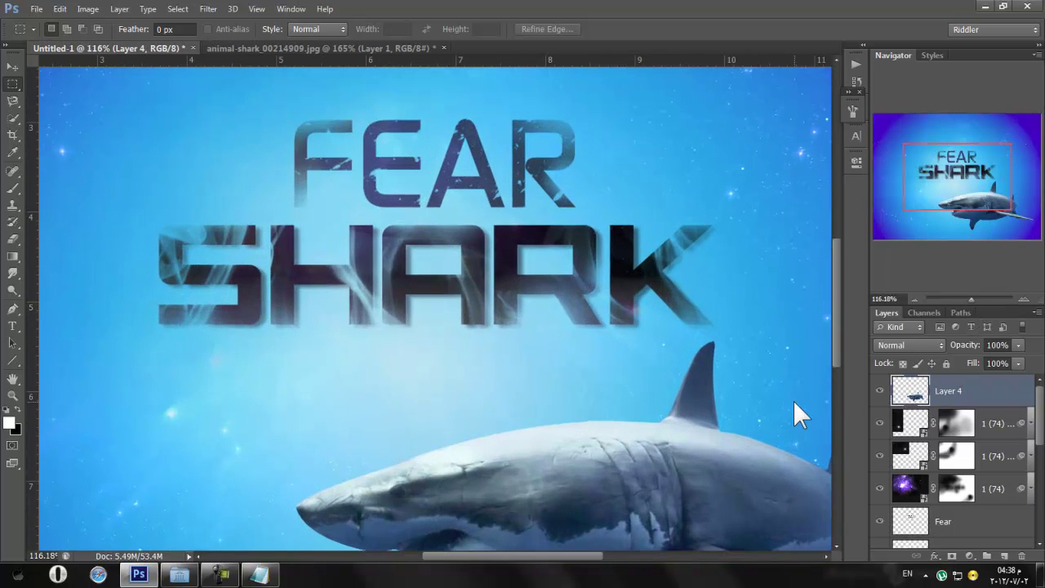
scroll(792, 399, "down", 3)
scroll(792, 399, "down", 2)
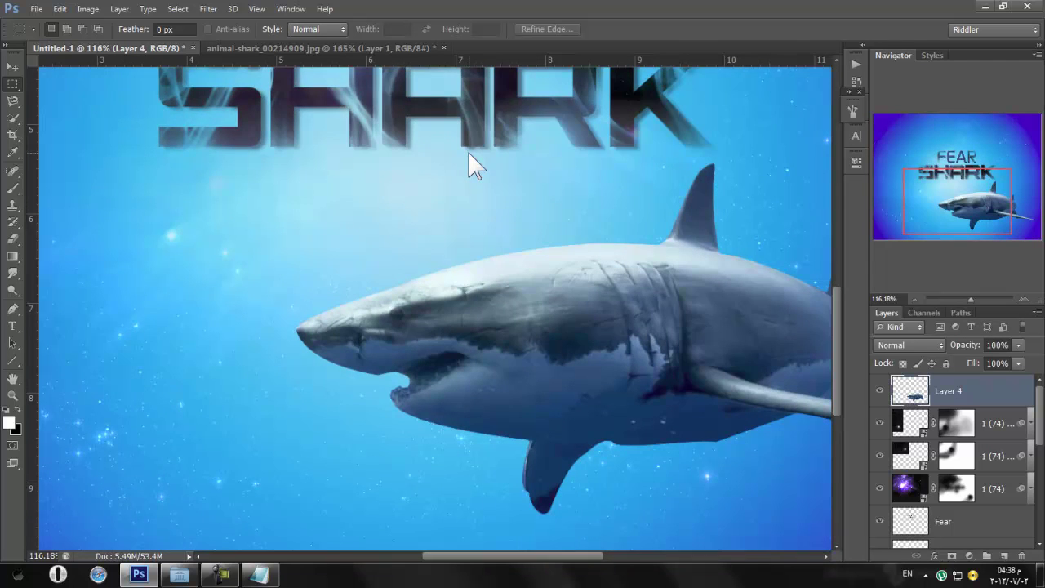
scroll(831, 426, "down", 1)
scroll(579, 407, "down", 1)
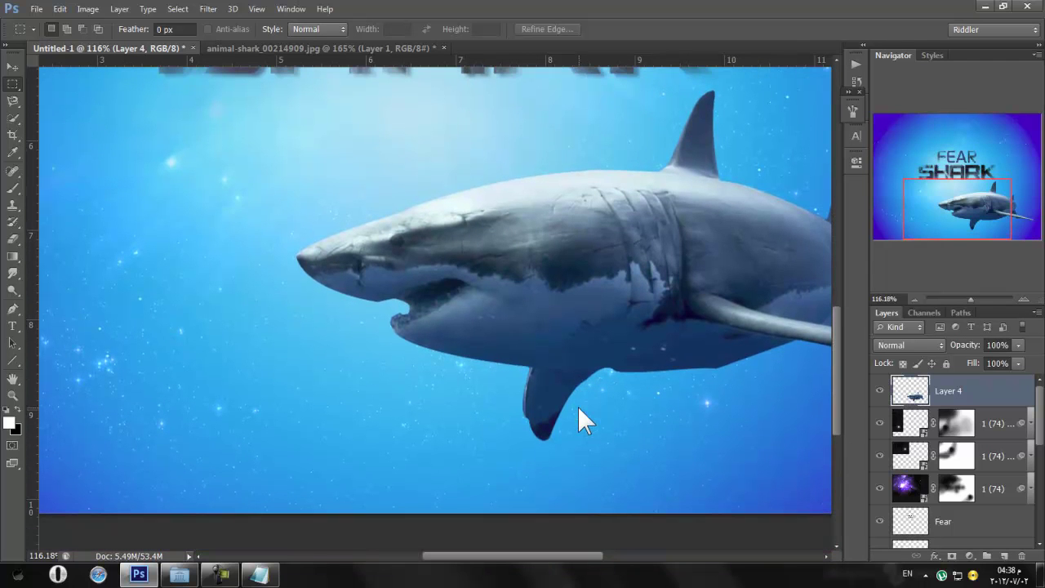
left_click_drag(972, 295, 979, 295)
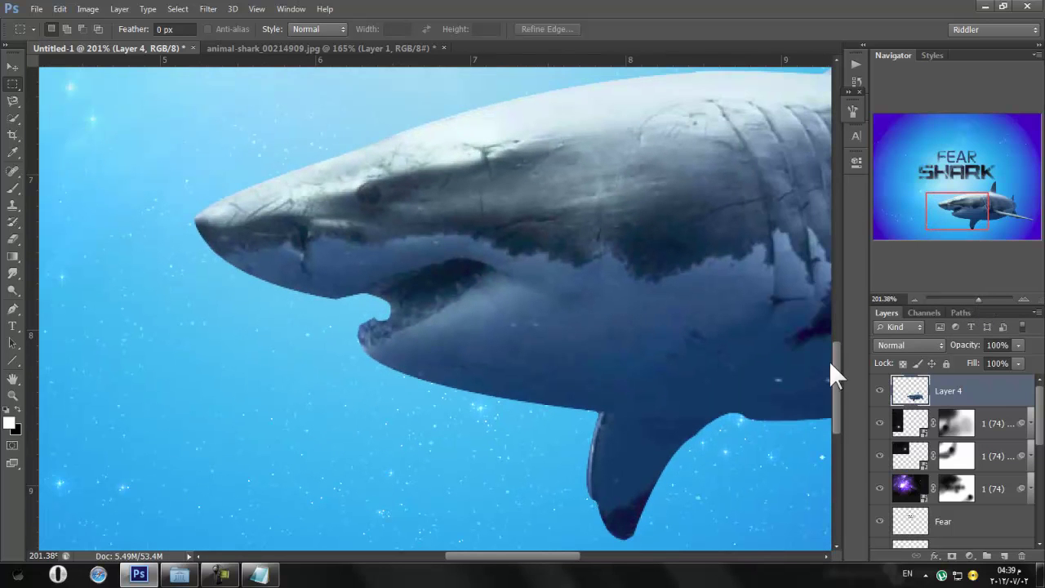
left_click(343, 49)
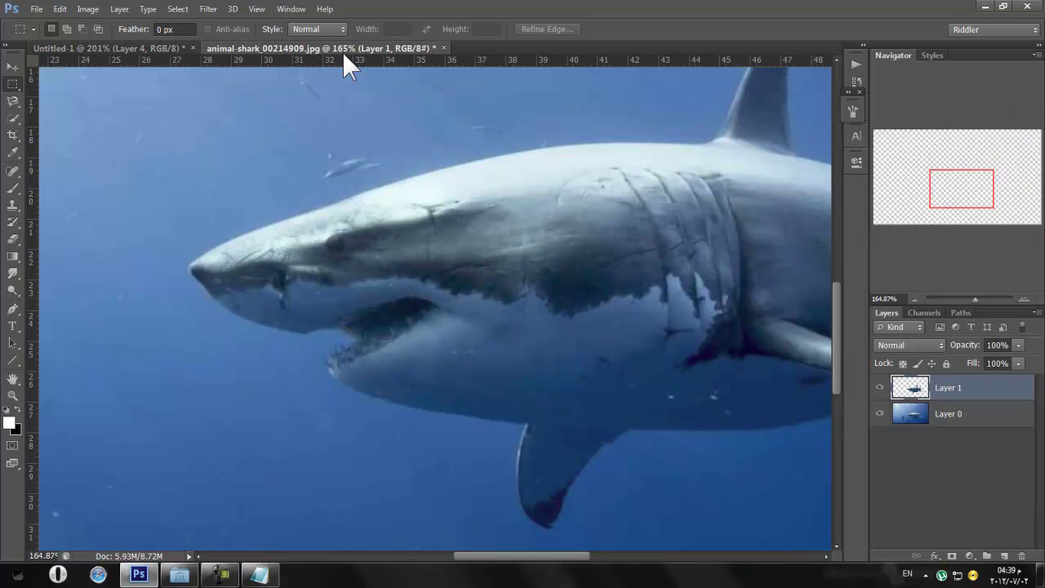
left_click(134, 48)
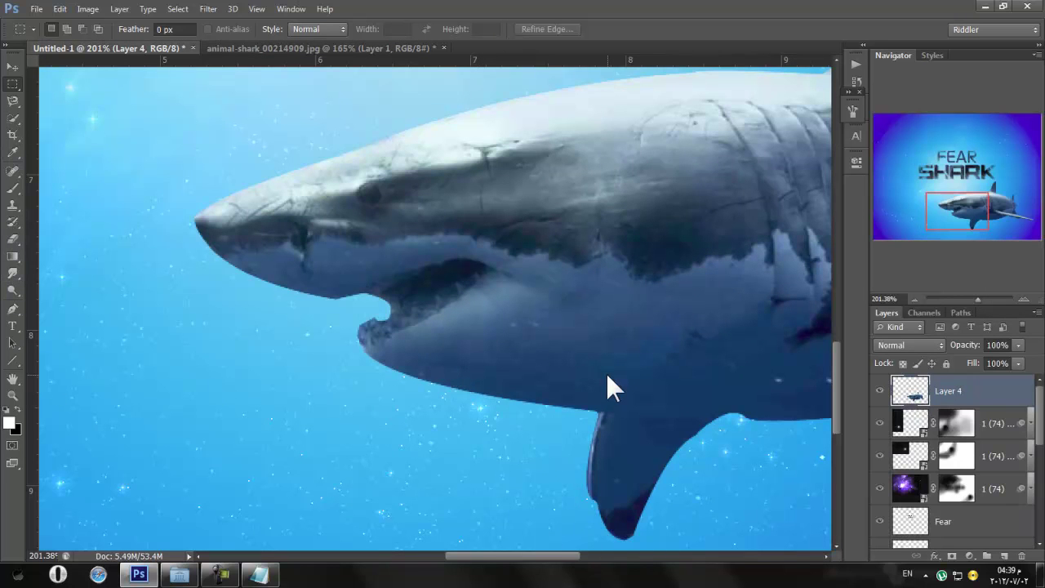
Duplicate the shark on Layer 4, shift the copy slightly downward, and lower its opacity to 49%
key("ctrl+j")
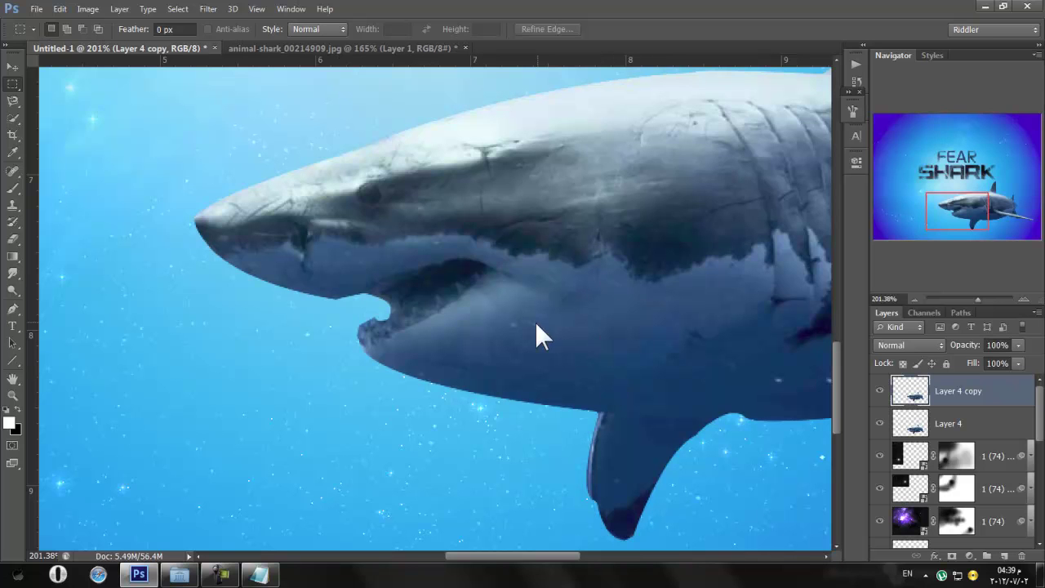
left_click(12, 68)
left_click_drag(614, 260, 613, 294)
left_click_drag(969, 348, 937, 343)
scroll(636, 501, "down", 3)
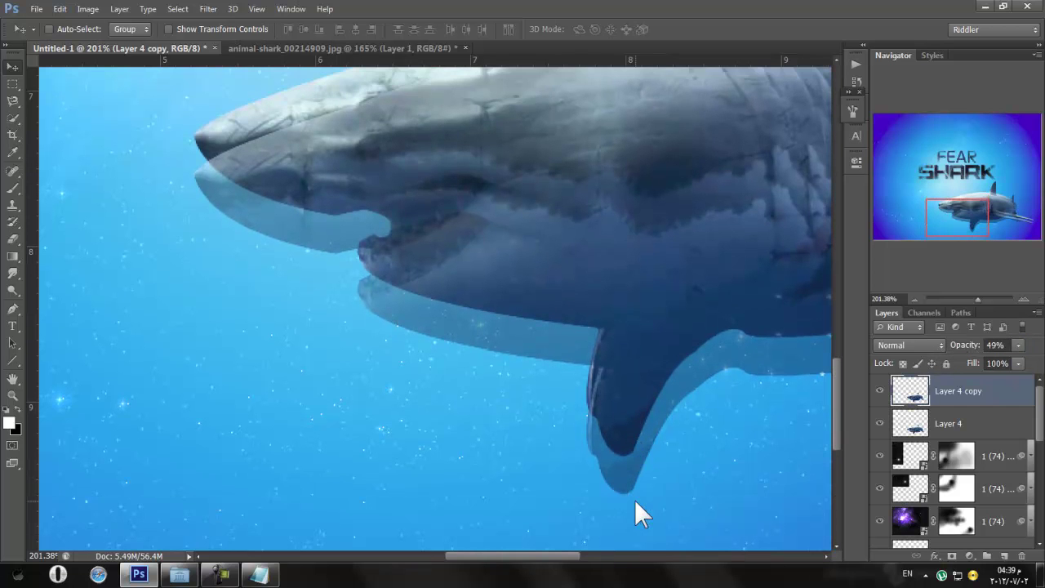
Rotate the shark copy to about -23.71° and position its lower fin over the original shark's lower fin
key("ctrl+t")
mouse_move(650, 382)
left_mouse_down()
mouse_move(650, 366)
mouse_move(641, 394)
left_mouse_up()
left_click_drag(223, 496, 455, 416)
left_click_drag(663, 311, 587, 276)
left_click_drag(178, 437, 200, 486)
left_click_drag(620, 330, 635, 352)
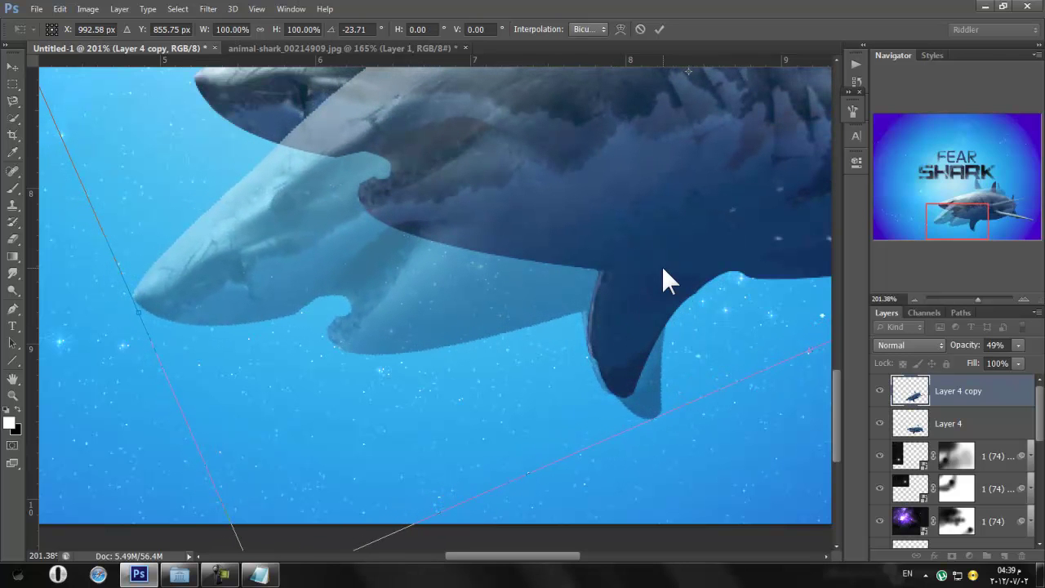
key("Return")
Add a layer mask to the shark copy and paint the copy away in black with a 400 px brush at 100% opacity
left_click_drag(979, 297, 965, 296)
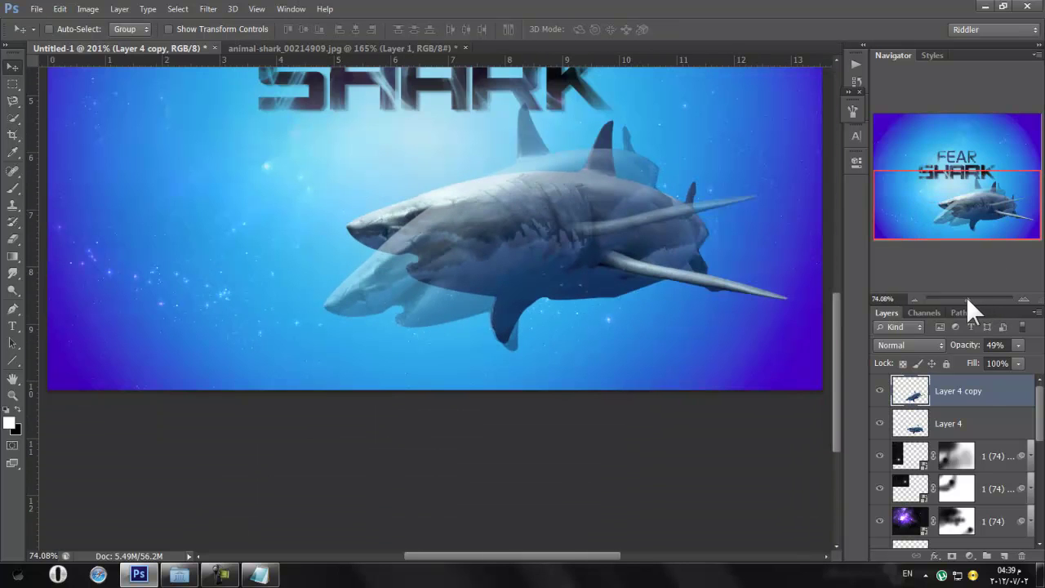
left_click(952, 556)
left_click(13, 189)
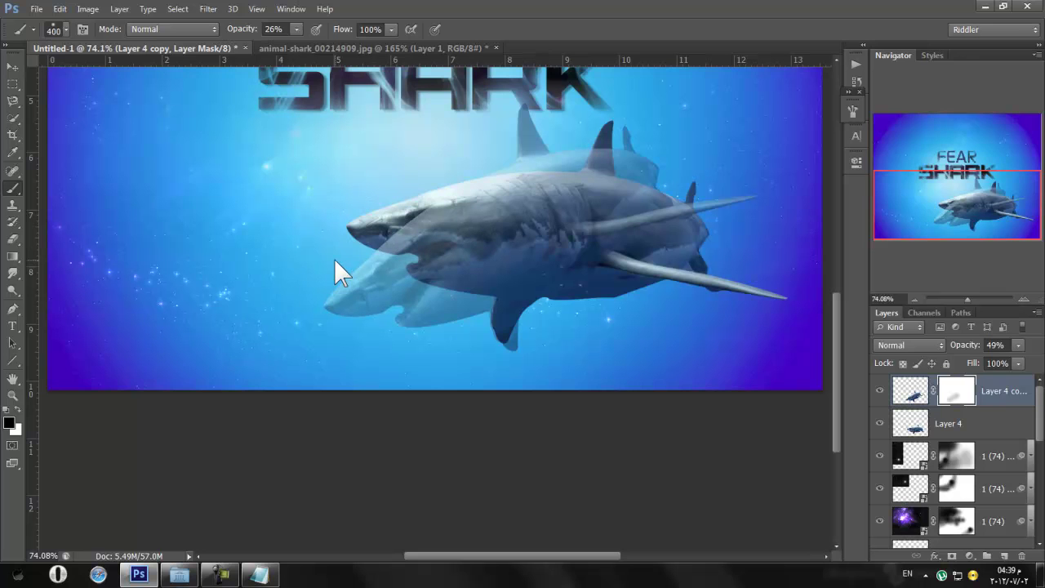
scroll(673, 273, "up", 2)
mouse_move(238, 29)
left_mouse_down()
mouse_move(324, 295)
mouse_move(441, 234)
mouse_move(317, 300)
mouse_move(407, 252)
mouse_move(400, 290)
mouse_move(569, 192)
mouse_move(587, 191)
mouse_move(594, 210)
mouse_move(735, 209)
mouse_move(438, 258)
left_mouse_up()
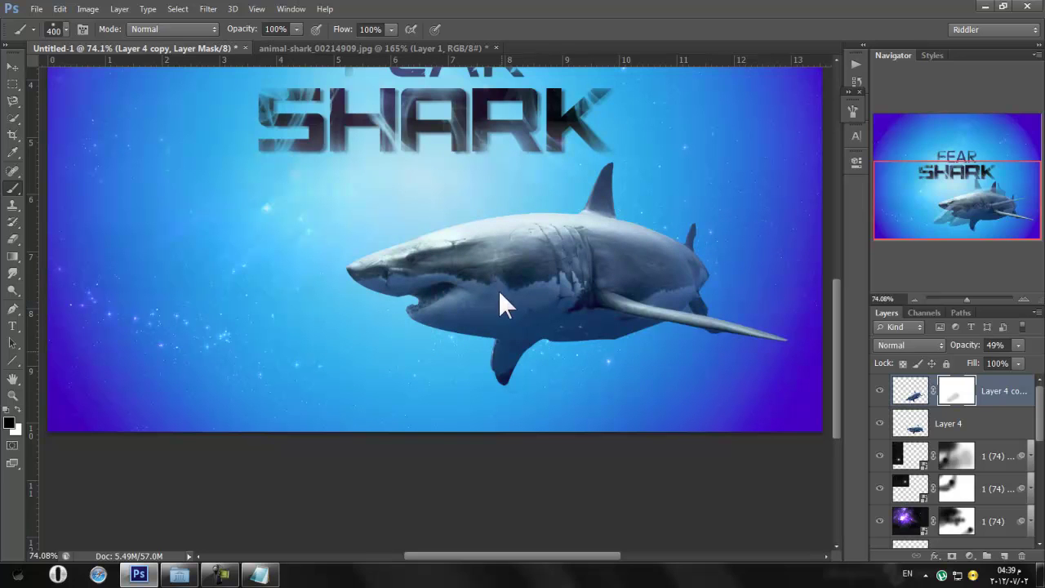
left_click_drag(498, 353, 688, 266)
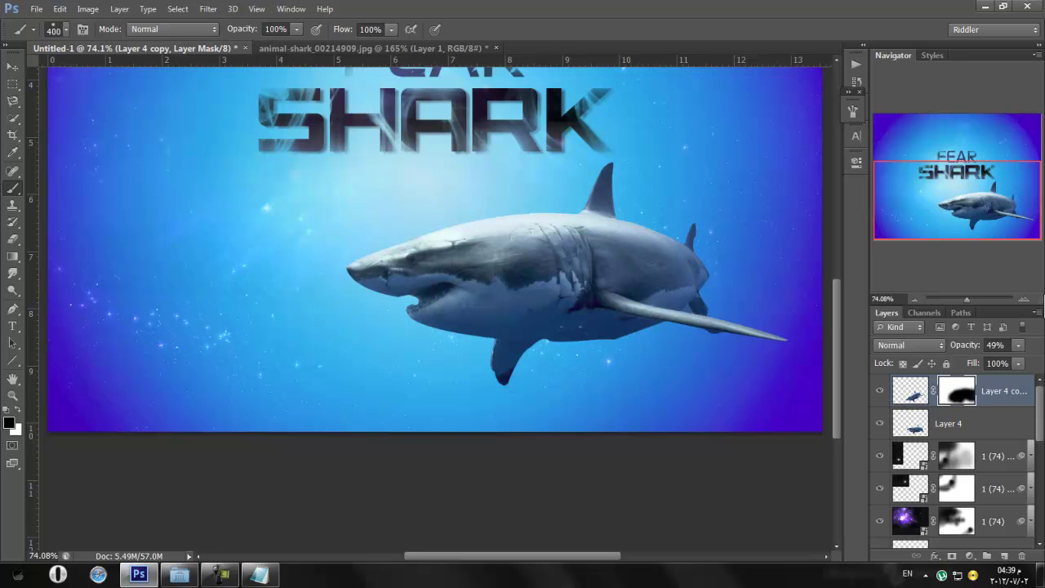
Reveal the copy along the lower fin's front edge by painting white on its mask with a 20 px brush
left_click_drag(966, 299, 978, 300)
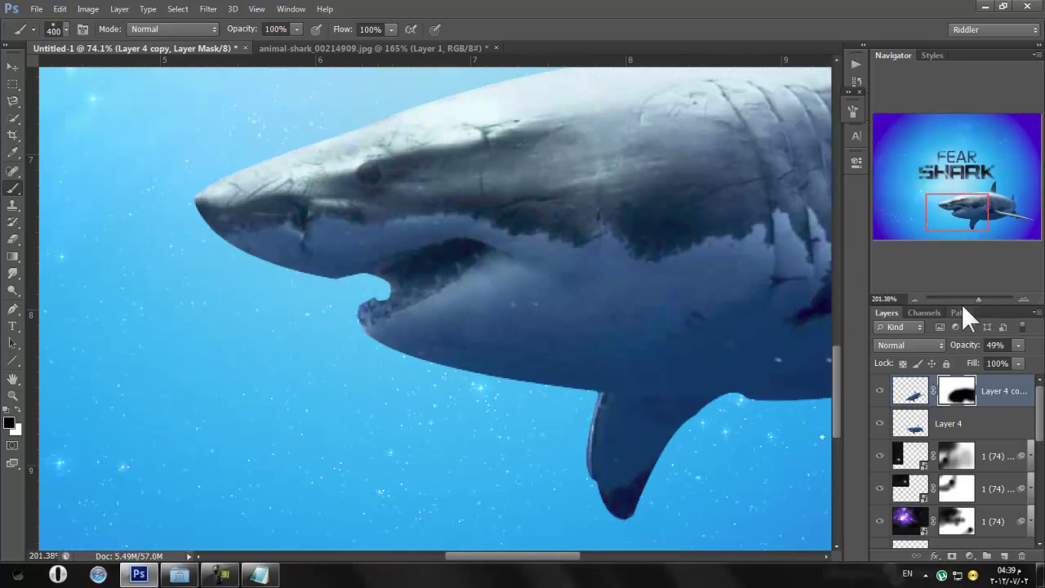
left_click(17, 410)
key("bracketleft")
key("bracketleft")
key("bracketleft")
key("bracketleft")
key("bracketleft")
key("bracketleft")
key("bracketleft")
key("bracketleft")
left_click_drag(594, 494, 593, 483)
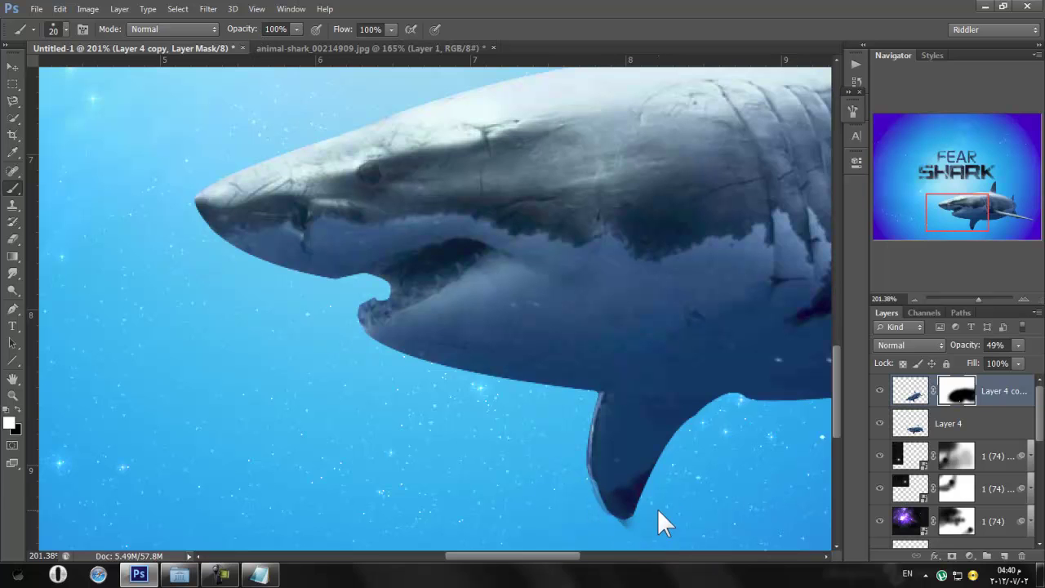
Mask out the excess around the lower fin's tip in black and set the shark copy's opacity to 100%
key("x")
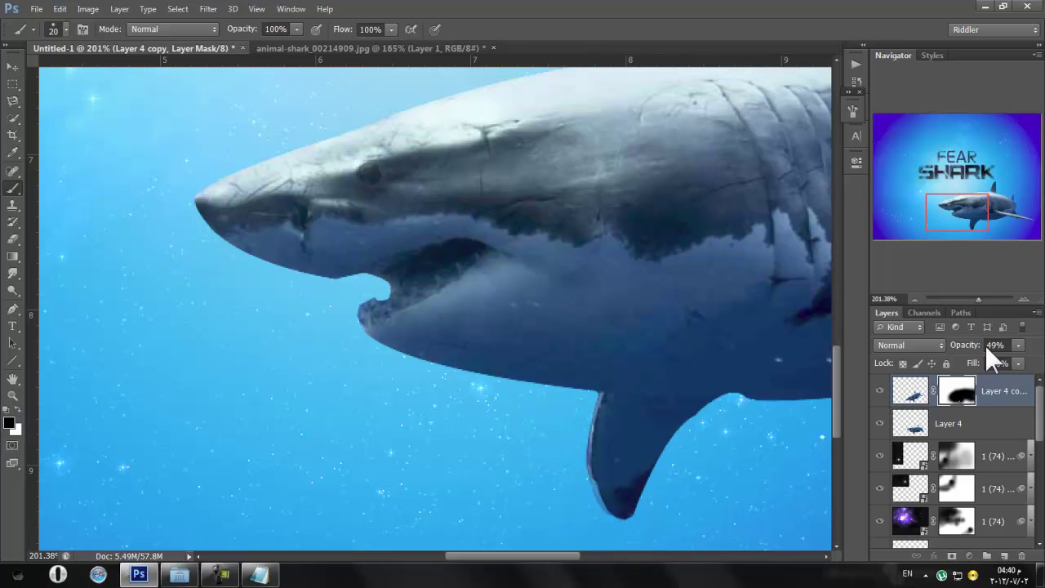
left_click_drag(958, 342, 1033, 350)
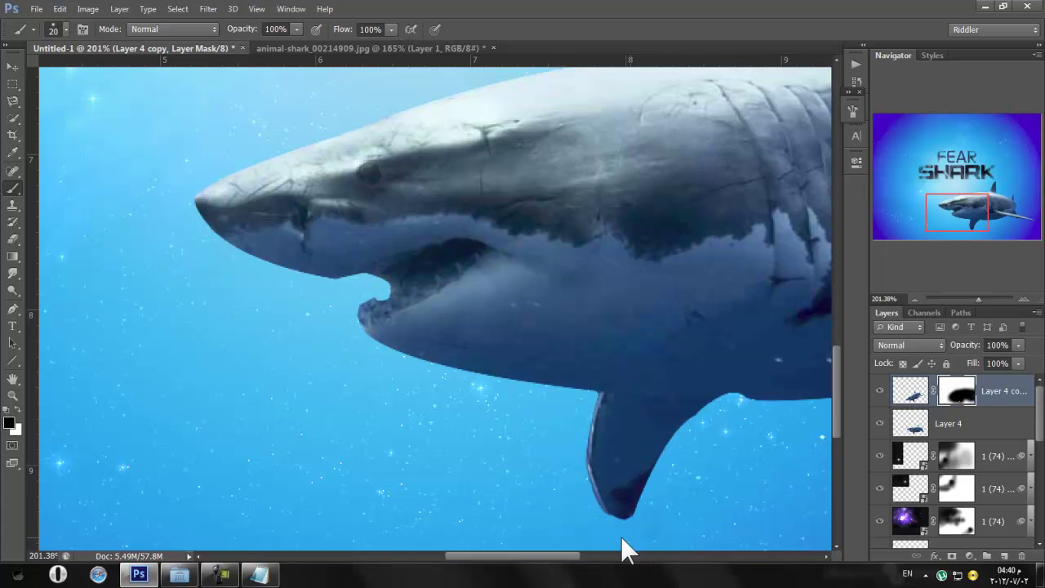
scroll(634, 516, "down", 1)
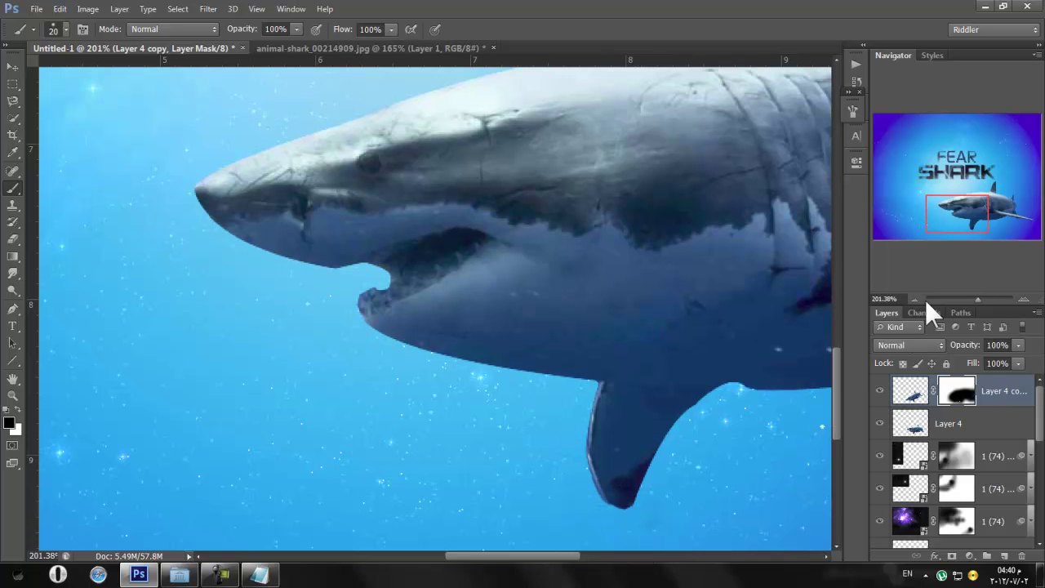
Duplicate the masked shark copy and shift the duplicate slightly down at the lower fin's tip
left_click_drag(979, 296, 976, 295)
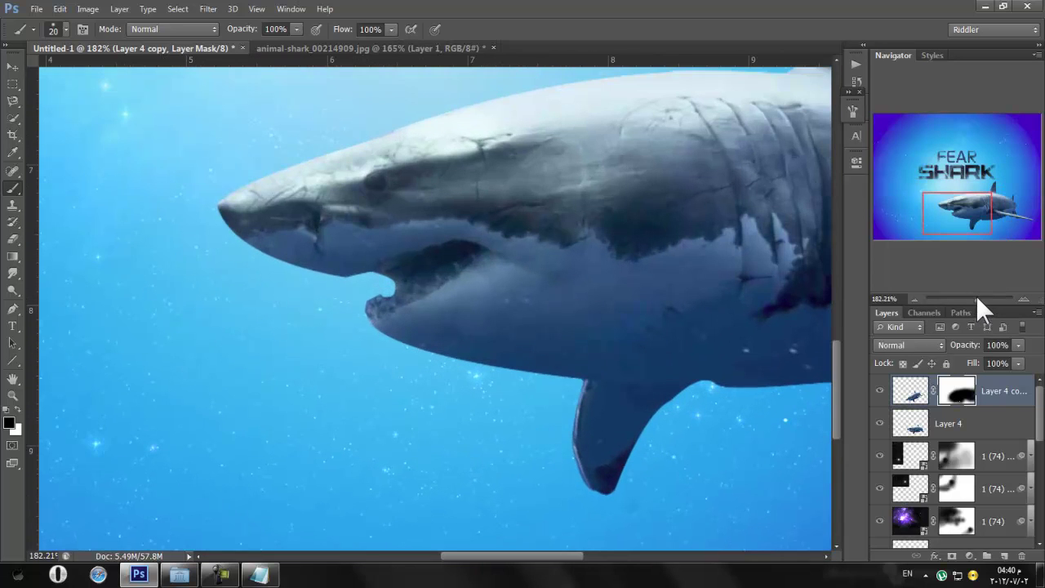
key("ctrl+j")
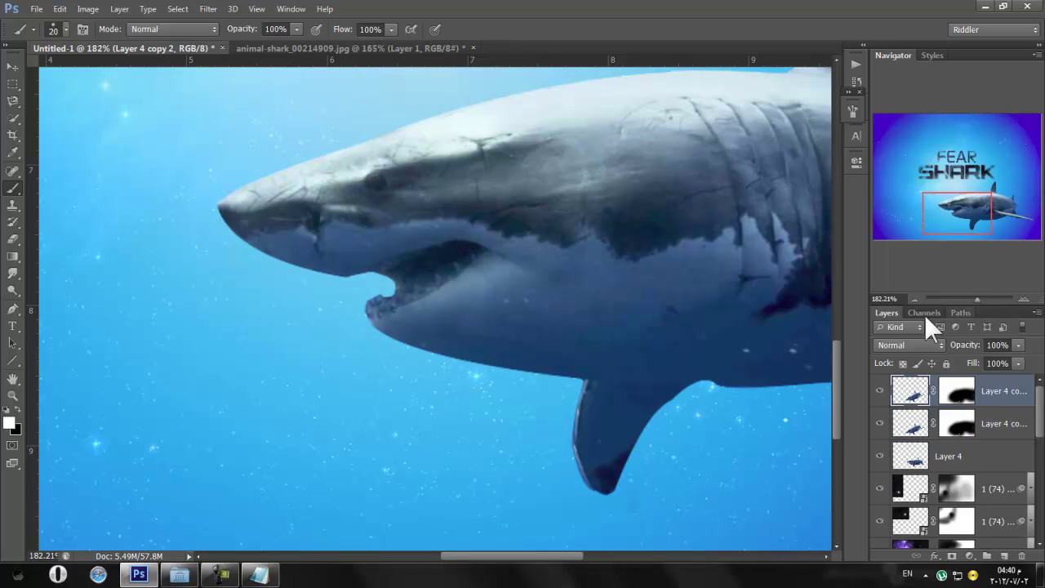
left_click(11, 66)
left_click_drag(611, 436, 606, 455)
Rotate the new duplicate to about -21.23° and fit its fin edge to the tip of the lower fin
key("ctrl+t")
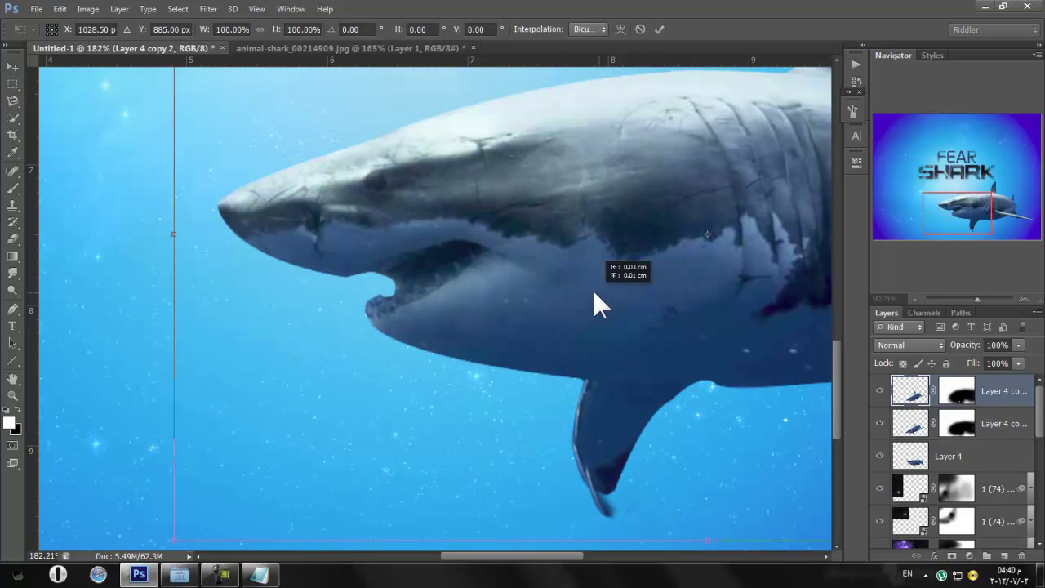
left_click_drag(117, 415, 122, 552)
left_click_drag(657, 360, 585, 322)
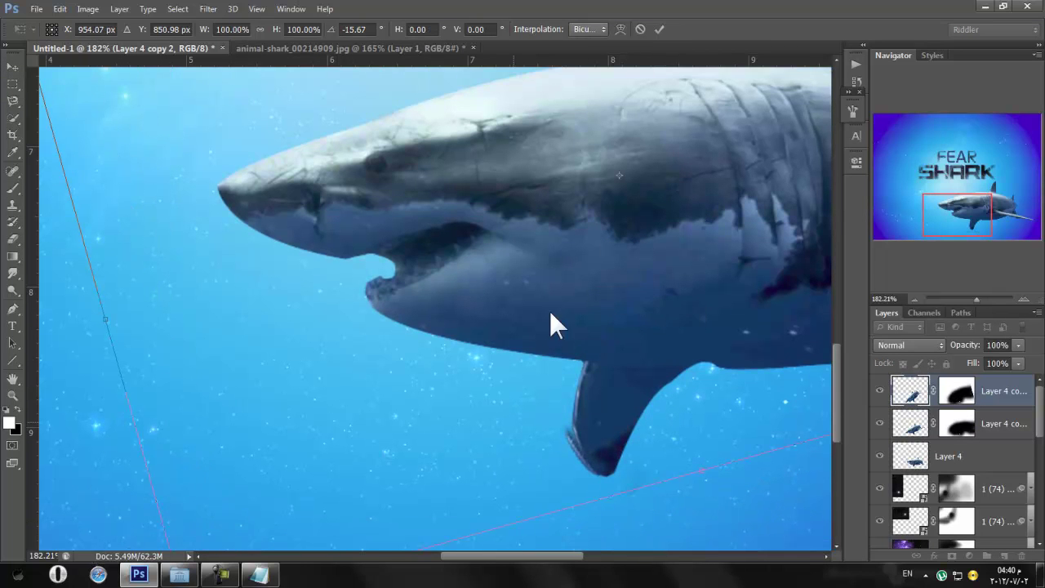
scroll(564, 298, "down", 2)
left_click_drag(130, 400, 94, 439)
left_click_drag(384, 294, 357, 302)
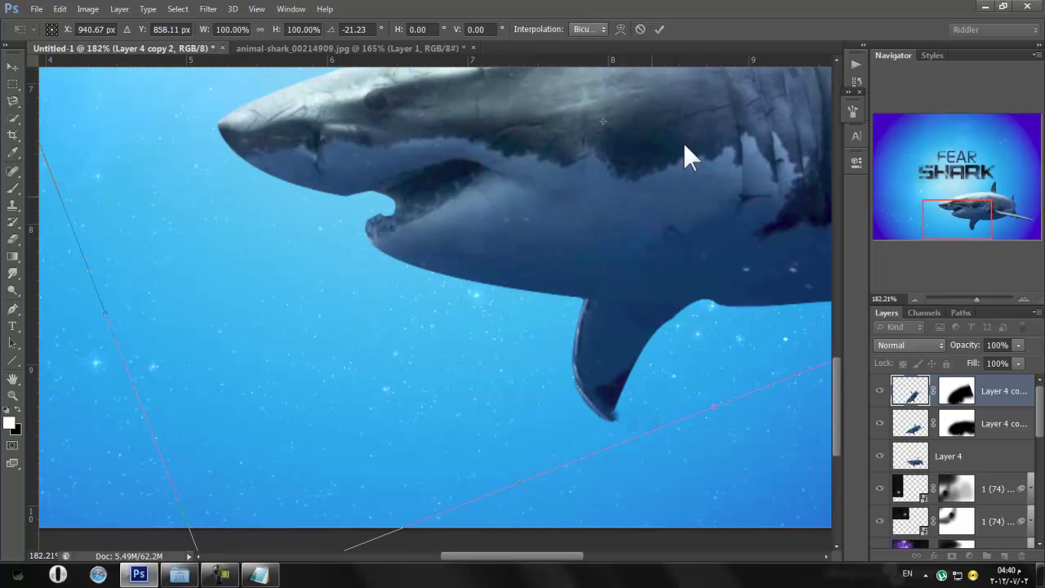
left_click(659, 30)
Touch up the duplicate's layer mask around the lower fin's tip, reducing the brush size to 9 px
left_click(956, 392)
left_click(14, 188)
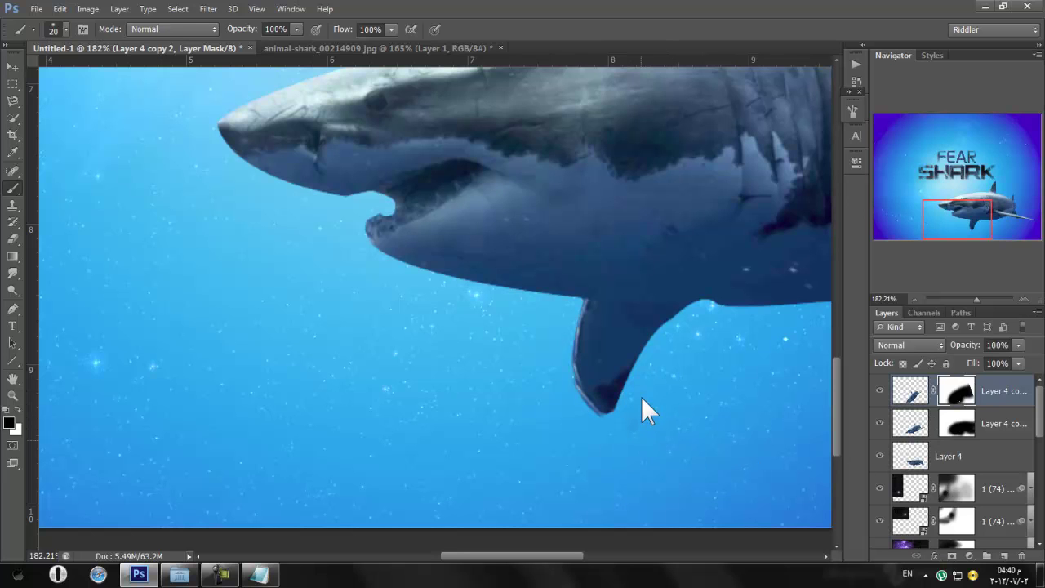
left_click(879, 390)
left_click(17, 411)
left_click(66, 29)
left_click(604, 418)
left_click(602, 411)
right_click(281, 187)
left_click(602, 138)
key("bracketleft")
key("bracketleft")
Transform the duplicate with a slight resize and a 2° rotation, nudging it to align with the lower fin's tip
left_click(13, 66)
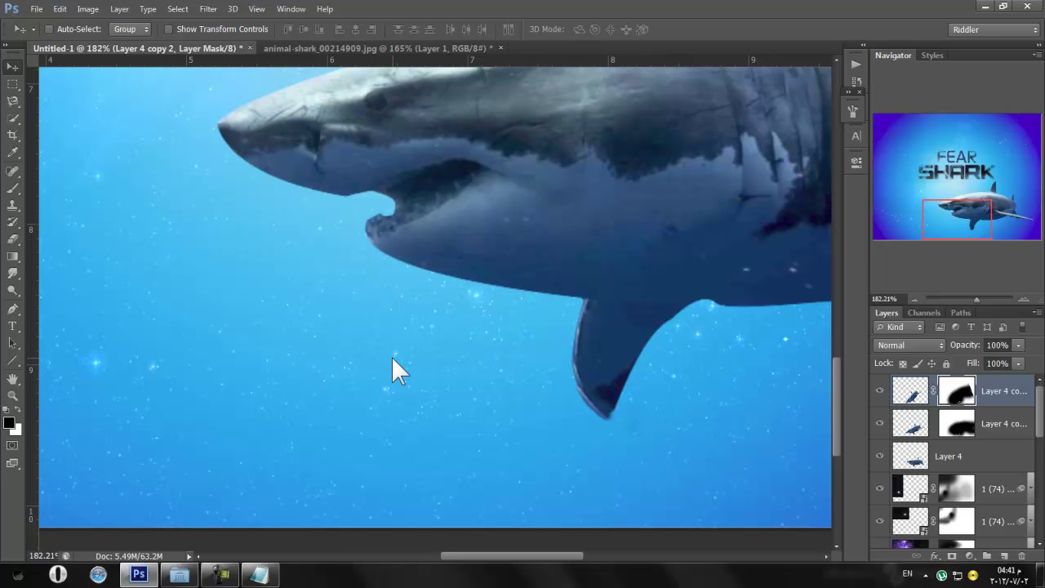
key("ctrl+t")
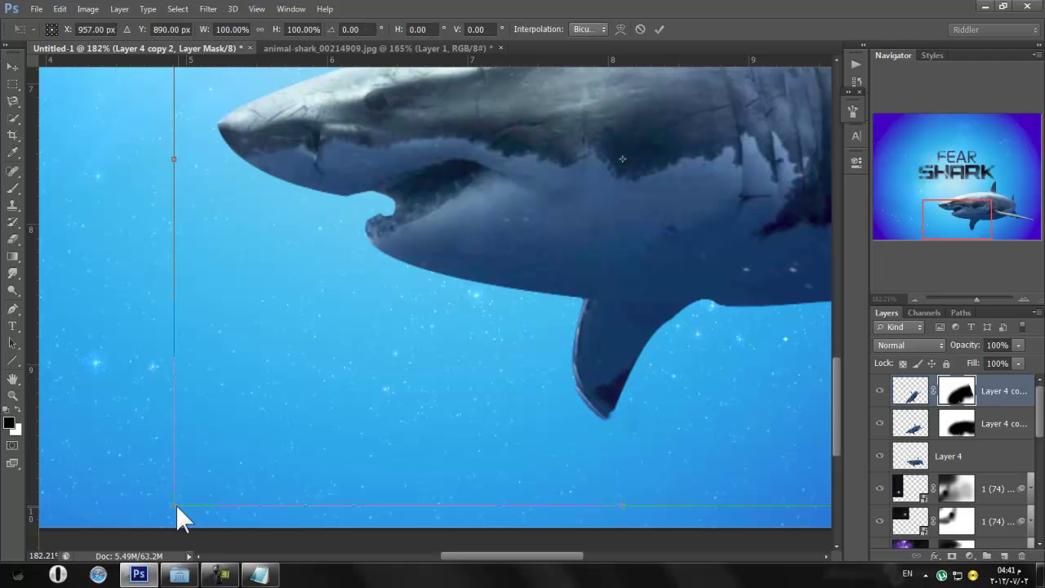
left_click_drag(173, 505, 183, 495)
left_click_drag(659, 416, 659, 418)
left_click_drag(634, 341, 631, 341)
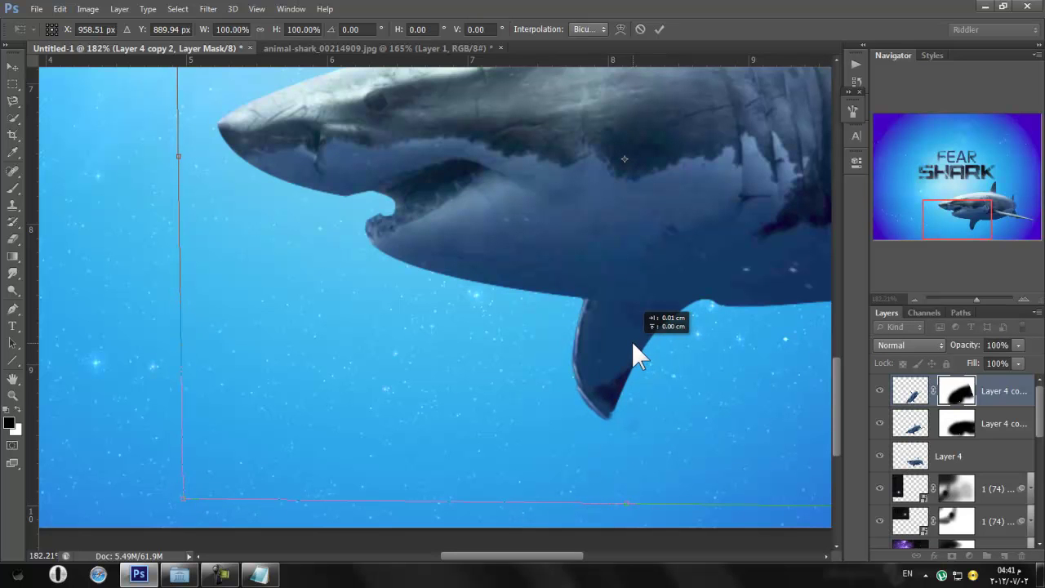
left_click_drag(168, 492, 167, 487)
left_click_drag(502, 345, 506, 343)
left_click_drag(156, 492, 156, 485)
left_click_drag(488, 349, 494, 348)
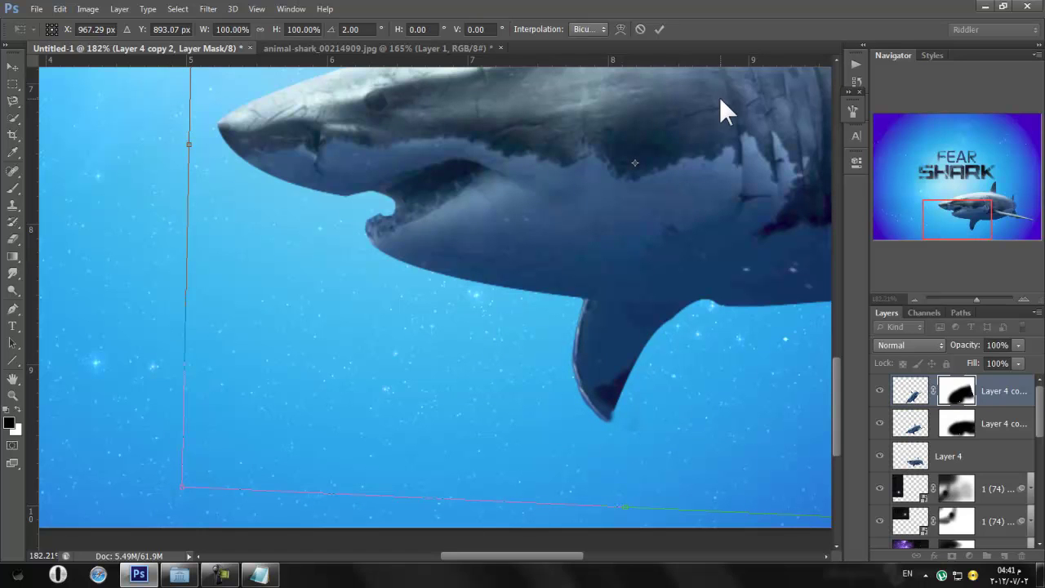
left_click(660, 28)
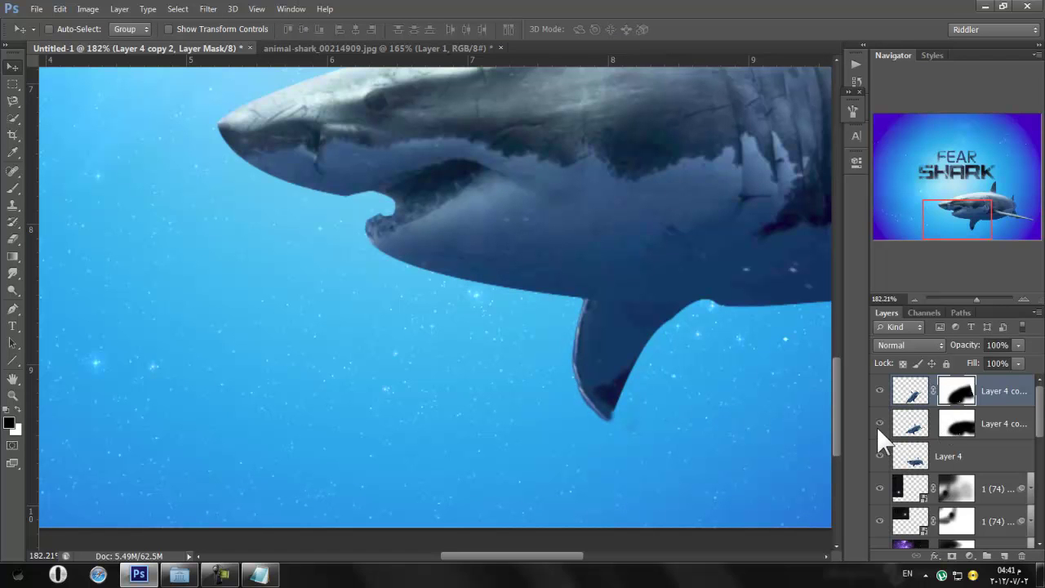
Mask out the stray spot beside the fin's tip on Layer 4 copy, and merge both masked copies into one layer
left_click(958, 422)
left_click(11, 188)
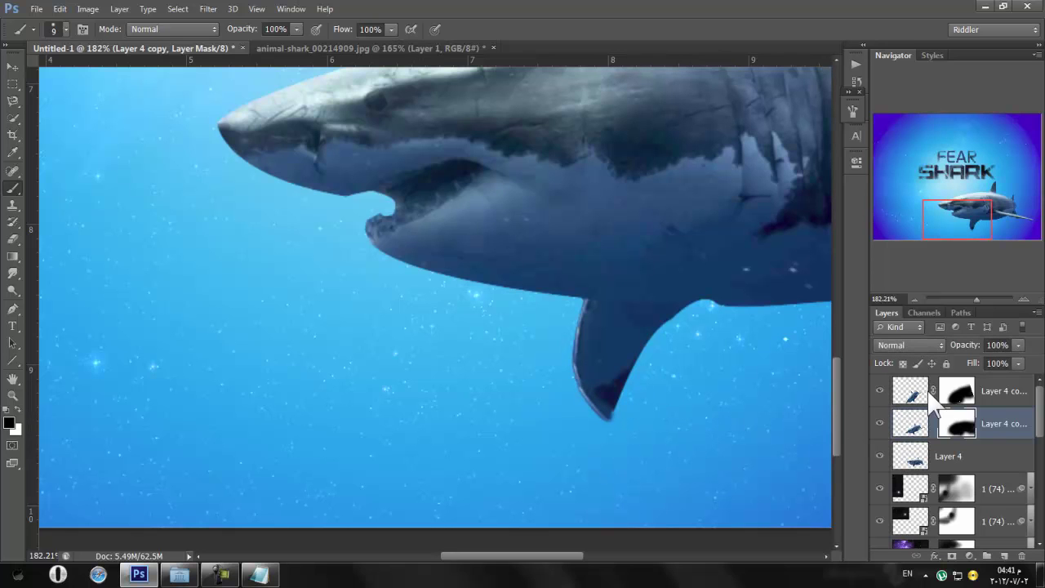
left_click(978, 390, "shift")
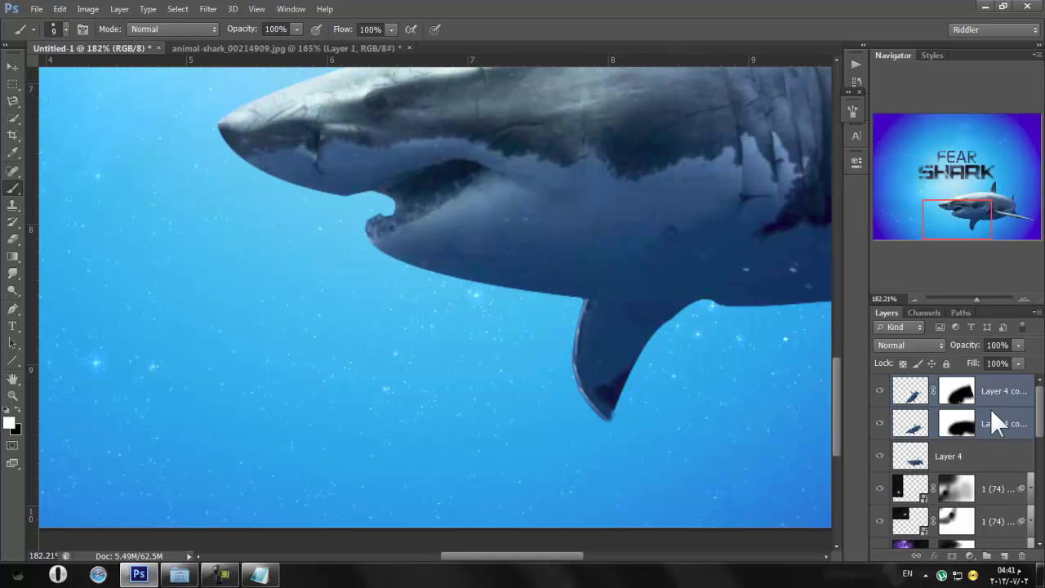
right_click(989, 409)
left_click(885, 357)
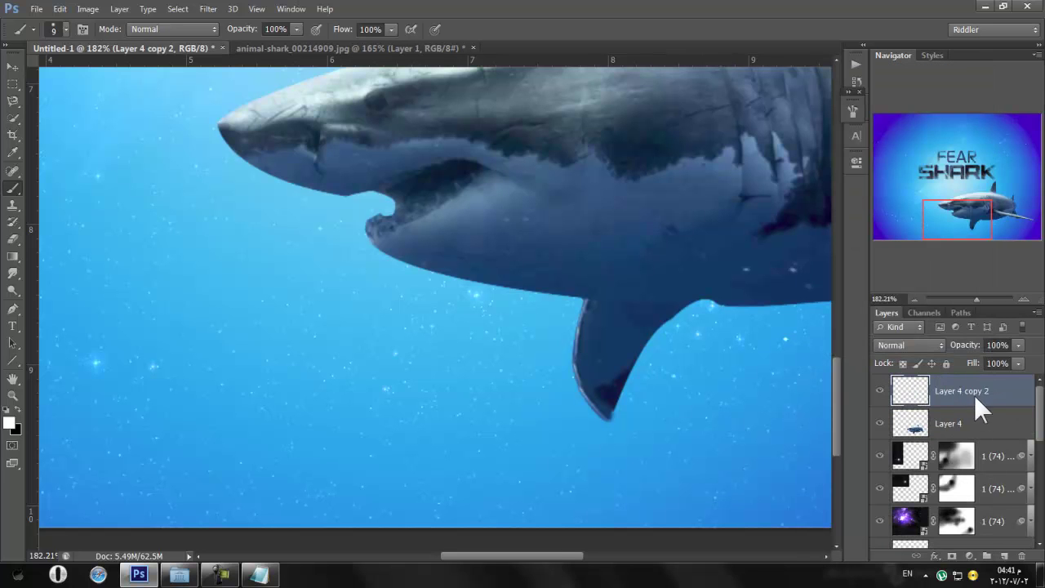
Merge Layer 4 copy 2 down into Layer 4 and add a layer mask to the merged shark layer
right_click(970, 386)
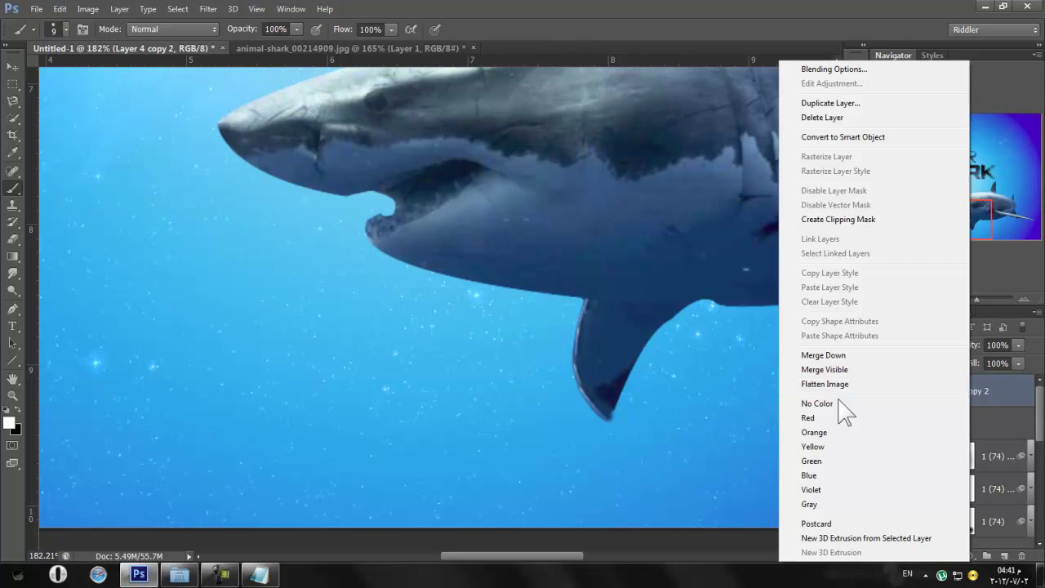
left_click(845, 356)
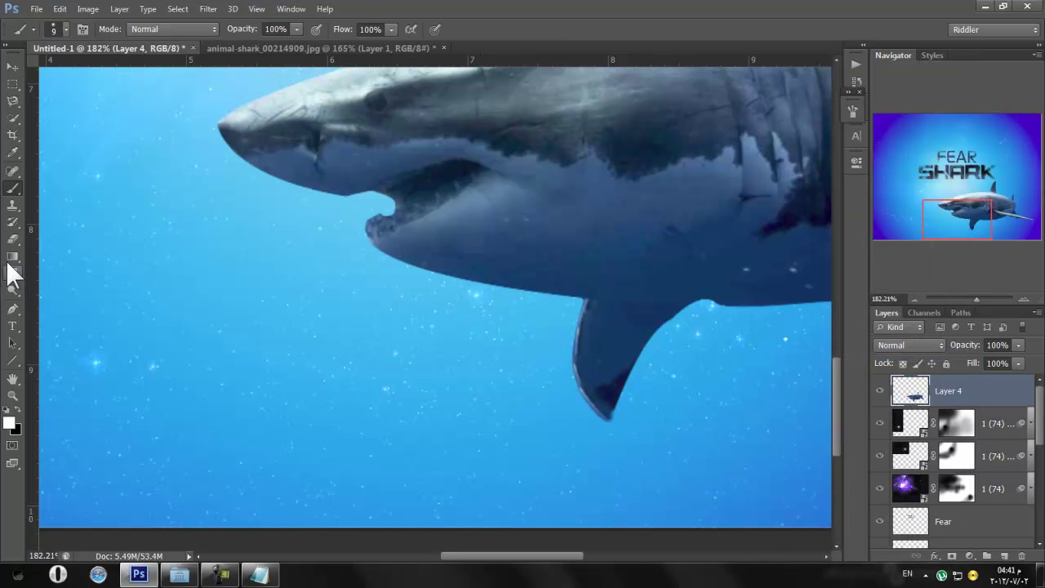
left_click(11, 205)
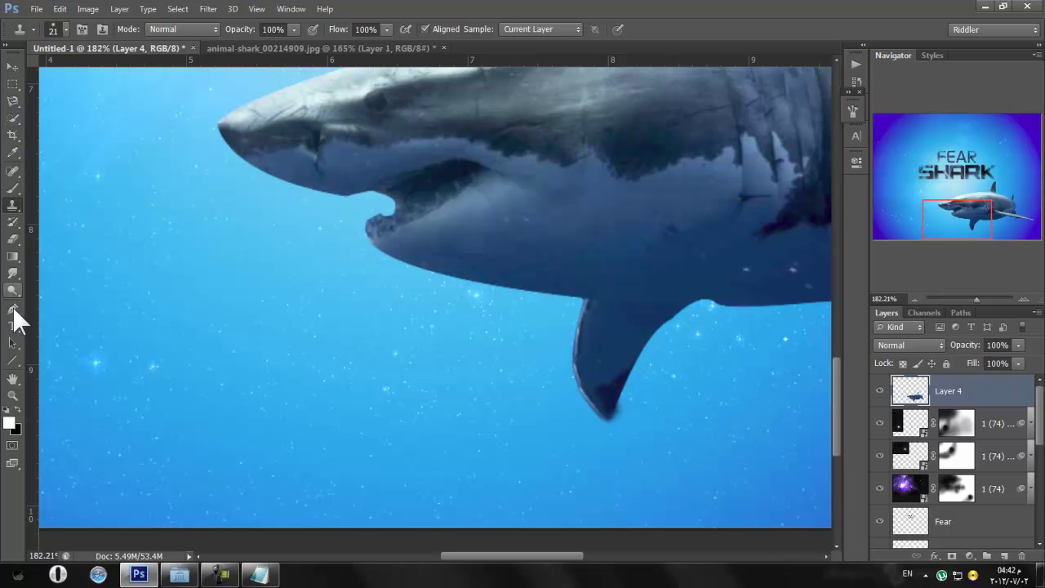
left_click(14, 169)
left_click(13, 188)
left_click(951, 555)
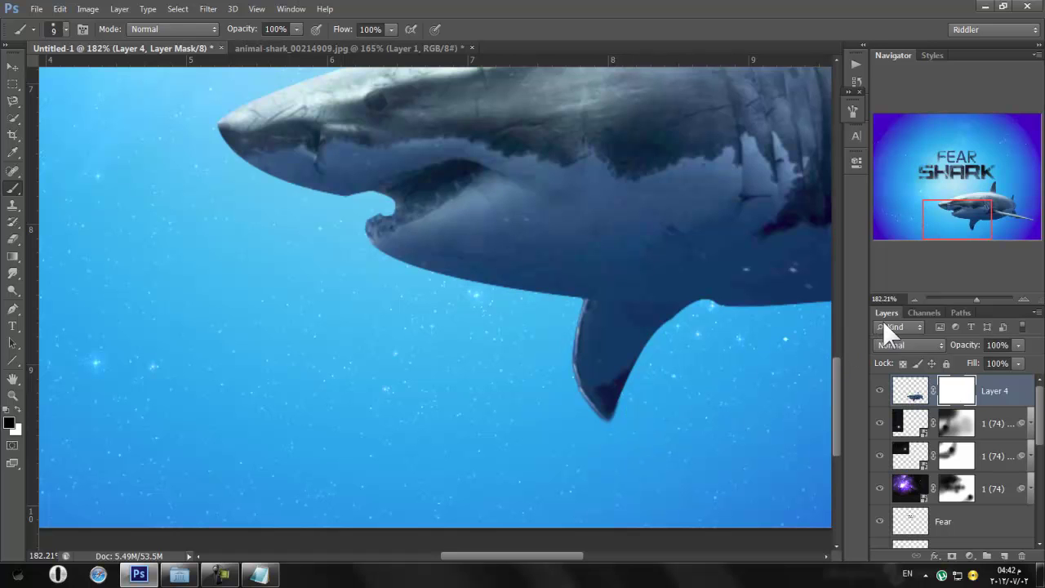
Add a Levels adjustment clipped to the shark on Layer 4 and set its black input level to 11
left_click(965, 299)
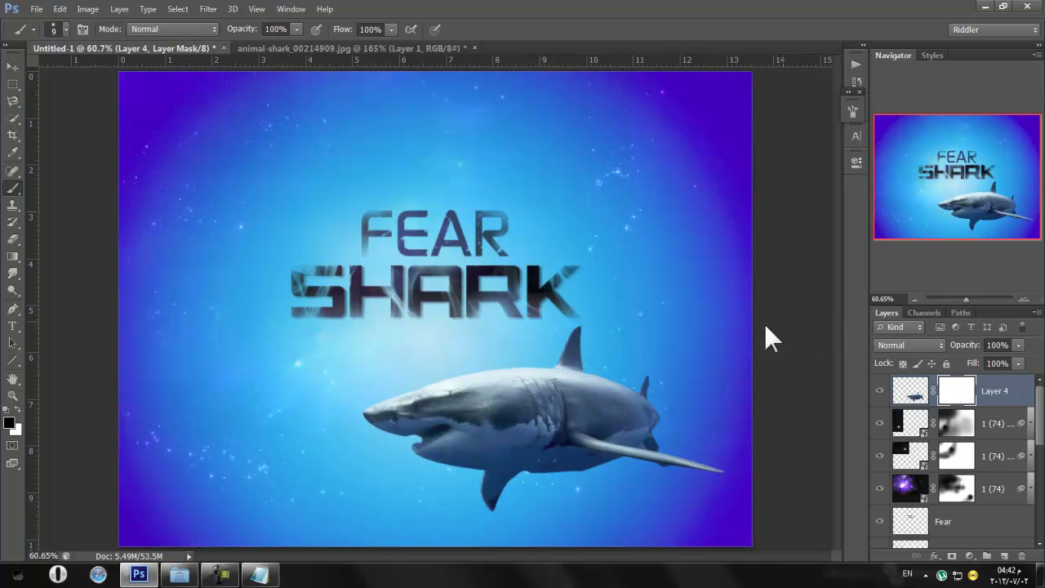
left_click(969, 556)
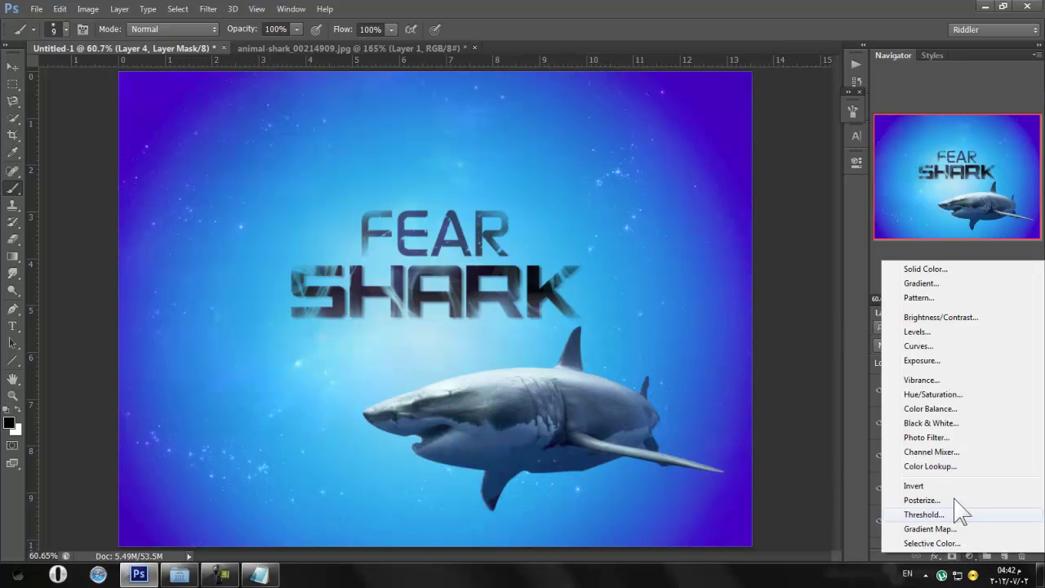
left_click(918, 331)
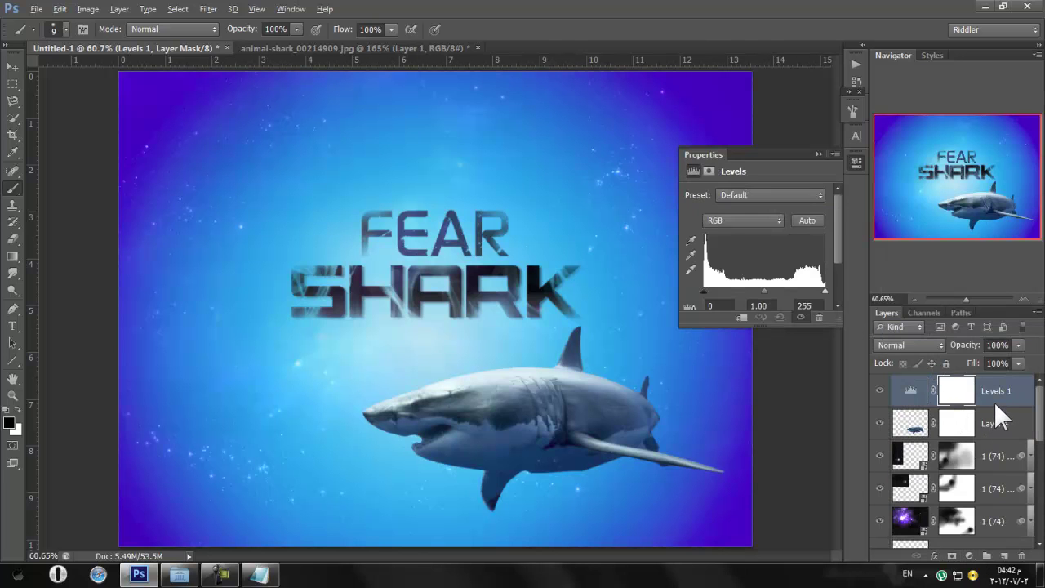
left_click(994, 405, "alt")
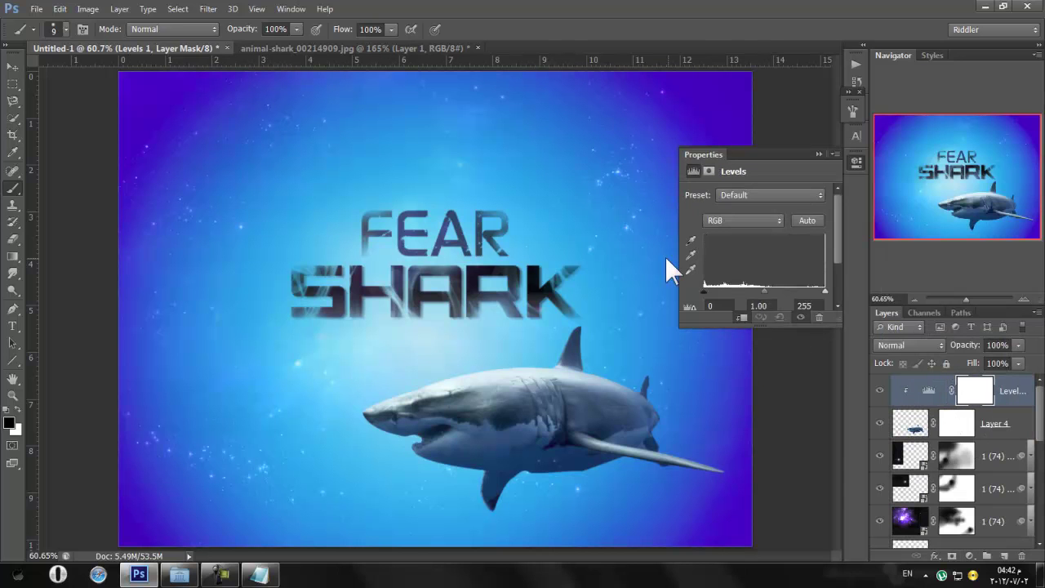
left_click_drag(704, 292, 709, 290)
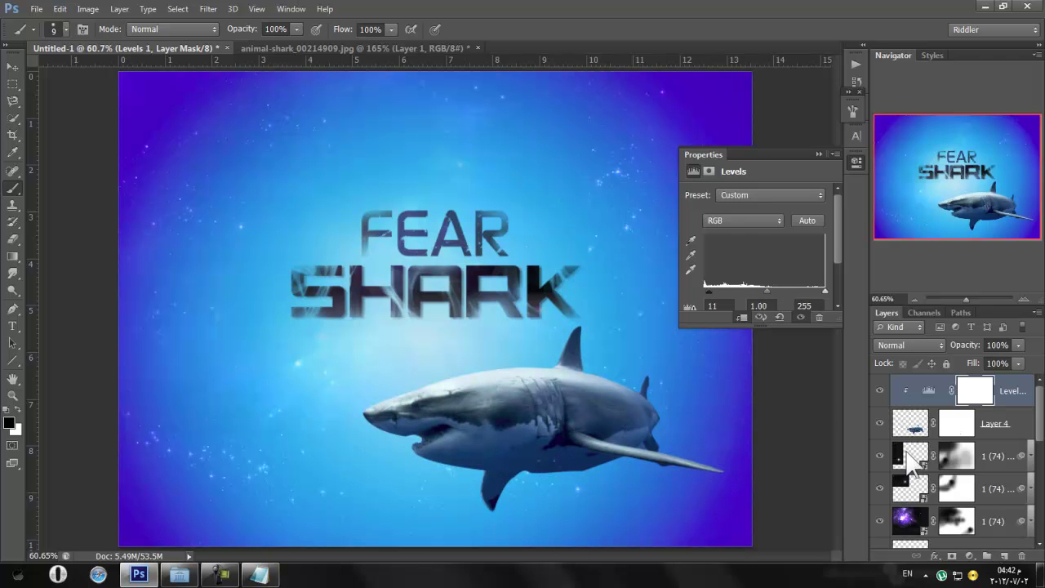
Add a Curves adjustment clipped to the shark that lowers the highlight end point, and invert its mask to black
left_click(969, 556)
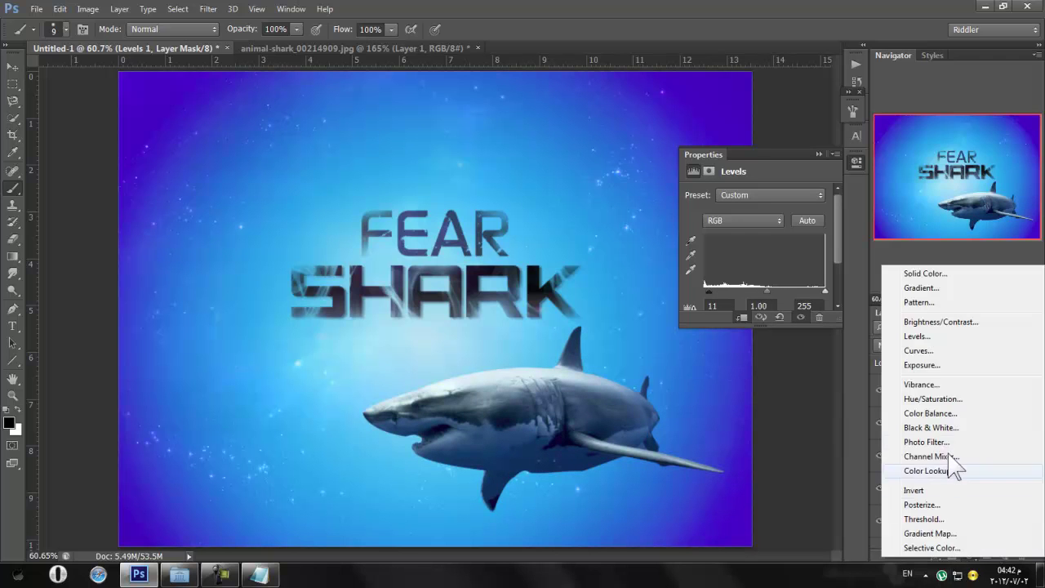
left_click(918, 351)
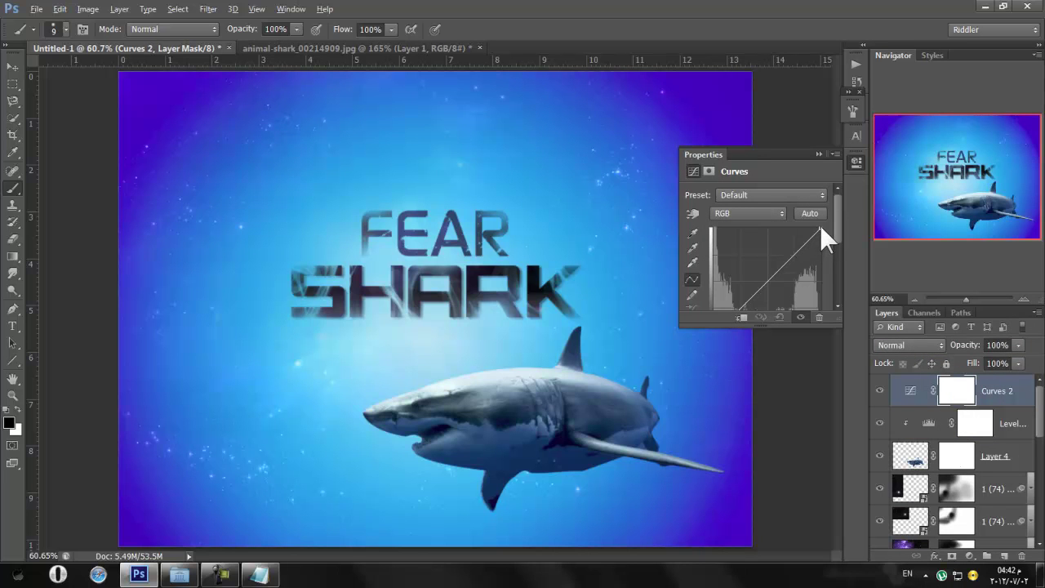
left_click(994, 408, "alt")
left_click_drag(820, 229, 831, 241)
key("ctrl+i")
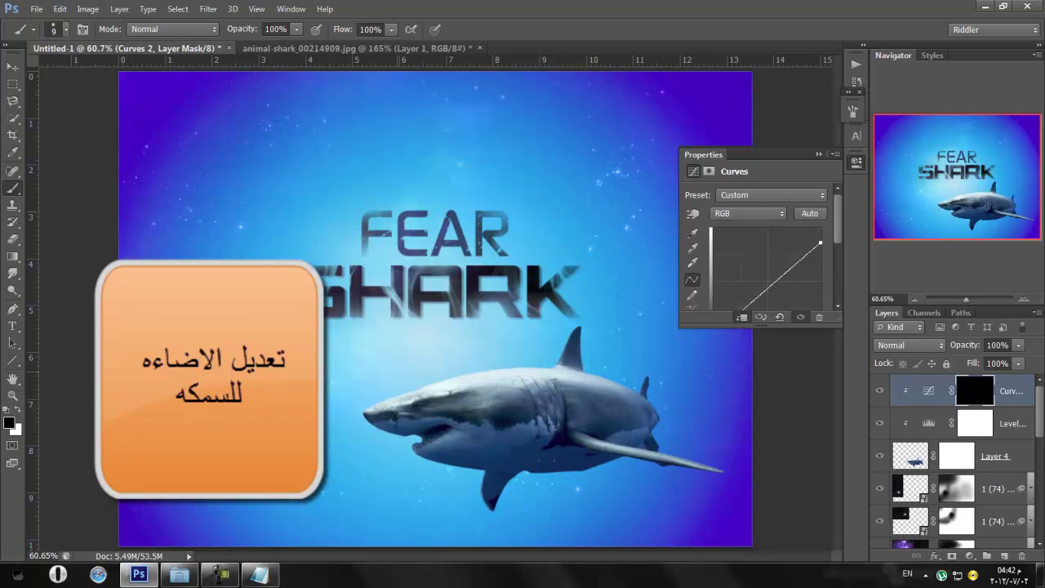
Paint white on the Curves mask along the shark's back from tail to snout, using a 175 px brush
key("bracketright")
key("bracketright")
key("bracketright")
key("bracketright")
key("bracketright")
key("bracketright")
key("bracketright")
key("bracketright")
key("bracketright")
key("bracketright")
key("bracketright")
key("bracketright")
key("bracketright")
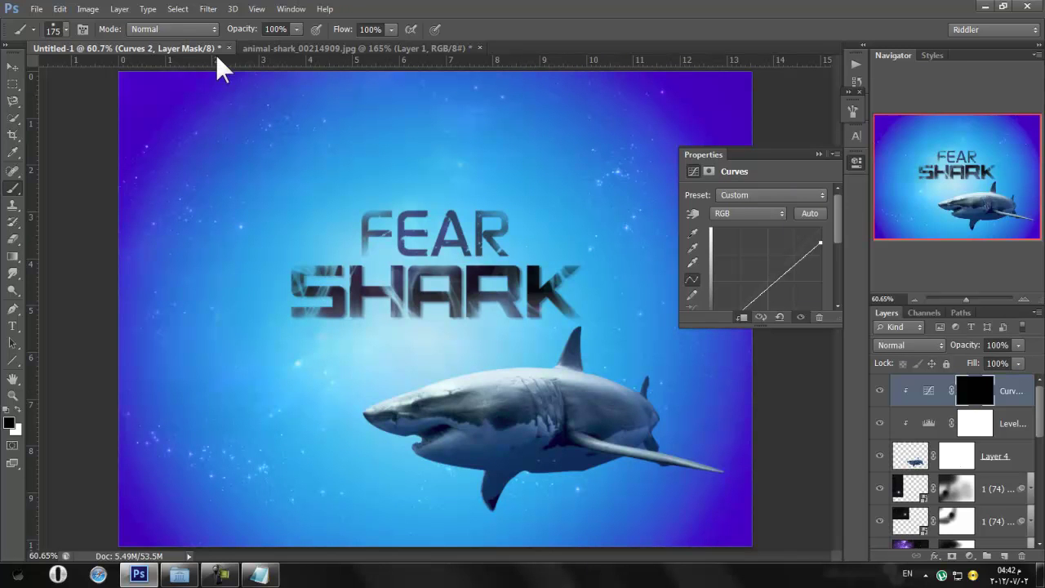
left_click(17, 410)
left_click(432, 429)
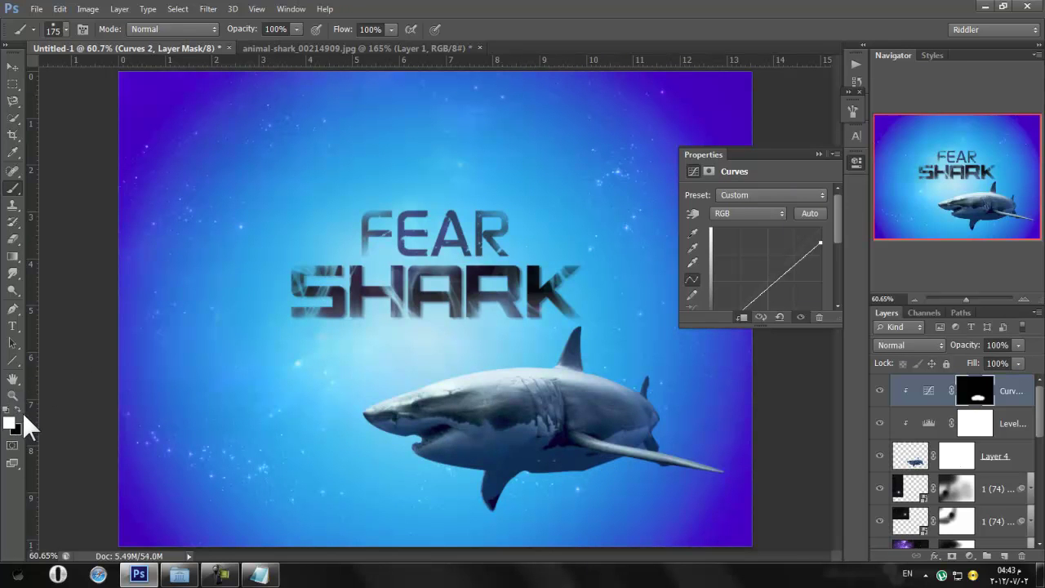
key("ctrl+z")
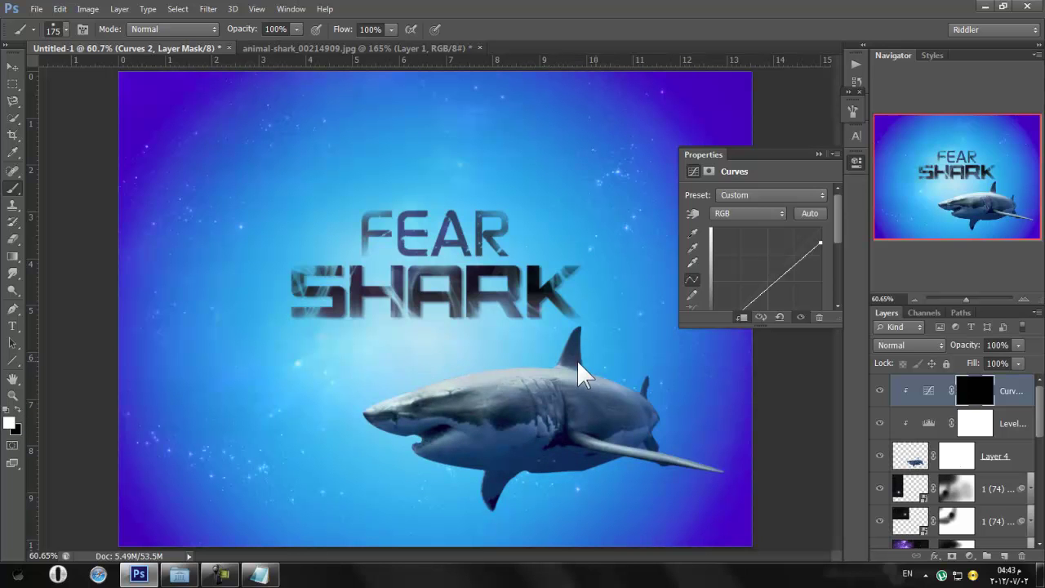
left_click_drag(642, 364, 369, 400)
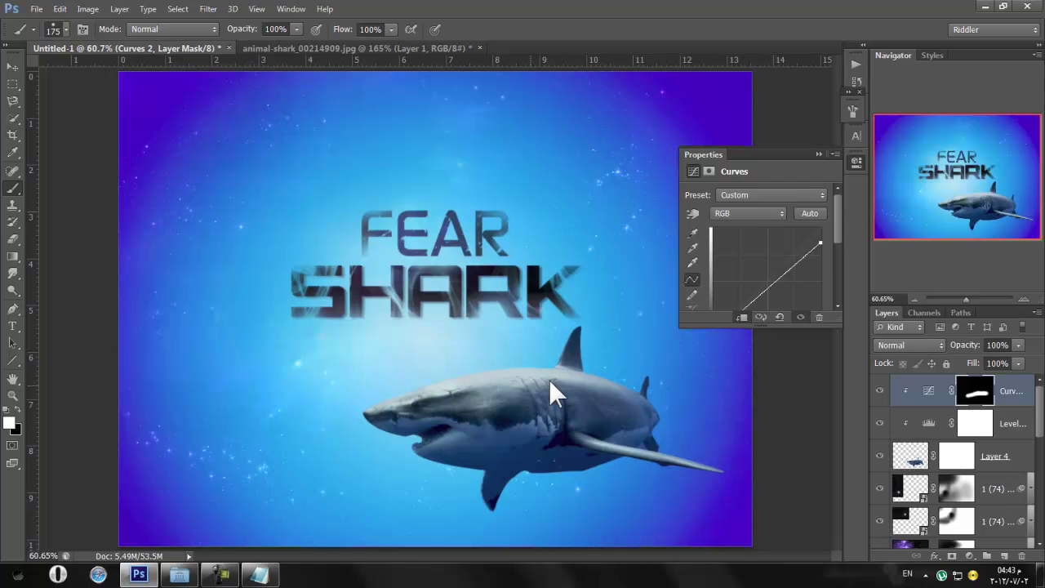
Reduce the Curves layer's opacity to 42%, comparing the shark with the adjustment hidden and shown
left_click(918, 389)
left_click_drag(971, 343, 934, 342)
left_click(879, 384)
left_click(880, 383)
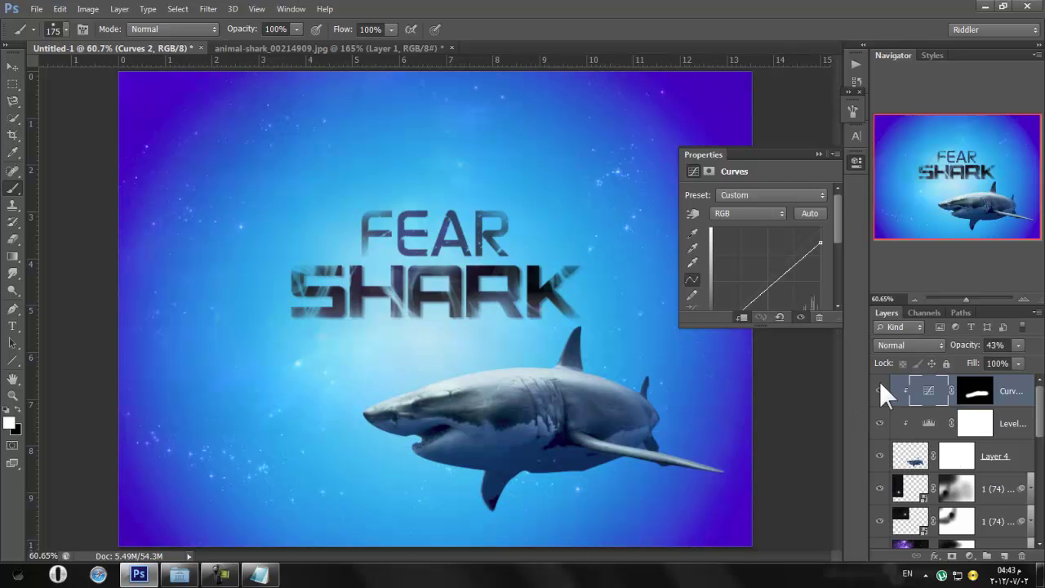
left_click_drag(968, 345, 970, 346)
left_click_drag(964, 301, 964, 296)
scroll(876, 396, "down", 1)
scroll(876, 395, "up", 1)
left_click_drag(977, 343, 972, 342)
left_click(378, 48)
mouse_move(966, 298)
left_mouse_down()
mouse_move(955, 298)
mouse_move(967, 298)
left_mouse_up()
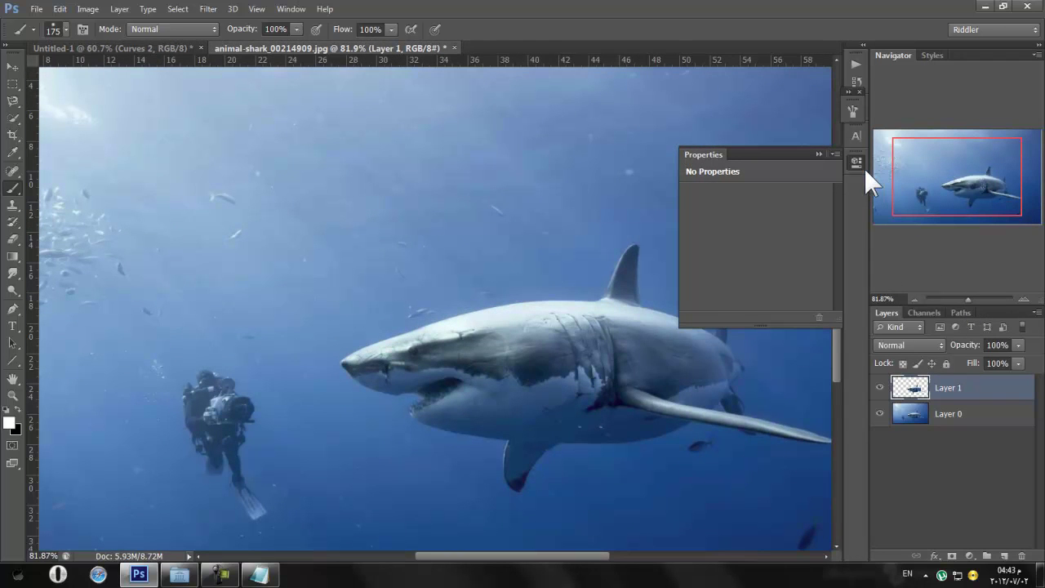
left_click(122, 47)
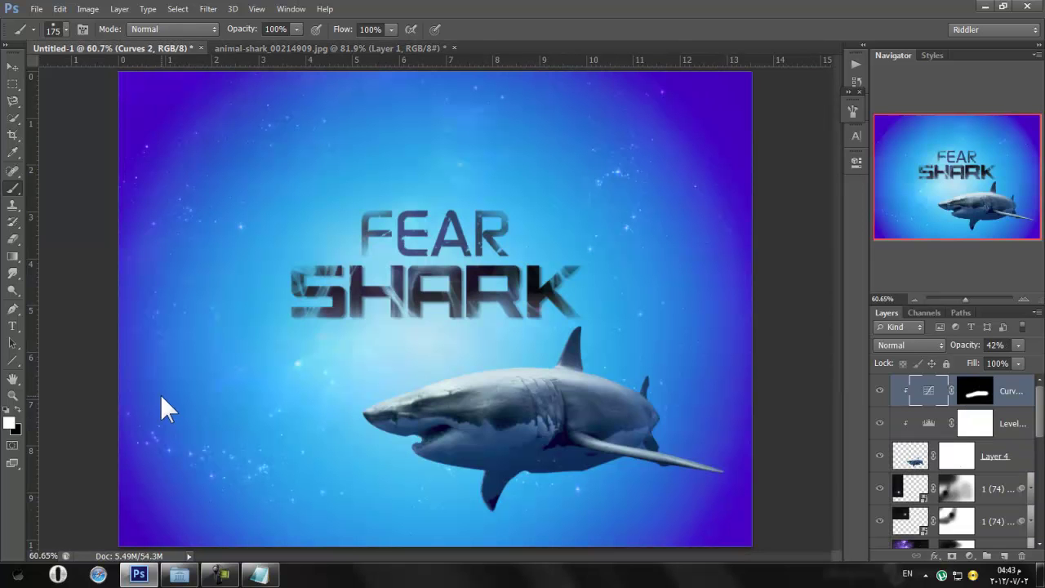
Open great-white-shark.jpg from the Download folder as its own document and convert its Background into Layer 0
left_click(179, 575)
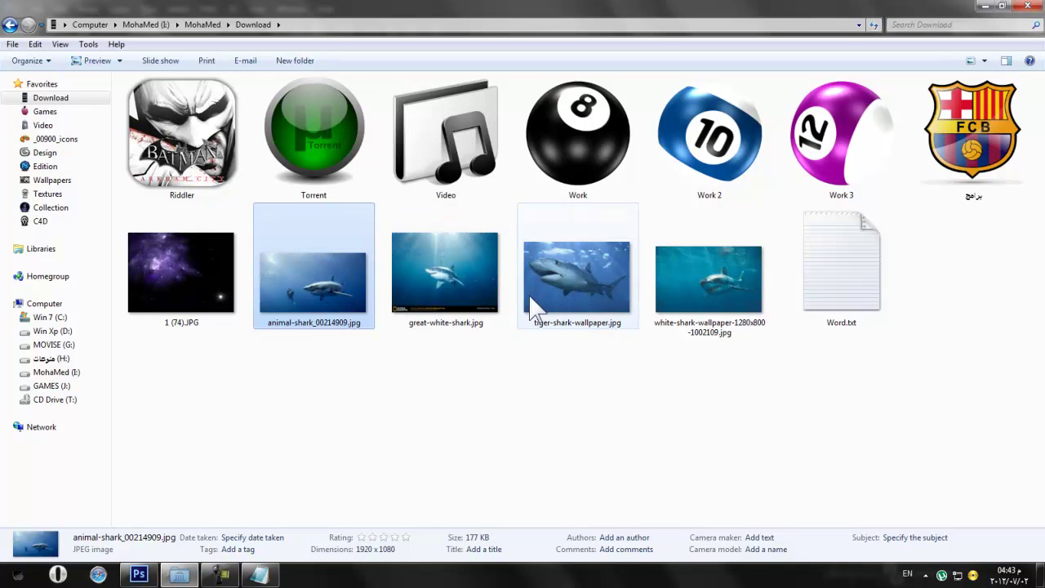
left_click_drag(456, 274, 539, 49)
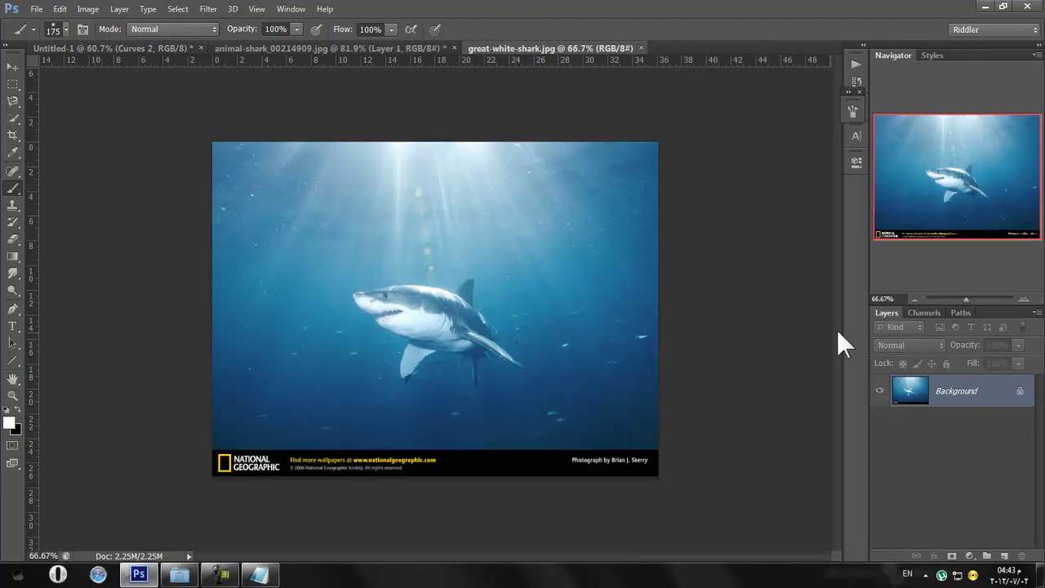
left_click_drag(967, 299, 980, 301)
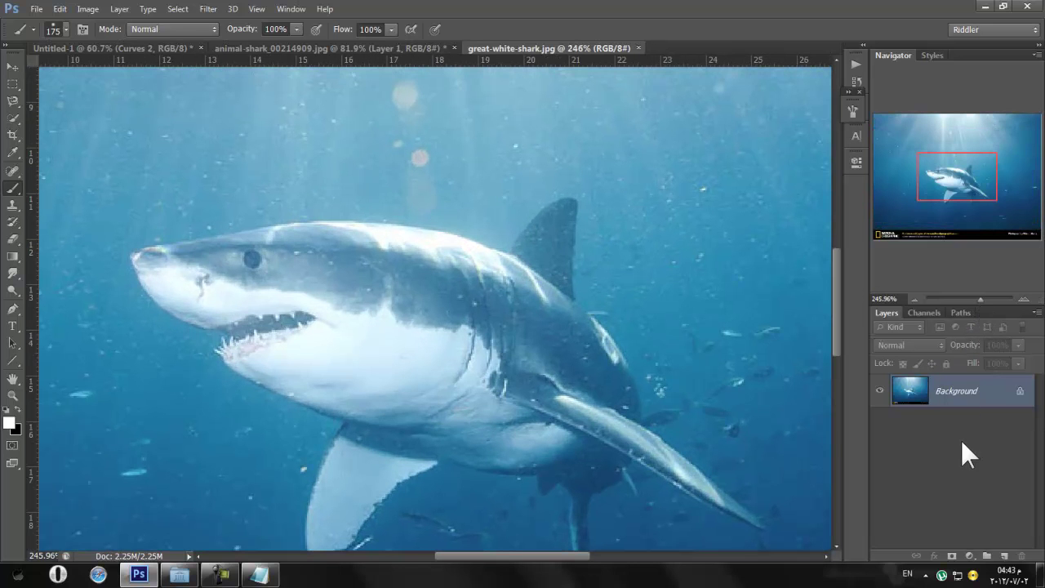
double_click(957, 389)
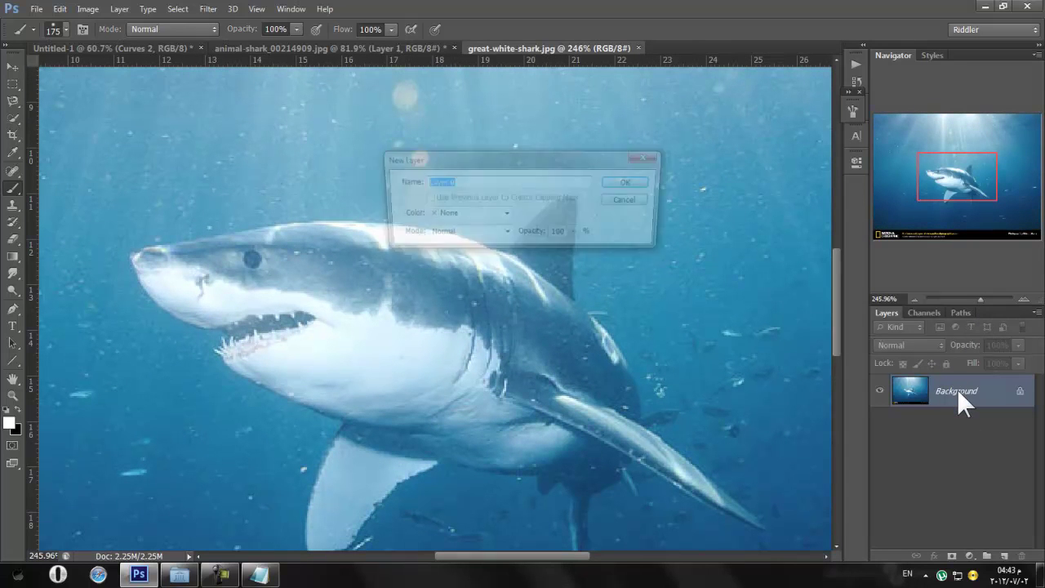
left_click(631, 183)
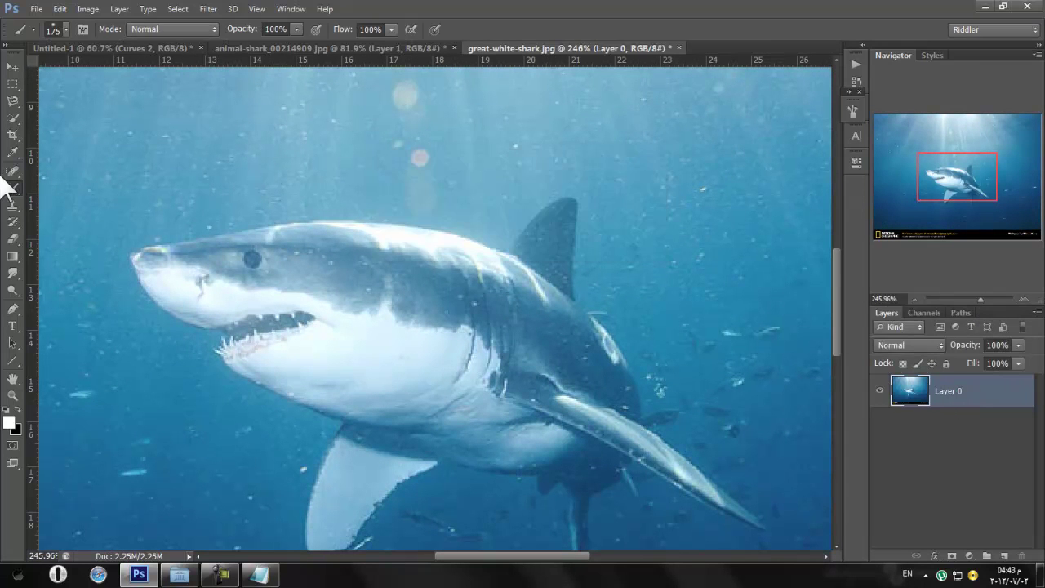
Trace the shark's outline in great-white-shark.jpg with the Pen tool and convert the path to a selection
left_click(155, 46)
left_click(1012, 398)
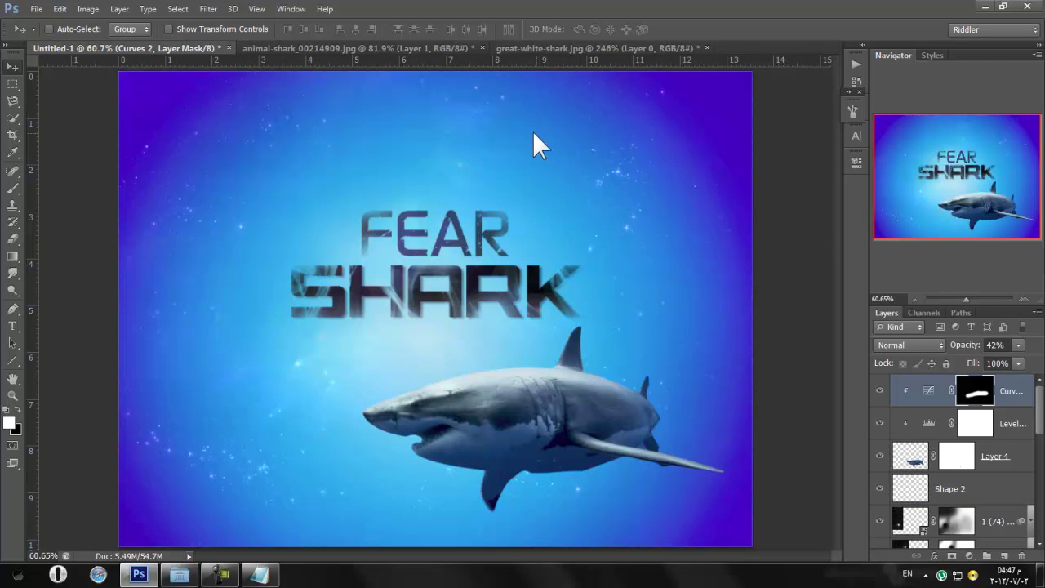
left_click(545, 49)
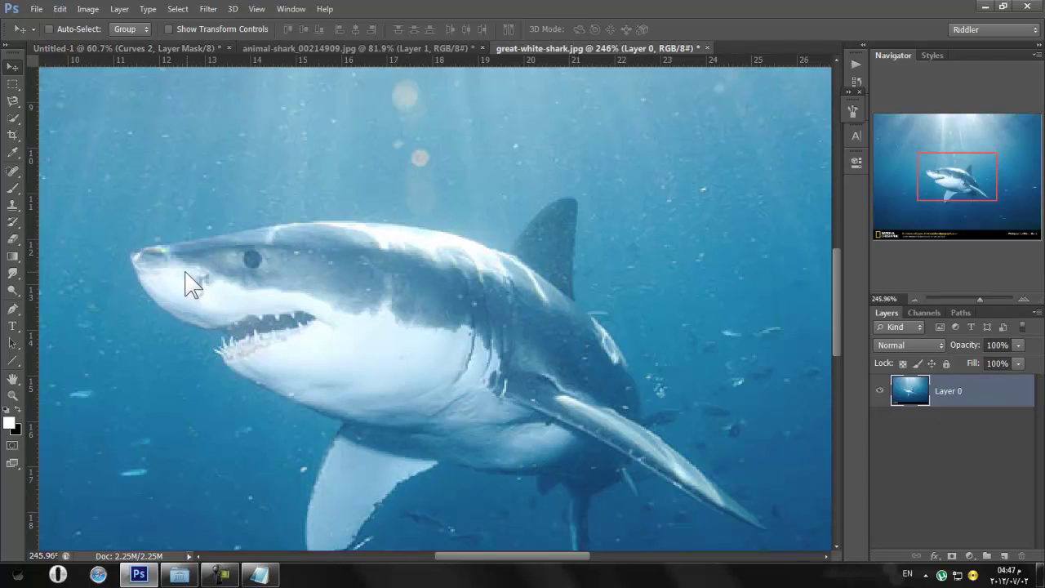
left_click(13, 311)
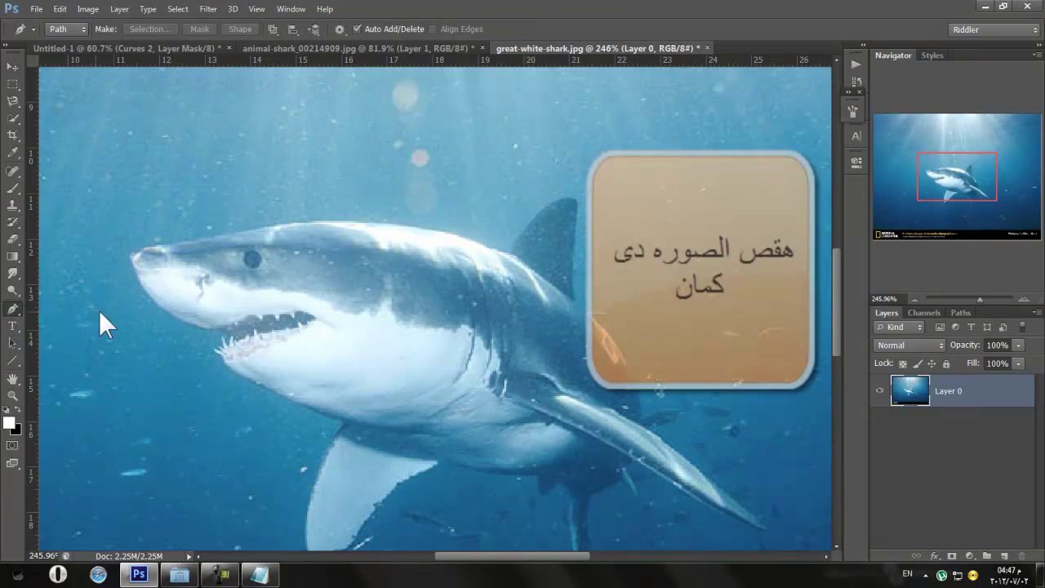
left_click(131, 257)
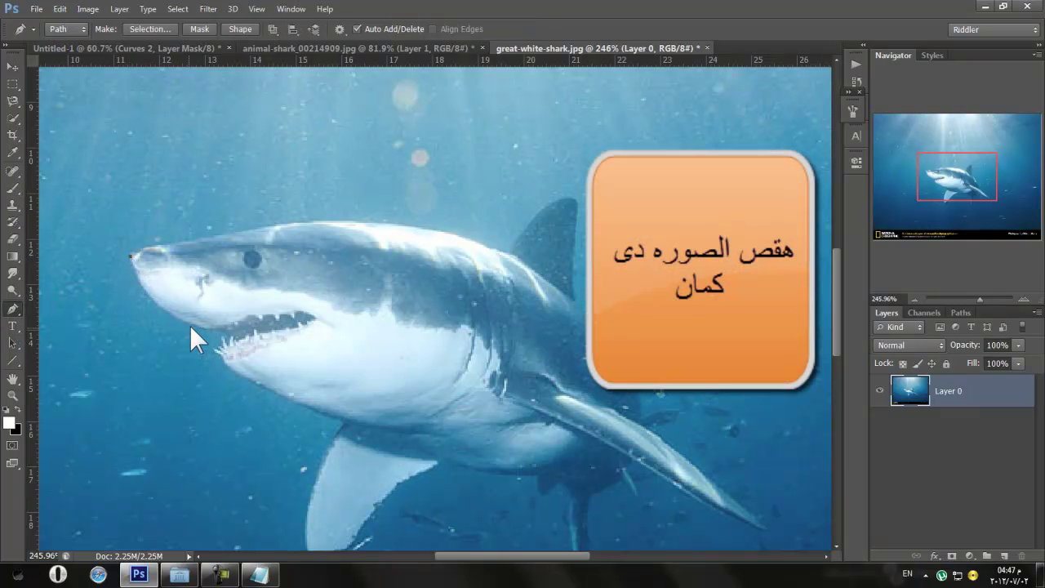
left_click_drag(209, 330, 299, 352)
left_click(212, 330)
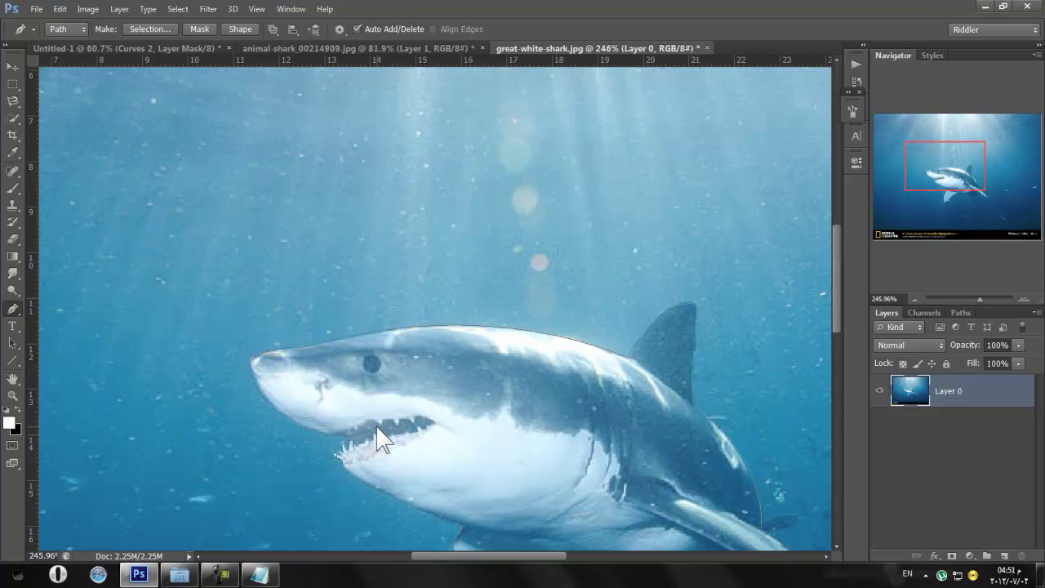
key("ctrl+Return")
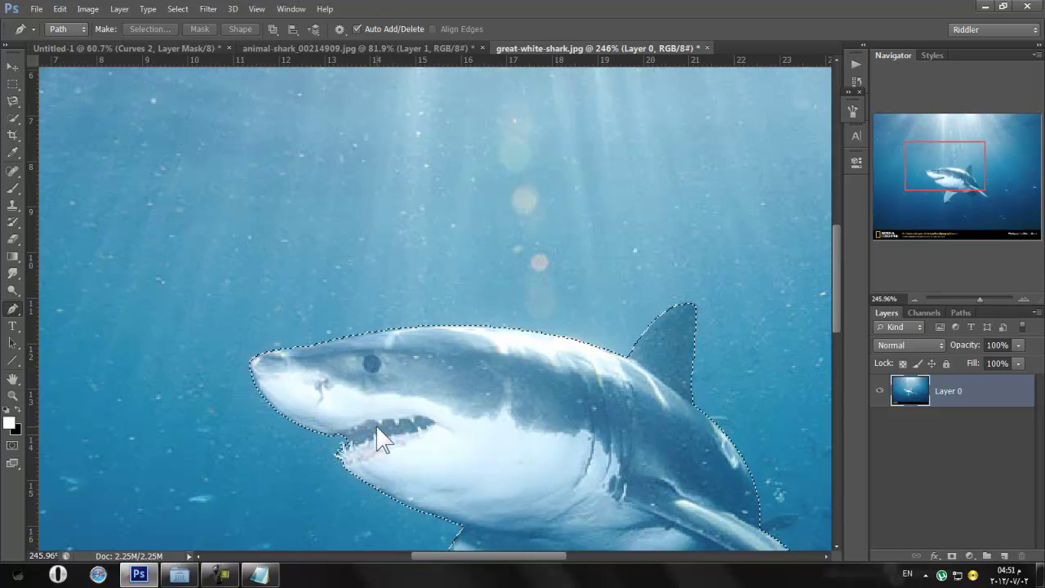
Copy the selected great white shark onto its own layer above Layer 0
right_click(483, 408)
left_click(13, 86)
left_click(12, 85)
right_click(488, 371)
left_click(545, 198)
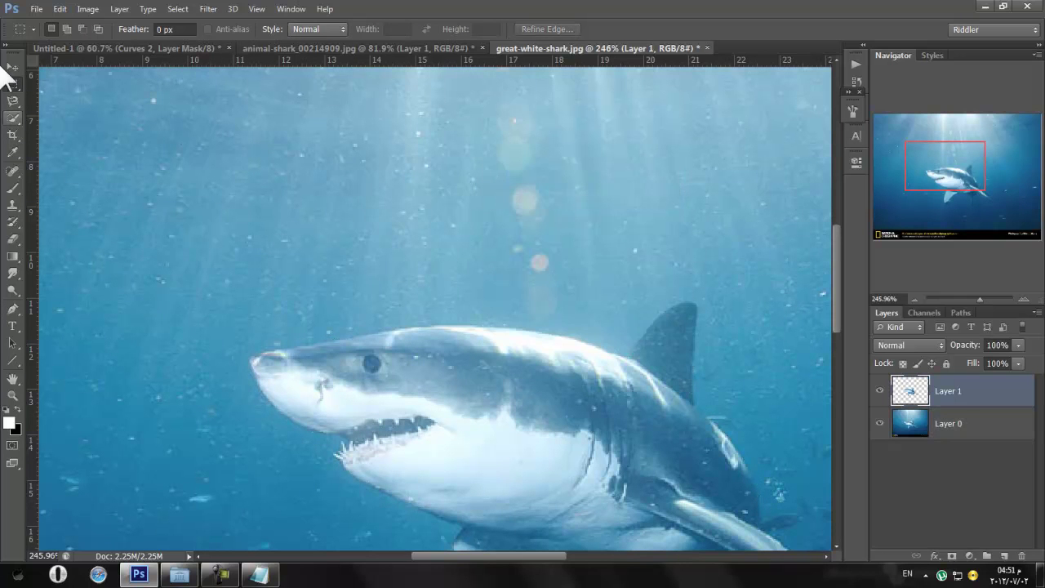
Bring the great white cutout into Untitled-1, release its clipping mask, and place it over the S of the SHARK lettering
left_click(14, 63)
left_click_drag(433, 400, 383, 260)
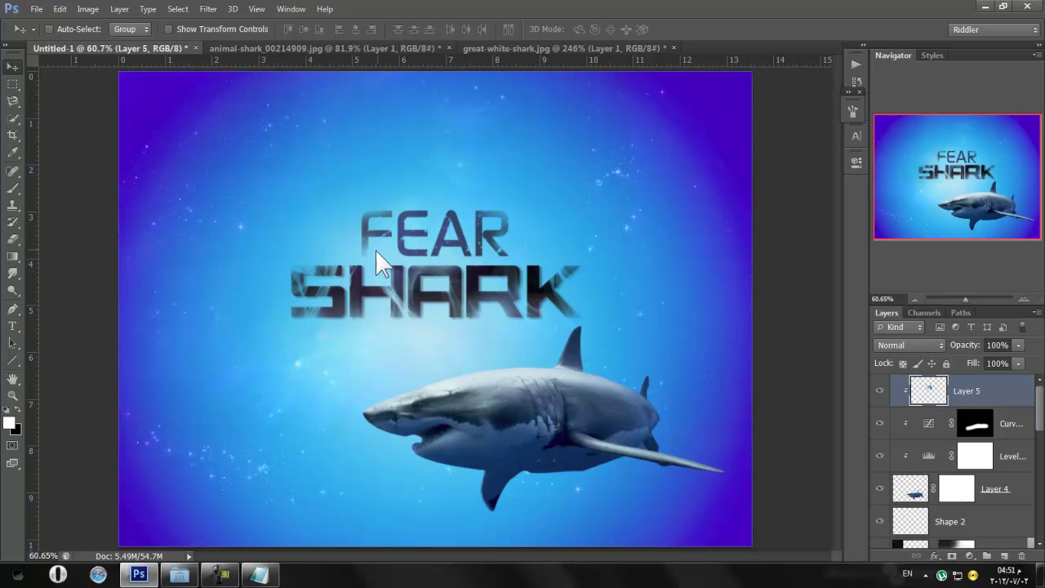
right_click(956, 401)
left_click(864, 222)
left_click_drag(517, 252, 344, 301)
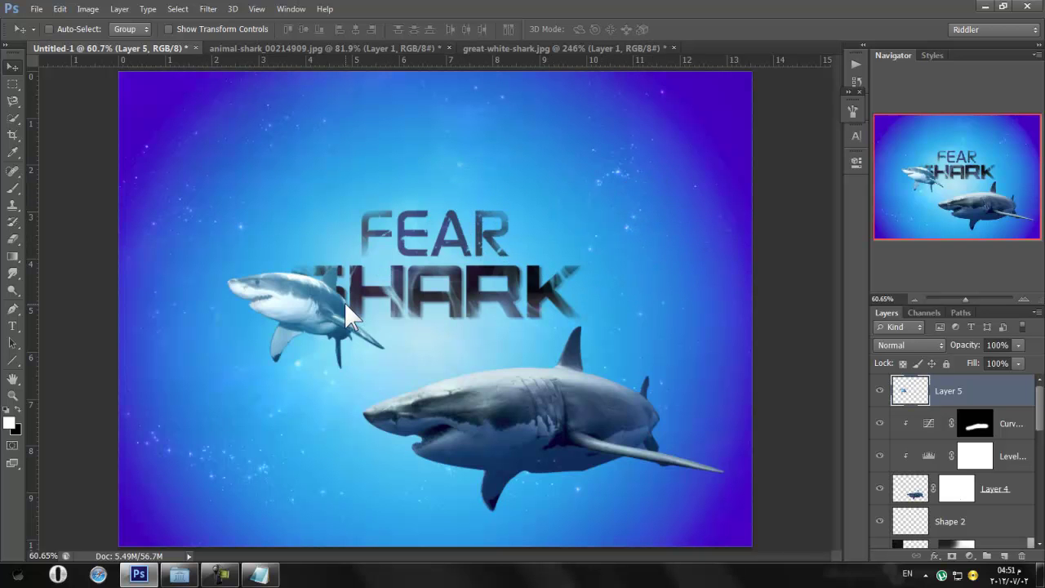
Load the outline of the great white shark on Layer 5 as a selection and contract it twice
left_click(910, 395, "ctrl")
left_click(192, 10)
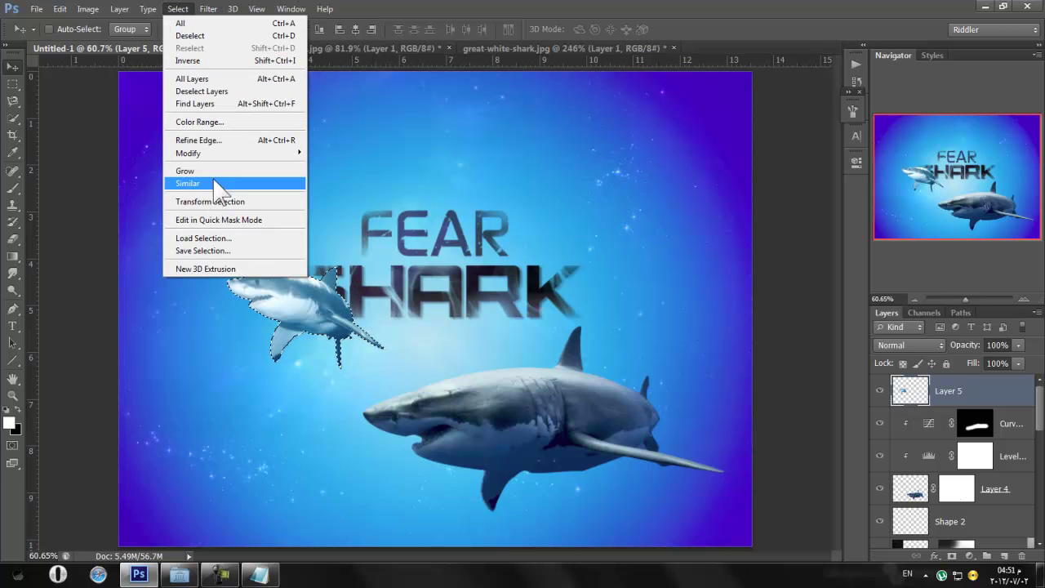
mouse_move(236, 153)
left_click(335, 190)
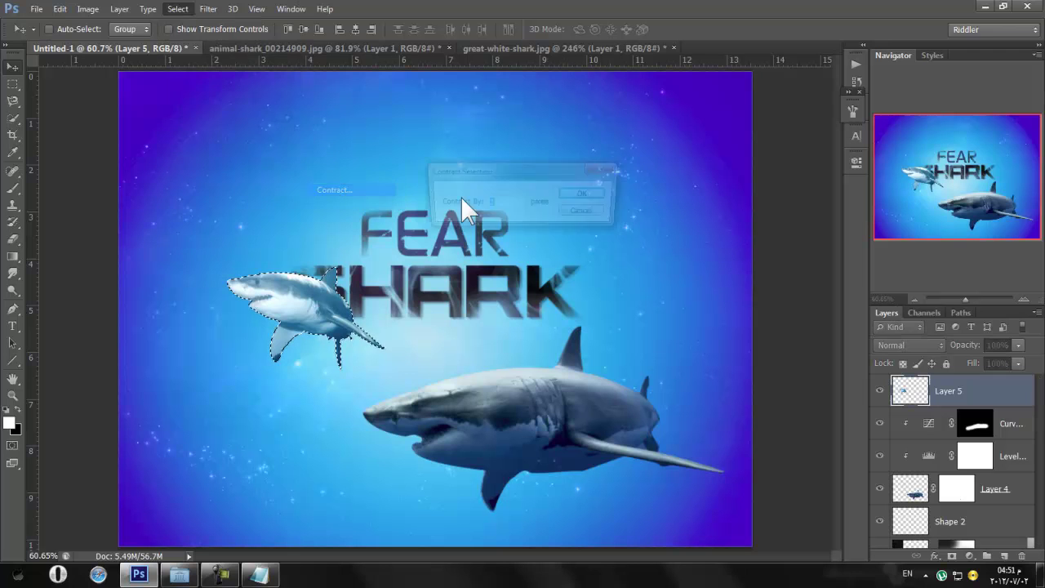
left_click(588, 195)
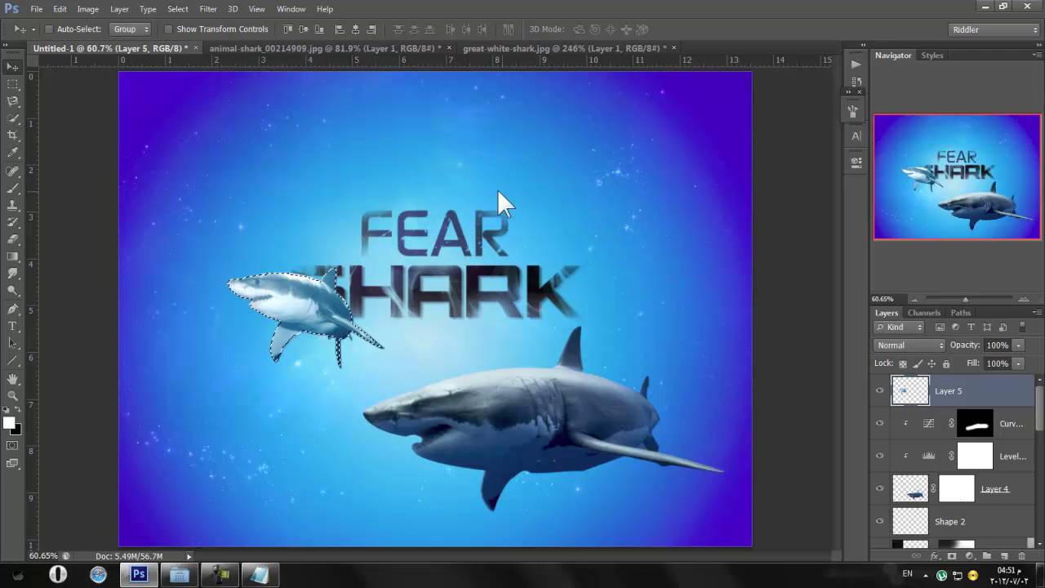
left_click(201, 9)
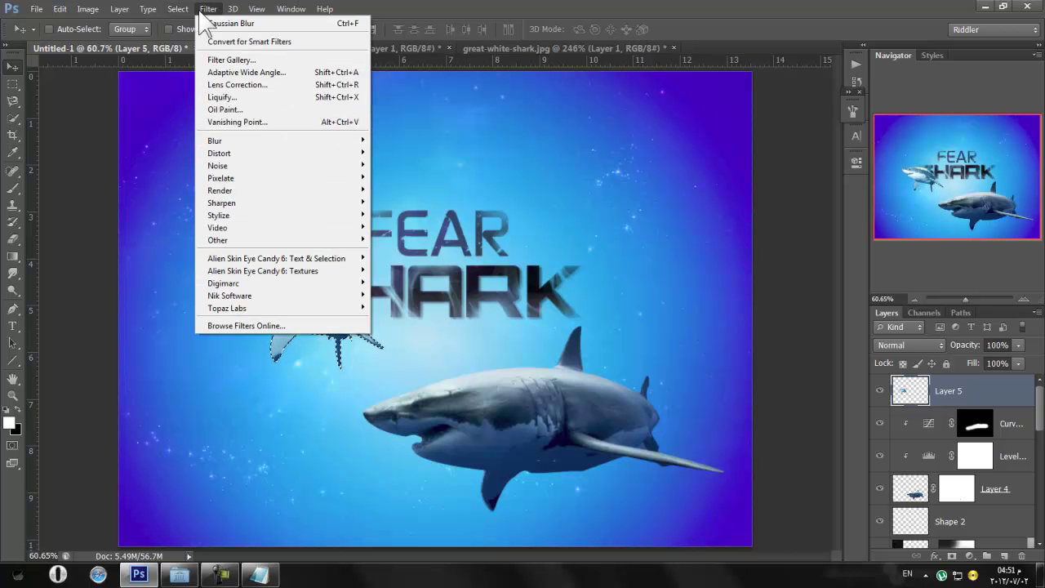
mouse_move(175, 12)
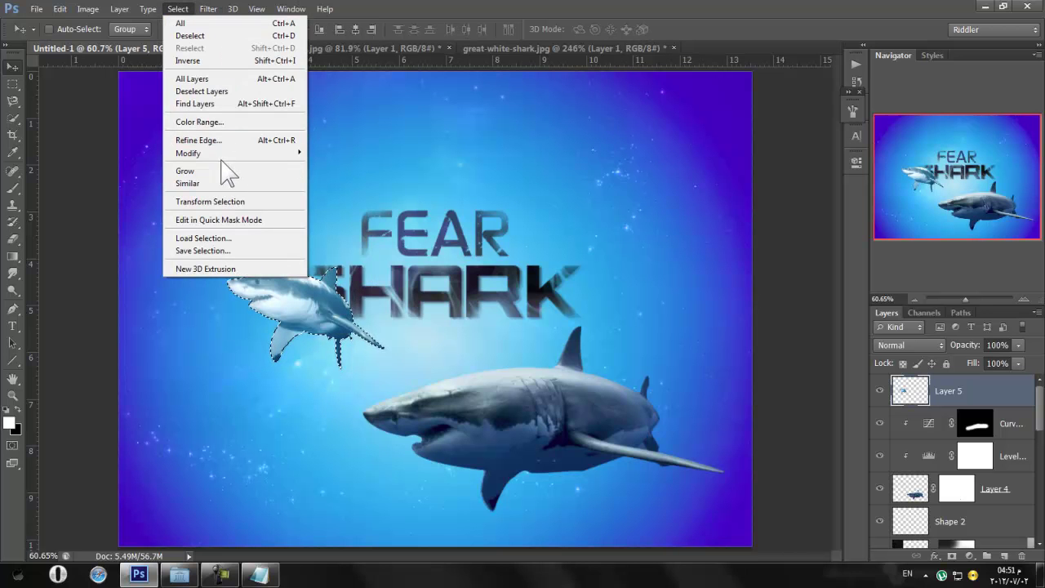
mouse_move(227, 154)
left_click(353, 191)
left_click(590, 199)
Invert the contracted selection to the area around the great white shark and deselect it
left_click(177, 9)
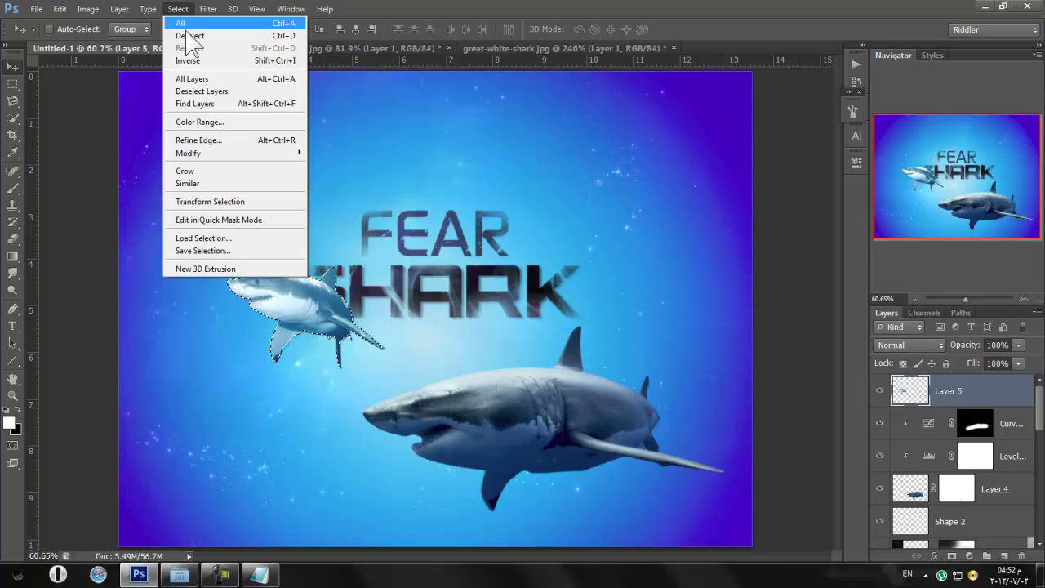
left_click(187, 61)
left_click(12, 85)
key("ctrl+d")
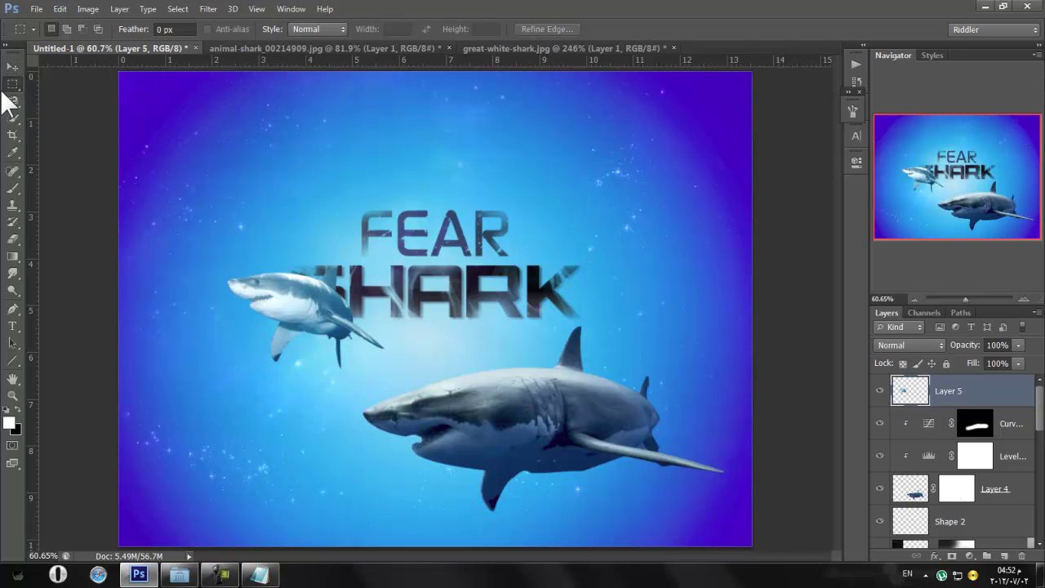
left_click_drag(958, 298, 966, 298)
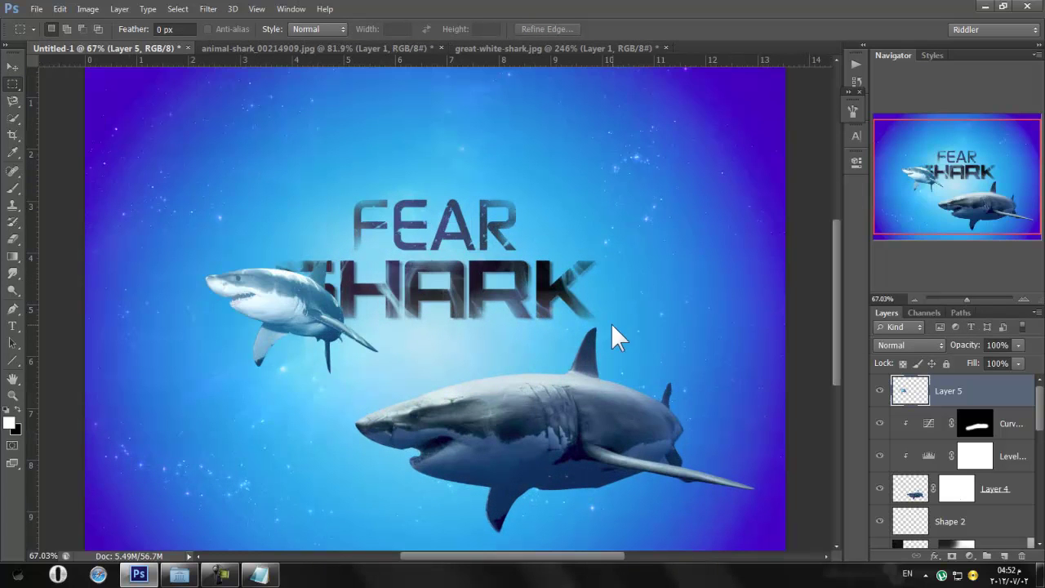
key("ctrl+t")
right_click(312, 288)
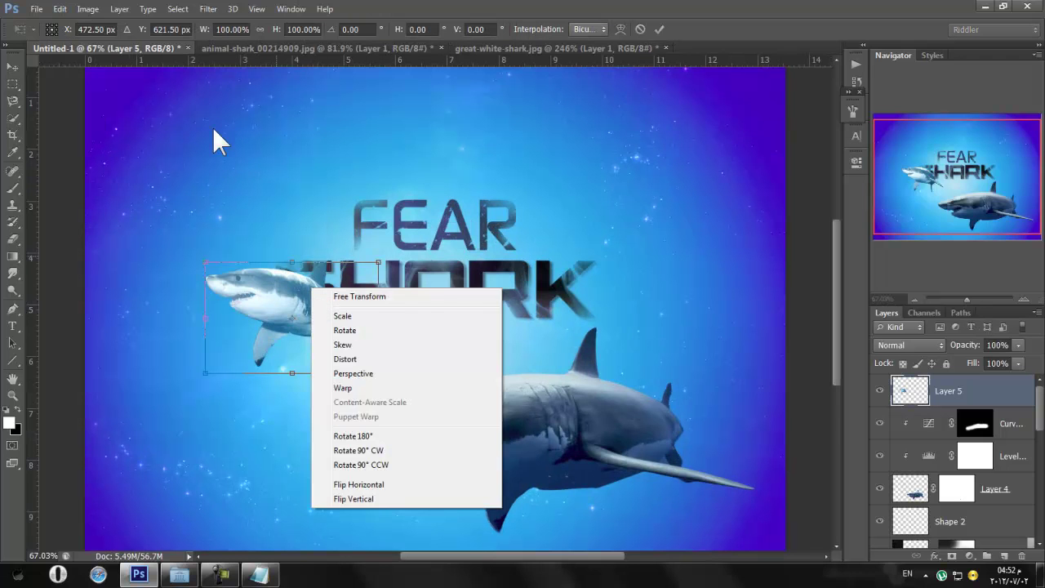
left_click(98, 7)
left_click(97, 6)
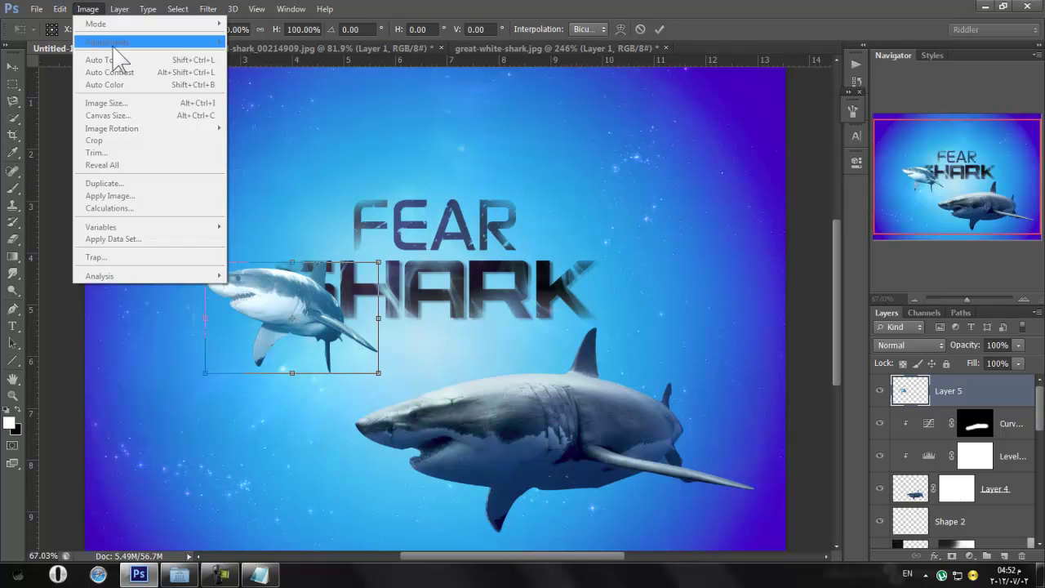
left_click(636, 29)
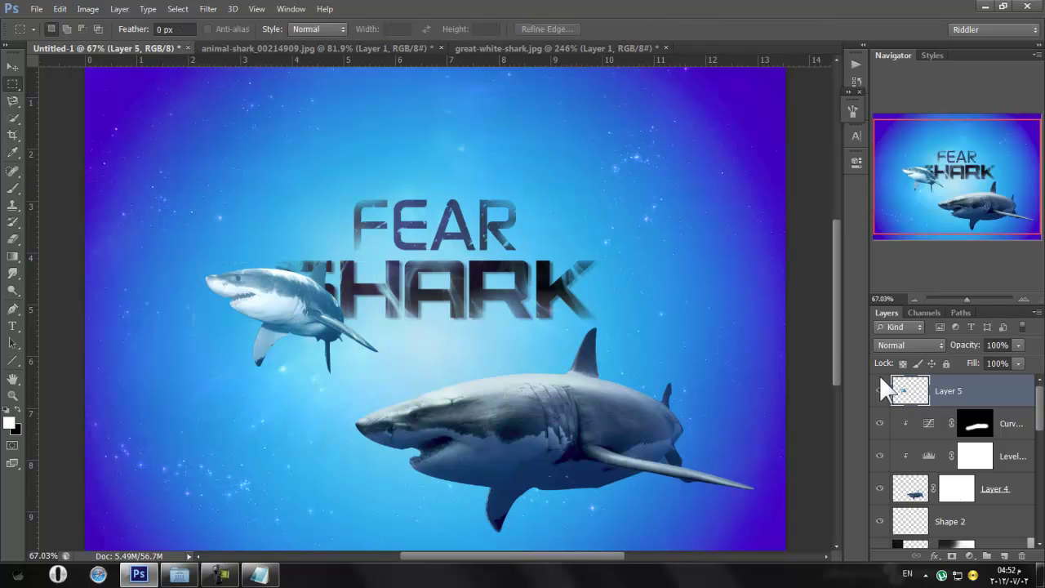
Try flipping the canvas vertically with the great white shark selected, and undo it
left_click(88, 9)
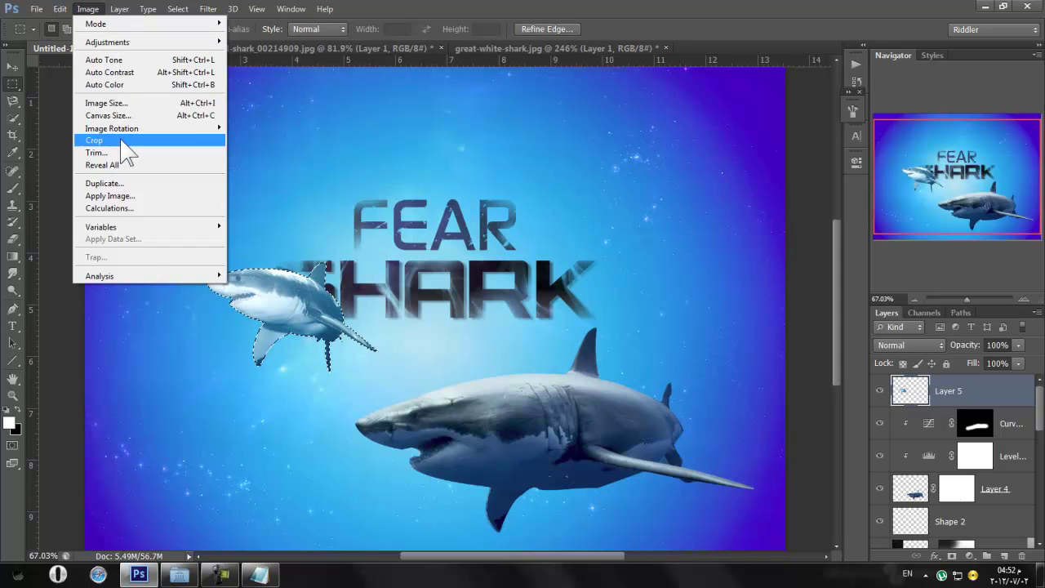
mouse_move(123, 129)
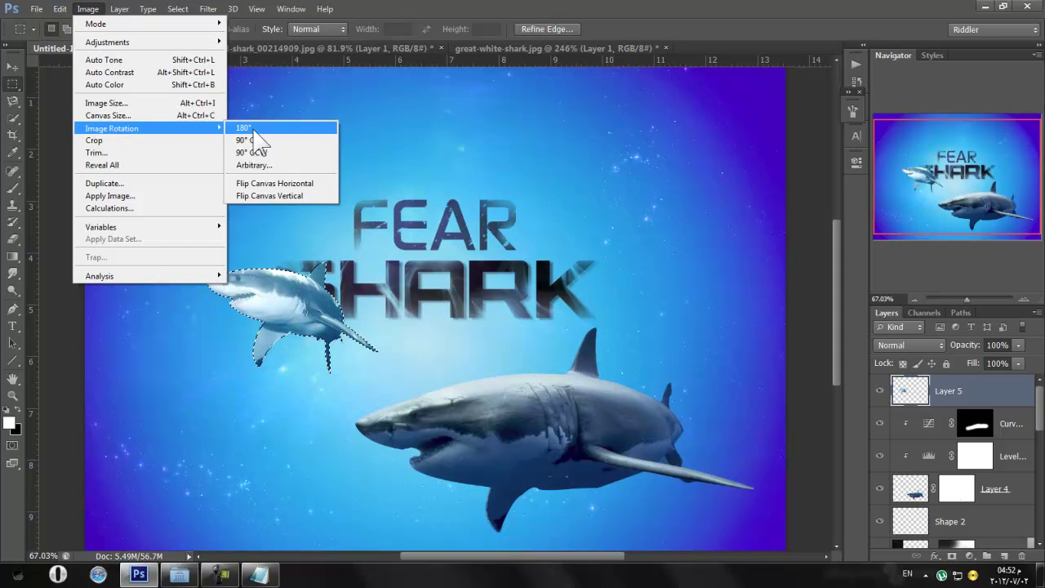
left_click(272, 194)
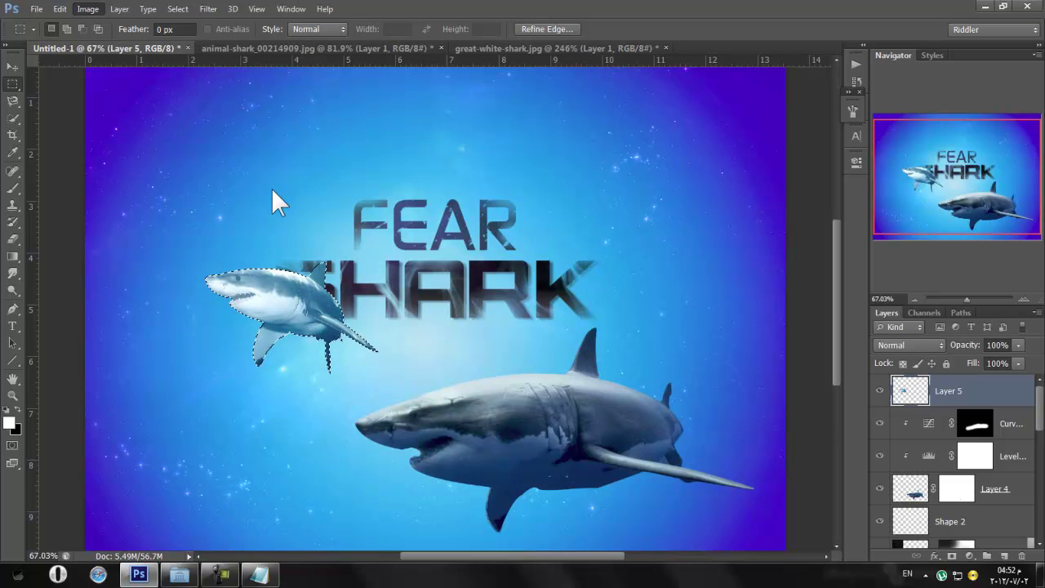
key("ctrl+z")
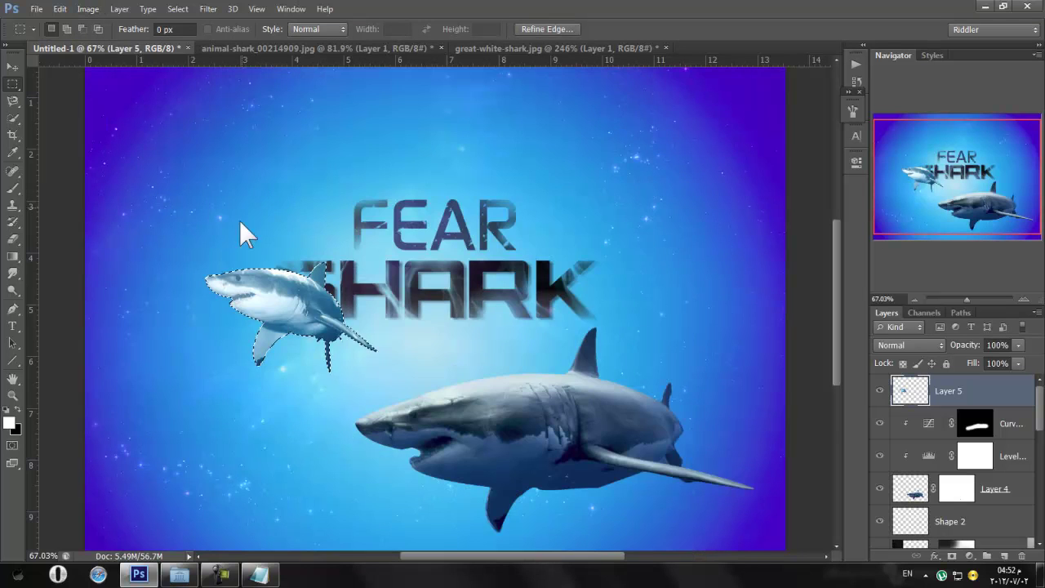
right_click(255, 280)
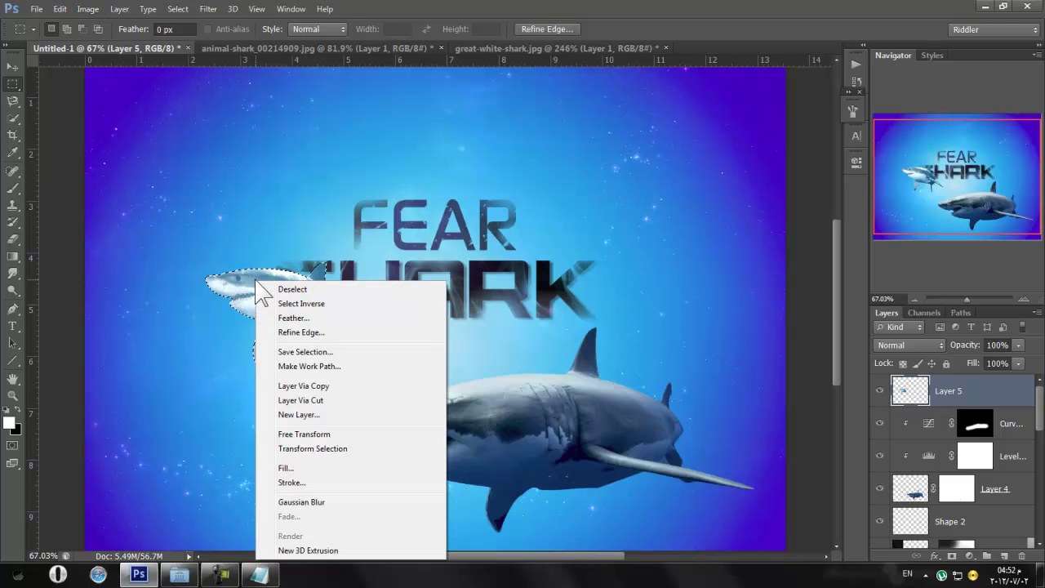
left_click(119, 12)
left_click(92, 10)
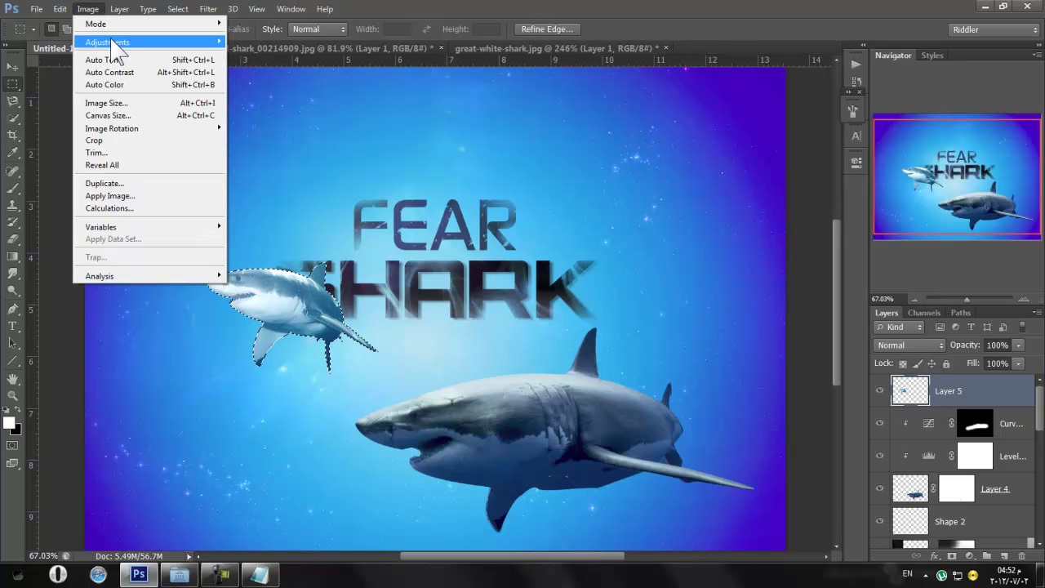
left_click(232, 294)
right_click(243, 295)
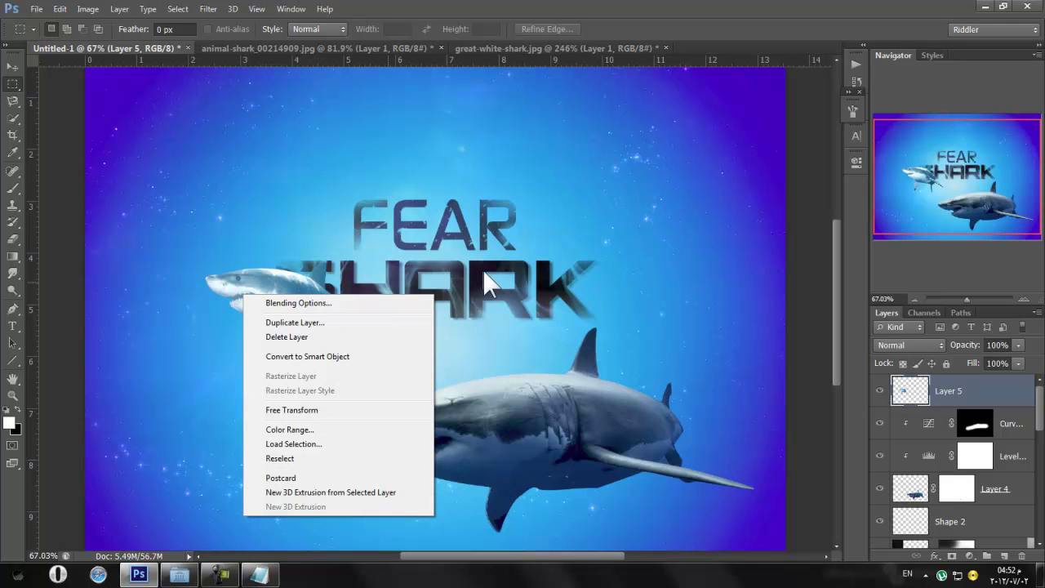
left_click(231, 261)
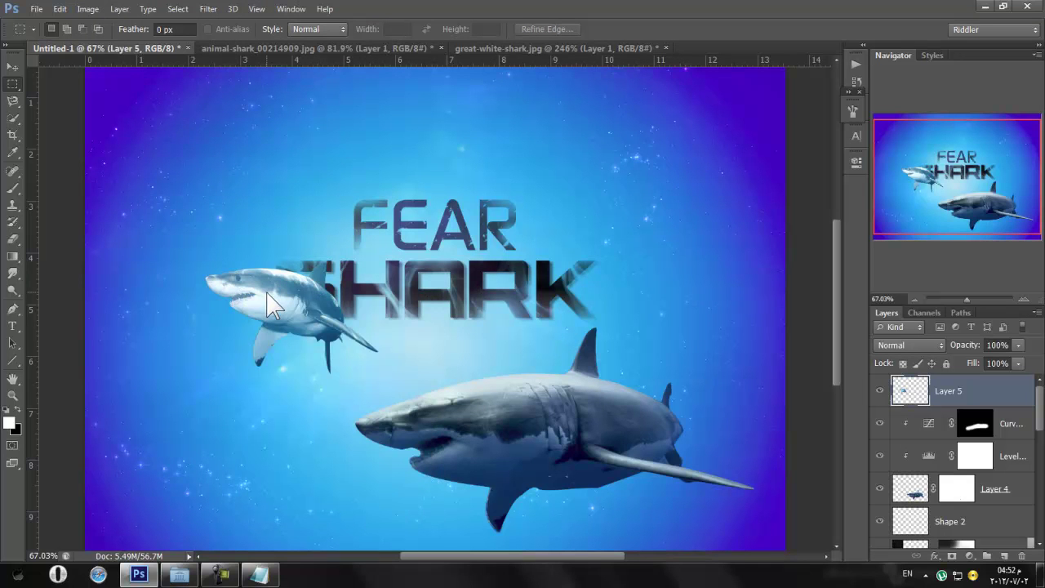
Mirror the great white shark on Layer 5 horizontally with Free Transform, combining a horizontal flip with two 180° rotations
key("ctrl+t")
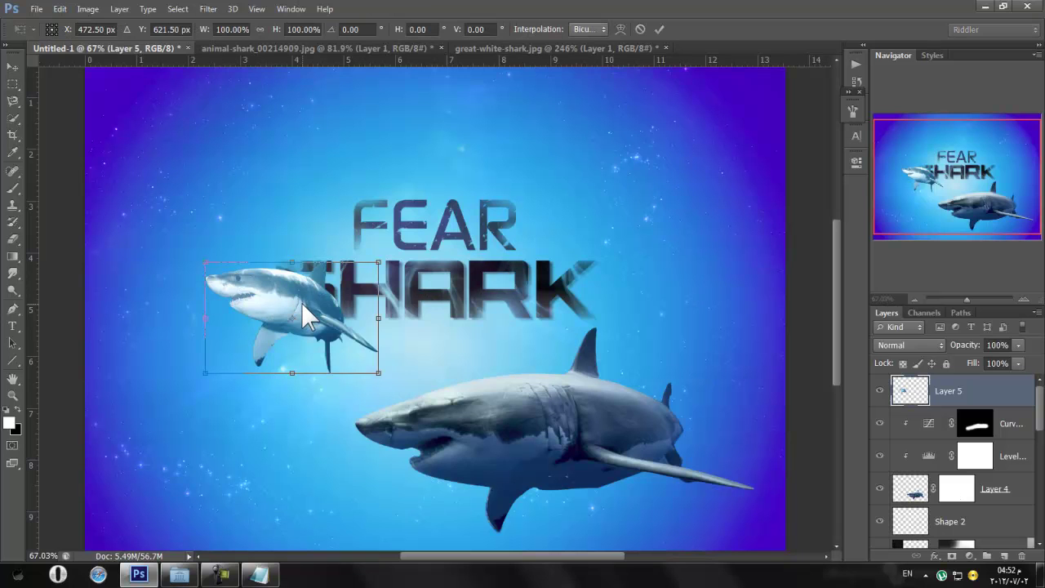
right_click(302, 305)
left_click(378, 452)
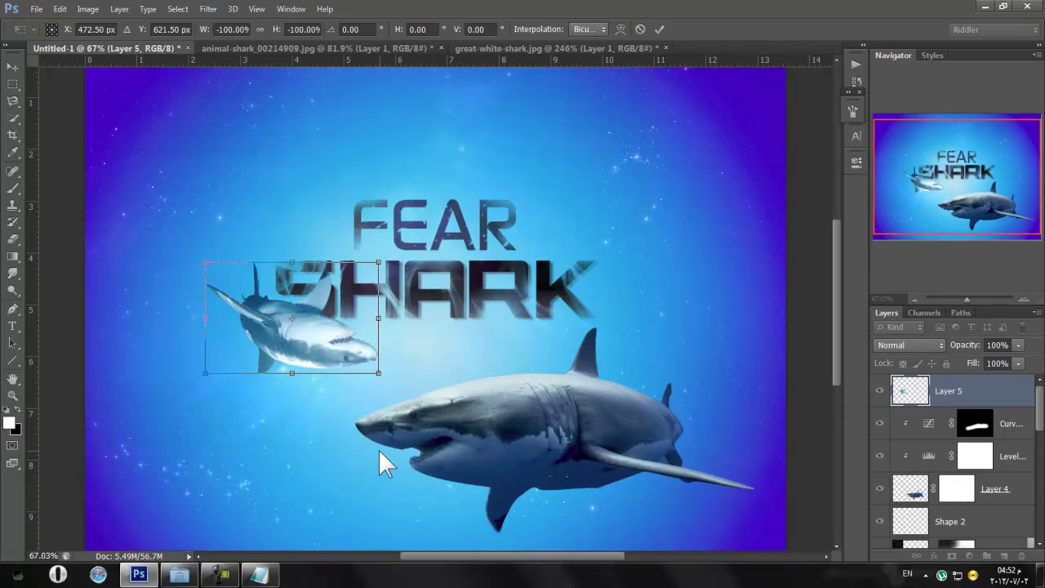
right_click(335, 336)
left_click(401, 532)
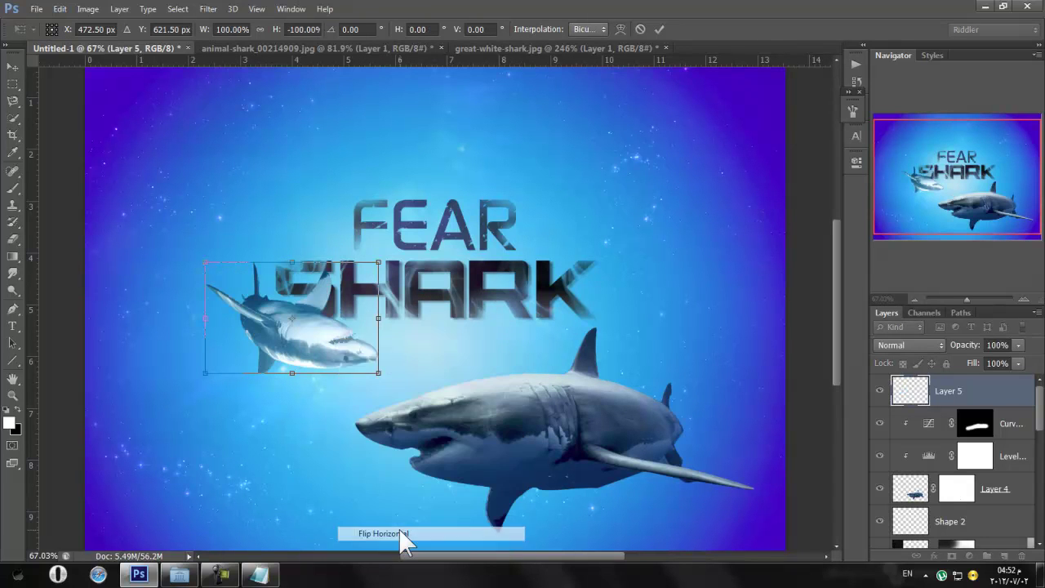
right_click(335, 342)
left_click(384, 475)
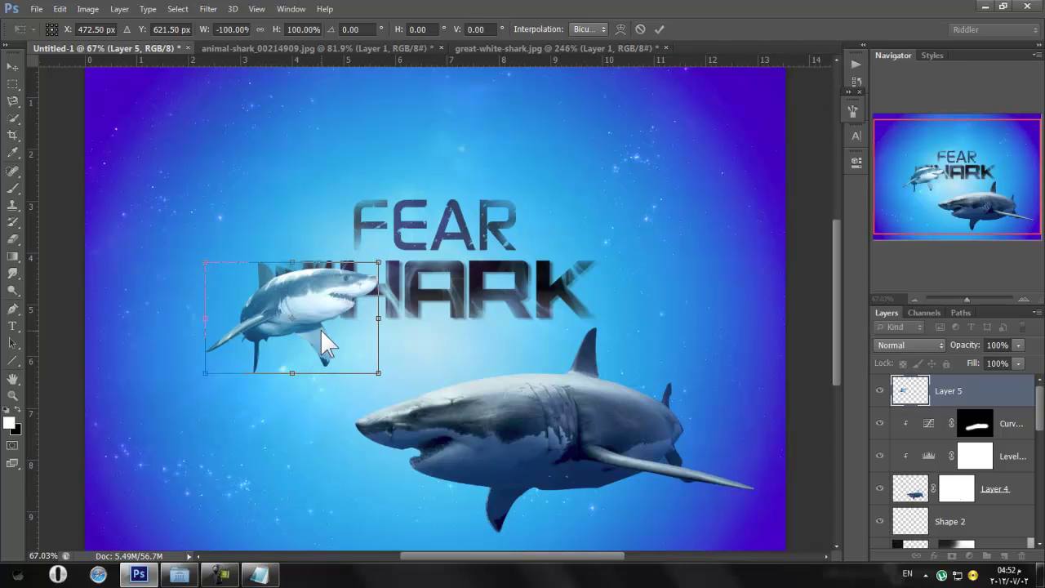
Apply the mirrored shark's transform and place it in the open water left of the FEAR SHARK lettering, level with SHARK
left_click_drag(322, 314, 219, 251)
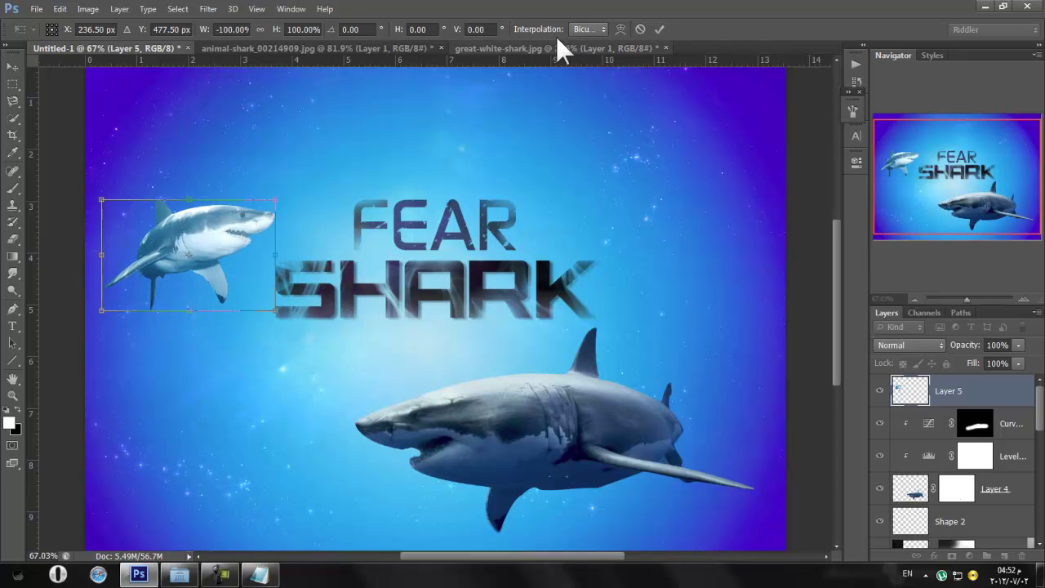
left_click(660, 29)
left_click_drag(966, 299, 967, 299)
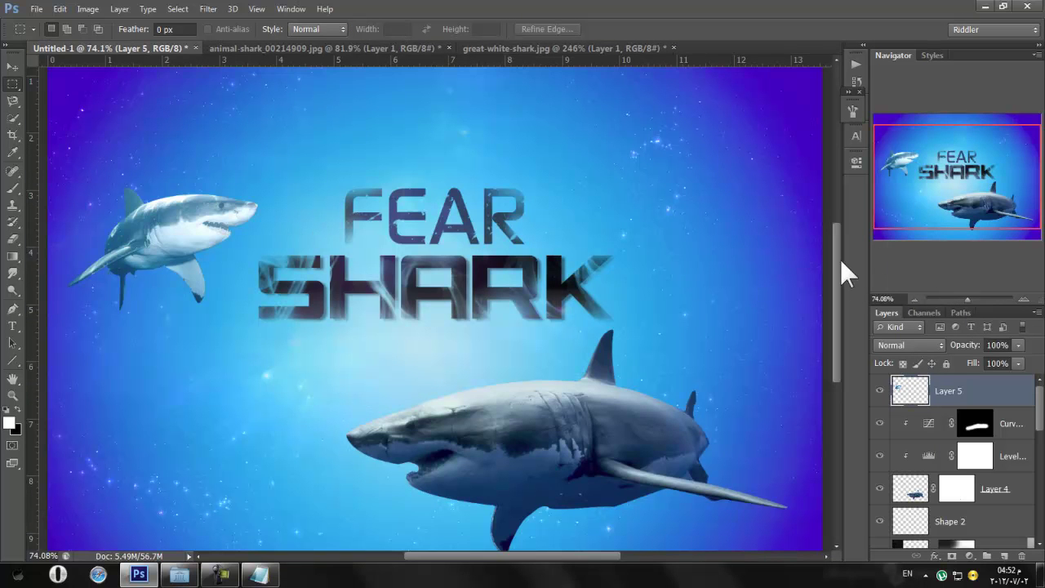
left_click_drag(978, 299, 963, 296)
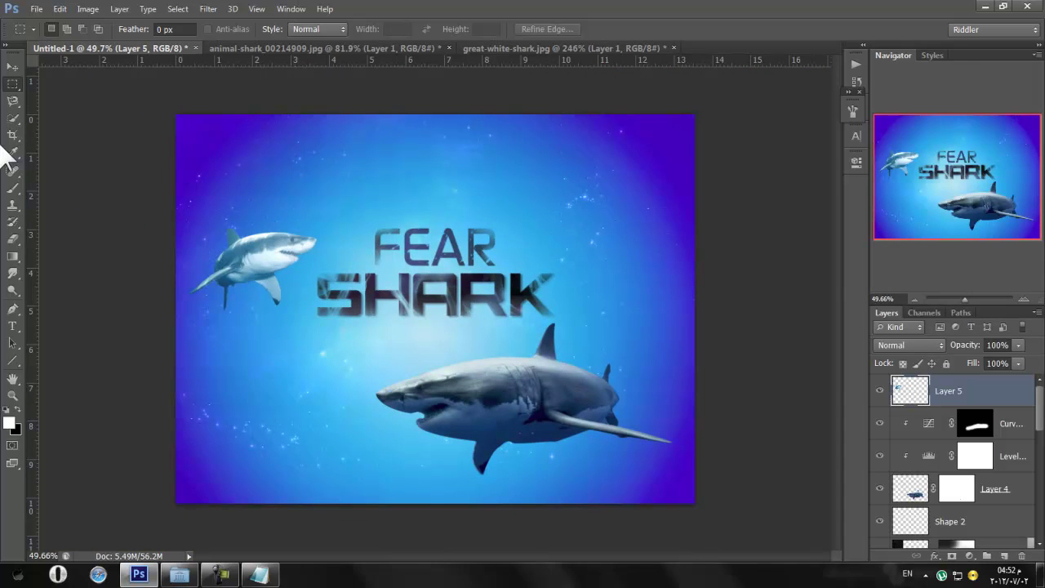
left_click(13, 66)
left_click_drag(307, 291, 311, 306)
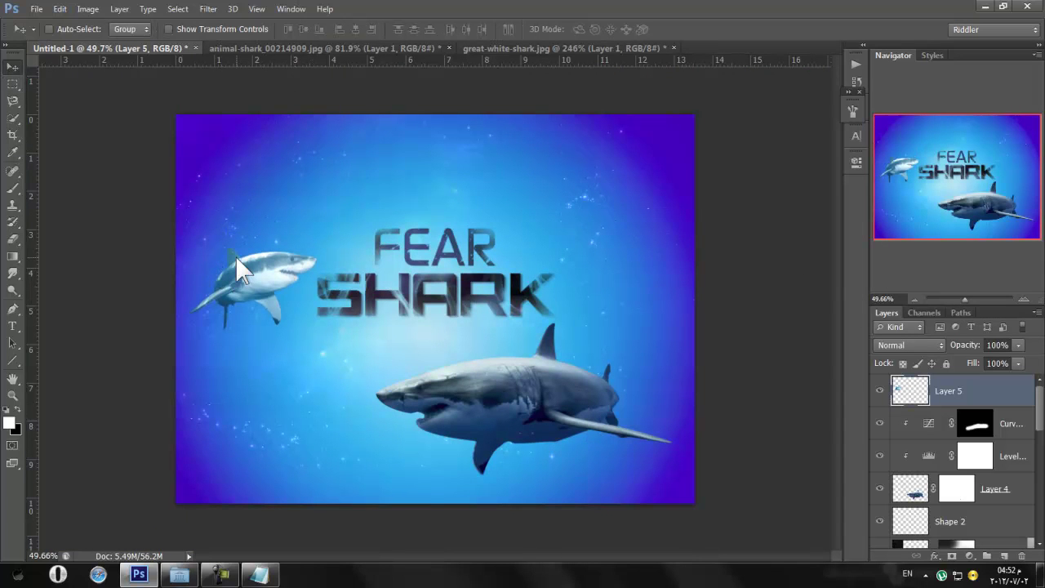
Scale the small great white shark down slightly with Free Transform and nudge it into place beside the lettering
key("ctrl+t")
left_click_drag(185, 246, 191, 244)
mouse_move(244, 266)
left_mouse_down()
mouse_move(262, 274)
mouse_move(251, 275)
left_mouse_up()
left_click(658, 30)
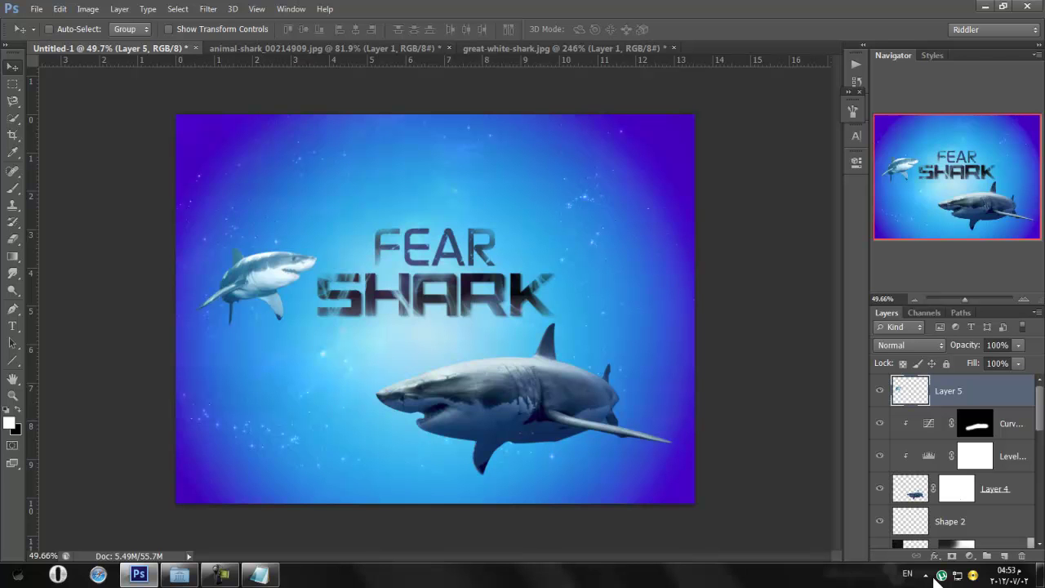
Add a Levels adjustment clipped to Layer 5 and set its midtone value to 0.85
left_click(969, 556)
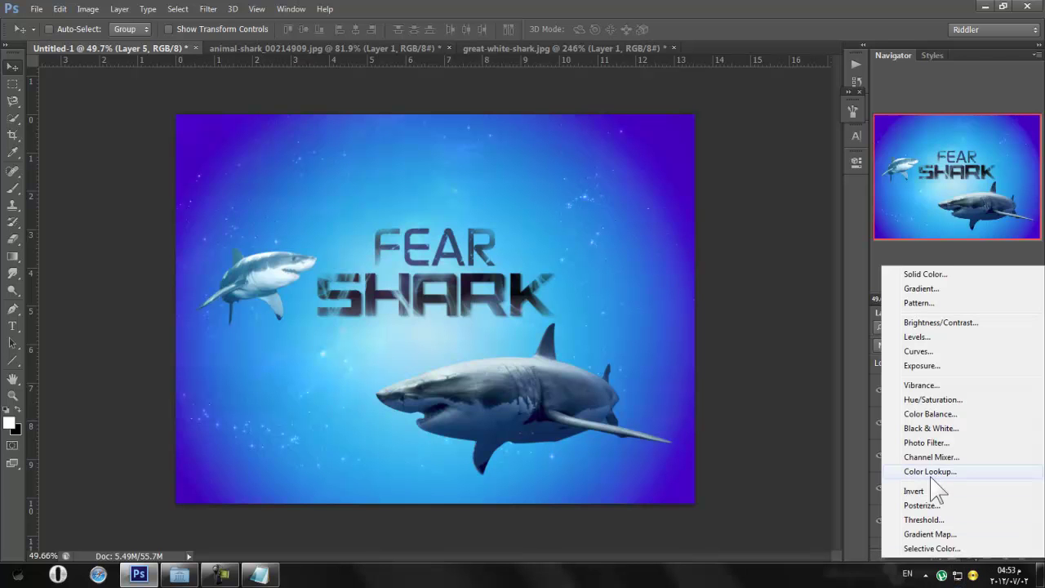
left_click(918, 336)
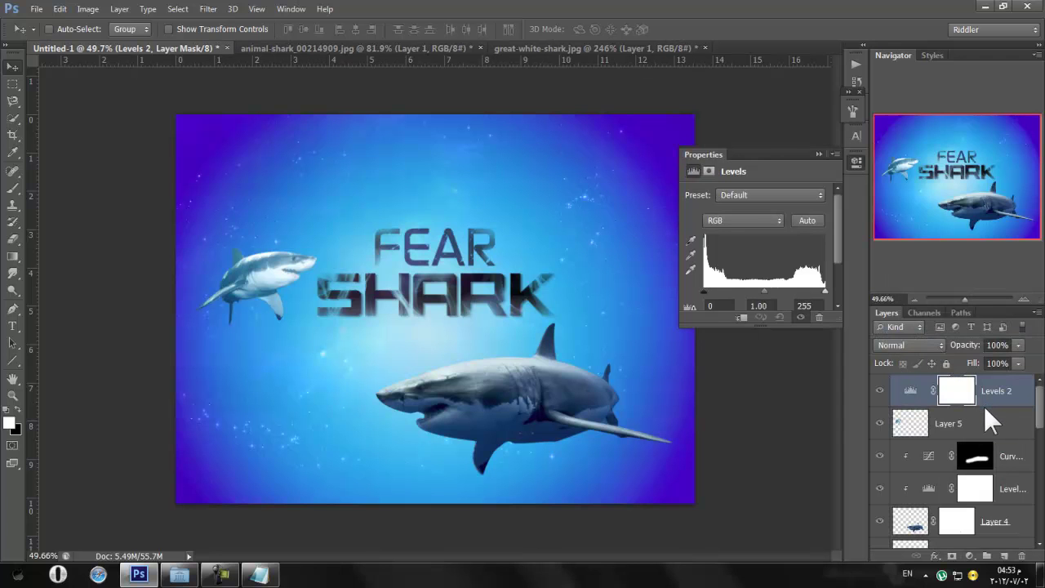
left_click(984, 406, "alt")
left_click_drag(753, 287, 769, 287)
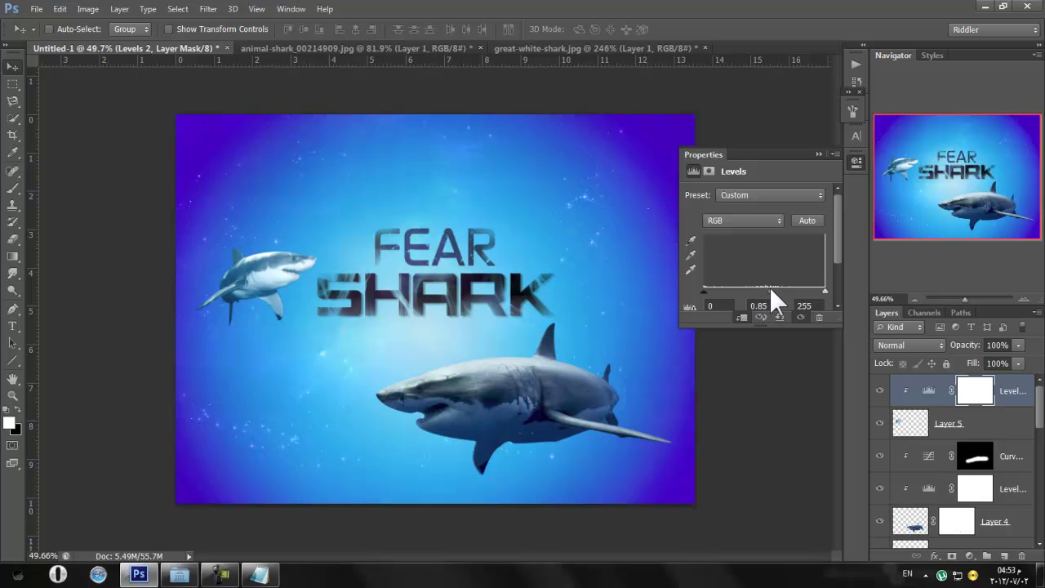
Add a Curves adjustment clipped to the small shark on Layer 5 and pull the curve's upper part down to darken it
left_click(969, 555)
left_click(926, 347)
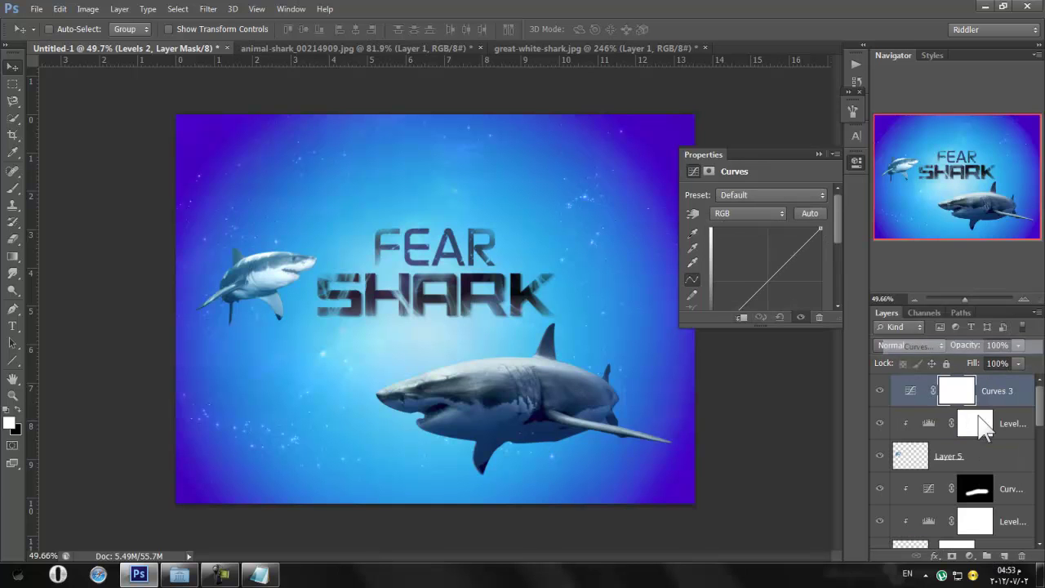
key("ctrl+alt+g")
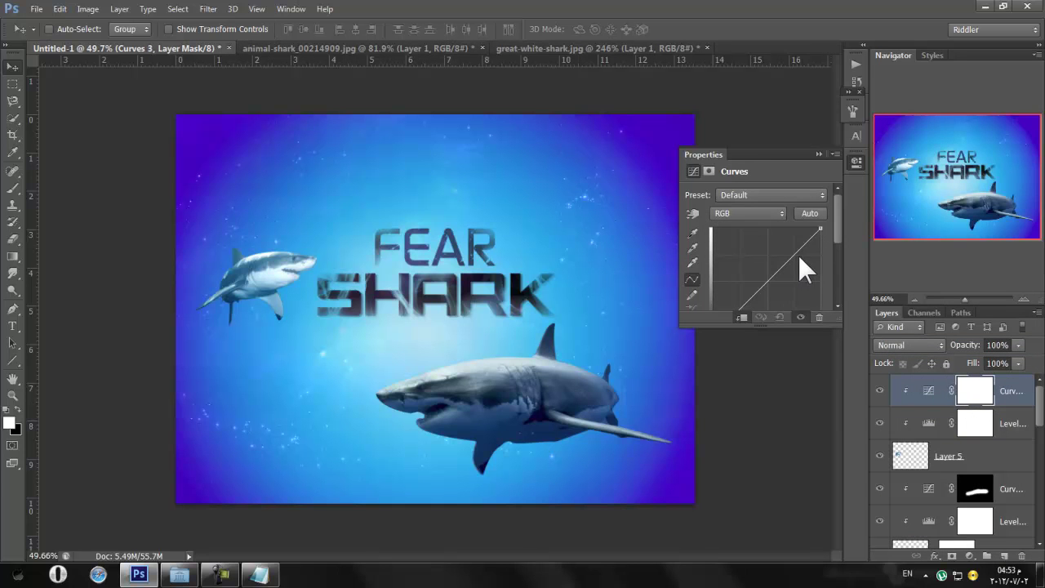
mouse_move(795, 253)
left_mouse_down()
mouse_move(789, 247)
mouse_move(804, 255)
left_mouse_up()
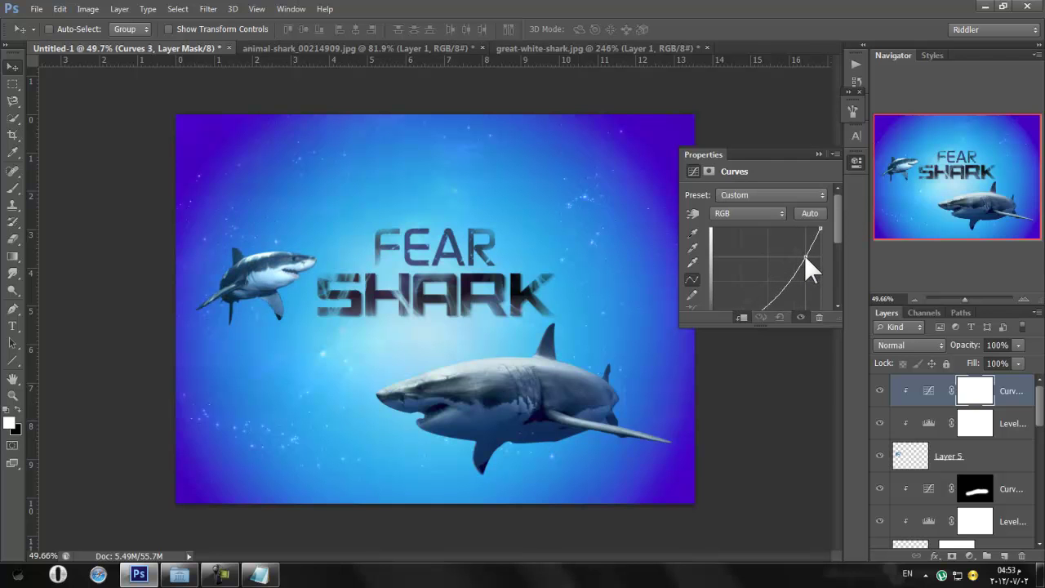
Invert the Curves mask and paint the darkening onto the small shark's back with a size 40 white brush at 31% opacity
key("ctrl+i")
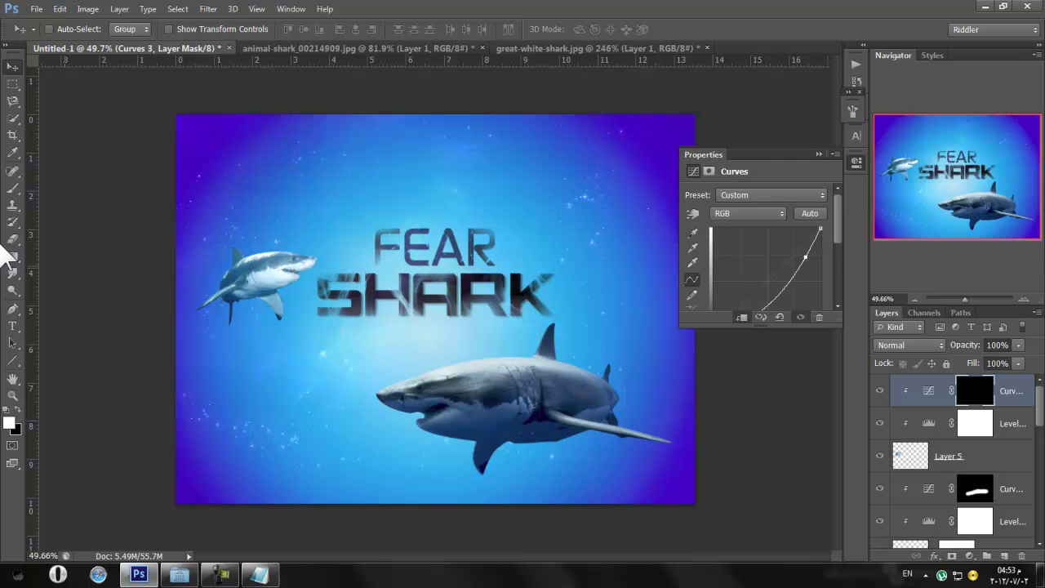
left_click(12, 187)
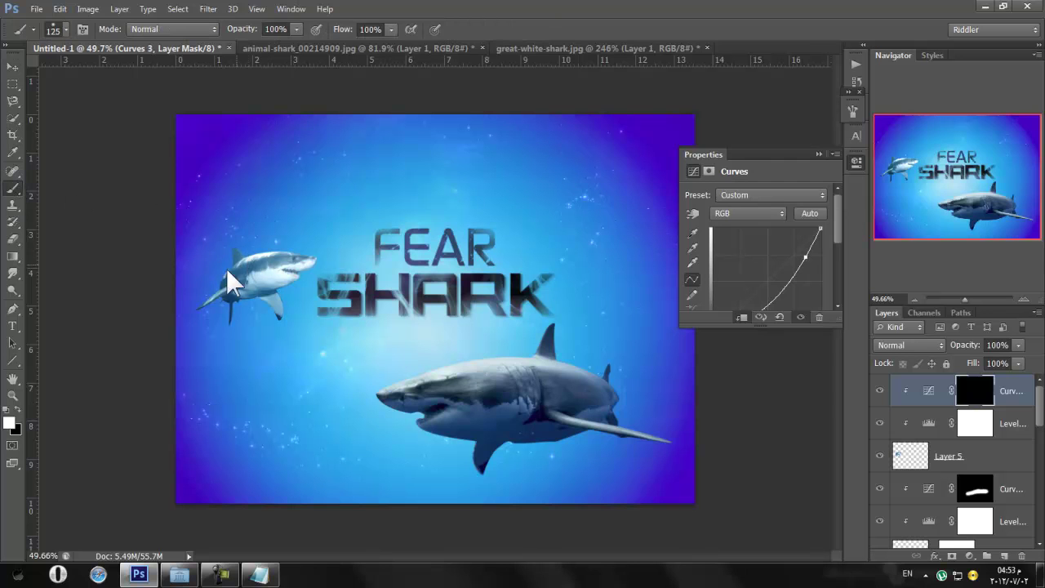
key("bracketleft")
key("bracketleft")
key("bracketleft")
key("bracketleft")
key("bracketleft")
key("bracketleft")
key("bracketleft")
mouse_move(253, 270)
left_mouse_down()
mouse_move(274, 250)
mouse_move(241, 263)
mouse_move(288, 255)
mouse_move(226, 280)
left_mouse_up()
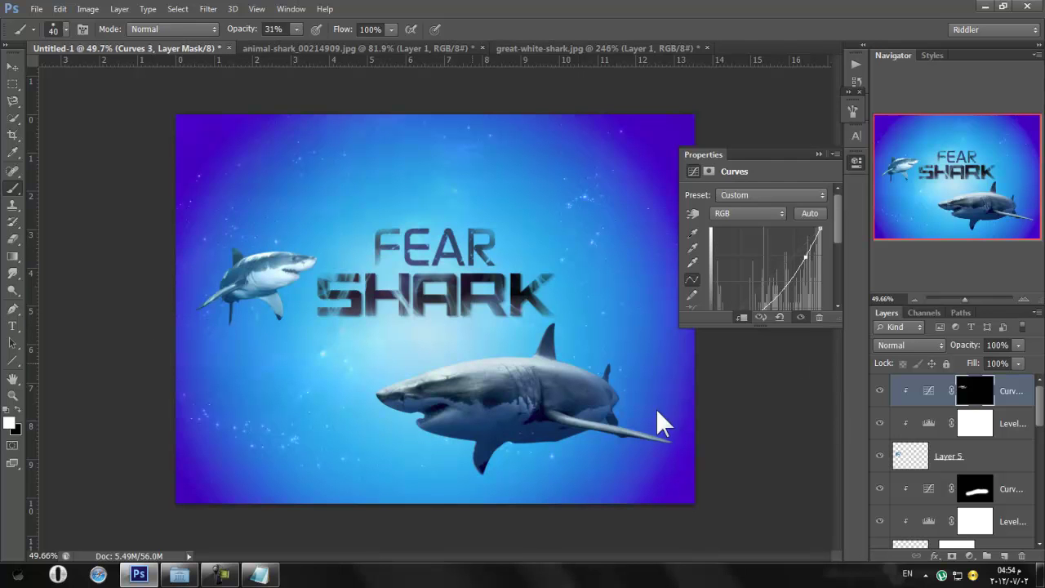
Compare the small shark with its Curves and Levels adjustments hidden and shown
left_click(880, 390)
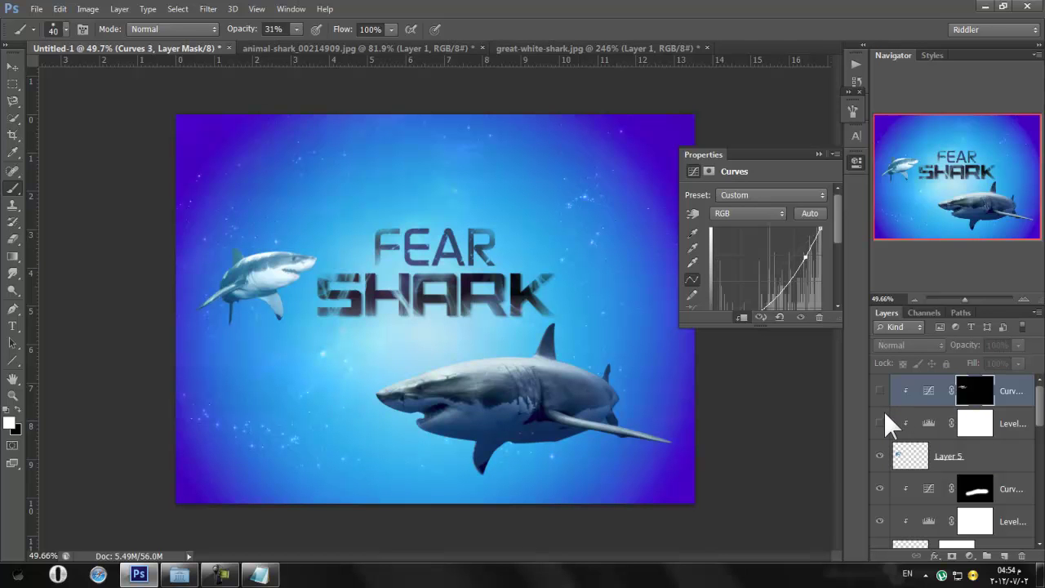
left_click(880, 390)
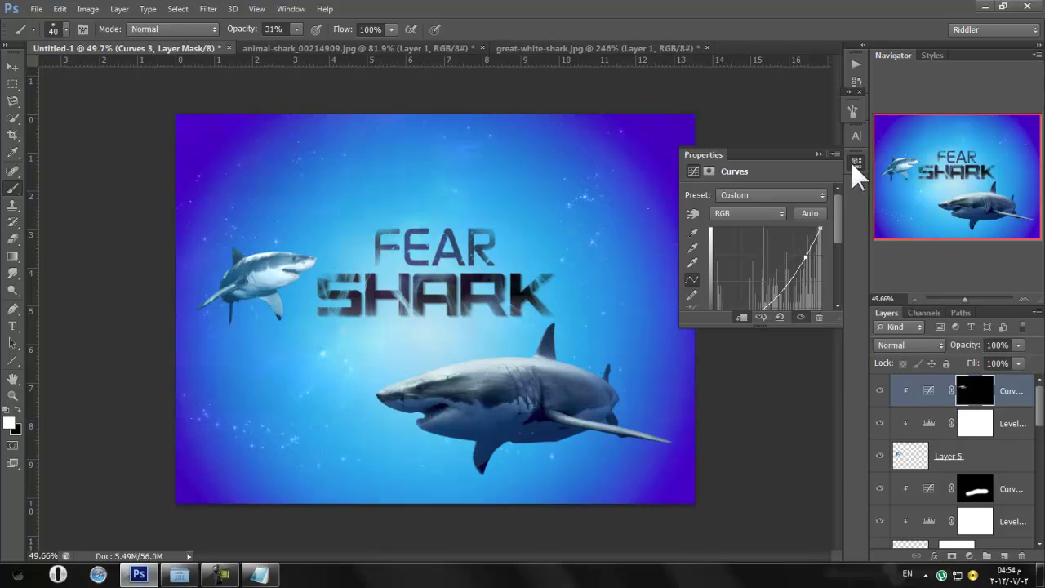
left_click(854, 164)
Open white-shark-wallpaper-1280x800-1002109.jpg from the Download folder as a new document and unlock its background as Layer 0
left_click(181, 575)
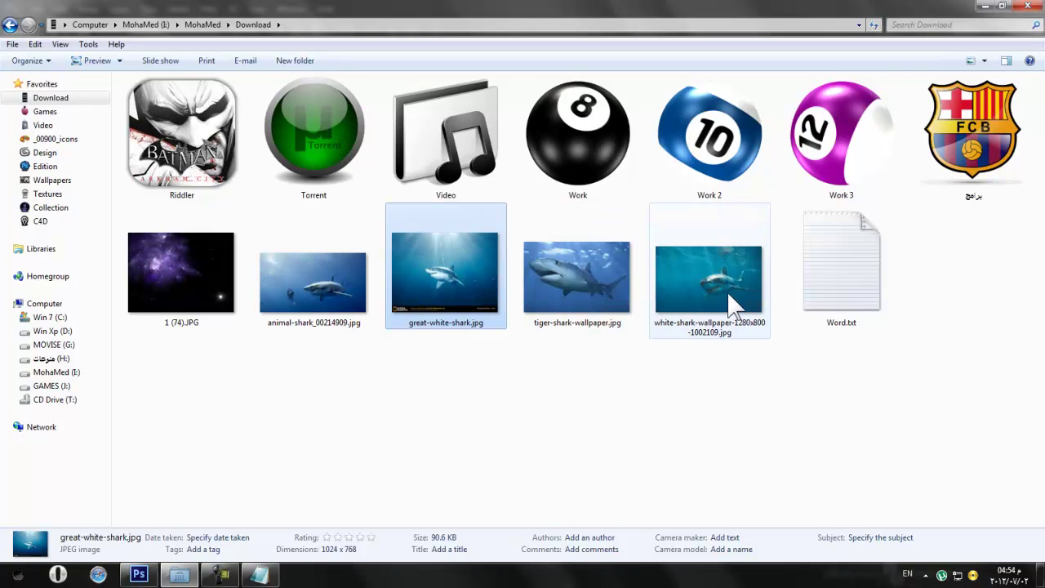
left_click_drag(731, 302, 722, 52)
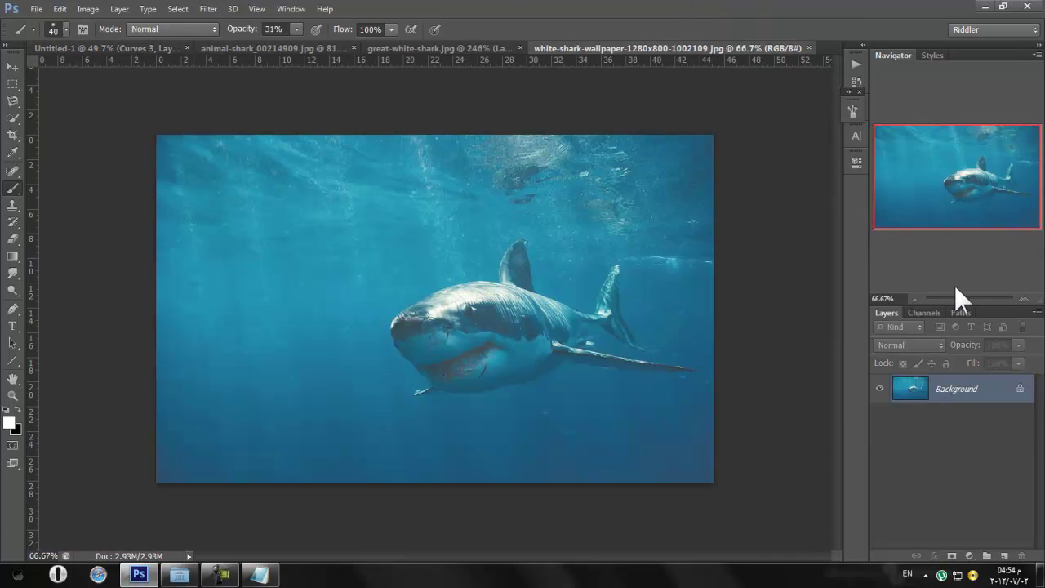
double_click(947, 389)
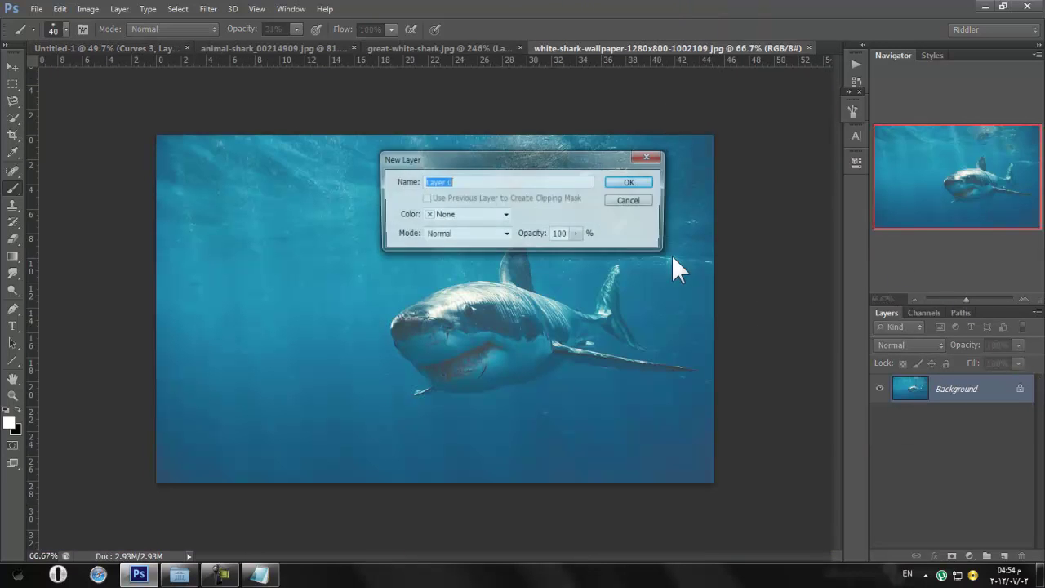
left_click(631, 181)
Trace a closed Pen tool path around the whole outline of the white shark
left_click_drag(963, 299, 972, 299)
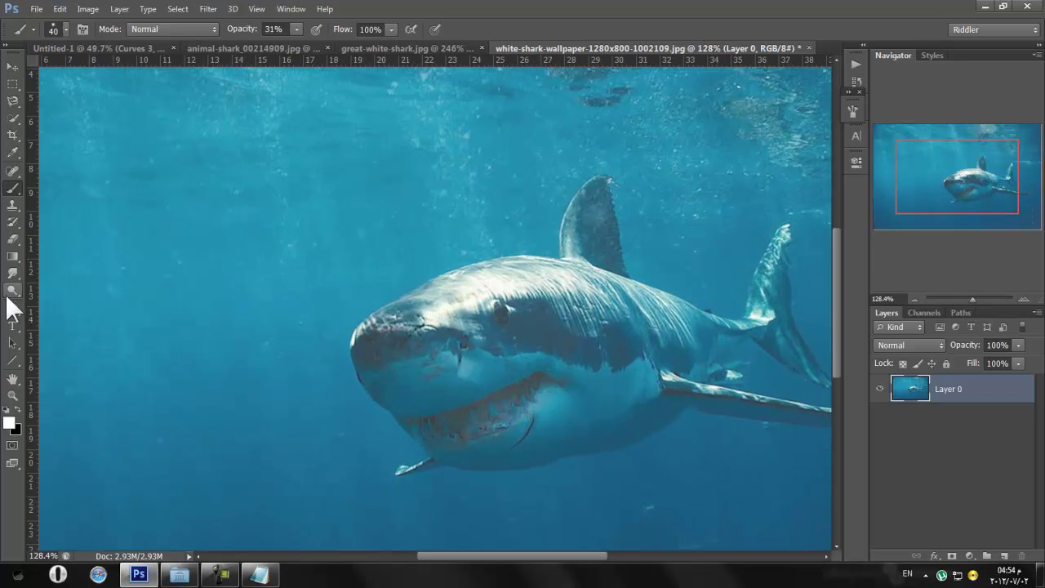
left_click(13, 308)
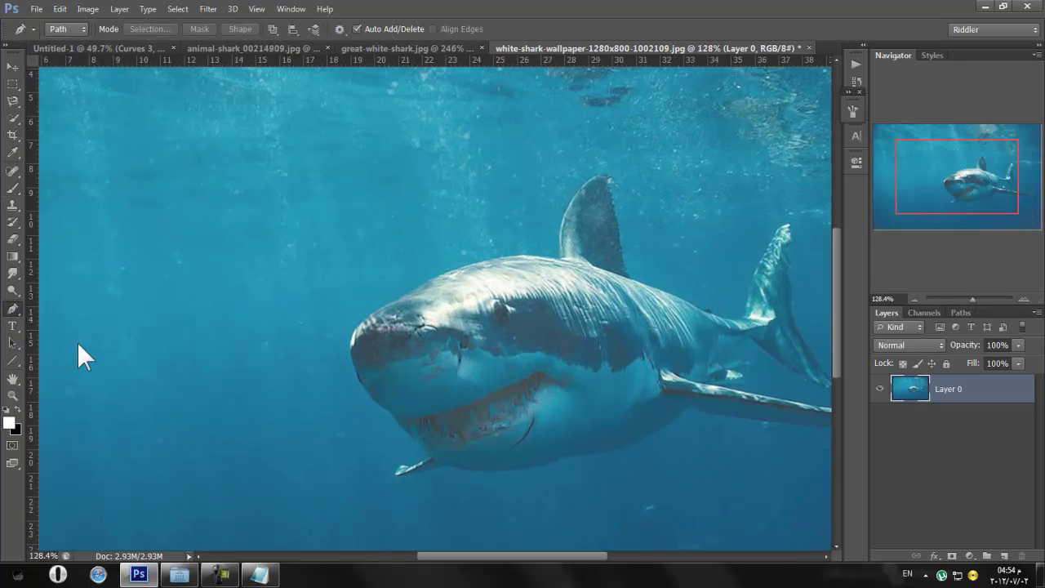
left_click(350, 345)
left_click_drag(396, 421, 460, 467)
left_click_drag(454, 459, 448, 459)
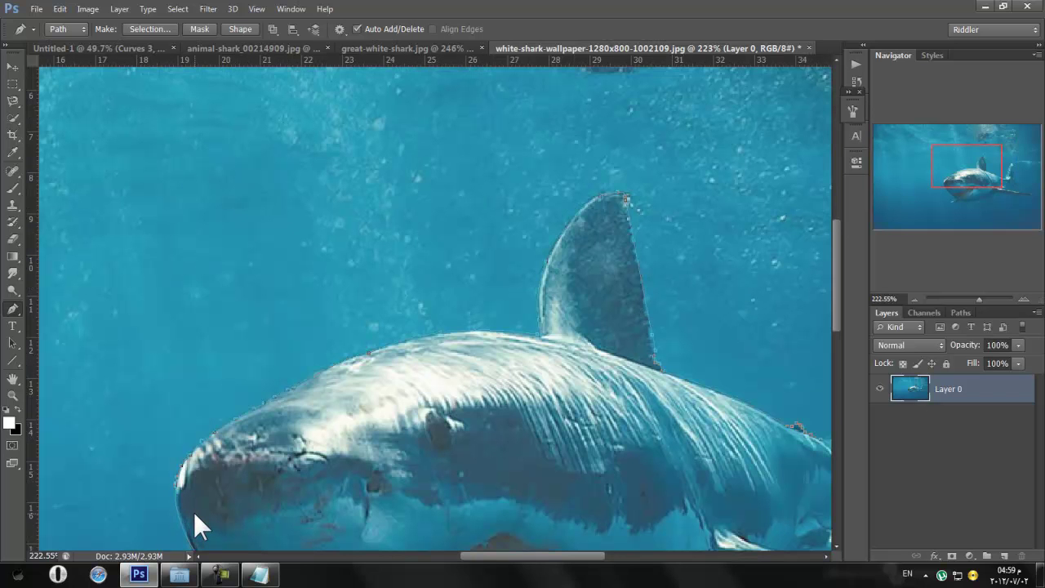
left_click(194, 512)
Convert the shark path to a selection and copy the selected shark to a new layer
key("ctrl+Return")
right_click(428, 437)
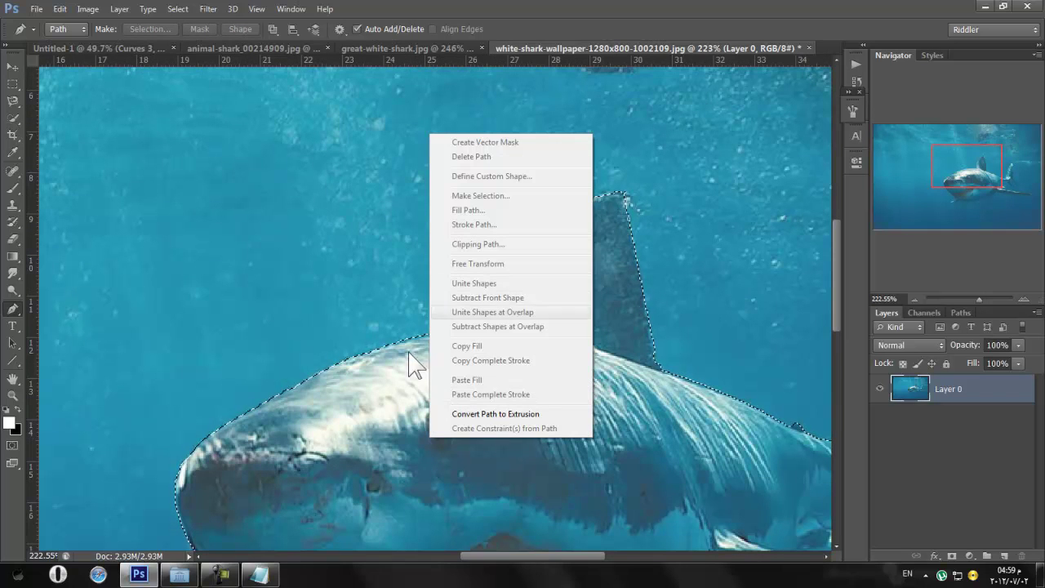
left_click(12, 83)
right_click(425, 390)
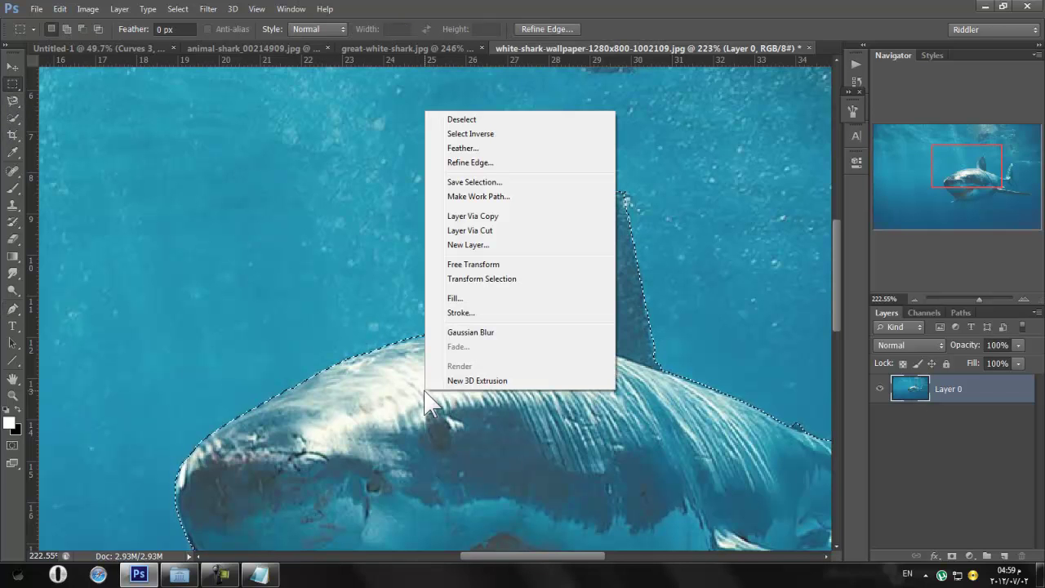
left_click(501, 218)
Bring the cut-out shark into the Untitled-1 document as its top layer and release that layer's clipping mask
left_click(13, 65)
left_click_drag(400, 408, 194, 46)
left_click_drag(132, 51, 410, 217)
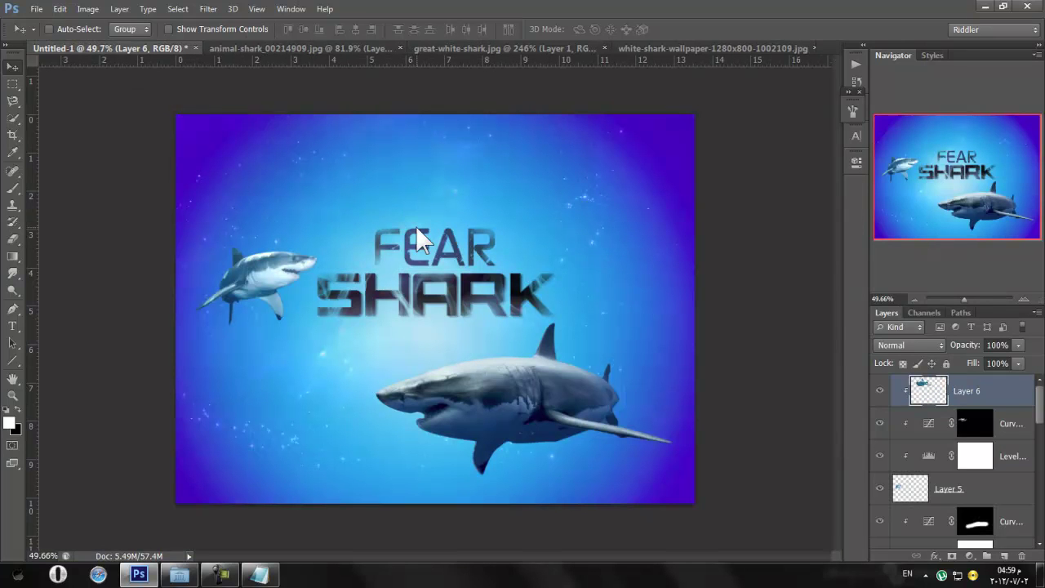
right_click(989, 388)
left_click(786, 222)
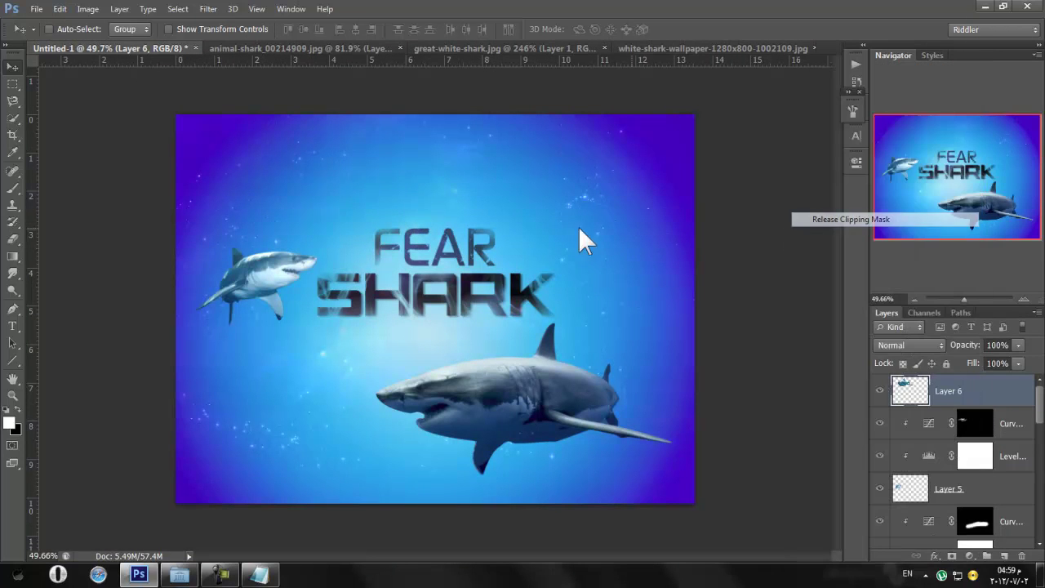
Place the new shark in the canvas's upper-right corner and distort it slightly, to about 103% width and 99% height
left_click_drag(394, 202, 663, 221)
key("ctrl+t")
left_click_drag(713, 248, 565, 215)
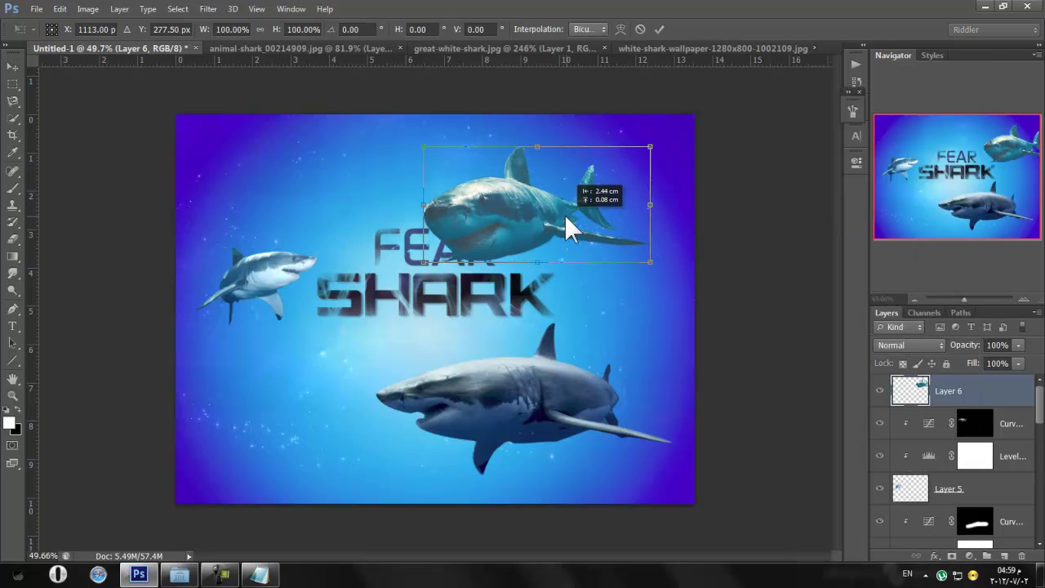
left_click_drag(650, 261, 631, 256)
left_click_drag(423, 148, 414, 147)
left_click_drag(423, 261, 418, 263)
left_click_drag(513, 204, 595, 200)
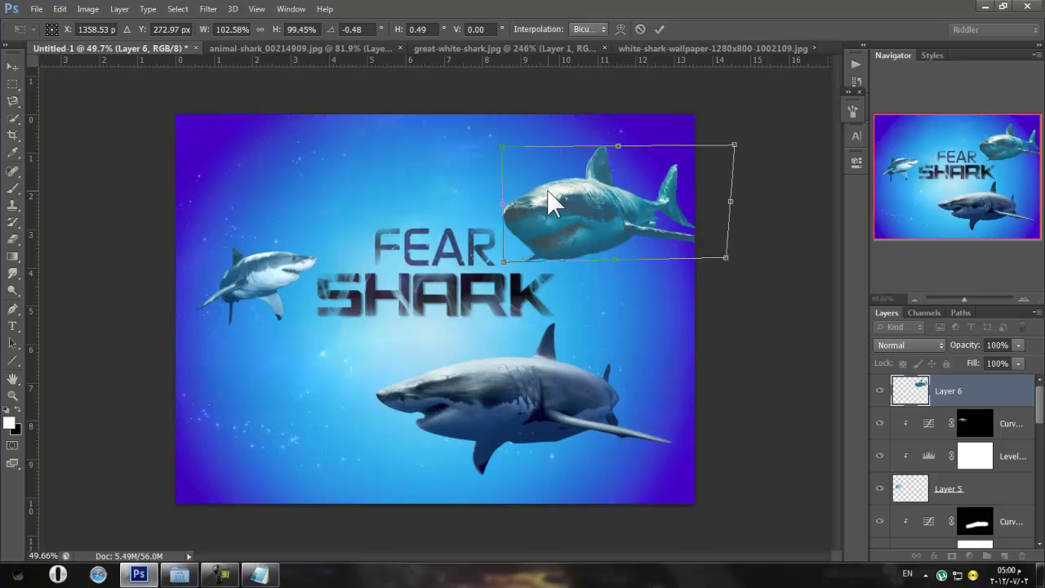
left_click(660, 29)
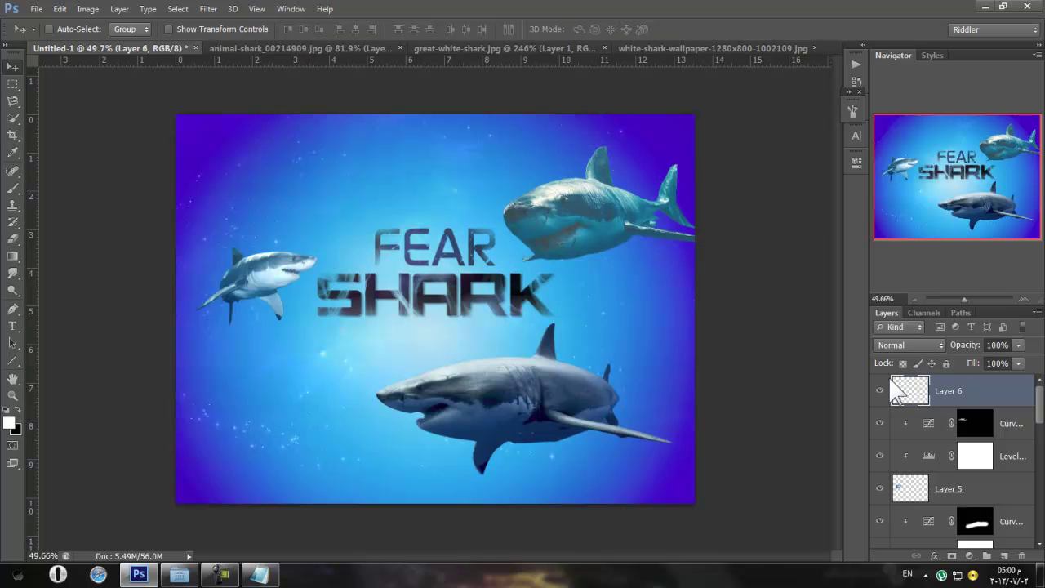
Select Layer 4 with its clipped Curves and Levels layers and move the large lower shark left, beneath the FEAR SHARK title
scroll(935, 488, "down", 3)
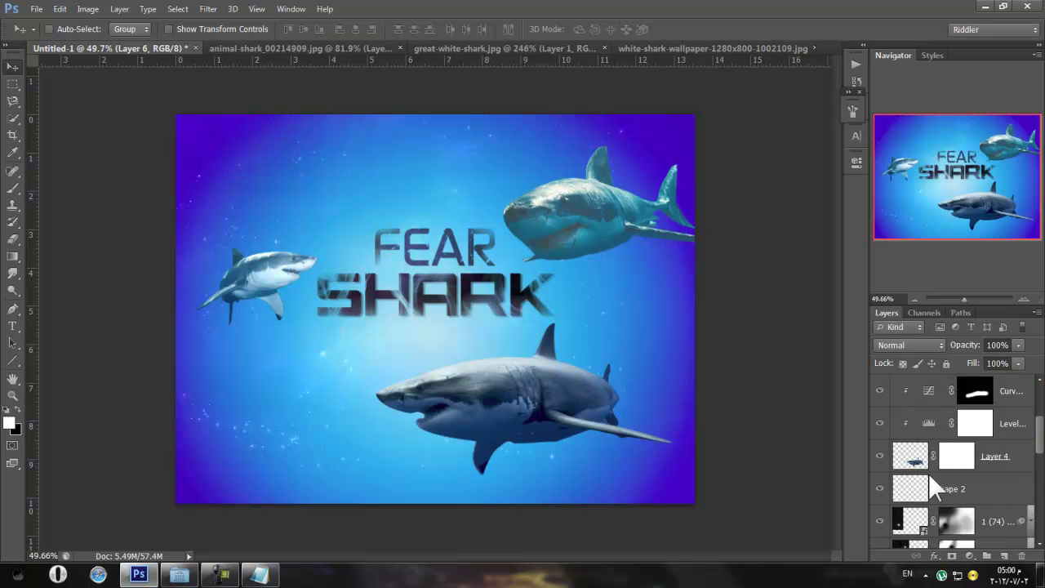
scroll(933, 504, "down", 3)
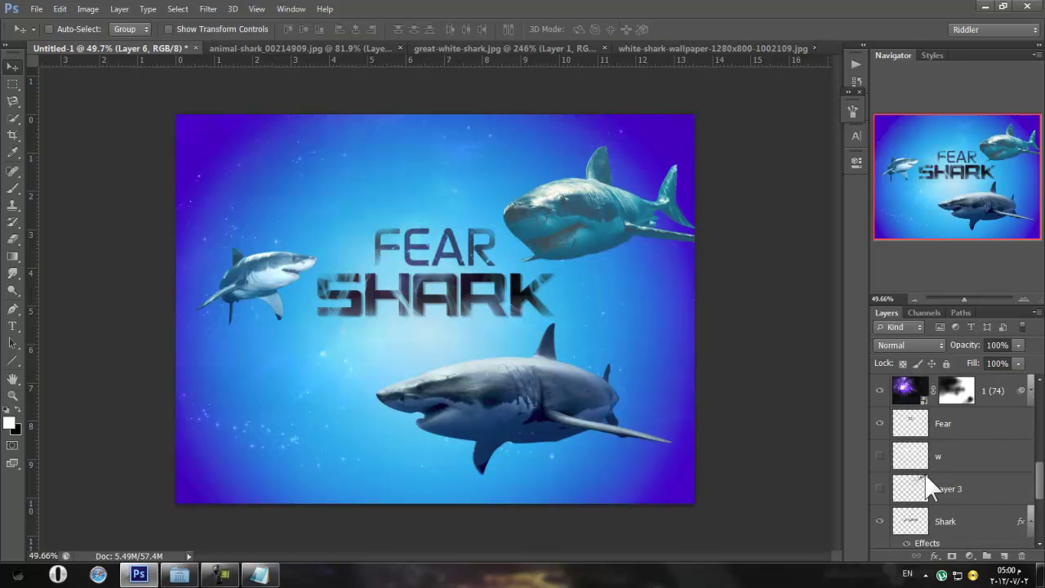
scroll(924, 472, "up", 2)
left_click(877, 422)
left_click(878, 422)
scroll(955, 428, "up", 2)
left_click(996, 489)
left_click(1012, 422, "shift")
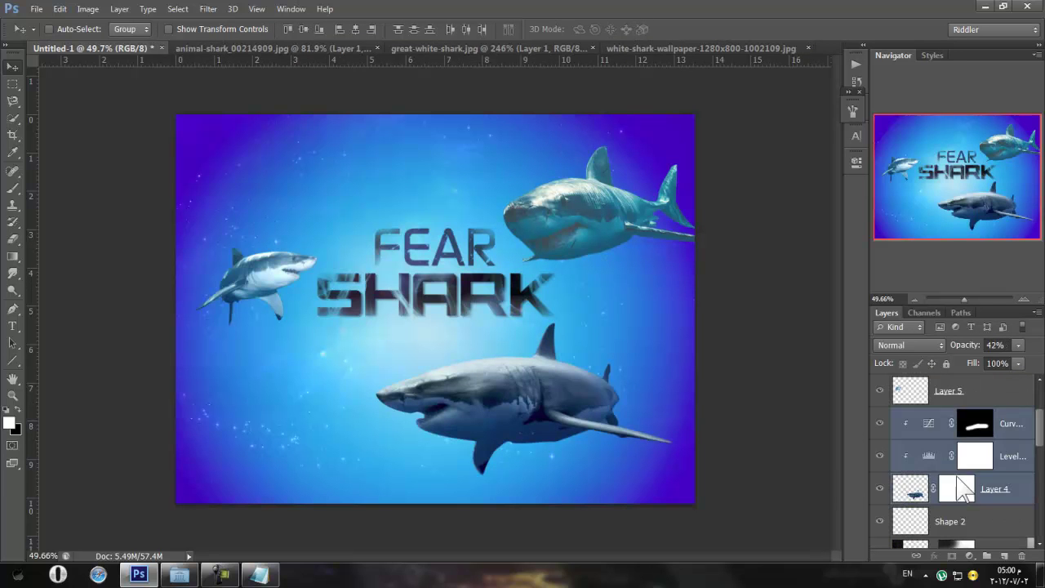
left_click_drag(510, 379, 438, 377)
Select Layer 6 and nudge the upper-right shark very slightly to the left
left_click(947, 388)
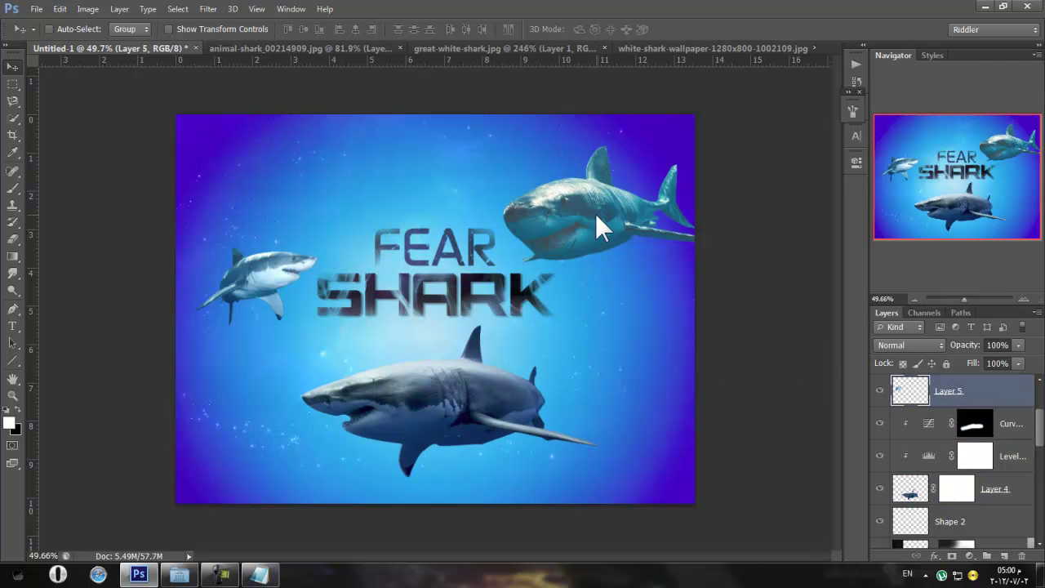
key("ctrl+z")
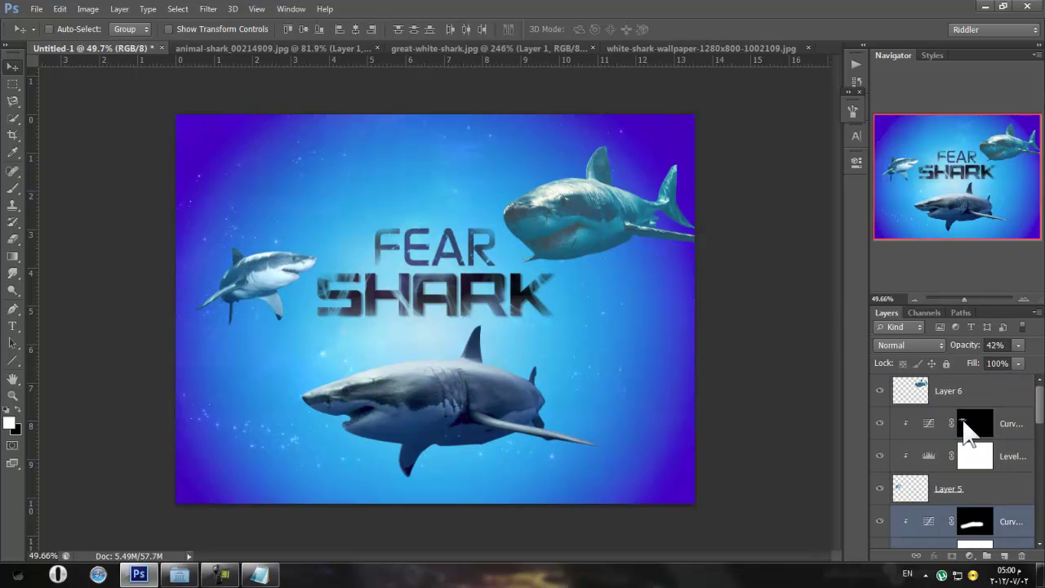
left_click(951, 396)
left_click_drag(576, 214, 576, 215)
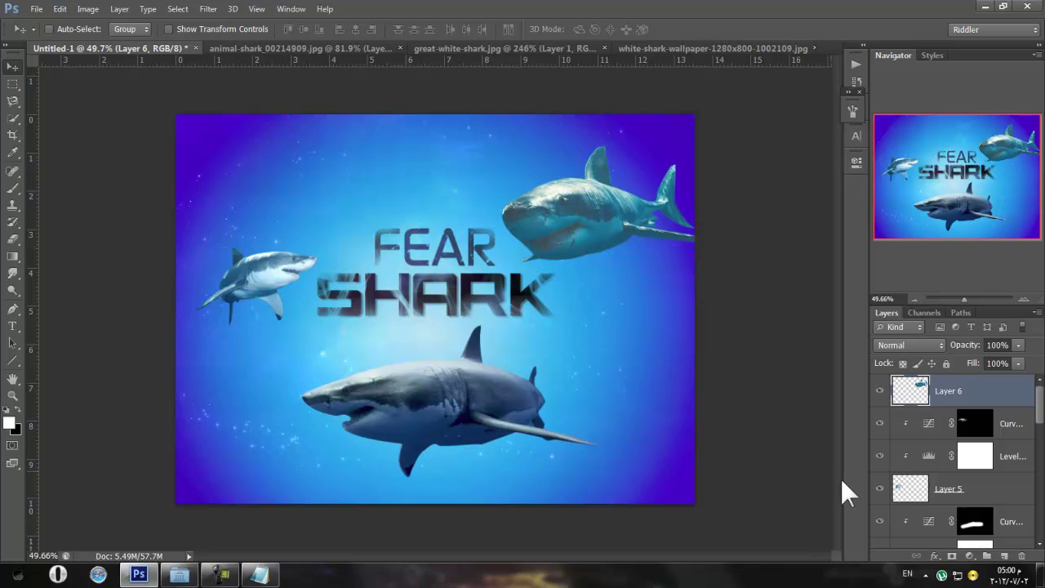
left_click(952, 556)
right_click(960, 396)
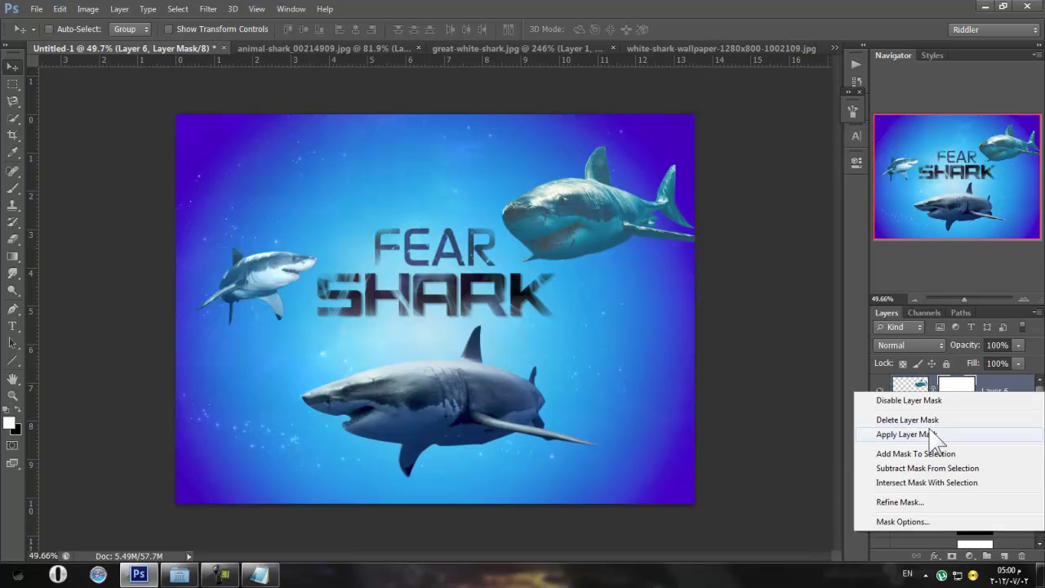
left_click(963, 433)
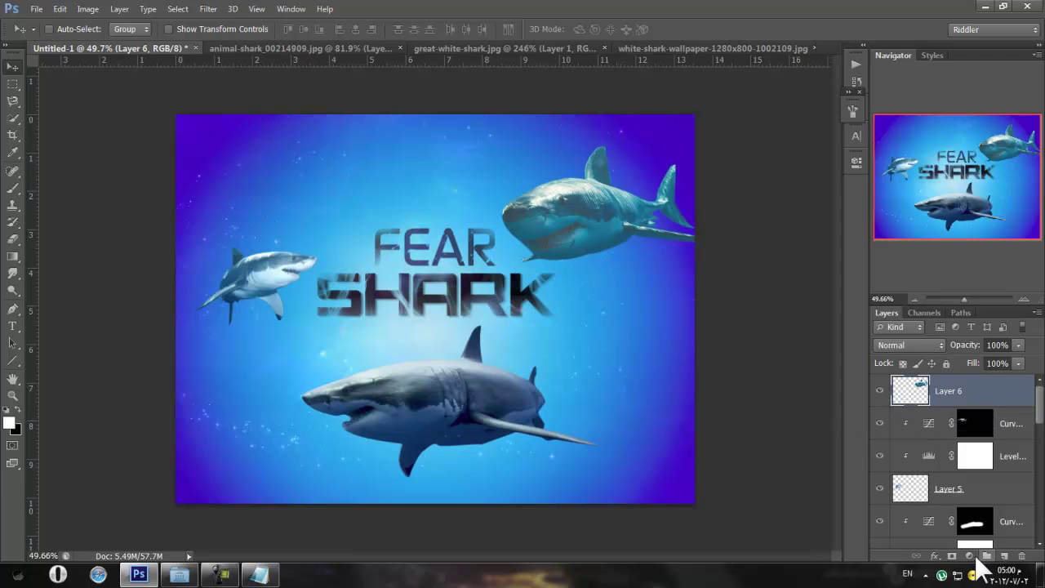
Add a Brightness/Contrast adjustment layer above Layer 6 and clip it to that shark
left_click(969, 556)
left_click(946, 323)
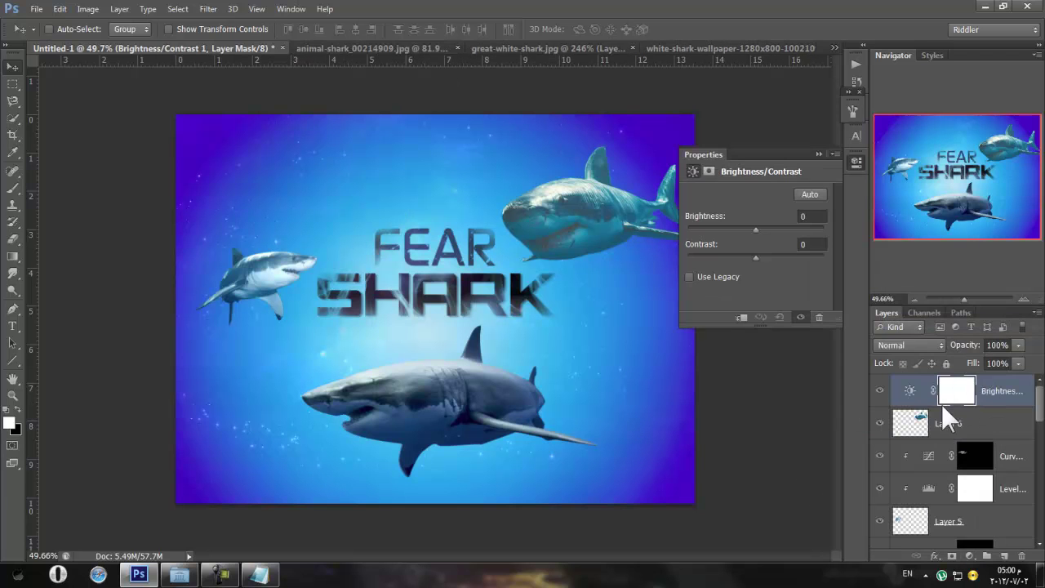
left_click(984, 400, "ctrl")
left_click(983, 399)
left_click(993, 406, "alt")
Set the upper-right shark's brightness to -22 and contrast to -12
left_click_drag(753, 227, 798, 256)
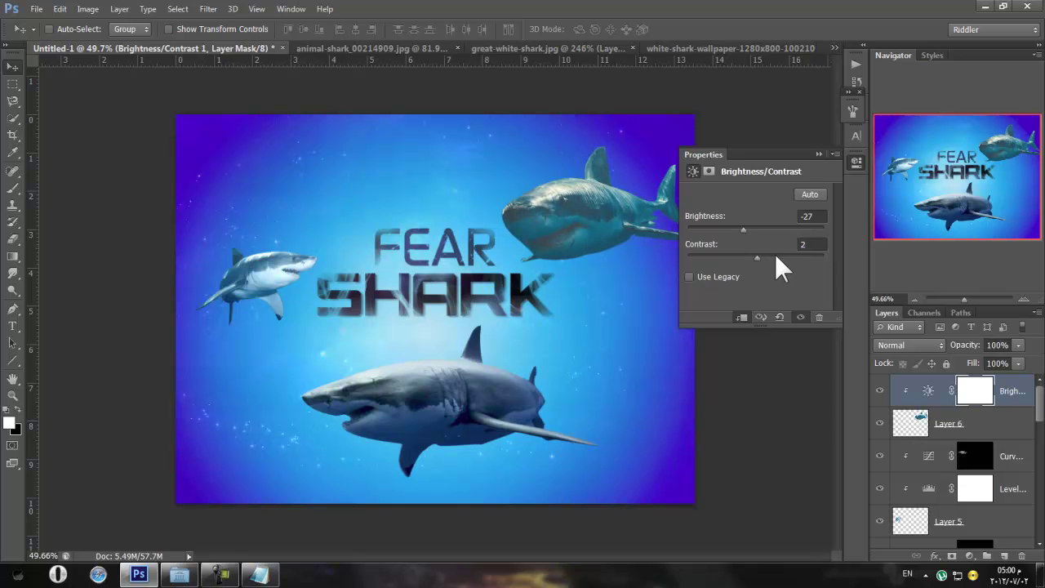
left_click(740, 255)
left_click_drag(741, 228, 745, 227)
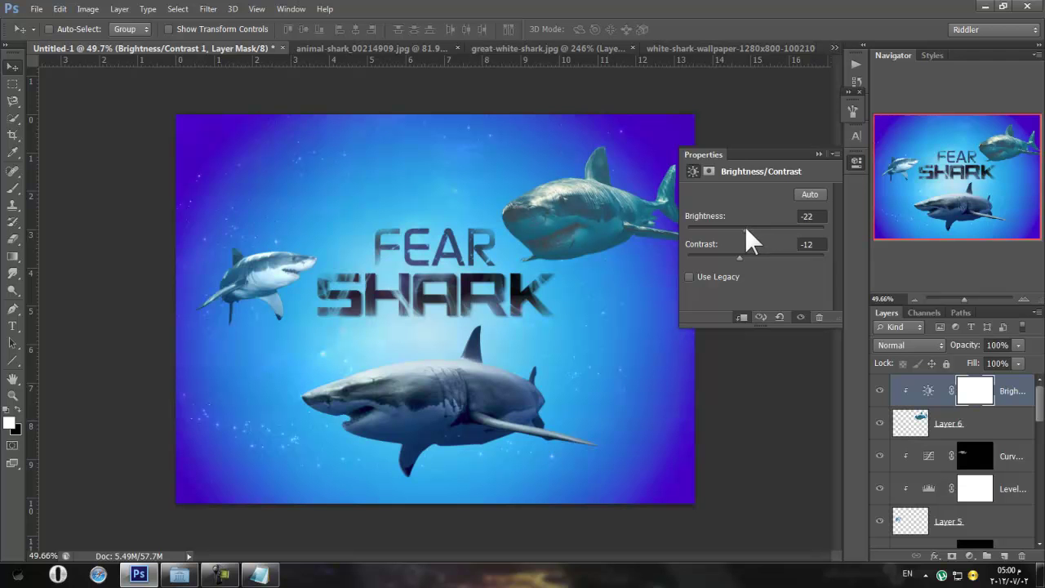
left_click(970, 556)
left_click(186, 576)
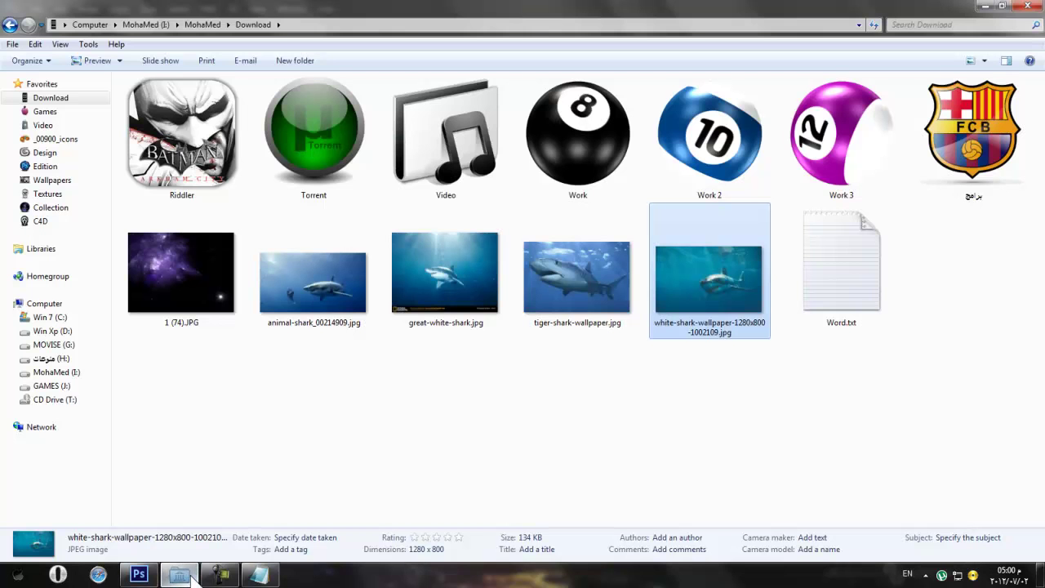
left_click(188, 577)
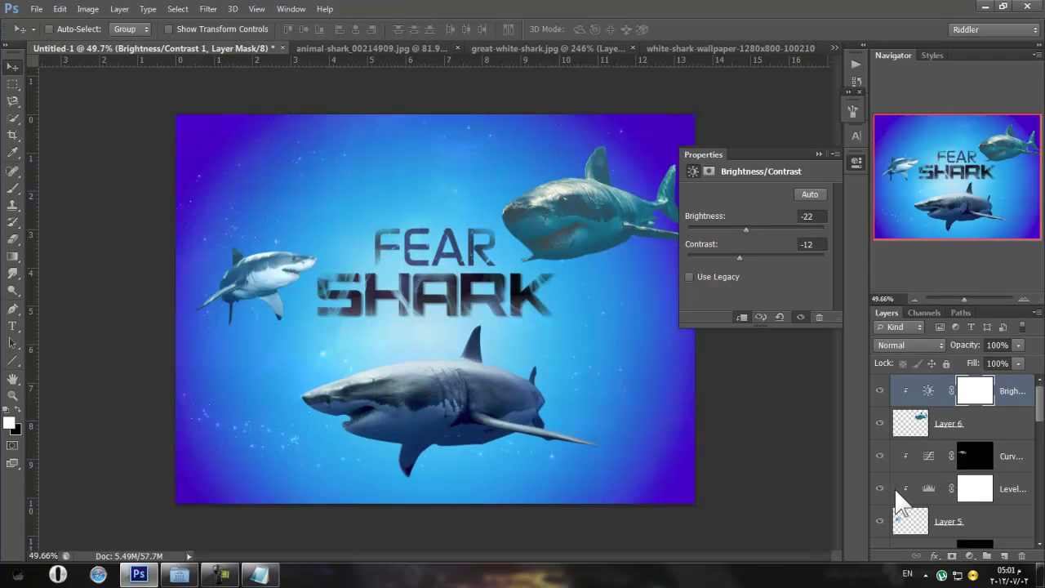
Add a Levels adjustment layer above Brightness/Contrast, clip it to the upper-right shark and set its midtones to 1.00
left_click(970, 556)
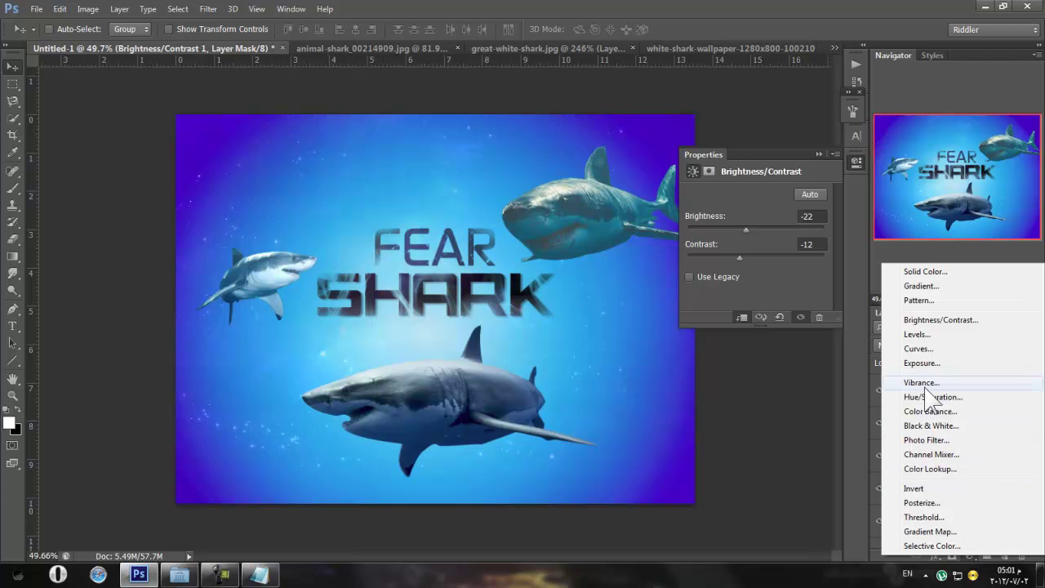
left_click(922, 335)
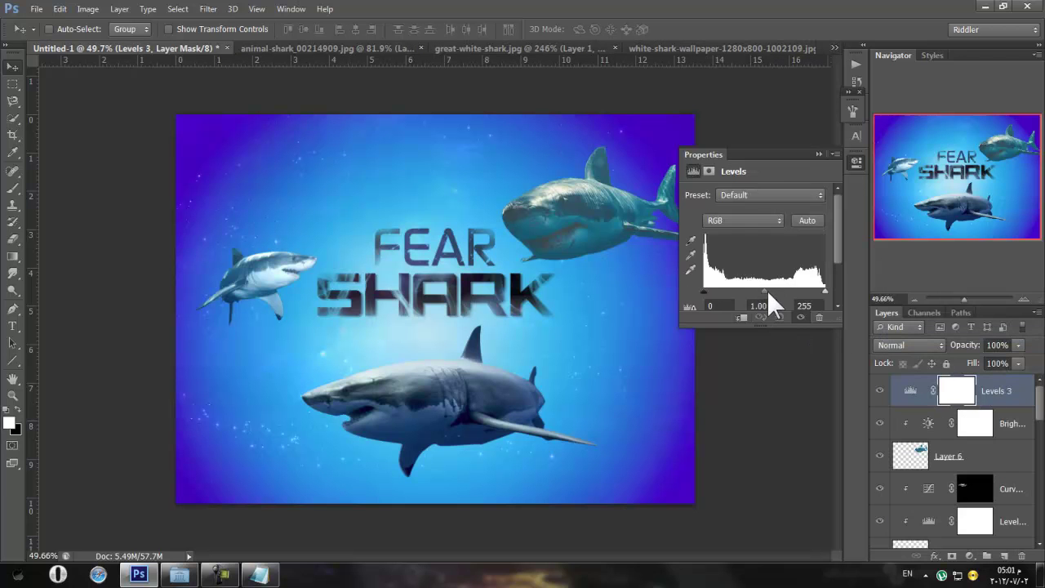
left_click_drag(765, 292, 755, 291)
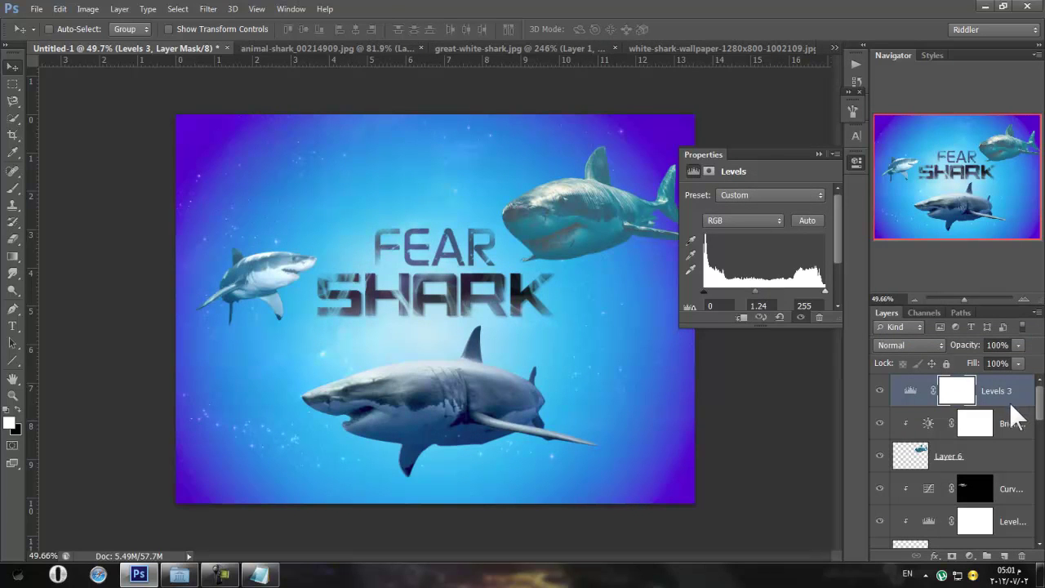
key("super")
key("super")
key("ctrl+alt+g")
left_click_drag(746, 283, 761, 283)
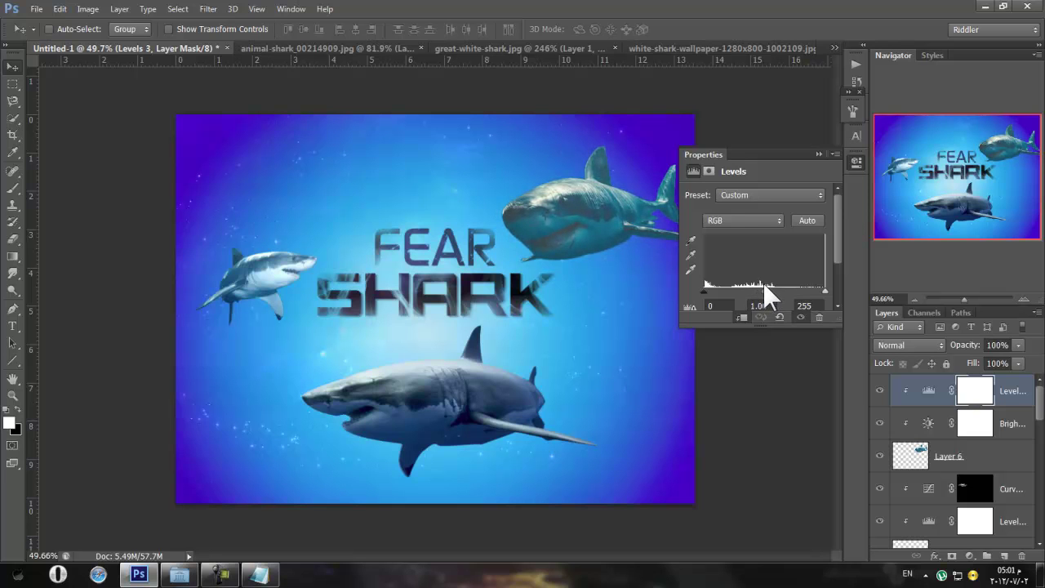
Delete the Brightness/Contrast adjustment layer clipped to the upper-right shark
left_click(874, 421)
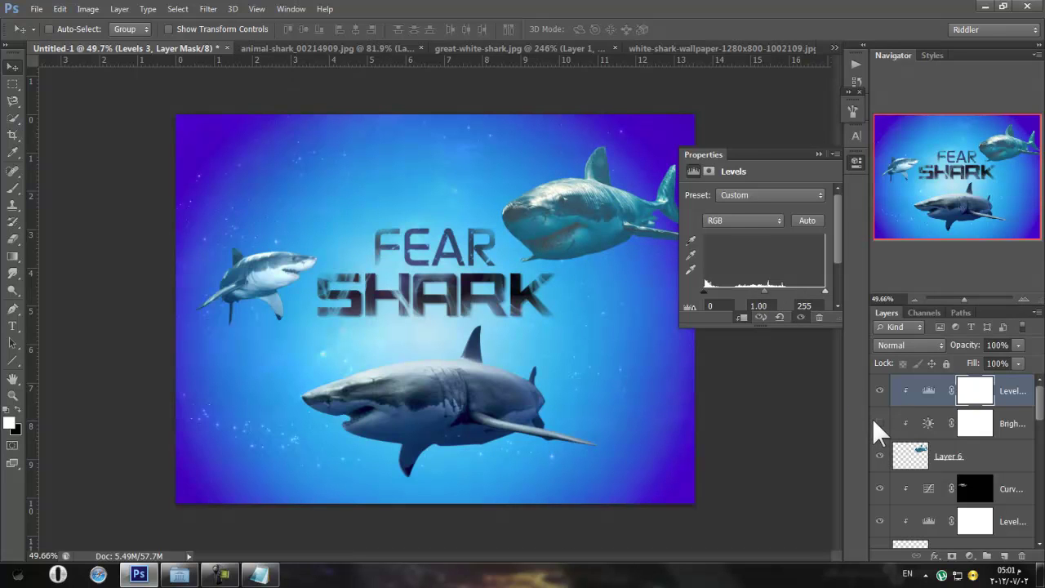
left_click(1020, 425)
key("Delete")
Set the midtones of the upper-right shark's clipped Levels layer to 0.88 and collapse the adjustment properties
left_click(982, 399)
left_click(902, 384)
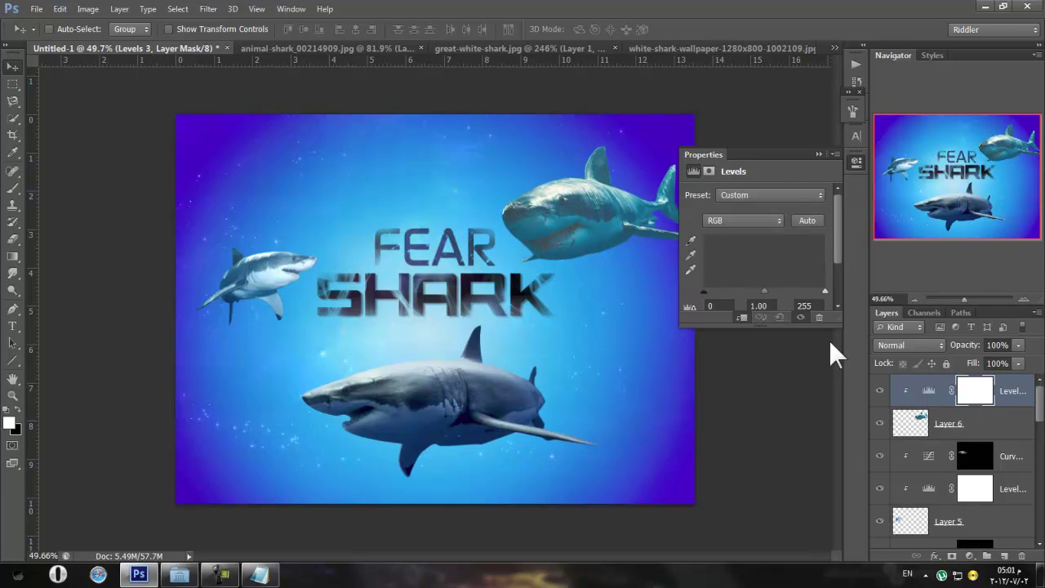
left_click_drag(762, 286, 761, 285)
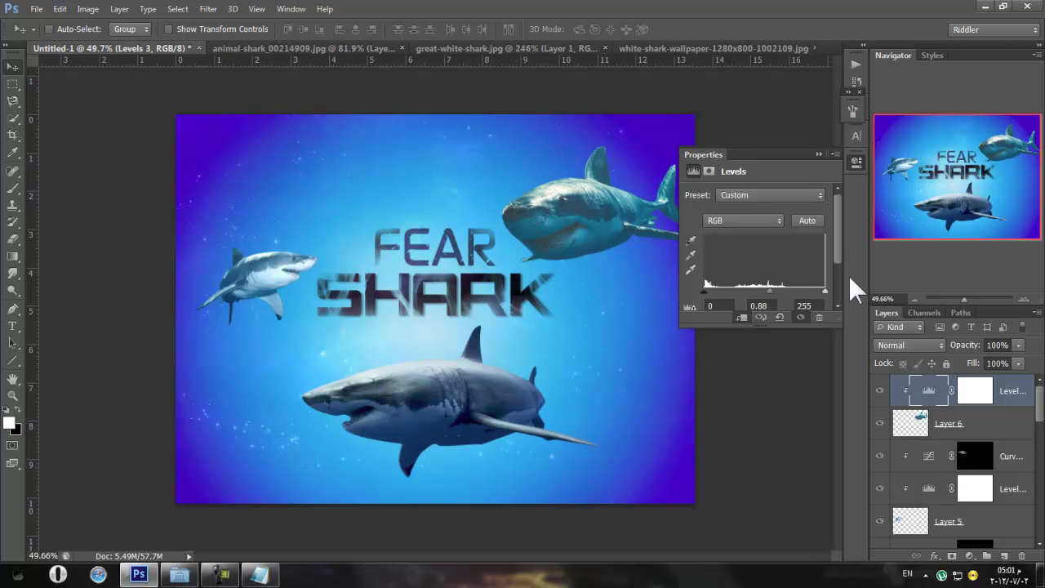
left_click(853, 110)
left_click(850, 106)
left_click(853, 185)
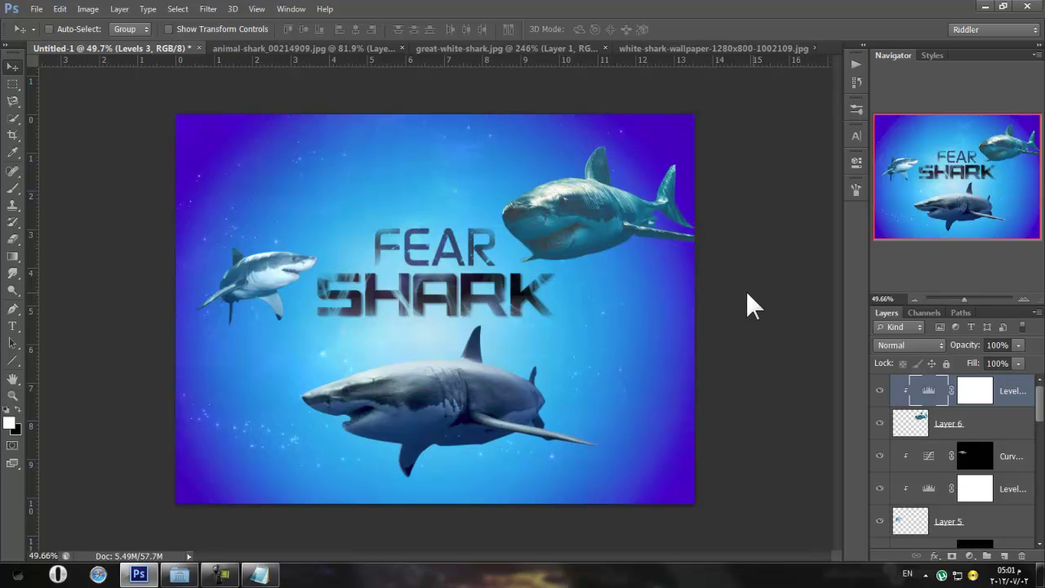
Add a new top layer, fill a full-width rectangular selection over the canvas's upper part with rendered Clouds, and deselect
left_click(1002, 555)
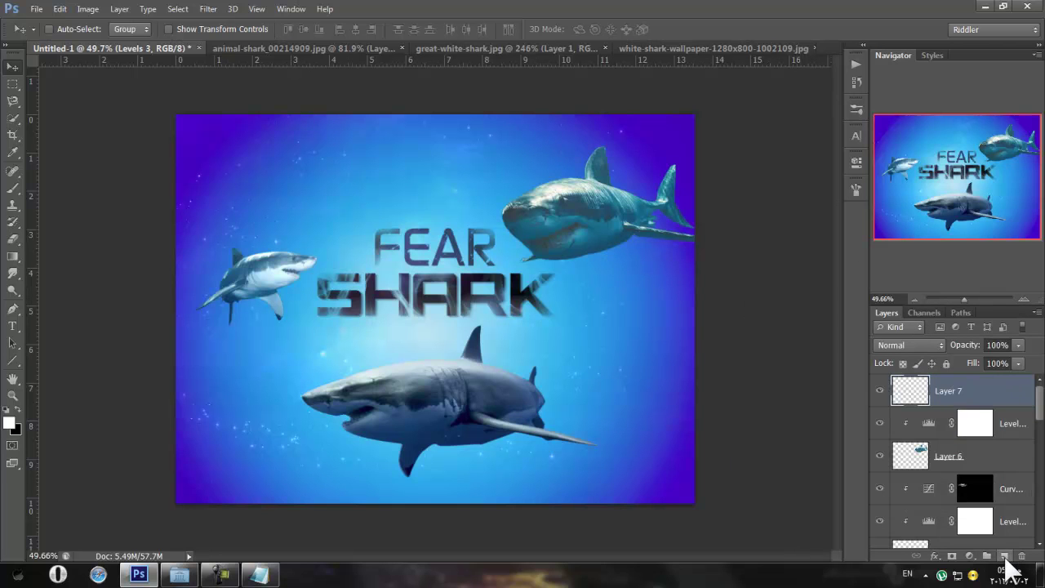
left_click(13, 83)
left_click_drag(724, 92, 29, 281)
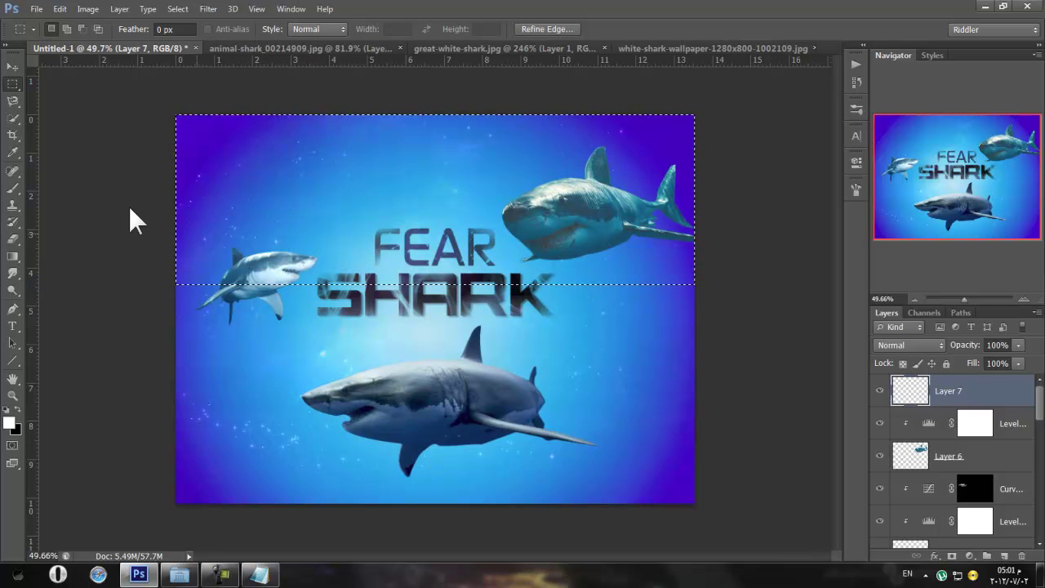
left_click(208, 9)
left_click(317, 289)
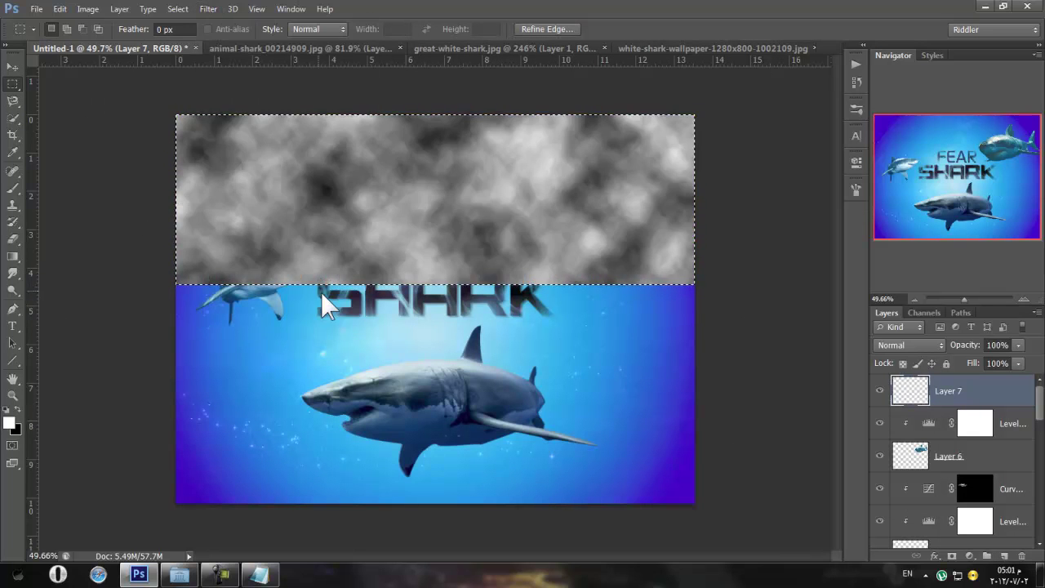
key("ctrl+d")
Try the Color Dodge and Linear Dodge (Add) blend modes on the clouds layer and compare the poster without it
left_click(931, 345)
left_click(910, 123)
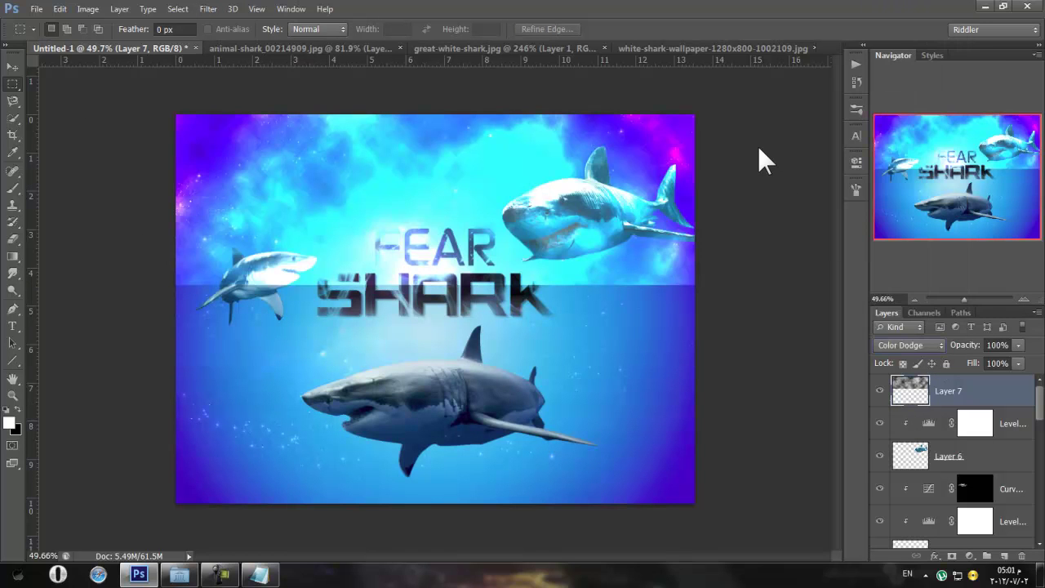
left_click(906, 344)
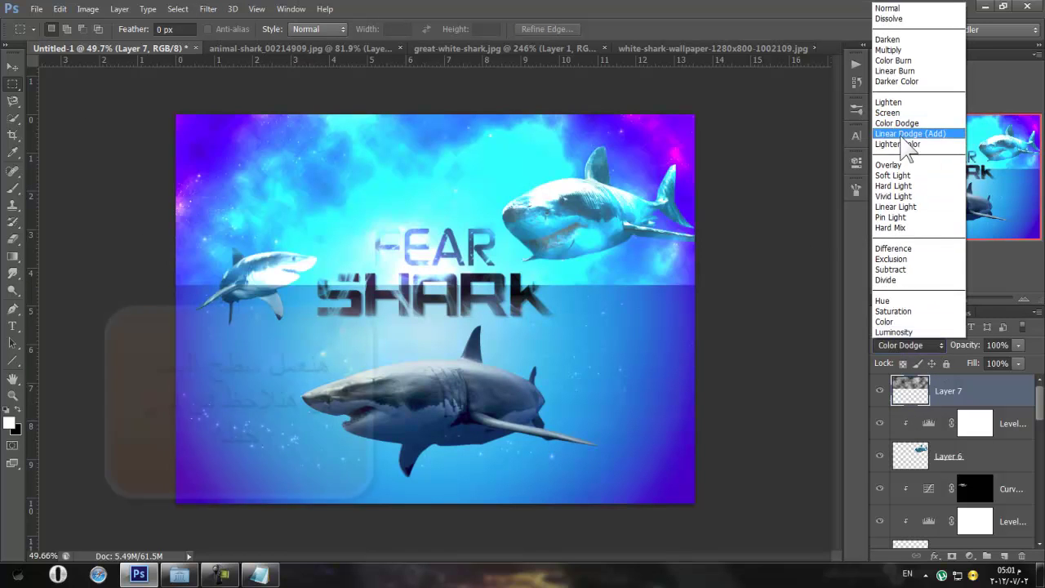
left_click(902, 134)
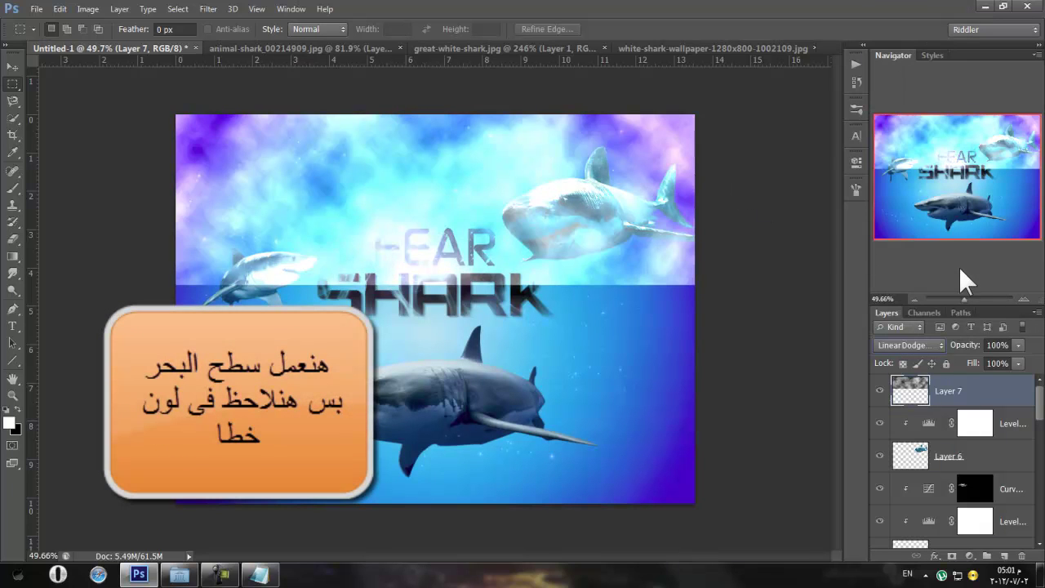
left_click(879, 390)
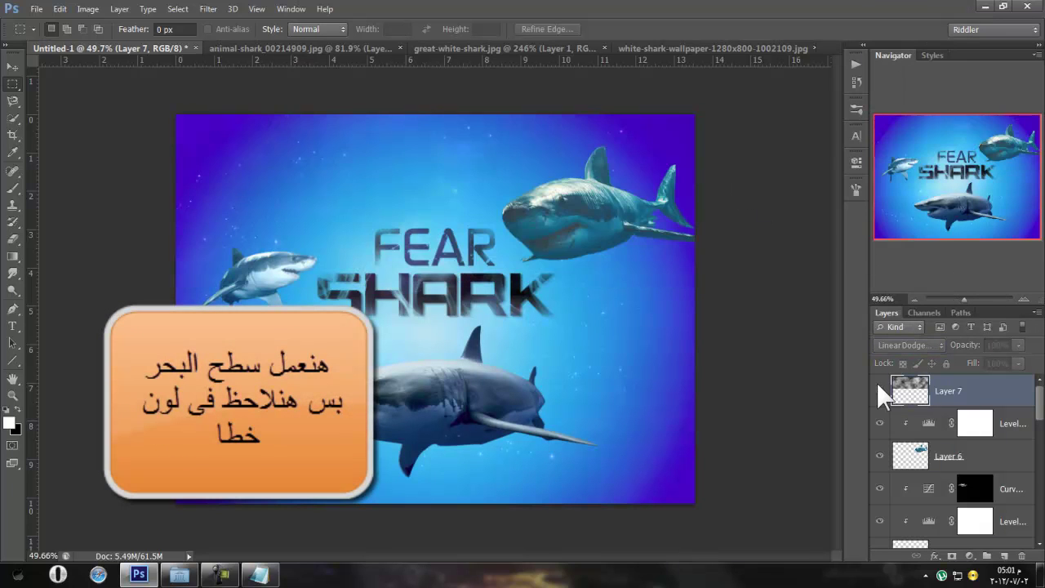
left_click(879, 390)
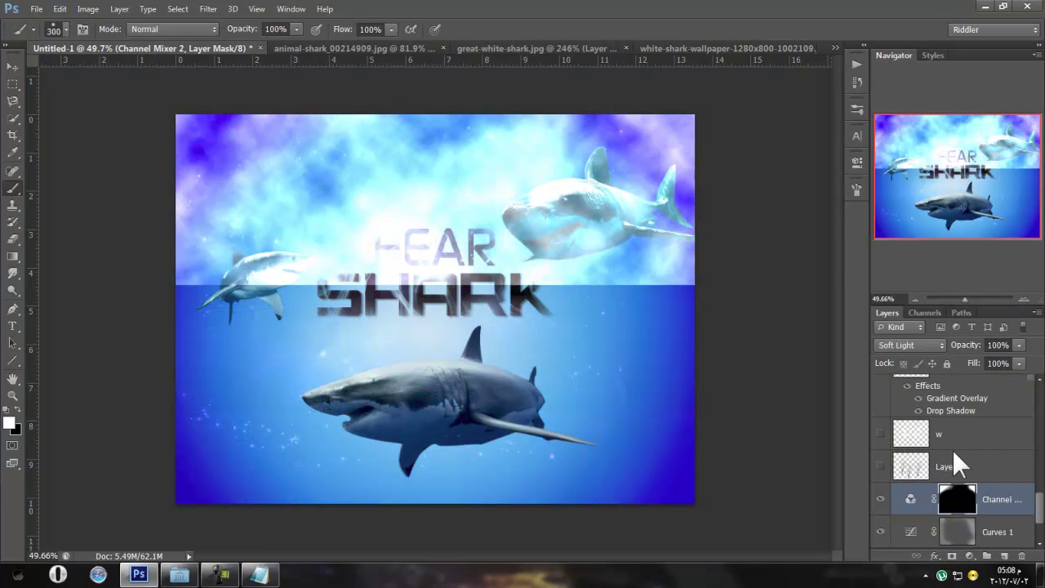
Try other blend modes on Layer 7, including Lighten and Darker Color, and set it to Screen
left_click_drag(1039, 506, 1024, 407)
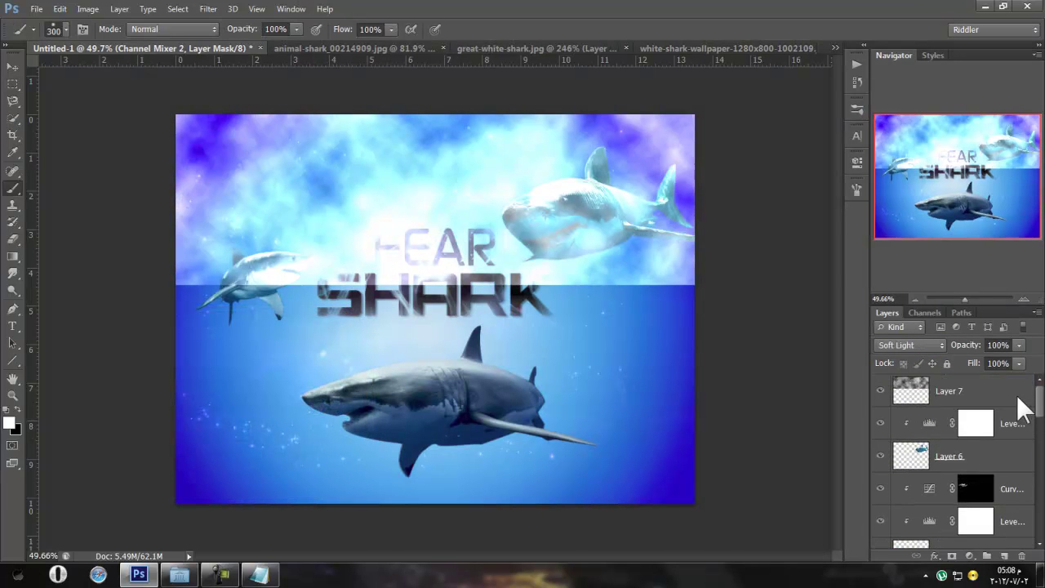
left_click(1019, 393)
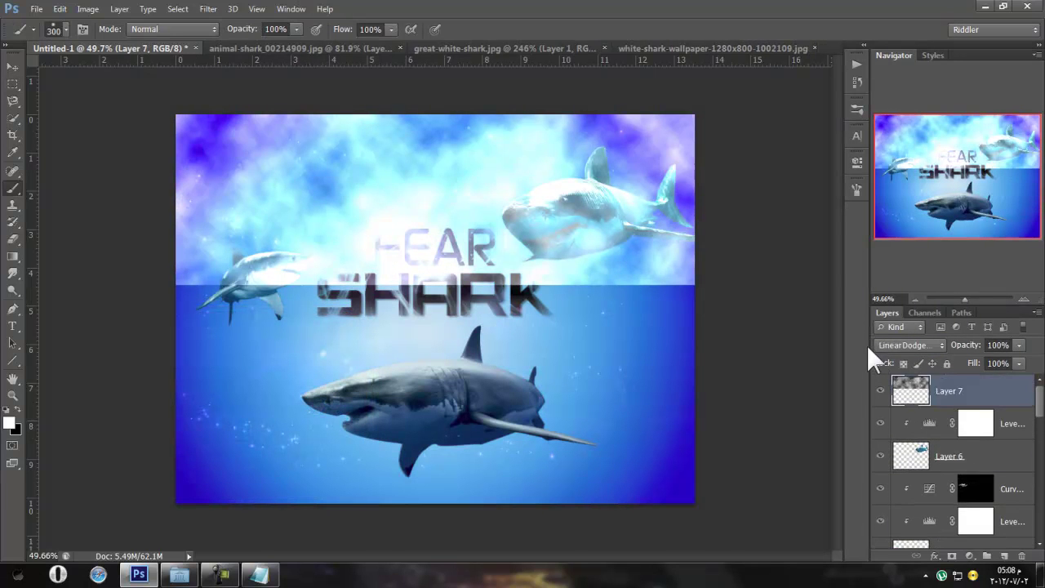
left_click(914, 346)
left_click(901, 103)
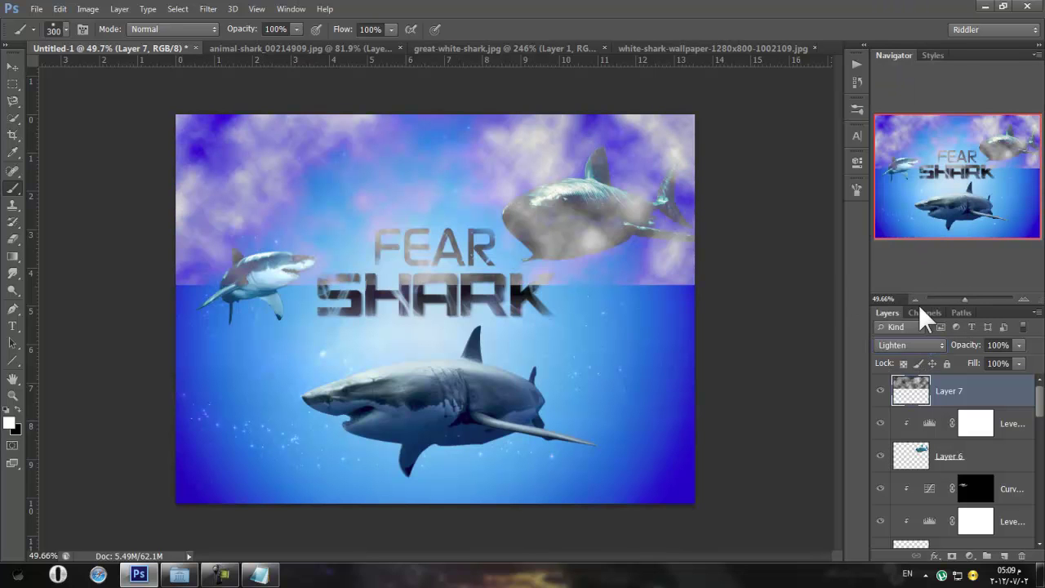
scroll(928, 390, "down", 3)
scroll(938, 347, "up", 1)
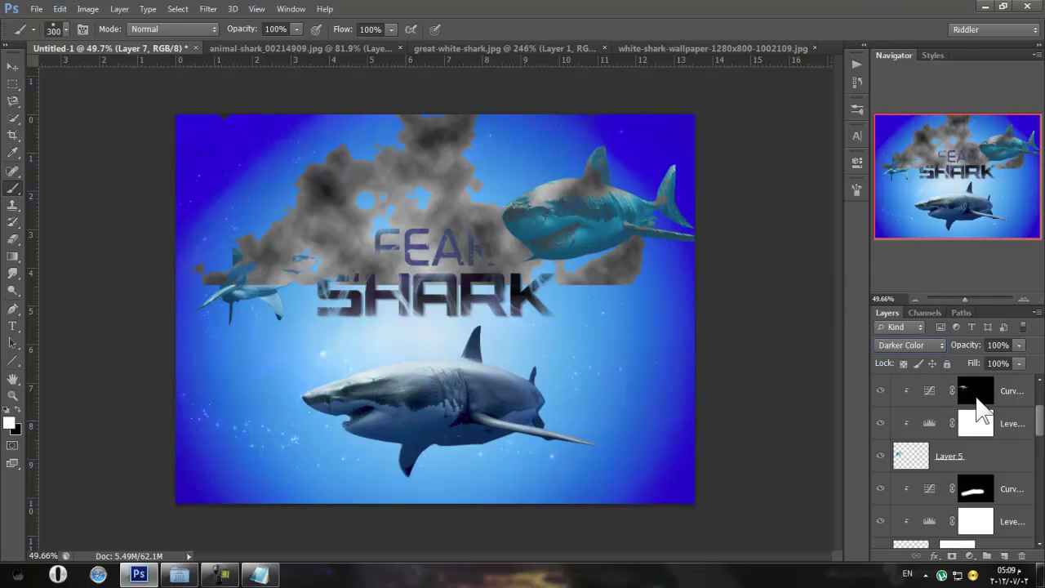
left_click_drag(1033, 443, 1034, 392)
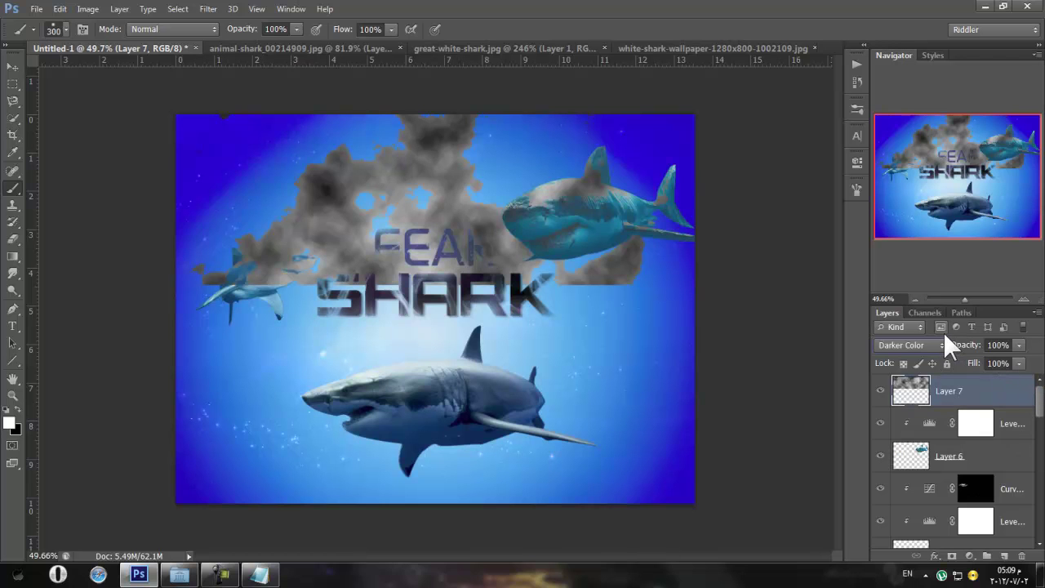
scroll(939, 340, "down", 2)
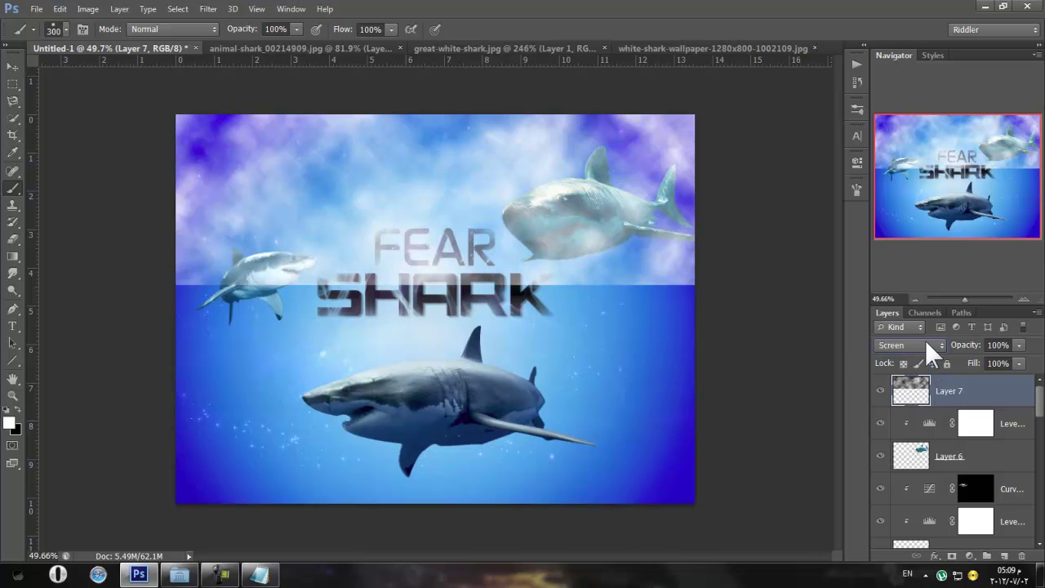
scroll(926, 346, "down", 1)
scroll(927, 343, "up", 1)
Transform the clouds into a shallow band along the canvas's upper edge, about 28% high, with both lower corners flared outward
key("ctrl+t")
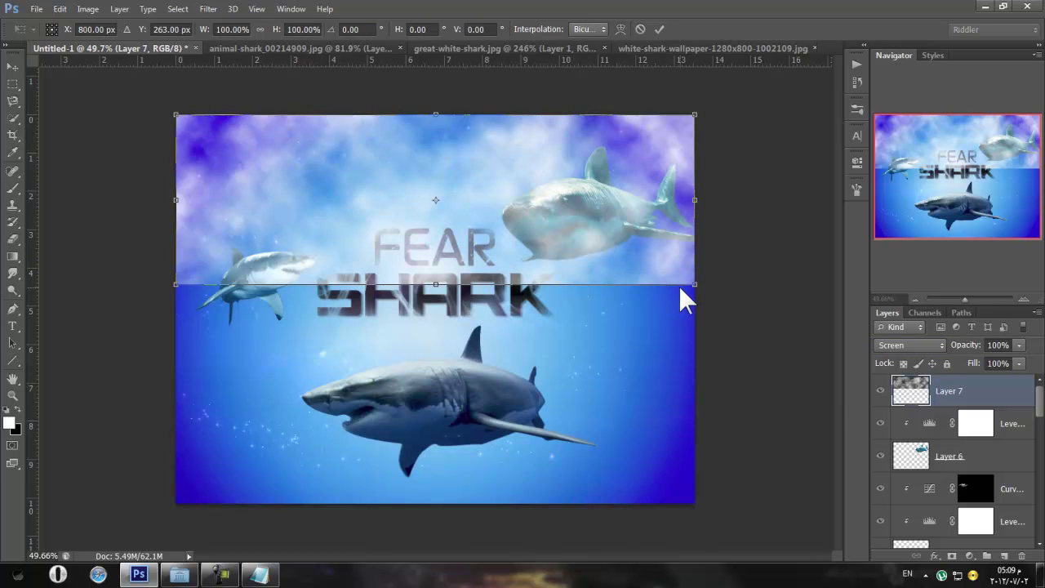
left_click_drag(695, 284, 693, 180)
left_click_drag(170, 274, 165, 173)
left_click_drag(693, 178, 707, 160)
left_click_drag(166, 173, 158, 161)
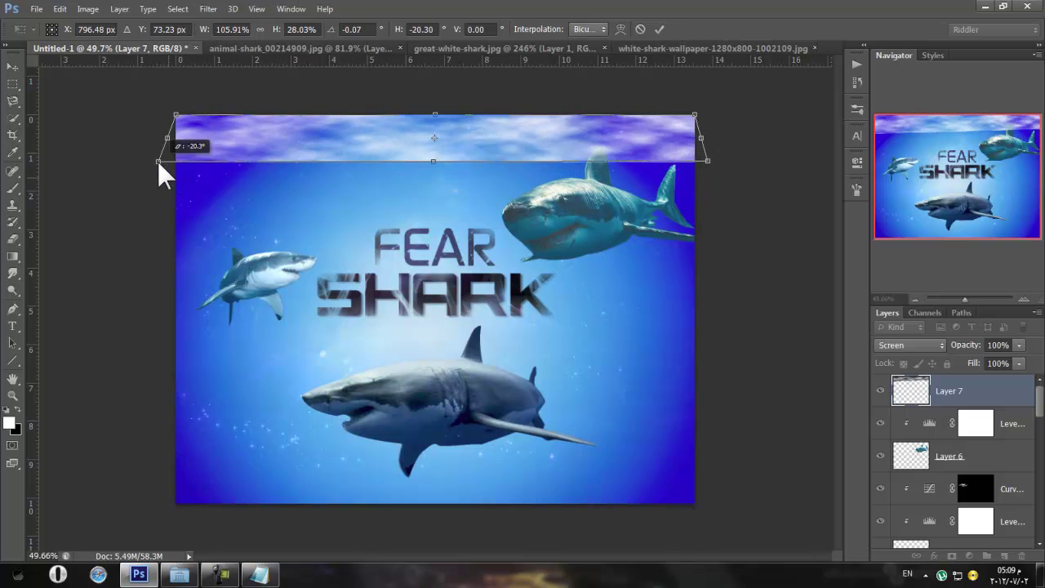
left_click(658, 29)
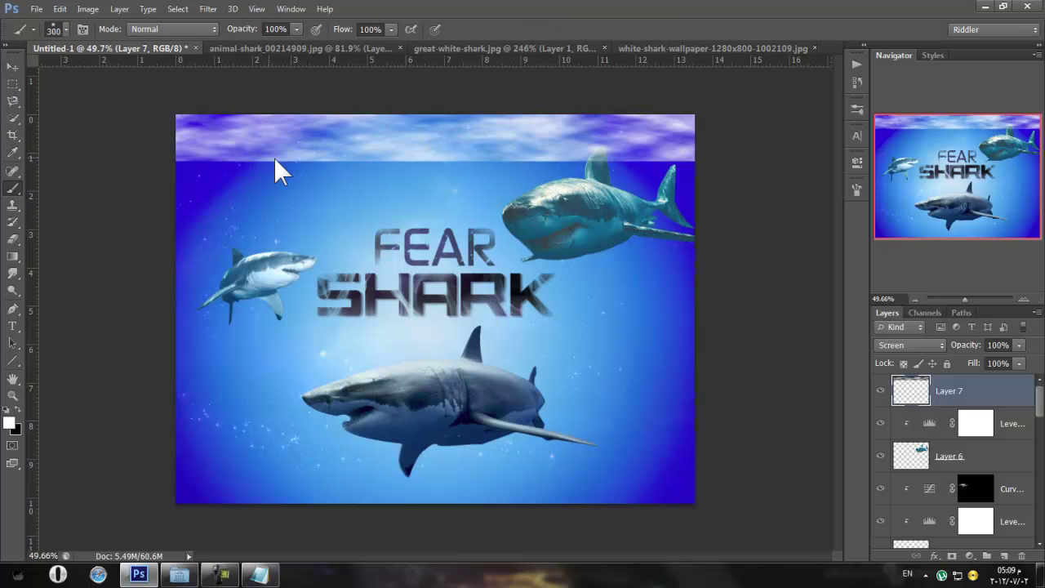
Stretch the cloud band's lower edge downward to roughly double its height, reaching the upper-right shark's head
key("ctrl+t")
left_click_drag(435, 162, 433, 204)
left_click(658, 30)
key("b")
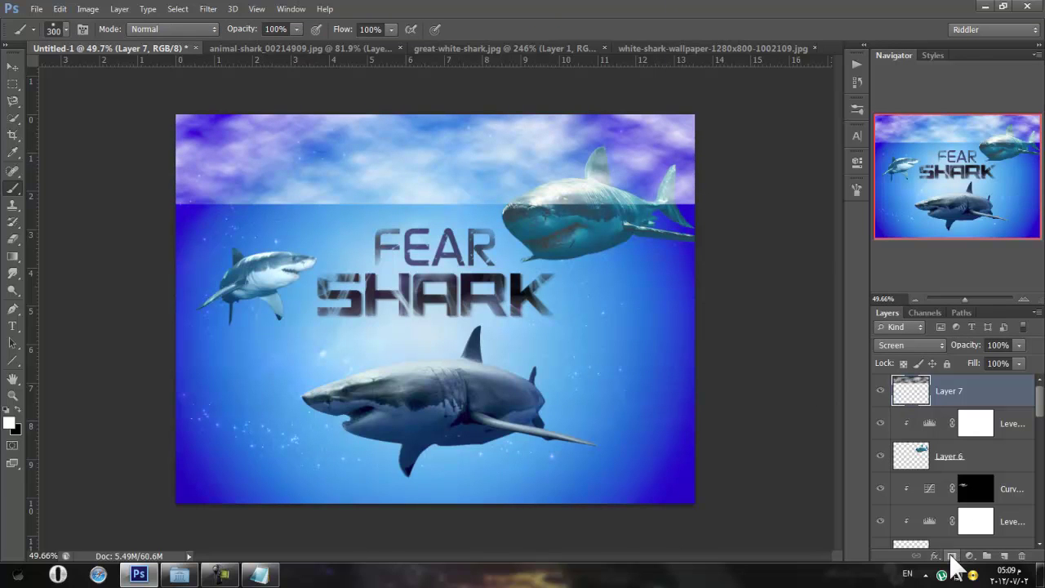
Try a layer mask on the cloud band with the Black, White gradient preset
left_click(952, 555)
left_click(16, 258)
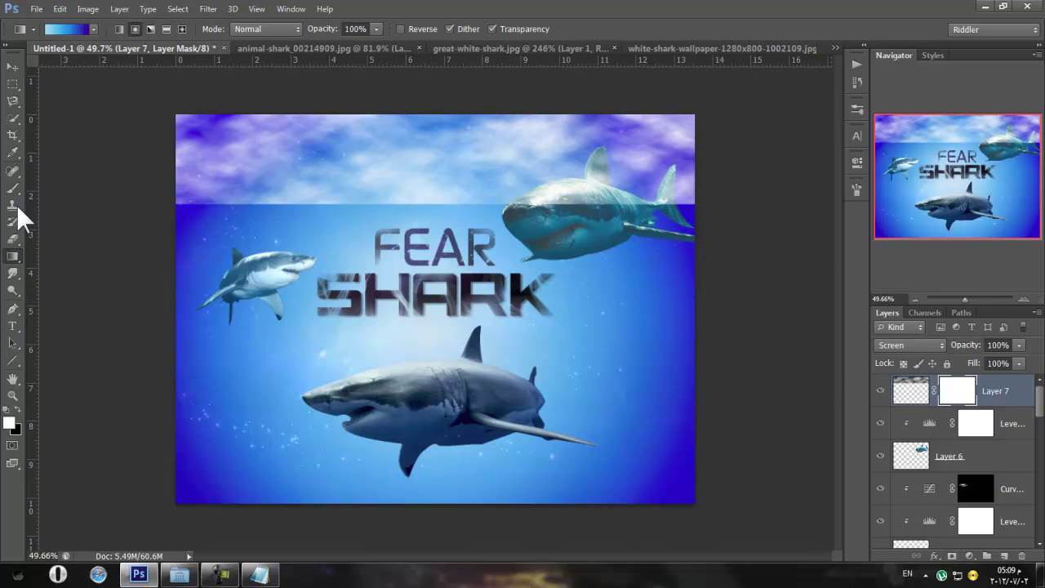
left_click(71, 27)
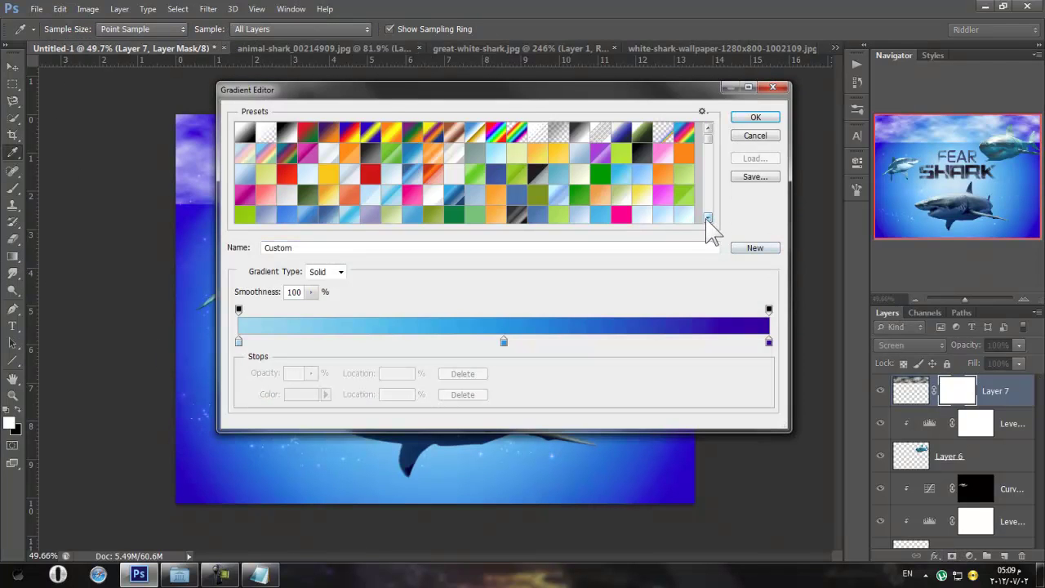
left_click(284, 132)
left_click(755, 117)
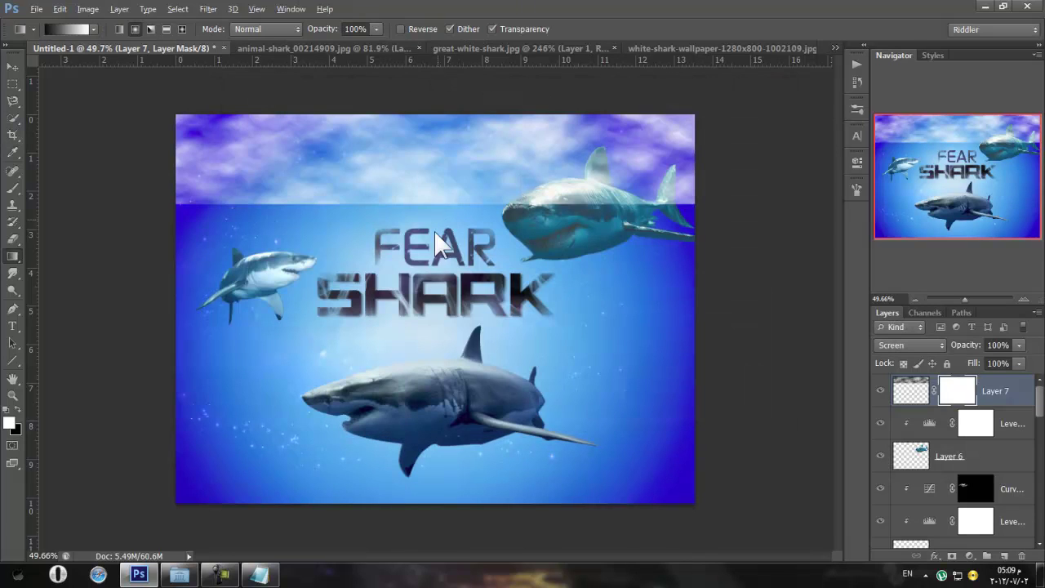
key("ctrl+z")
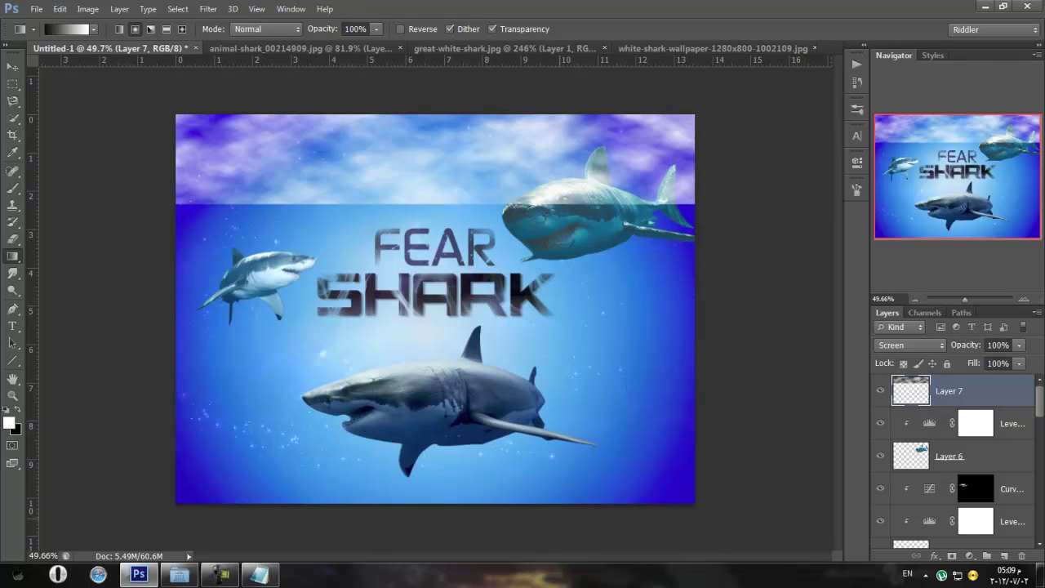
Add a layer mask to Layer 7 and apply radial black-to-transparent gradients rising from the title into the cloud band
left_click(951, 557)
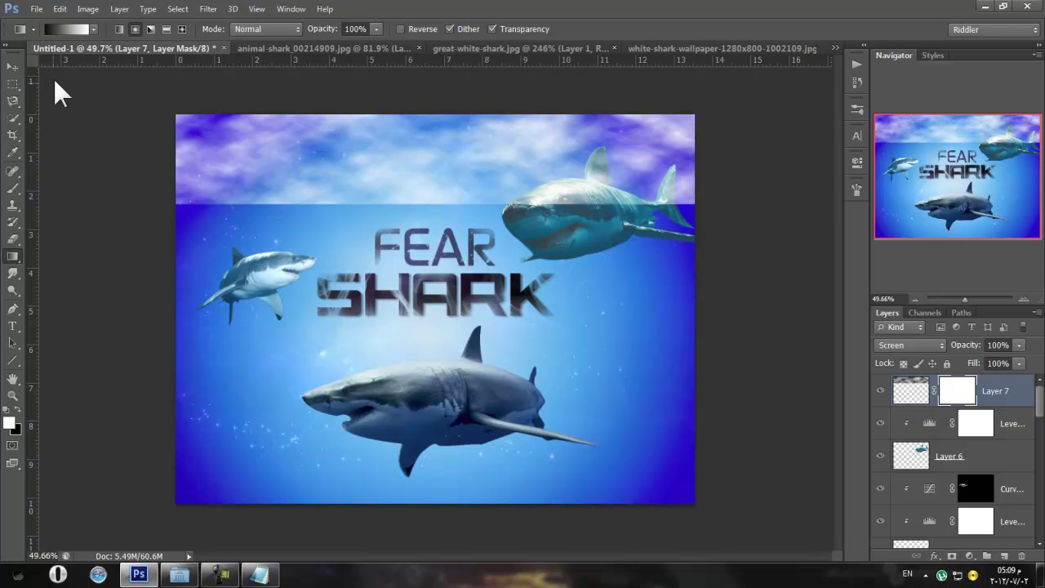
left_click(84, 30)
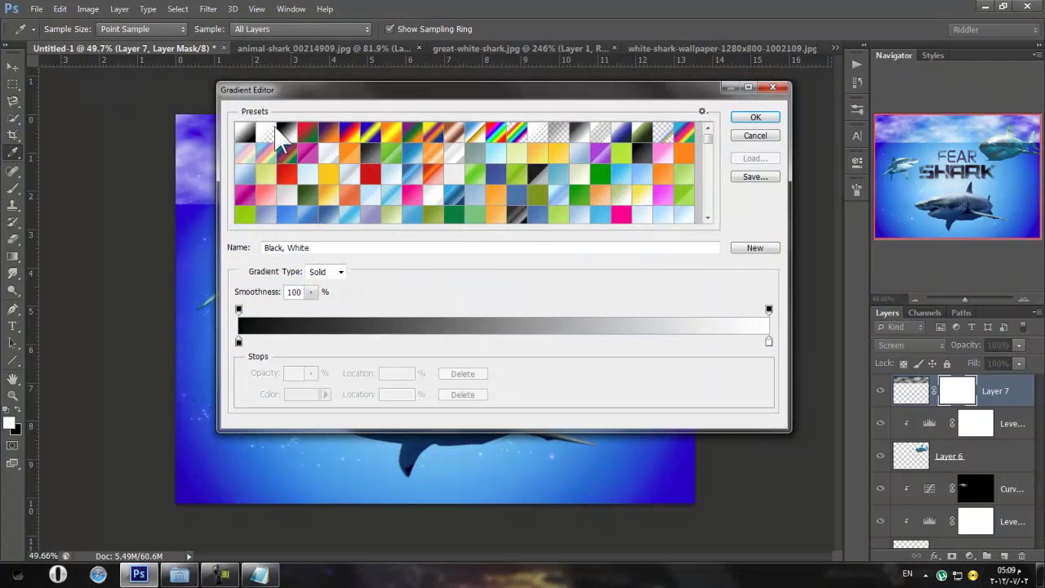
left_click(272, 130)
left_click(755, 116)
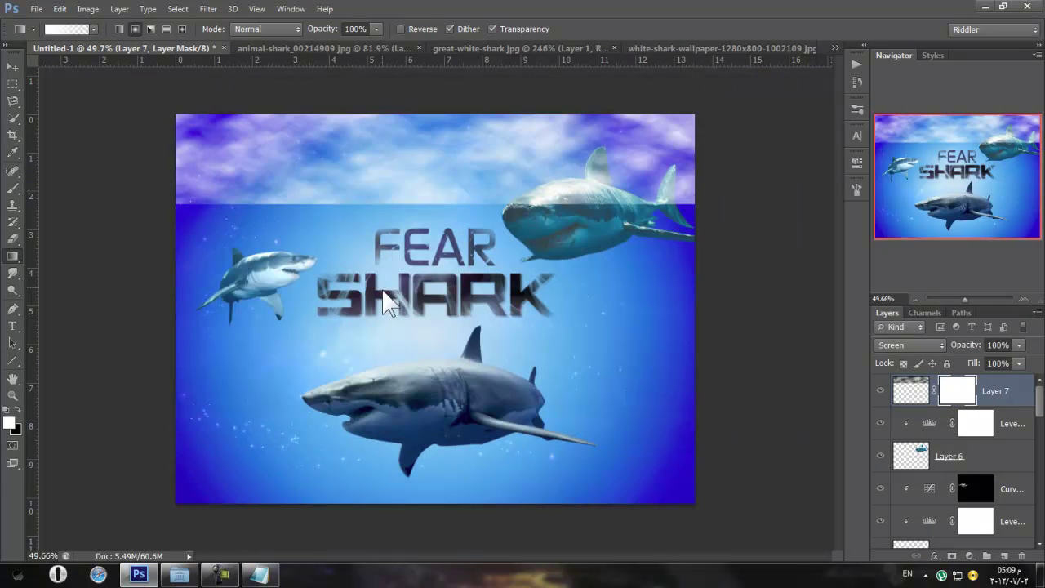
left_click(18, 409)
left_click_drag(446, 282, 449, 143)
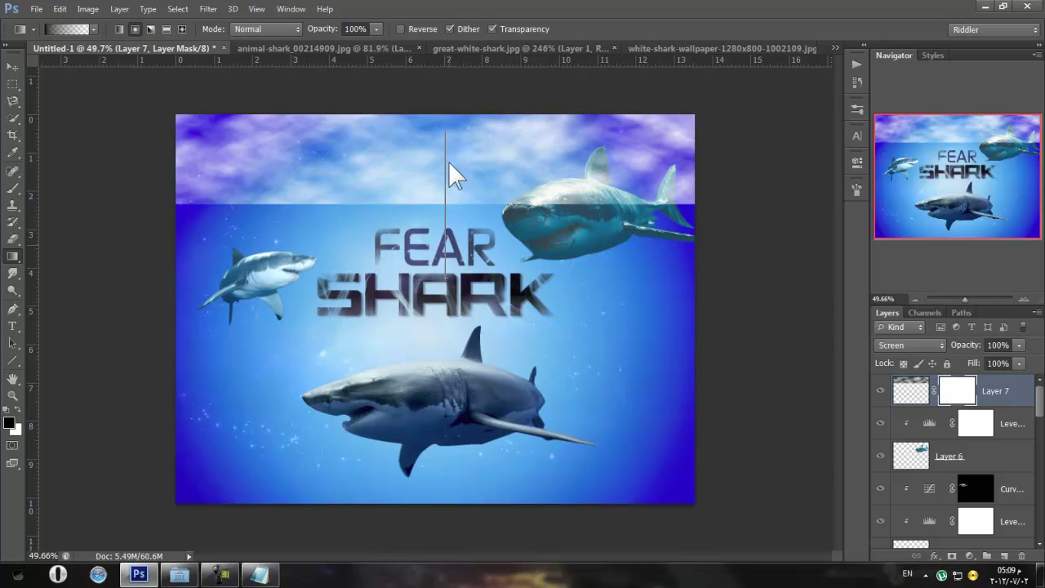
left_click_drag(372, 291, 367, 148)
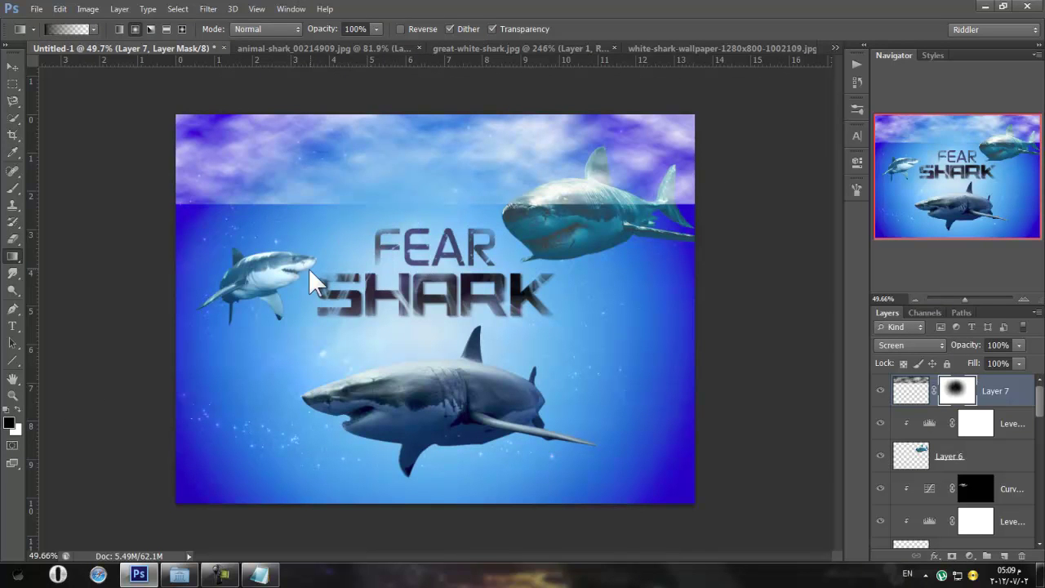
Fade out the cloud band's lower edge on its mask with linear black-to-transparent gradients running downward
left_click(119, 28)
left_click_drag(449, 144, 400, 241)
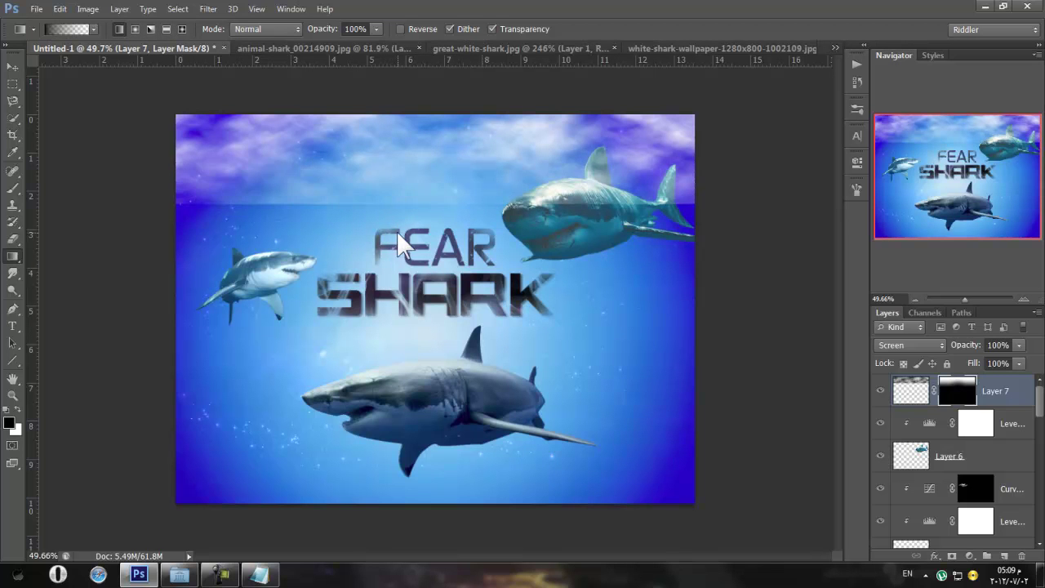
left_click_drag(400, 175, 407, 188)
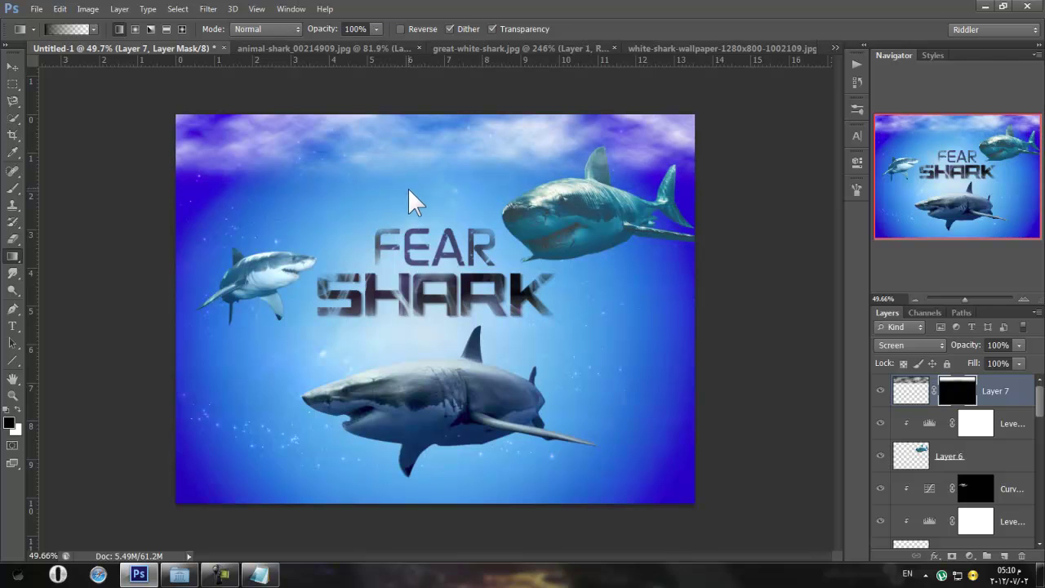
left_click(21, 184)
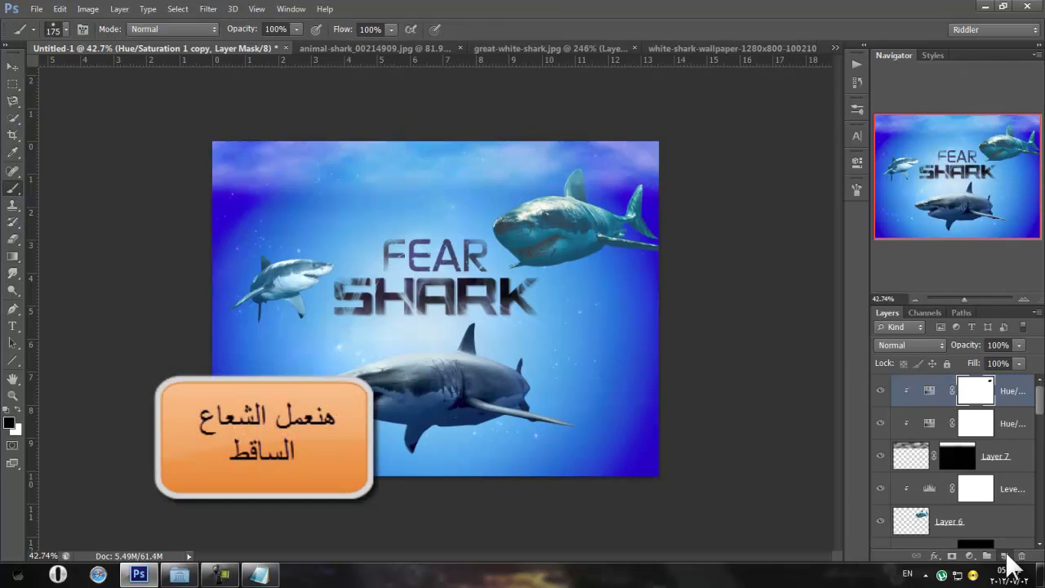
Add a new layer above the Hue/Saturation adjustments and select roughly the upper 60% of the canvas across its full width
left_click(1005, 555)
left_click(13, 85)
left_click_drag(668, 125, 147, 349)
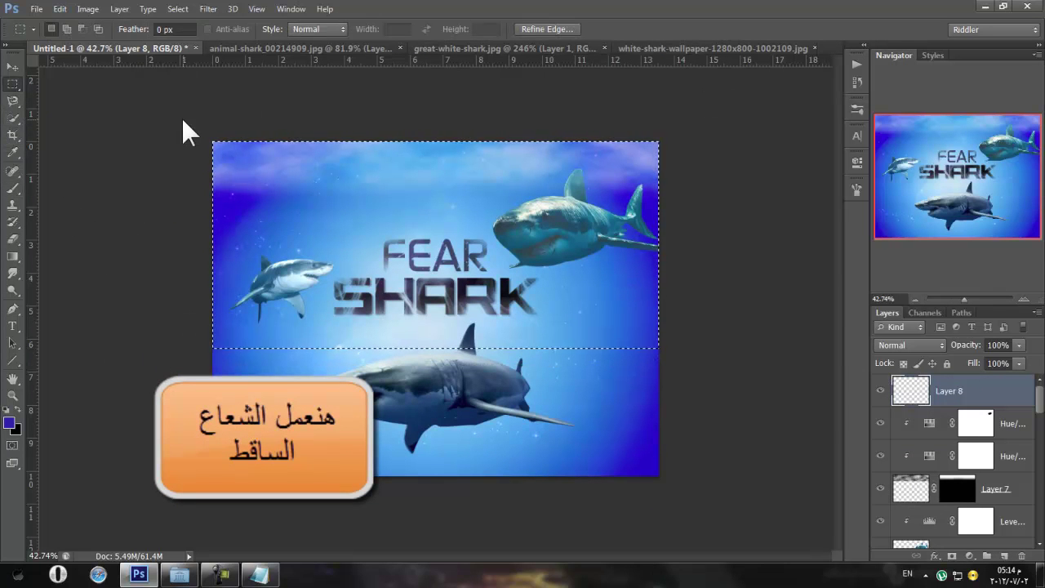
Set the foreground colour to white and background to black, and render Clouds in the selection on Layer 8
left_click(204, 9)
left_click(6, 409)
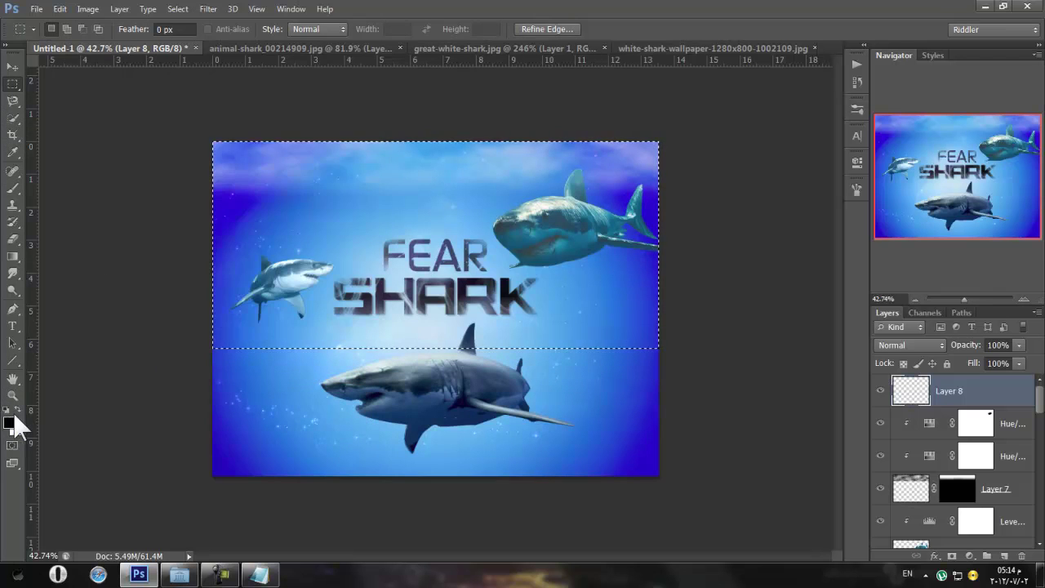
left_click(21, 413)
left_click(208, 9)
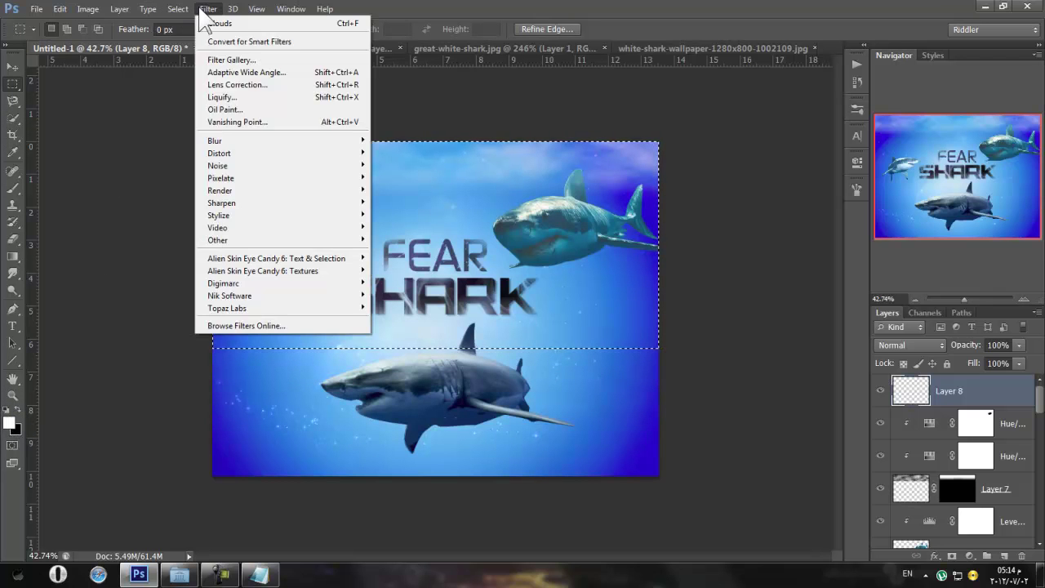
mouse_move(261, 194)
left_click(377, 190)
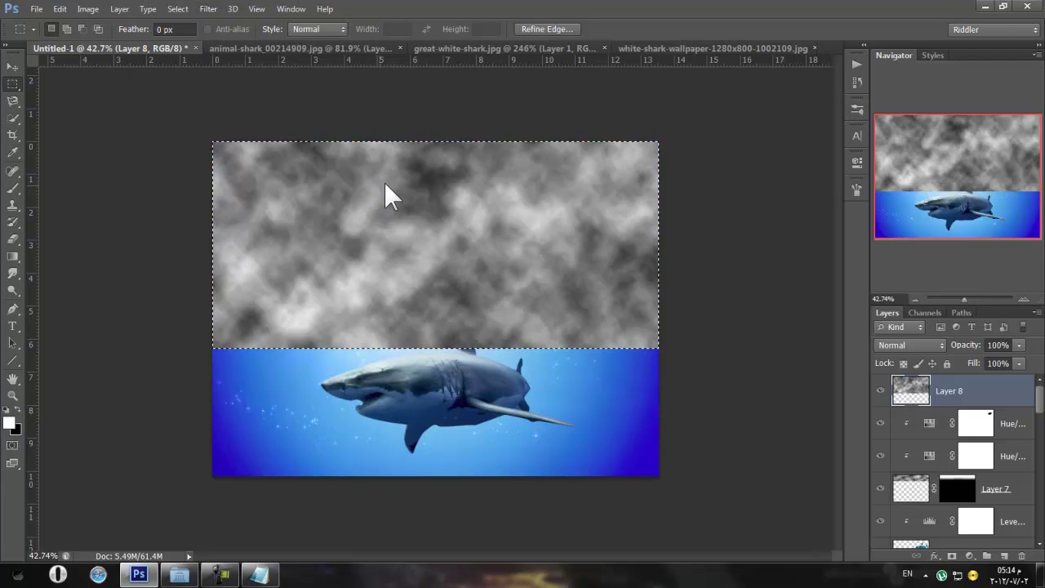
Apply a Threshold adjustment to the clouds on Layer 8 to make pure black and white patches
left_click(87, 9)
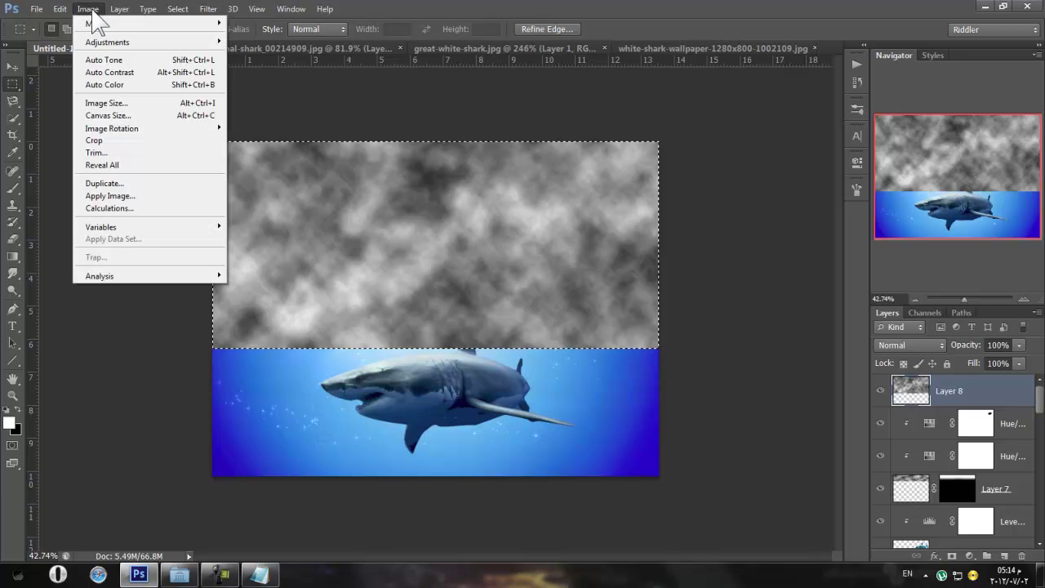
mouse_move(110, 41)
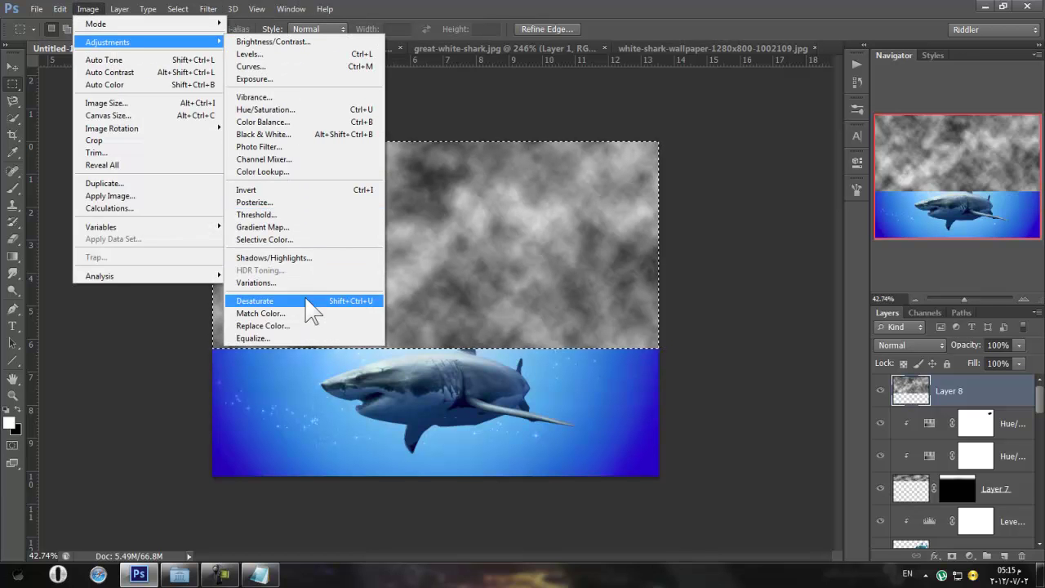
left_click(280, 215)
left_click_drag(491, 259, 497, 260)
left_click(613, 173)
key("m")
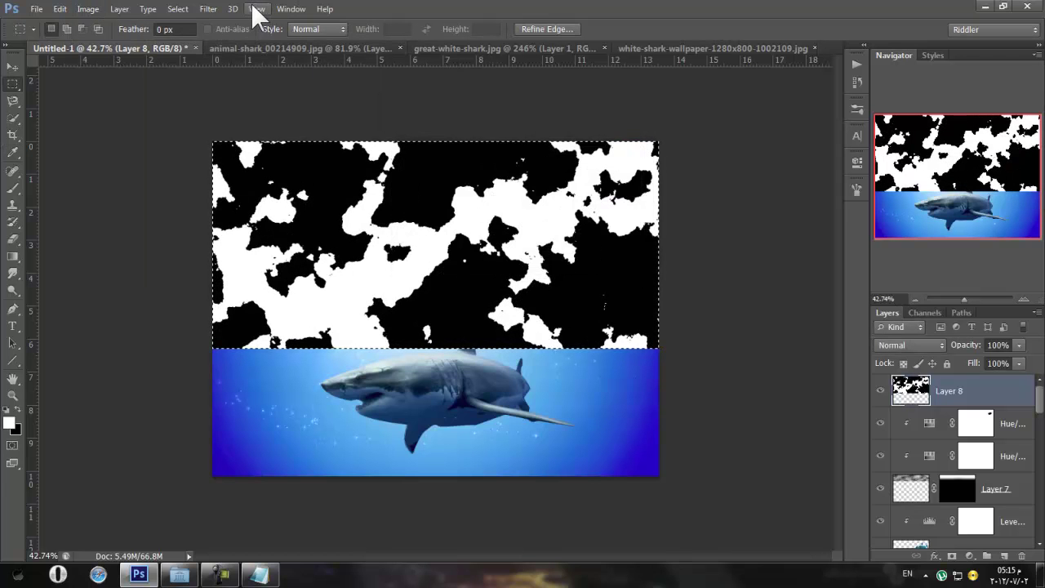
left_click(177, 8)
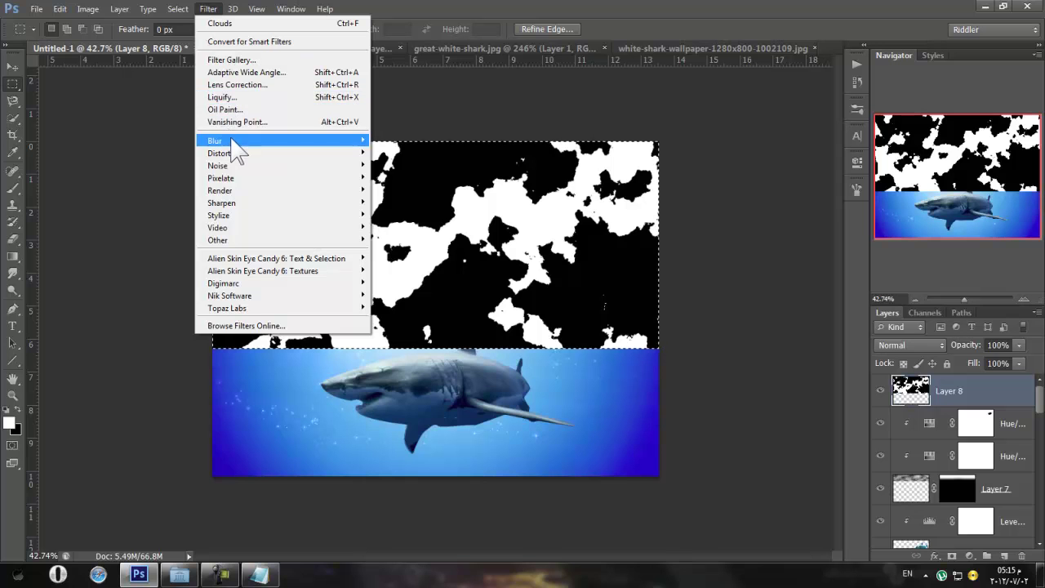
mouse_move(232, 138)
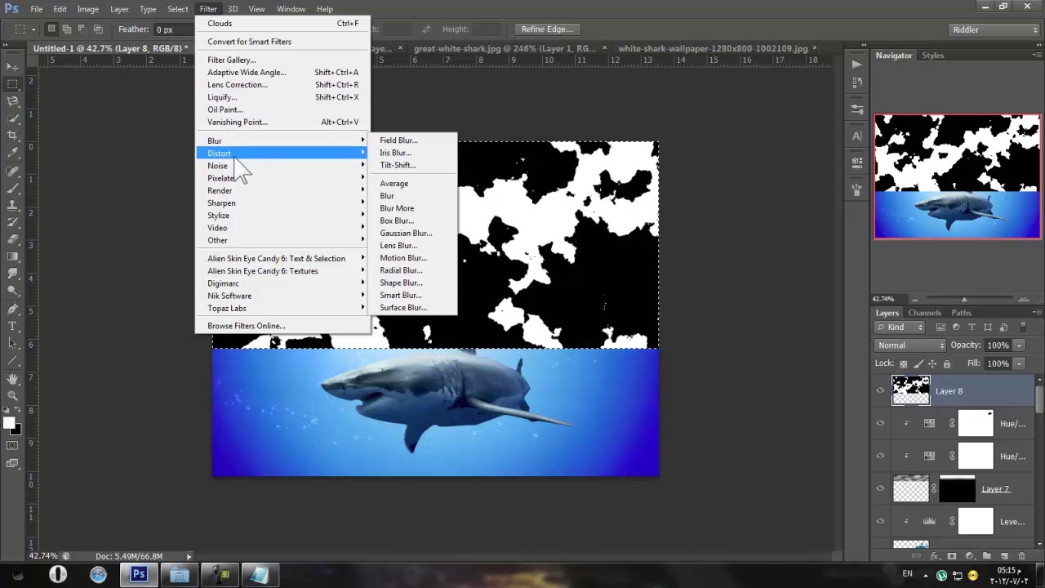
left_click(435, 271)
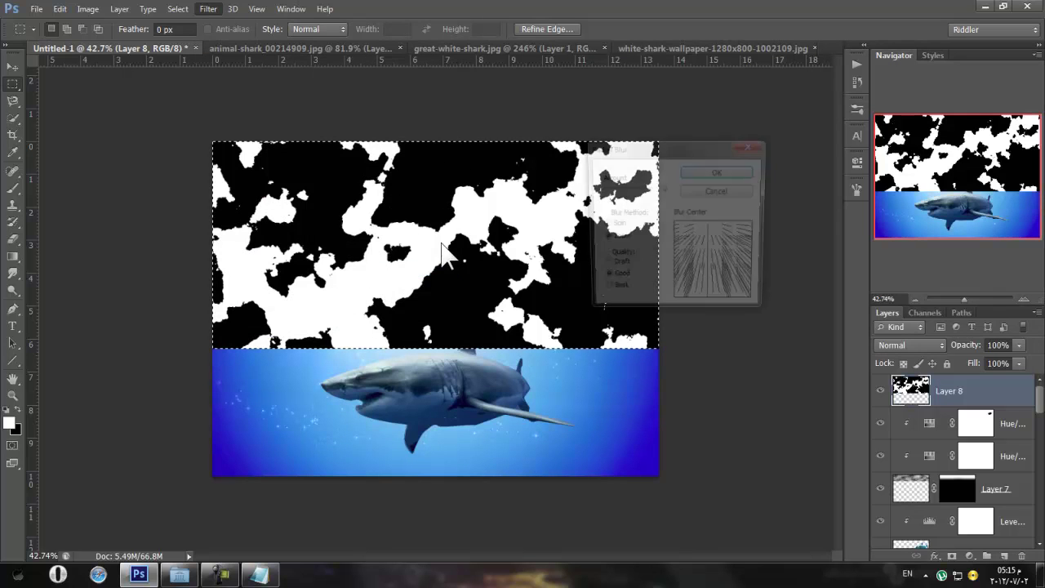
left_click(688, 189)
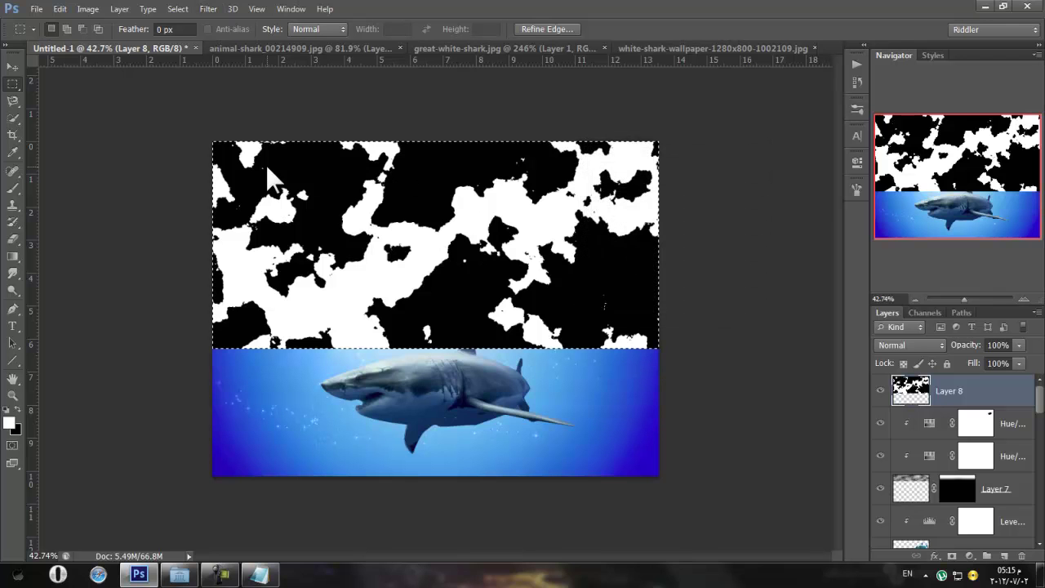
Try a Zoom Radial Blur of 100 at Best quality on Layer 8 without the selection, and undo it
left_click(208, 9)
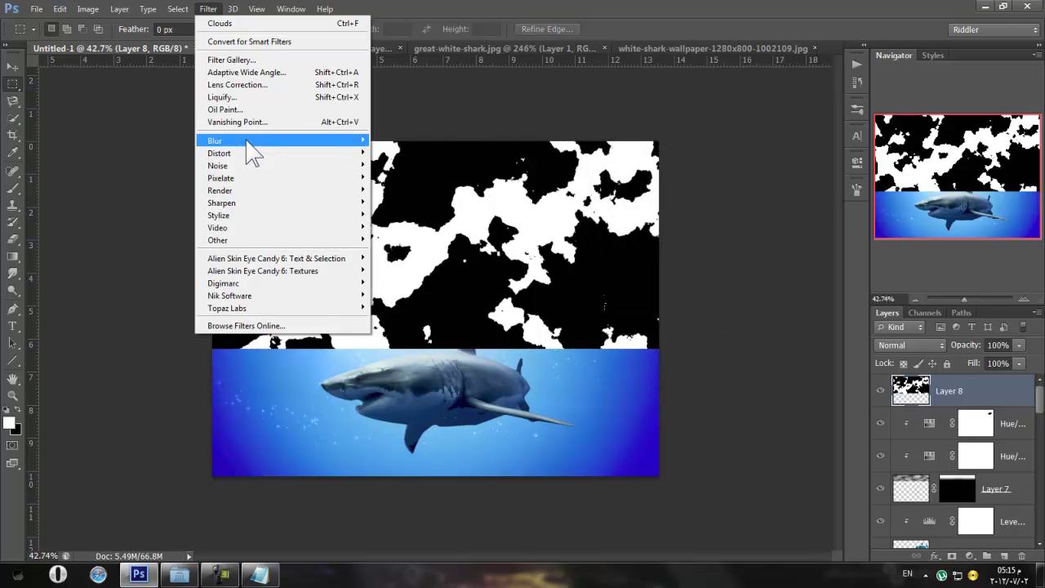
mouse_move(247, 143)
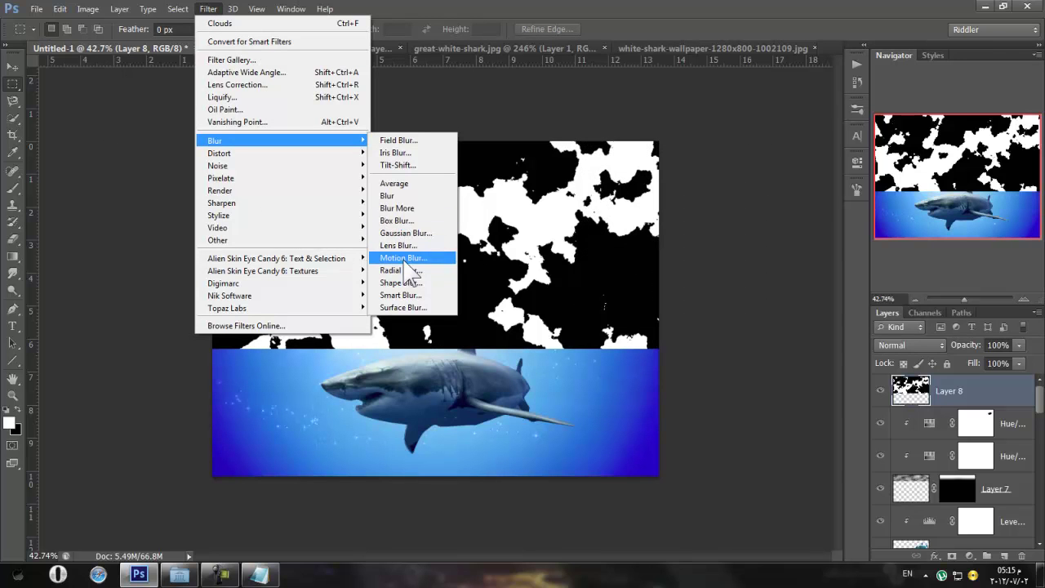
left_click(420, 269)
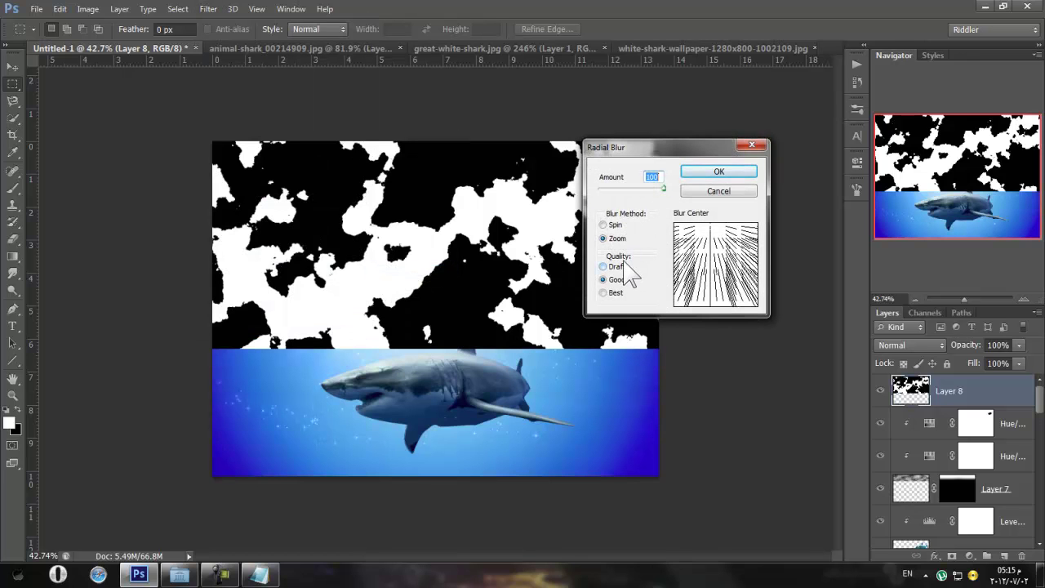
left_click(612, 294)
left_click(690, 173)
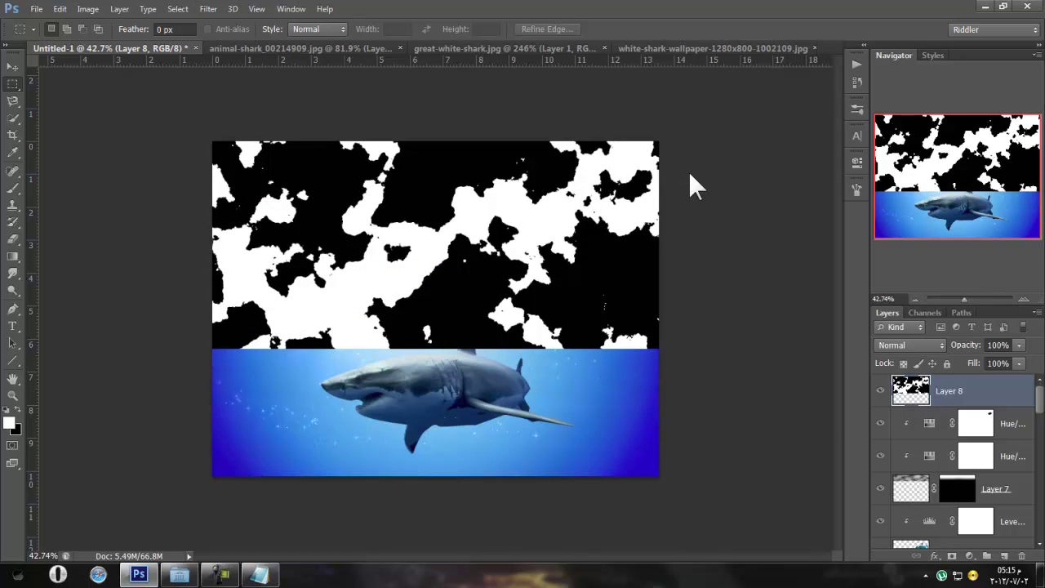
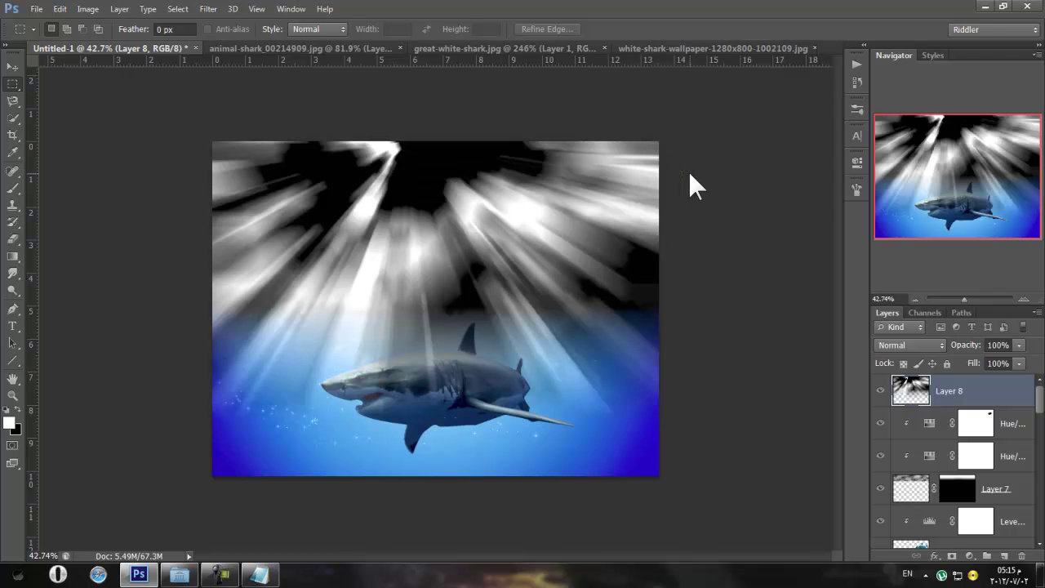
key("ctrl+z")
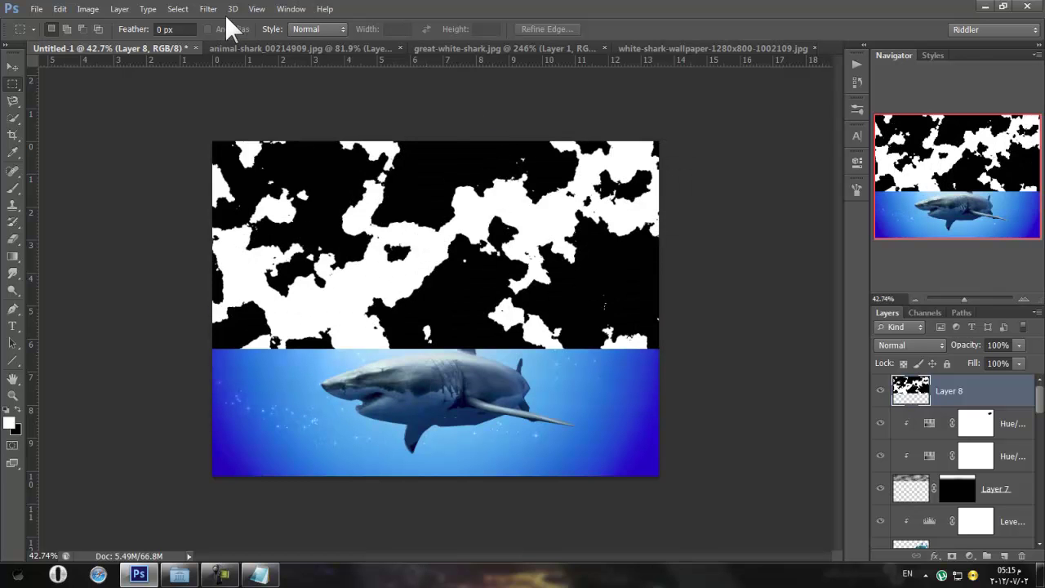
Apply a Zoom Radial Blur of 100 at Good quality to Layer 8, with the blur centre near the upper edge's middle
left_click(208, 9)
mouse_move(249, 142)
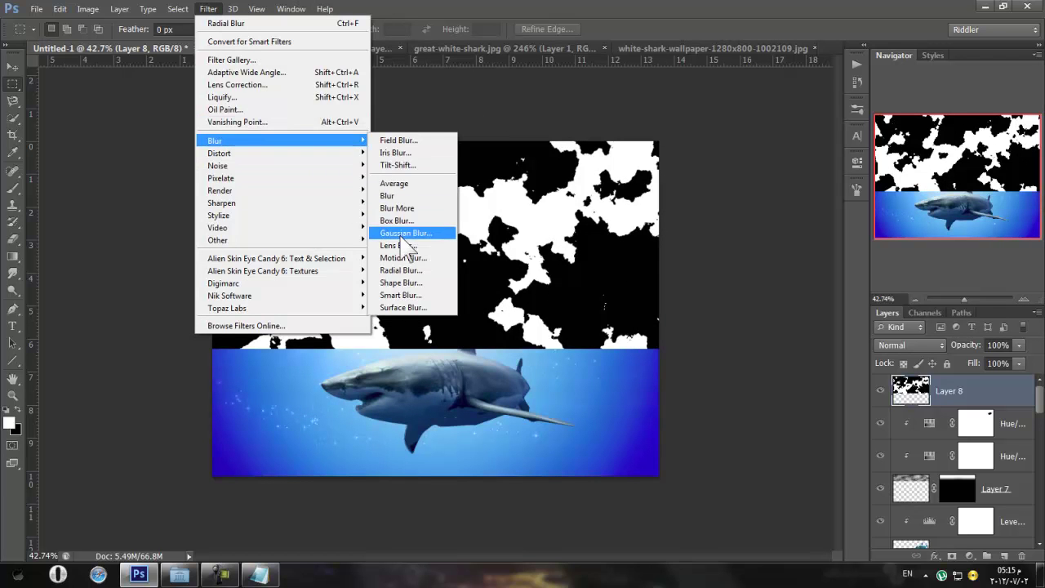
left_click(401, 269)
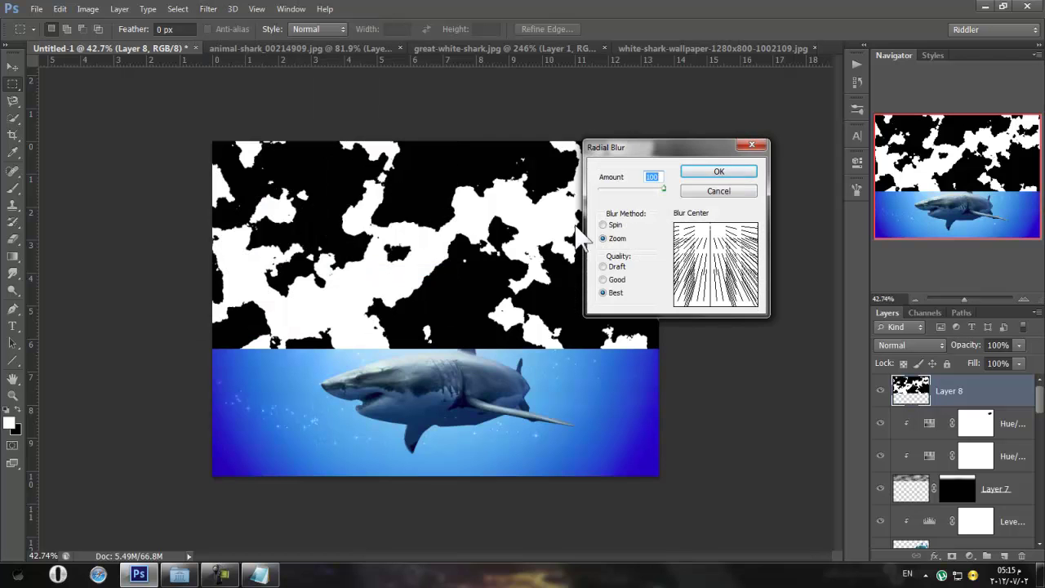
left_click(610, 279)
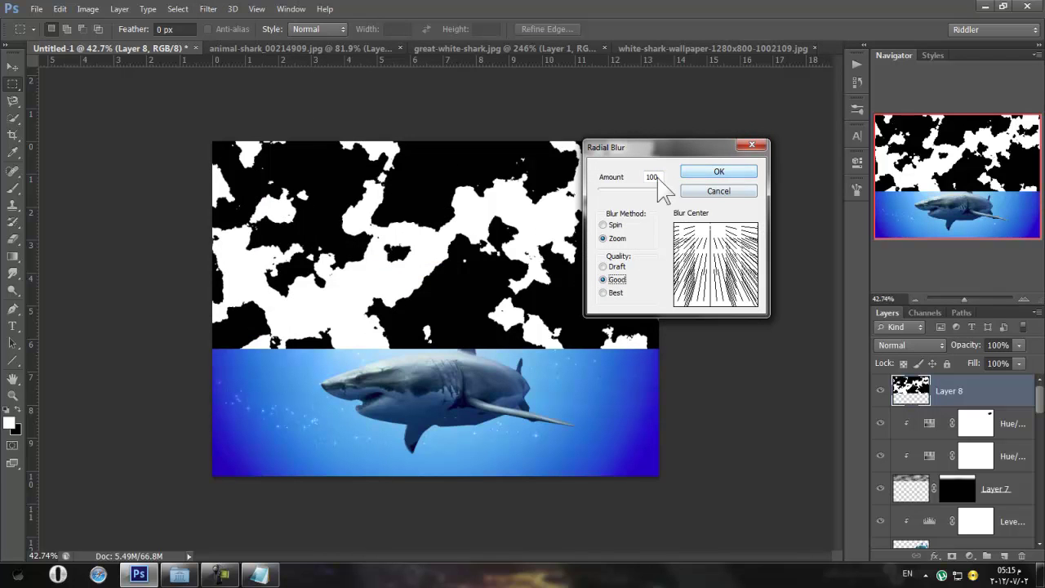
left_click(696, 236)
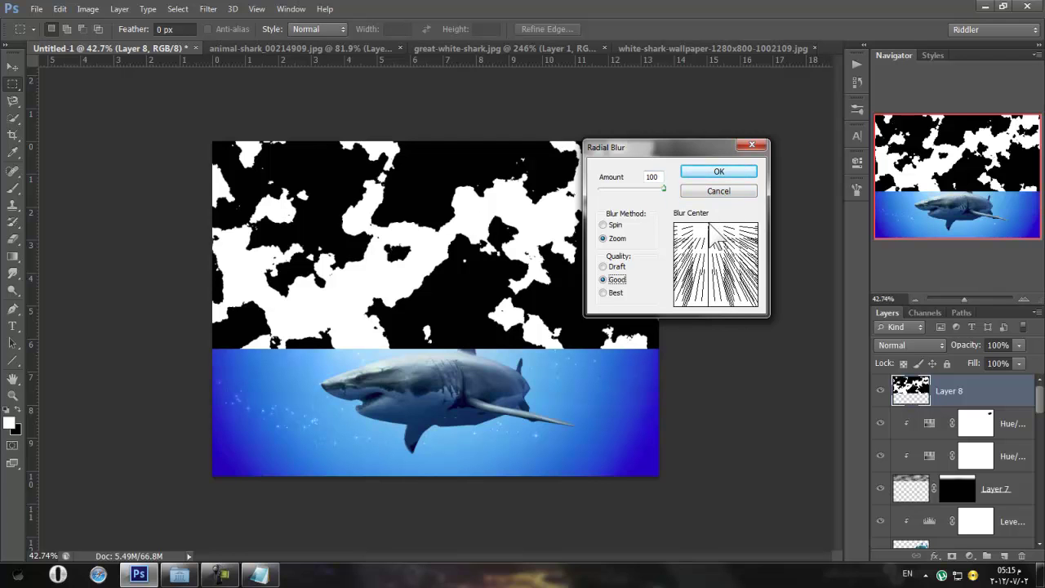
left_click(710, 225)
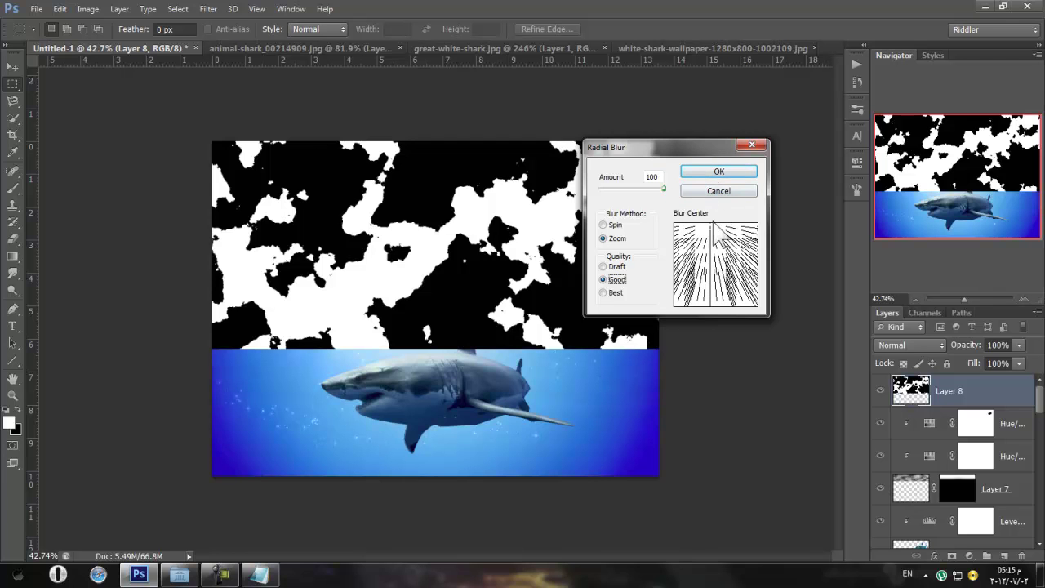
left_click(716, 236)
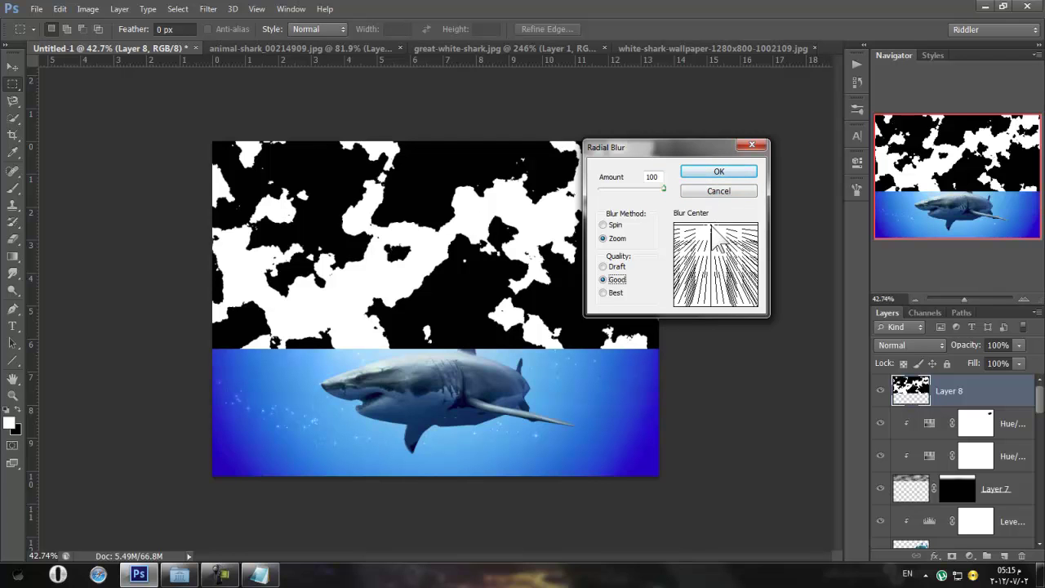
left_click(716, 173)
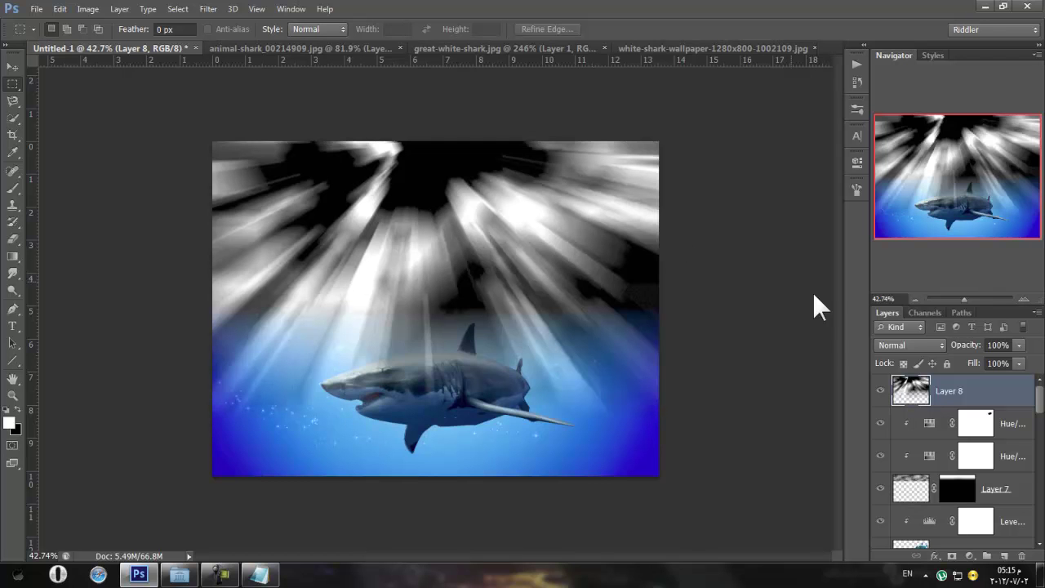
Try other blend modes on Layer 8, including Vivid Light and Divide, and set it to Linear Dodge (Add)
left_click(906, 342)
left_click(906, 138)
scroll(893, 347, "down", 8)
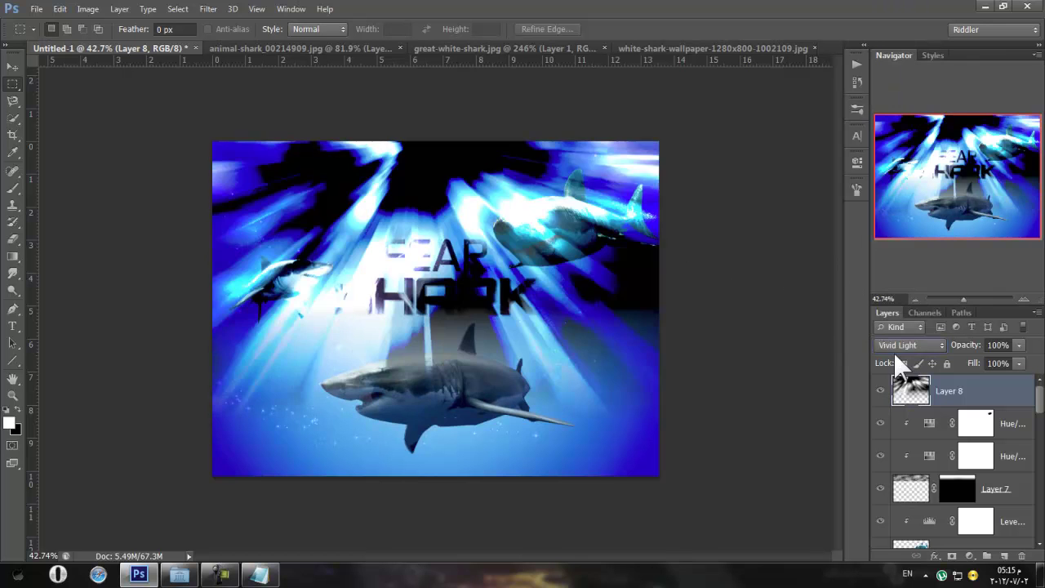
scroll(895, 326, "down", 4)
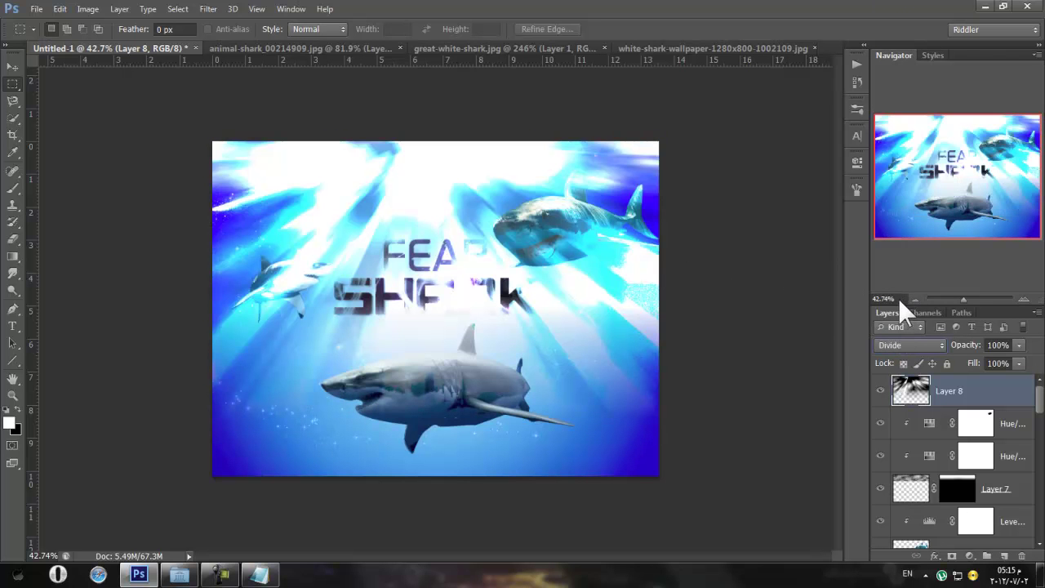
left_click(896, 349)
left_click(898, 53)
key("shift+plus")
key("shift+plus")
key("shift+plus")
key("shift+plus")
key("shift+plus")
key("shift+plus")
key("shift+plus")
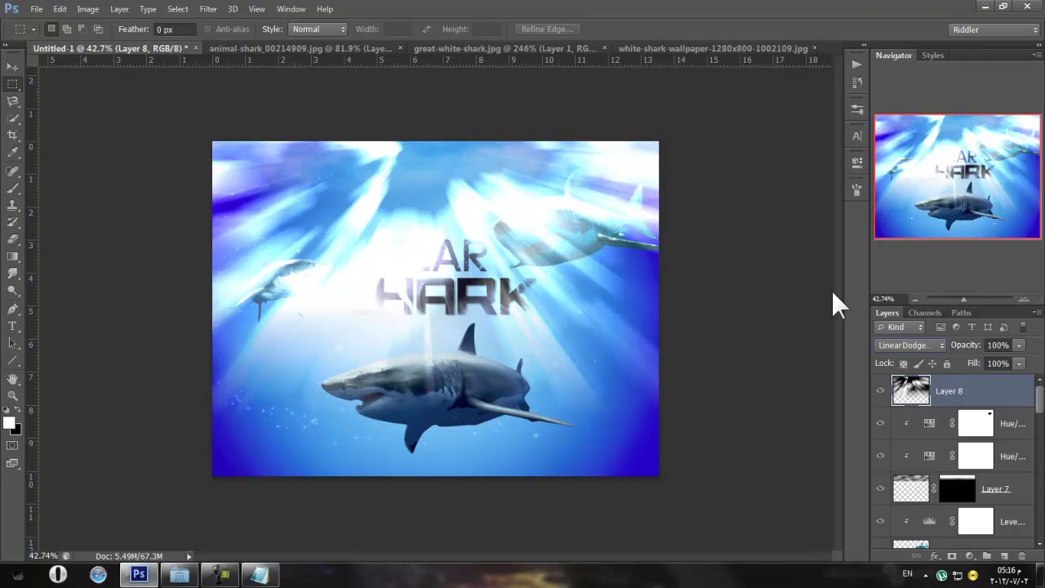
Set Layer 8's blend mode to Screen and move its light rays up to the poster's upper edge
key("shift+minus")
key("shift+minus")
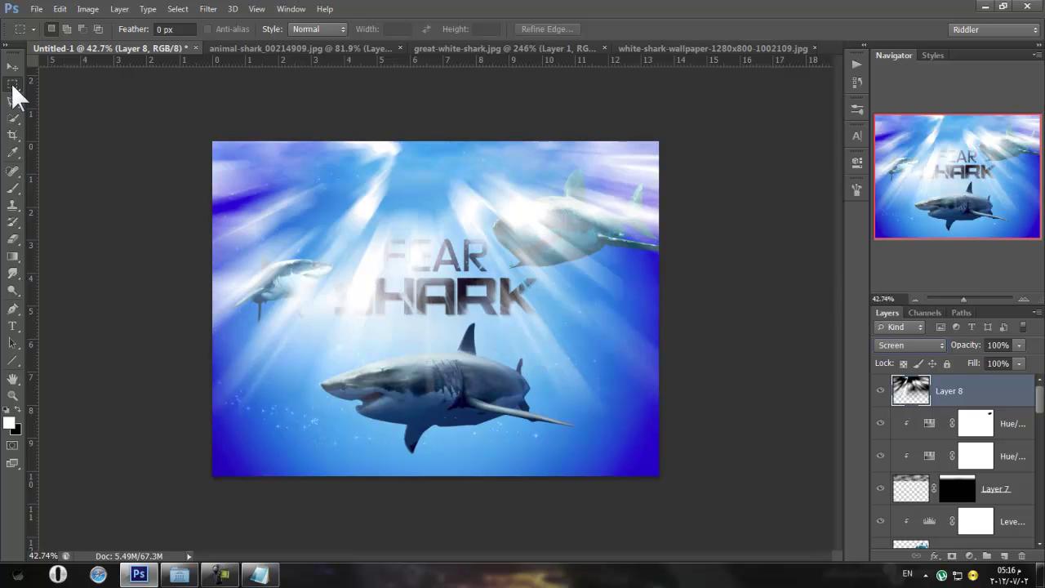
key("v")
left_click_drag(586, 254, 579, 192)
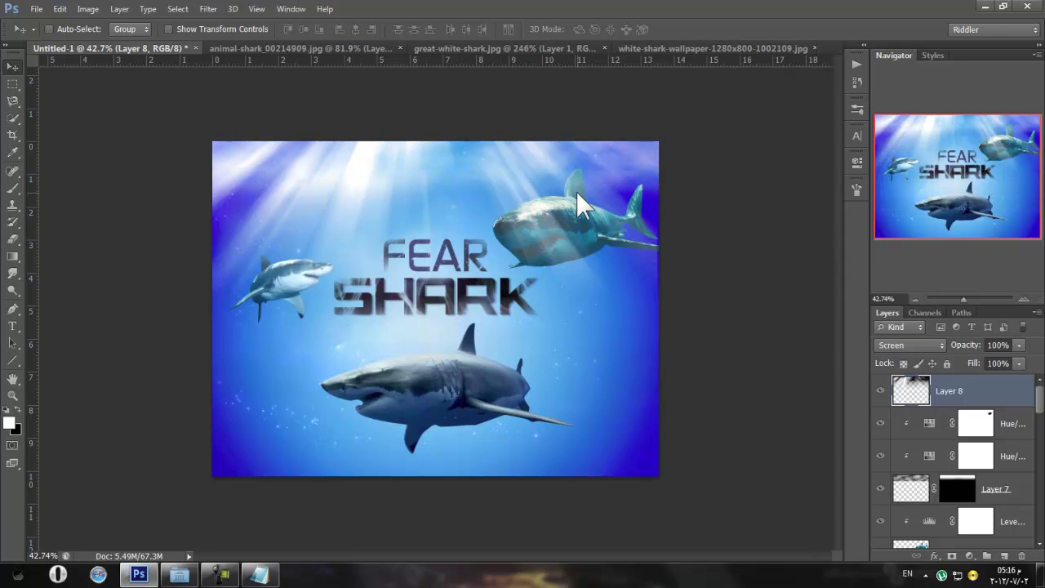
Add a layer mask to Layer 8 and fade the rays along the upper corners with a black 600 px brush
left_click(951, 556)
left_click(13, 187)
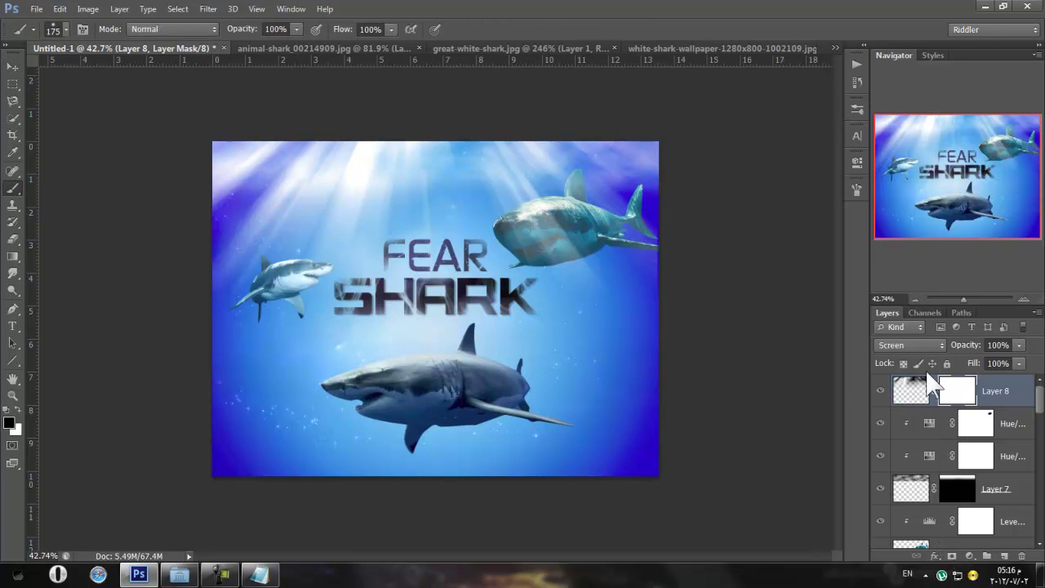
key("bracketright")
key("bracketright")
key("bracketright")
key("bracketright")
key("bracketright")
key("bracketright")
key("bracketright")
key("bracketright")
key("bracketright")
mouse_move(712, 176)
left_mouse_down()
mouse_move(561, 97)
mouse_move(396, 50)
mouse_move(271, 89)
mouse_move(174, 164)
mouse_move(201, 171)
mouse_move(224, 116)
left_mouse_up()
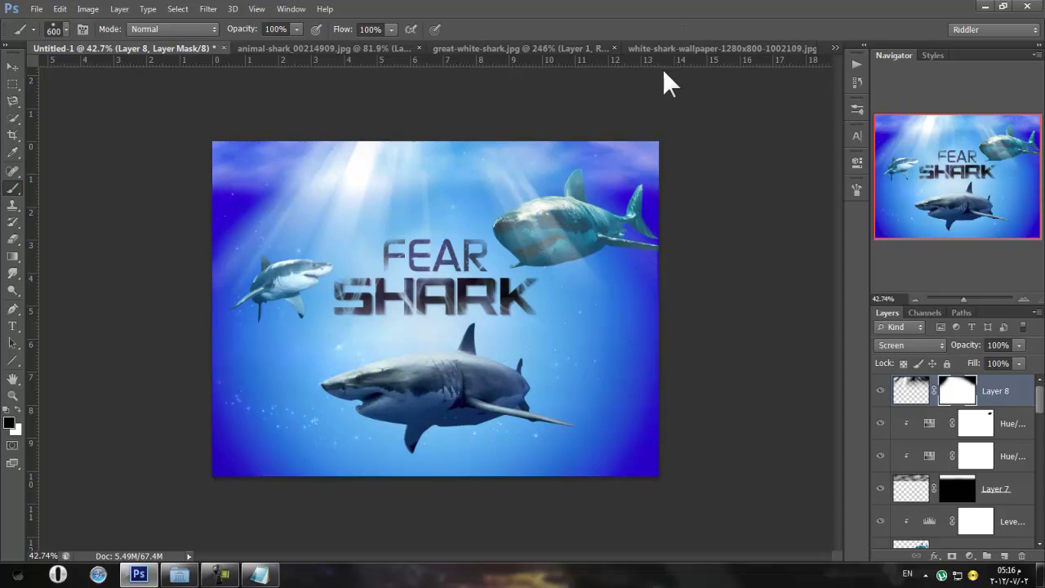
Lower the opacity of the light rays on Layer 8 to 69%
left_click_drag(954, 340, 941, 338)
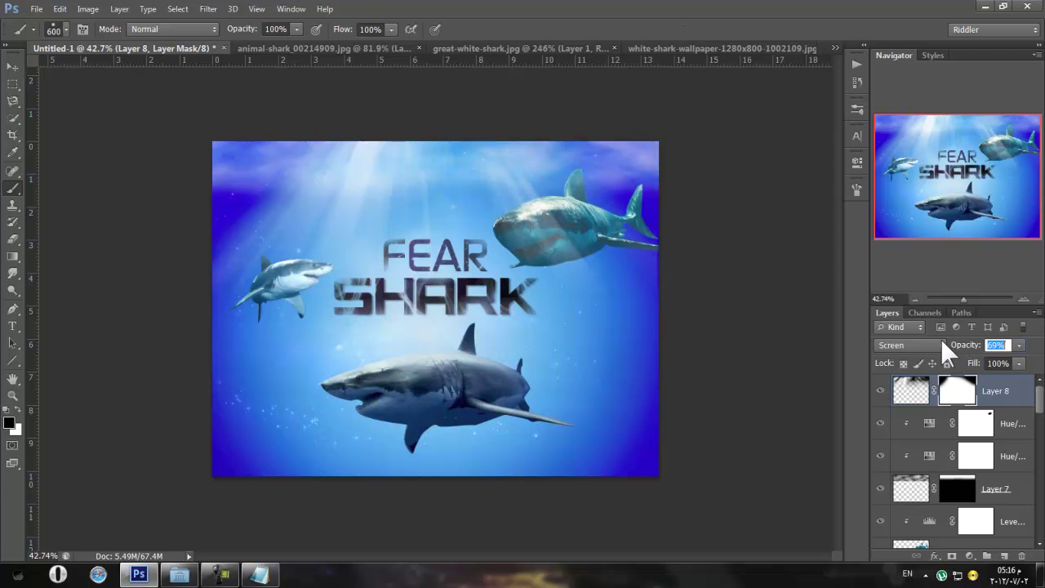
key("Return")
key("bracketleft")
Identify the shark layers by their visibility and load the outline of Layer 6, the shark beside the title's upper end, as a selection
scroll(990, 400, "down", 2)
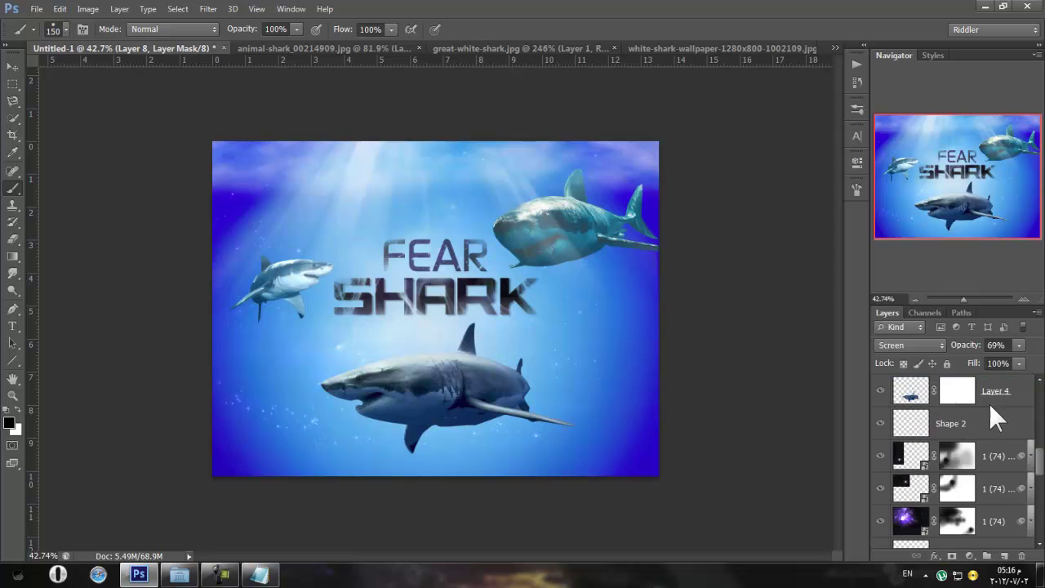
scroll(933, 465, "down", 2)
left_click(915, 459)
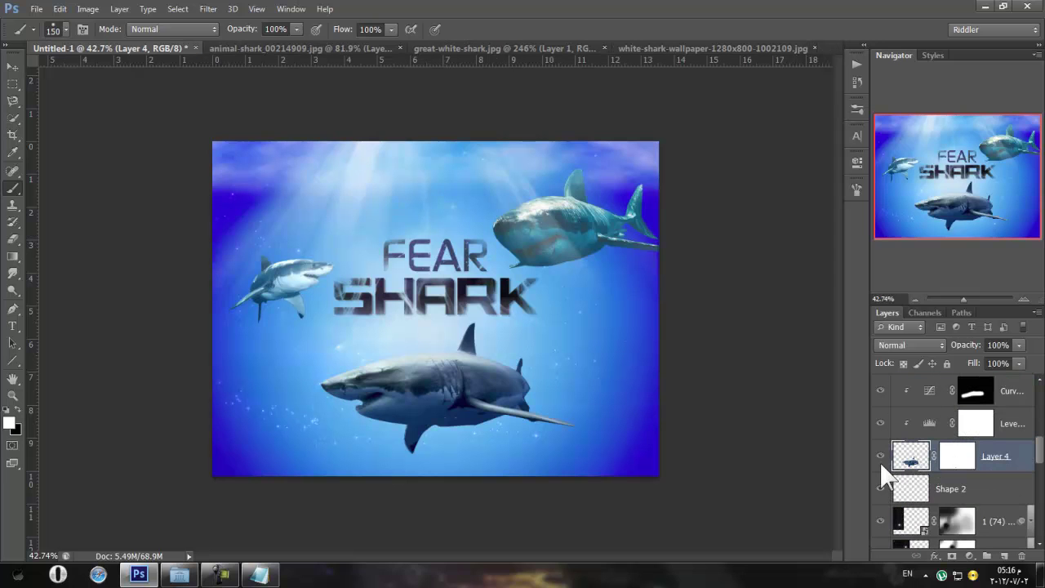
left_click(879, 457)
left_click(879, 457)
scroll(878, 464, "down", 2)
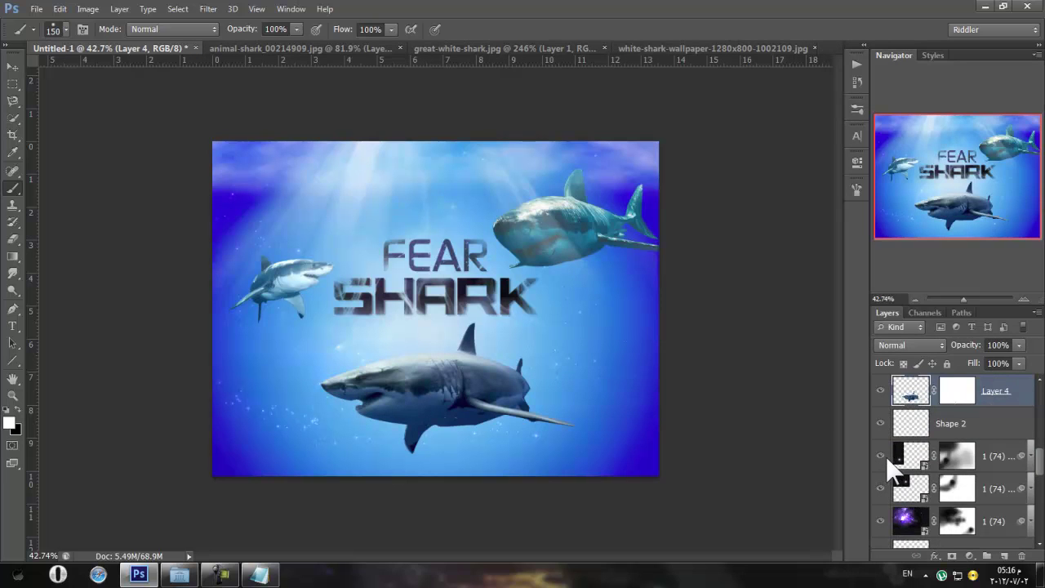
scroll(887, 472, "up", 3)
left_click(880, 488)
left_click(880, 488)
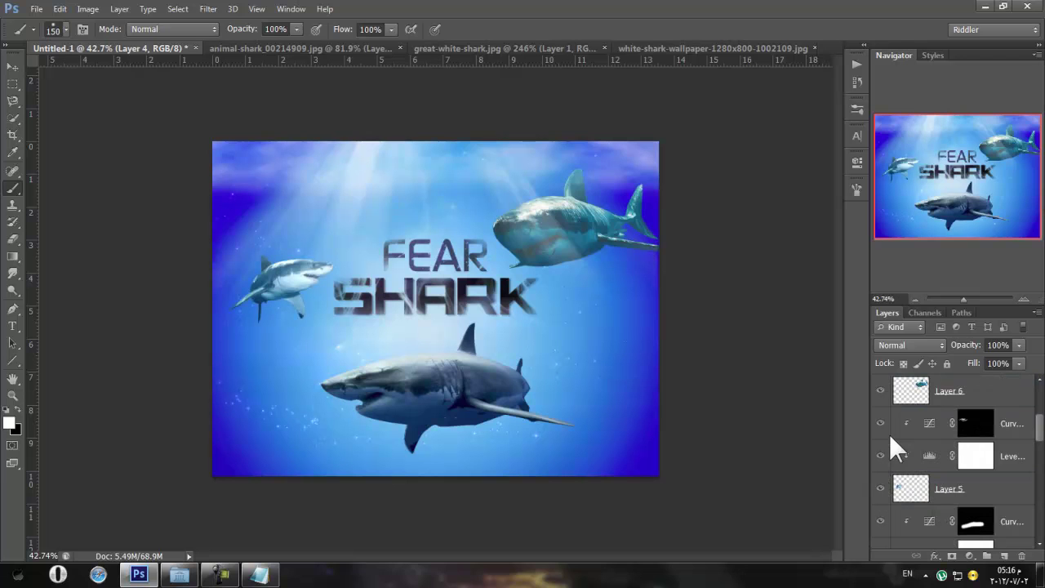
left_click(880, 391)
left_click(880, 391)
left_click(908, 392)
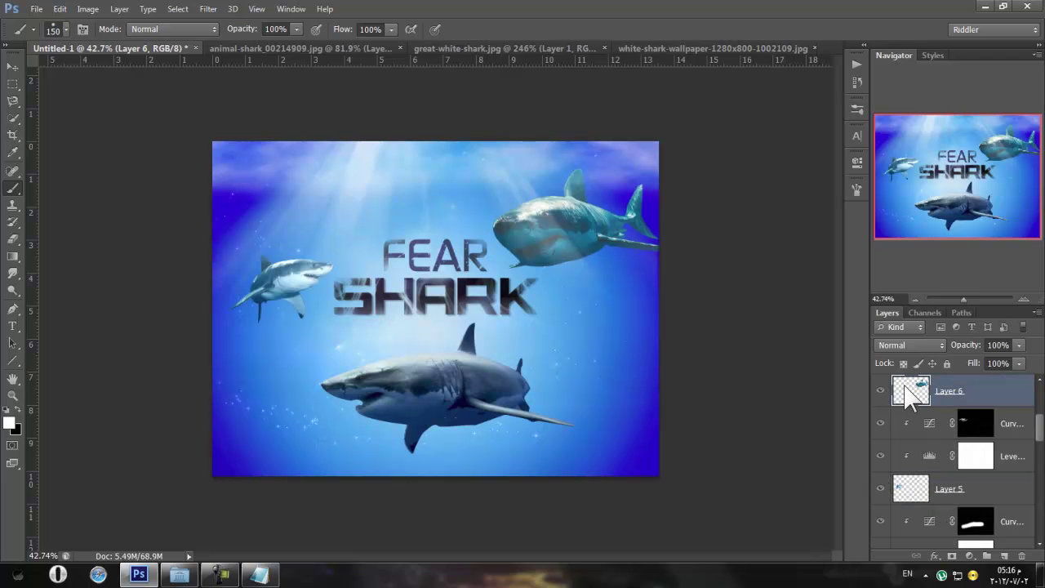
left_click(920, 398, "ctrl")
Apply Layer 8's existing mask permanently to the layer, keeping the shark selection active
scroll(947, 398, "up", 3)
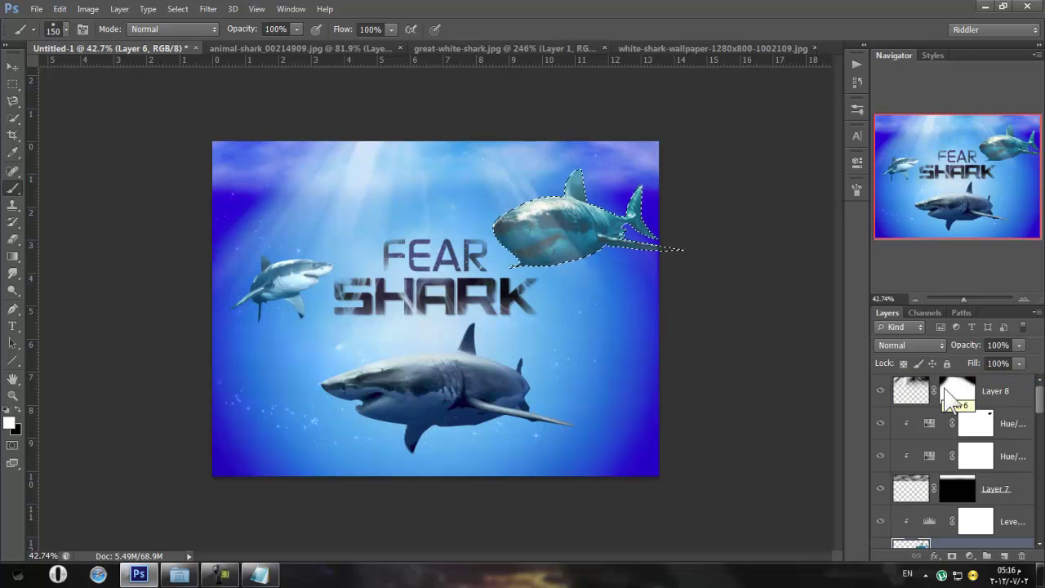
left_click(949, 395)
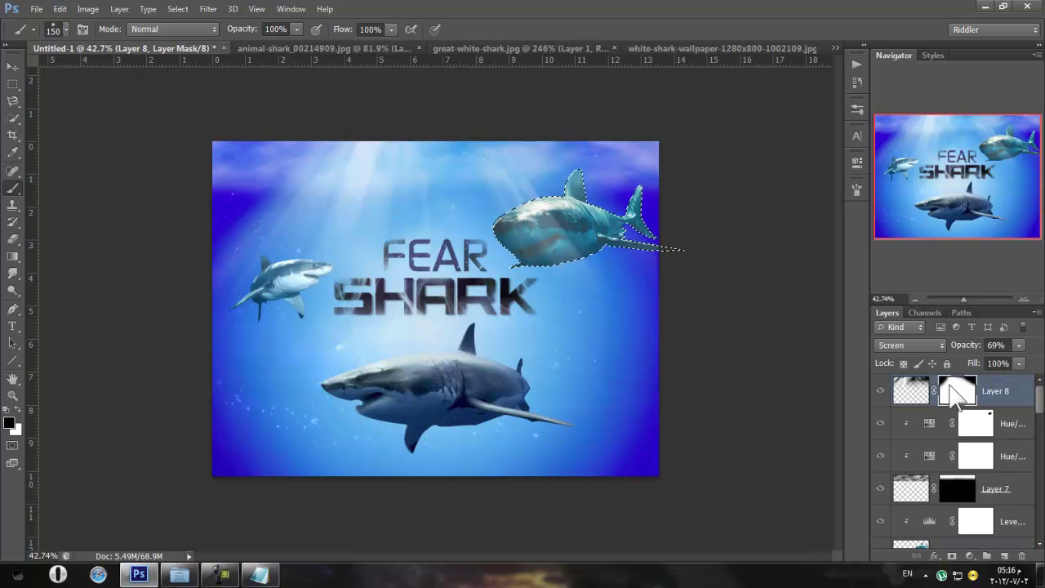
right_click(957, 392)
left_click(927, 431)
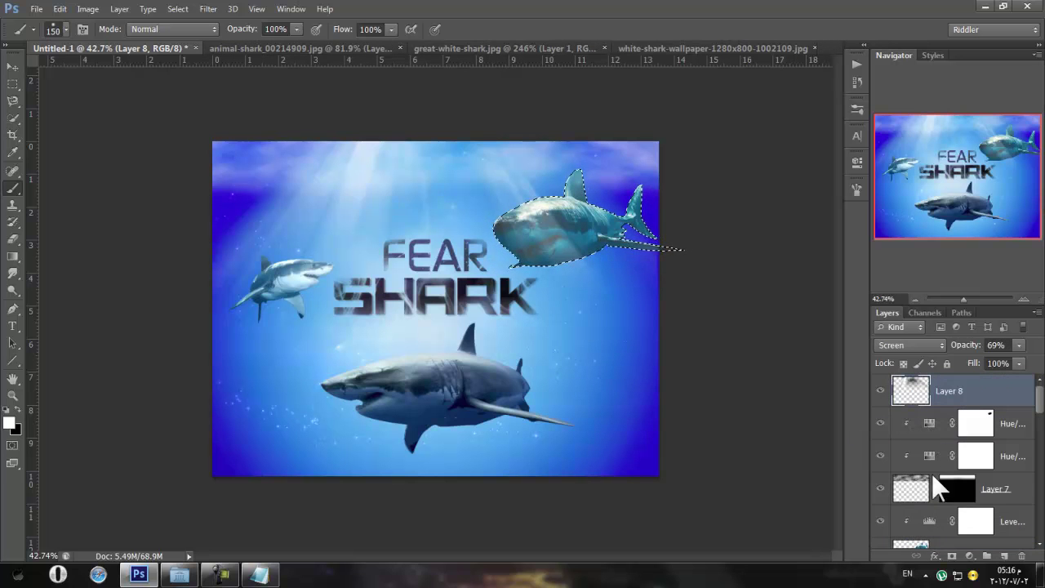
Invert the shark selection and add it as a layer mask on Layer 8, hiding the rays over that shark
left_click(950, 556)
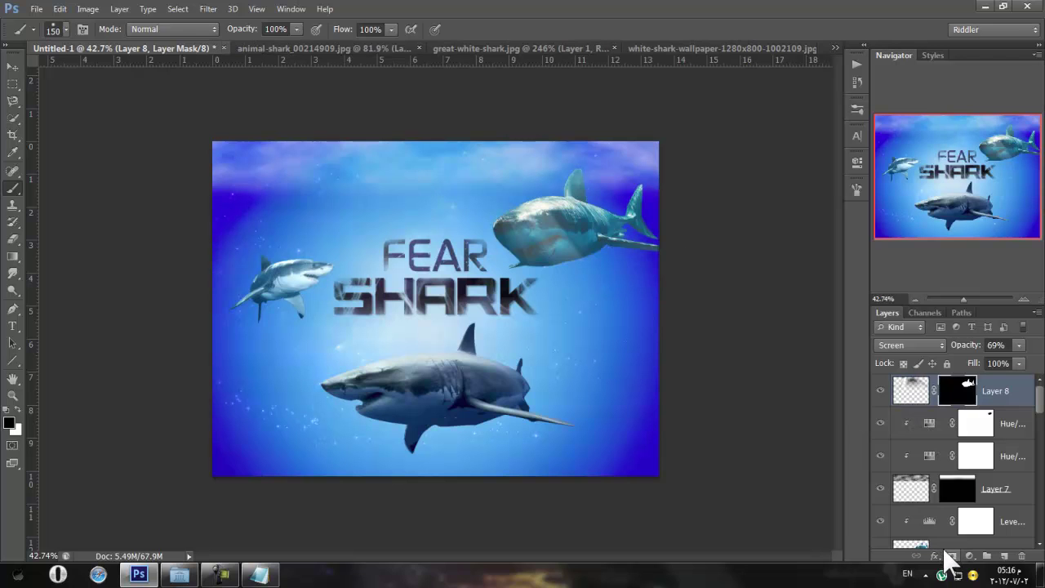
key("ctrl+z")
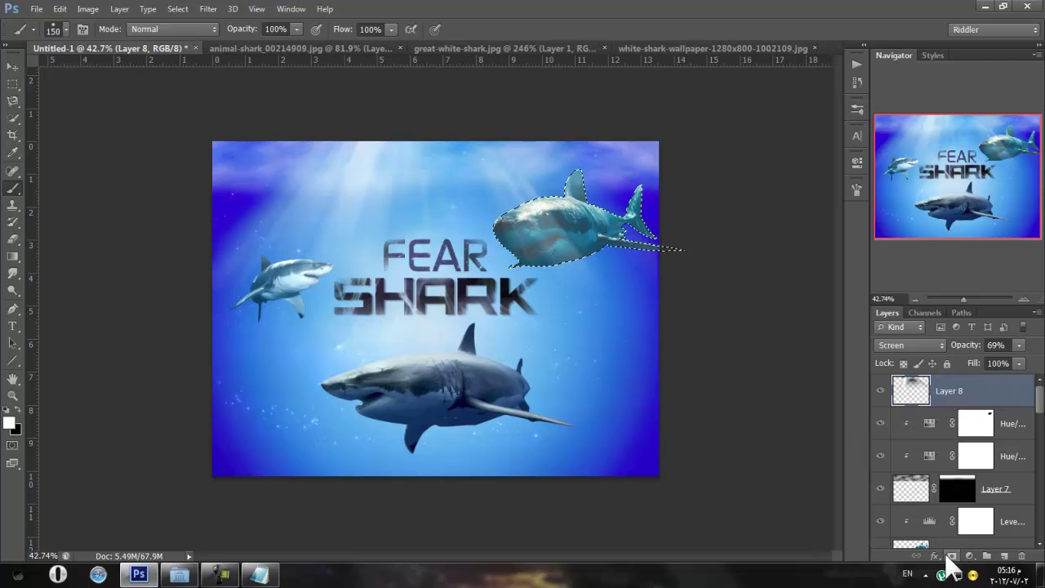
left_click(178, 9)
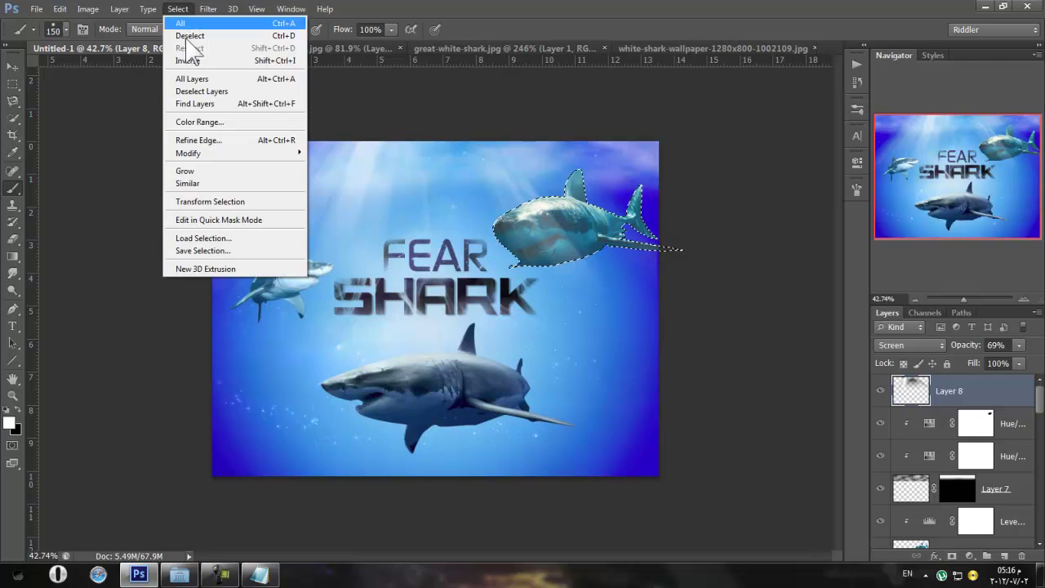
left_click(194, 61)
left_click(951, 556)
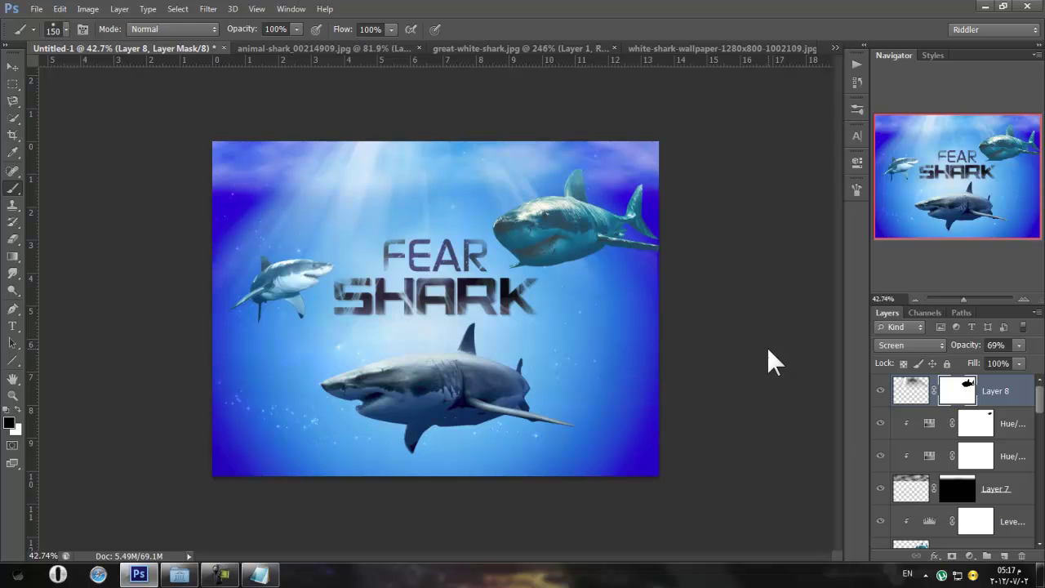
Create a new layer and stamp white clouds across the water surface with a 700 px cloud brush
left_click(1004, 556)
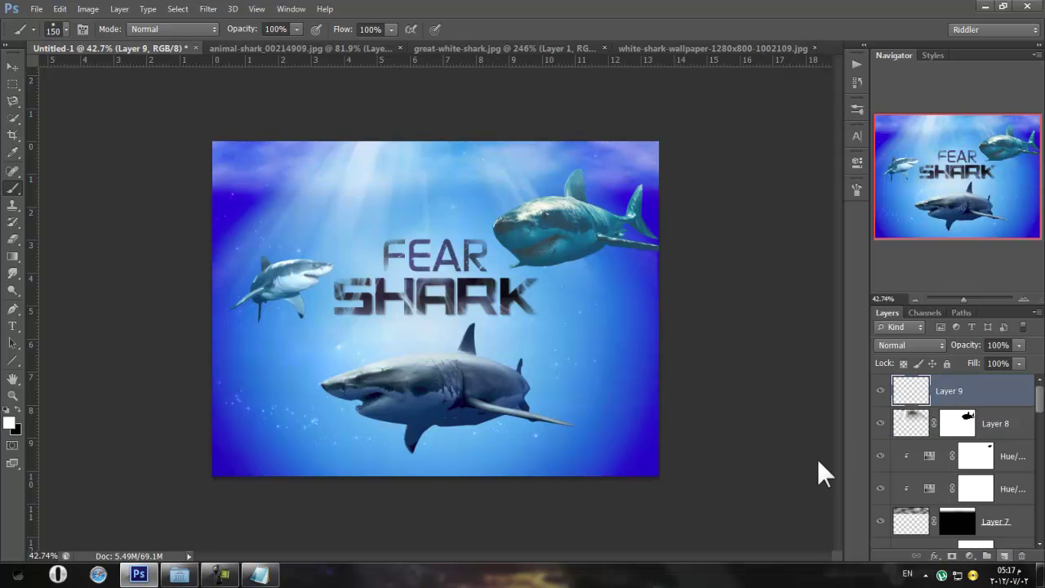
right_click(483, 289)
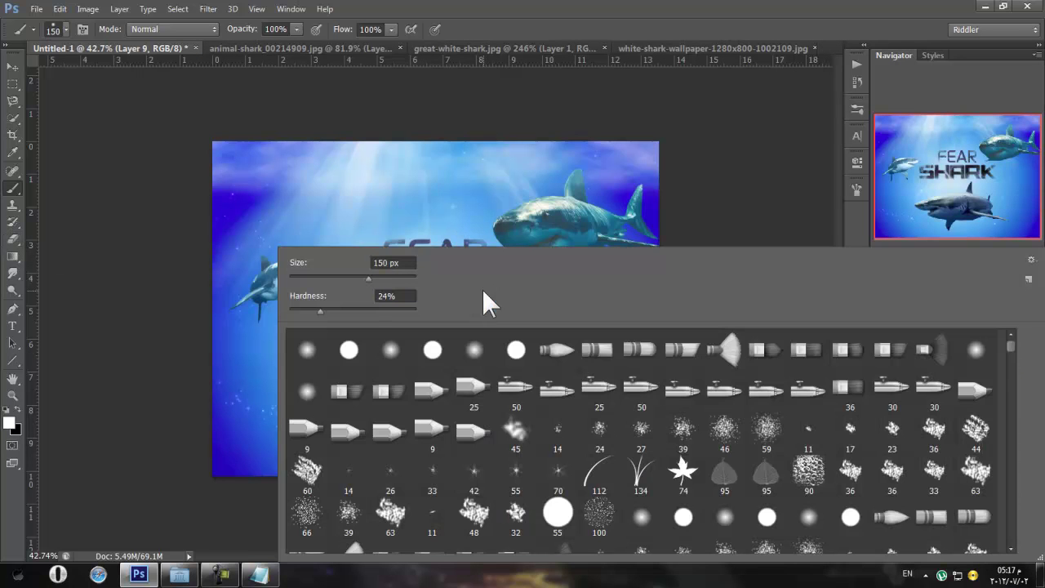
mouse_move(1016, 355)
left_mouse_down()
mouse_move(1026, 555)
mouse_move(1012, 549)
left_mouse_up()
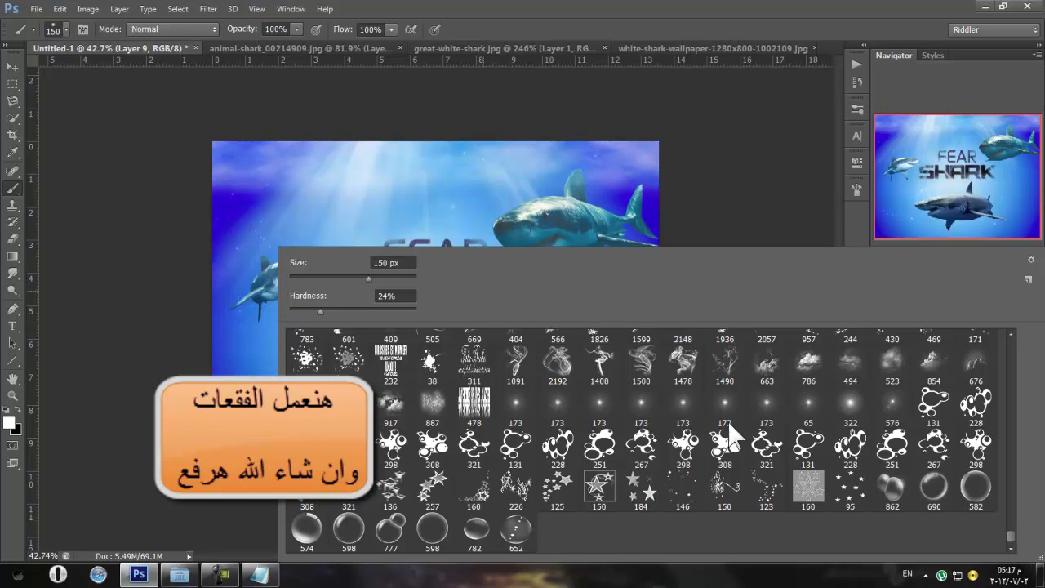
scroll(583, 417, "up", 2)
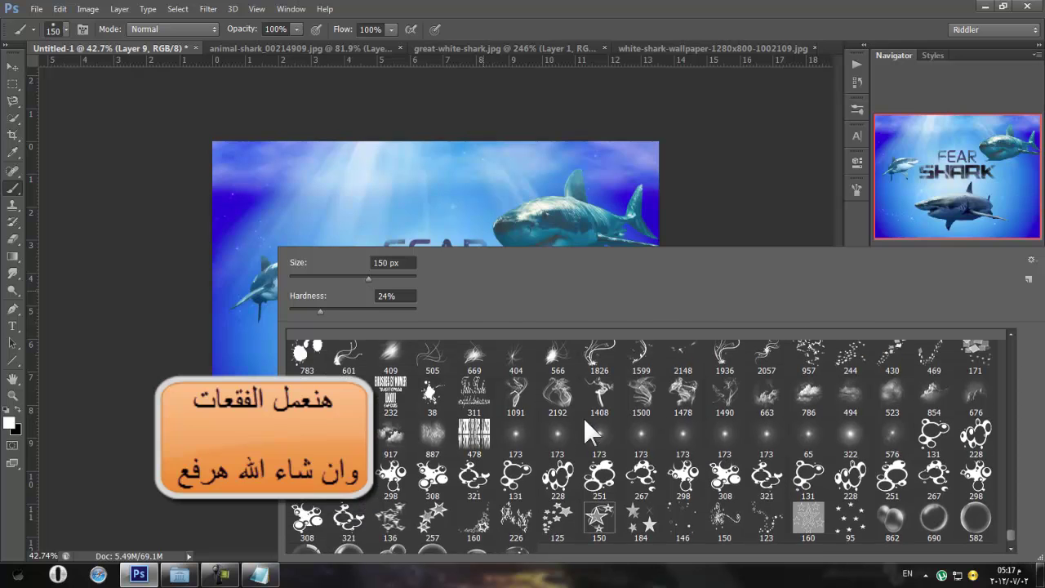
double_click(890, 437)
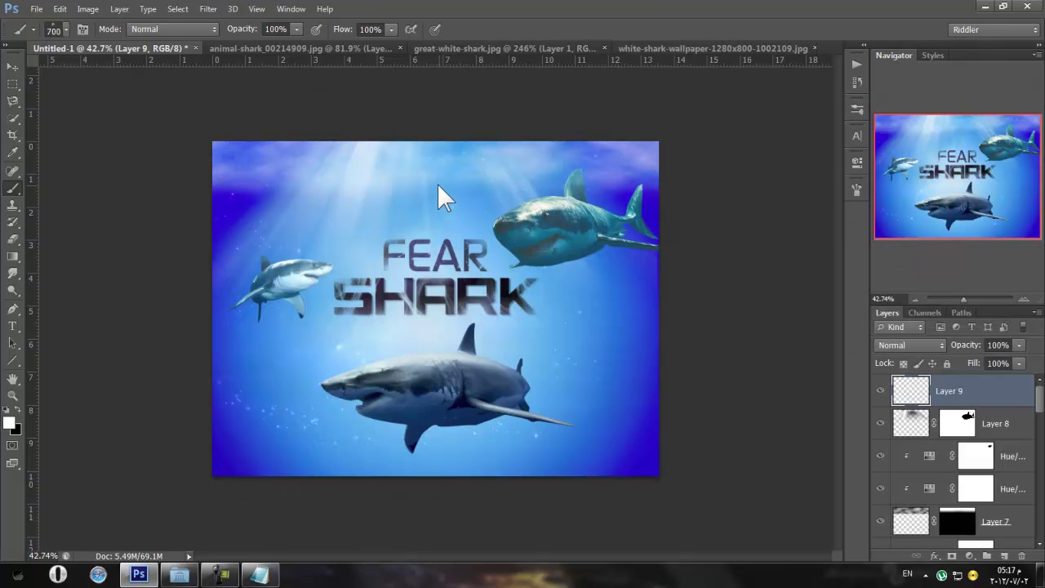
left_click(418, 154)
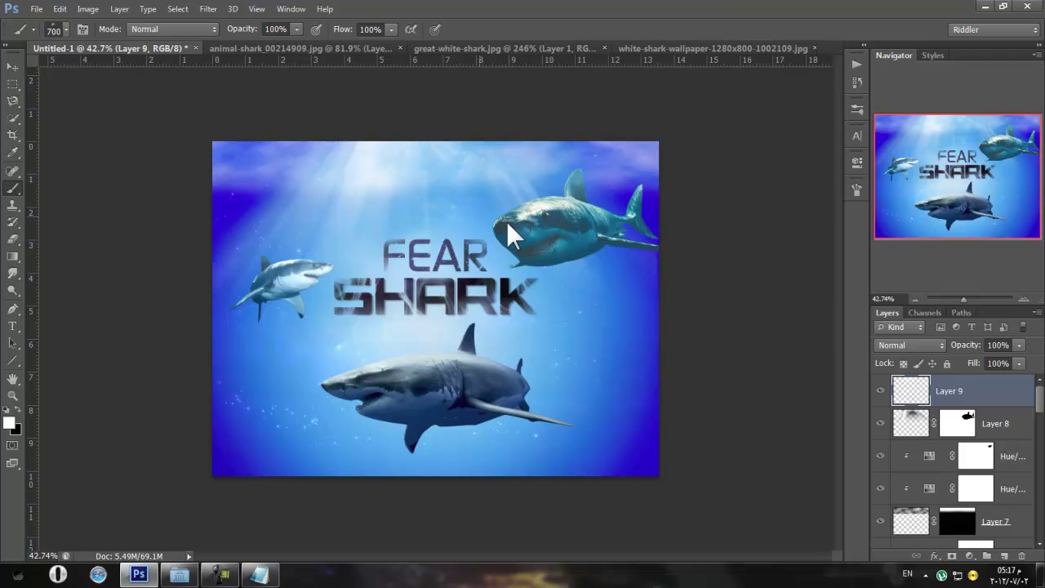
left_click(539, 155)
left_click(273, 154)
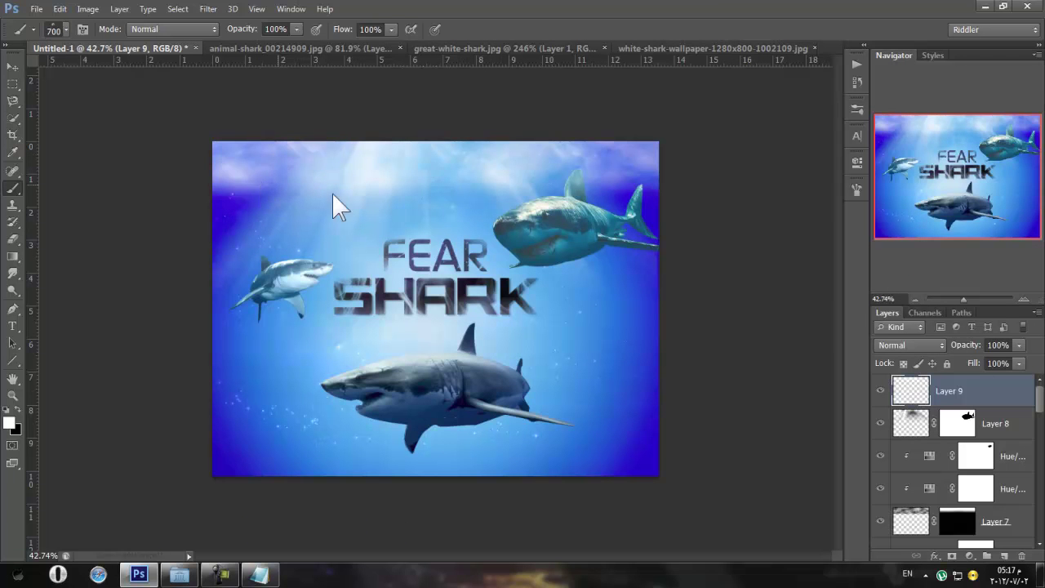
Set Layer 9 to Linear Dodge (Add) at 50% opacity and stamp another cloud near the poster's upper-right corner
left_click(928, 345)
left_click(931, 136)
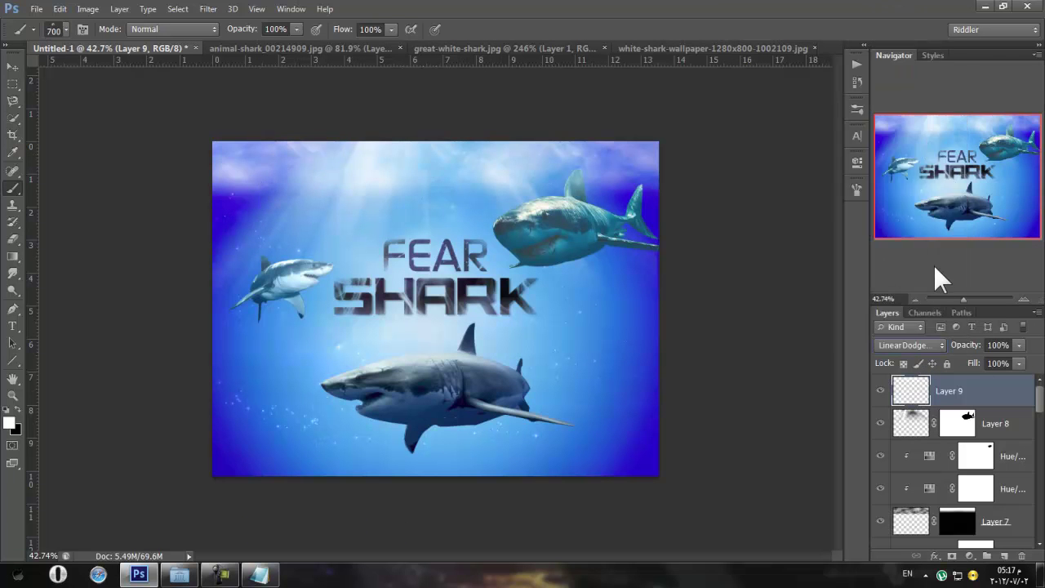
left_click_drag(978, 347, 963, 347)
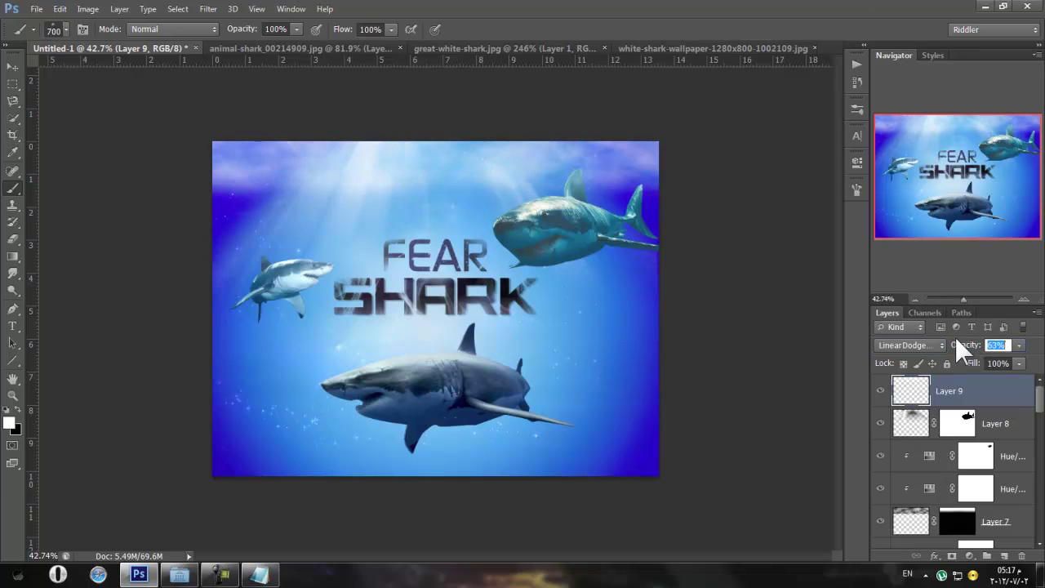
left_click(641, 161)
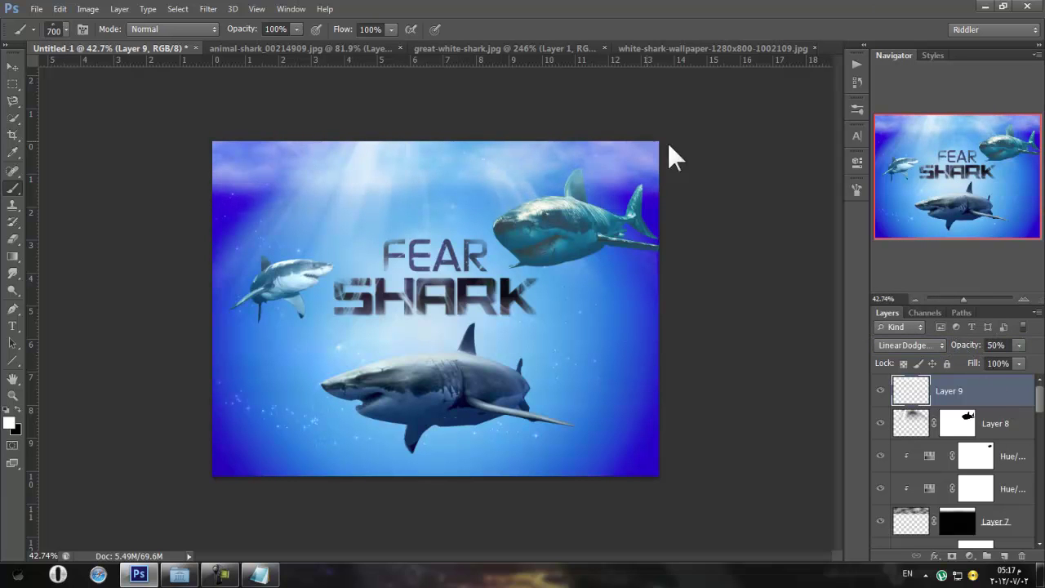
double_click(898, 396)
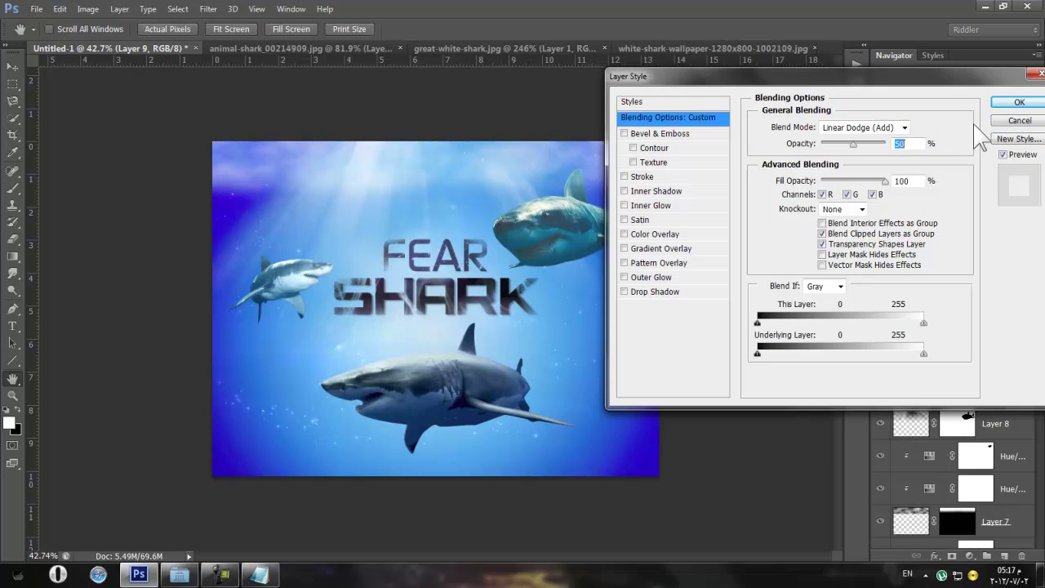
left_click(1019, 102)
left_click(879, 389)
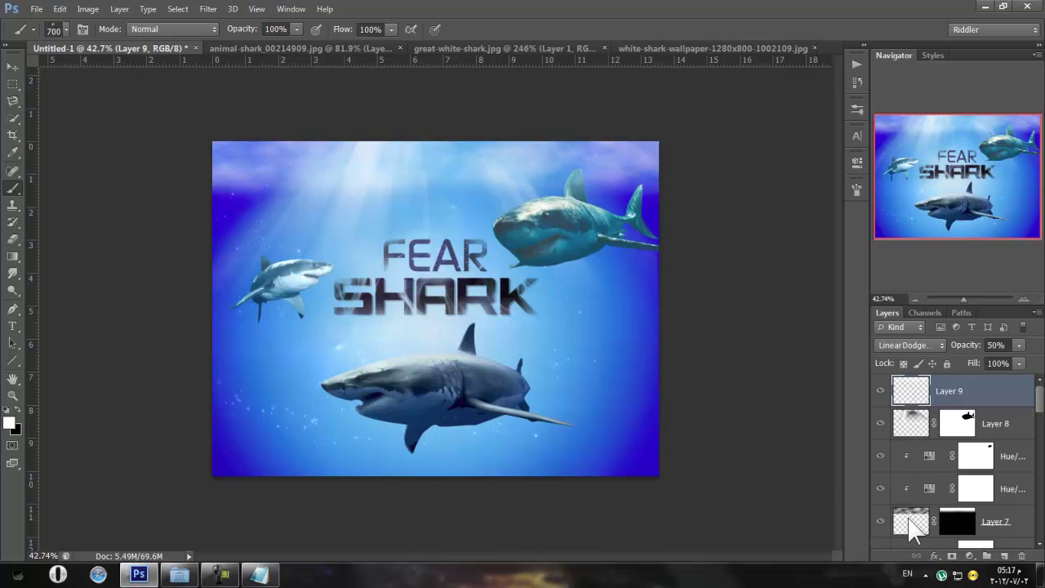
scroll(938, 510, "down", 1)
scroll(959, 492, "up", 1)
Choose the 574 px bubble brush tip, reduce its size to 70 px and create a new layer above Layer 9
right_click(498, 379)
scroll(999, 529, "down", 3)
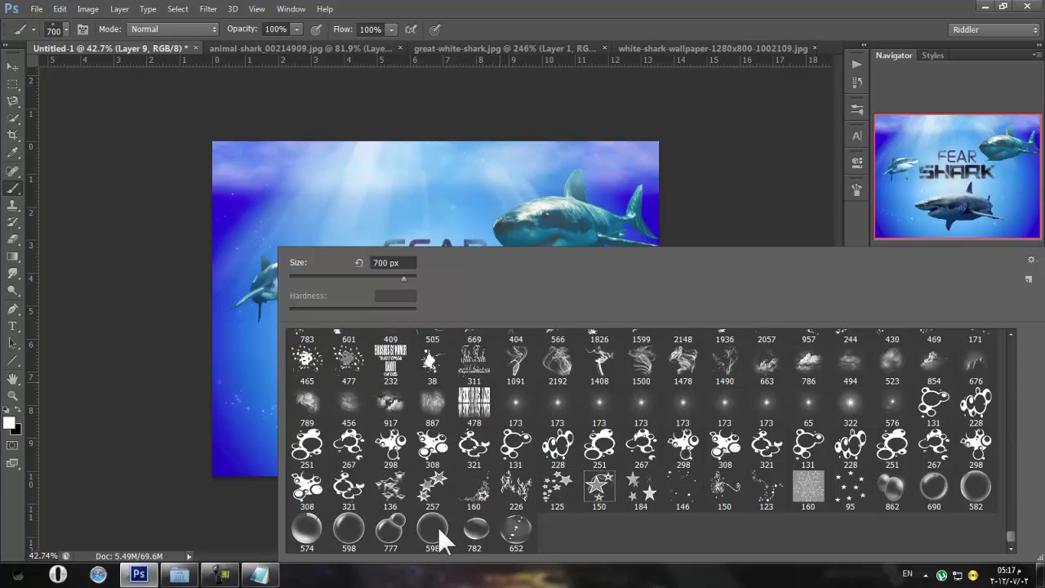
left_click(319, 523)
left_click(567, 9)
key("bracketleft")
key("bracketleft")
key("bracketleft")
key("bracketleft")
key("bracketleft")
key("bracketleft")
key("bracketleft")
key("bracketleft")
key("bracketleft")
key("bracketleft")
key("bracketleft")
key("bracketleft")
key("bracketleft")
key("bracketleft")
left_click(1004, 556)
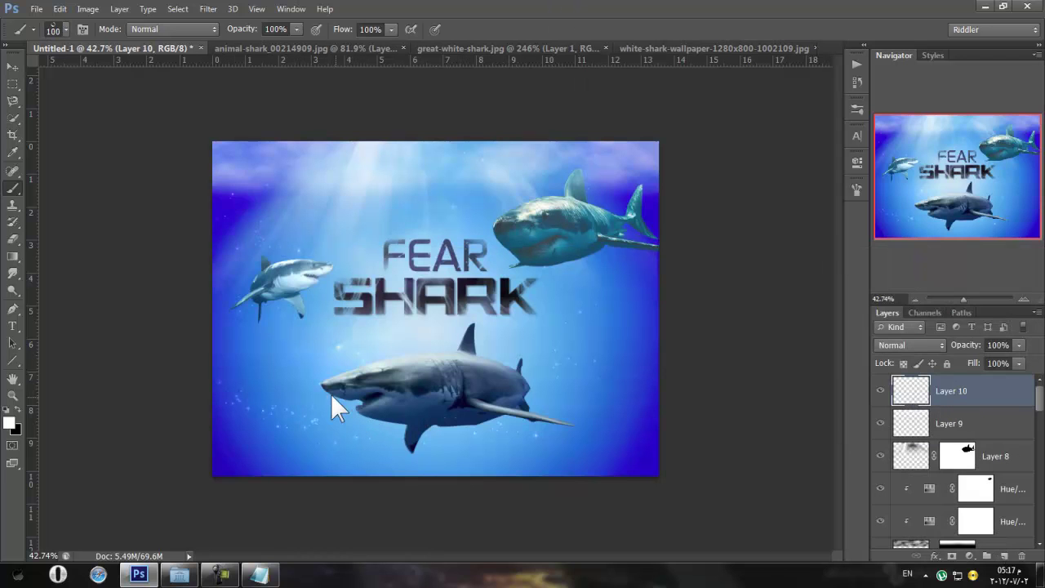
key("bracketright")
key("bracketright")
Set the bubble brush's size jitter to 100% and its scatter to 1000%
left_click(857, 188)
left_click(618, 231)
left_click_drag(676, 211, 756, 213)
left_click(621, 244)
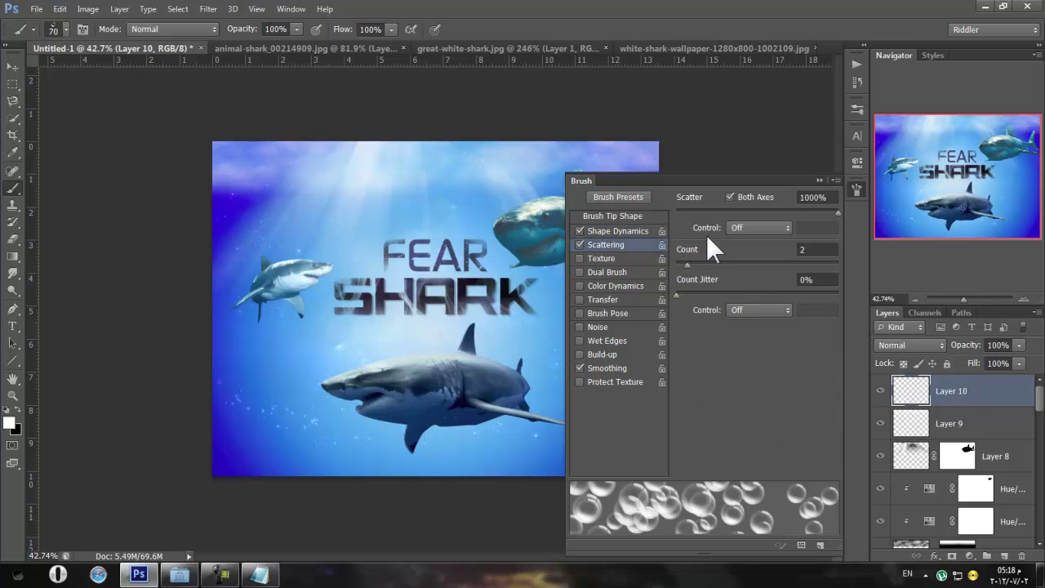
mouse_move(829, 208)
left_mouse_down()
mouse_move(784, 208)
mouse_move(840, 211)
left_mouse_up()
left_click(638, 232)
left_click_drag(755, 214, 840, 210)
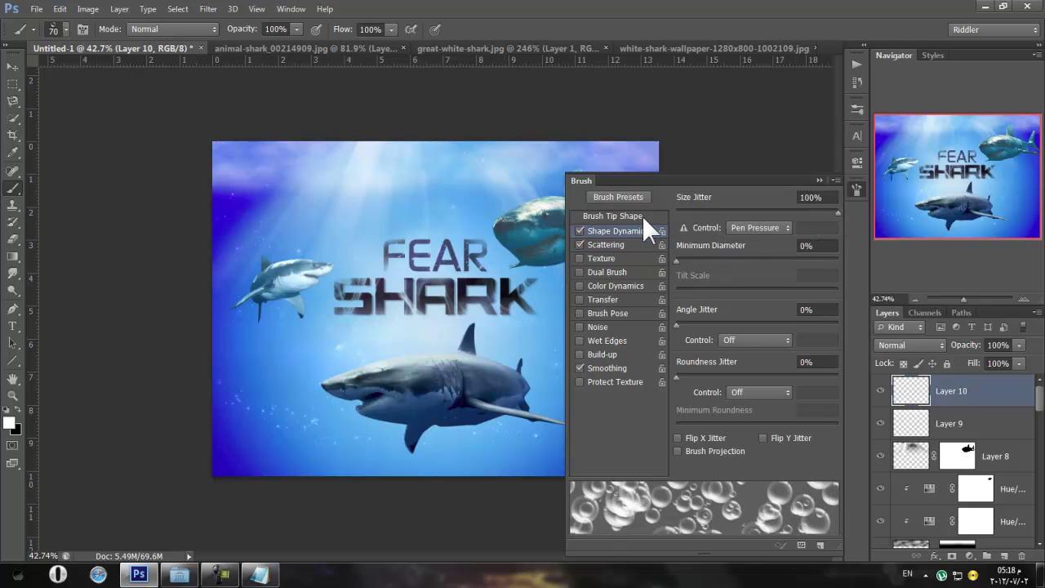
left_click(857, 189)
Try stamping scattered white bubbles in front of the large shark's mouth on Layer 10, undoing each attempt
left_click_drag(312, 390, 305, 378)
key("ctrl+z")
left_click(296, 389)
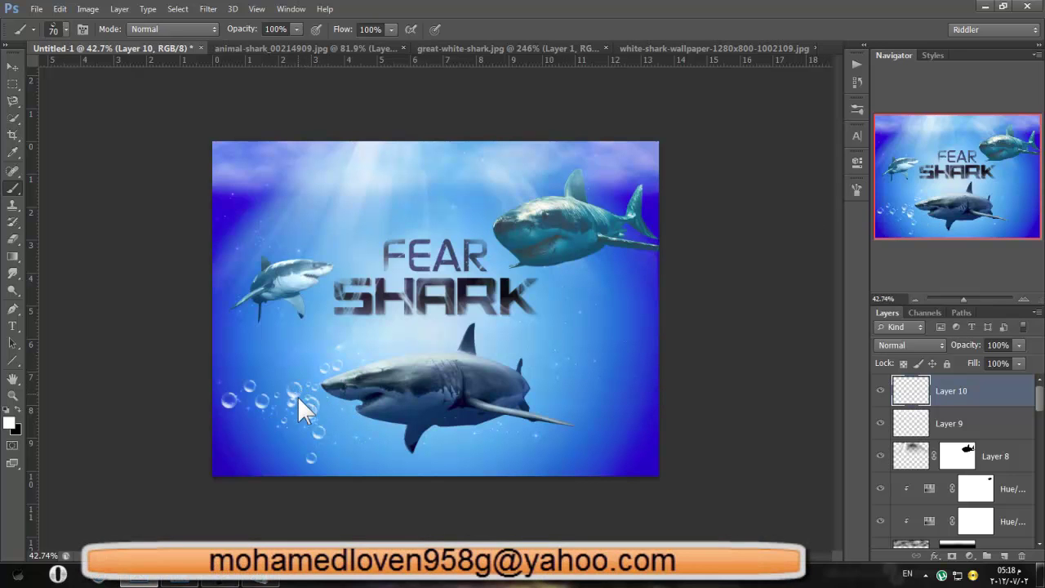
key("ctrl+z")
left_click(307, 415)
key("ctrl+z")
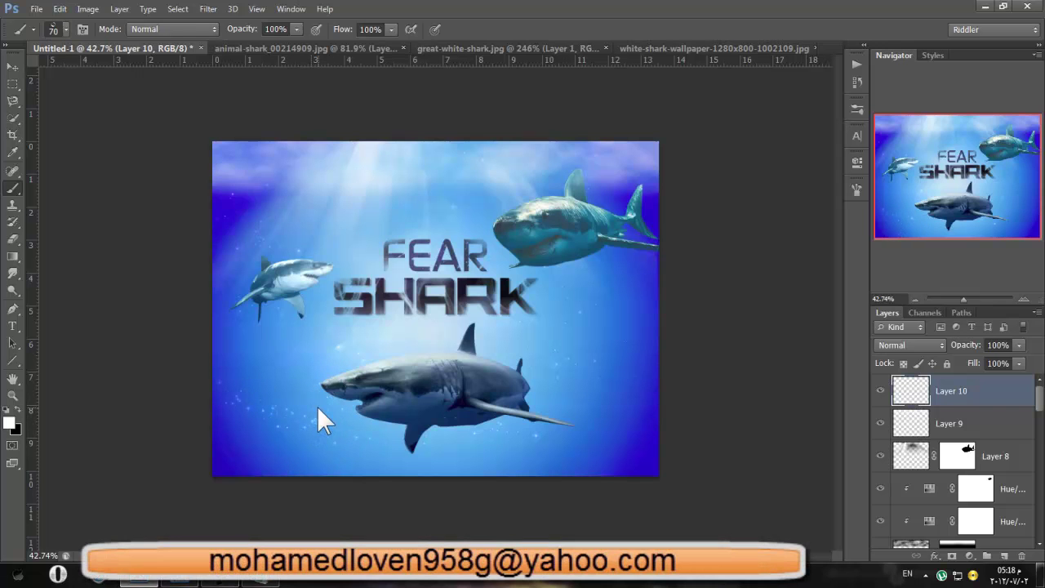
Try two more bubble stamps around the large shark's snout and undo them
left_click_drag(317, 406, 329, 371)
key("ctrl+z")
left_click(301, 351)
key("ctrl+z")
Check the bubble brush's size jitter and minimum diameter, then lower its scatter well below the maximum
left_click(855, 164)
left_click_drag(801, 212, 874, 210)
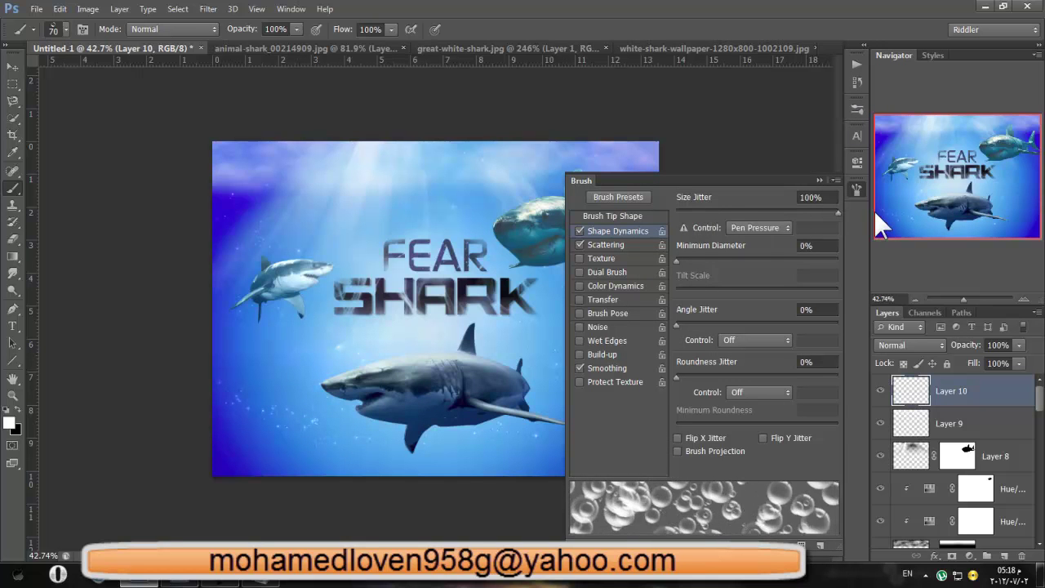
mouse_move(672, 258)
left_mouse_down()
mouse_move(730, 258)
mouse_move(639, 257)
left_mouse_up()
left_click(610, 244)
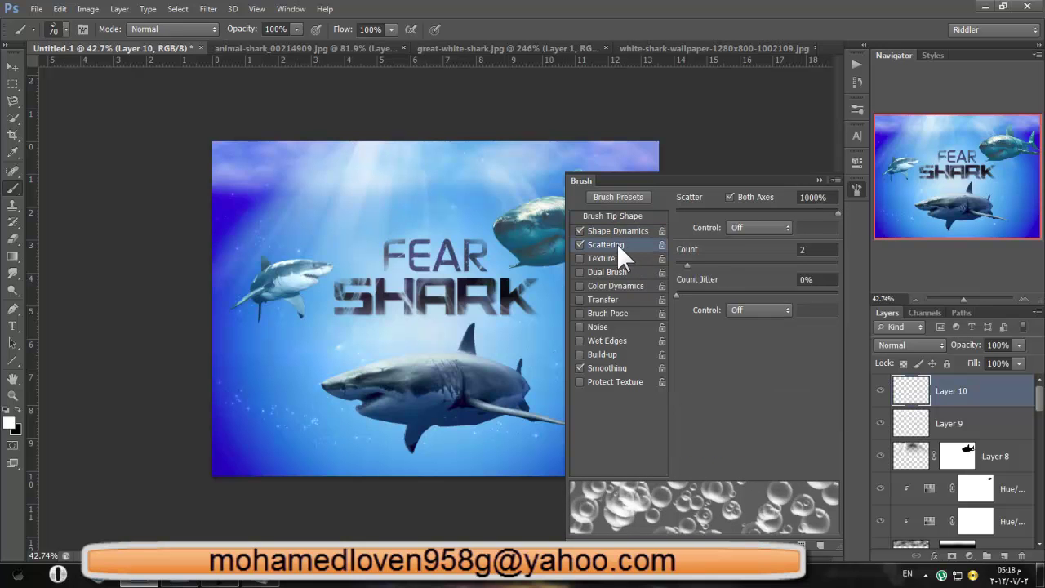
left_click(621, 231)
mouse_move(818, 213)
left_mouse_down()
mouse_move(770, 211)
mouse_move(825, 204)
left_mouse_up()
left_click(605, 244)
left_click(726, 209)
left_click(855, 188)
Test the reduced scatter with bubble stamps at the large shark's snout, undoing each one
left_click_drag(329, 384, 320, 378)
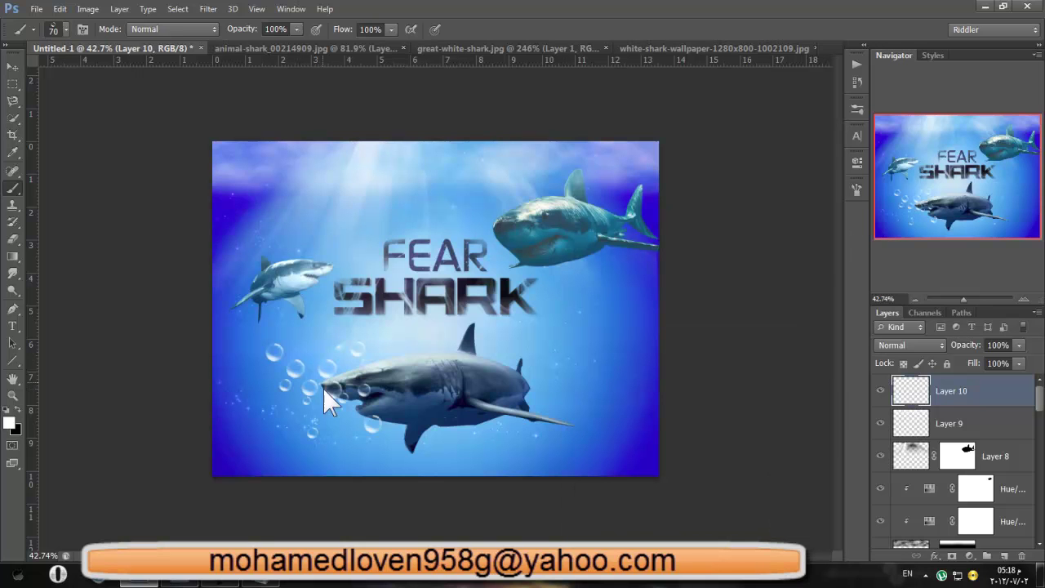
key("ctrl+z")
left_click(324, 380)
key("ctrl+z")
left_click_drag(326, 420, 309, 368)
key("ctrl+z")
Stamp a small cluster of bubbles in front of the large shark and move it slightly upward
left_click(323, 407)
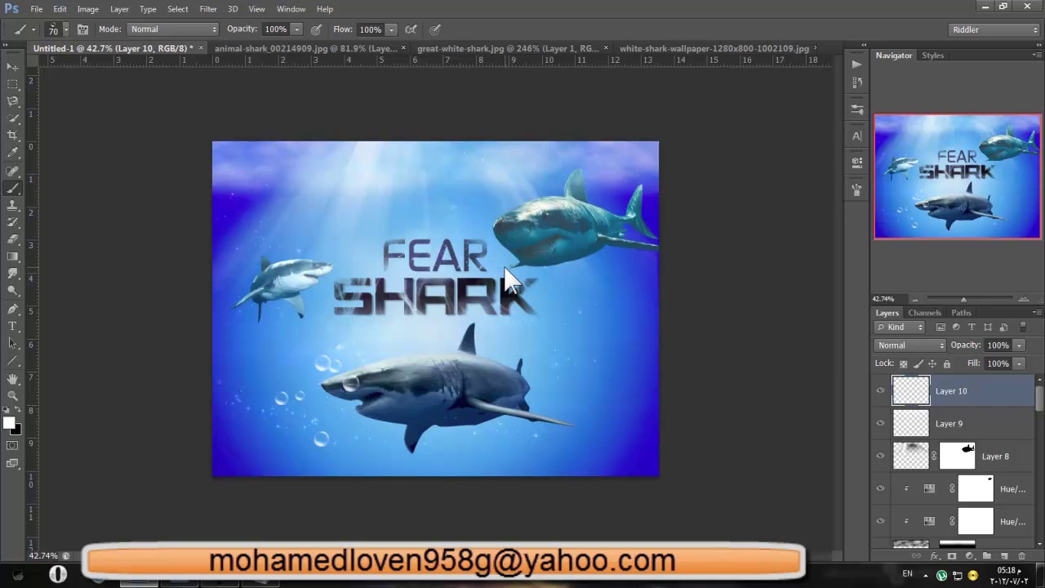
left_click(349, 425)
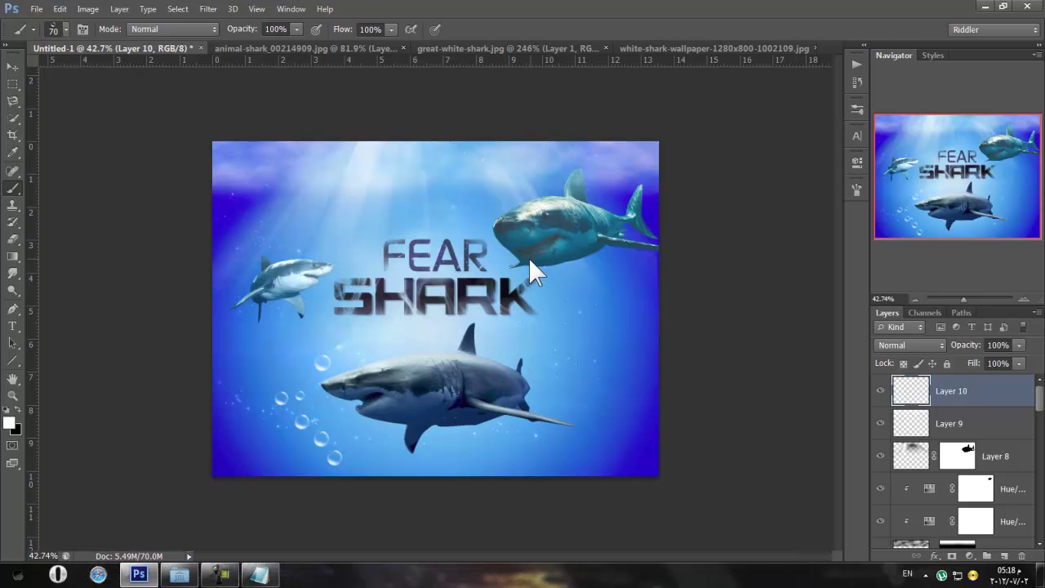
left_click(12, 66)
left_click_drag(326, 435, 333, 403)
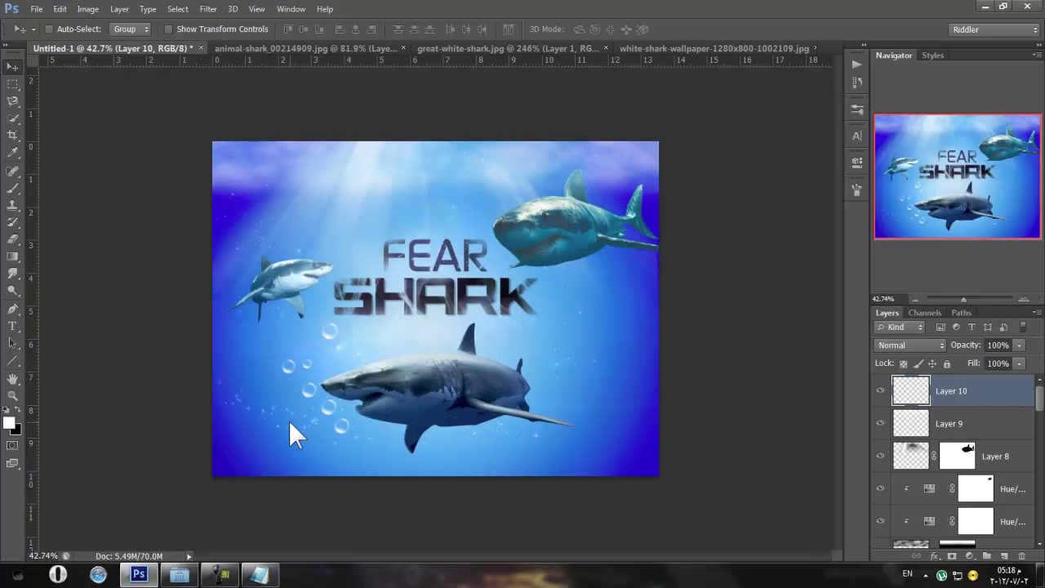
Scale the bubble cluster to about 54% beside the large shark's snout and set Layer 10 to 78% opacity
key("ctrl+t")
left_click_drag(279, 319, 313, 368)
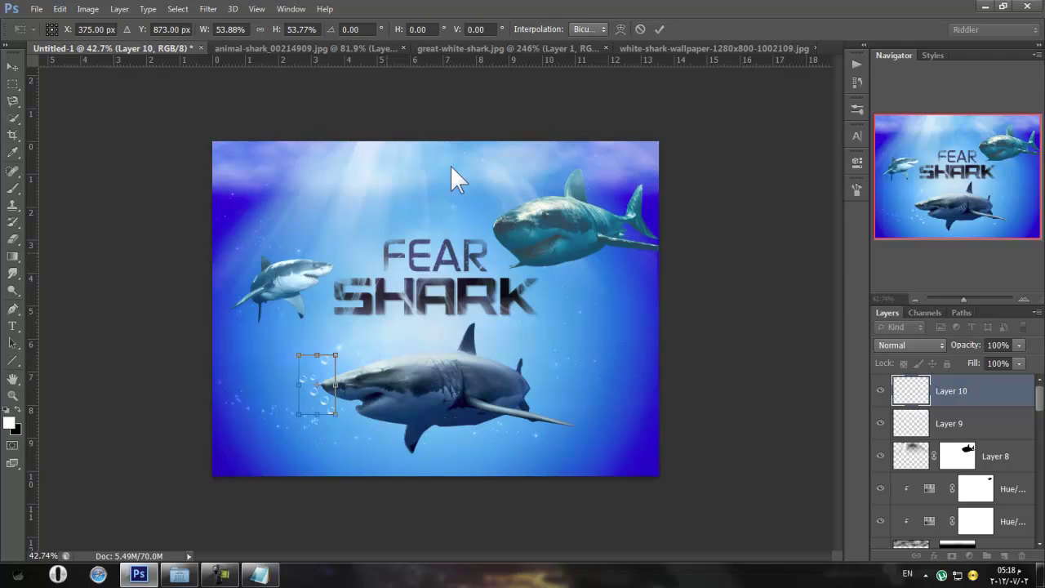
key("Return")
left_click_drag(972, 345, 957, 343)
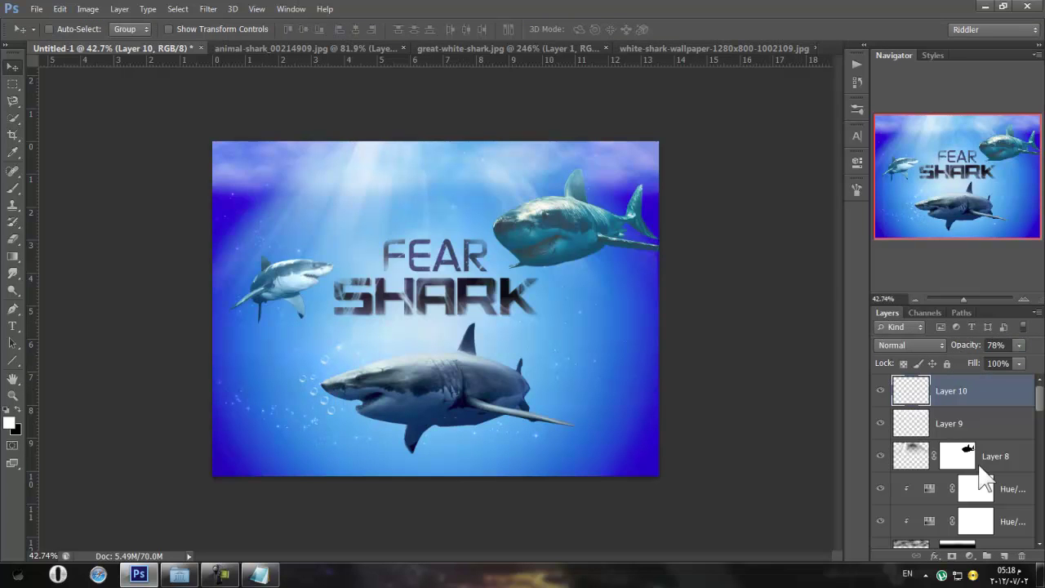
Create a new layer and stamp bubbles in front of the upper-right shark's snout, undoing the misplaced stamps
left_click(1005, 555)
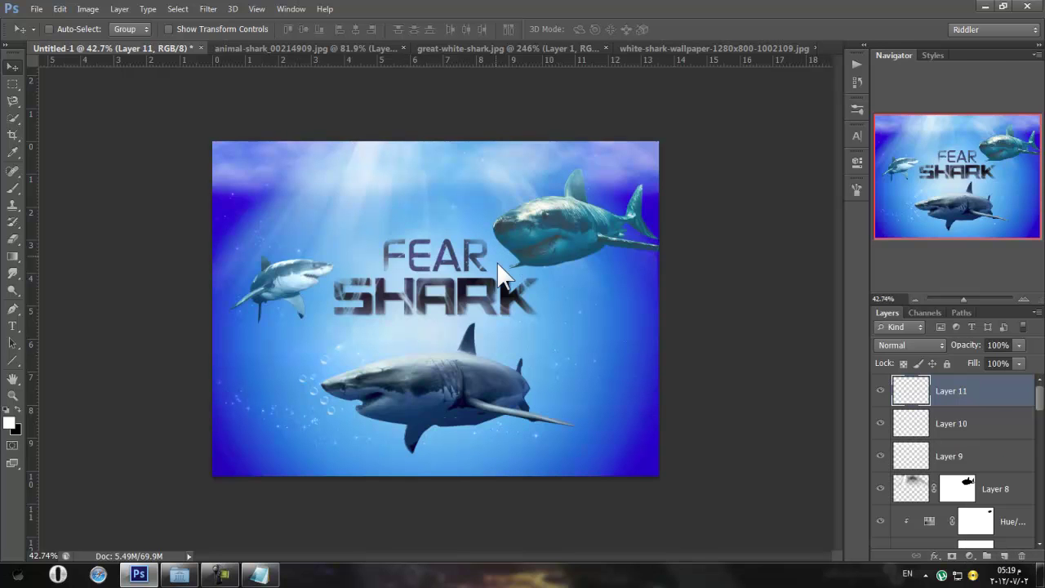
left_click(12, 188)
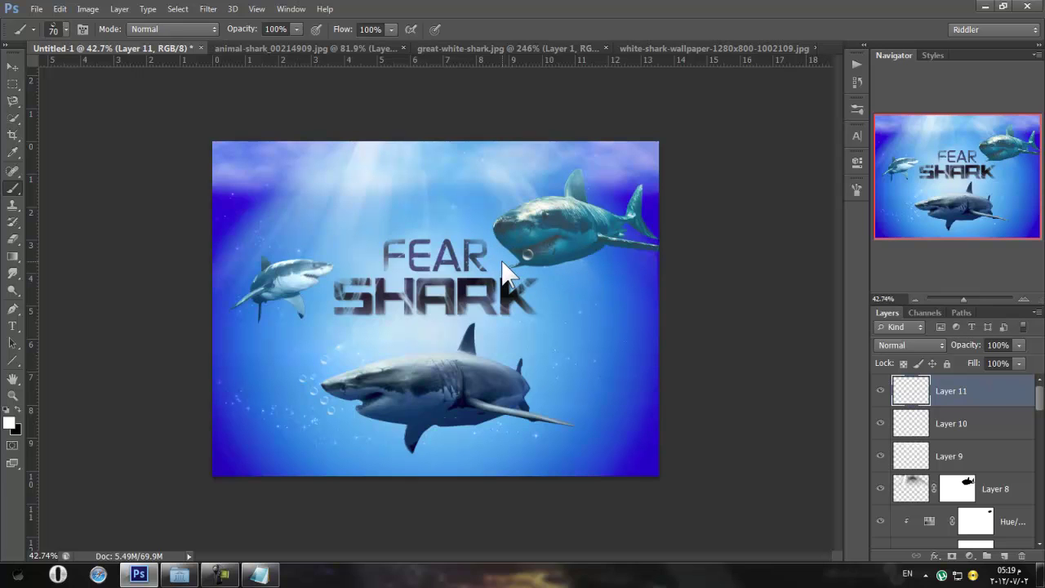
key("ctrl+z")
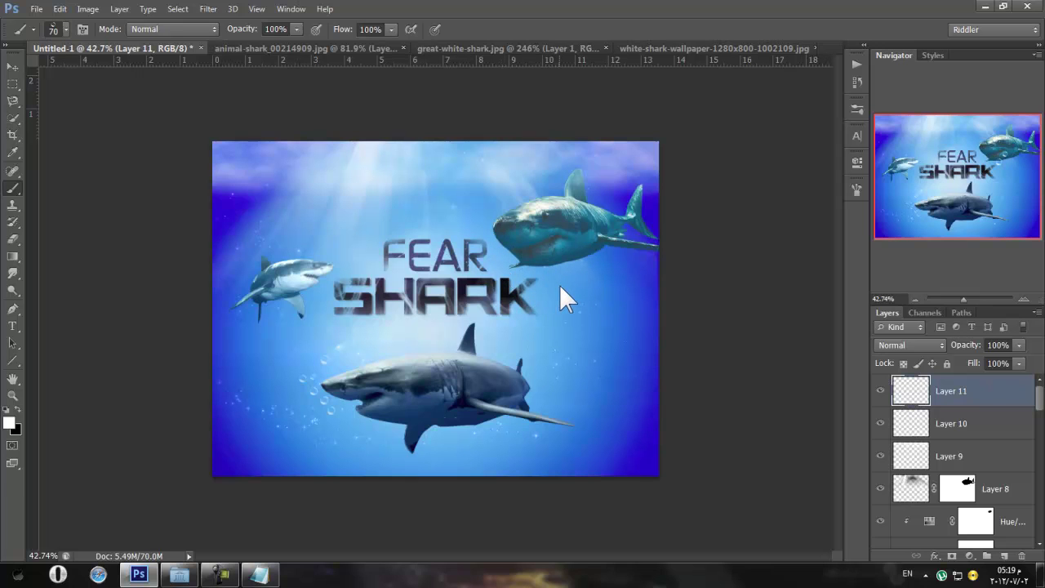
left_click(490, 163)
key("ctrl+z")
left_click(482, 211)
Scale the upper-right shark's bubbles to about 63%, rotate them about 62° and place them just ahead of its snout
key("ctrl+t")
left_click_drag(557, 218, 494, 282)
left_click_drag(459, 192, 476, 206)
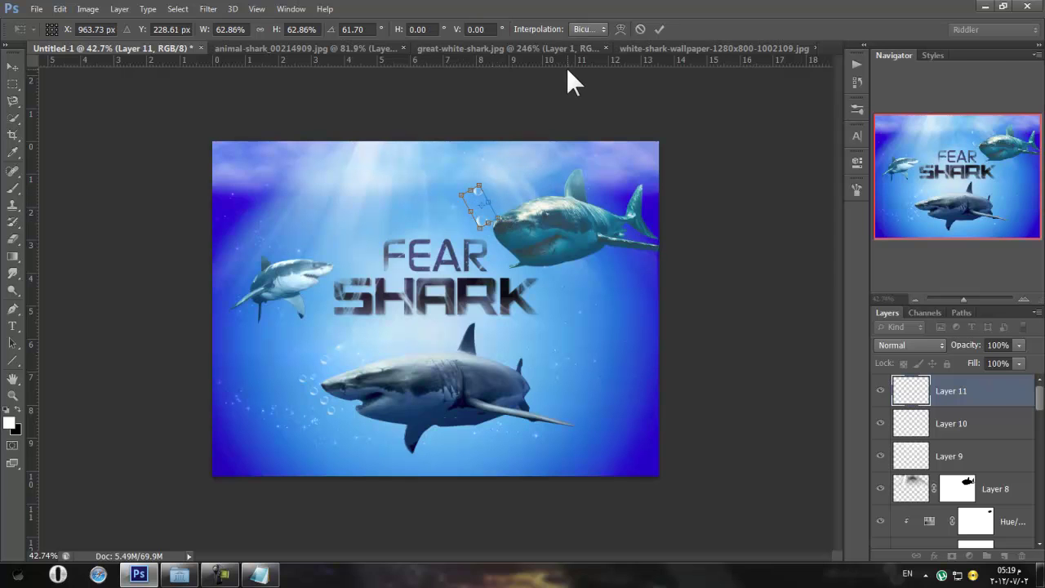
left_click(659, 28)
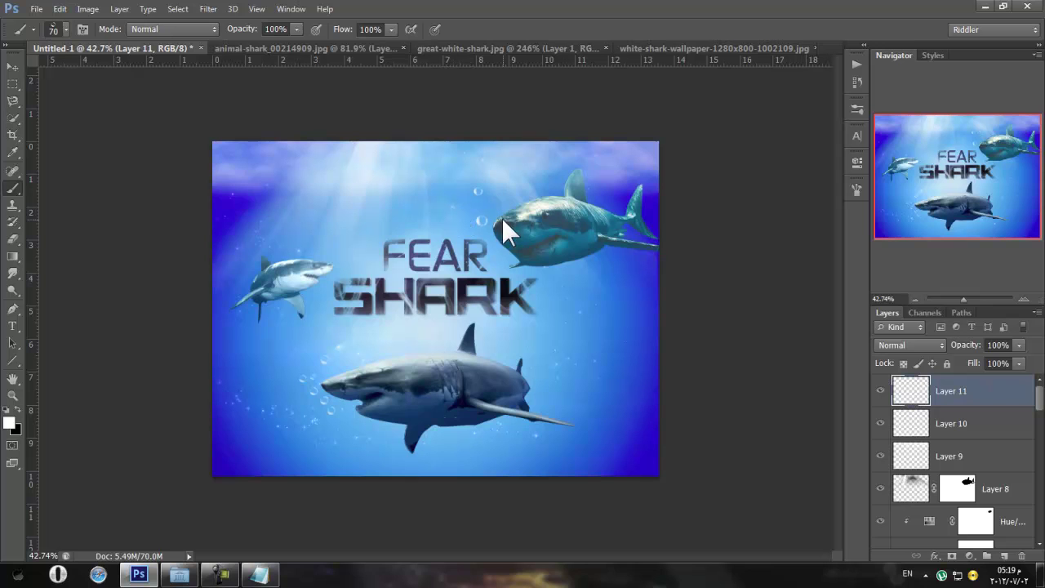
Add two new layers above Layer 11 and stamp bubbles over the word FEAR on the topmost one
left_click(611, 314)
key("ctrl+z")
left_click(1004, 555)
scroll(912, 411, "down", 5)
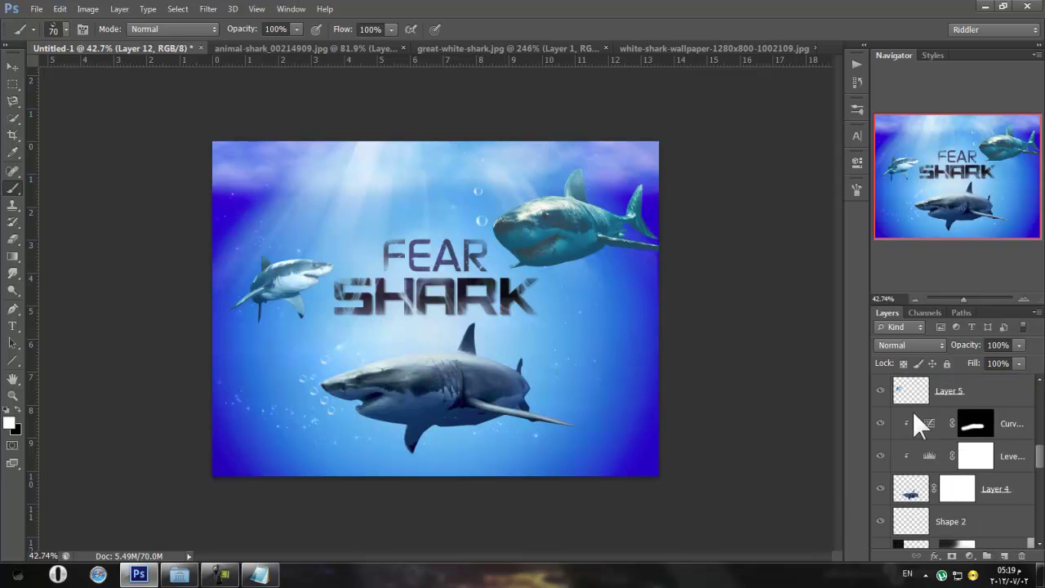
scroll(916, 423, "down", 5)
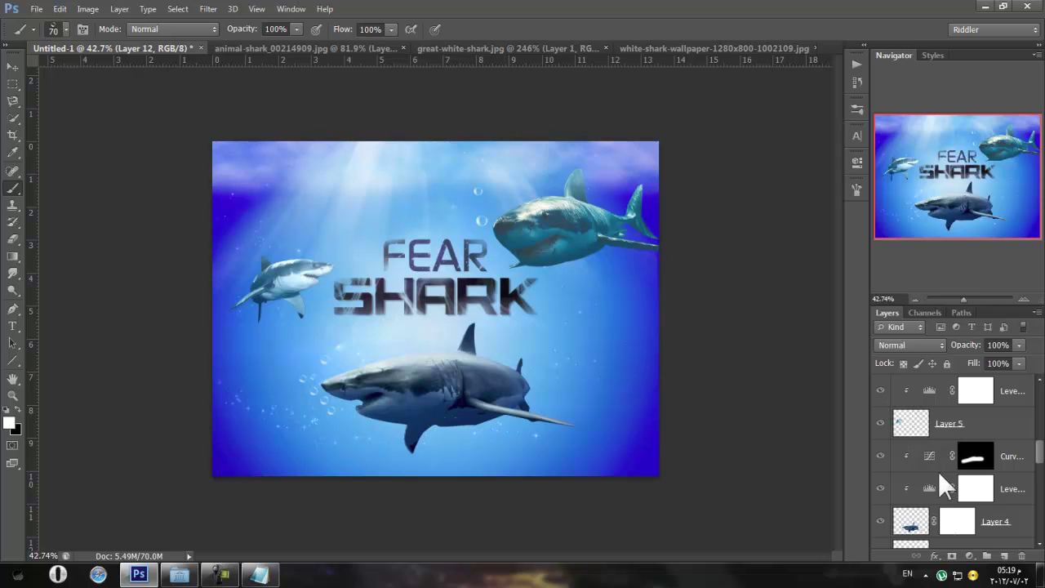
scroll(965, 482, "up", 5)
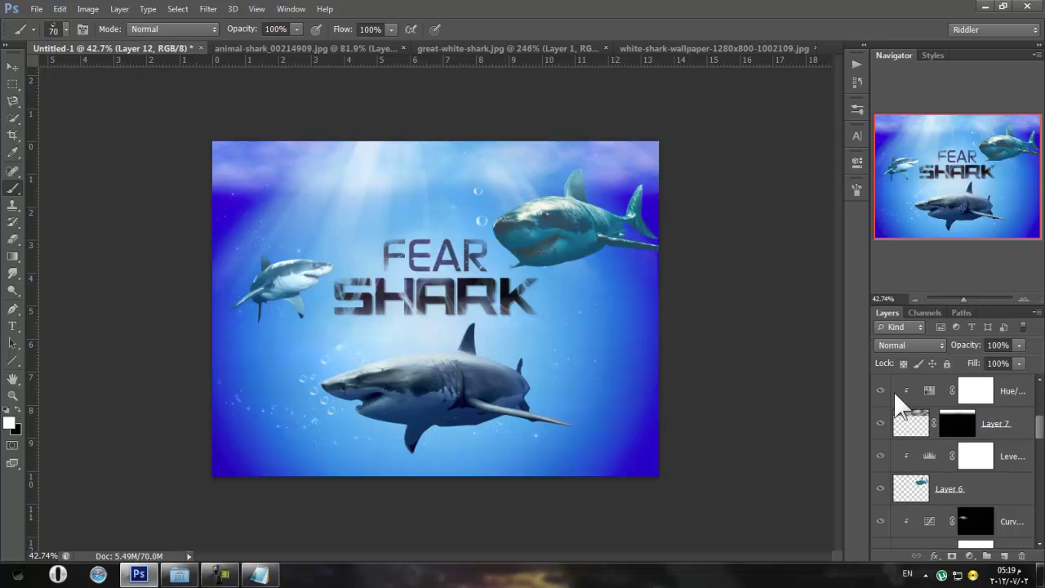
key("ctrl+shift+alt+n")
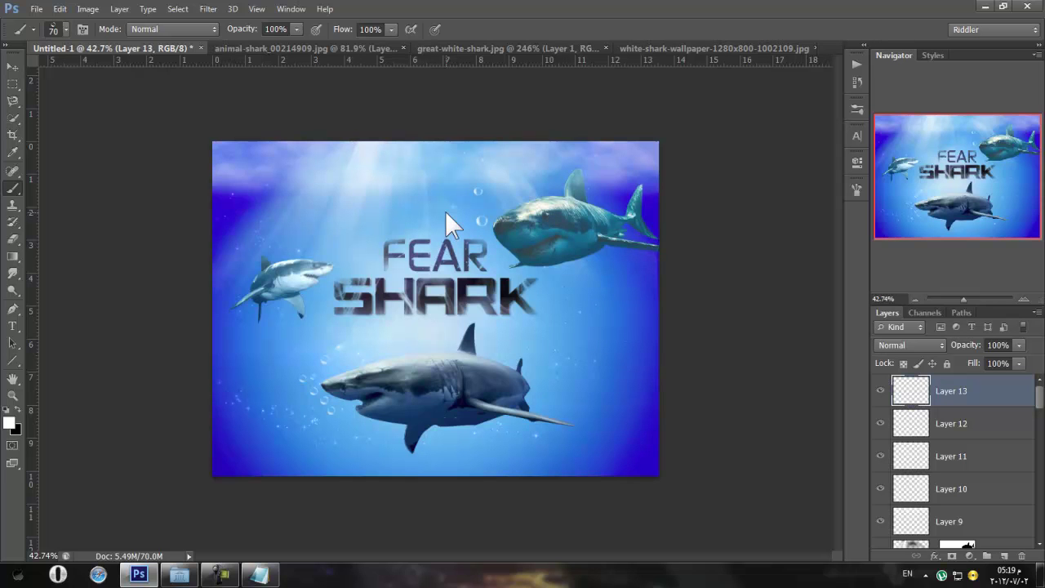
key("ctrl+y")
key("ctrl+y")
key("i")
key("ctrl+u")
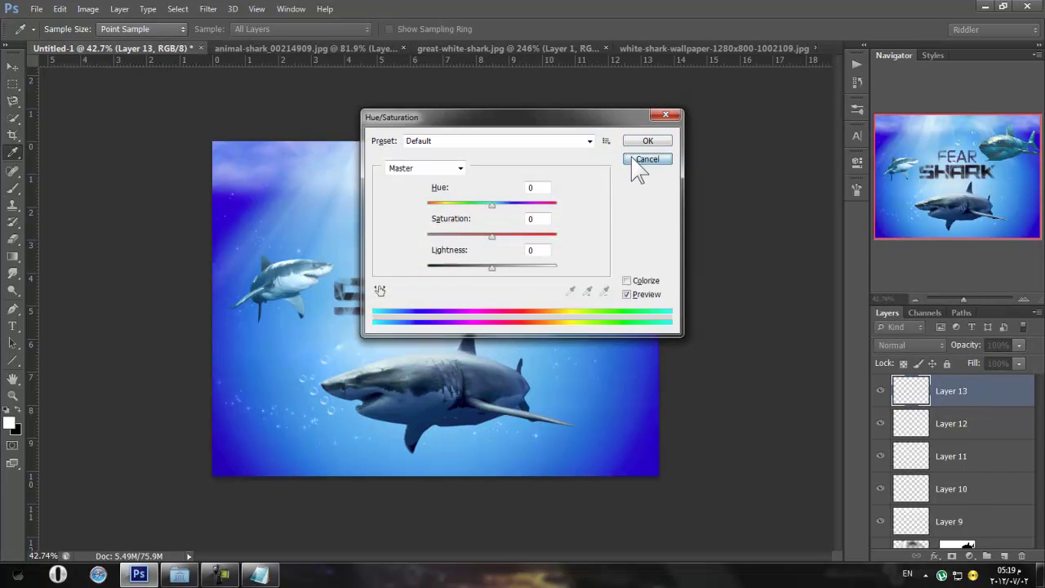
left_click(633, 160)
key("b")
key("ctrl+t")
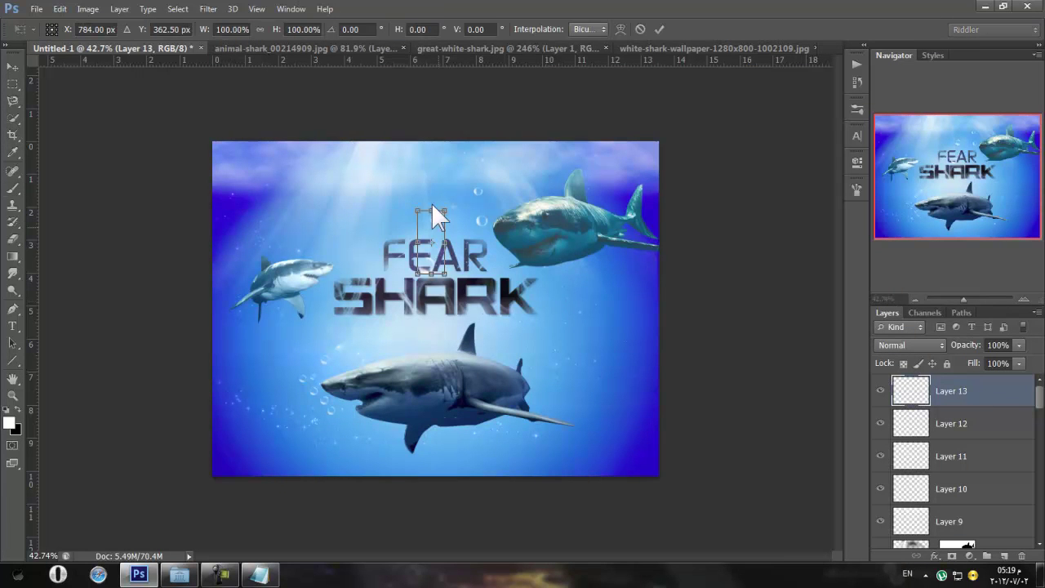
left_click_drag(446, 274, 544, 241)
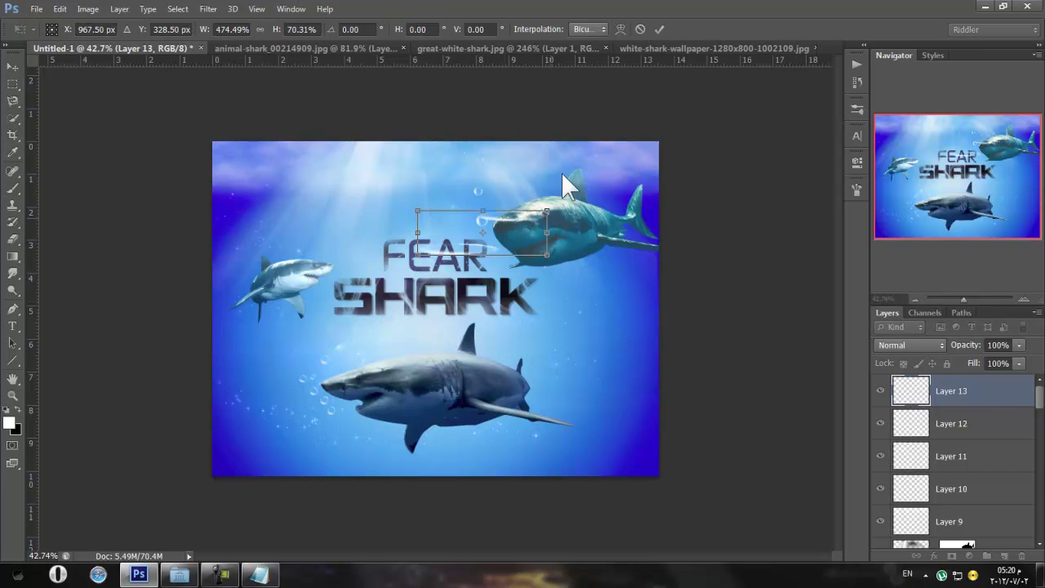
left_click(636, 29)
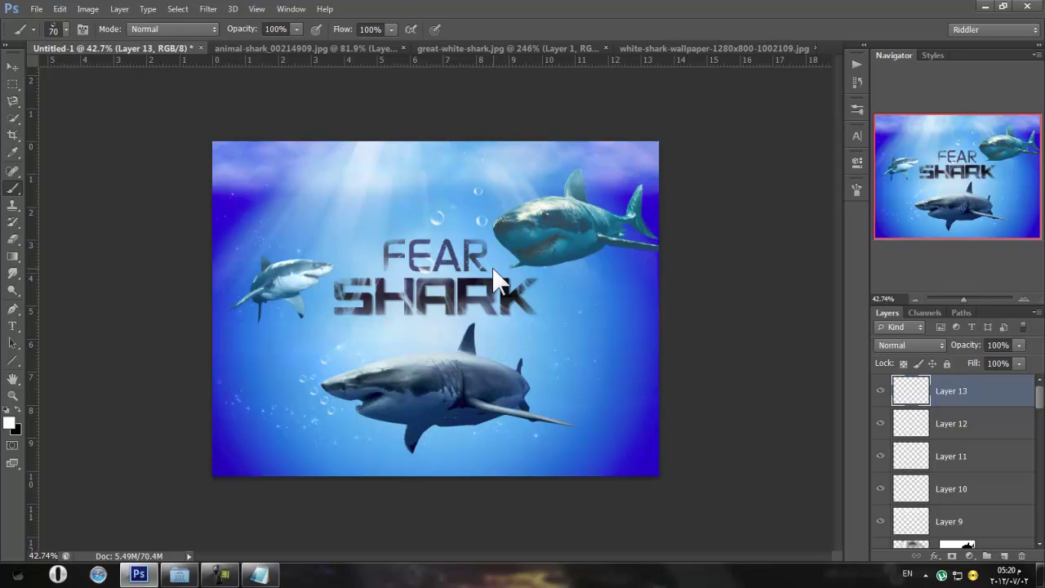
Shrink the bubbles stamped over FEAR and move them above the small left shark's head
key("ctrl+t")
mouse_move(453, 252)
left_mouse_down()
mouse_move(507, 255)
mouse_move(508, 240)
mouse_move(491, 241)
mouse_move(504, 246)
left_mouse_up()
left_click(659, 28)
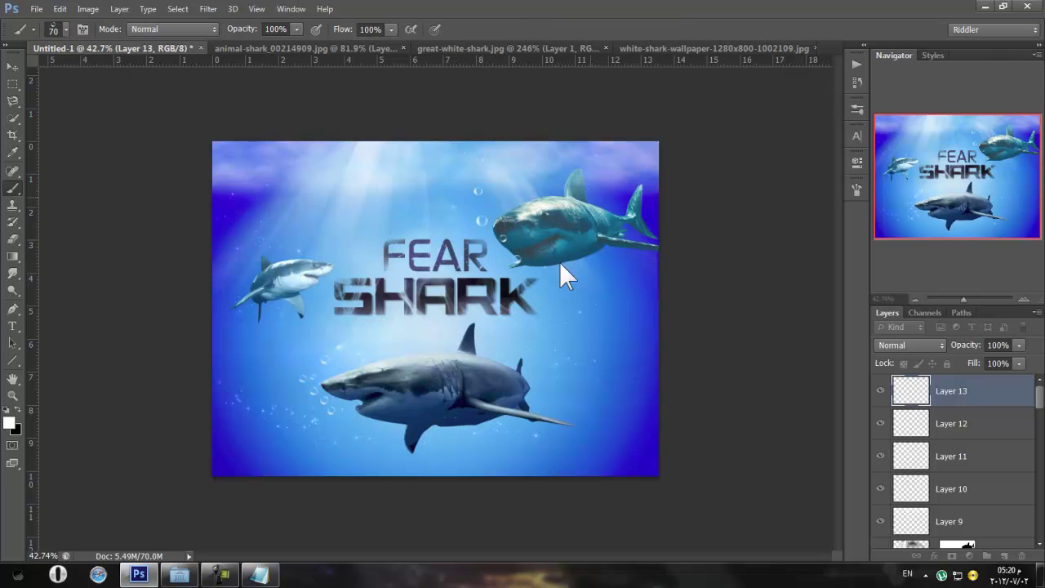
left_click(12, 66)
left_click_drag(519, 228, 342, 234)
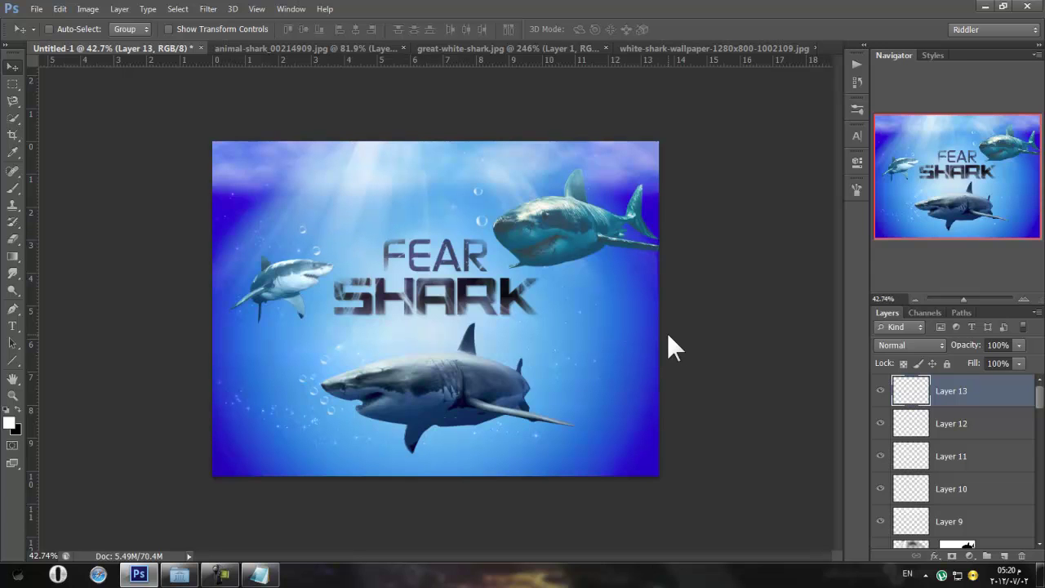
Create another layer, stamp two larger bubbles below the small left shark and move them onto the word SHARK
left_click(1004, 556)
left_click(13, 189)
left_click(273, 355)
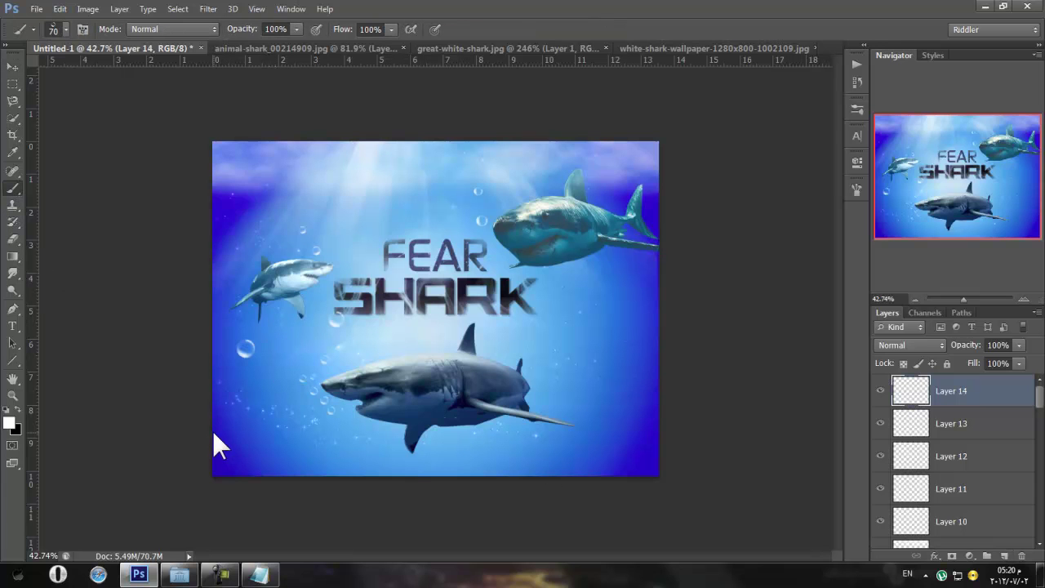
left_click(12, 66)
left_click_drag(342, 324, 569, 307)
left_click_drag(640, 357, 503, 329)
Scale the two bubbles to about 67%, rotate them to a near-vertical arrangement and place them by the small left shark
key("ctrl+t")
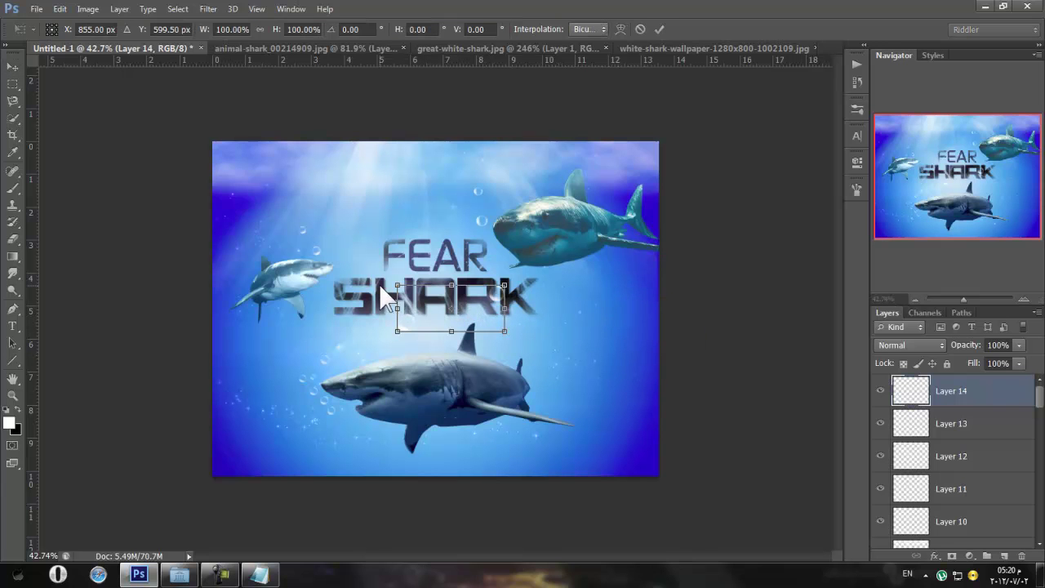
left_click_drag(393, 287, 433, 300)
left_click_drag(501, 333, 647, 326)
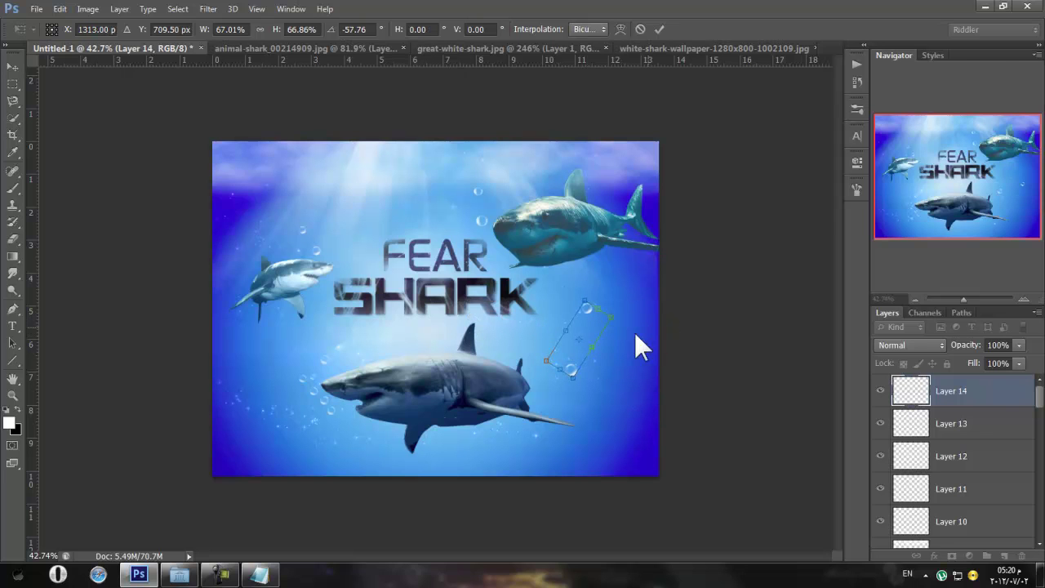
left_click_drag(579, 333, 418, 315)
left_click_drag(532, 291, 531, 306)
left_click_drag(425, 315, 326, 256)
key("Return")
Transform the Layer 14 bubbles so one sits near the water surface and the other above the small left shark
key("ctrl+u")
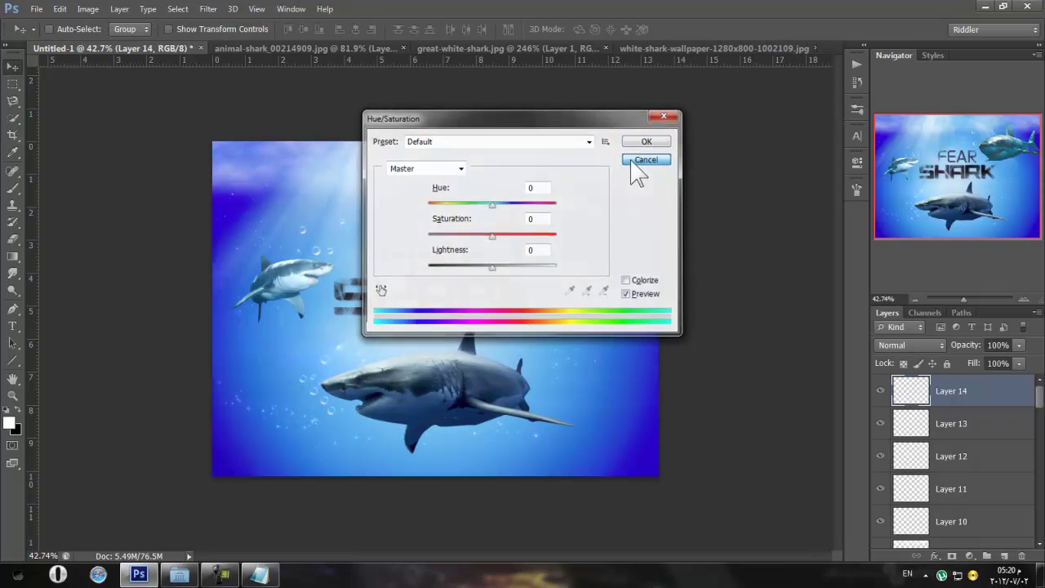
left_click(630, 158)
key("ctrl+t")
mouse_move(326, 215)
left_mouse_down()
mouse_move(303, 158)
mouse_move(245, 180)
mouse_move(328, 214)
left_mouse_up()
left_click(658, 28)
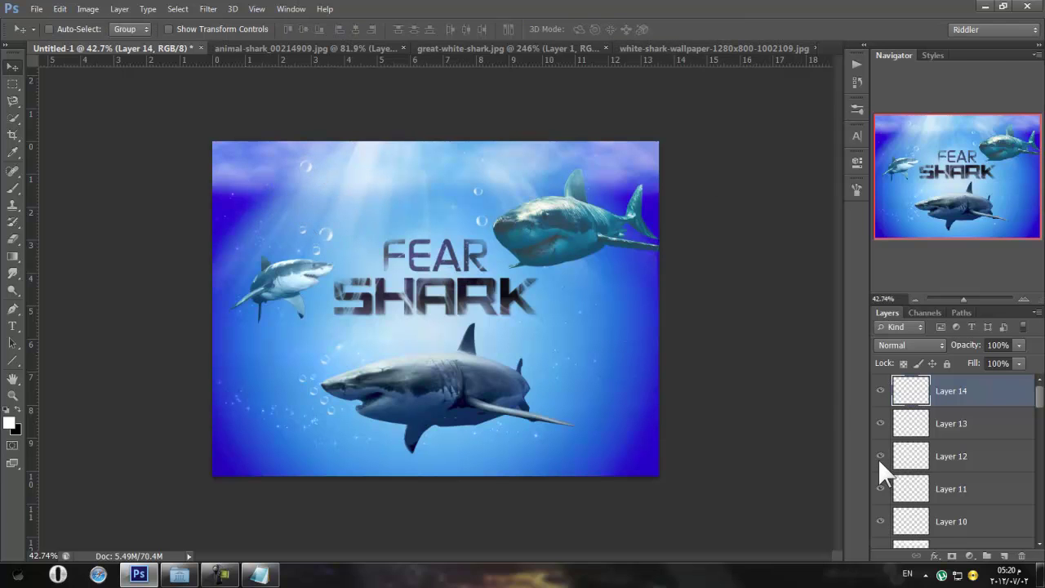
left_click(951, 556)
left_click(13, 188)
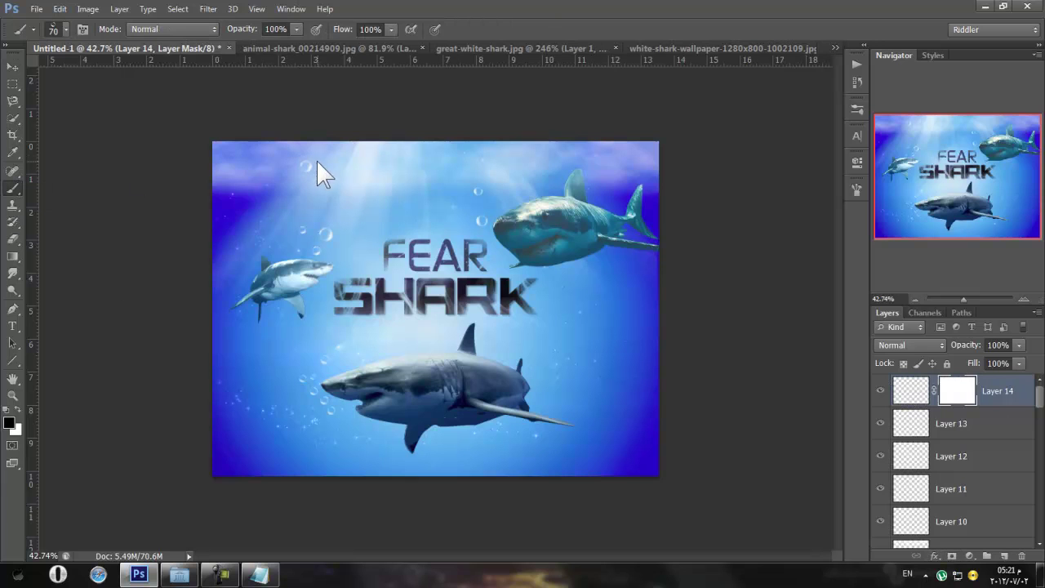
left_click(18, 415)
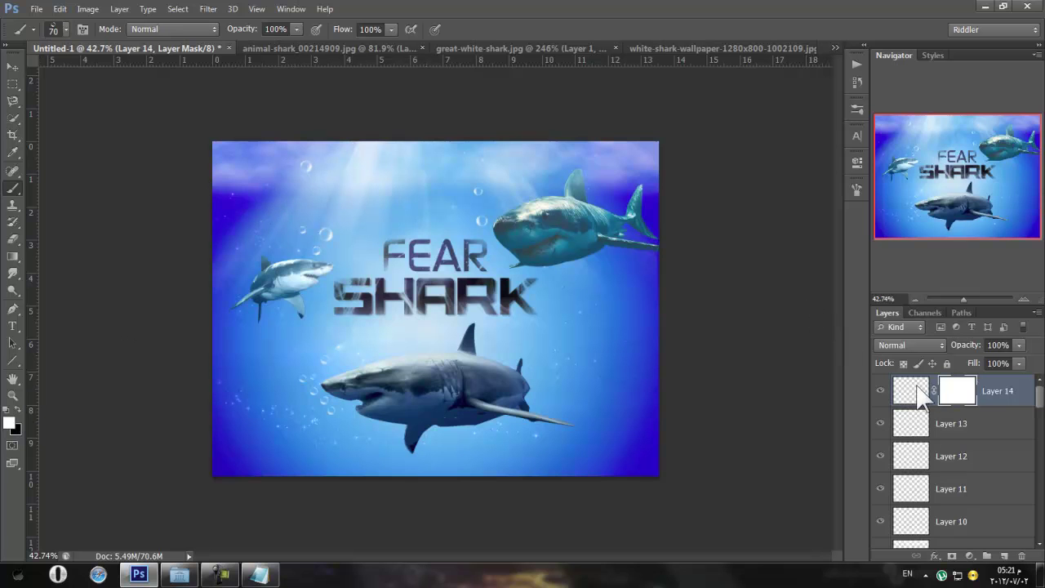
right_click(957, 393)
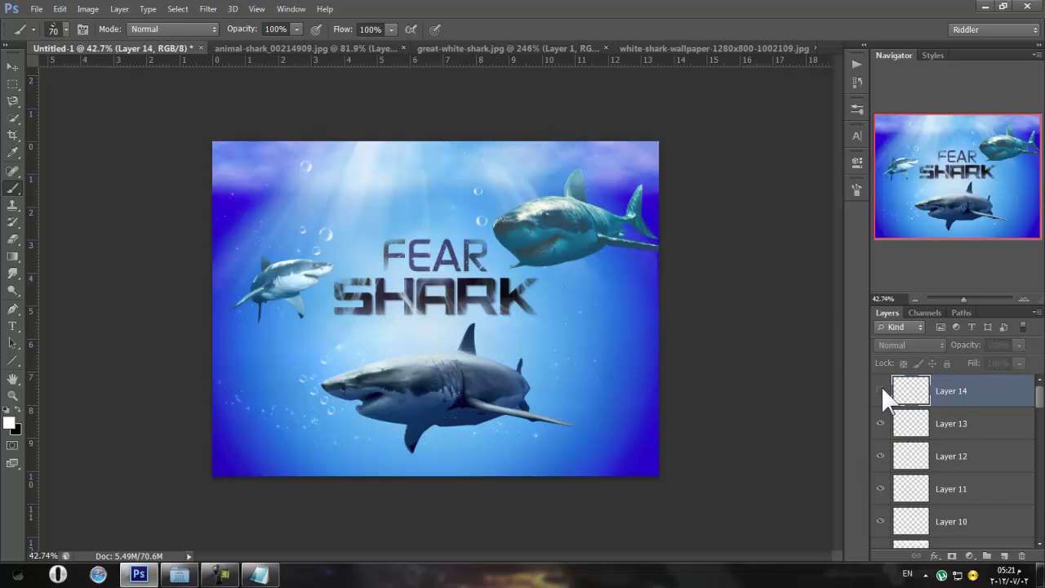
Stamp bubbles beside the upper-right shark's mouth and, on another new layer at 18% opacity, near the poster's lower-right corner
left_click(1004, 554)
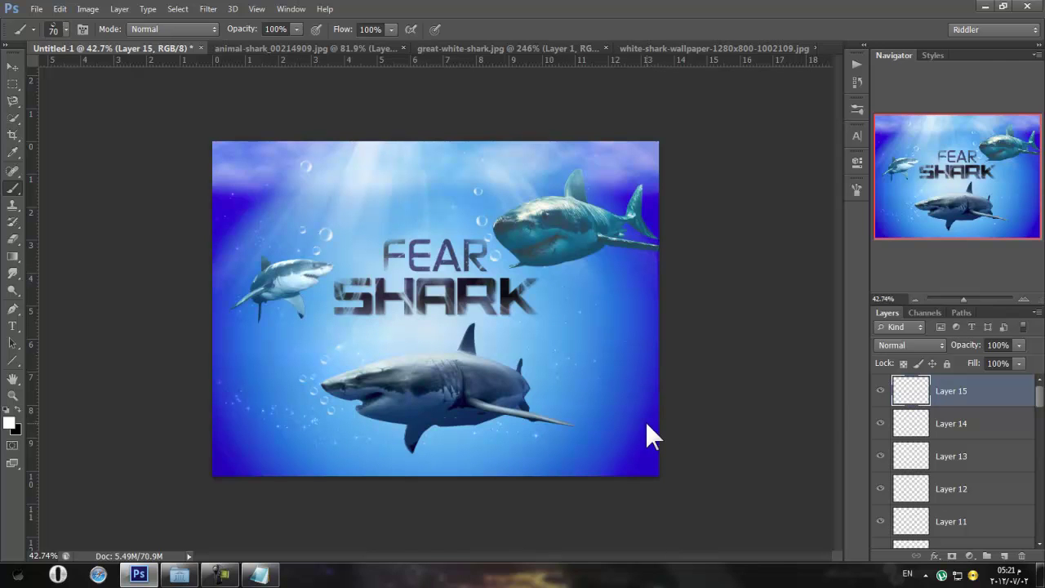
left_click(1004, 556)
left_click_drag(605, 388, 609, 422)
key("ctrl+z")
left_click(600, 403)
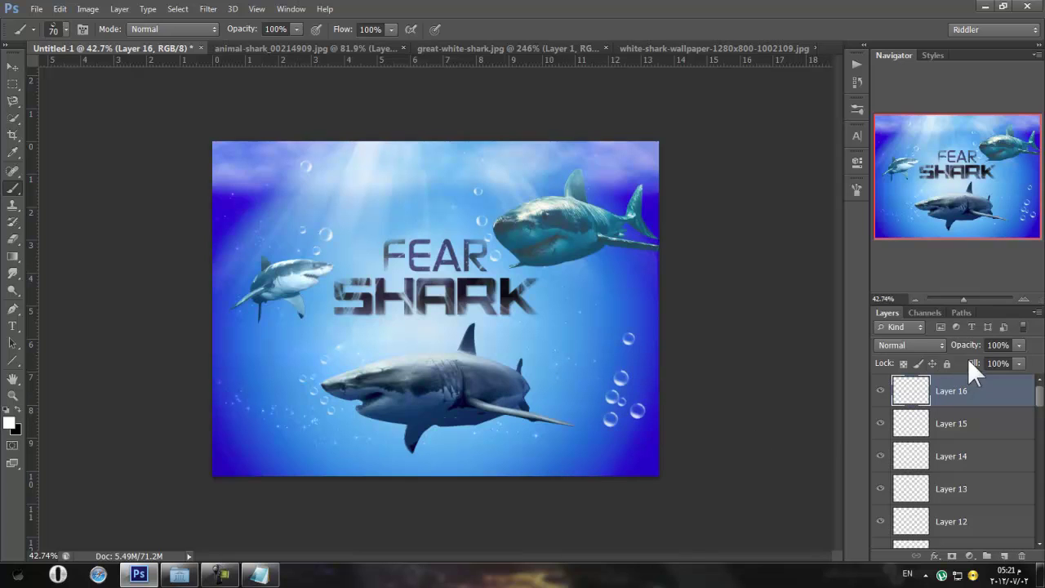
left_click_drag(969, 341, 916, 340)
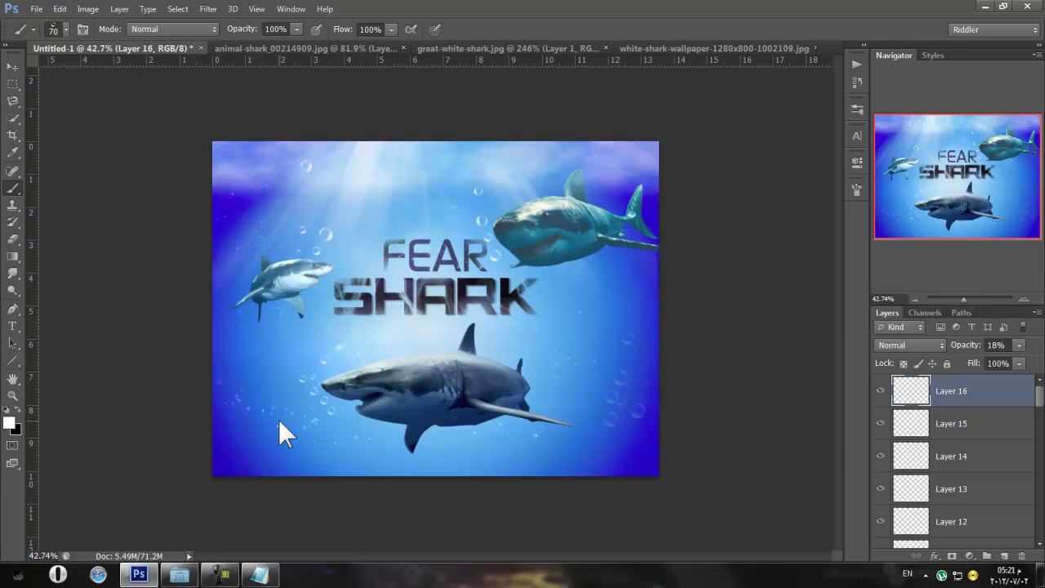
Stamp bubbles on a new layer near the poster's lower-left edge and set that layer to 41% opacity
left_click(1004, 556)
left_click(235, 388)
left_click_drag(967, 343, 920, 336)
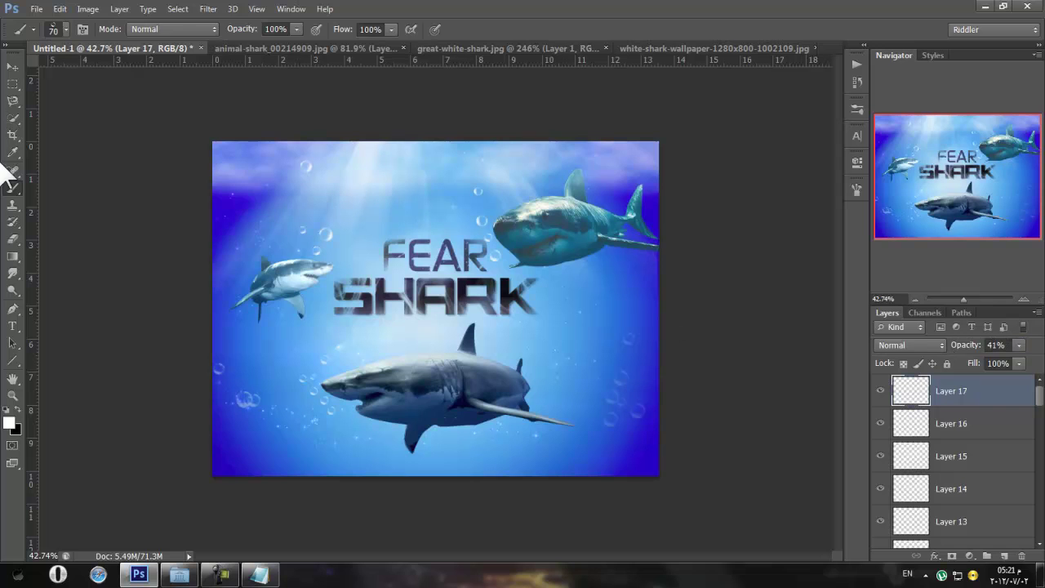
Move the Layer 17 bubbles slightly down near the lower-left corner and add a layer mask to Layer 14
left_click(12, 66)
left_click_drag(272, 463, 276, 477)
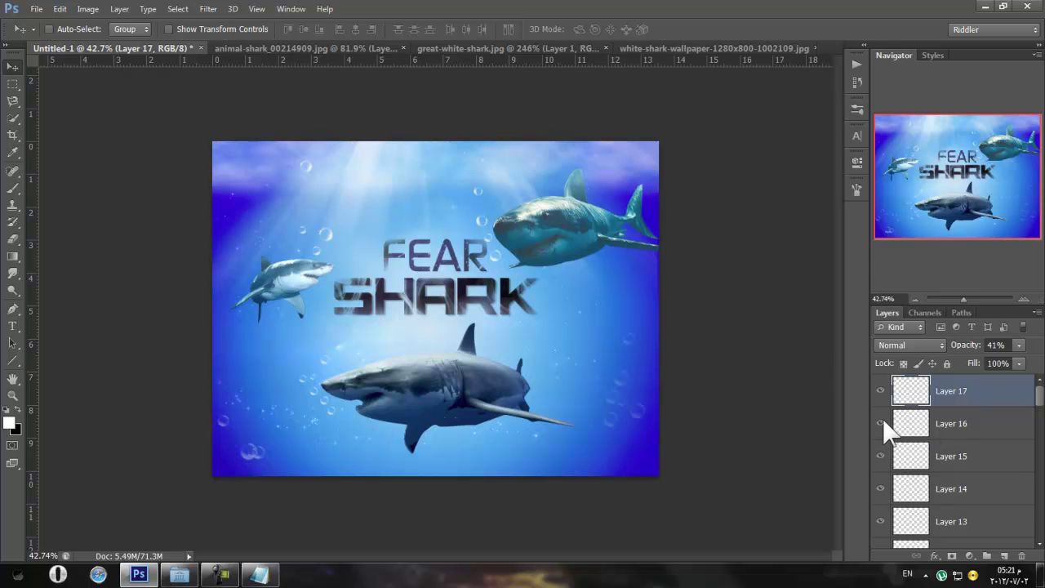
left_click(880, 488)
left_click(880, 488)
left_click(967, 496)
left_click(951, 556)
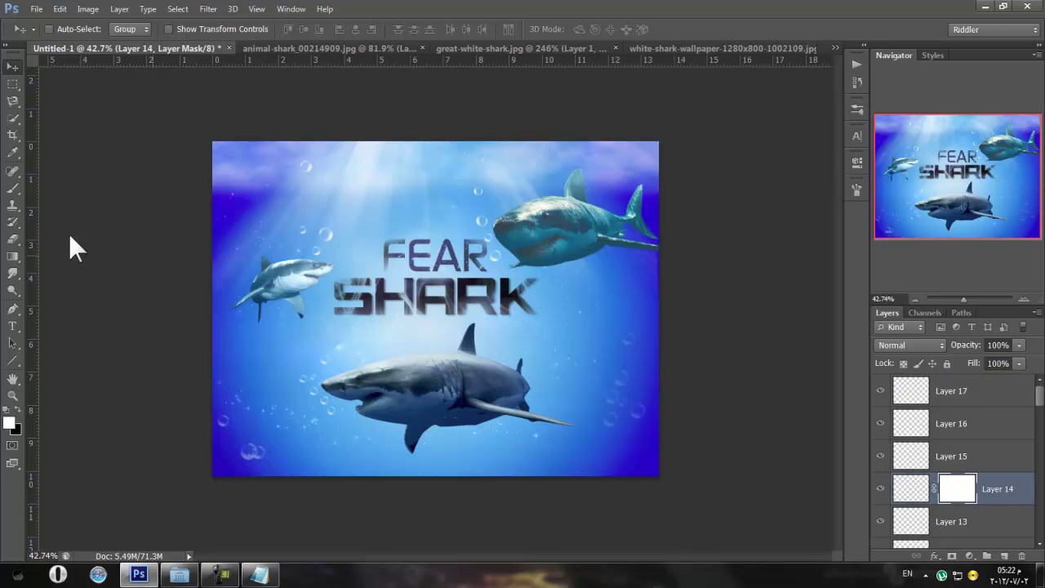
Paint black on Layer 14's mask with a basic brush to hide the bubble near the water surface
left_click(13, 188)
right_click(412, 237)
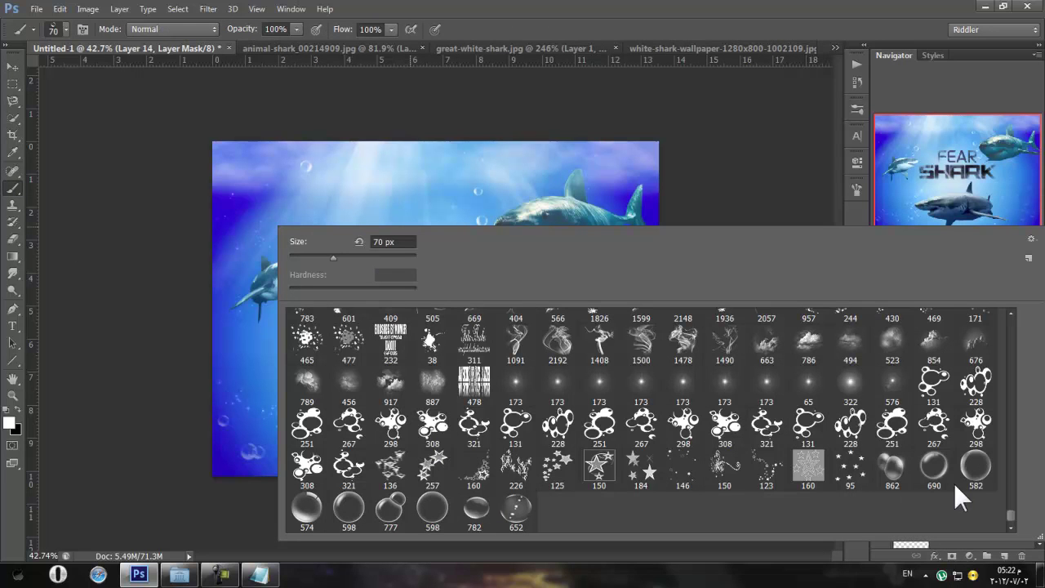
left_click_drag(1010, 515, 1015, 320)
left_click(391, 329)
key("Return")
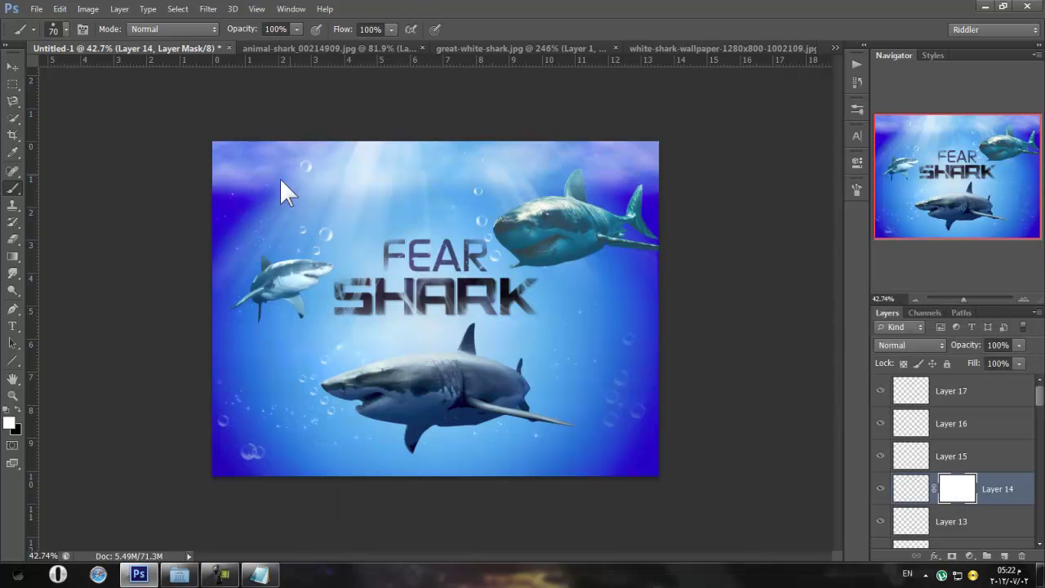
left_click(18, 411)
mouse_move(338, 209)
left_mouse_down()
mouse_move(338, 171)
mouse_move(226, 161)
left_mouse_up()
left_click(987, 392)
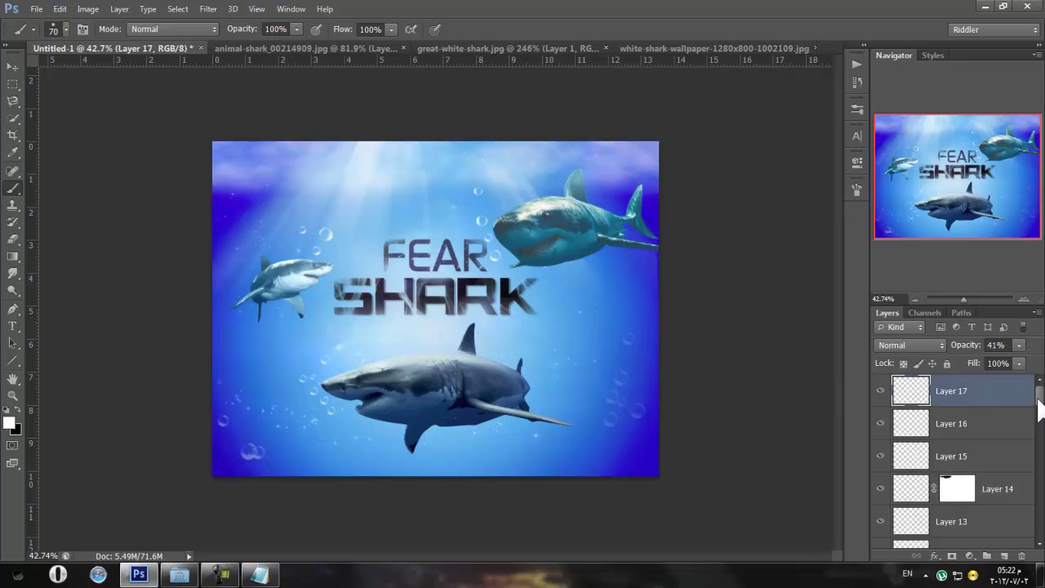
Show only the Layer 0 background gradient, with all other layers hidden, and select it
scroll(1021, 514, "down", 5)
scroll(1022, 516, "down", 3)
scroll(1020, 514, "up", 4)
scroll(1023, 519, "up", 3)
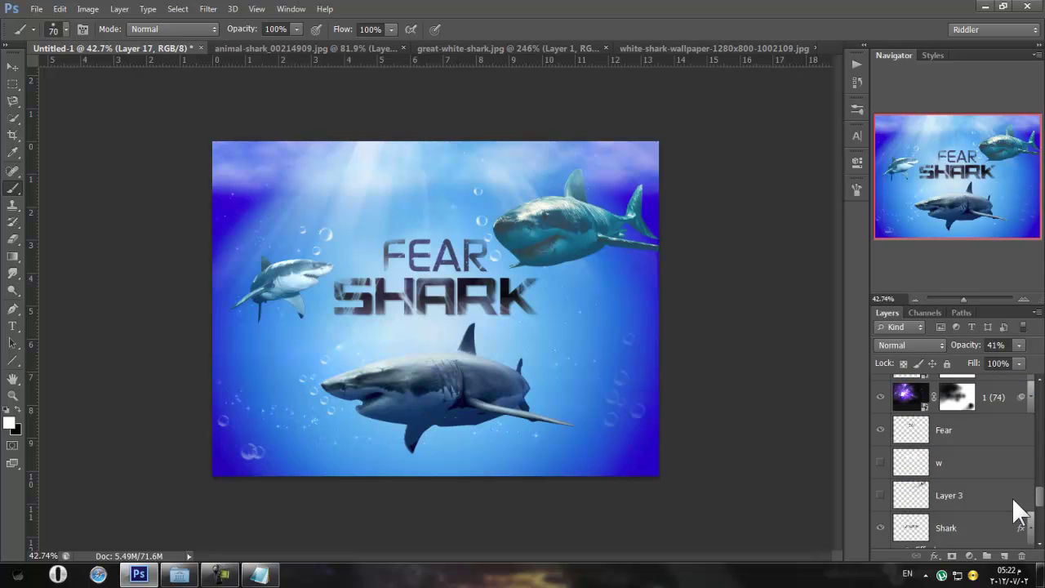
left_click(911, 469)
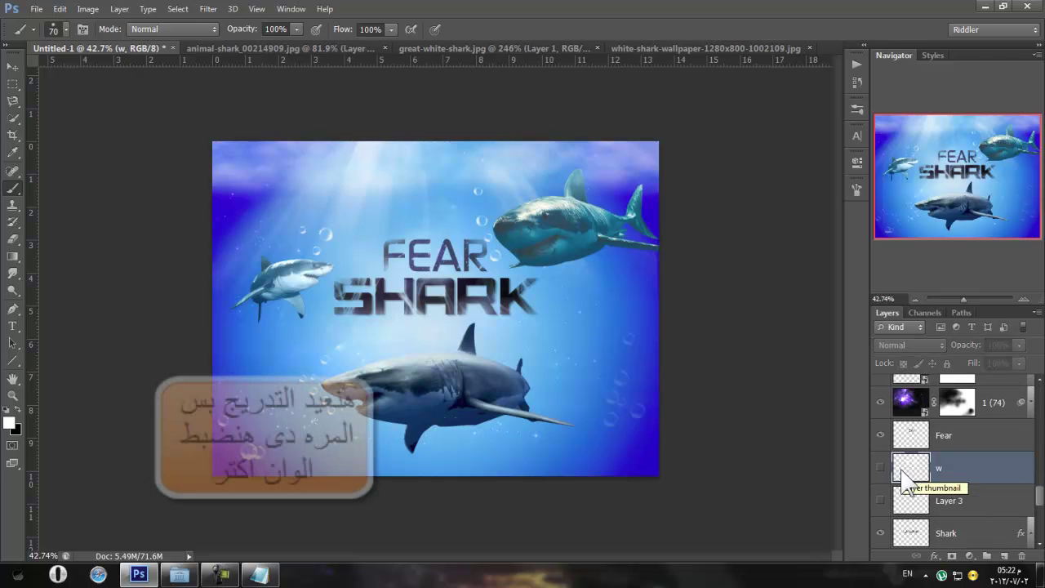
scroll(902, 412, "down", 5)
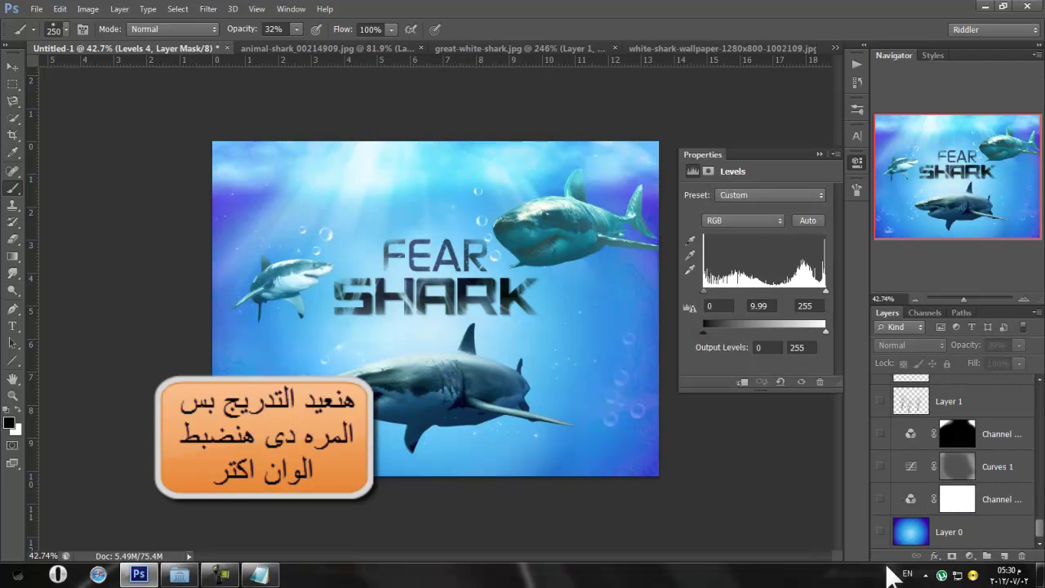
left_click(880, 532)
left_click(880, 532)
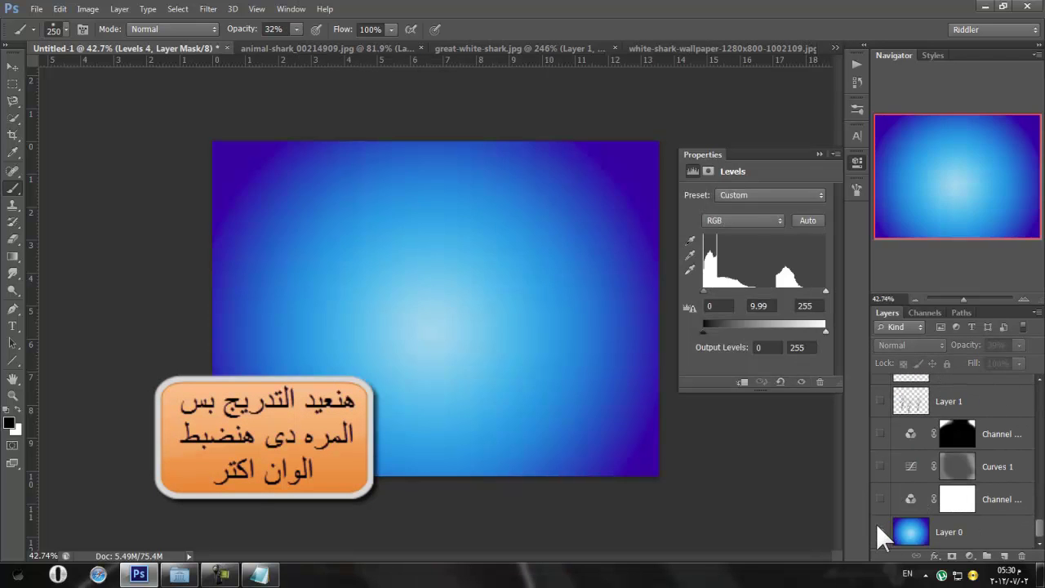
left_click(915, 537)
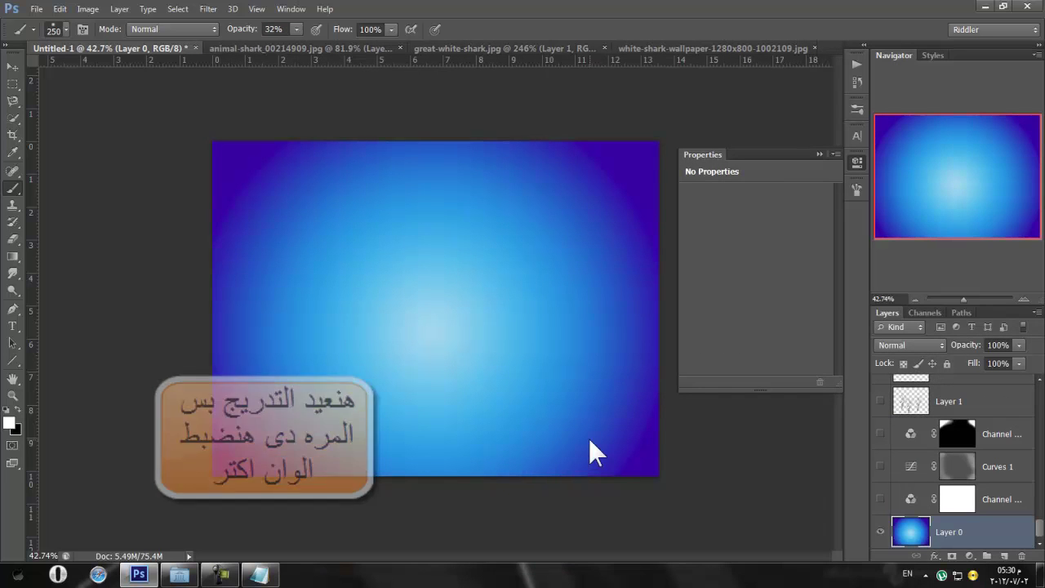
Choose the saved light-to-dark blue preset for the Gradient tool
left_click(13, 256)
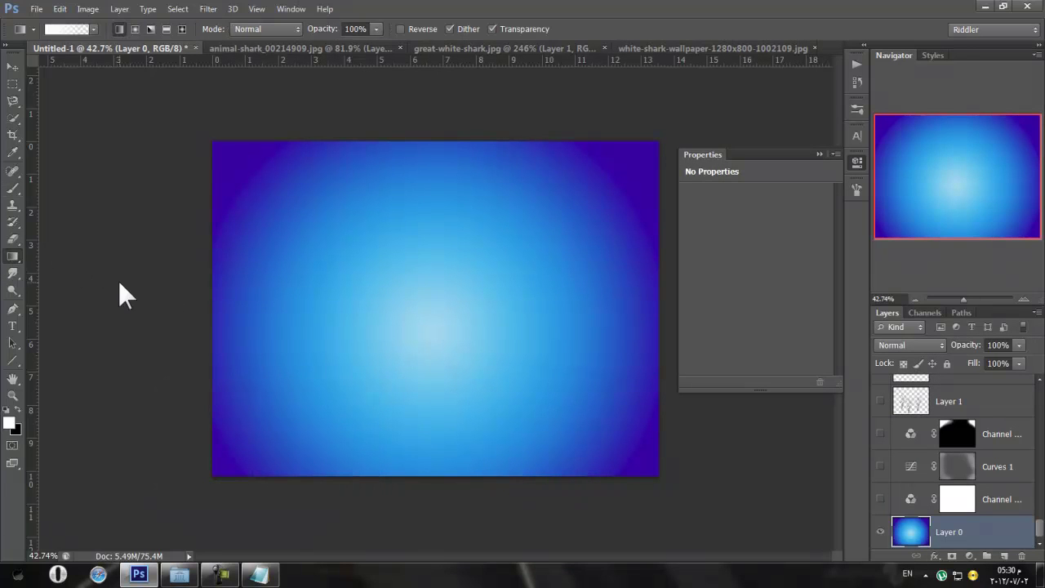
left_click(92, 29)
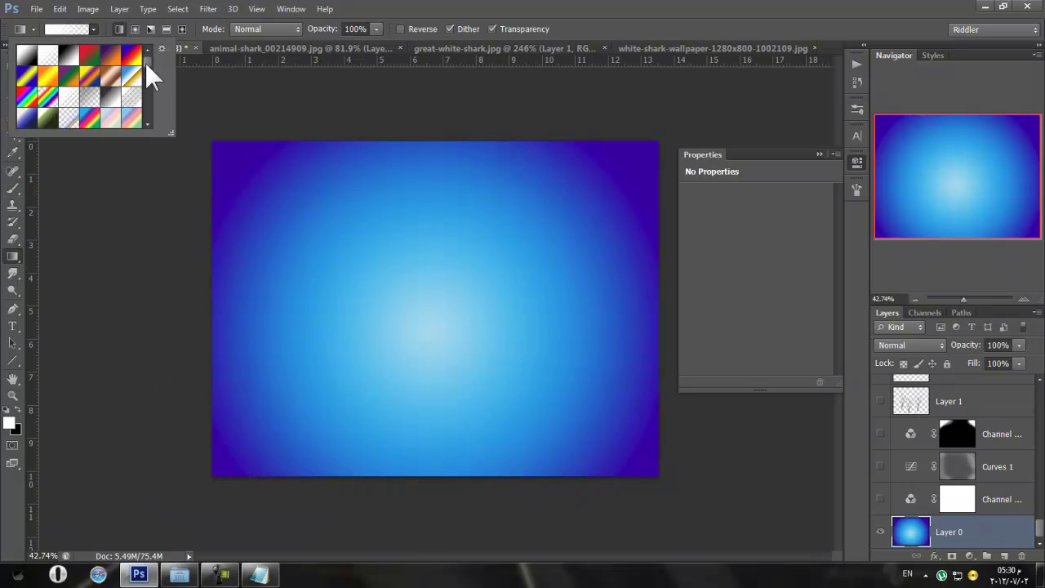
left_click_drag(145, 61, 142, 127)
left_click(54, 115)
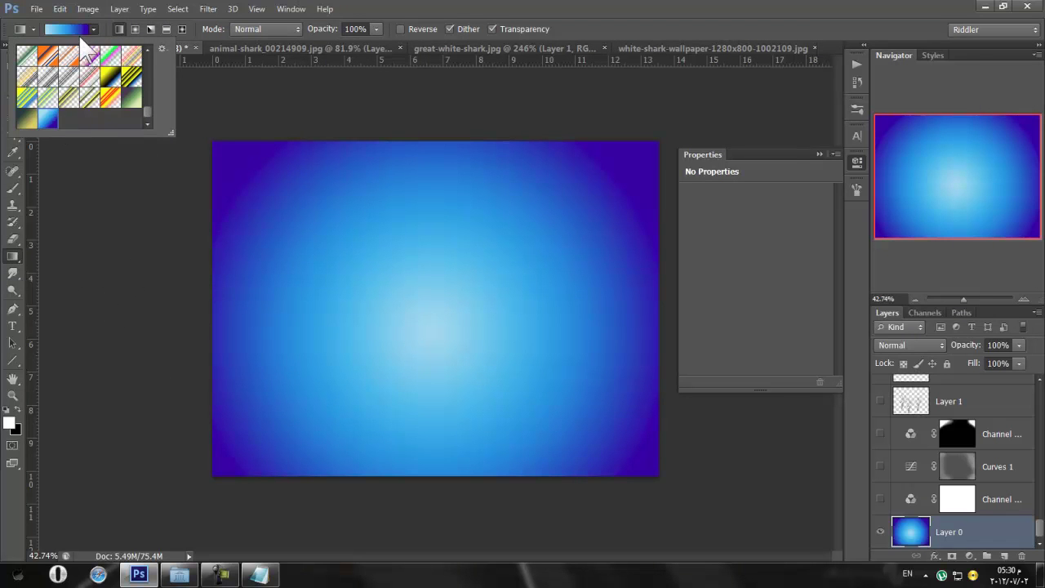
Change the gradient's dark end stop at location 100% to the deeper blue #000e97
left_click(75, 30)
double_click(769, 341)
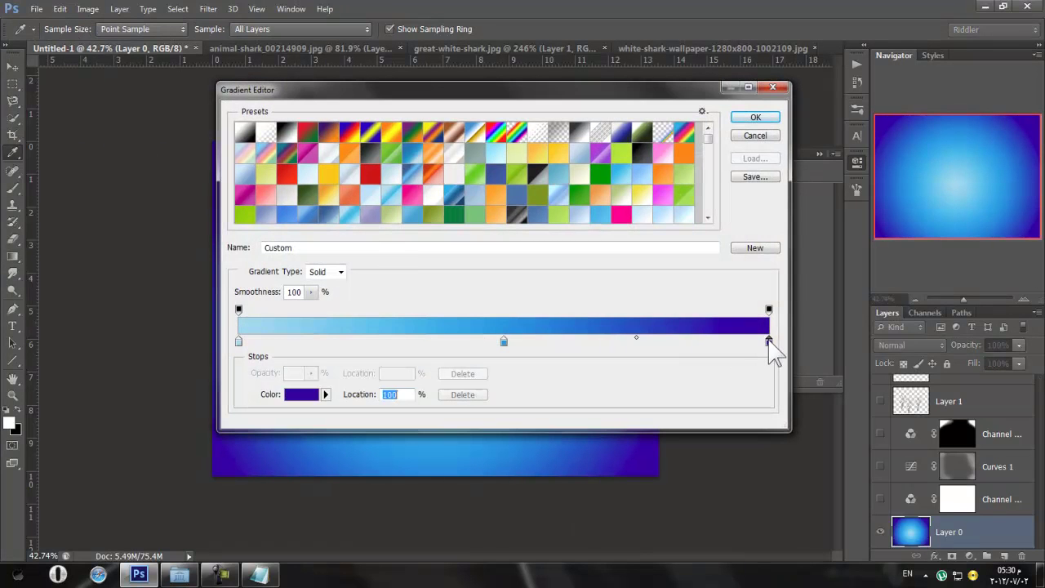
type("11")
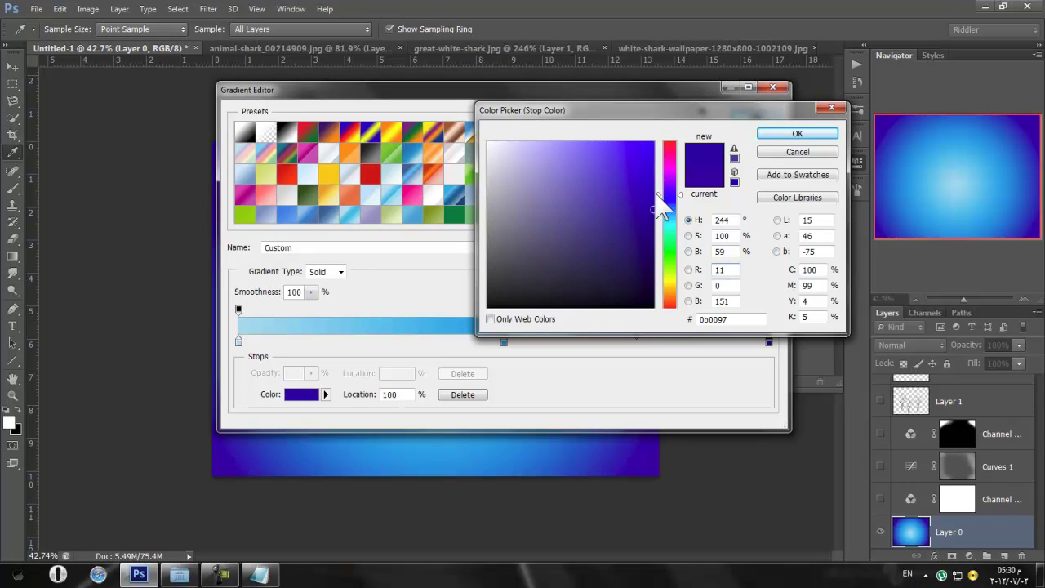
type("32")
left_click_drag(661, 190, 662, 197)
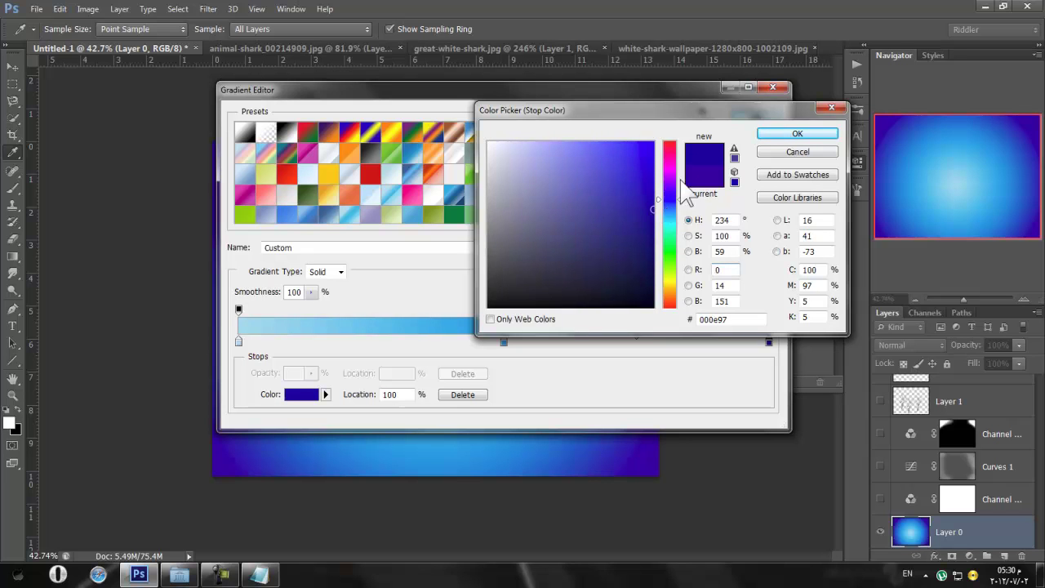
left_click(797, 133)
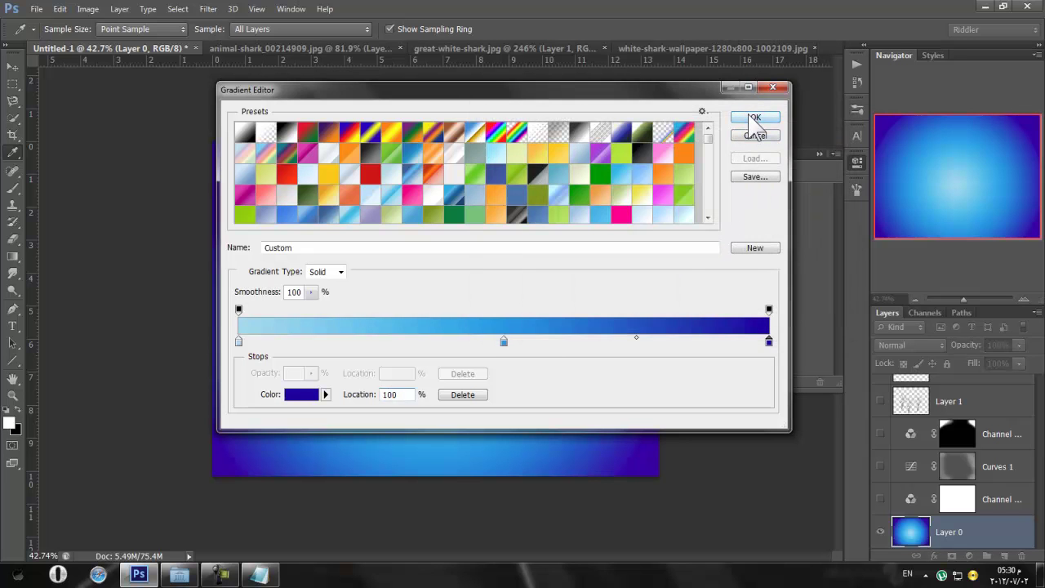
left_click(751, 116)
On a new layer above the hidden Layer 0, draw a radial gradient from the poster's center past its top edge
left_click_drag(439, 481, 440, 169)
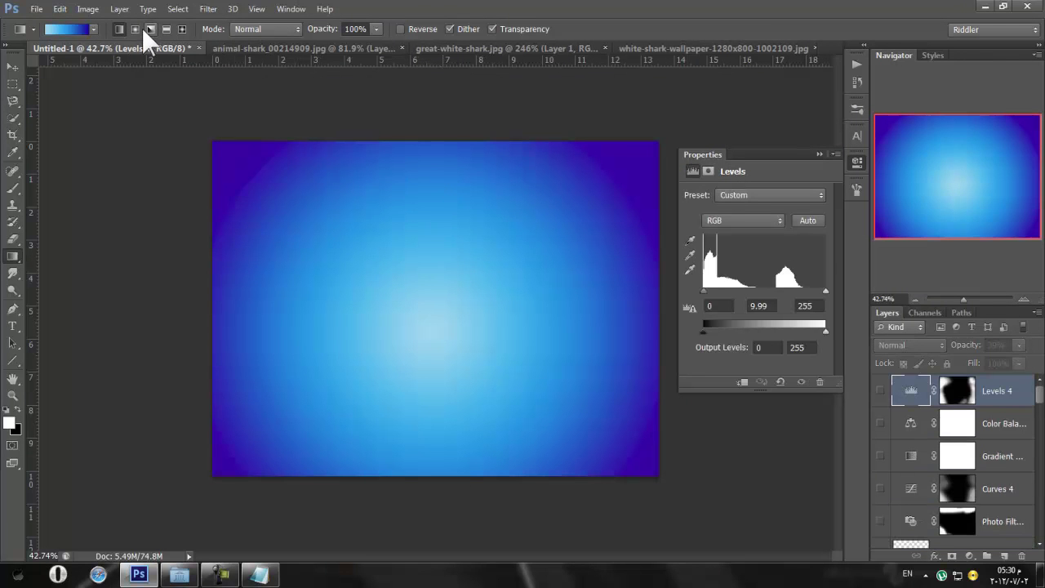
scroll(1033, 539, "down", 5)
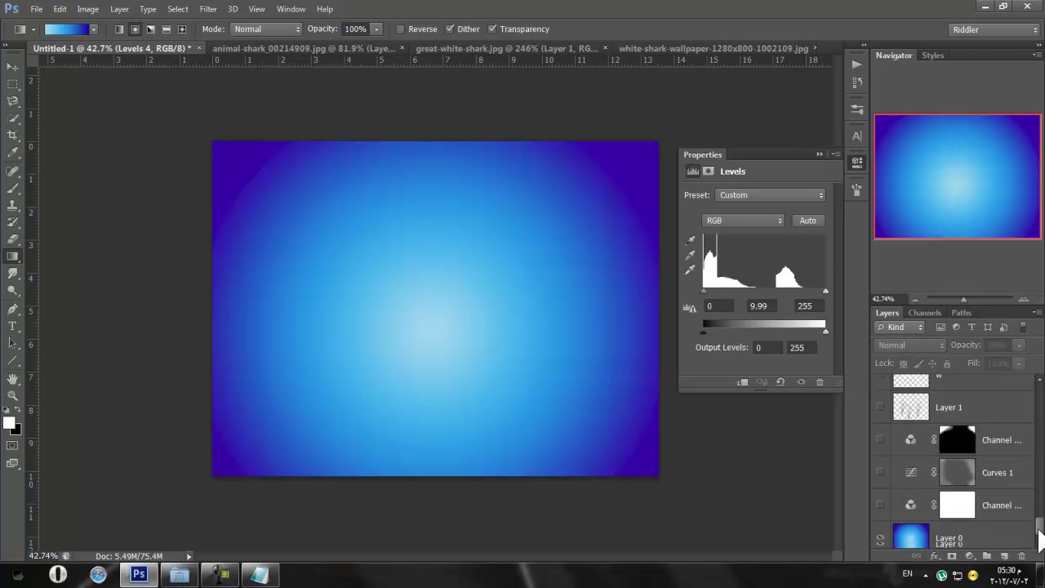
left_click(984, 535)
left_click(1004, 556)
scroll(885, 529, "down", 1)
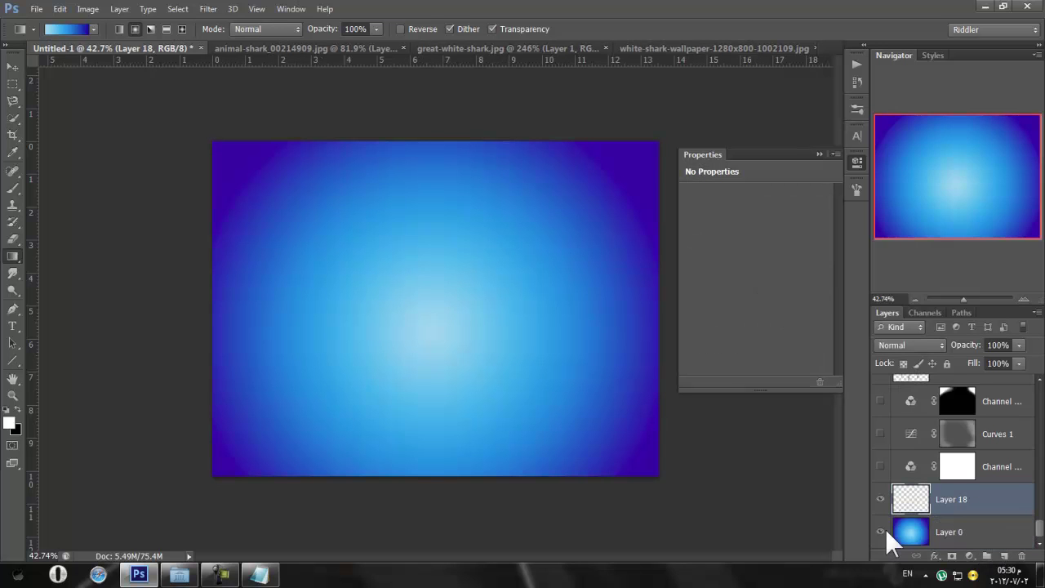
left_click(880, 531)
left_click_drag(431, 310, 430, 111)
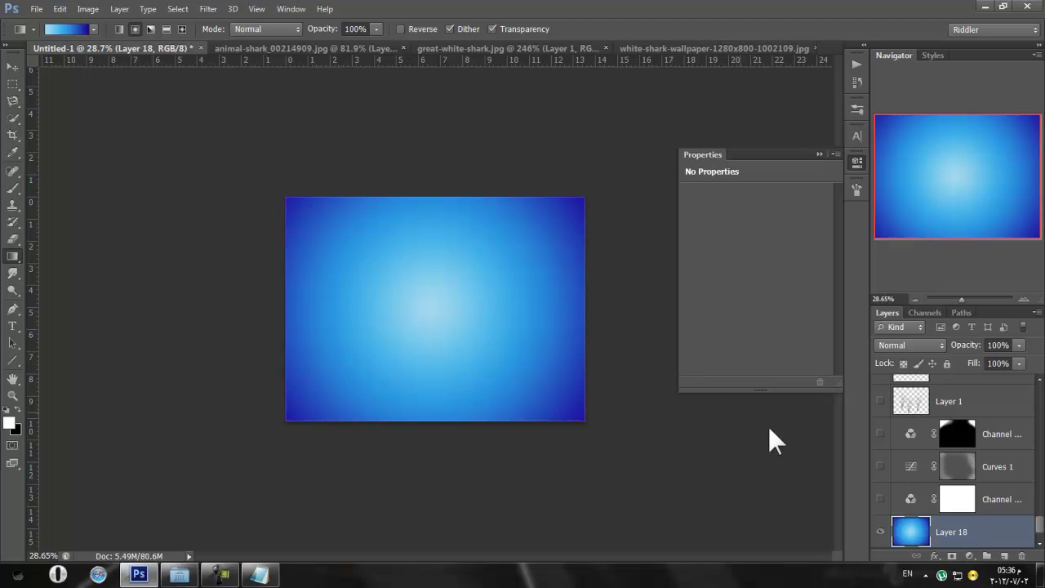
Preview the Layer 8 light rays and Layer 7 clouds over the new gradient, leaving both hidden
scroll(960, 432, "up", 5)
scroll(960, 433, "down", 5)
left_click_drag(1038, 526, 890, 440)
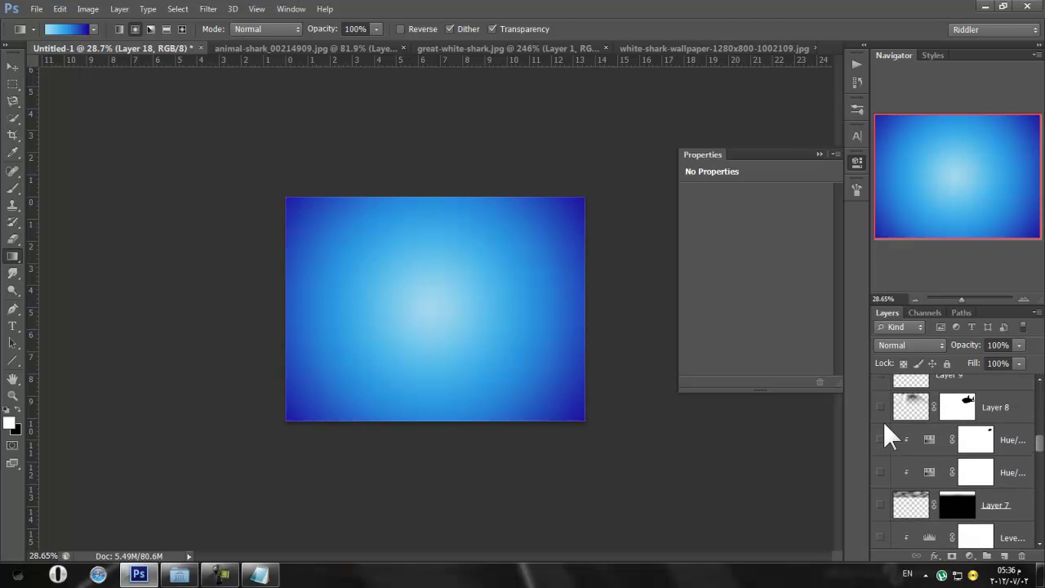
left_click(878, 406)
left_click(879, 406)
left_click(878, 405)
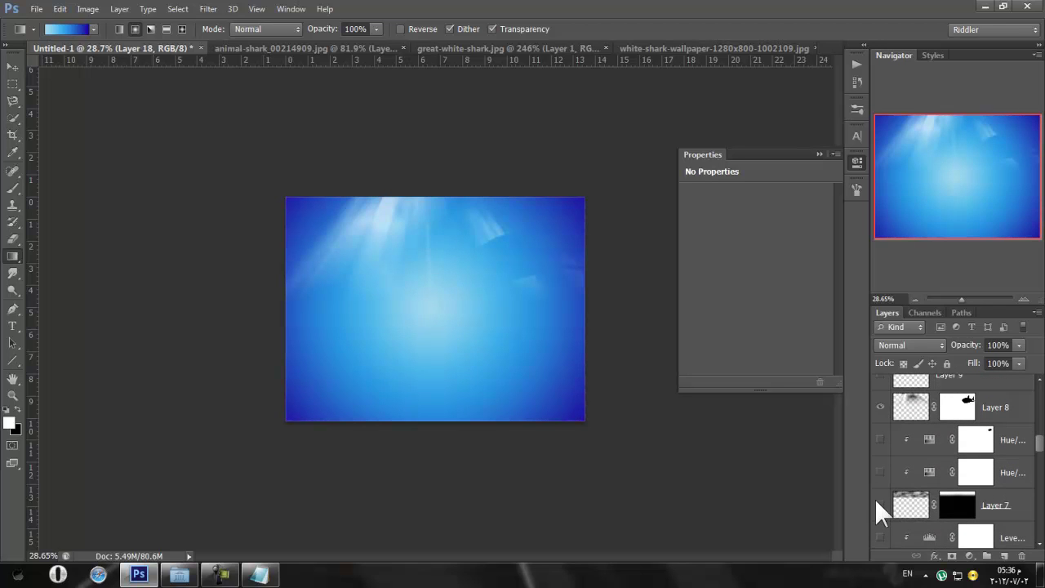
left_click(879, 504)
left_click(880, 503)
left_click(879, 504)
left_click(879, 504)
left_click(880, 407)
Turn on the Shark title layer over the new gradient
scroll(910, 457, "down", 2)
scroll(924, 464, "down", 3)
scroll(906, 507, "down", 4)
left_click(885, 505)
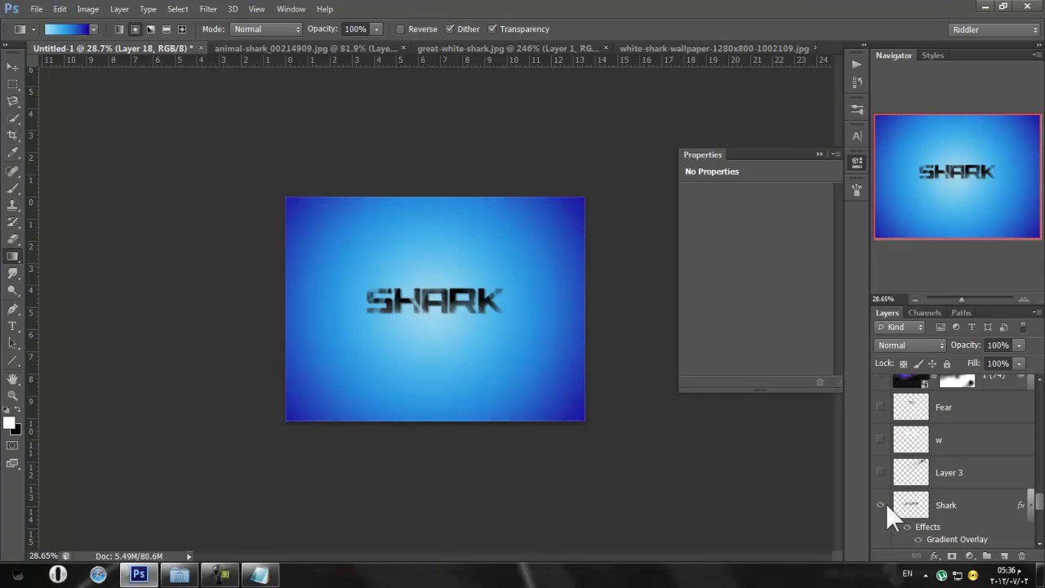
Preview the 1 (74) space texture behind the title, leaving it hidden
scroll(885, 504, "up", 4)
scroll(898, 507, "down", 2)
scroll(920, 490, "up", 2)
left_click(880, 505)
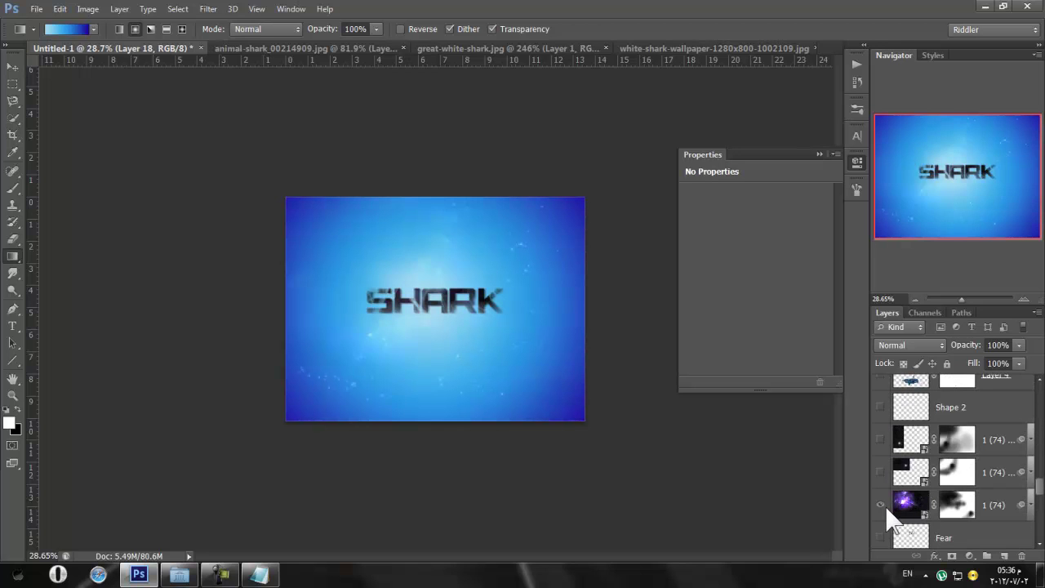
left_click(882, 505)
left_click(882, 504)
left_click(882, 505)
Turn on the Layer 7 cloud surface and select its layer mask for moving
scroll(886, 506, "up", 6)
scroll(885, 506, "up", 1)
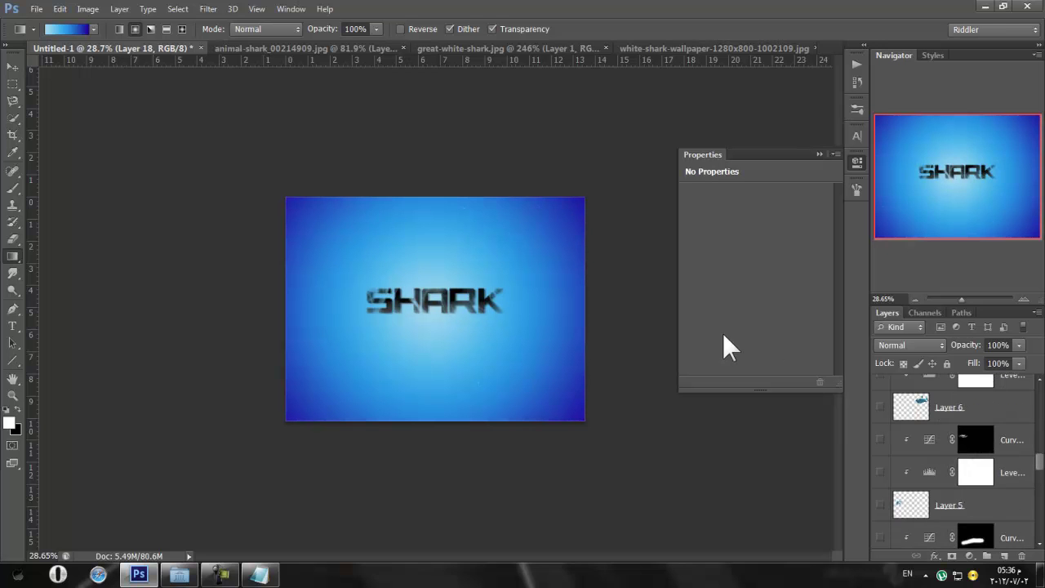
scroll(894, 437, "up", 3)
left_click(883, 437)
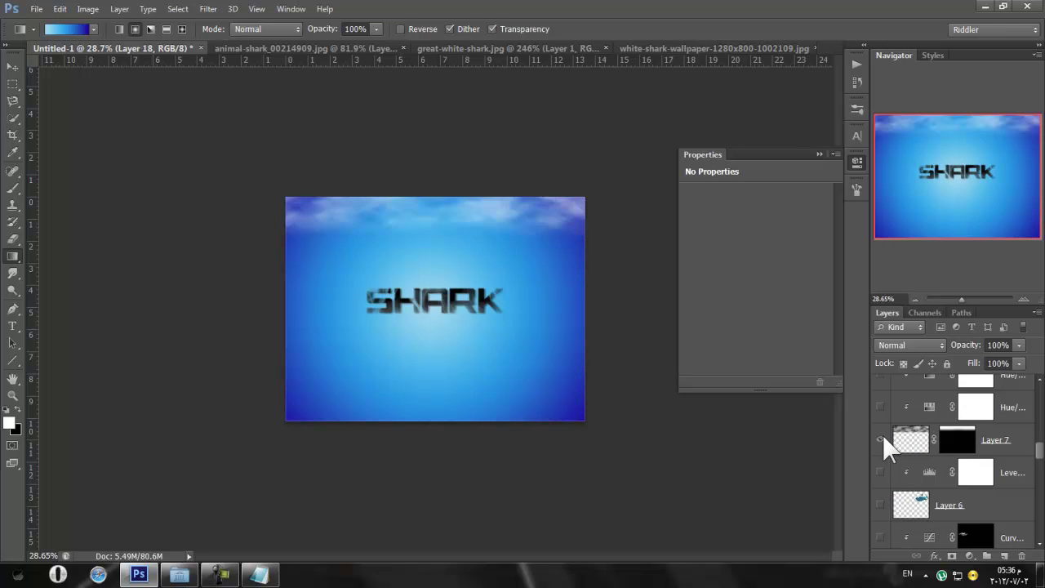
left_click(946, 433)
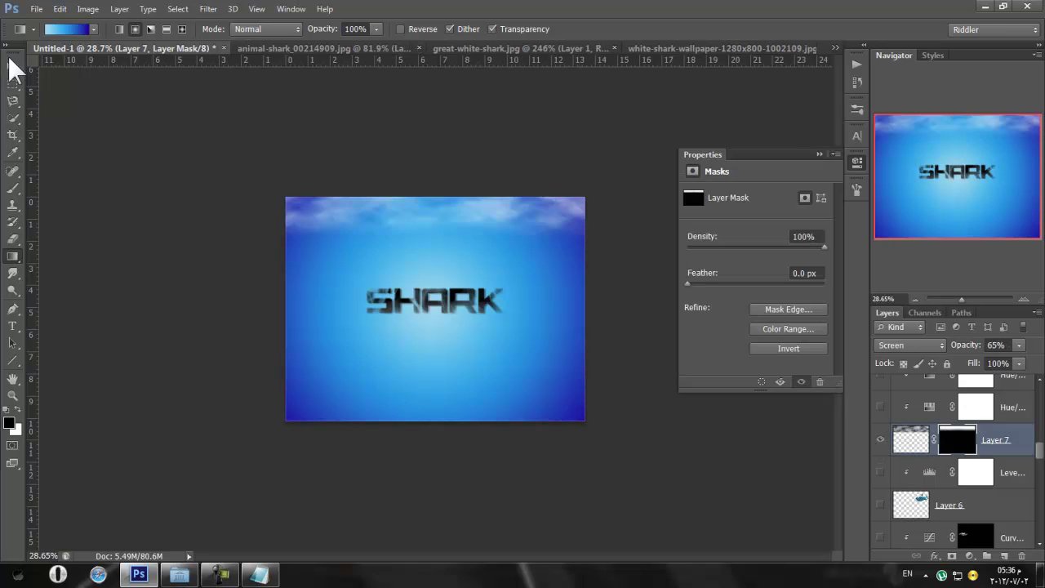
left_click(12, 66)
mouse_move(568, 228)
left_mouse_down()
mouse_move(572, 275)
mouse_move(571, 230)
left_mouse_up()
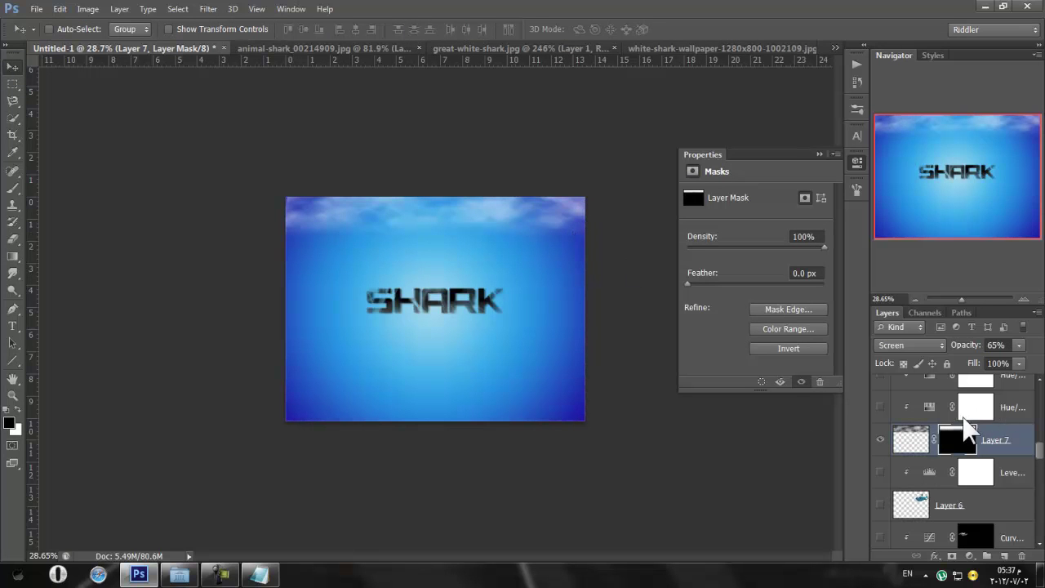
Delete the white-masked Channel adjustment layer and the Curves 1 layer directly above the new gradient layer
scroll(972, 412, "down", 10)
scroll(962, 416, "down", 5)
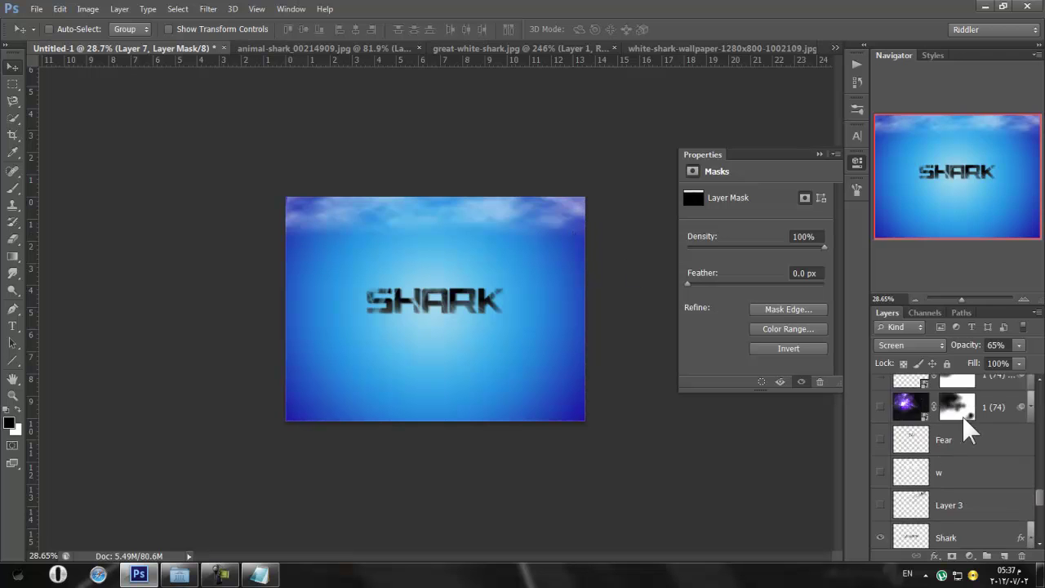
left_click(878, 466)
left_click(970, 465)
key("Delete")
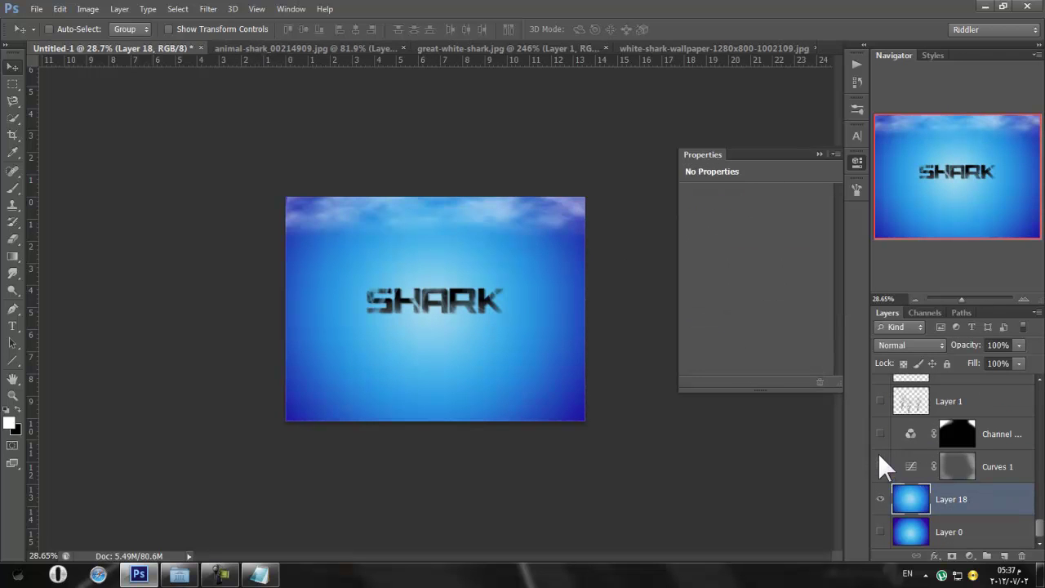
left_click(880, 466)
left_click(879, 466)
left_click(979, 463)
key("Delete")
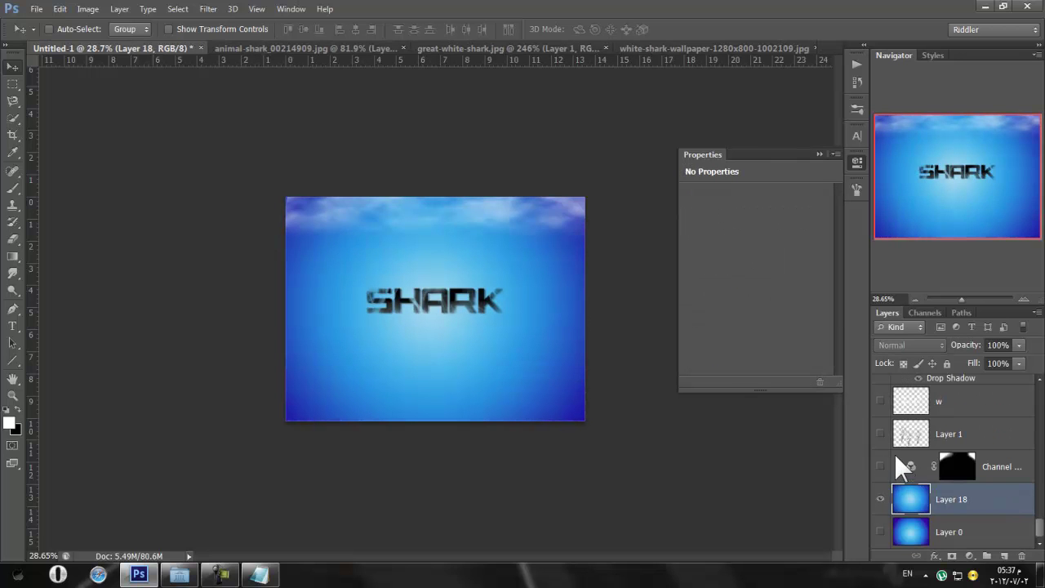
Compare the black-masked Channel adjustment layer on and off, and delete it
left_click(881, 461)
left_click(881, 461)
left_click(881, 462)
left_click(880, 461)
left_click(969, 458)
Preview the hidden Layer 1, Layer 3 and w layers around the Shark title one by one, leaving them hidden
scroll(947, 453, "up", 3)
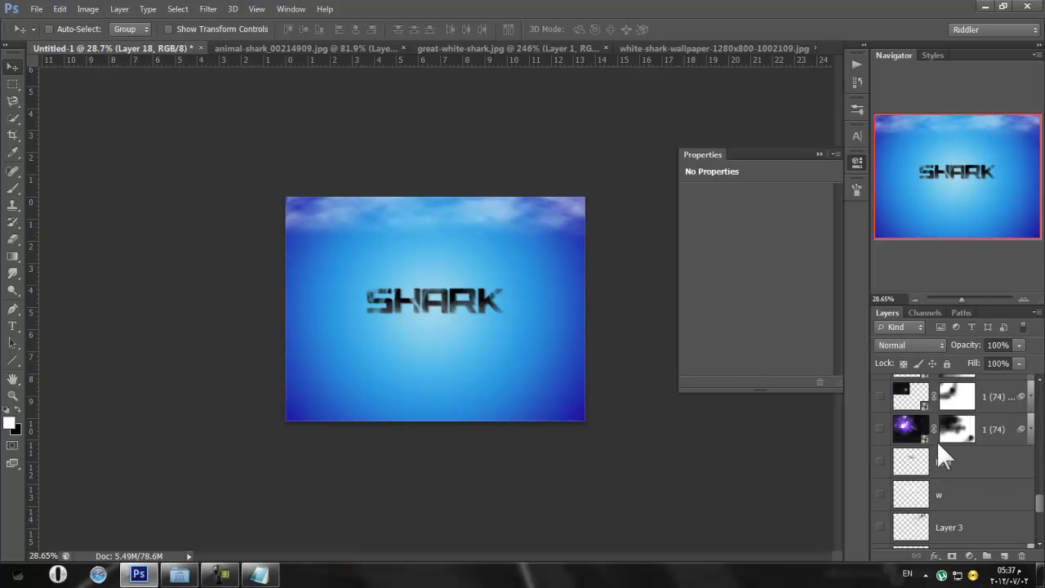
scroll(937, 441, "up", 1)
scroll(922, 447, "down", 3)
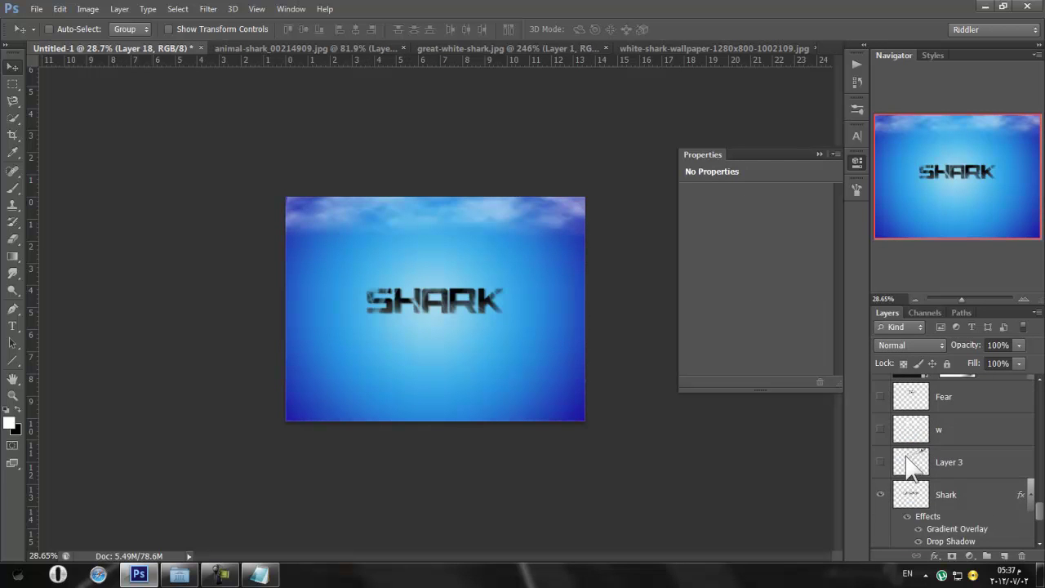
scroll(913, 465, "down", 3)
left_click(880, 466)
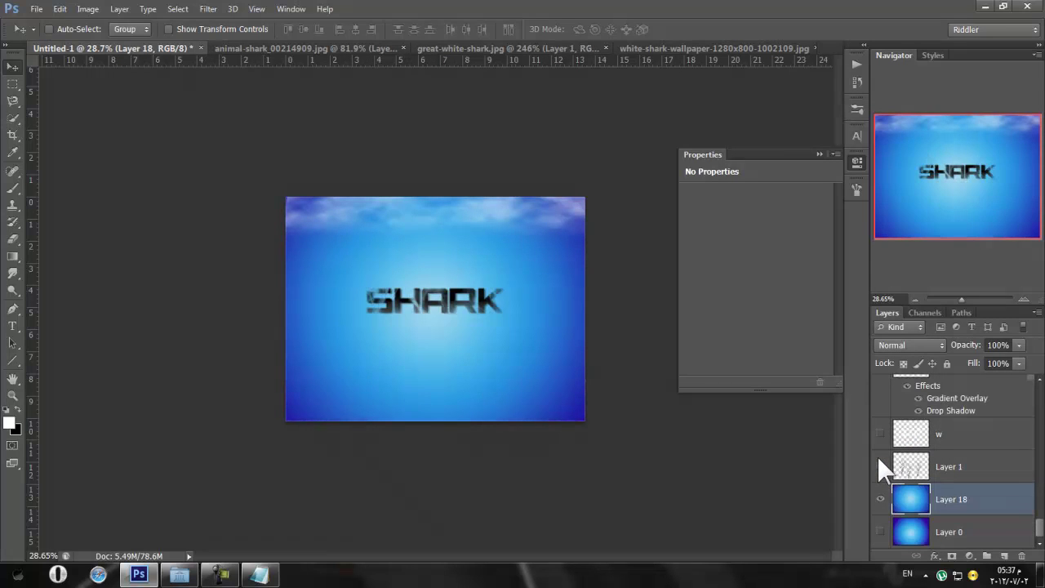
left_click(878, 459)
left_click(877, 445)
left_click(877, 441)
scroll(876, 449, "up", 2)
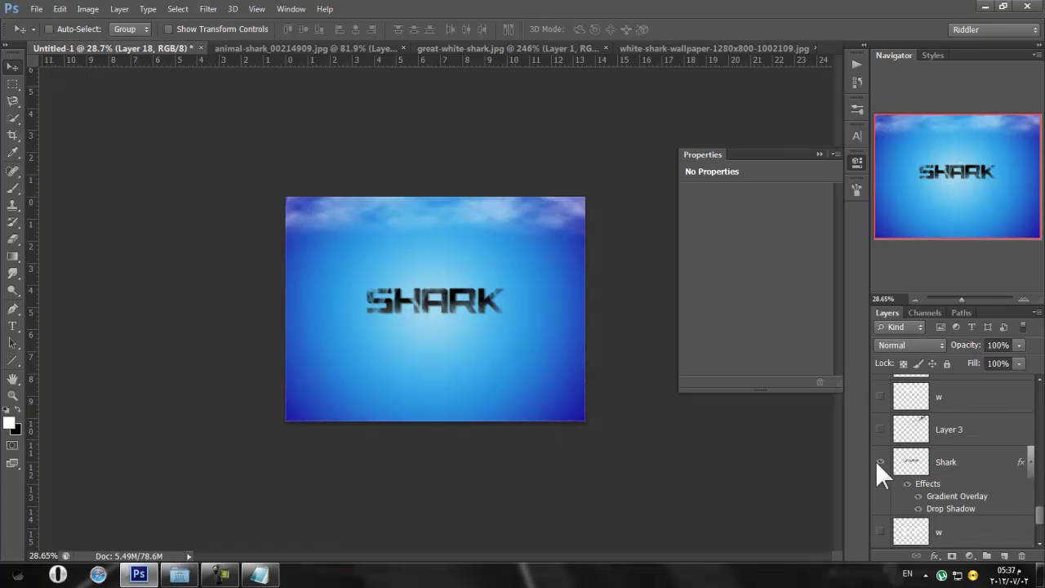
left_click(878, 430)
left_click(878, 429)
scroll(874, 421, "up", 2)
left_click(879, 492)
left_click(878, 492)
left_click(874, 459)
left_click(873, 450)
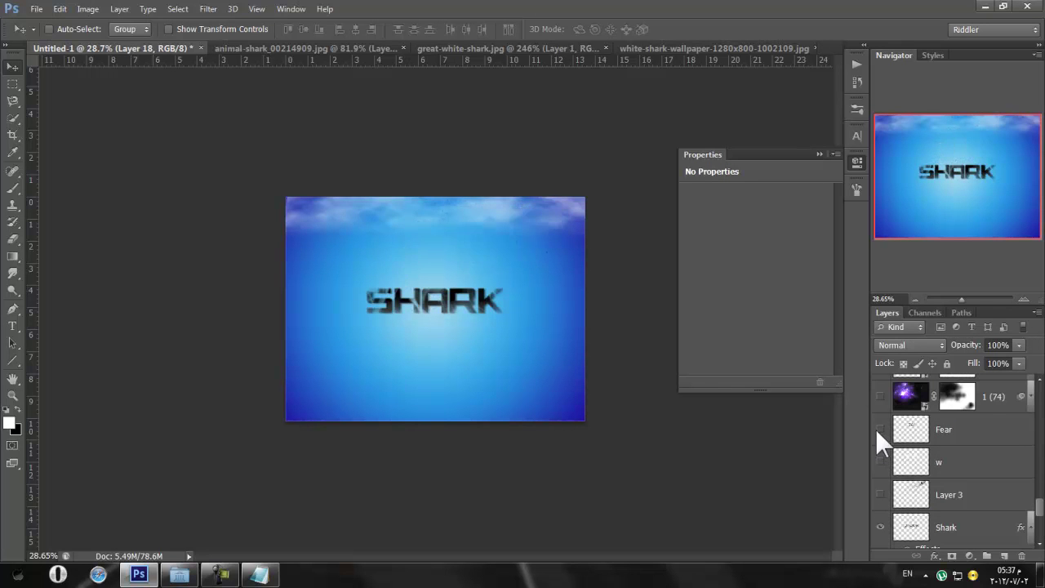
Turn on the Fear title, the 1 (74) texture layers above it and Shape 2
left_click(876, 429)
scroll(875, 432, "up", 2)
left_click(878, 460)
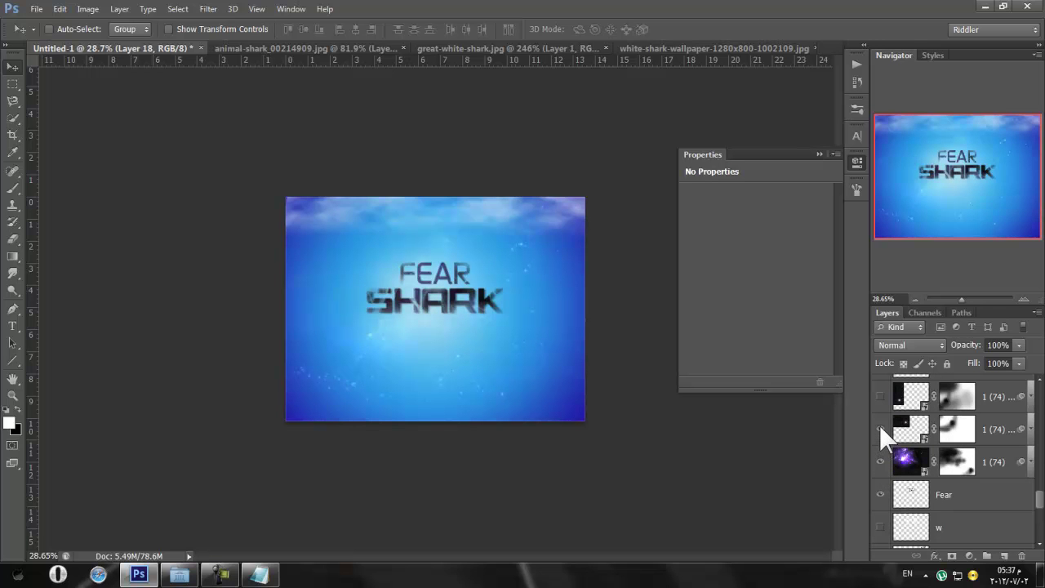
scroll(876, 399, "up", 3)
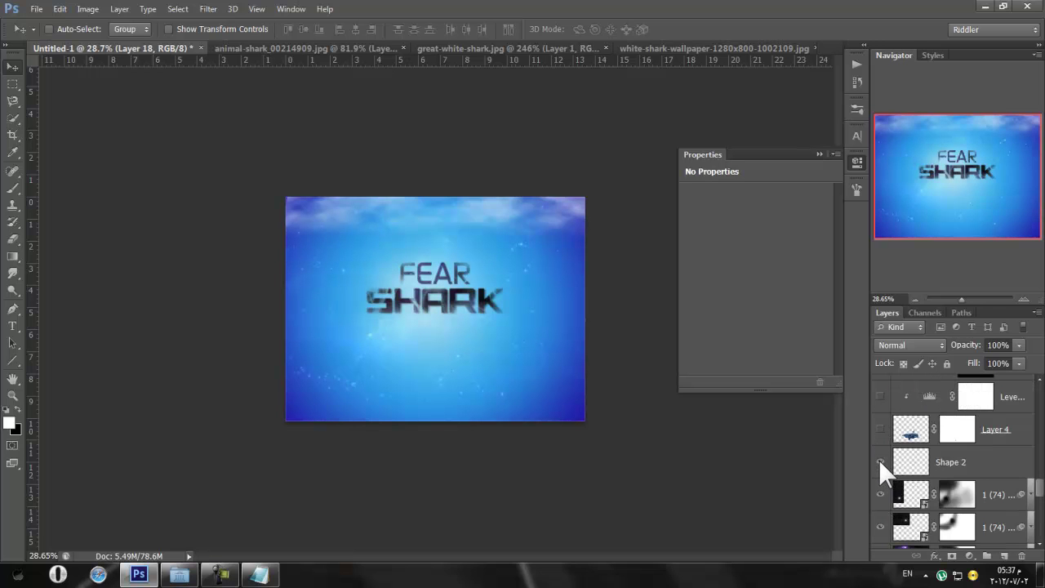
Turn on the shark layers Layer 4, Layer 5 and Layer 6 together with their clipped Levels and Curves adjustments
left_click(878, 431)
scroll(877, 444, "up", 2)
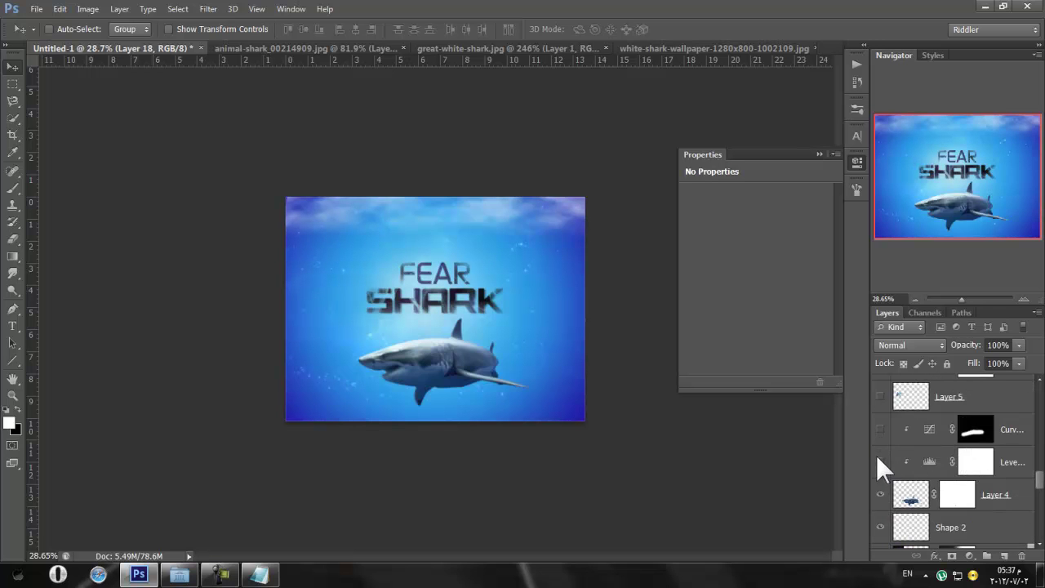
left_click(879, 429)
scroll(881, 448, "up", 2)
left_click(879, 429)
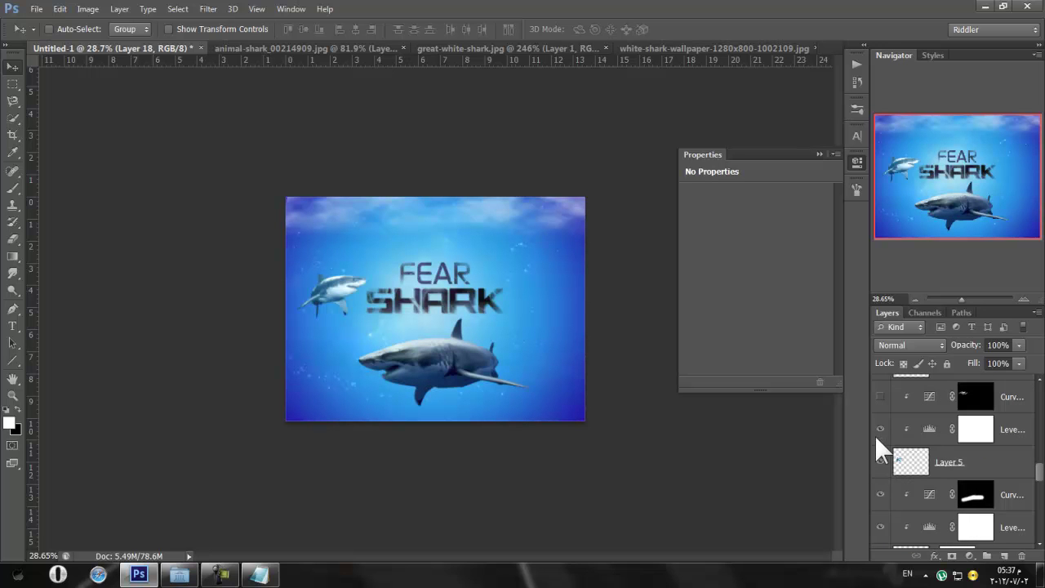
left_click(879, 409)
scroll(882, 449, "up", 3)
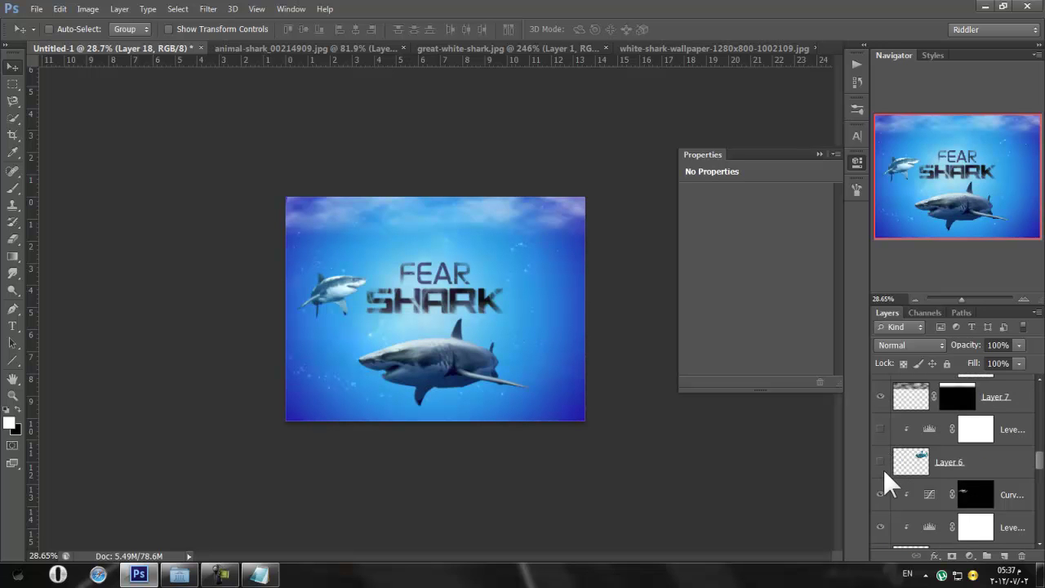
left_click(882, 462)
scroll(883, 460, "up", 1)
scroll(881, 460, "up", 2)
left_click(879, 525)
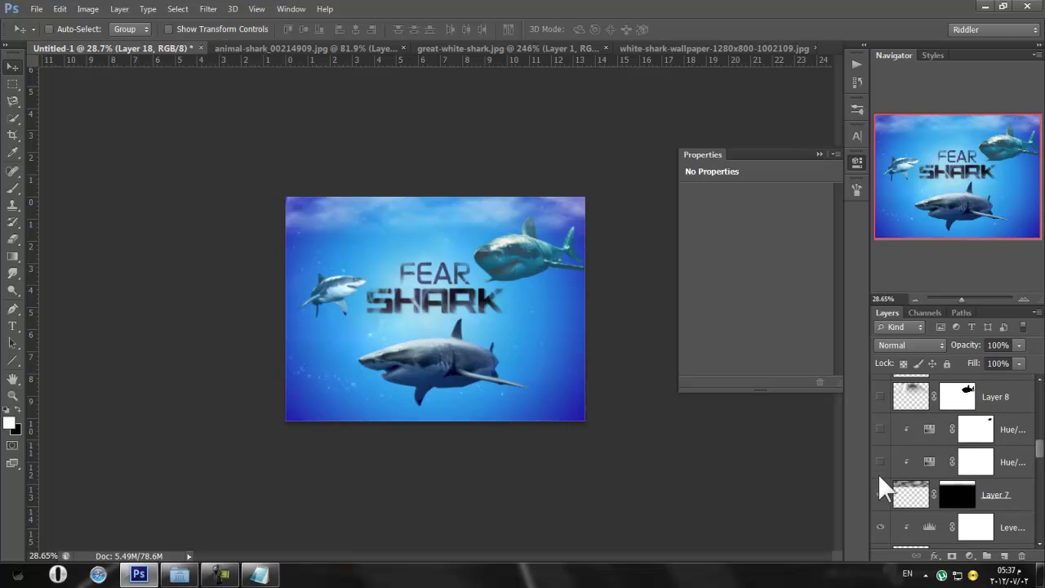
Turn on the remaining light-ray, bubble and adjustment layers from the clipped Hue/Saturation layers and Layer 8 up to Levels 4
left_click(879, 396)
scroll(877, 433, "up", 4)
left_click_drag(881, 496, 890, 404)
scroll(892, 441, "up", 2)
scroll(890, 466, "up", 2)
left_click_drag(878, 455, 881, 397)
scroll(886, 454, "up", 3)
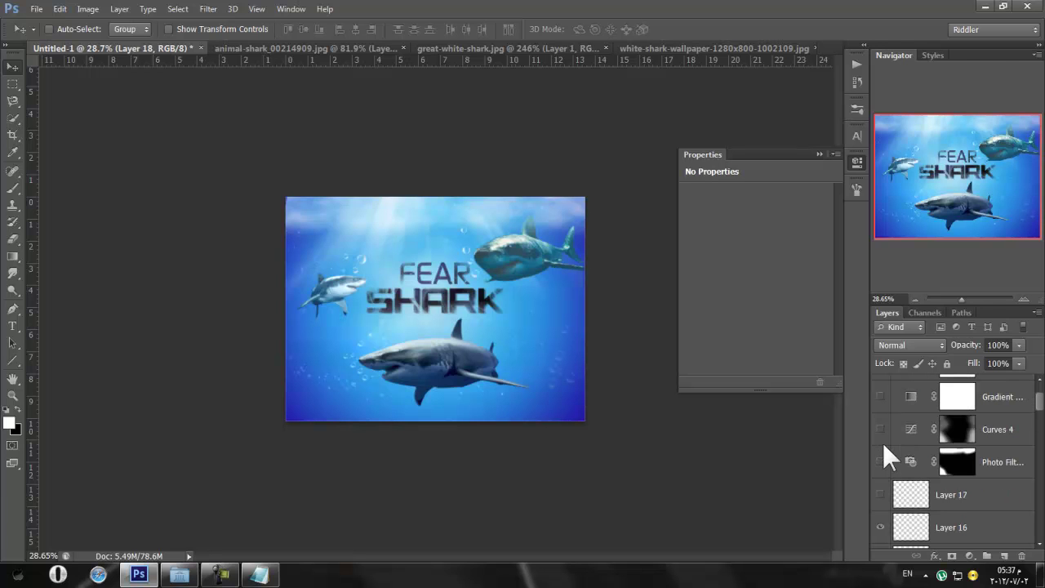
left_click(880, 494)
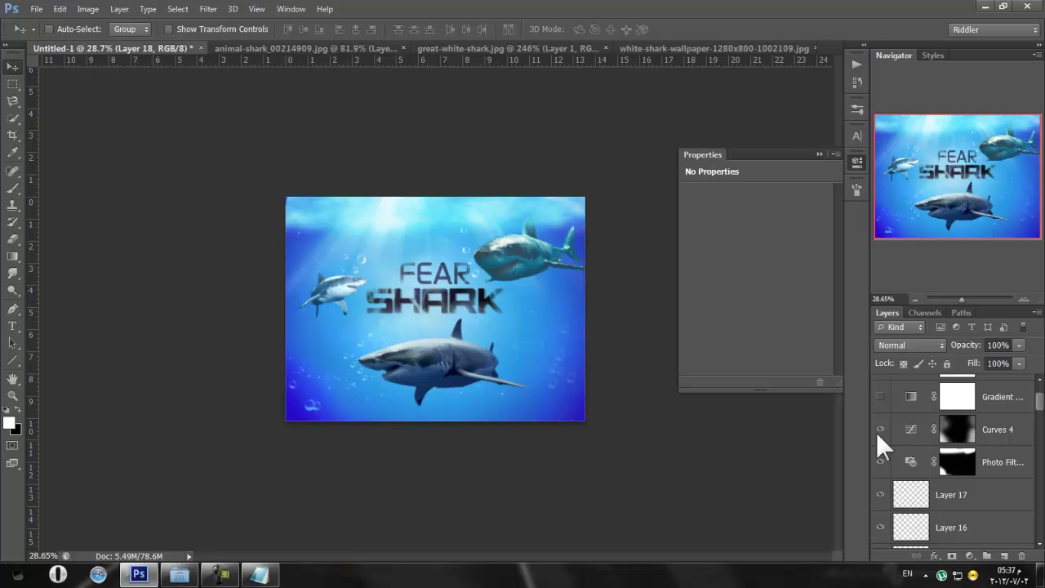
scroll(876, 432, "up", 2)
left_click_drag(886, 446, 882, 359)
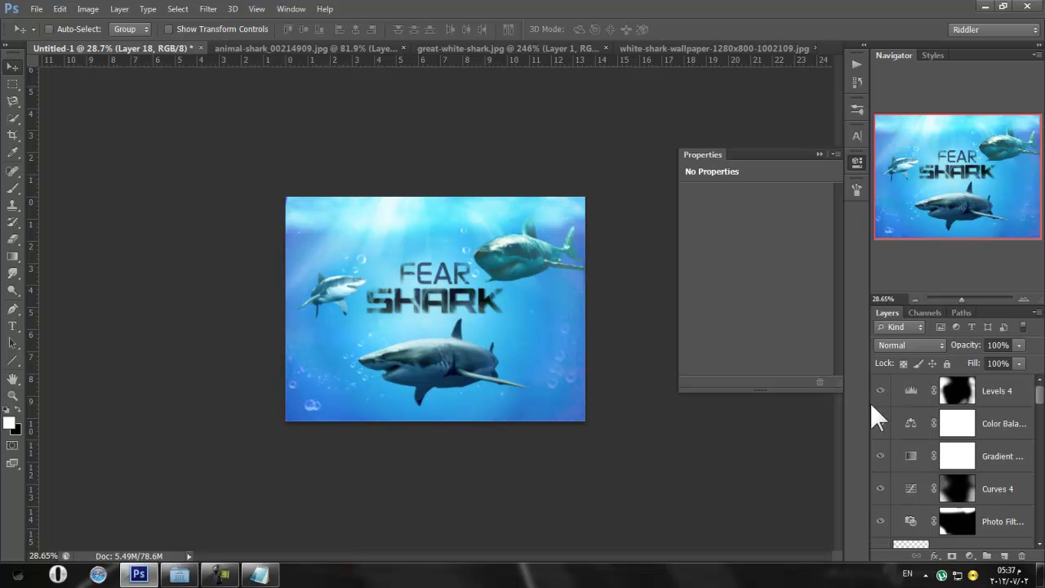
Delete the Levels 4, Color Balance, Gradient, Curves 4 and Photo Filter adjustment layers above Layer 17
key("Delete")
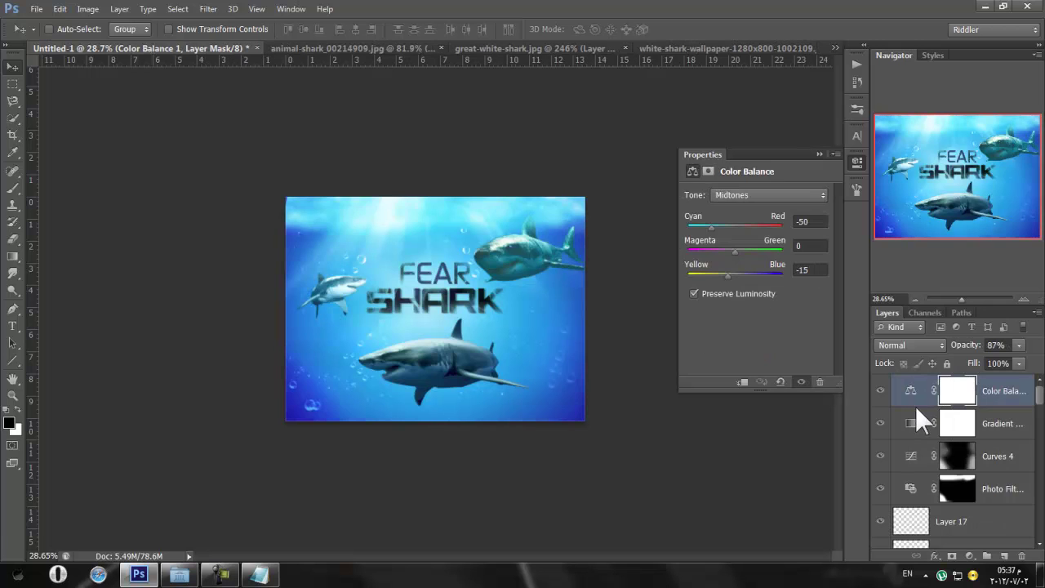
key("Delete")
key("Delete")
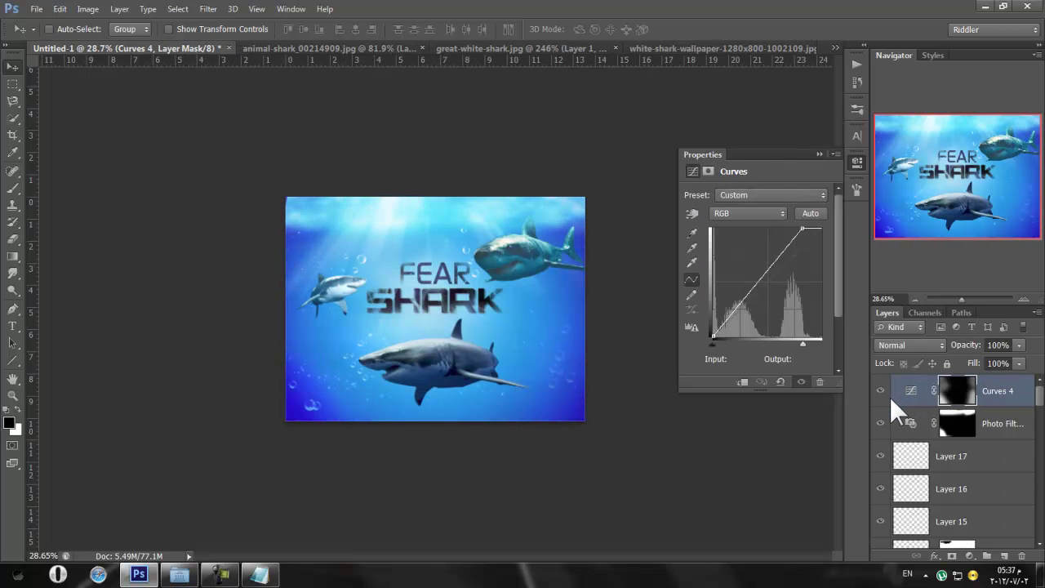
key("Delete")
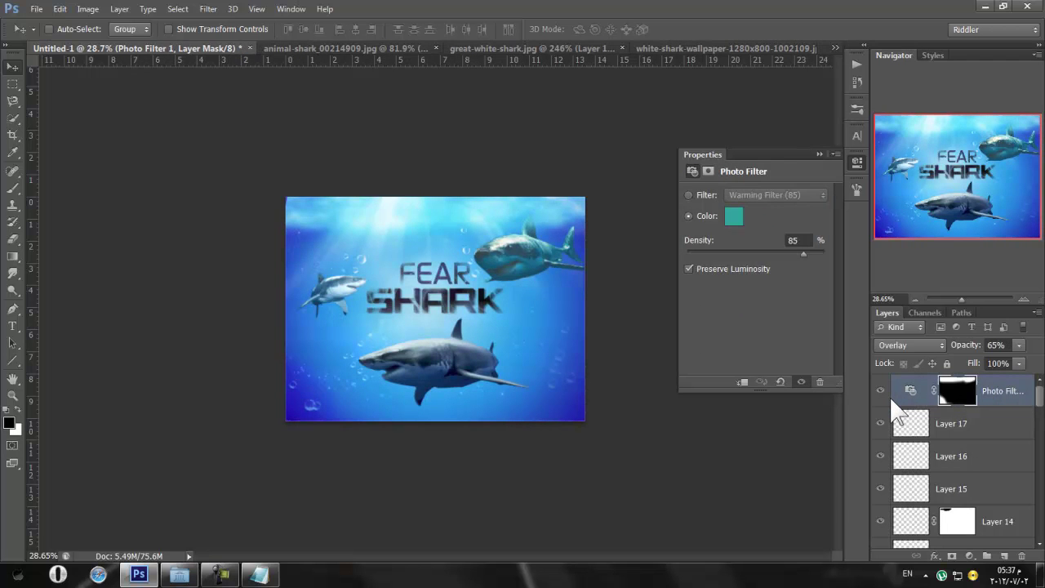
key("Delete")
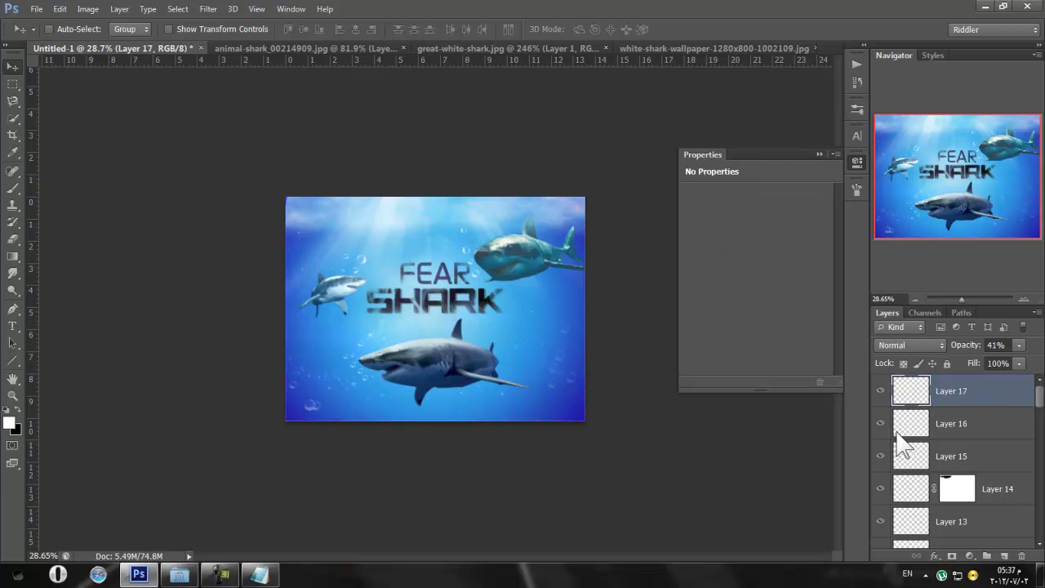
Add a Photo Filter adjustment layer above Layer 17 using the Underwater filter
left_click(966, 300)
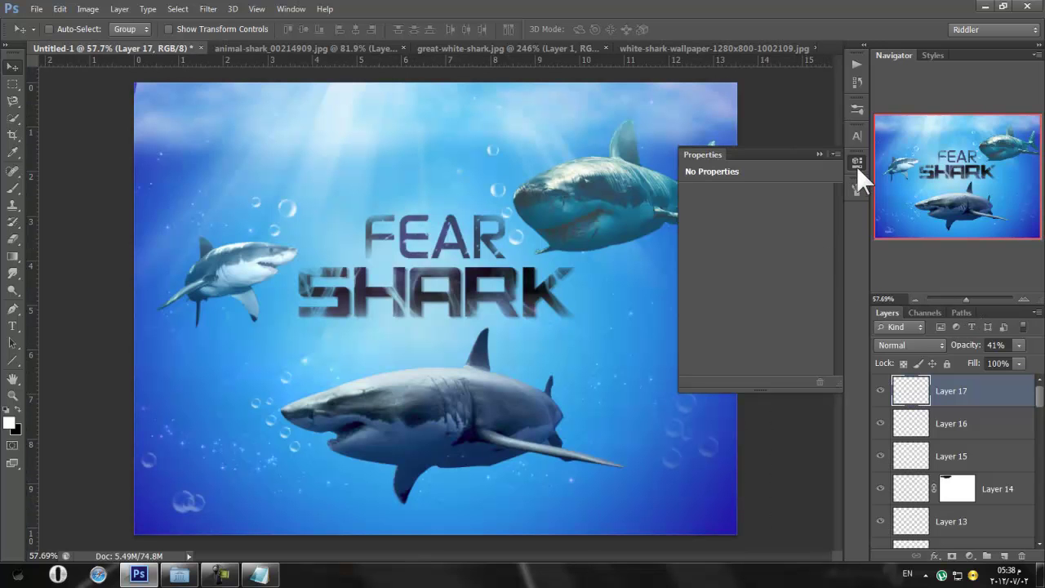
left_click(856, 164)
left_click(970, 556)
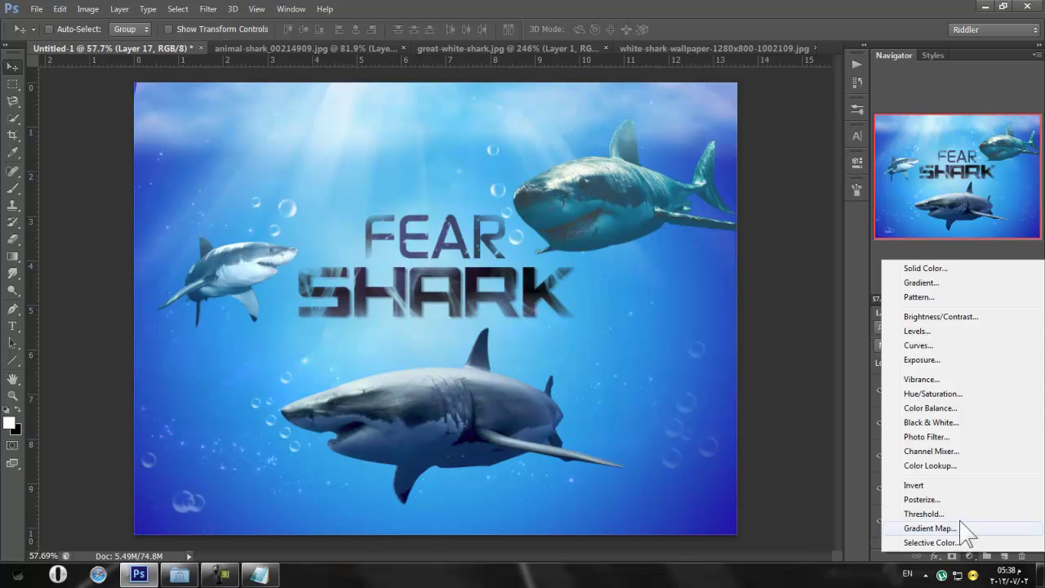
left_click(945, 440)
left_click(768, 195)
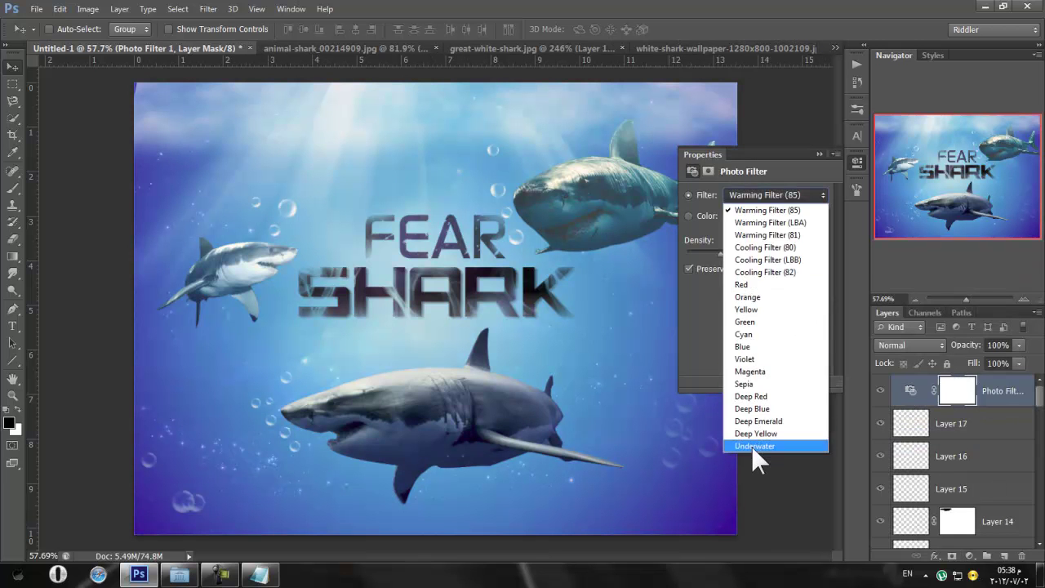
left_click(751, 445)
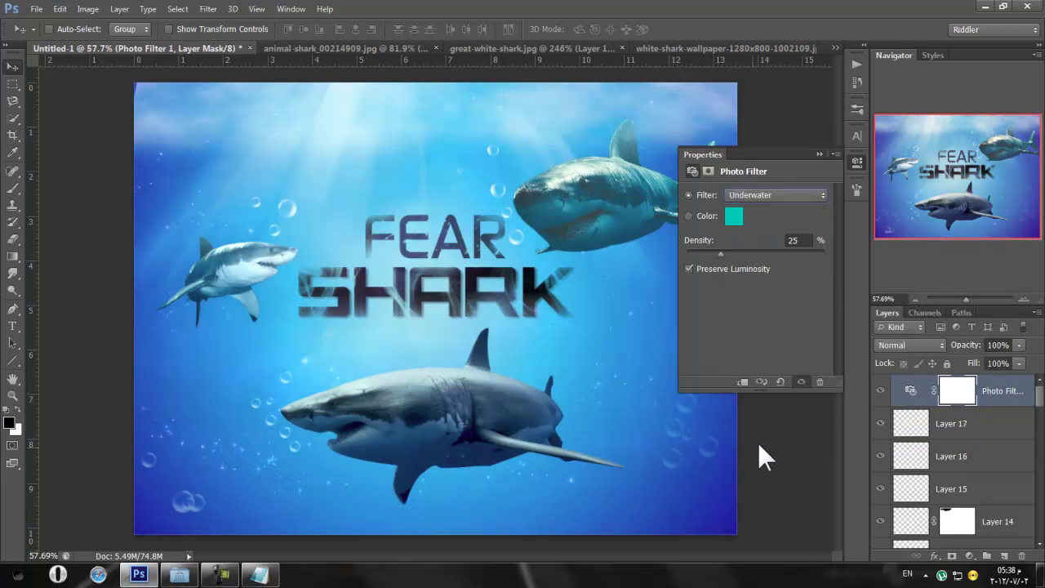
Try the blend modes from Darken through Divide on the Photo Filter layer, and set it back to Normal
left_click(891, 343)
left_click(894, 344)
left_click(894, 344)
key("Escape")
left_click(924, 346)
left_click(902, 57)
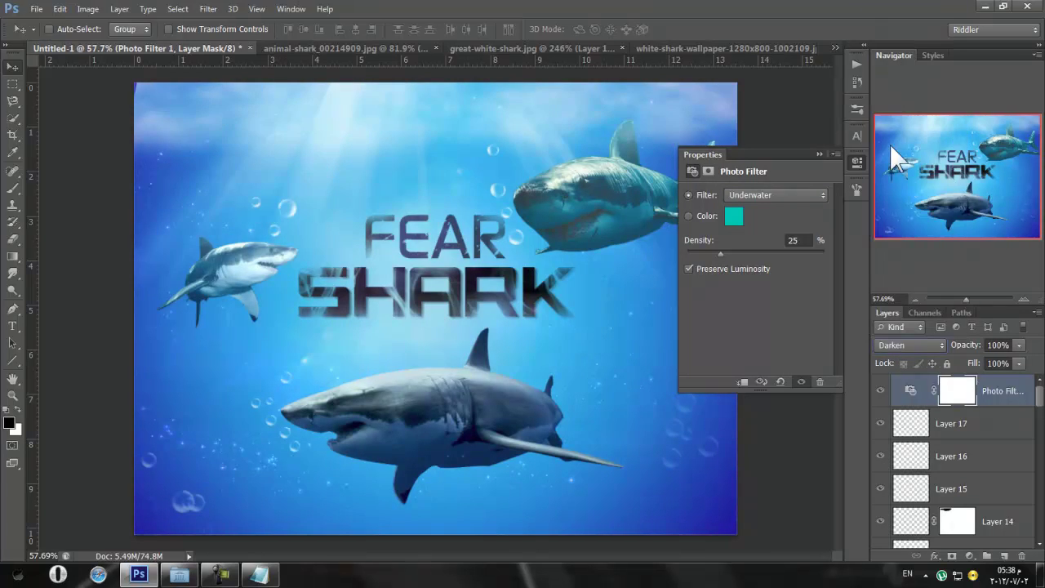
key("Down")
key("Down")
key("Down")
key("Down")
key("Down")
key("Down")
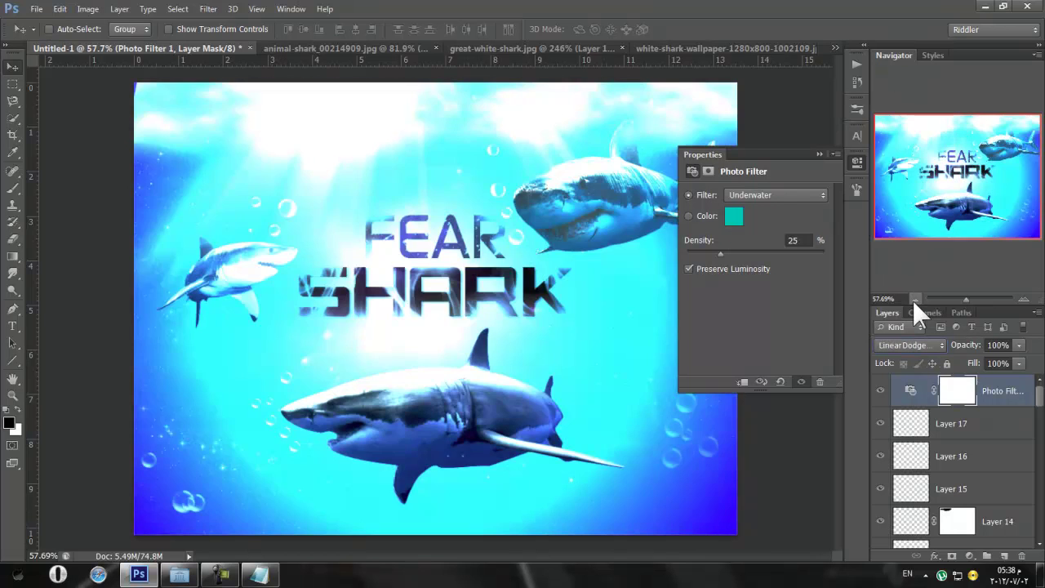
key("Down")
key("Down")
key("Down")
key("Down")
key("Down")
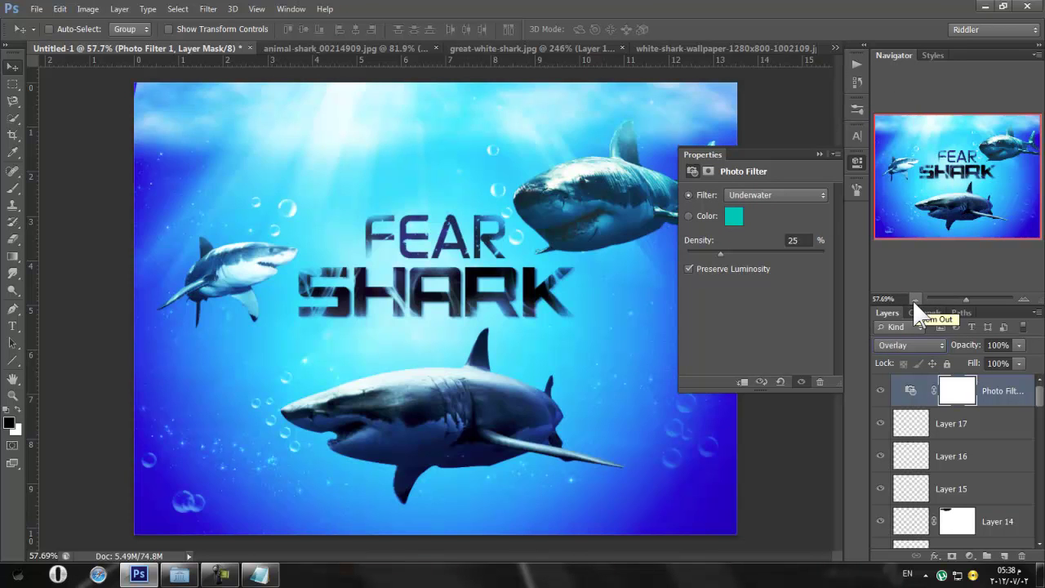
key("Down")
key("Down")
key("Down")
key("Down")
key("Down")
key("Down")
key("Down")
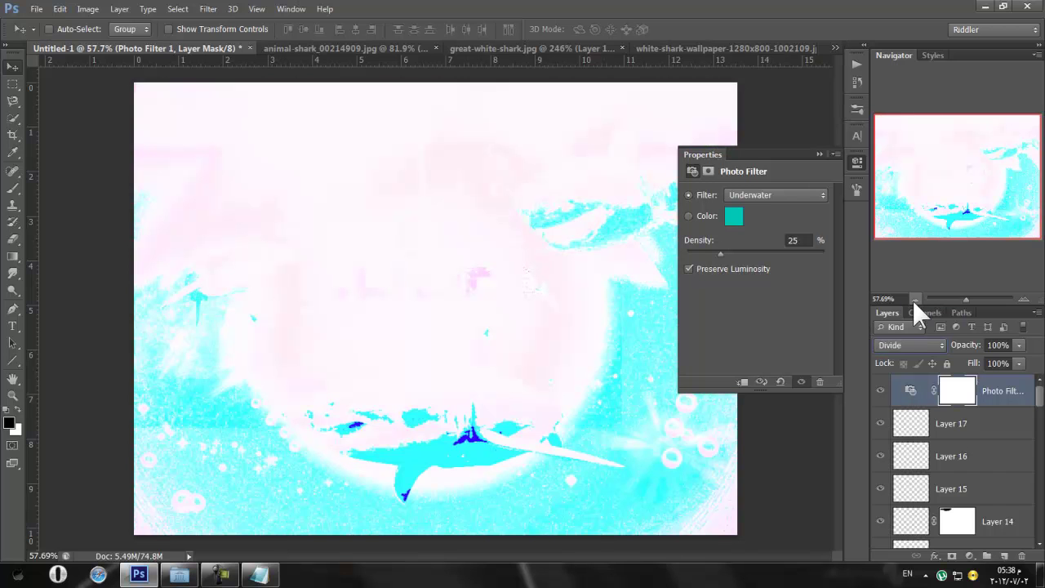
left_click(909, 342)
left_click(919, 133)
left_click(911, 342)
left_click(928, 19)
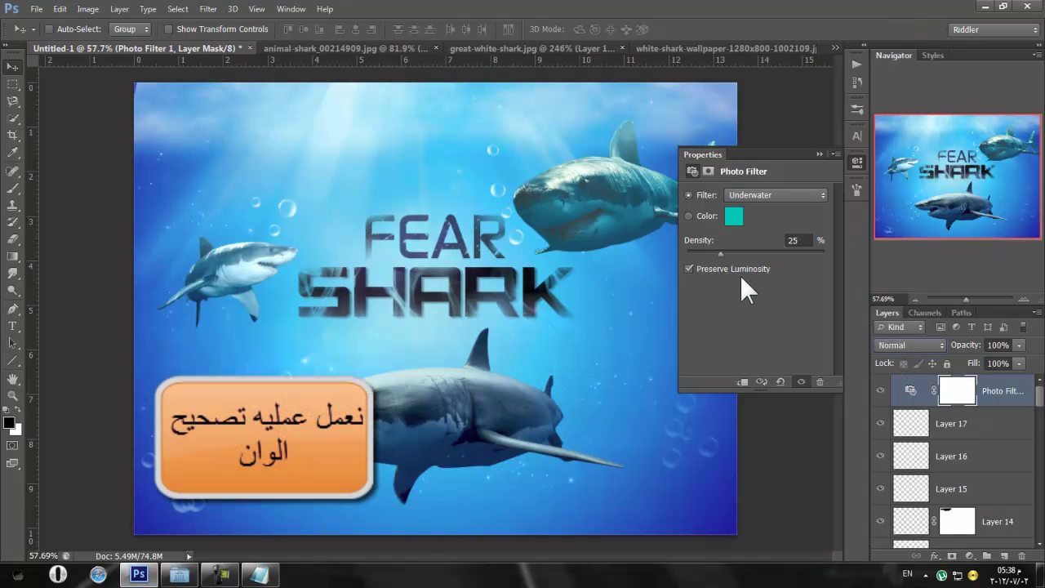
Set the Underwater photo filter's density to 97% and collapse its properties
left_click_drag(723, 251, 748, 253)
left_click_drag(796, 251, 818, 251)
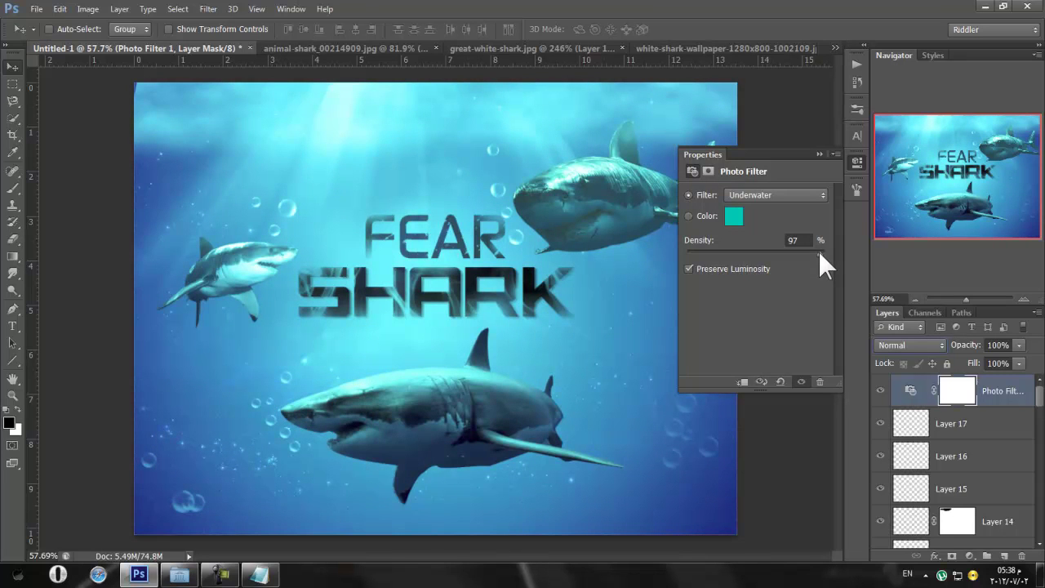
left_click(856, 161)
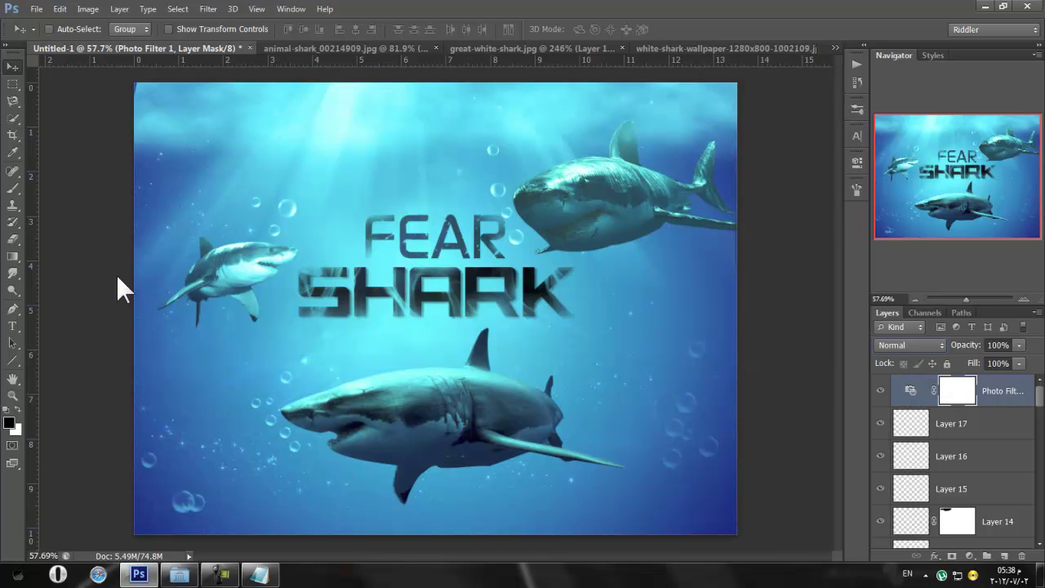
Switch to the Brush at size 500 and invert the Photo Filter layer's mask to black
left_click(14, 187)
left_click(19, 413)
key("bracketright")
key("bracketright")
key("bracketright")
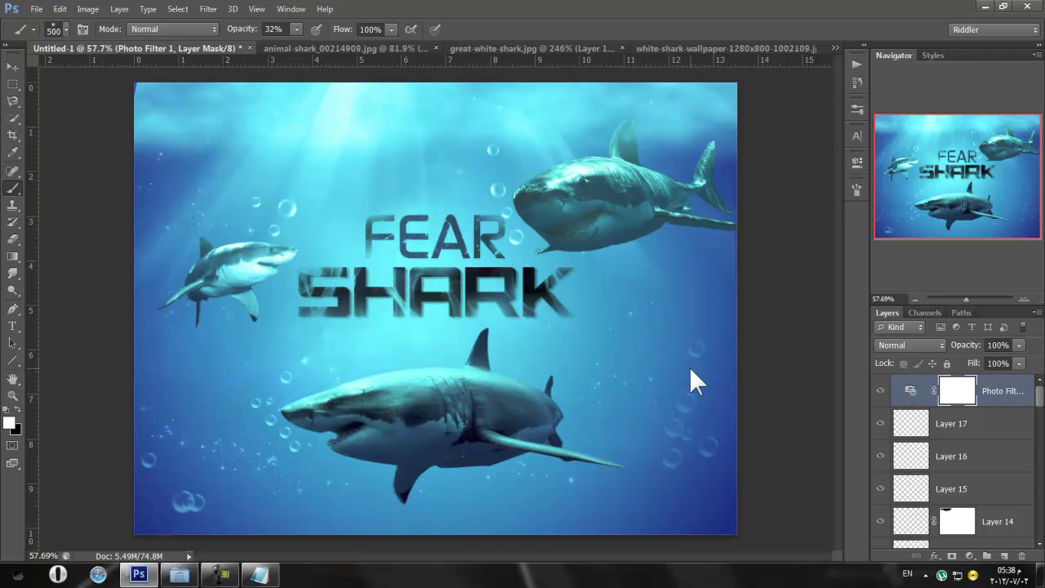
key("ctrl+i")
key("x")
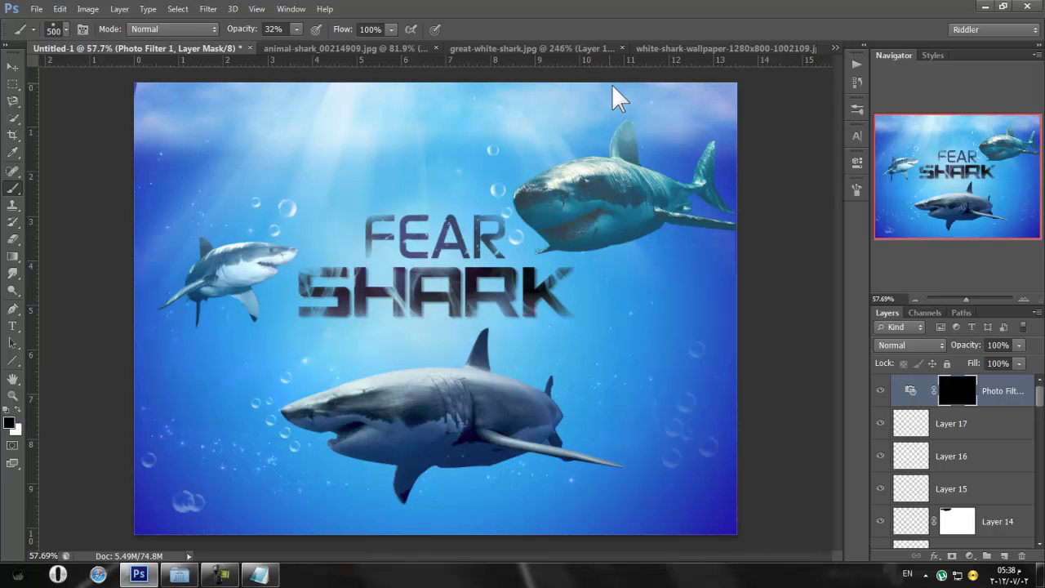
Paint white on the mask with a 400 px brush to reveal the photo filter across the water surface at the poster's upper edge
left_click(18, 418)
key("bracketleft")
left_click(690, 127)
left_click(145, 109)
left_click(690, 129)
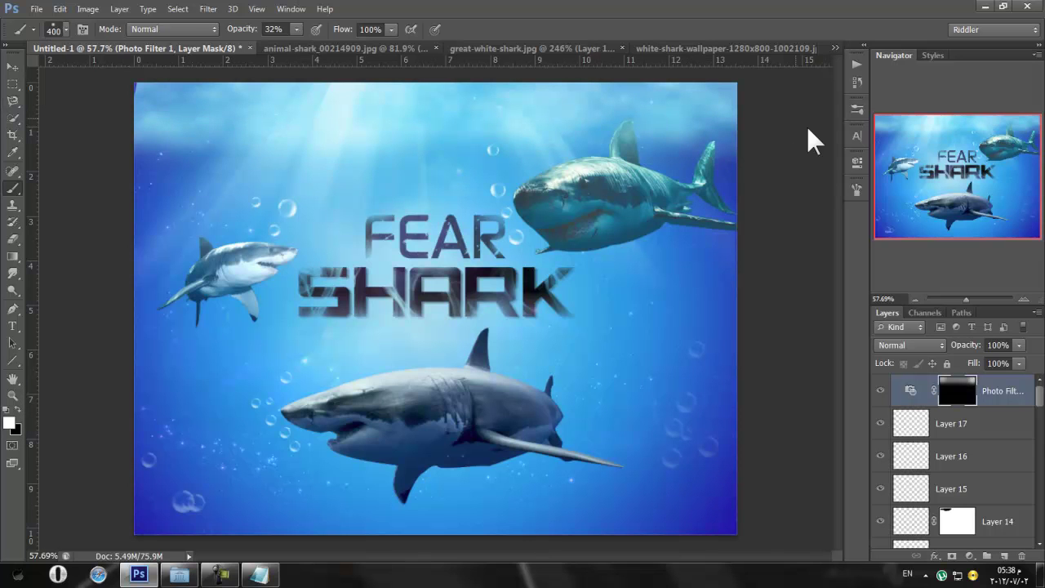
Paint the photo filter onto the sharks and the title with smaller white brushes, ending at size 200, and compare the filter on and off
key("bracketleft")
left_click_drag(444, 405, 466, 374)
key("bracketleft")
key("bracketleft")
key("bracketleft")
key("bracketleft")
key("bracketleft")
key("bracketleft")
key("bracketleft")
key("bracketleft")
key("bracketleft")
key("bracketleft")
key("bracketright")
key("bracketright")
key("bracketright")
key("bracketright")
key("bracketright")
key("bracketright")
key("bracketright")
key("bracketright")
mouse_move(412, 294)
left_mouse_down()
mouse_move(527, 296)
mouse_move(468, 306)
mouse_move(341, 294)
left_mouse_up()
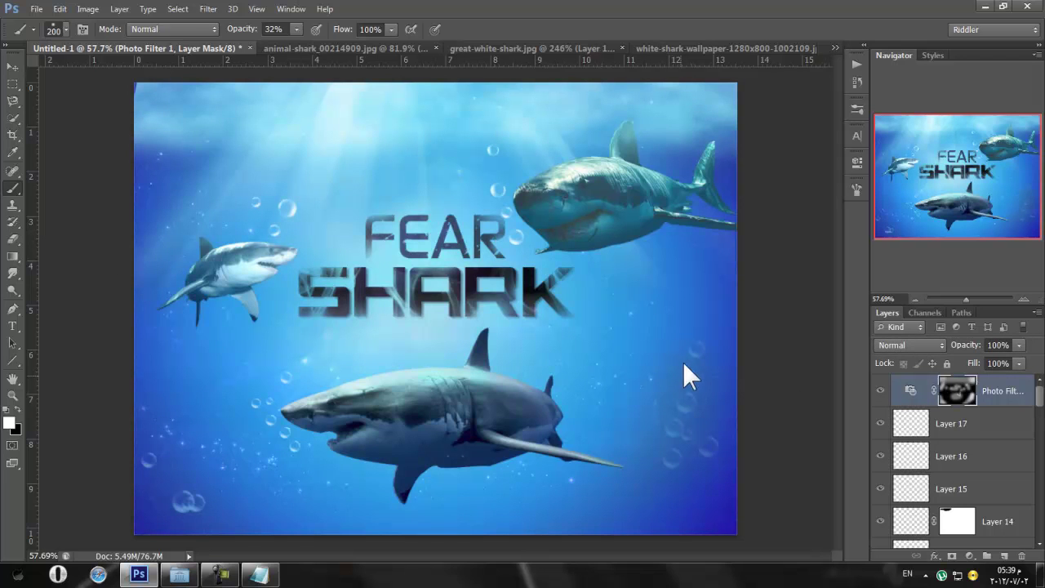
left_click(880, 390)
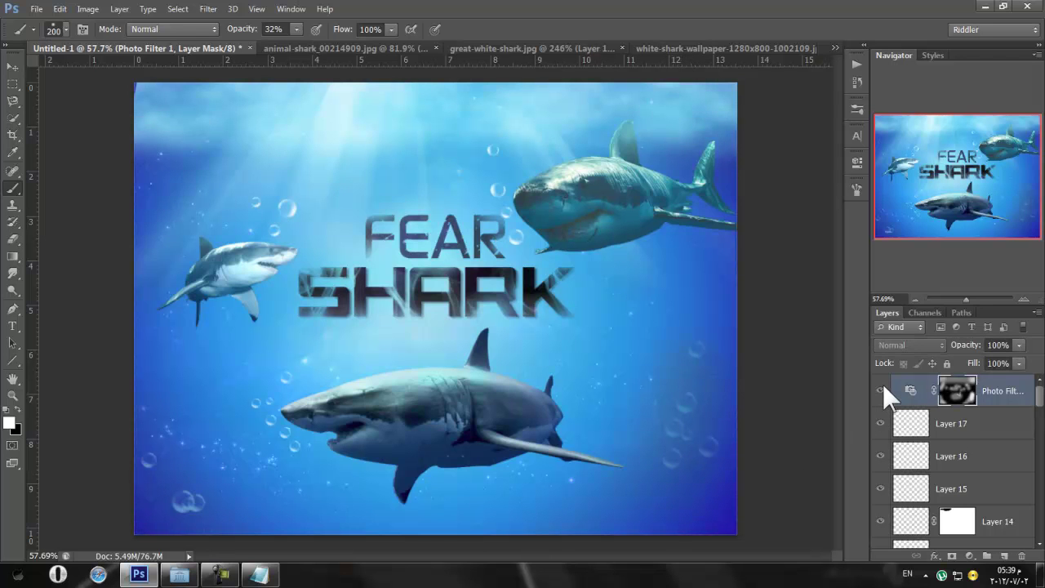
left_click_drag(966, 298, 963, 297)
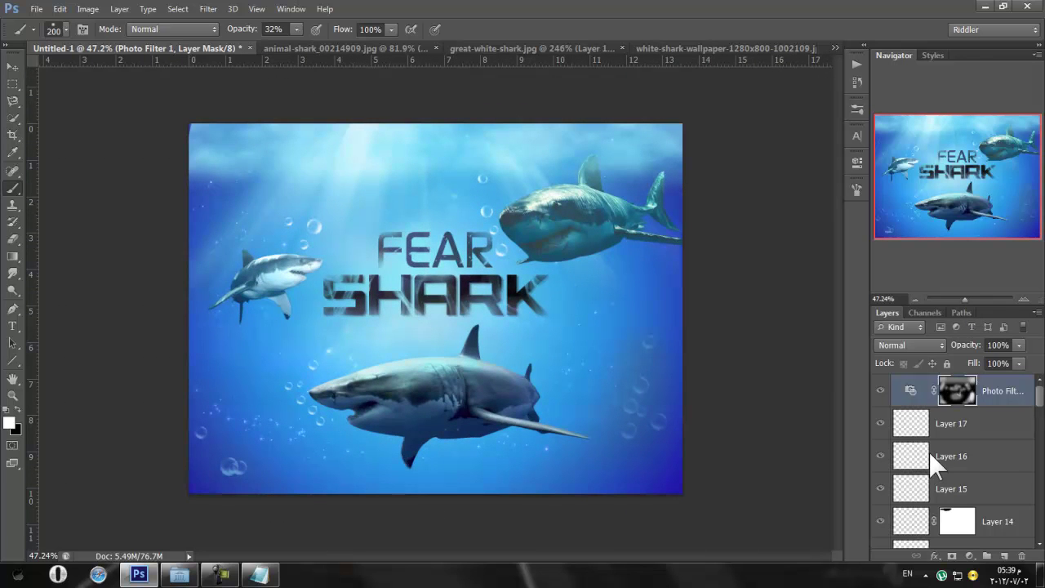
Try a reversed Gradient Map adjustment above the Photo Filter layer in Luminosity mode at 3% opacity
left_click(969, 555)
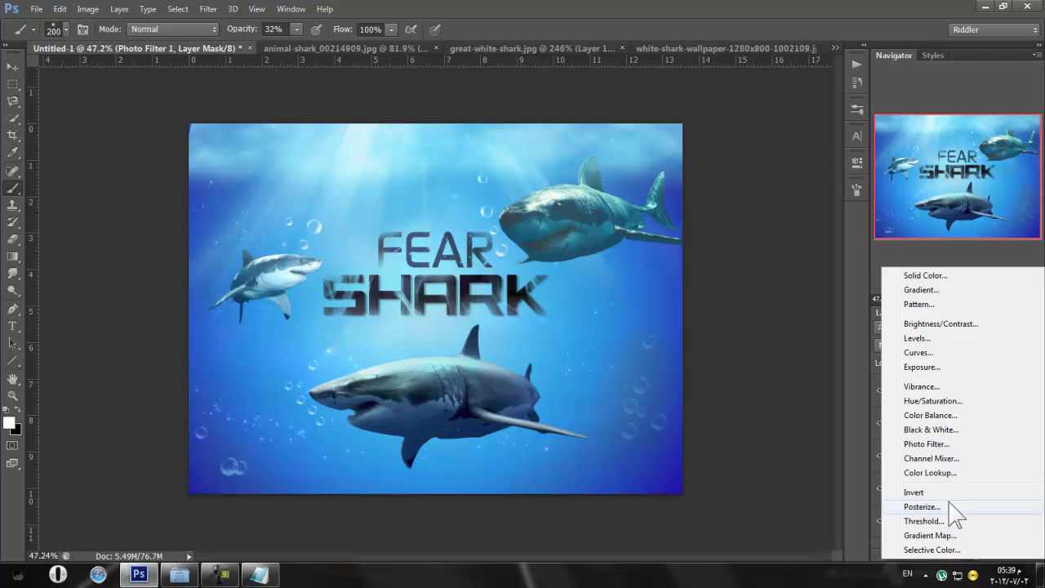
key("Escape")
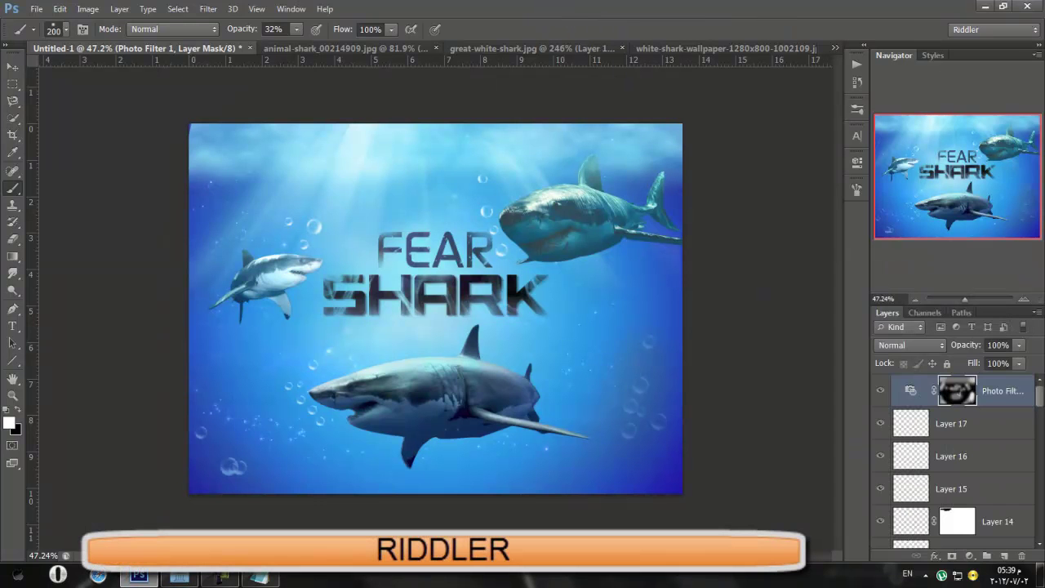
left_click(969, 556)
left_click(955, 532)
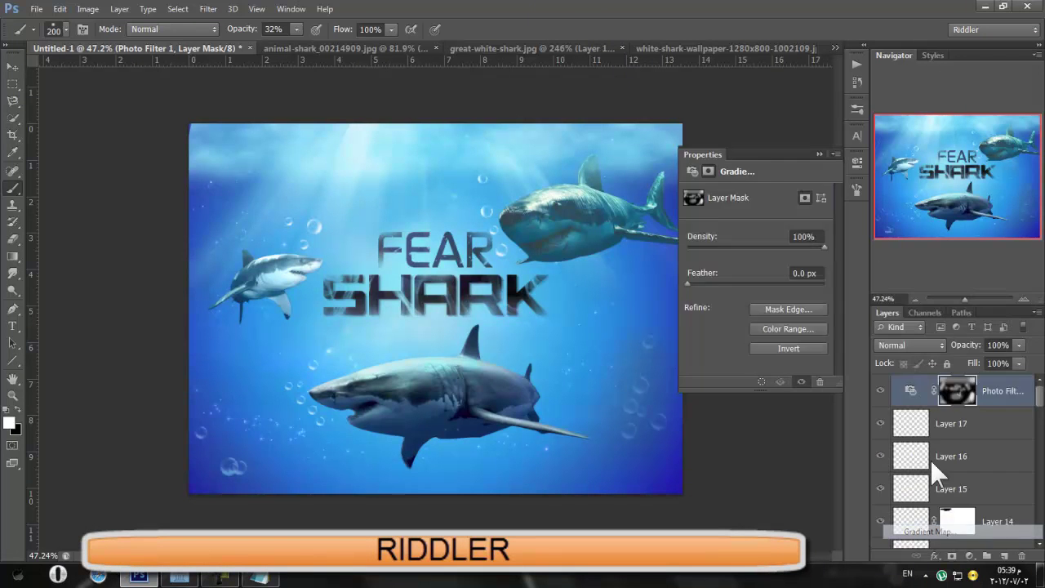
left_click(715, 227)
left_click(902, 346)
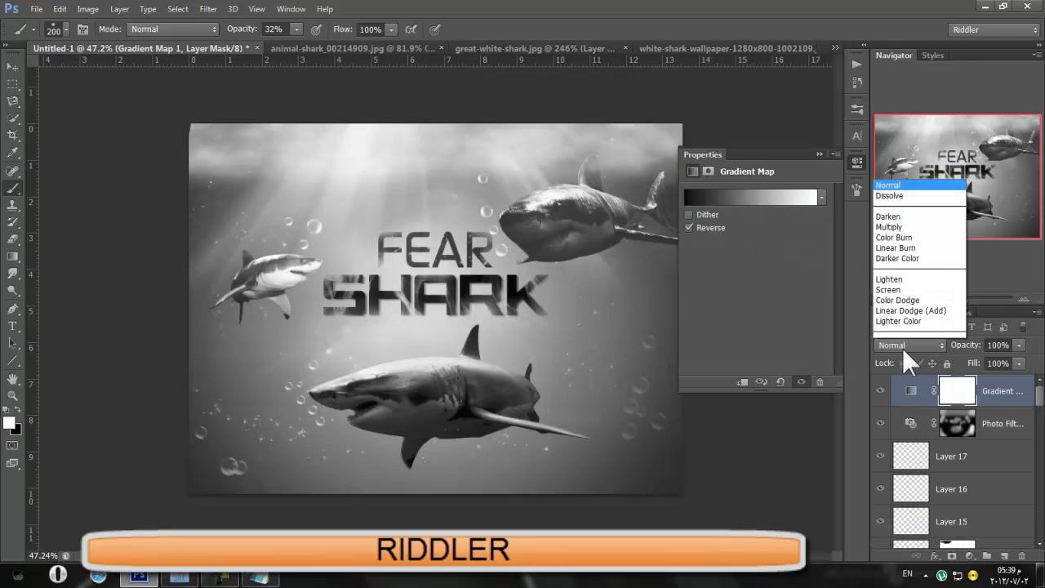
left_click(908, 334)
left_click_drag(977, 344, 971, 423)
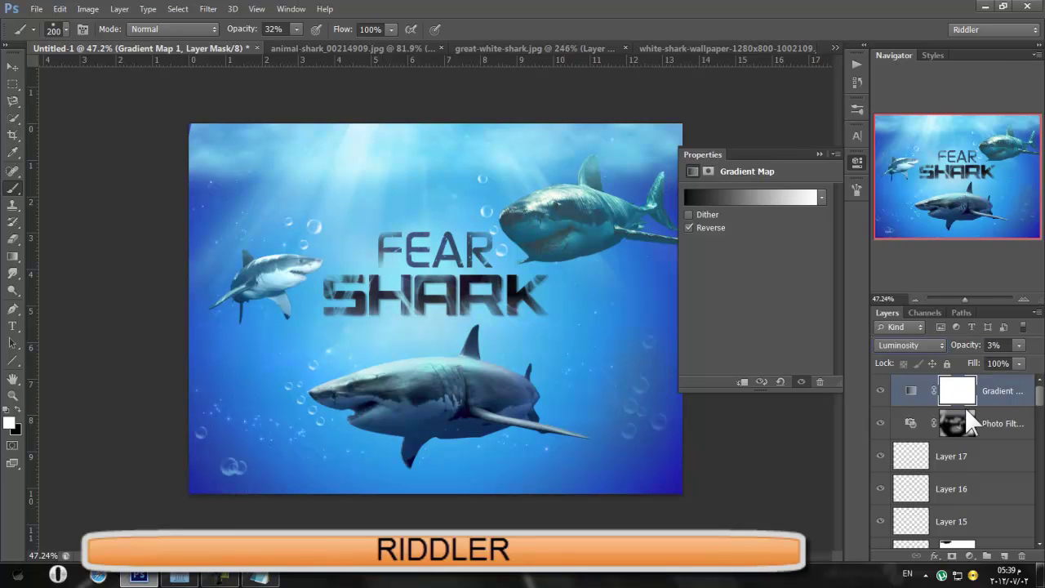
left_click(966, 416)
Add a Vibrance adjustment above the Photo Filter layer with vibrance +12 and saturation +14
left_click(969, 556)
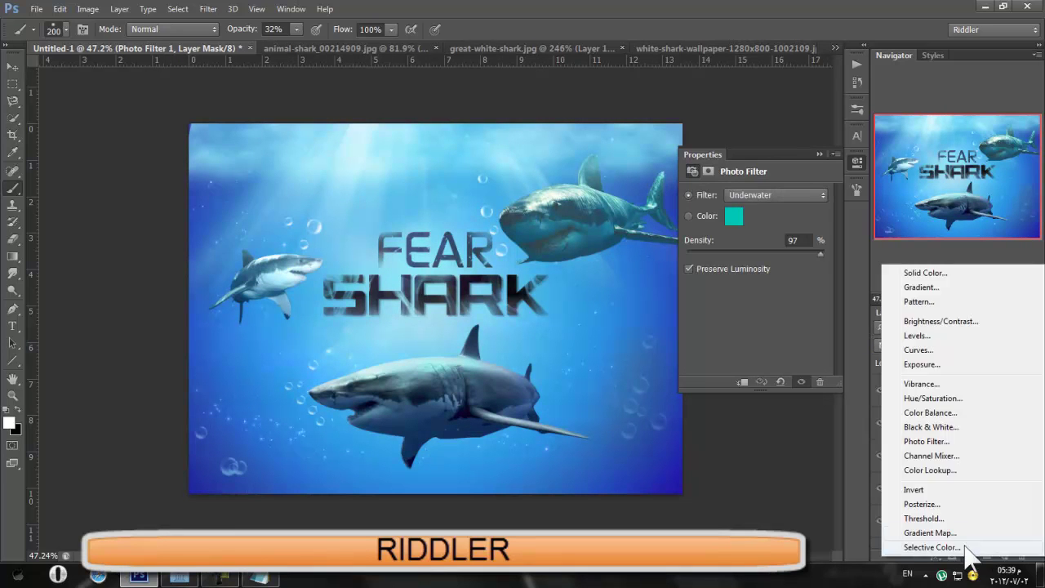
left_click(937, 385)
left_click_drag(753, 206, 764, 233)
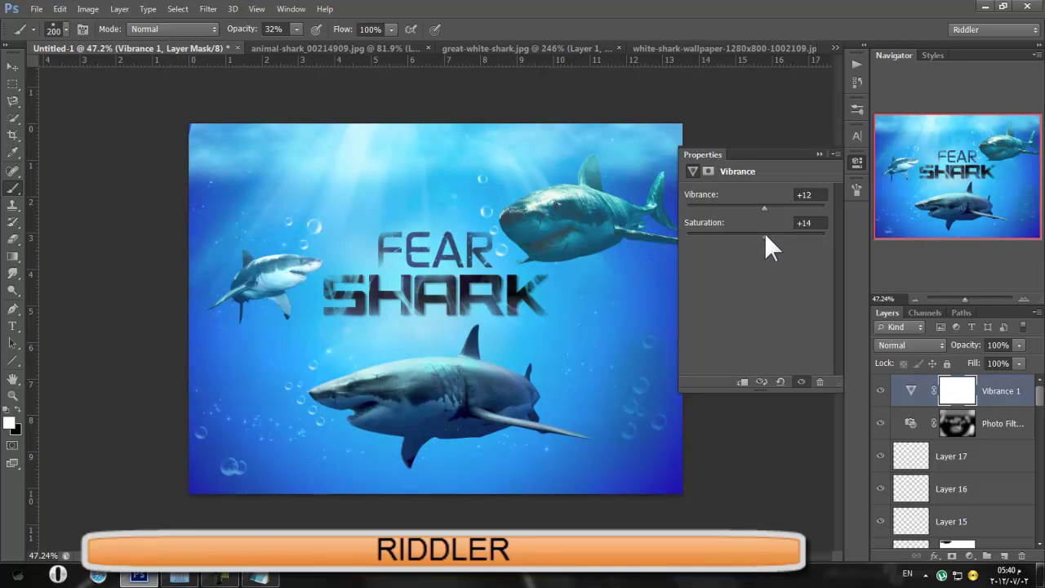
Add a Curves adjustment, pull its white point slightly inward and raise the black point's output to 32
left_click(969, 556)
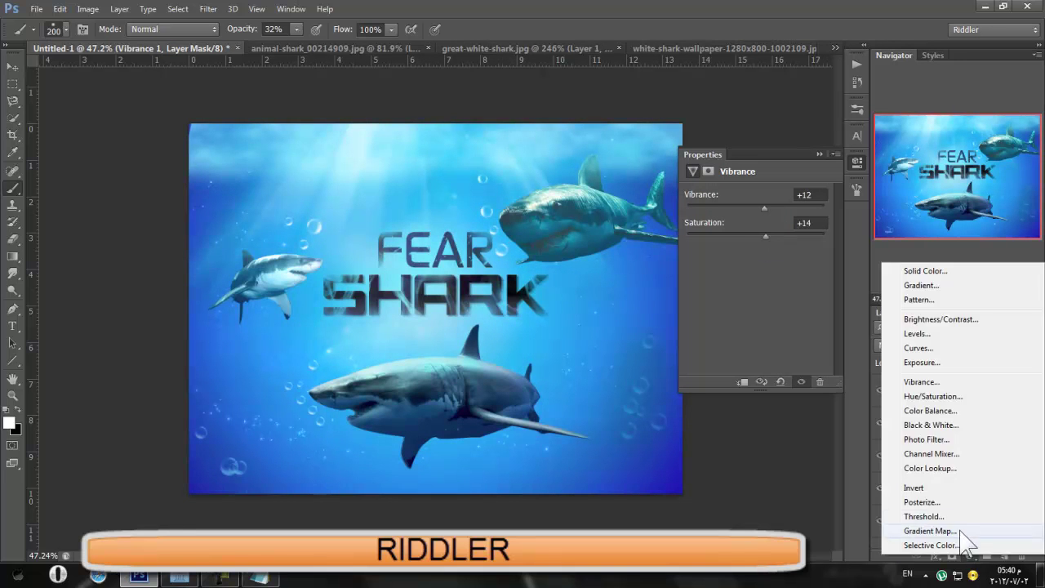
left_click(914, 348)
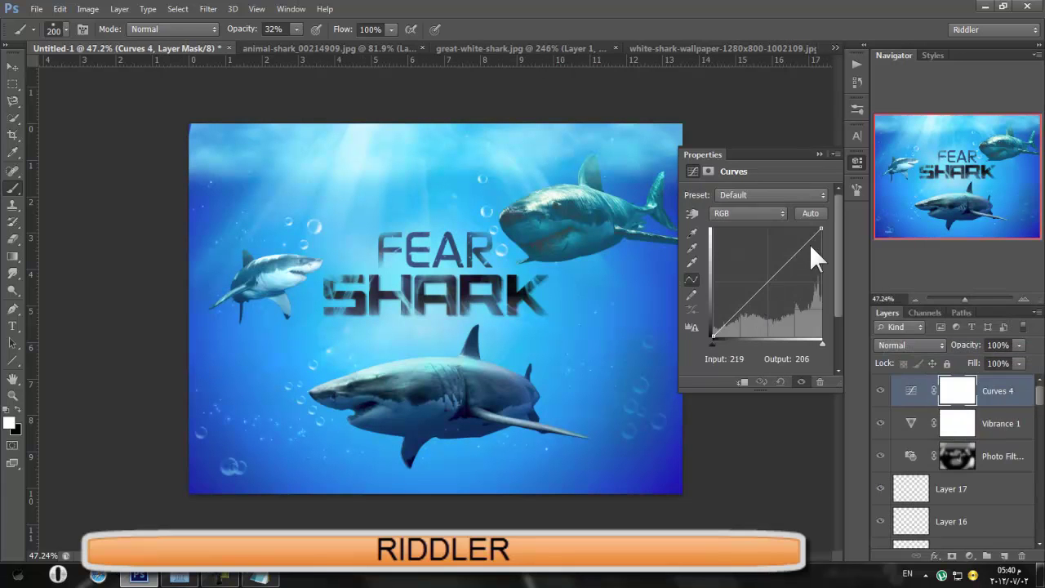
left_click_drag(821, 228, 817, 223)
left_click_drag(713, 336, 685, 320)
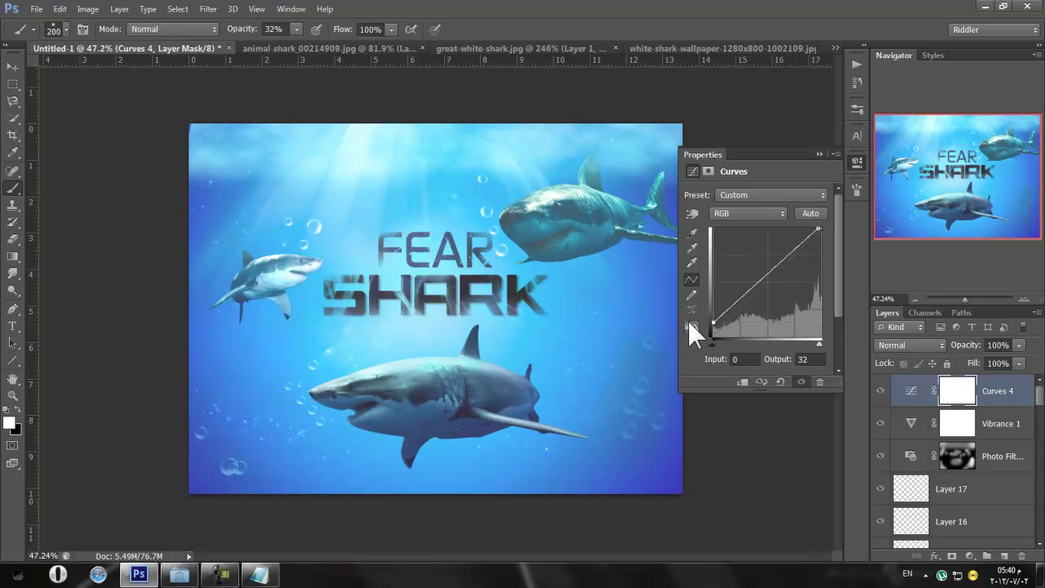
Invert the new Curves layer's mask to black and enlarge the brush to 700
key("ctrl+i")
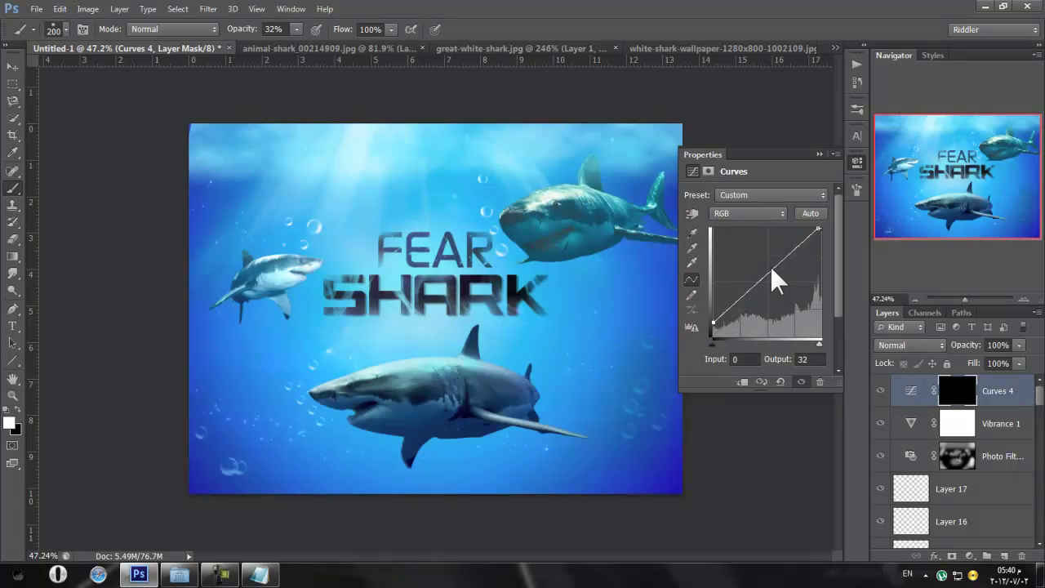
key("bracketright")
key("bracketright")
key("bracketright")
key("bracketright")
key("bracketright")
key("bracketright")
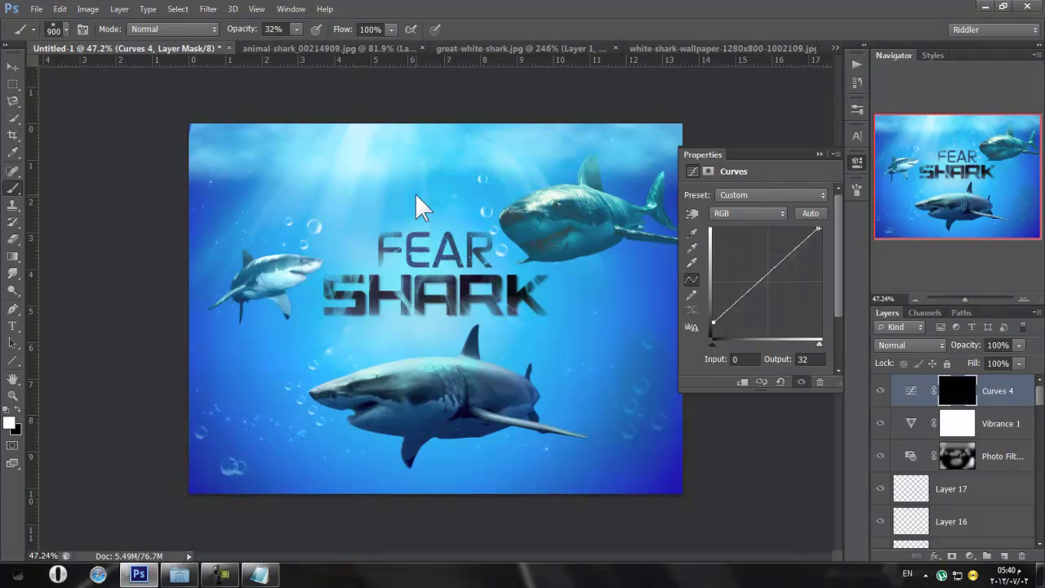
key("bracketleft")
Paint white on the Curves mask along the poster's lower corners and side edges, and compare the adjustment on and off
left_click_drag(233, 523, 205, 537)
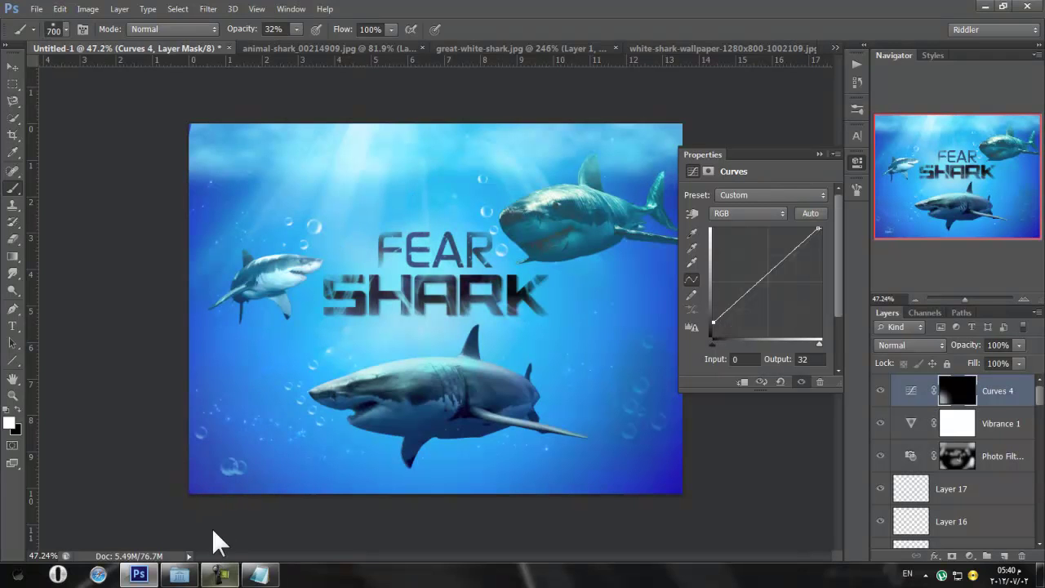
left_click_drag(604, 526, 653, 539)
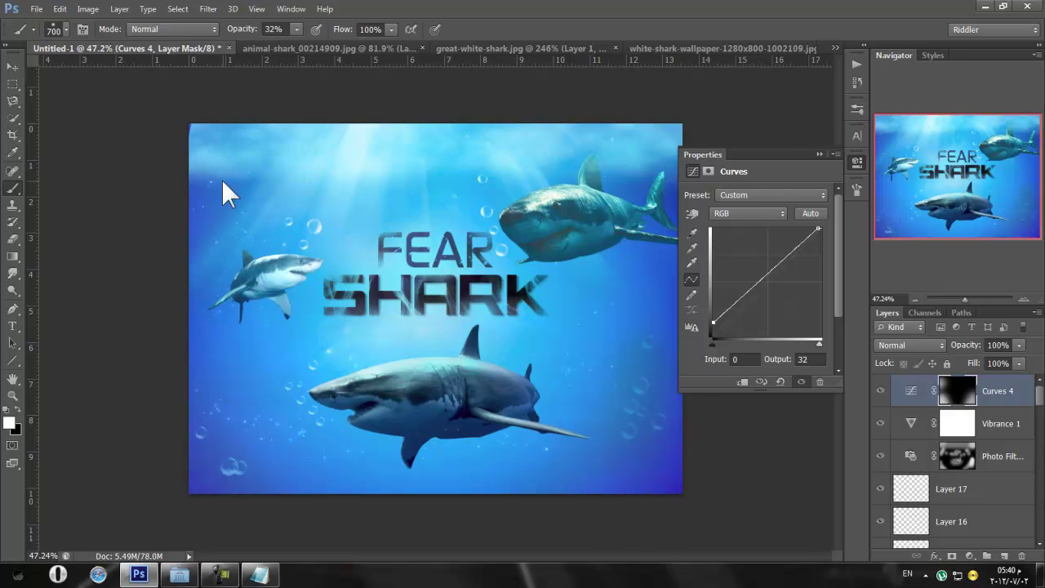
left_click(857, 161)
mouse_move(701, 204)
left_mouse_down()
mouse_move(672, 187)
mouse_move(636, 186)
mouse_move(634, 198)
mouse_move(696, 470)
mouse_move(689, 411)
mouse_move(767, 466)
mouse_move(319, 530)
mouse_move(203, 528)
mouse_move(535, 511)
mouse_move(652, 552)
left_mouse_up()
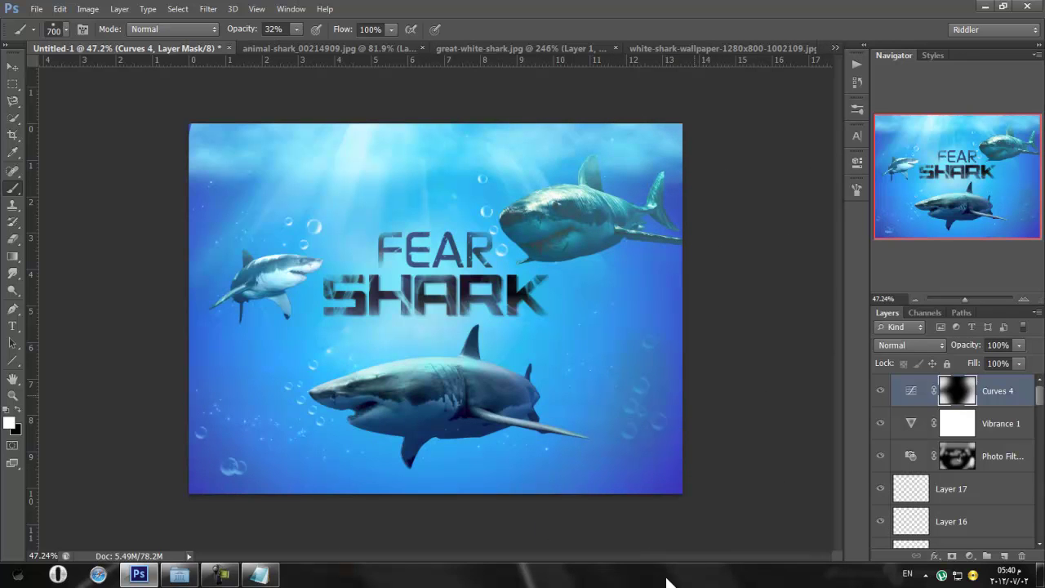
left_click(877, 389)
left_click(877, 389)
Reduce the brush size to 125
key("bracketleft")
key("bracketleft")
key("bracketleft")
key("bracketleft")
key("bracketleft")
key("bracketleft")
key("bracketleft")
key("bracketleft")
key("bracketleft")
Try the Overlay, Screen, Soft Light and Linear Dodge (Add) blend modes on the new Curves layer, ending on Normal
left_click(895, 349)
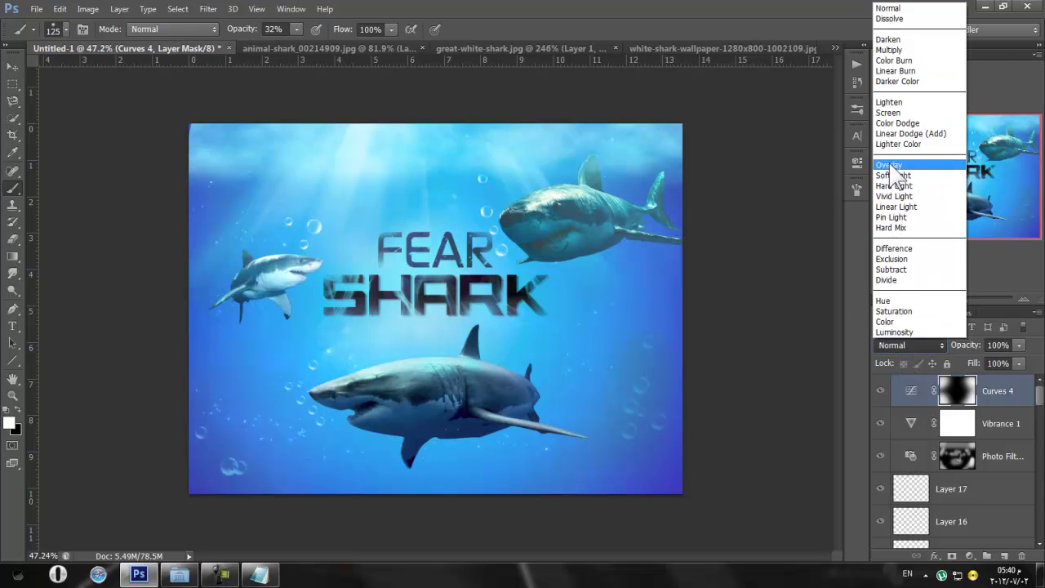
left_click(898, 168)
left_click(902, 342)
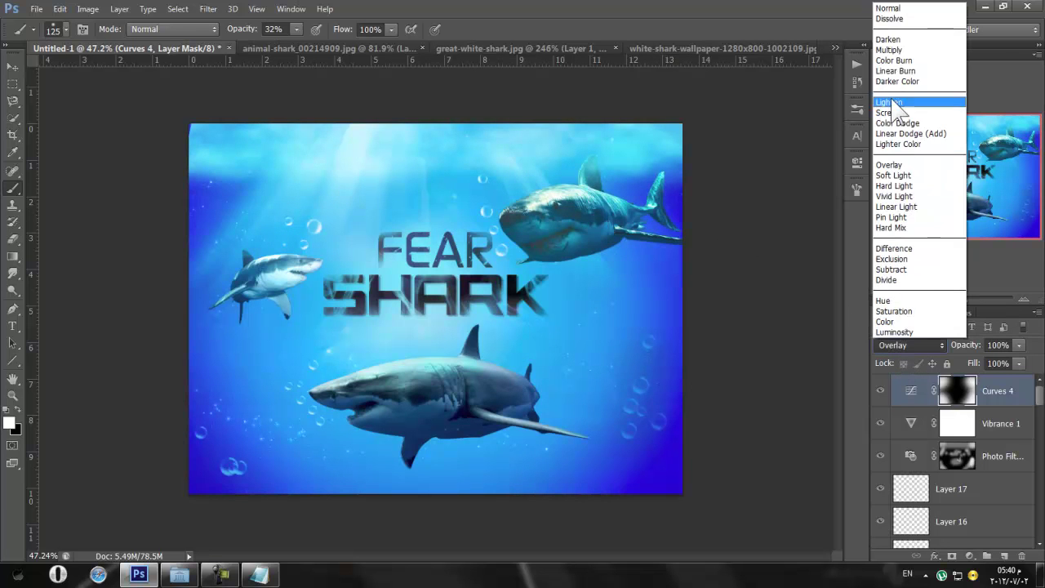
left_click(898, 110)
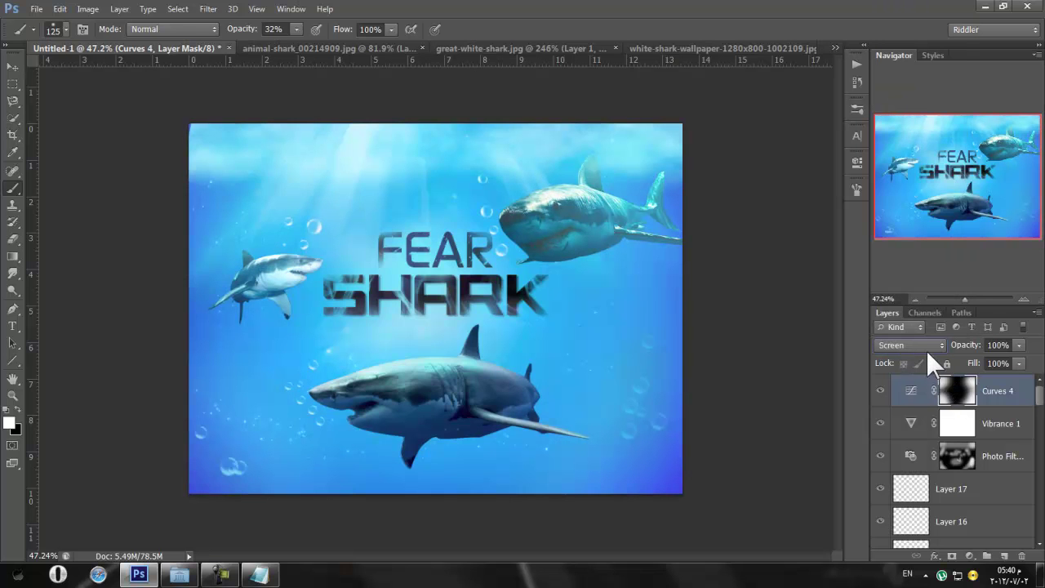
left_click(918, 344)
left_click(898, 186)
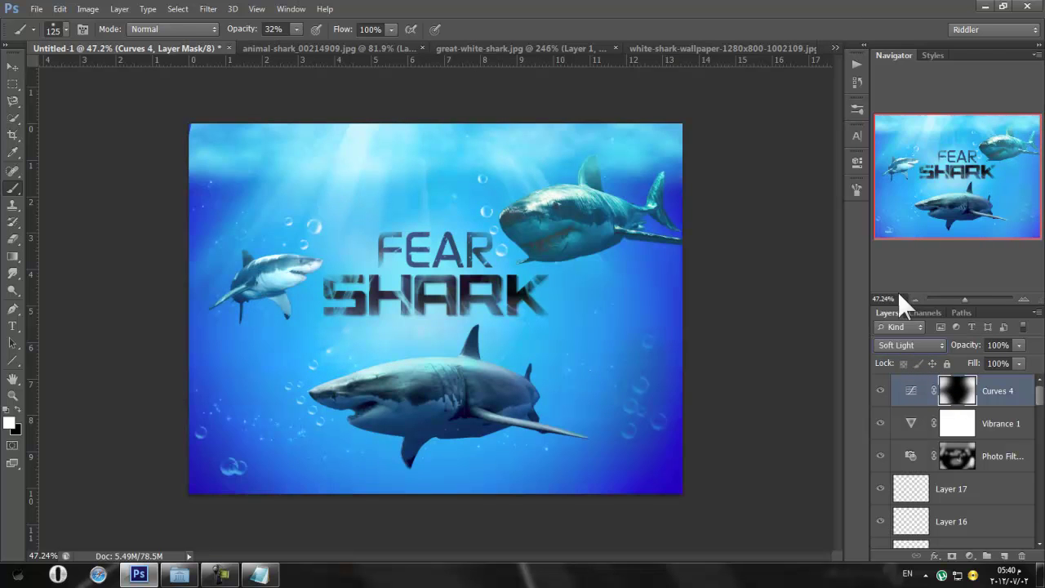
left_click(886, 344)
left_click(906, 110)
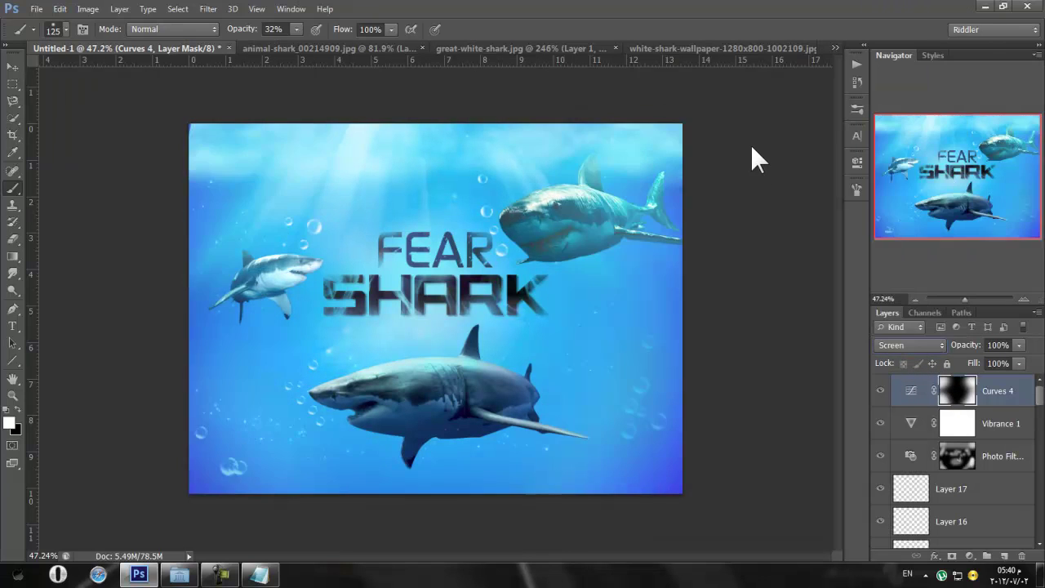
left_click(887, 345)
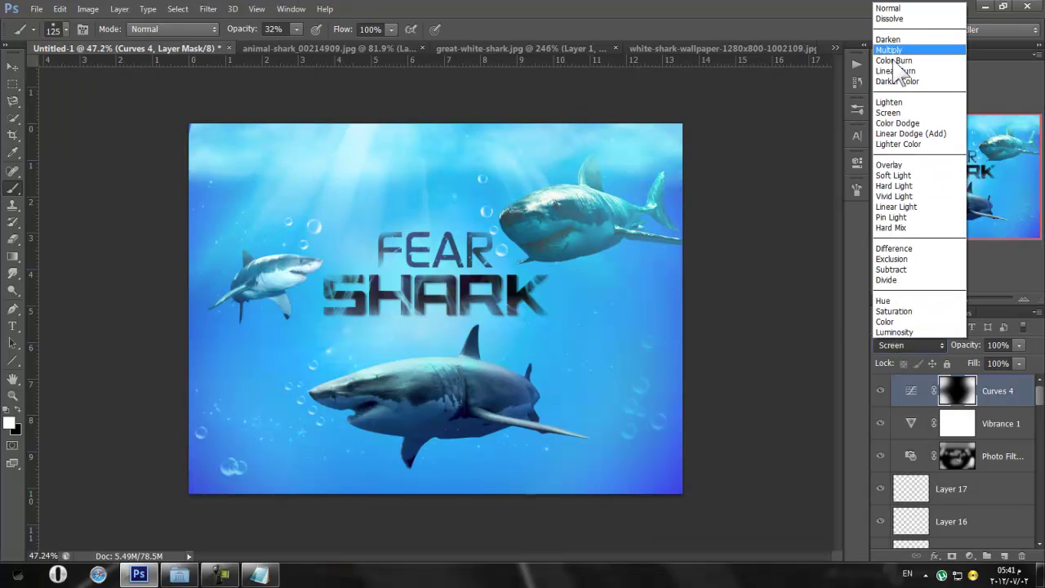
left_click(898, 133)
left_click(892, 344)
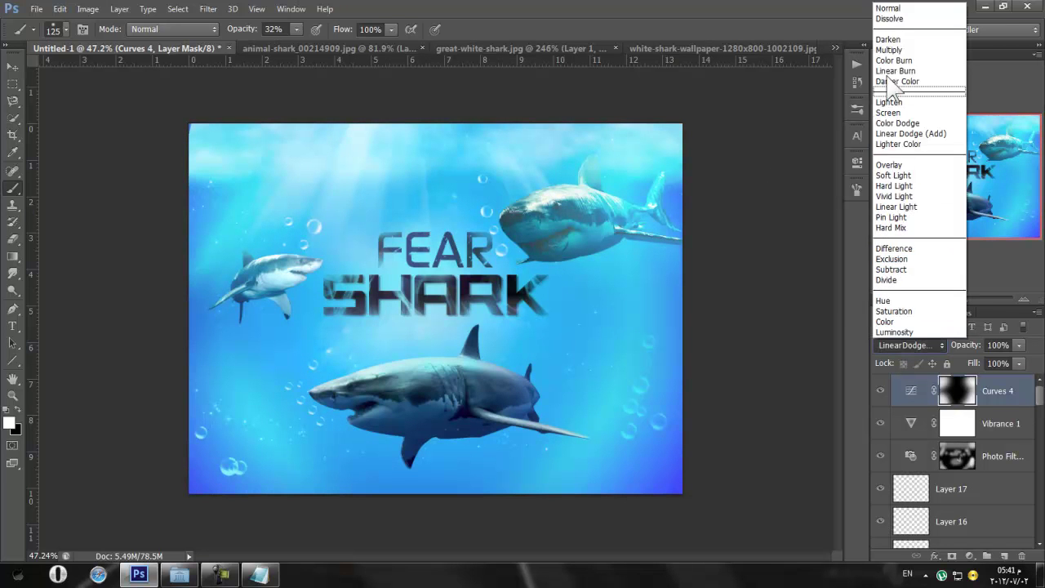
left_click(891, 9)
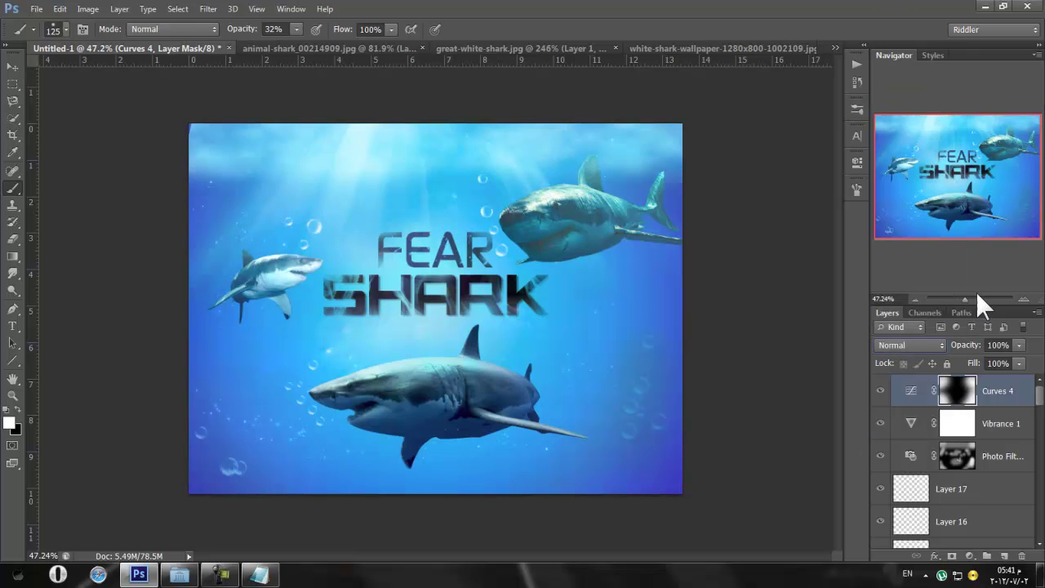
Add a Gradient Map adjustment above the Curves layer and apply the MidnightBlues_CC gradient preset
left_click_drag(967, 300, 964, 300)
left_click(969, 555)
left_click(929, 531)
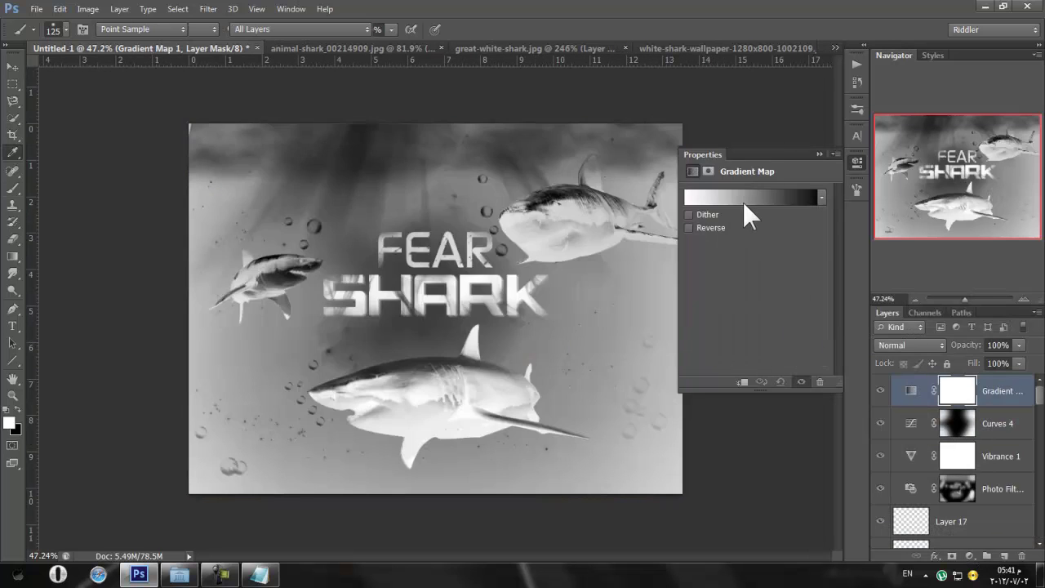
left_click(743, 199)
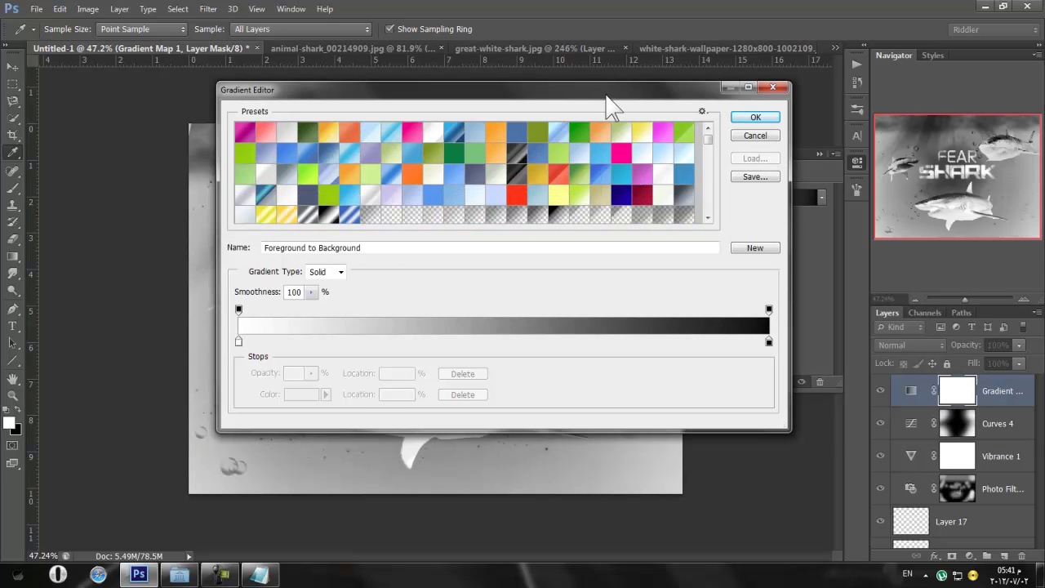
left_click_drag(612, 91, 986, 100)
scroll(886, 195, "down", 3)
scroll(870, 192, "down", 4)
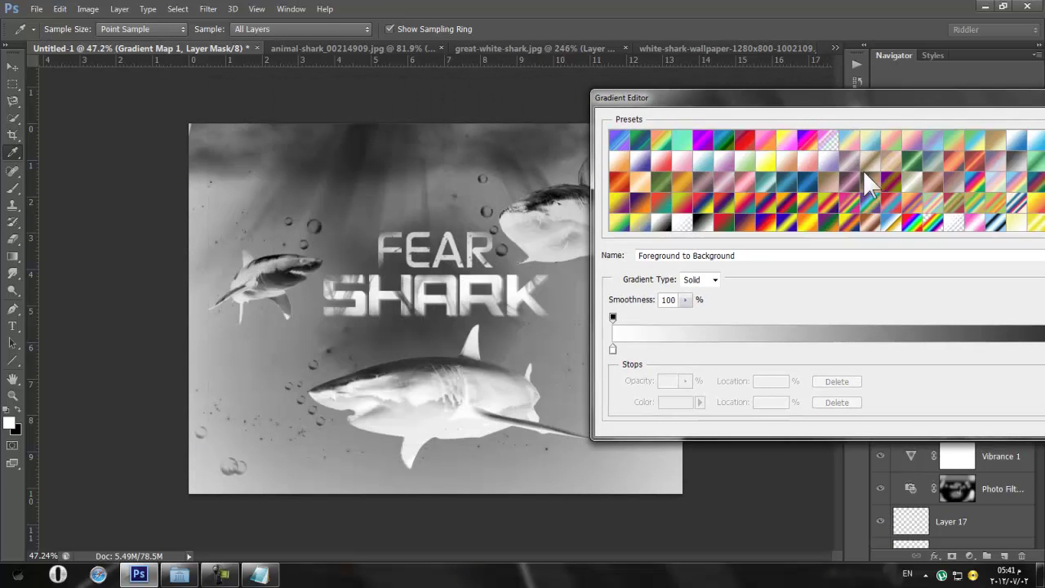
left_click(807, 190)
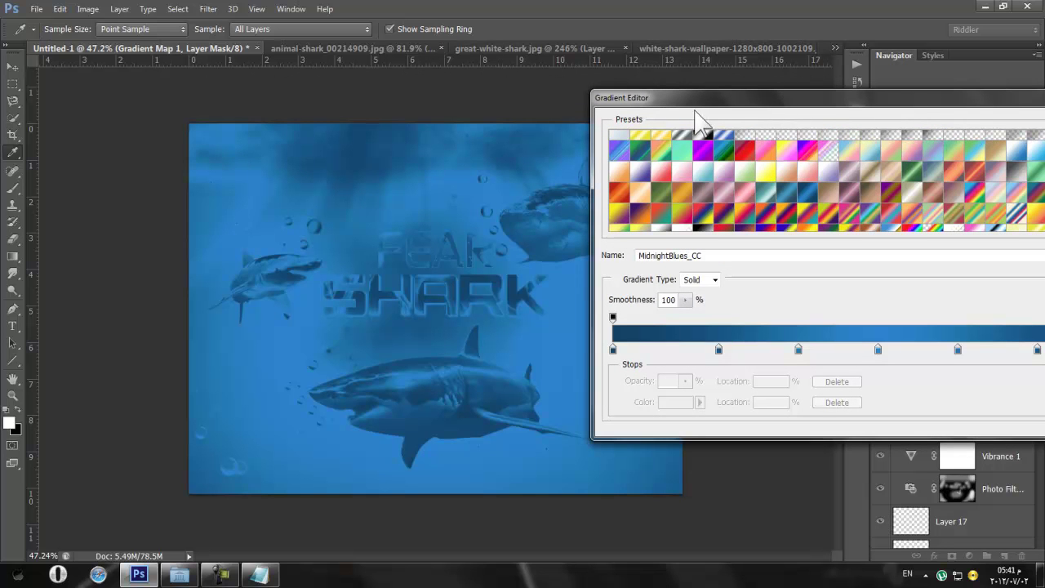
left_click_drag(724, 96, 411, 89)
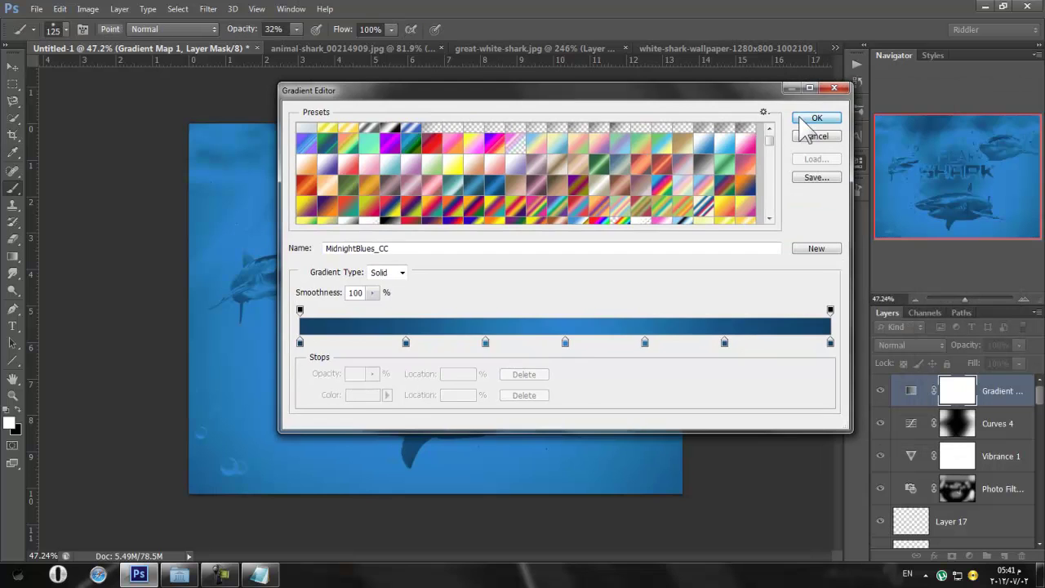
left_click(816, 118)
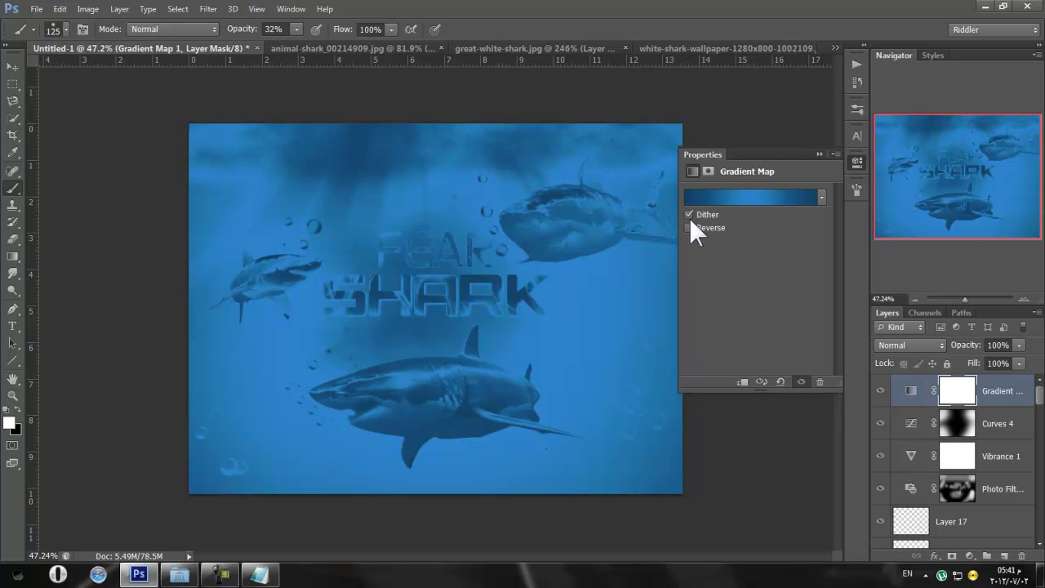
Set the Gradient Map layer's blend mode to Hue and compare the image with the layer hidden and shown
left_click(913, 341)
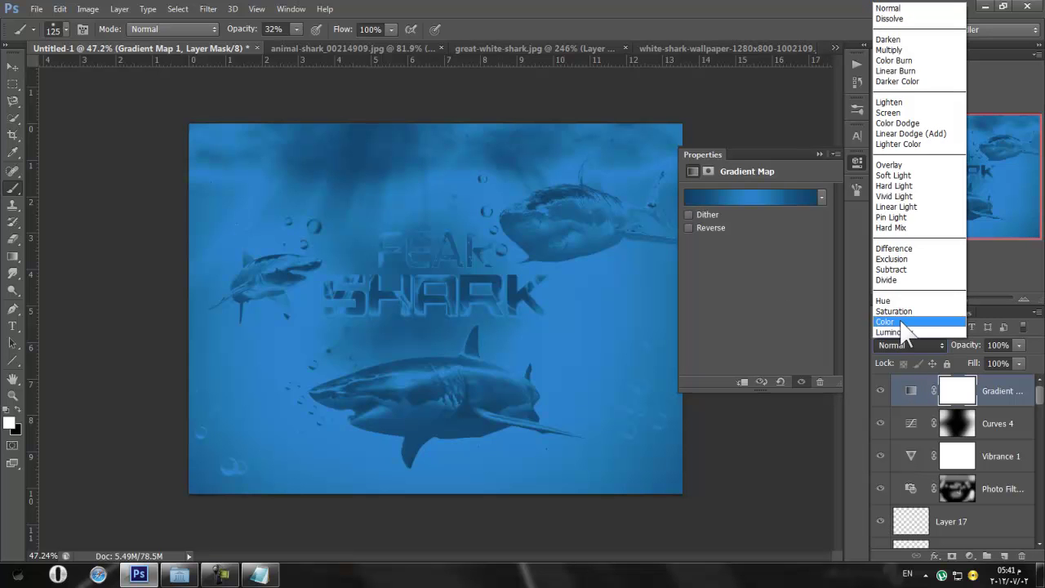
left_click(891, 299)
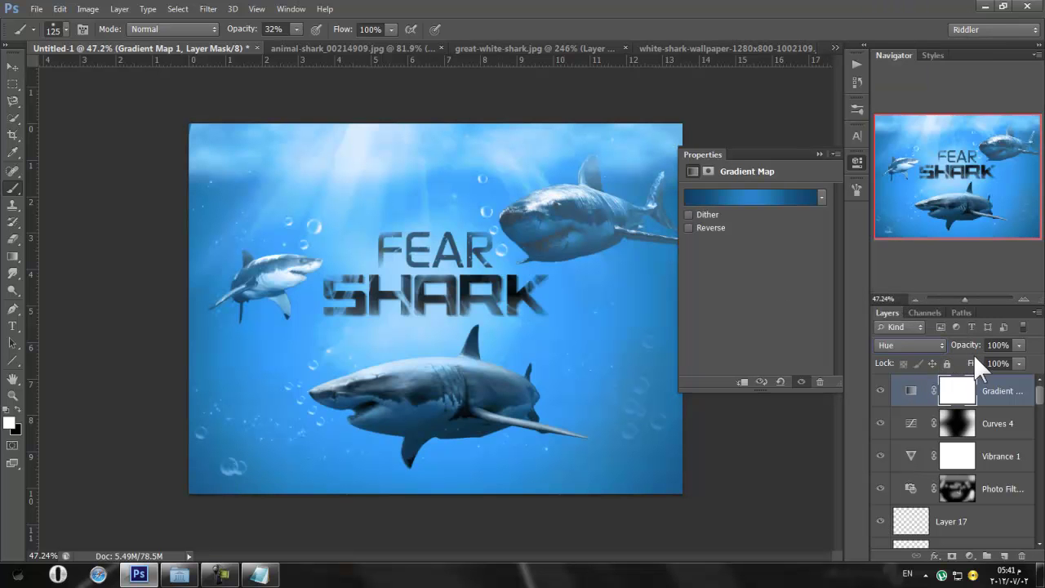
left_click(882, 386)
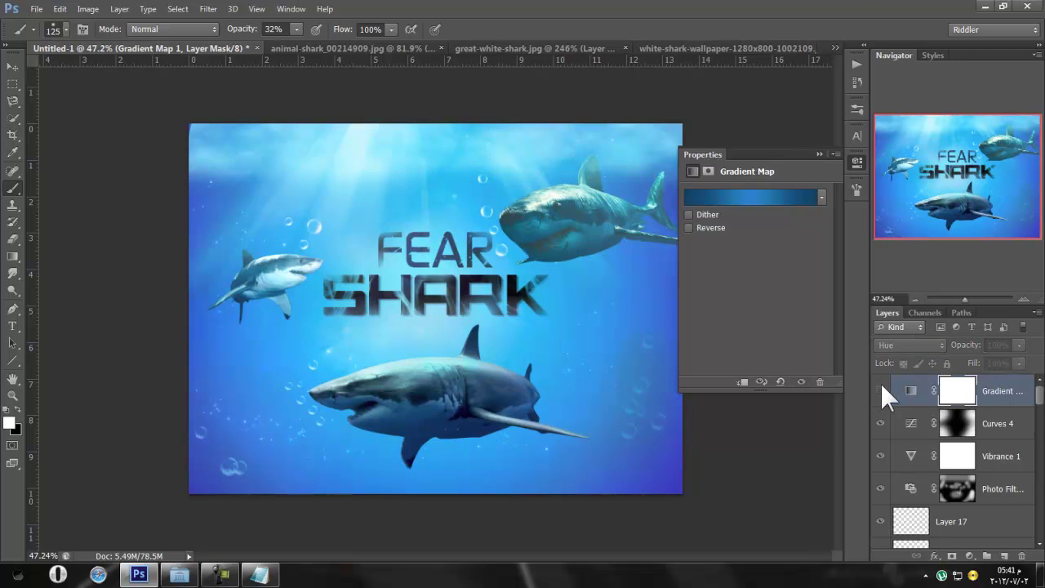
left_click(881, 388)
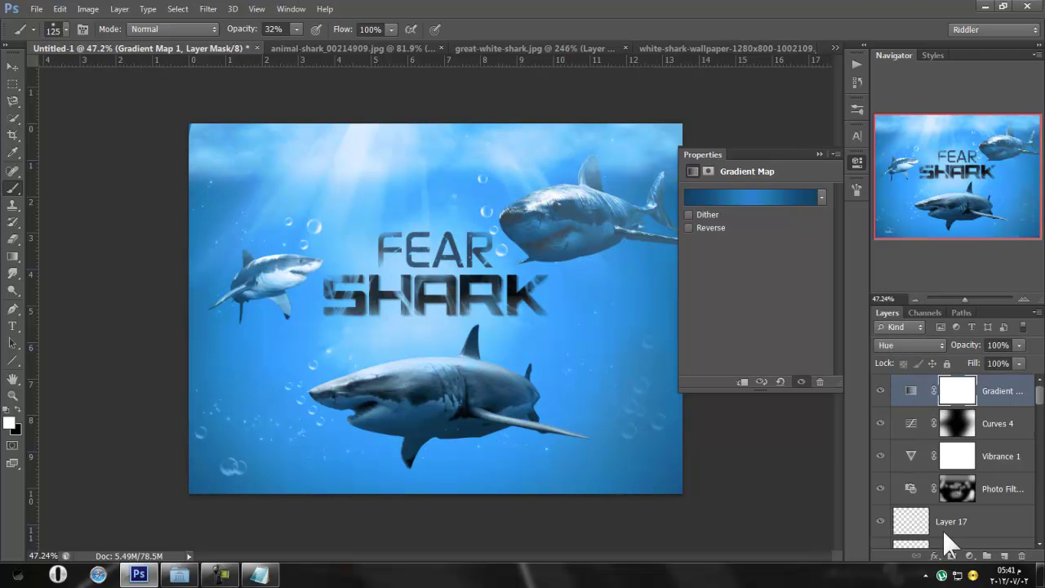
Open the Gradient Map's gradient for editing and examine the colors of the stops at 0%, 20% and 35%
left_click(760, 198)
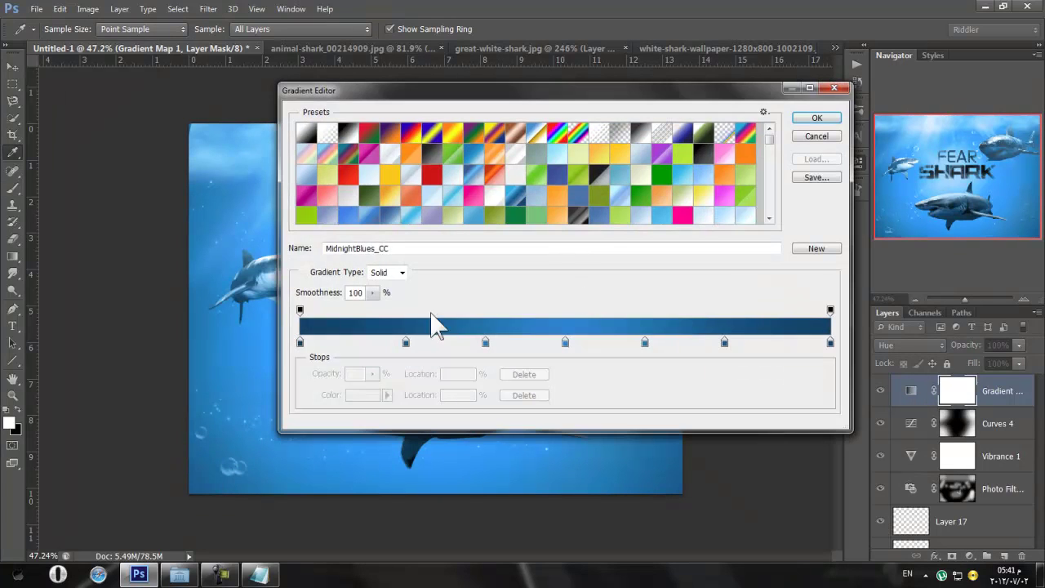
left_click(300, 342)
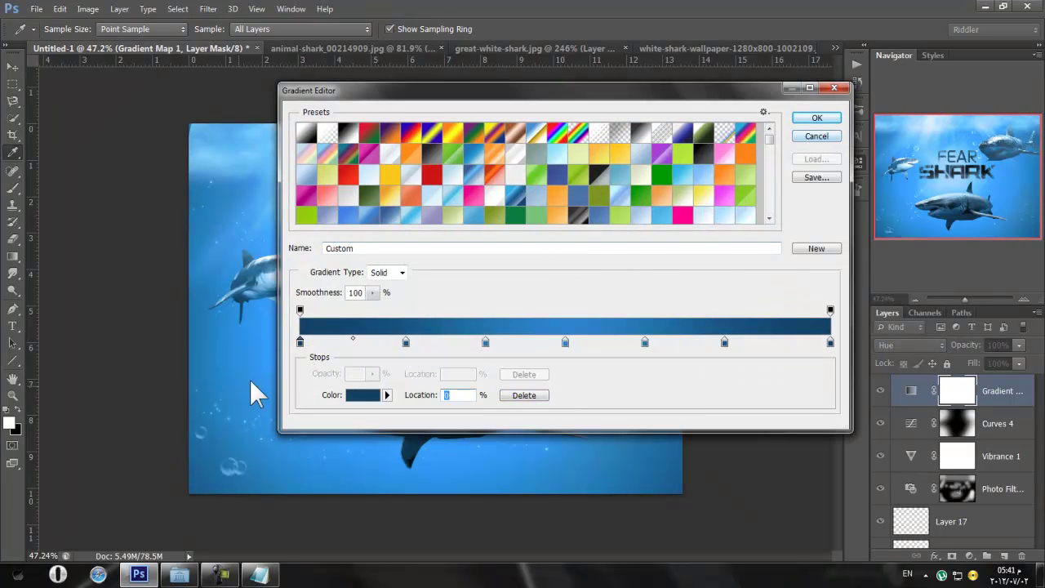
double_click(299, 341)
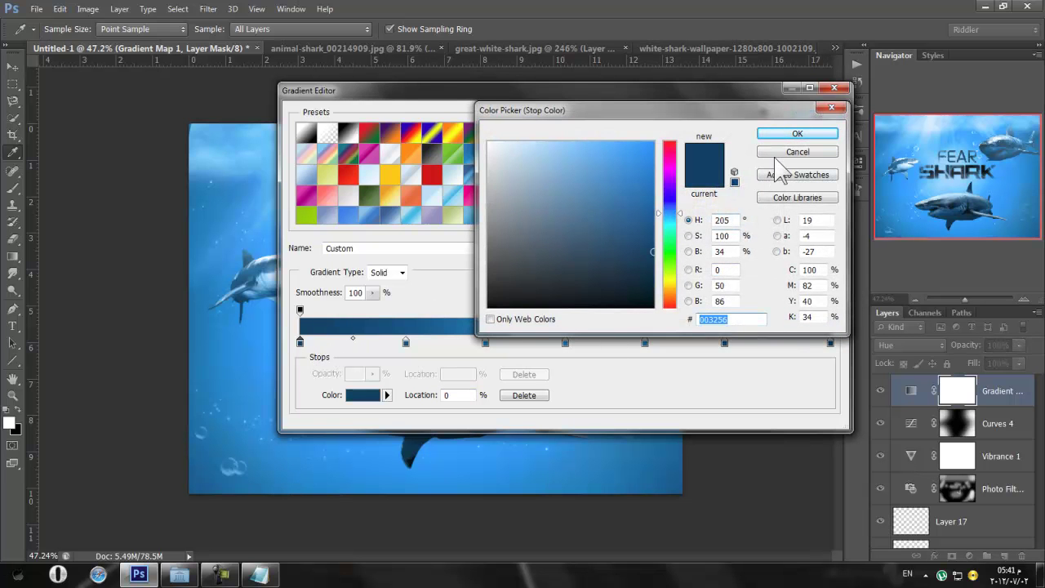
left_click(784, 152)
left_click(406, 342)
left_click(369, 397)
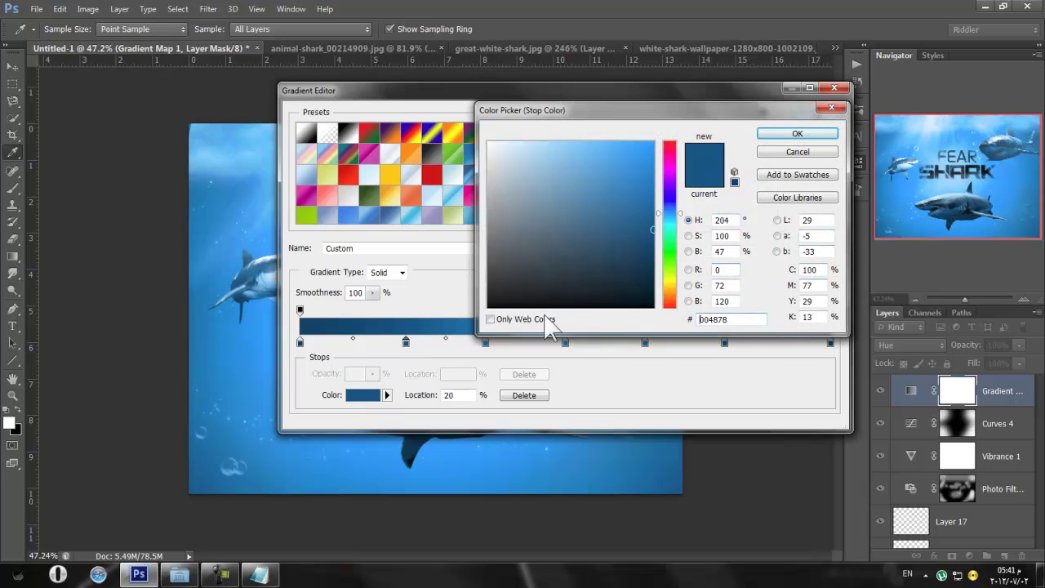
left_click(804, 154)
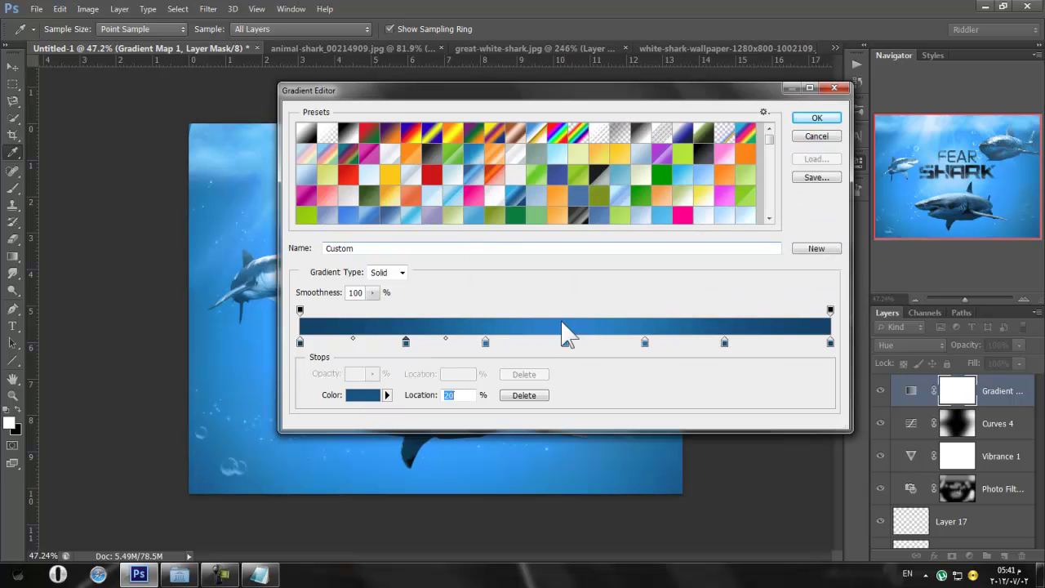
left_click(484, 341)
left_click(374, 396)
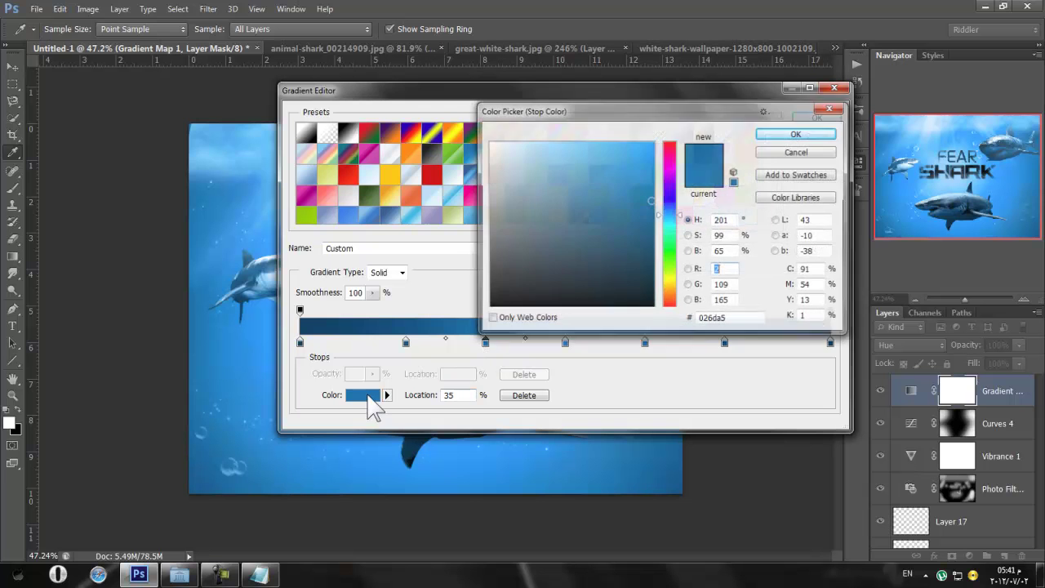
left_click(792, 153)
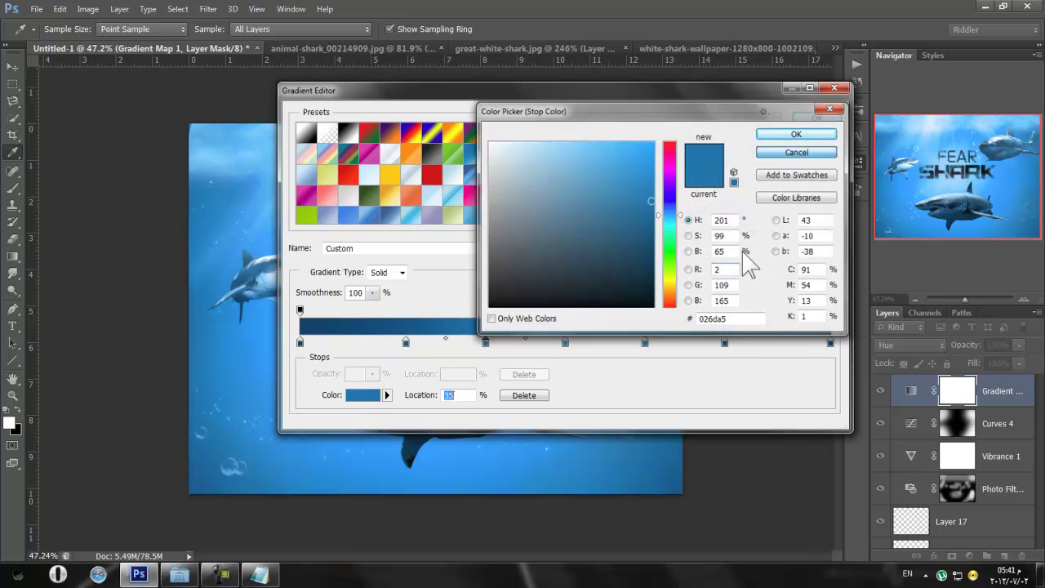
Examine the colors of the gradient stops at 50% and 80%, and close the gradient editor
left_click(565, 343)
left_click(375, 395)
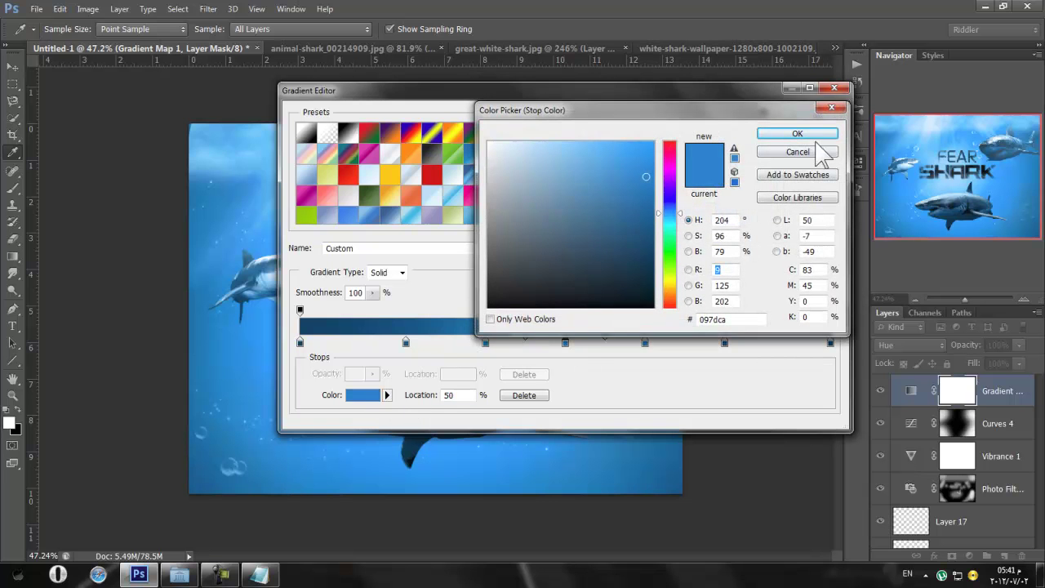
left_click(808, 154)
left_click(724, 343)
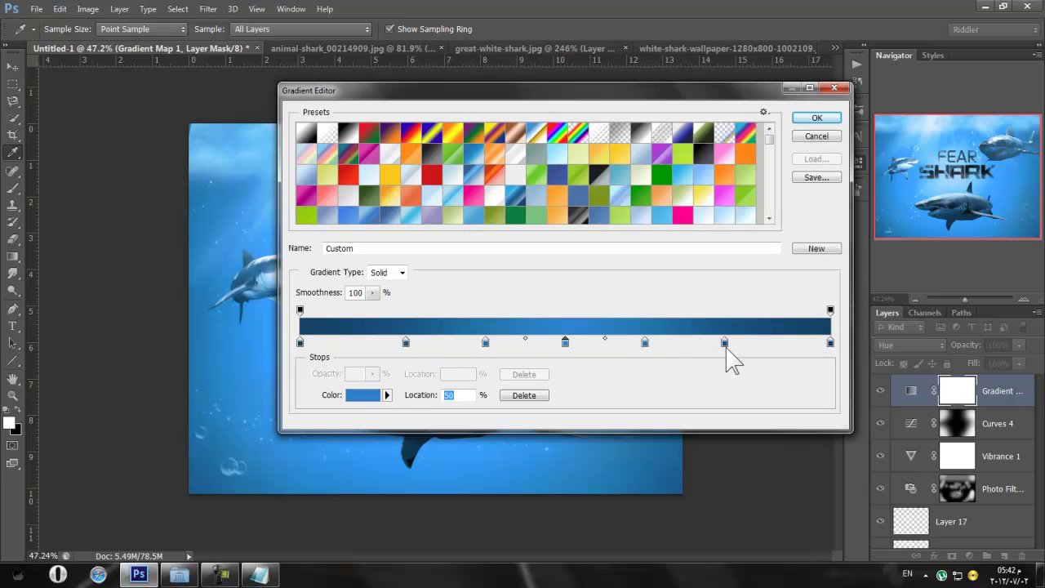
left_click(362, 396)
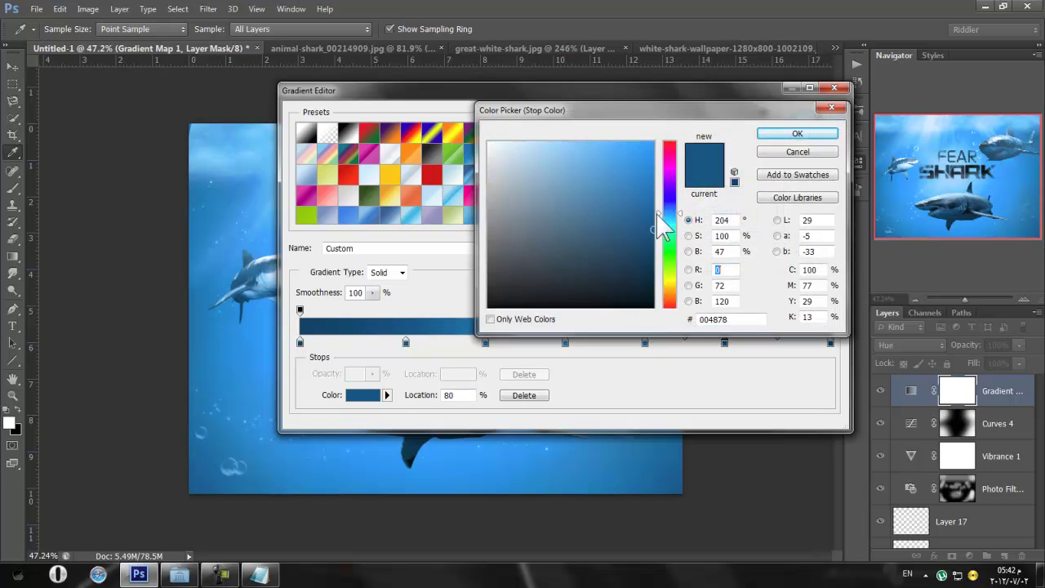
key("Escape")
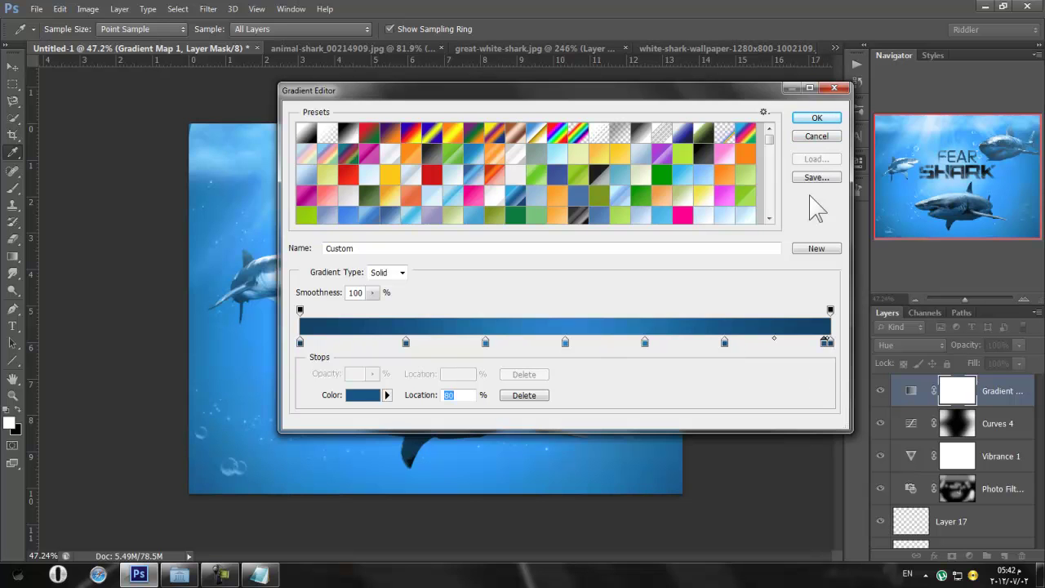
left_click(817, 117)
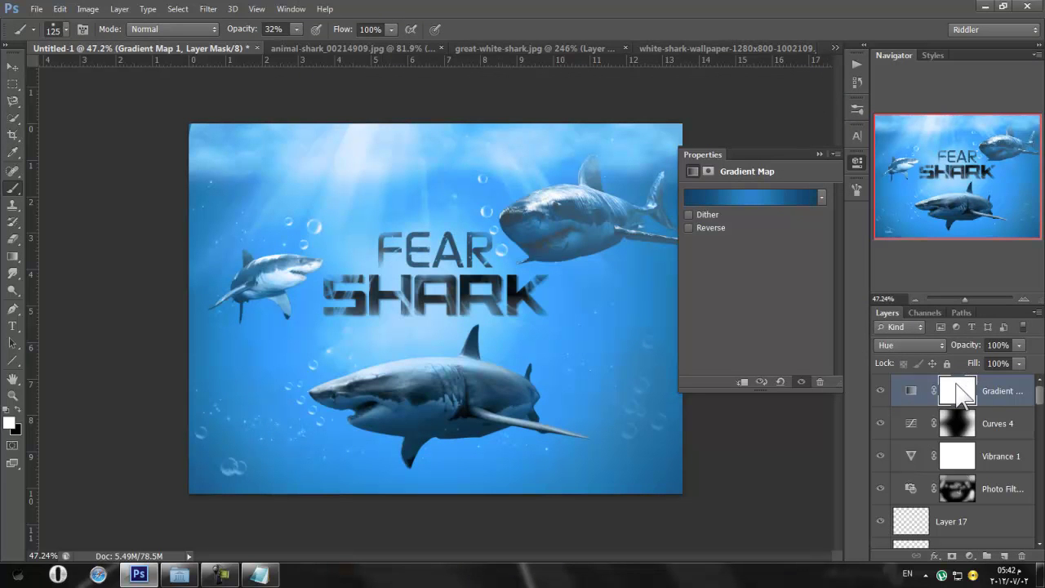
Try Apply Image with the merged RGB image in Multiply mode on a new top layer, undo it and delete the layer
left_click(1004, 556)
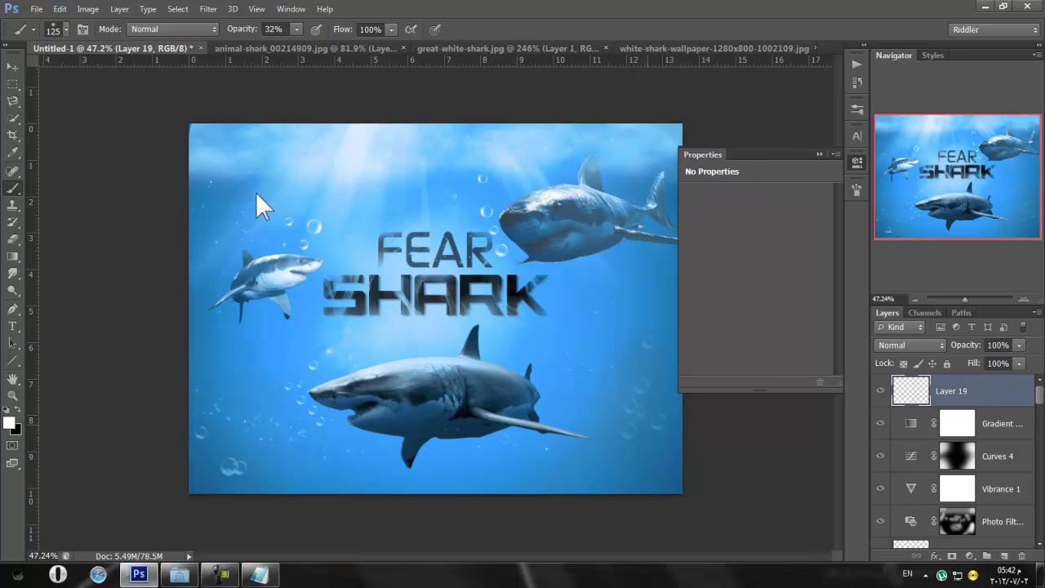
left_click(87, 9)
left_click(139, 199)
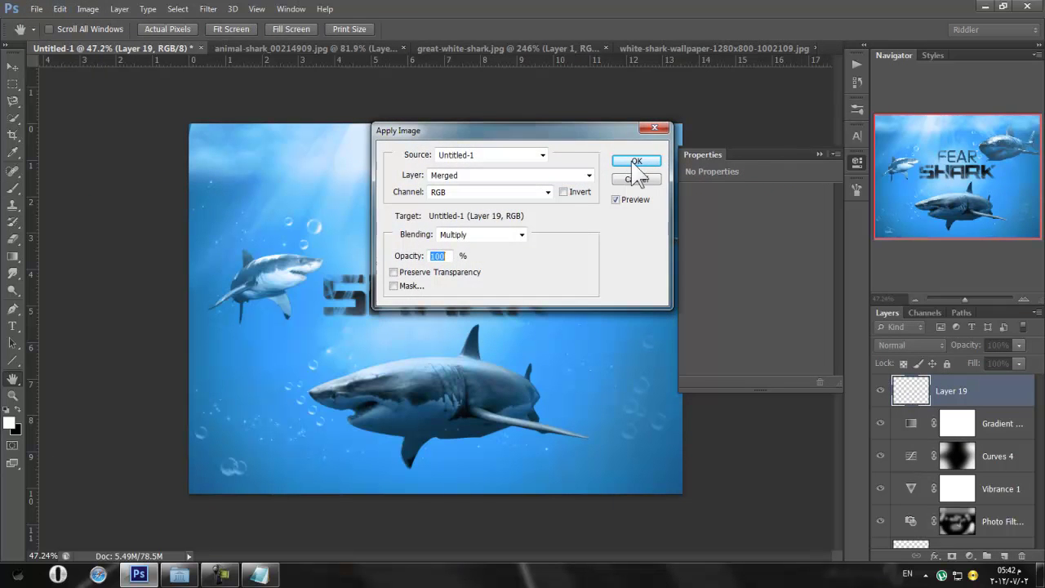
left_click(631, 161)
left_click(209, 9)
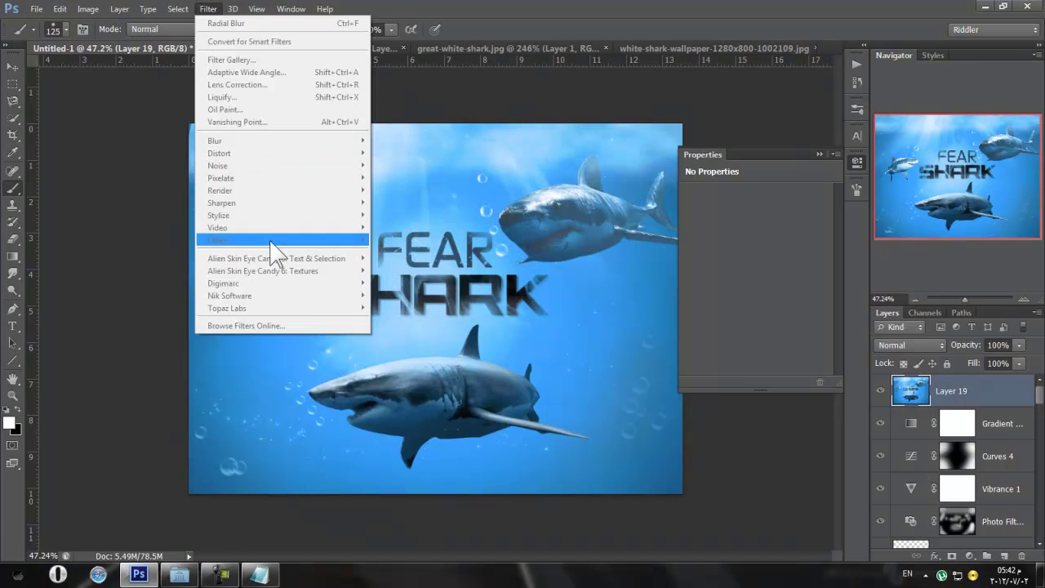
left_click(490, 10)
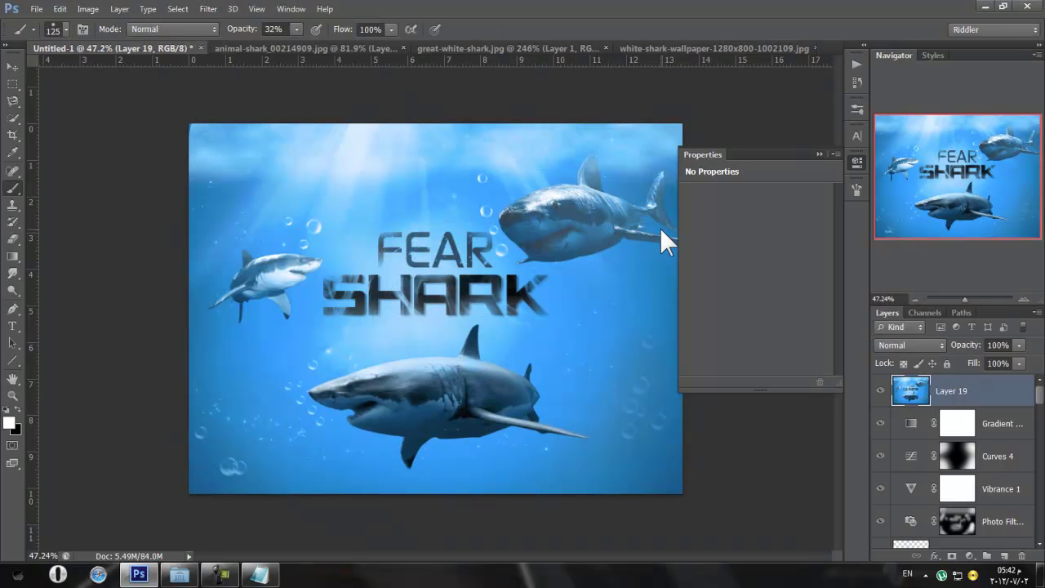
key("ctrl+z")
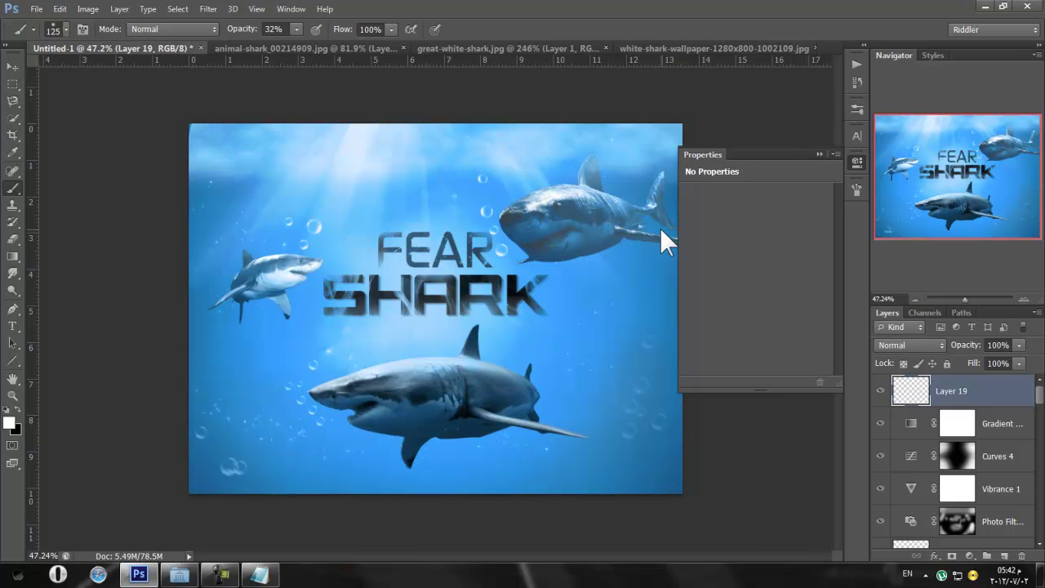
key("Delete")
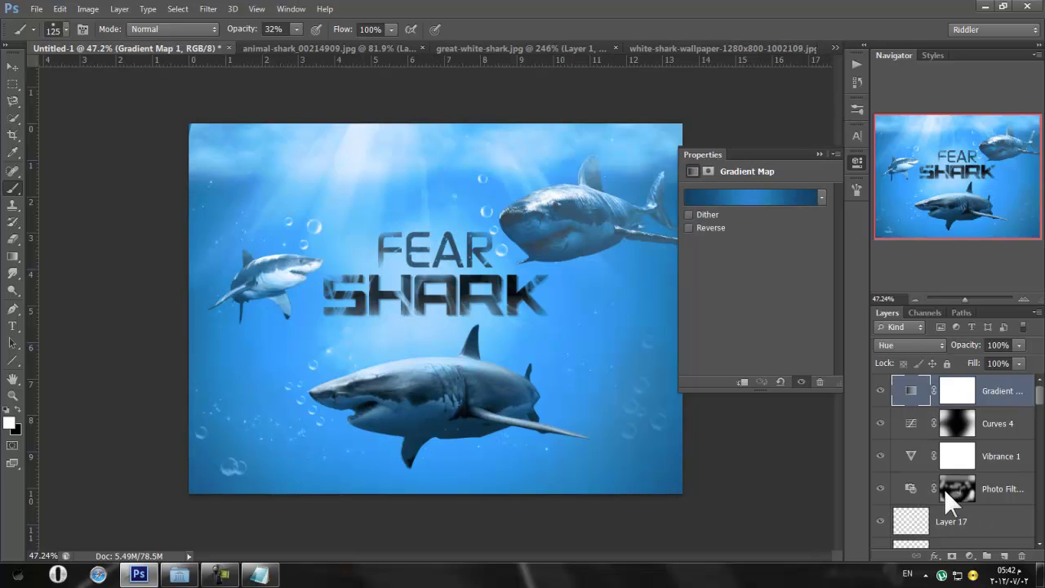
Stamp all visible layers onto a new top layer and clone over the dark sliver in its upper-left corner with a 60-pixel Clone Stamp
left_click(1004, 555)
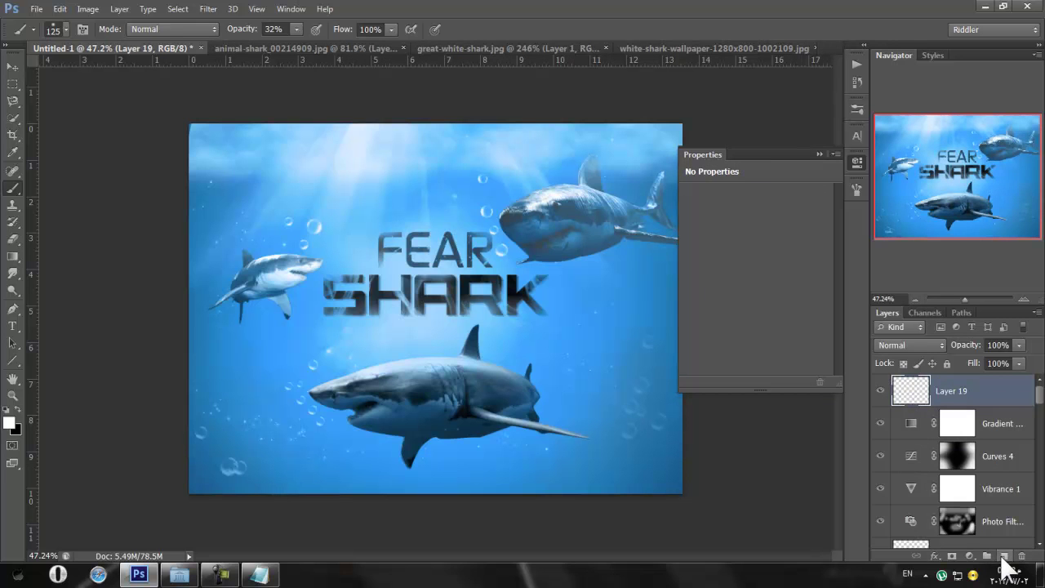
key("ctrl+alt+shift+e")
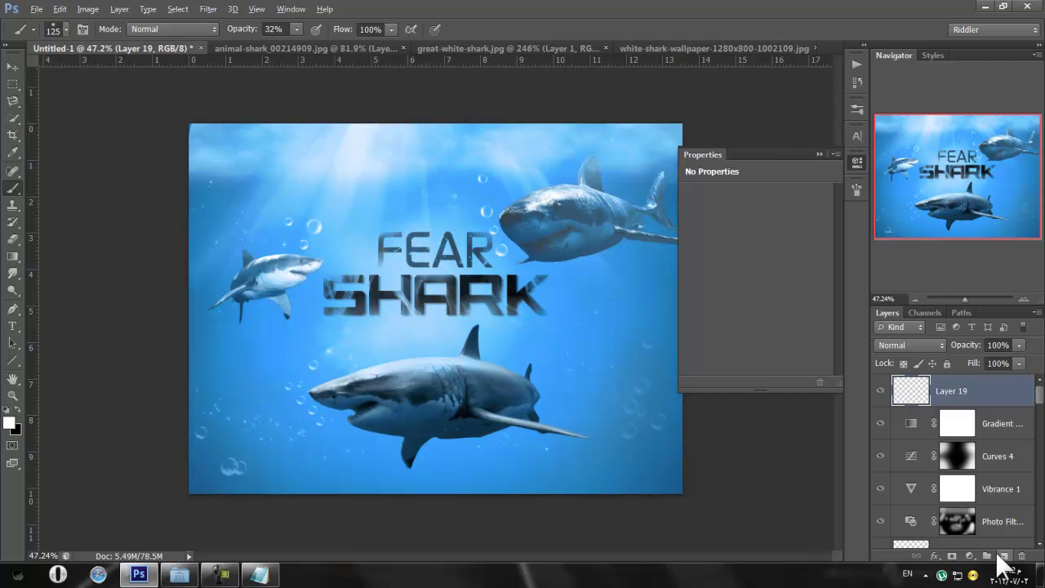
left_click_drag(964, 299, 970, 299)
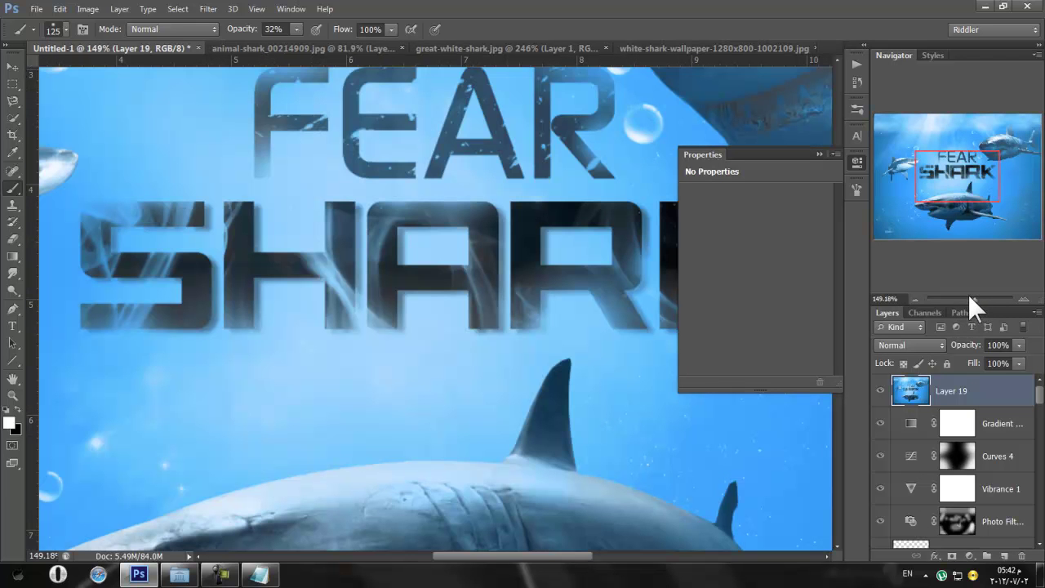
left_click(857, 161)
left_click_drag(501, 552, 392, 540)
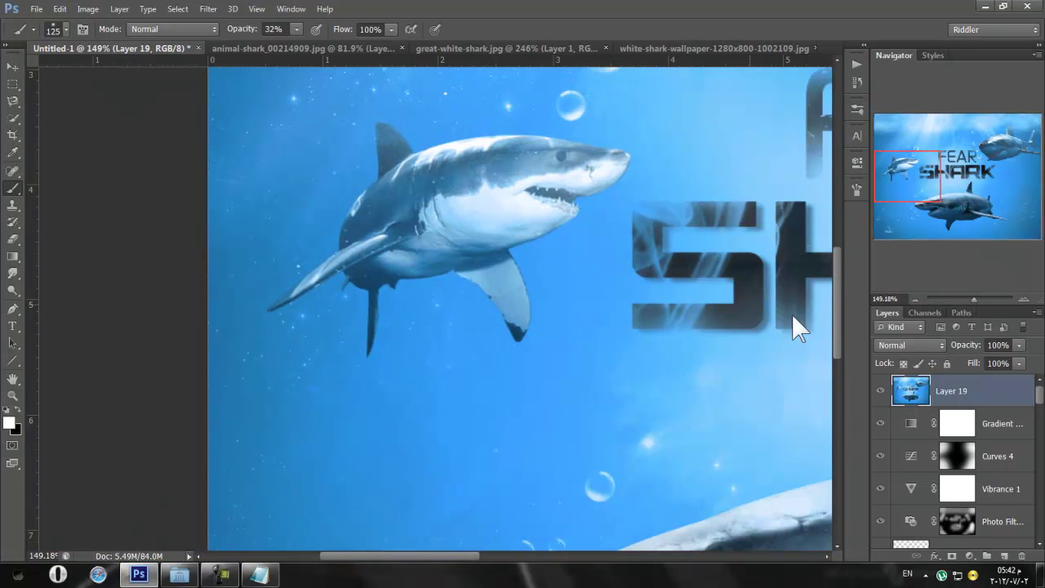
left_click_drag(837, 318, 824, 187)
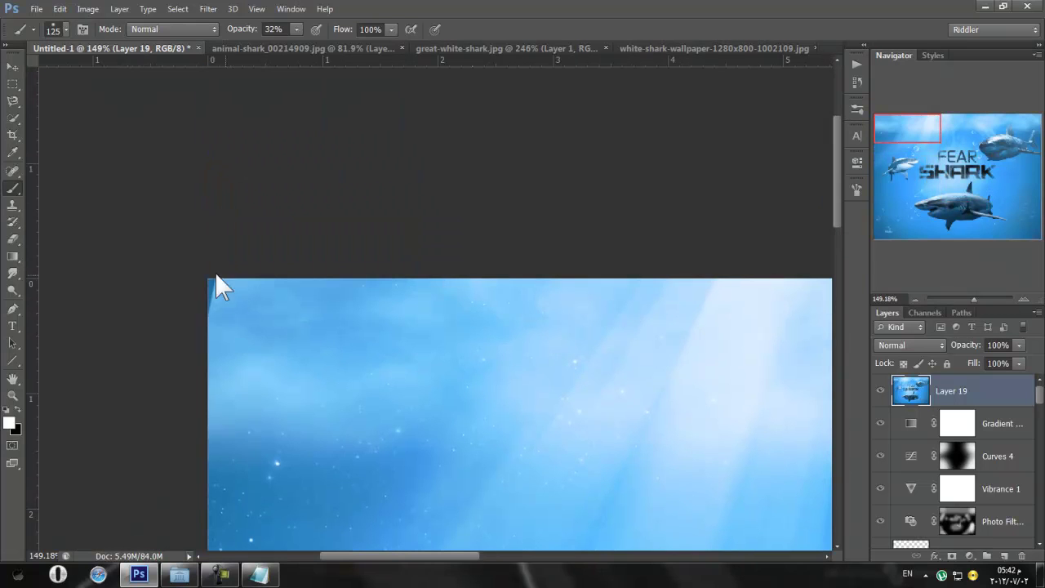
left_click(12, 205)
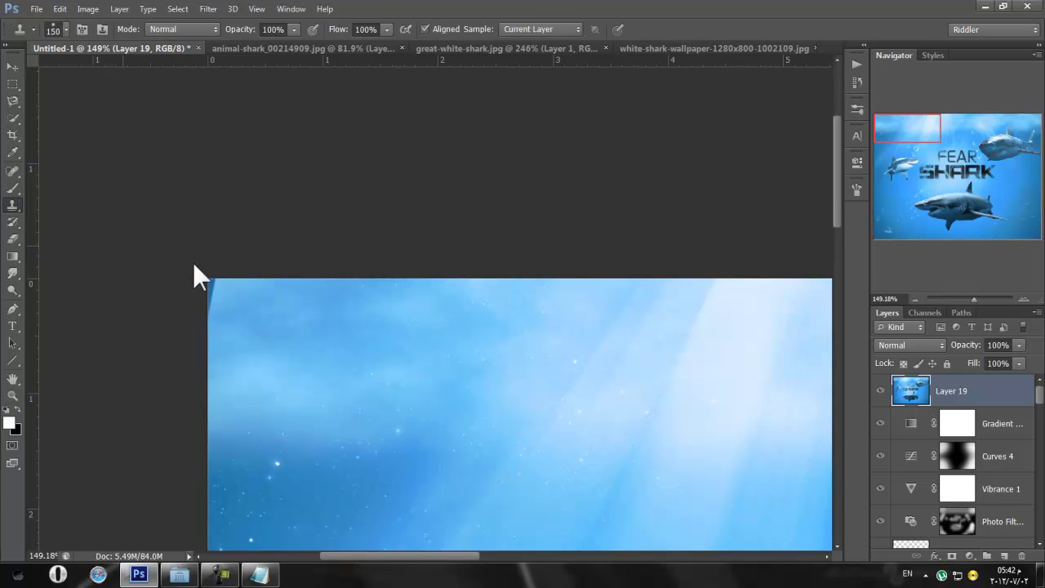
left_click(255, 313)
key("bracketleft")
key("bracketleft")
key("bracketleft")
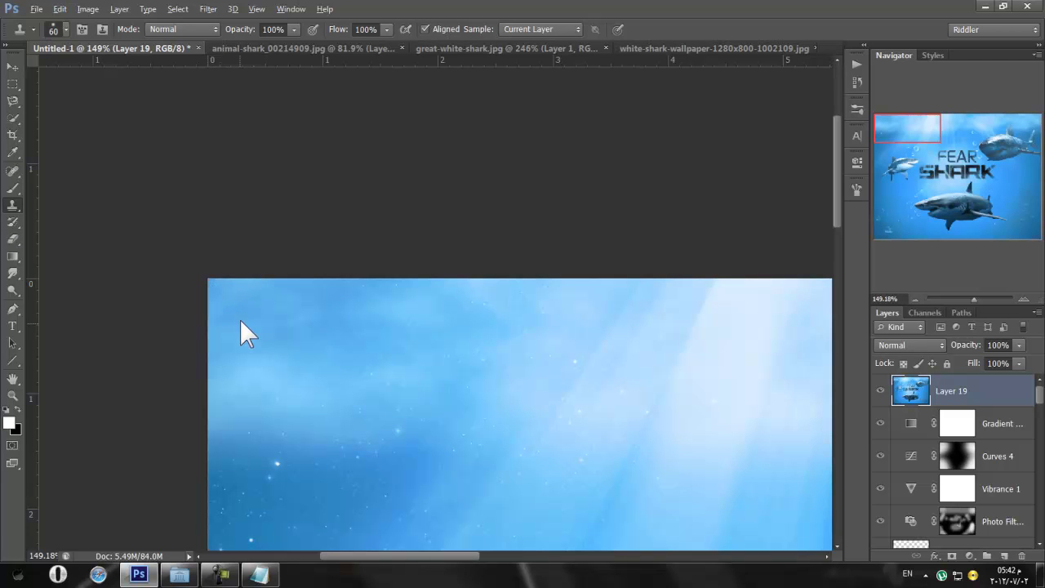
Add a Gradient Map adjustment above the stamped layer and apply the dark purple to green to pale yellow gradient preset
left_click_drag(973, 298, 964, 296)
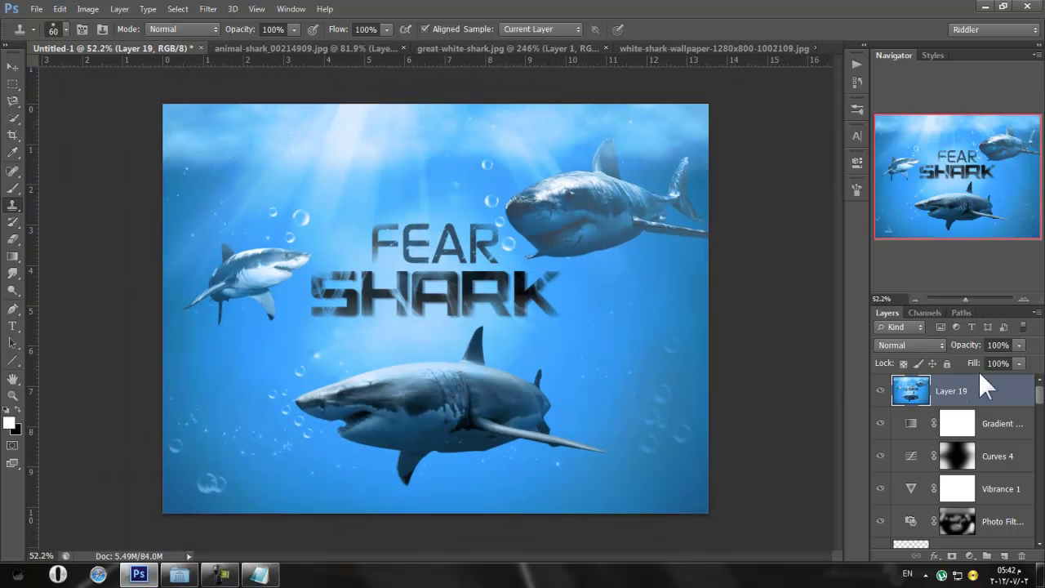
left_click(969, 555)
left_click(951, 528)
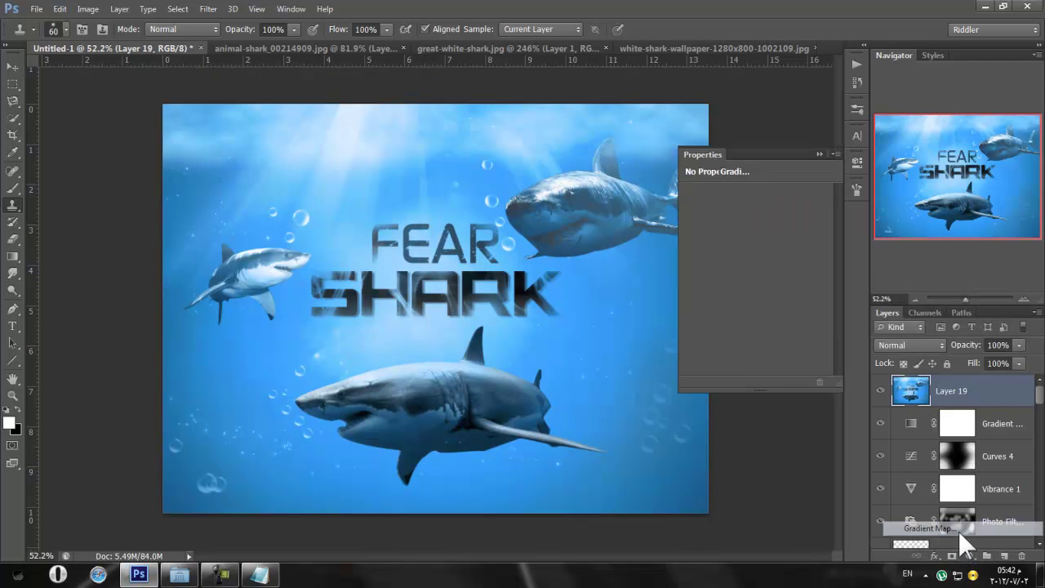
left_click(753, 189)
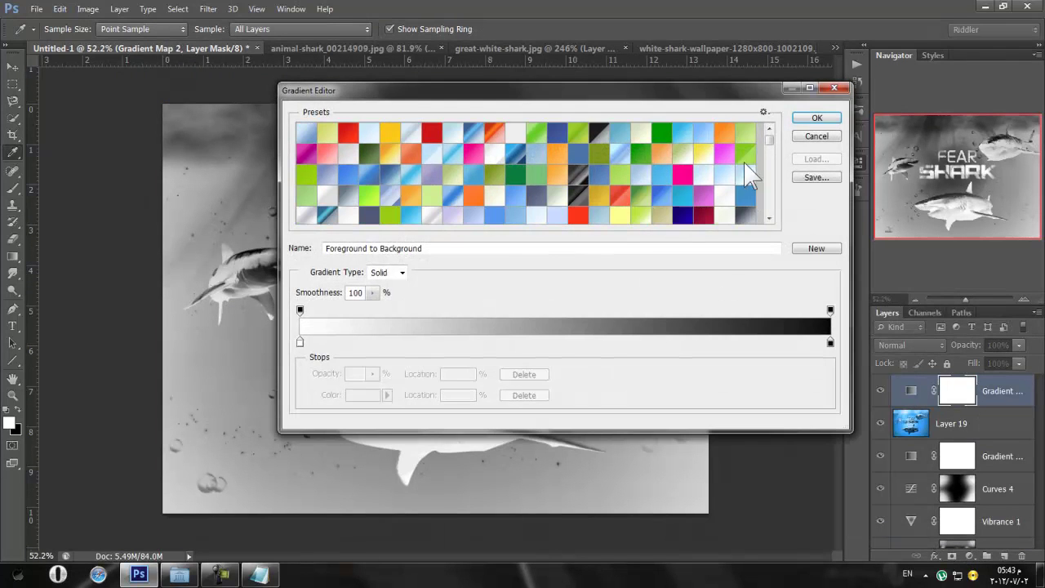
left_click_drag(771, 145, 774, 220)
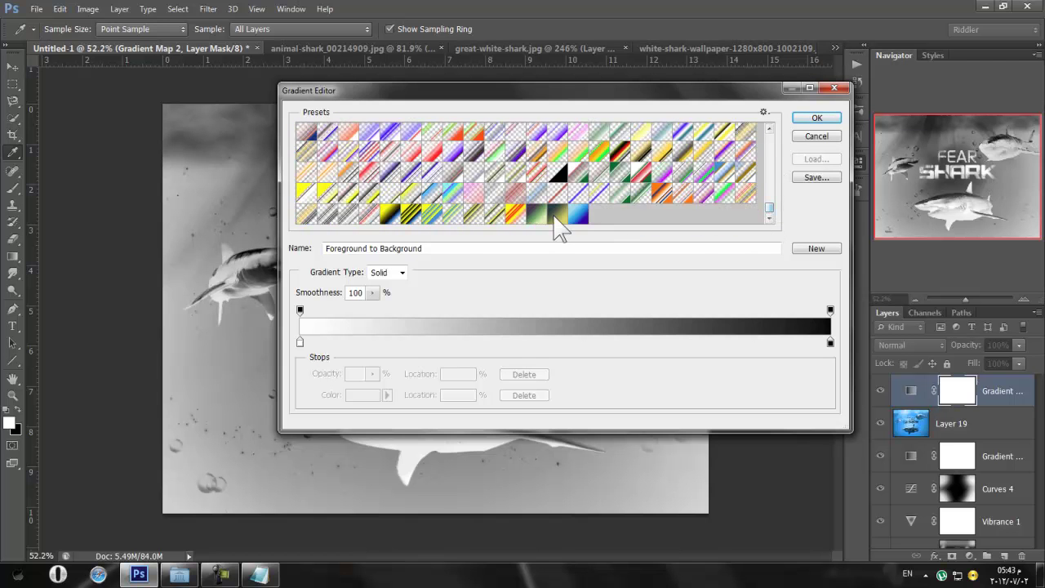
left_click(539, 215)
left_click(816, 118)
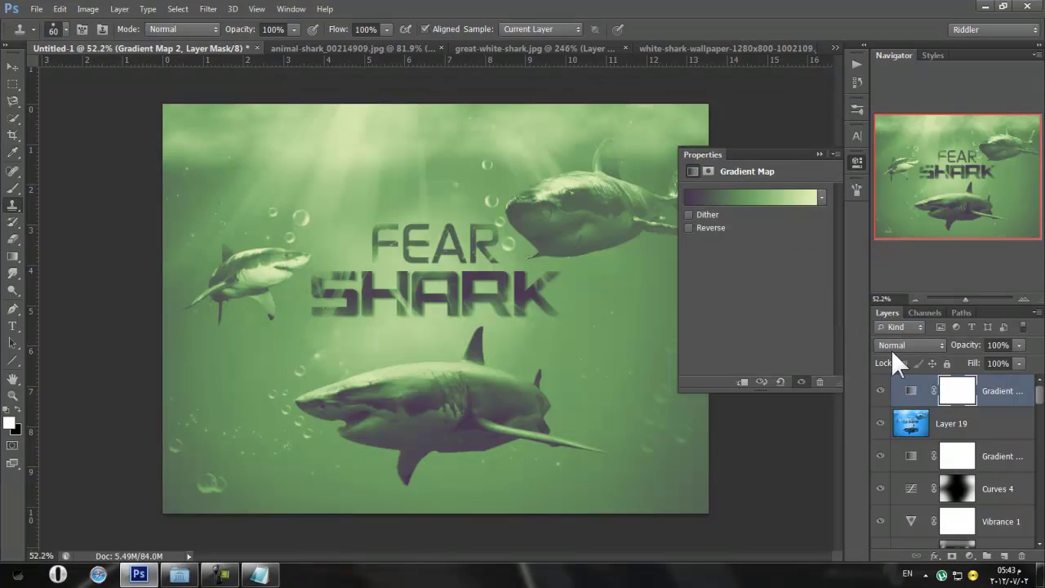
Set the new Gradient Map layer's blend mode to Color and its opacity to 14%
left_click(883, 343)
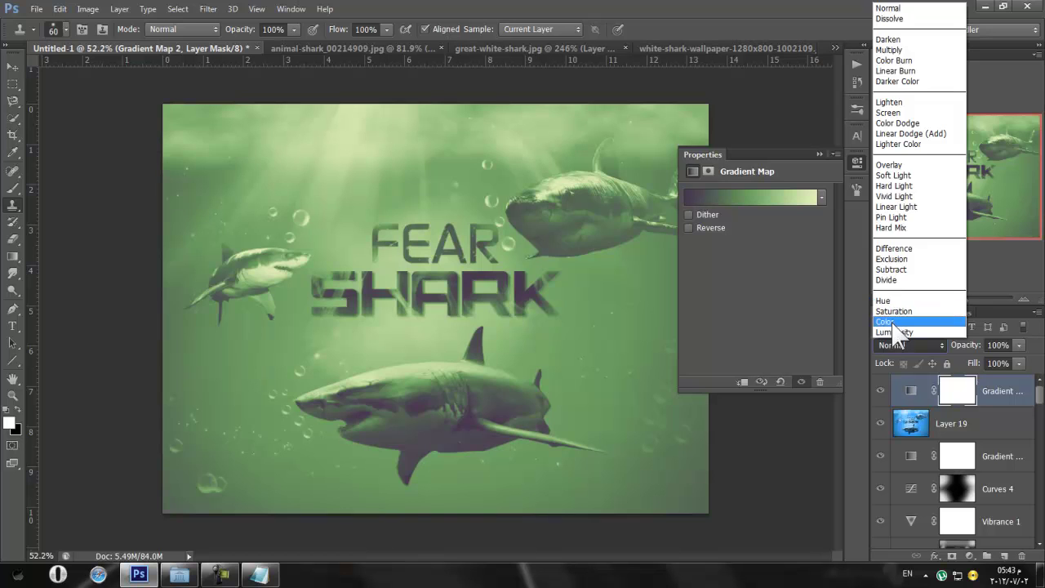
left_click(884, 321)
left_click_drag(965, 349, 936, 340)
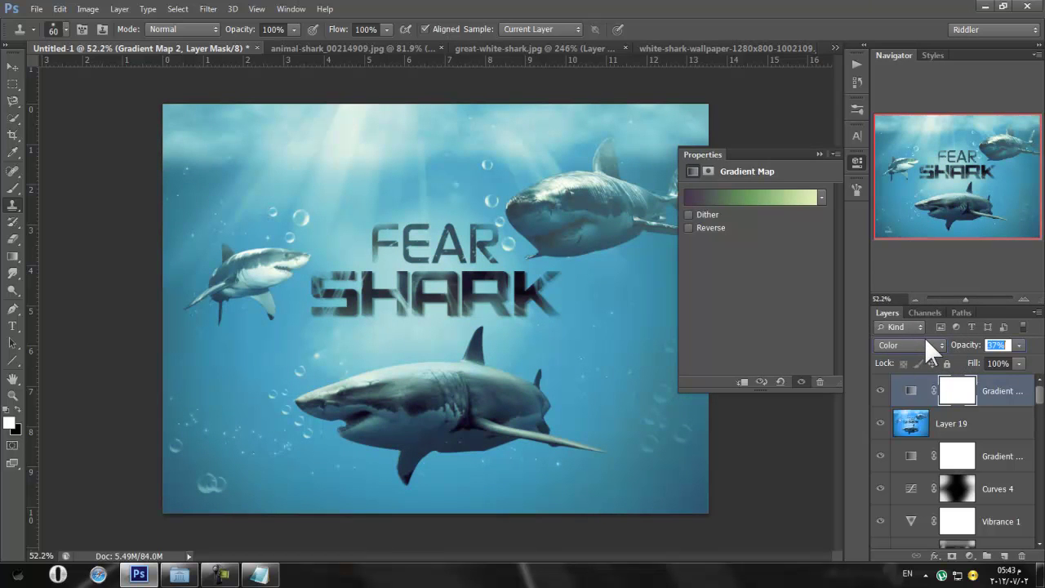
type("31")
key("Return")
left_click_drag(969, 345, 962, 342)
left_click_drag(965, 344, 964, 346)
key("Return")
left_click(857, 162)
left_click(971, 343)
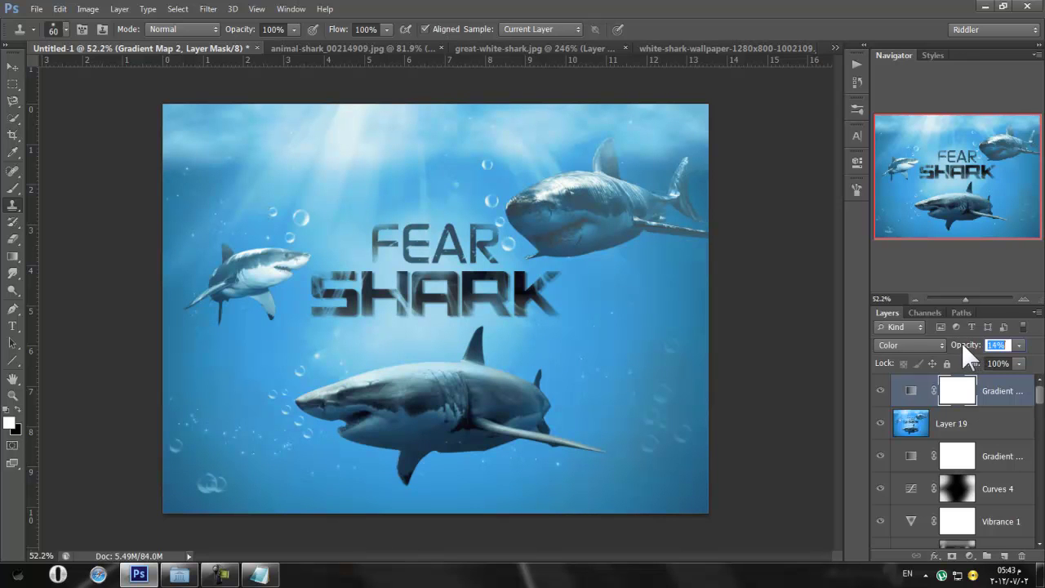
Stamp all visible layers onto another new layer above the second Gradient Map
left_click(1004, 555)
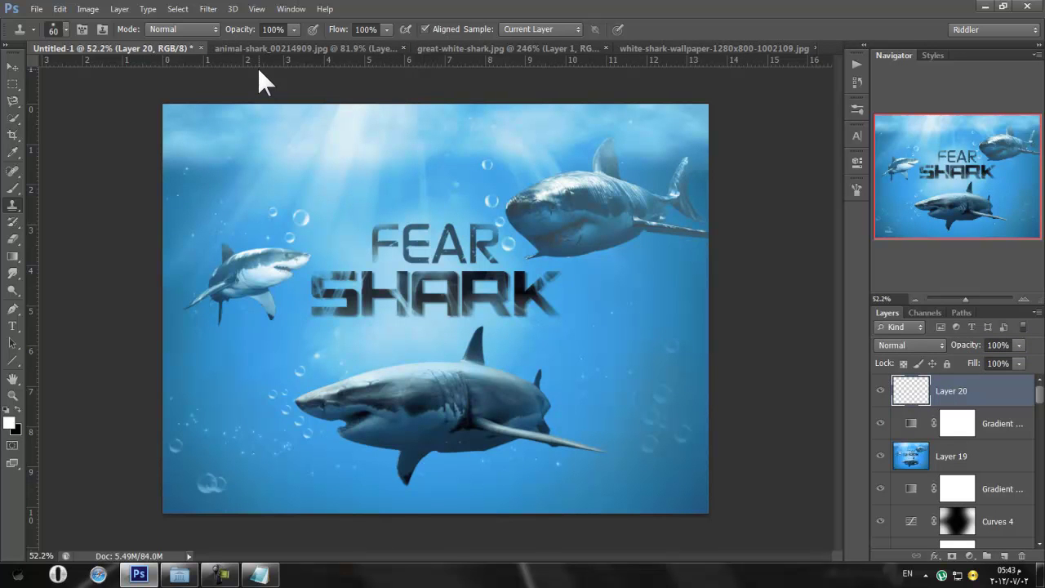
key("ctrl+shift+alt+e")
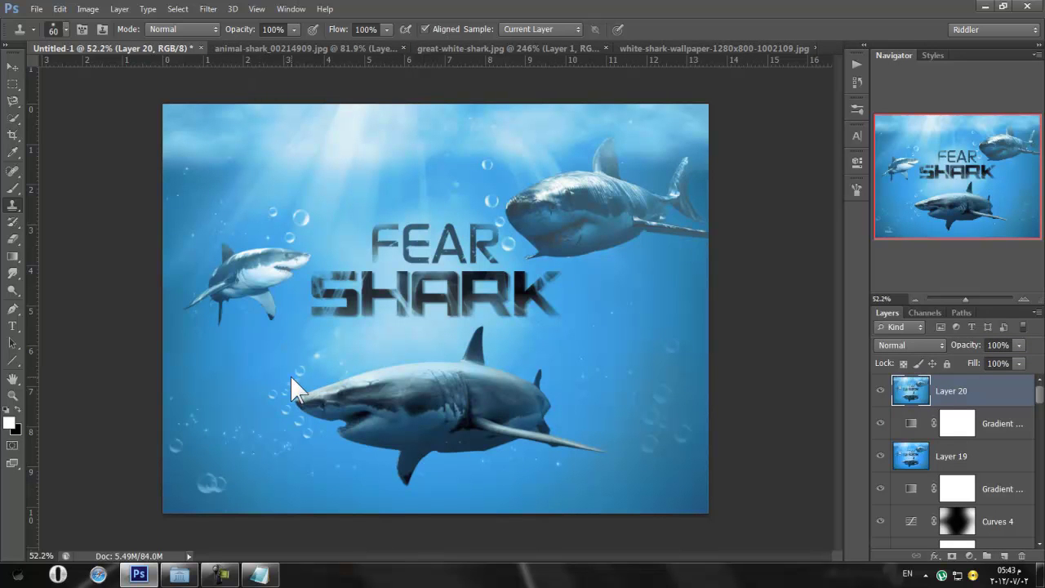
Apply the Sharpen filter to the top stamped layer and stamp all visible layers onto a new layer above it
left_click(210, 9)
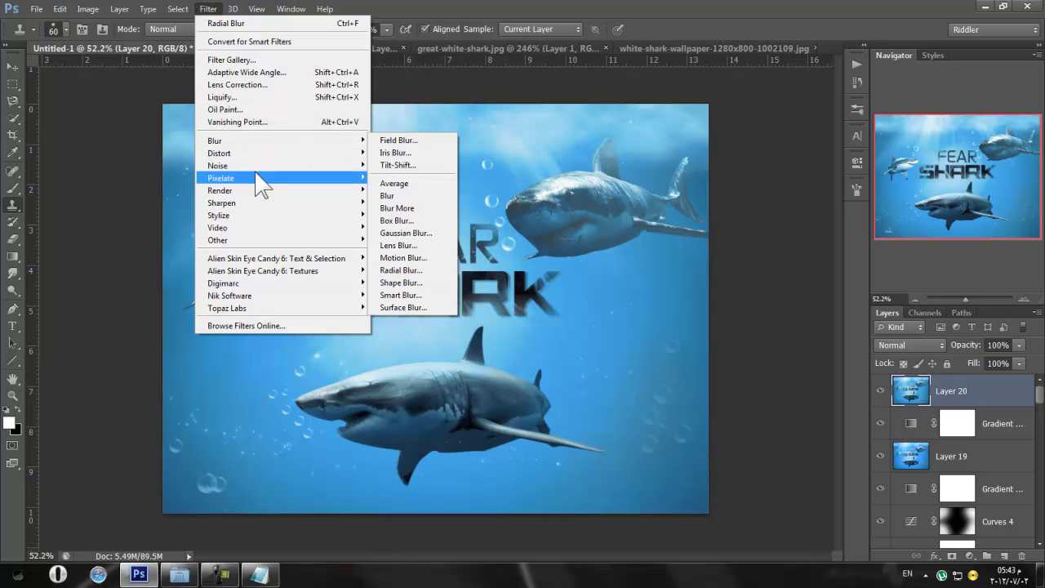
mouse_move(274, 159)
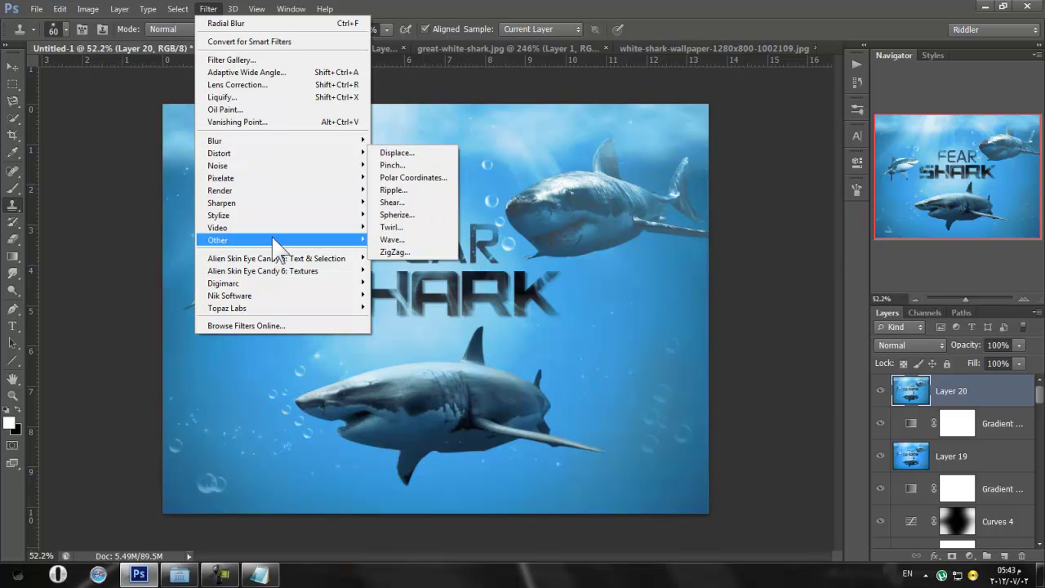
mouse_move(313, 217)
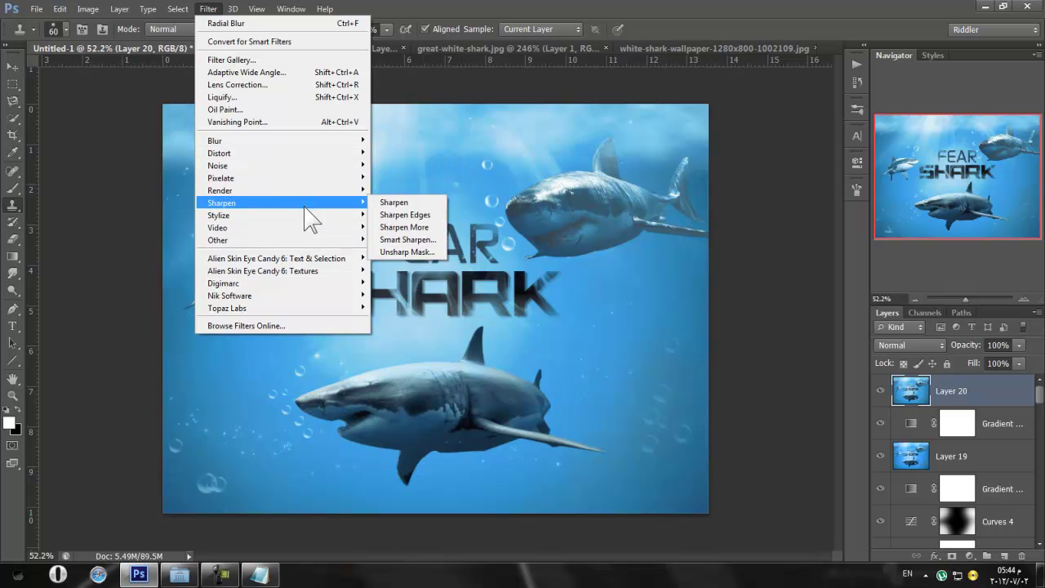
left_click(385, 202)
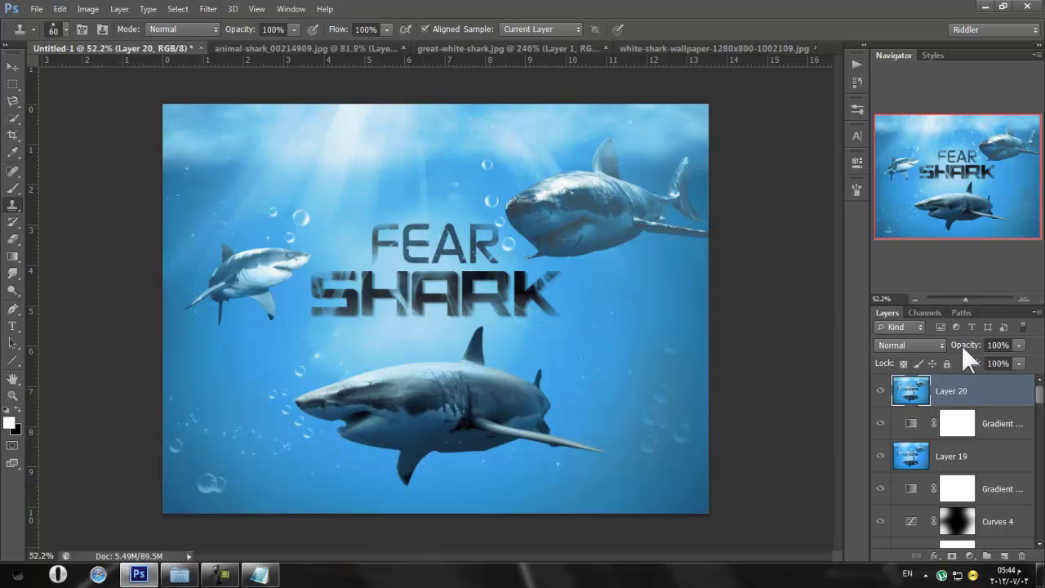
mouse_move(967, 343)
left_mouse_down()
mouse_move(975, 340)
mouse_move(964, 340)
left_mouse_up()
left_click(1004, 555)
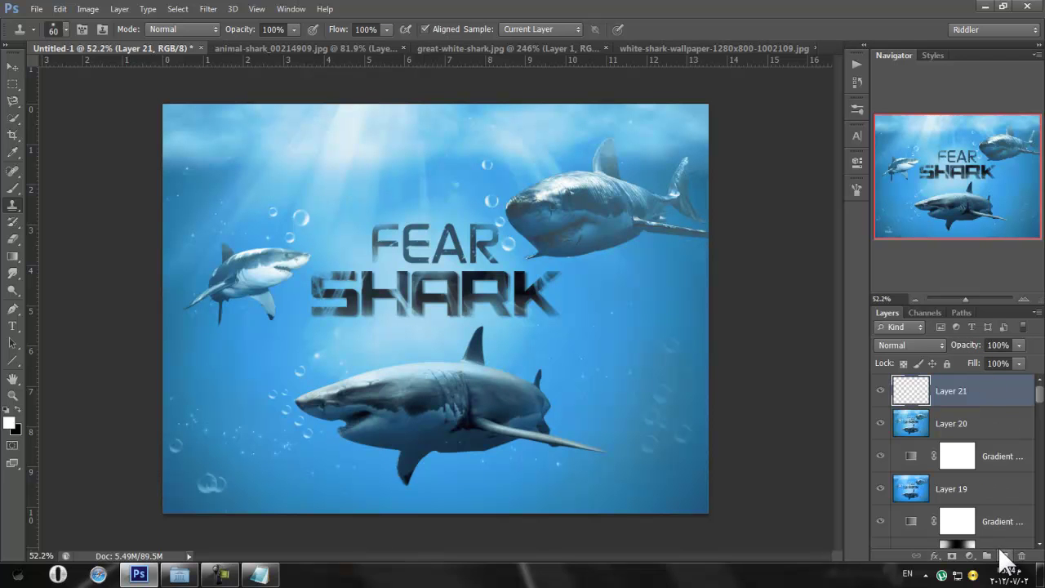
key("ctrl+shift+alt+e")
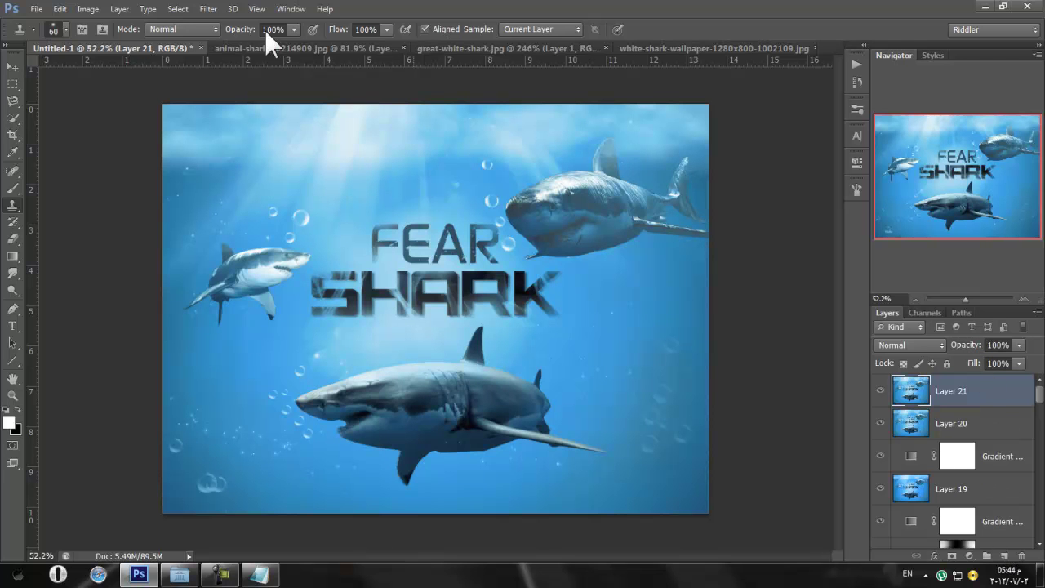
left_click(212, 9)
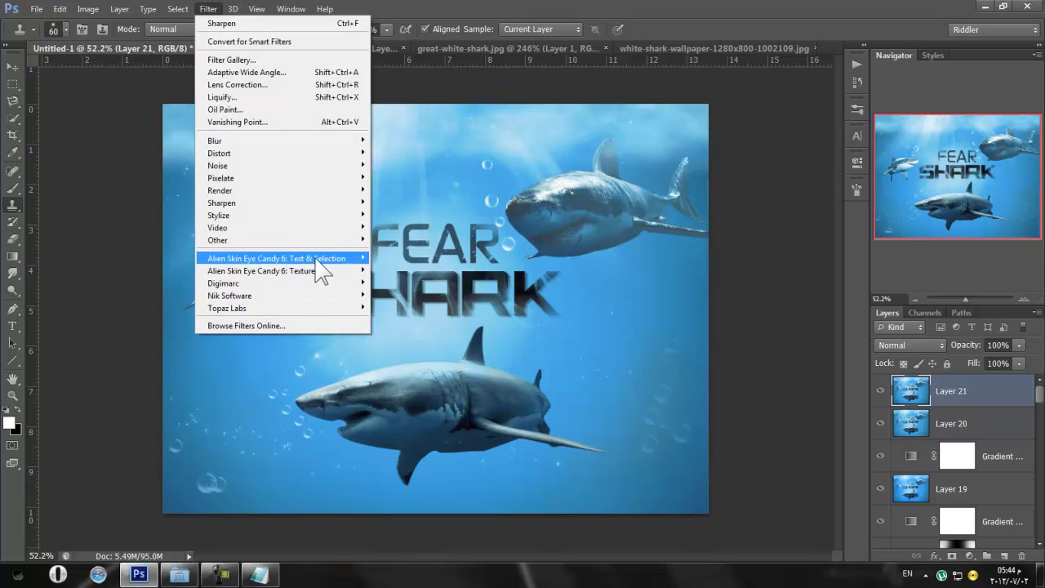
mouse_move(316, 259)
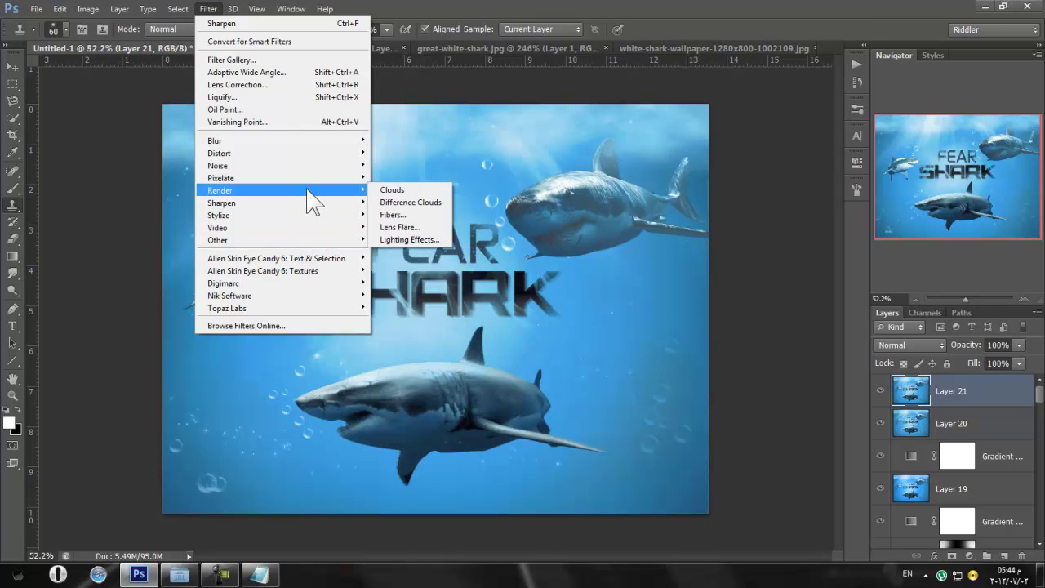
mouse_move(257, 167)
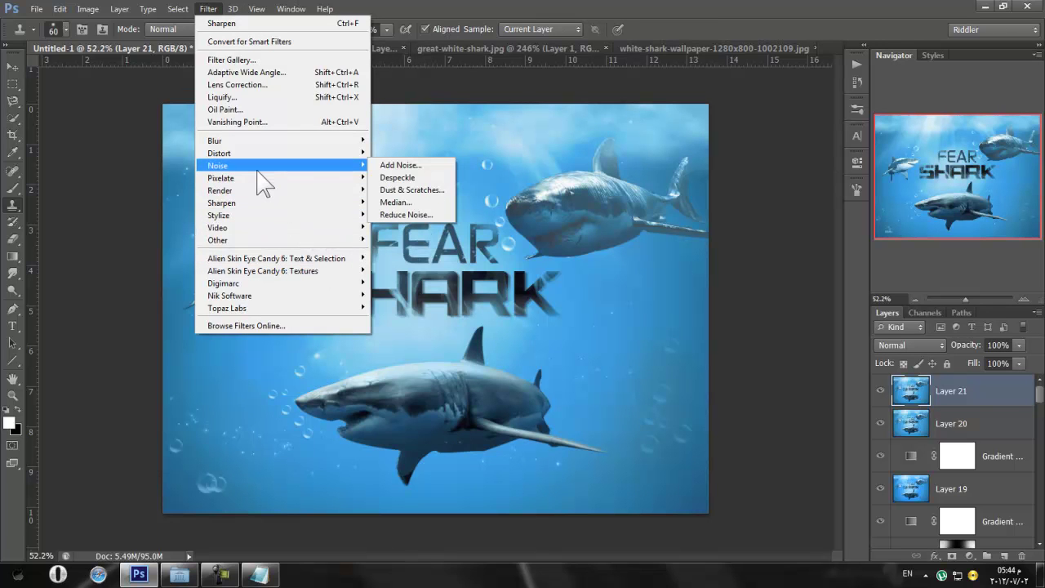
key("Escape")
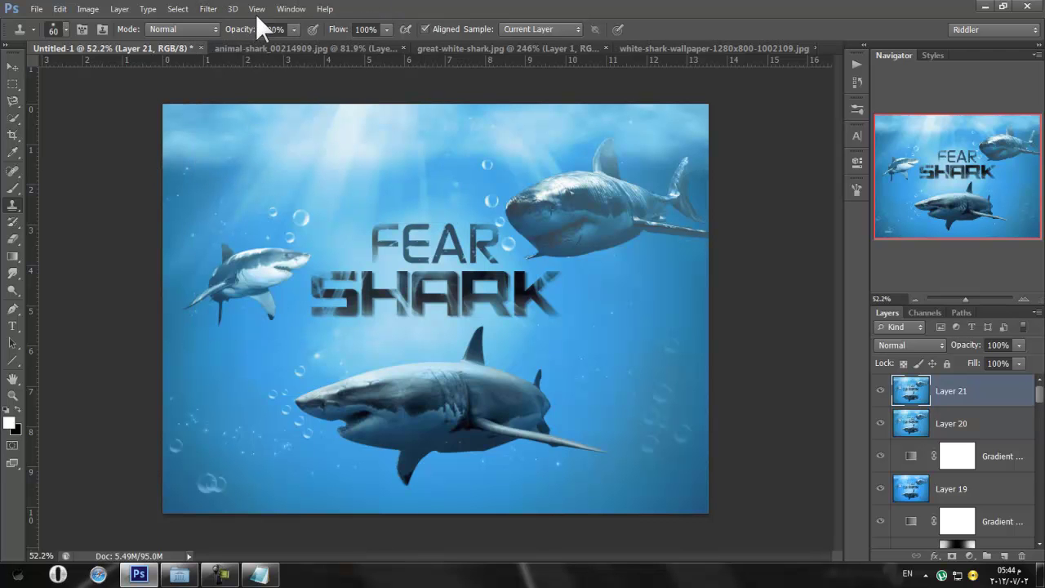
Add a Gradient Map adjustment above the stamped layer in Luminosity blend mode and reverse its gradient to run from black to white
left_click(969, 555)
left_click(930, 527)
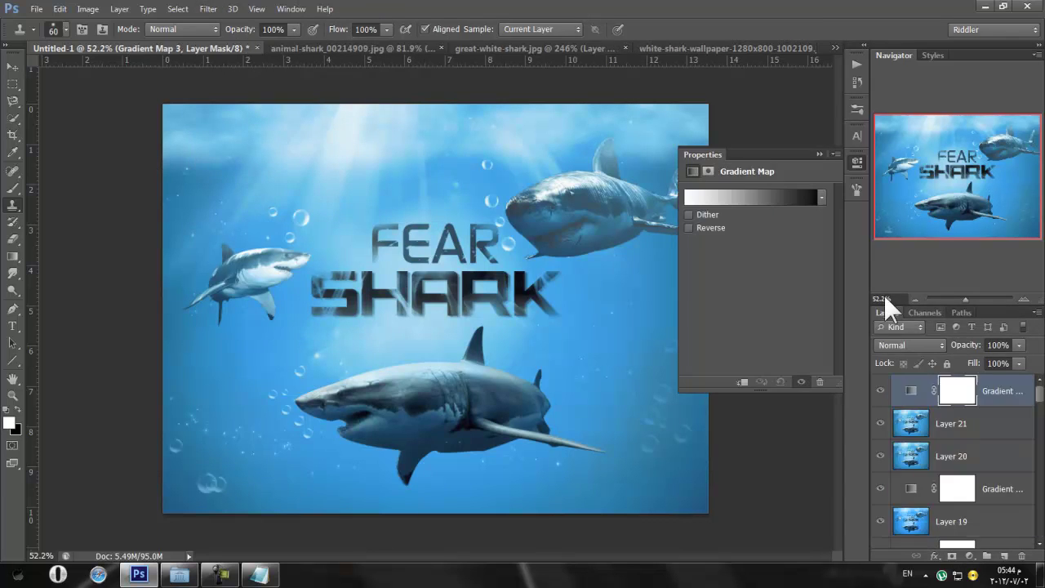
left_click(886, 343)
left_click(892, 333)
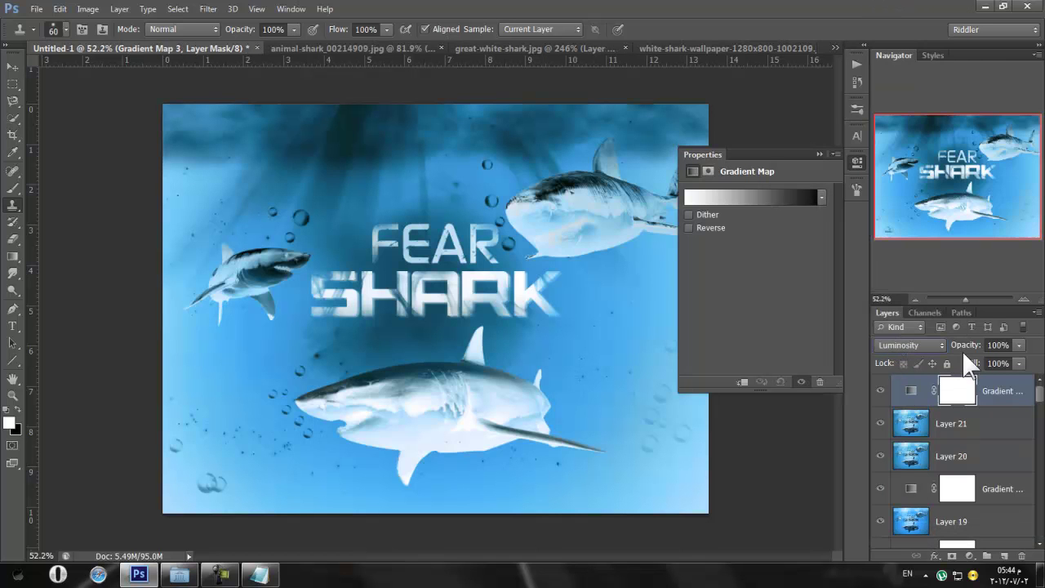
left_click(689, 226)
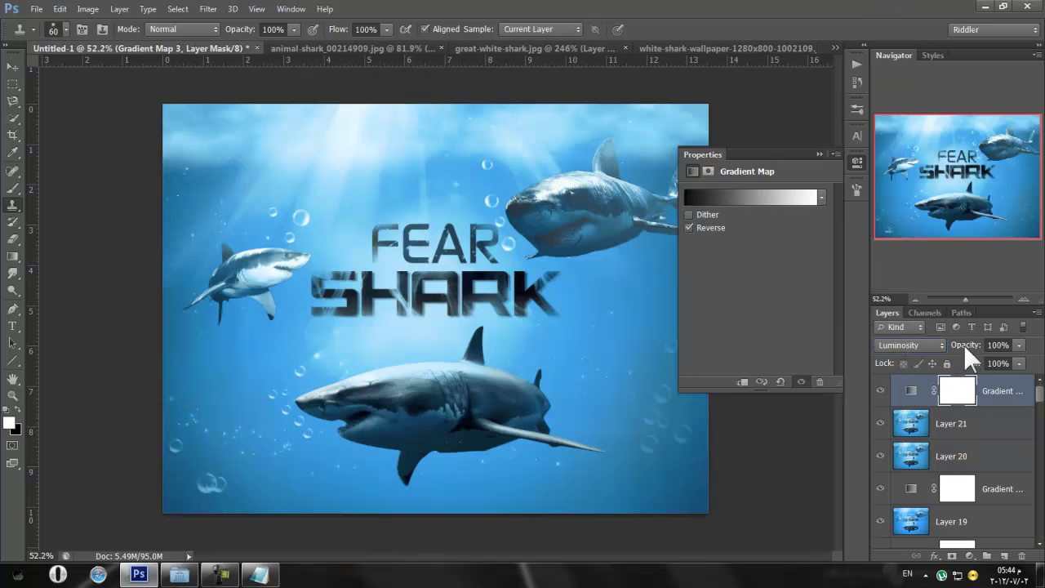
Try the Luminosity Gradient Map at 40% opacity, compare the image with and without it, and return its opacity to 100%
left_click(884, 388)
left_click(884, 388)
left_click_drag(973, 346, 947, 340)
left_click(856, 189)
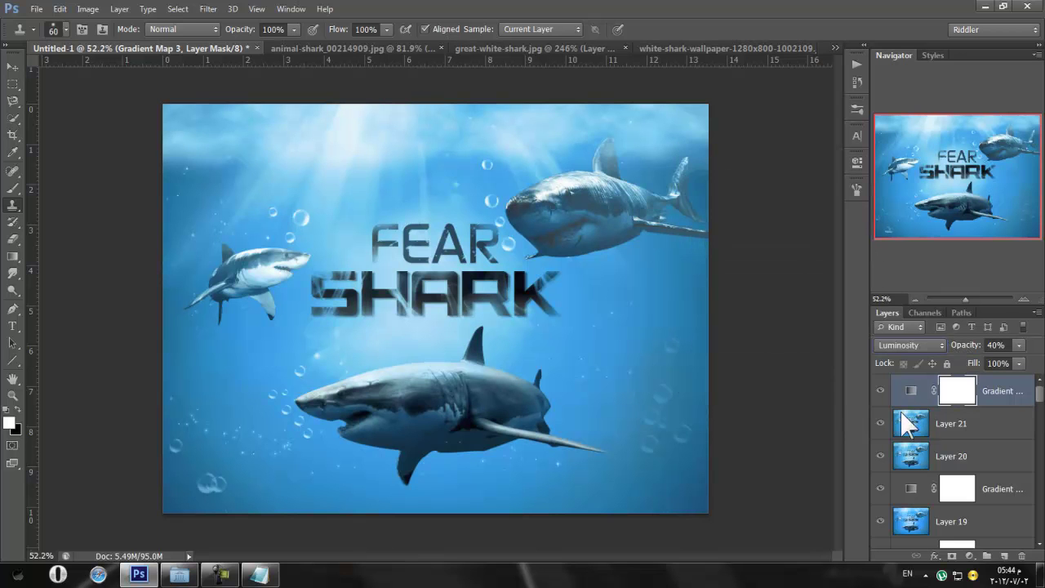
left_click(879, 389)
left_click(879, 389)
left_click_drag(977, 348, 893, 350)
left_click_drag(960, 347, 886, 344)
Invert the Gradient Map's mask to black and paint white over the shark and title areas with a 400-pixel brush at 32% opacity
key("ctrl+i")
left_click(13, 188)
left_click(17, 417)
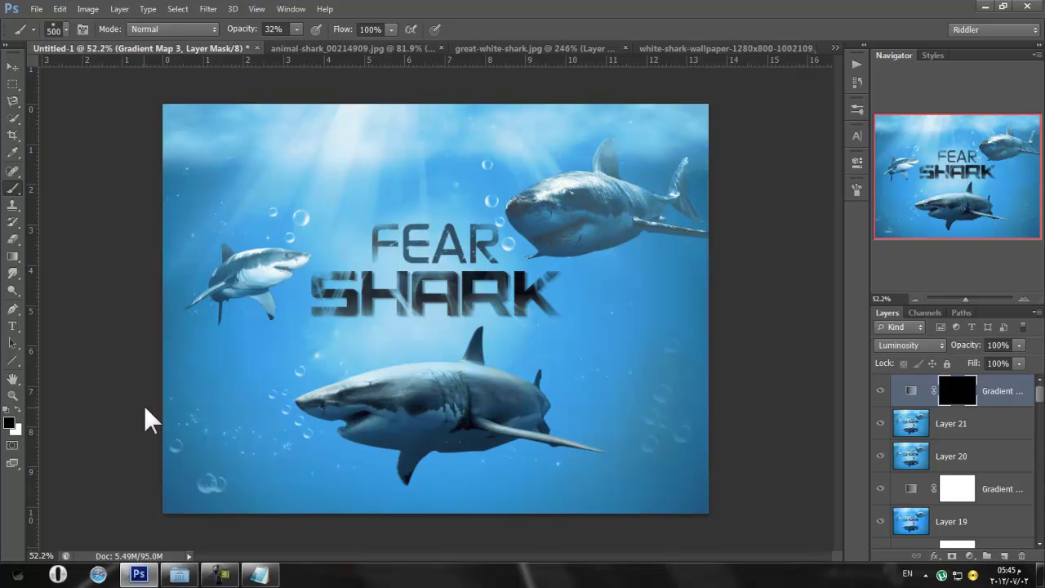
left_click(18, 409)
key("bracketleft")
left_click_drag(590, 353, 611, 333)
mouse_move(238, 387)
left_mouse_down()
mouse_move(269, 422)
mouse_move(259, 237)
left_mouse_up()
mouse_move(253, 195)
left_mouse_down()
mouse_move(220, 273)
mouse_move(418, 299)
mouse_move(491, 221)
mouse_move(619, 201)
left_mouse_up()
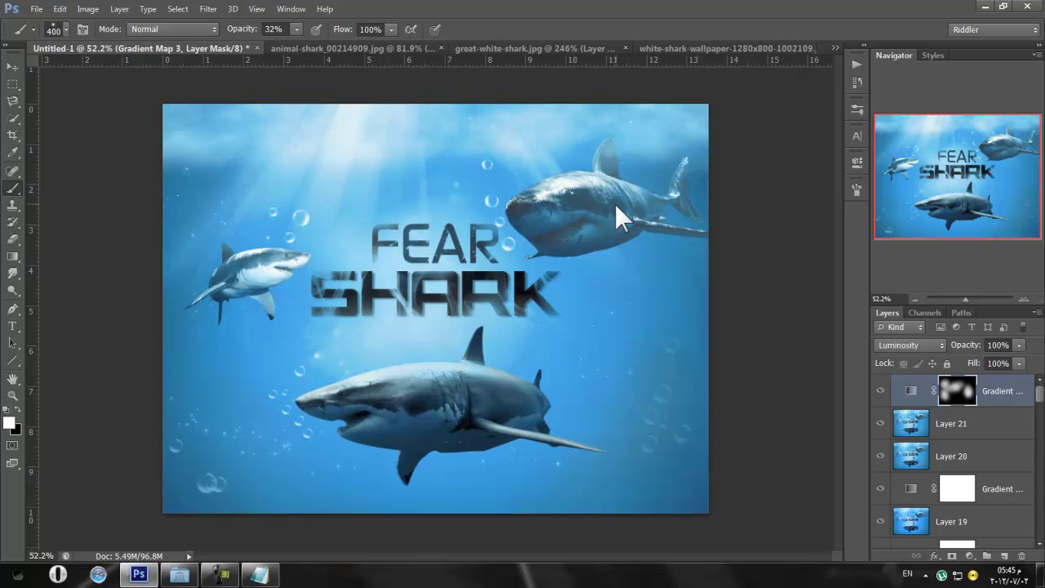
mouse_move(323, 324)
left_mouse_down()
mouse_move(221, 274)
mouse_move(456, 272)
mouse_move(441, 294)
left_mouse_up()
left_click(880, 389)
left_click(879, 388)
Stamp all visible layers onto a new layer above the masked Luminosity Gradient Map
left_click(947, 543)
scroll(984, 477, "up", 1)
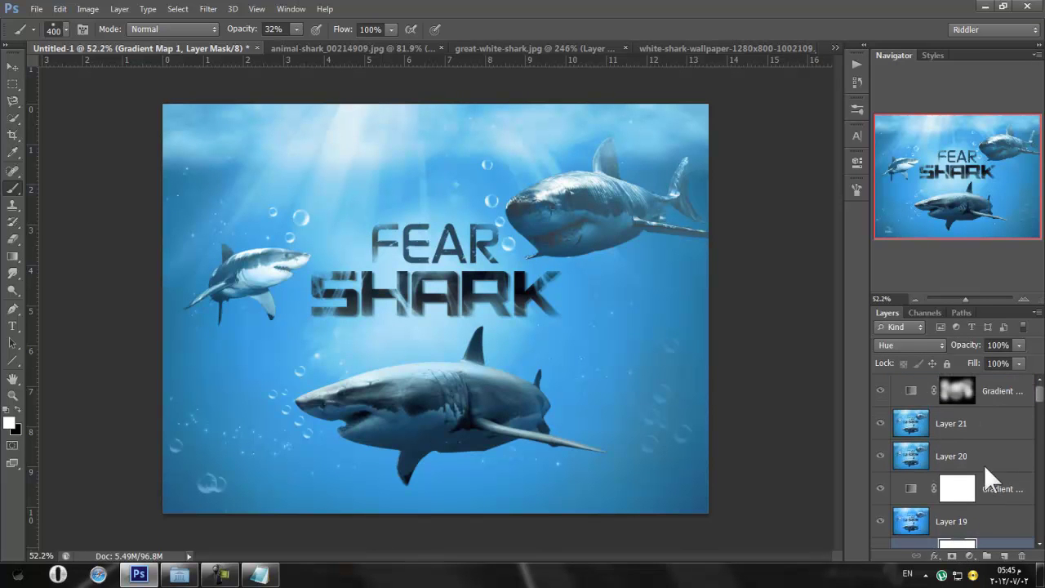
left_click(1010, 395)
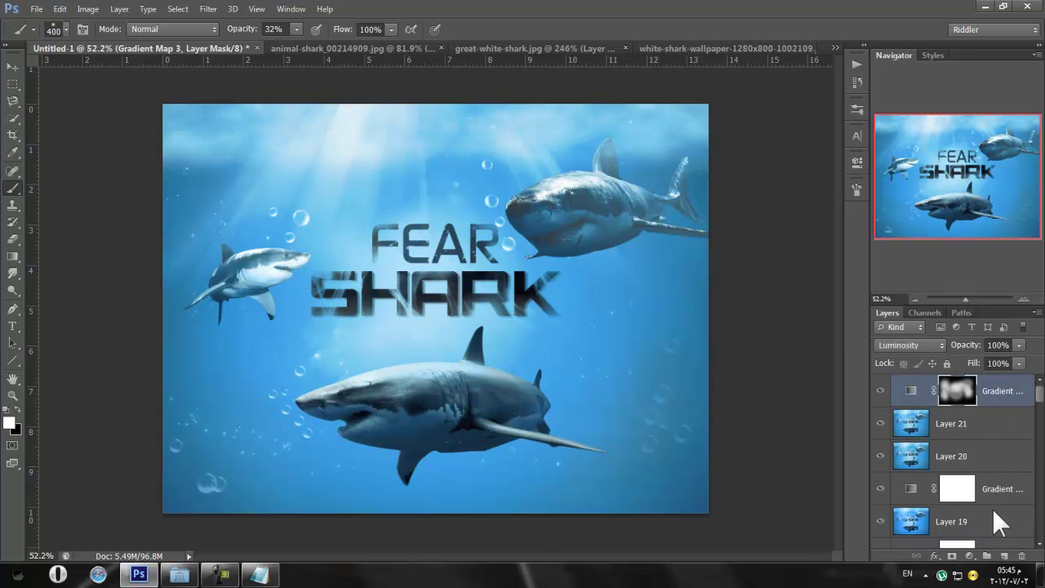
left_click(1005, 555)
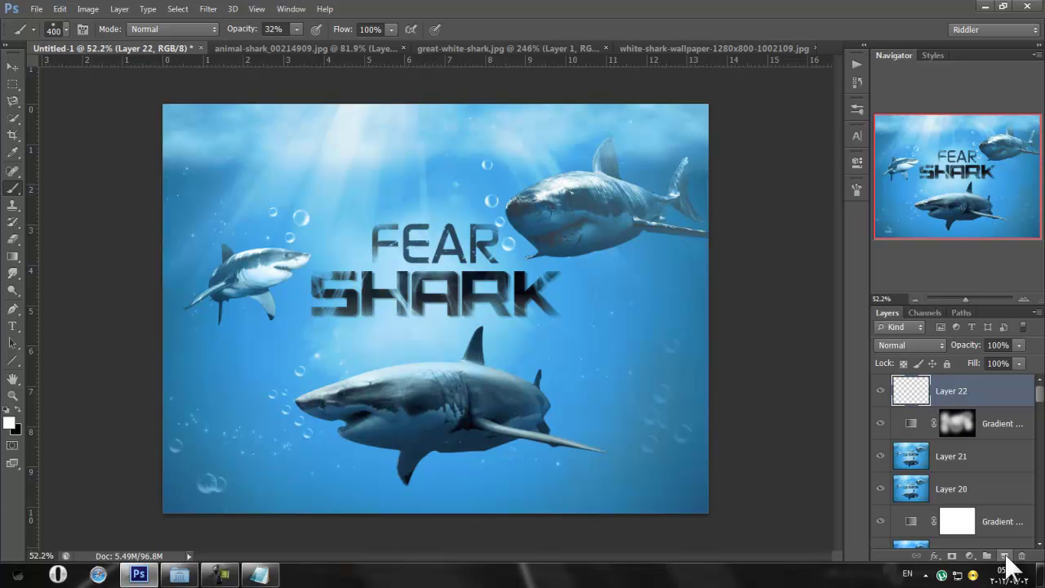
key("ctrl+shift+alt+e")
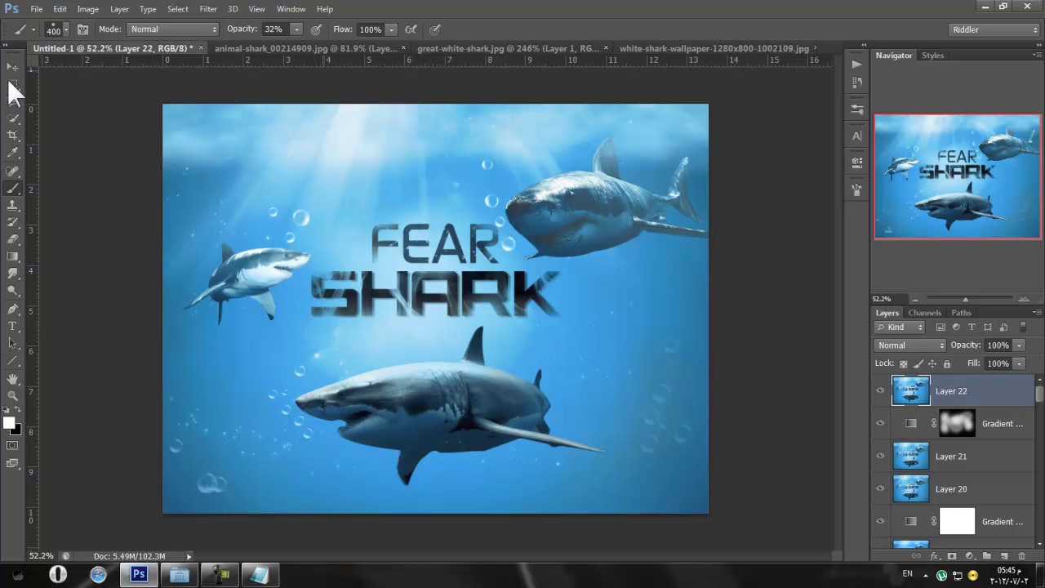
key("Tab")
key("Tab")
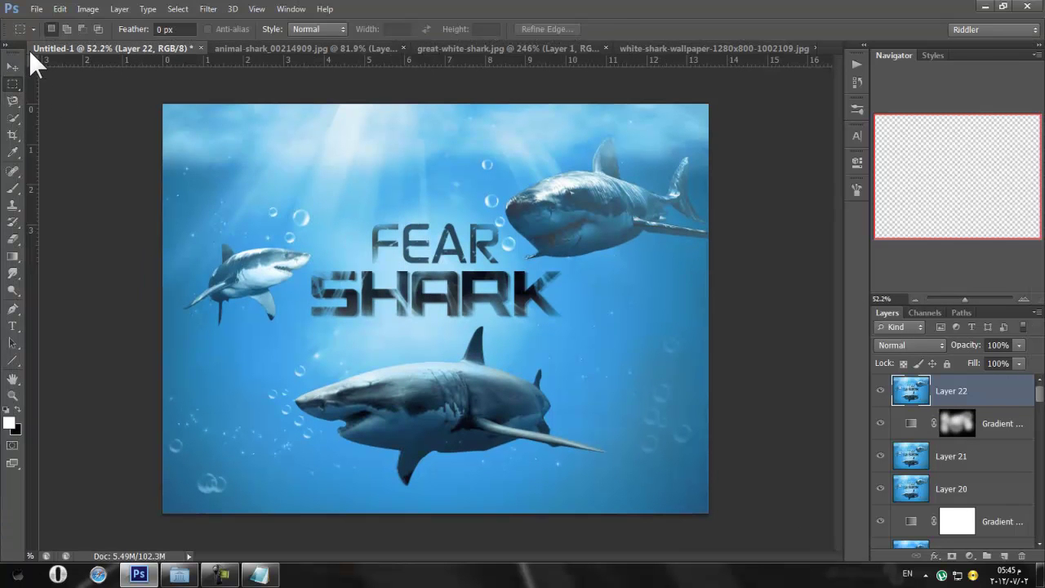
Apply Reduce Noise to the new stamped layer with Strength 5, Reduce Color Noise 44% and increased Preserve Details
left_click(173, 10)
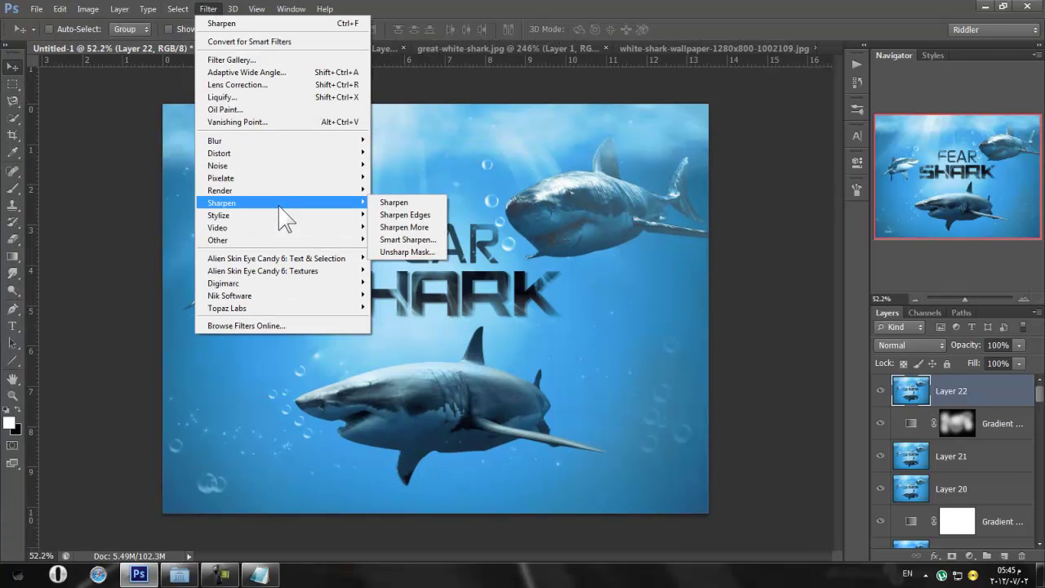
mouse_move(284, 193)
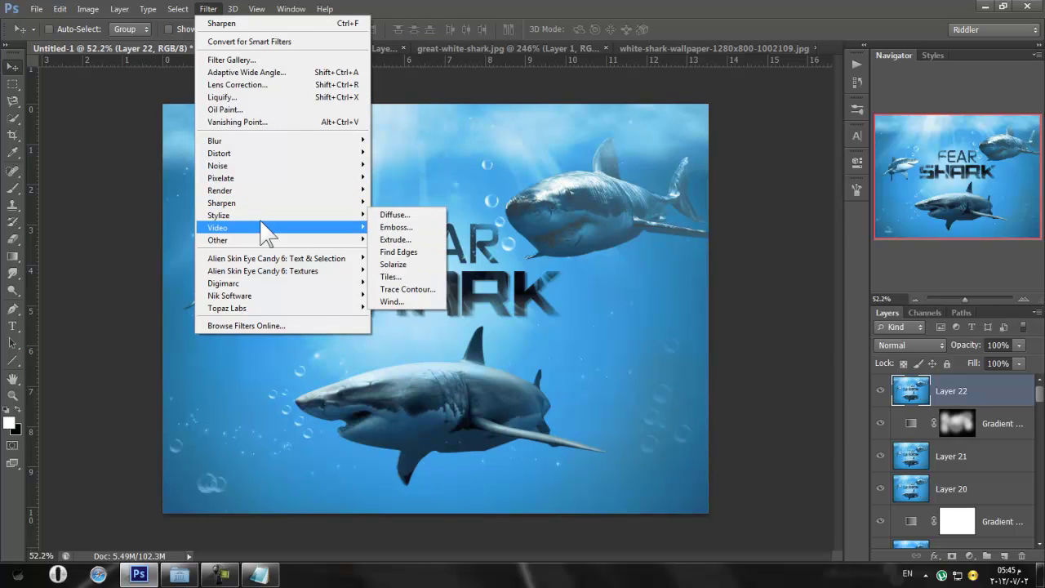
mouse_move(326, 166)
left_click(406, 215)
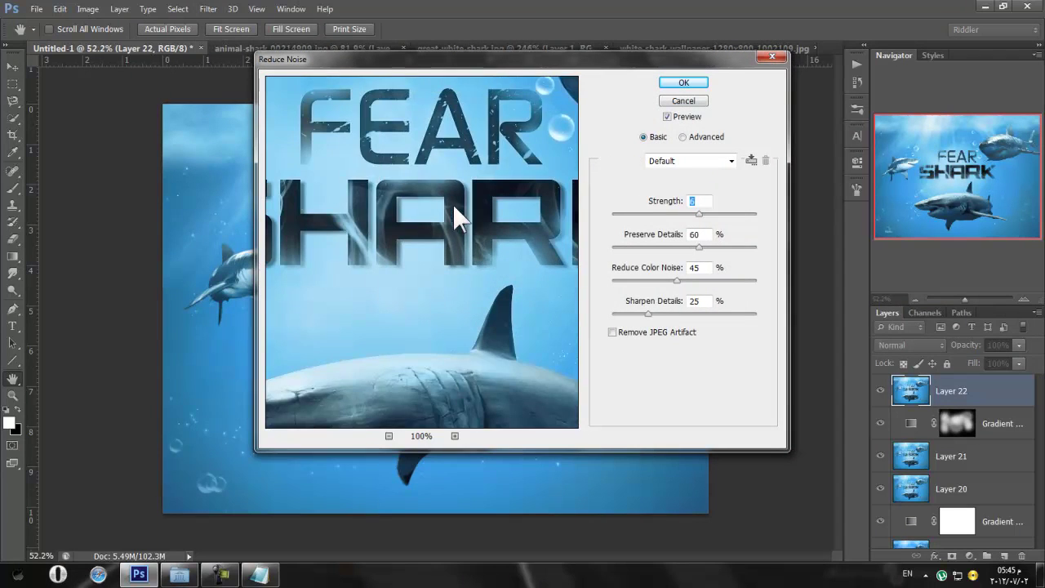
left_click_drag(459, 366, 460, 218)
left_click_drag(699, 248, 702, 247)
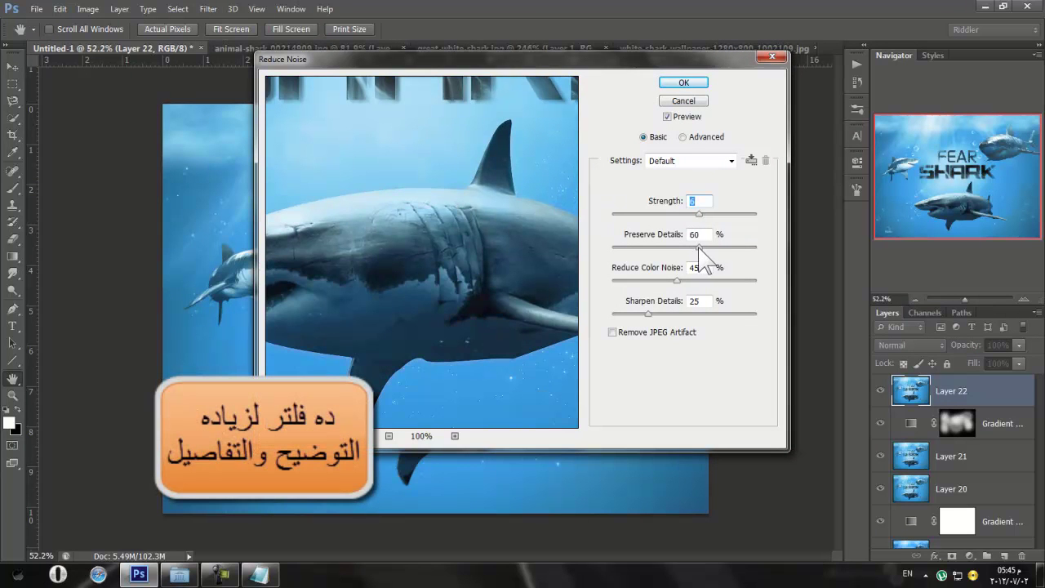
left_click_drag(375, 303, 394, 331)
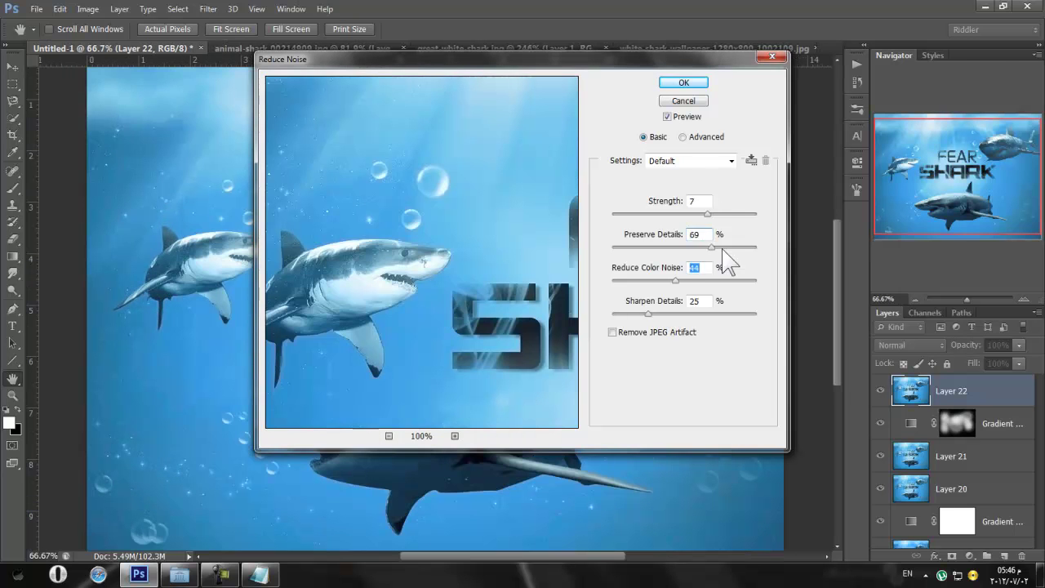
left_click(722, 247)
left_click_drag(707, 214, 688, 213)
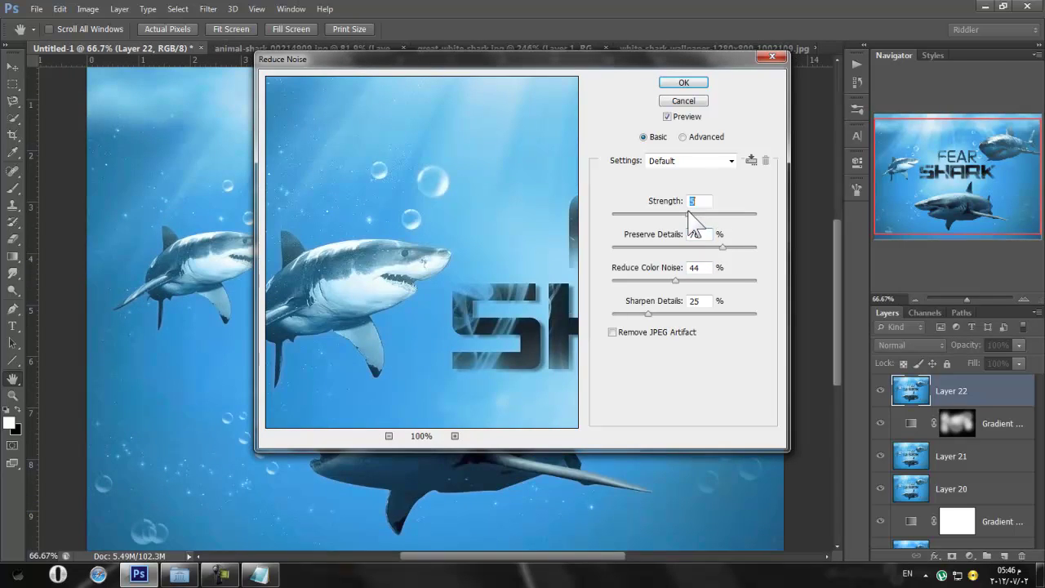
left_click(682, 84)
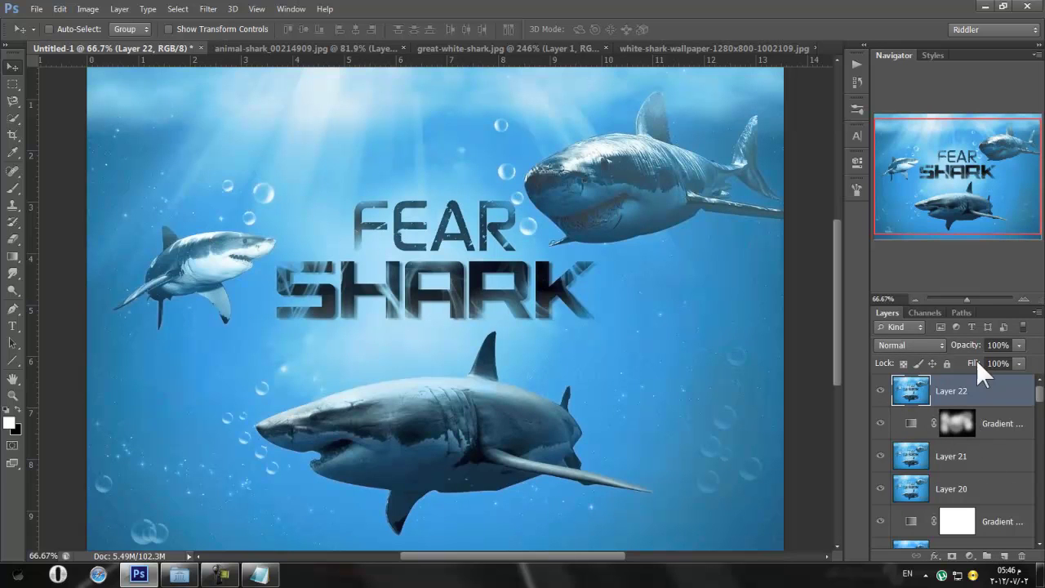
Add a Vibrance adjustment above the noise-reduced layer with Vibrance +35 and Saturation +4
left_click_drag(971, 302, 964, 302)
left_click(969, 556)
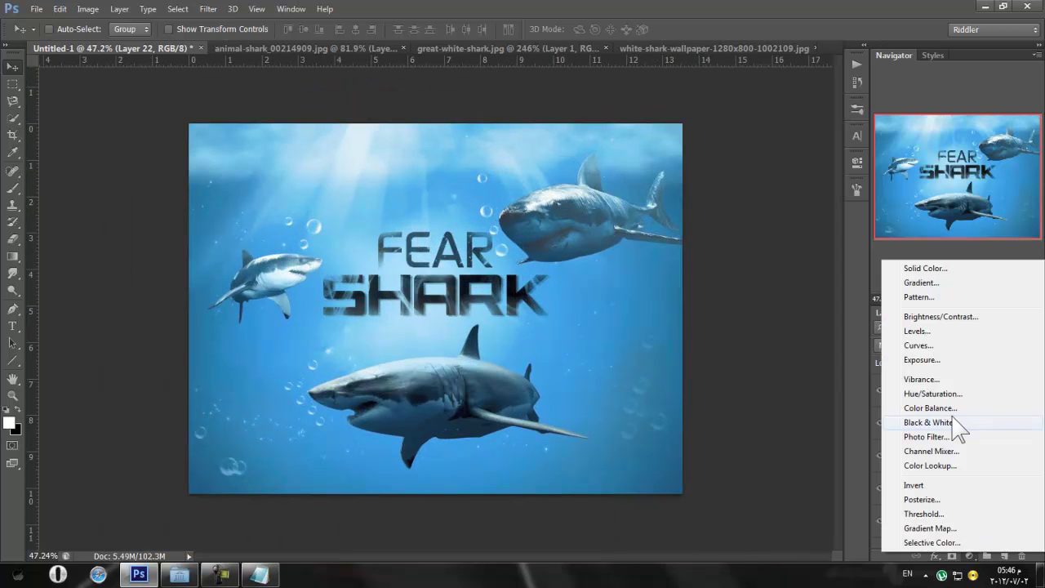
left_click(943, 381)
left_click_drag(755, 207, 757, 237)
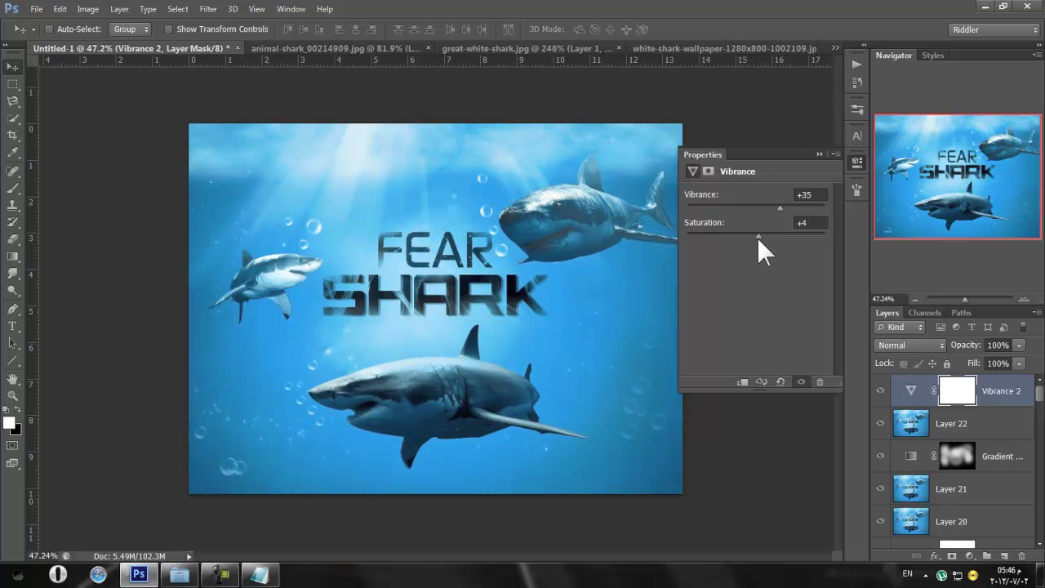
left_click(850, 166)
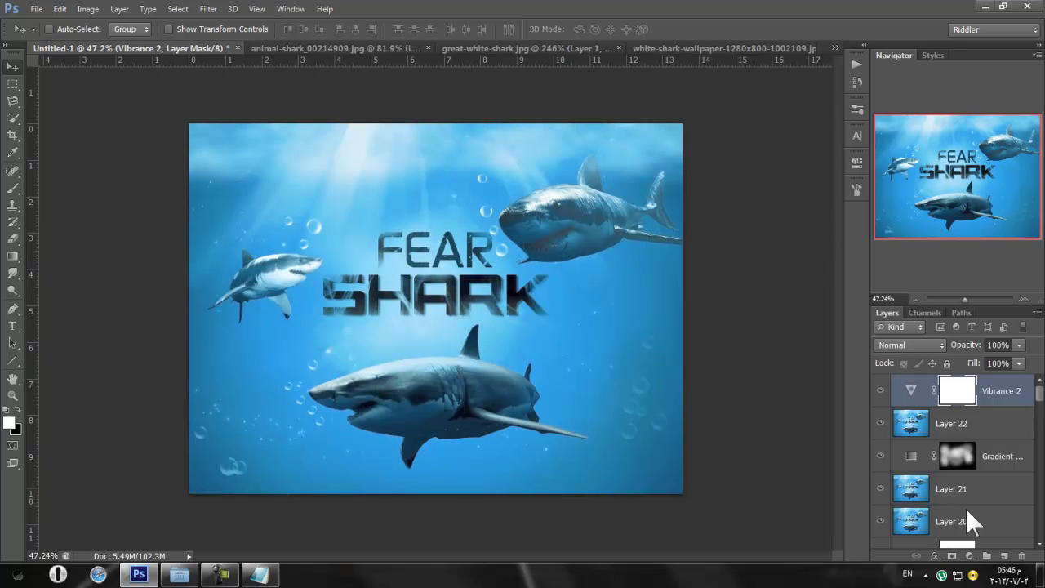
Stamp all visible layers onto a new layer above the Vibrance adjustment
left_click(1003, 556)
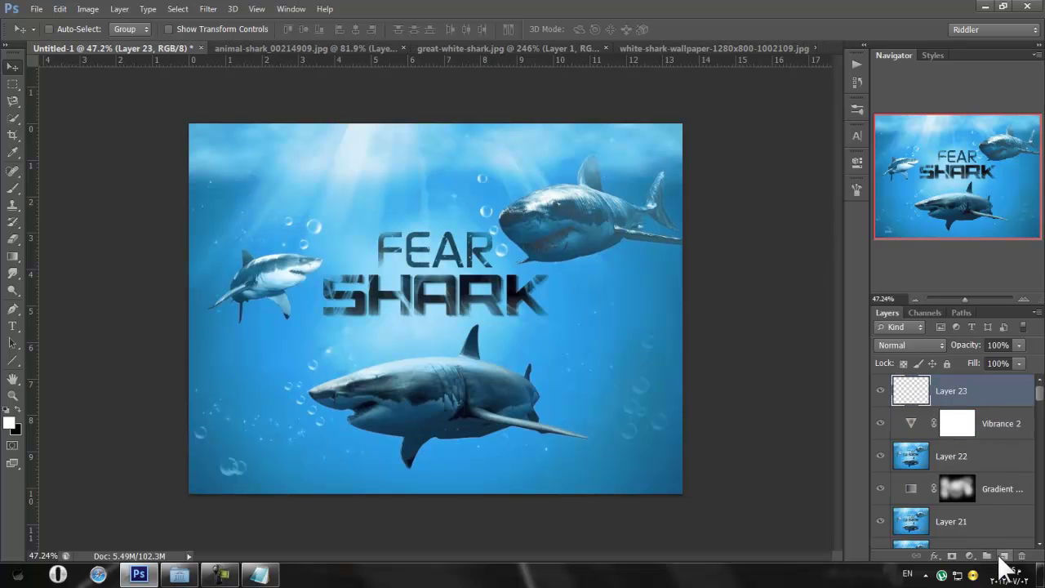
left_click(87, 9)
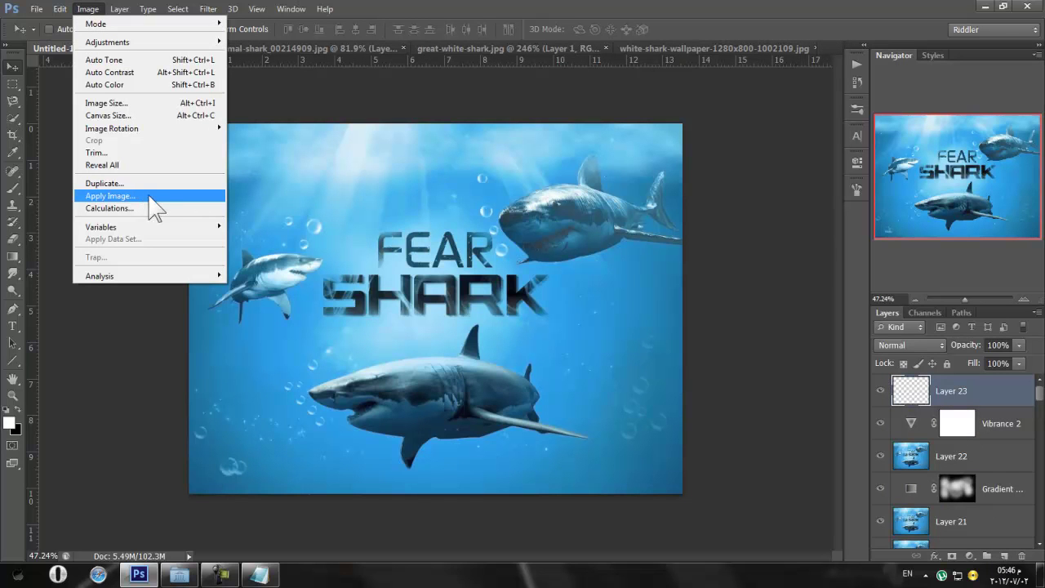
key("Escape")
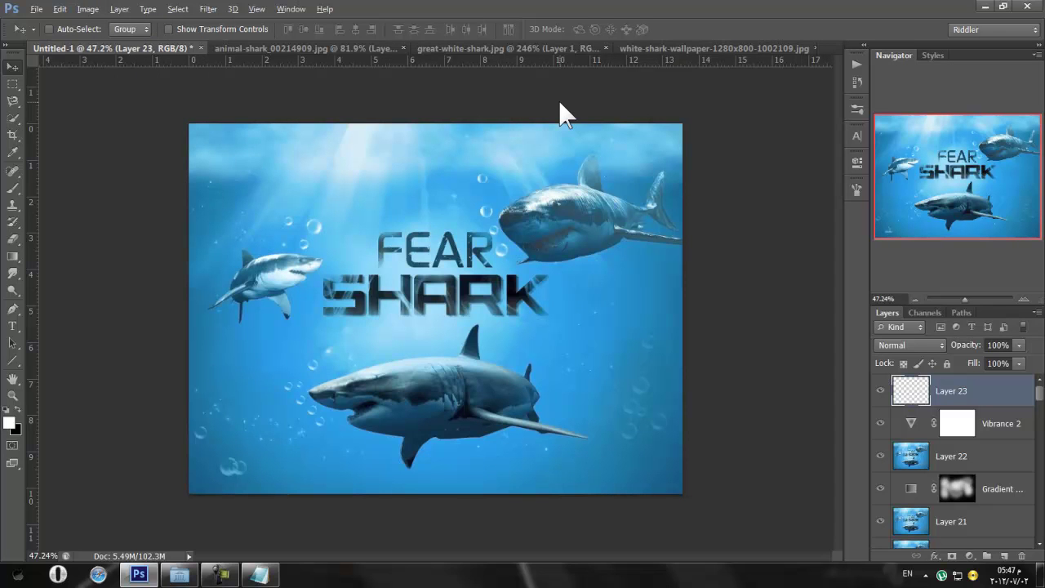
key("ctrl+shift+alt+e")
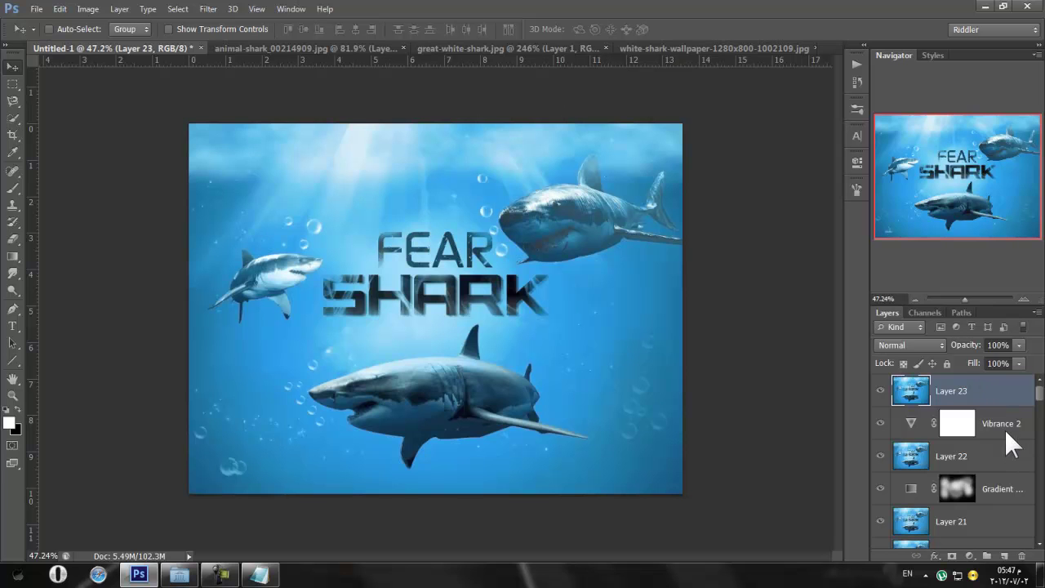
left_click(1010, 431)
left_click_drag(1039, 400, 1039, 535)
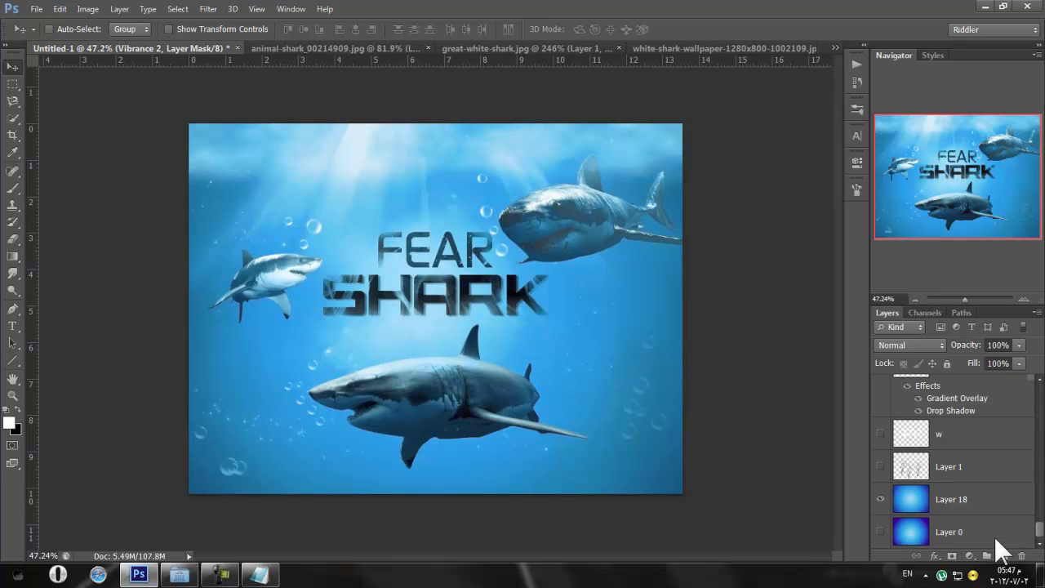
left_click(954, 529)
right_click(953, 529)
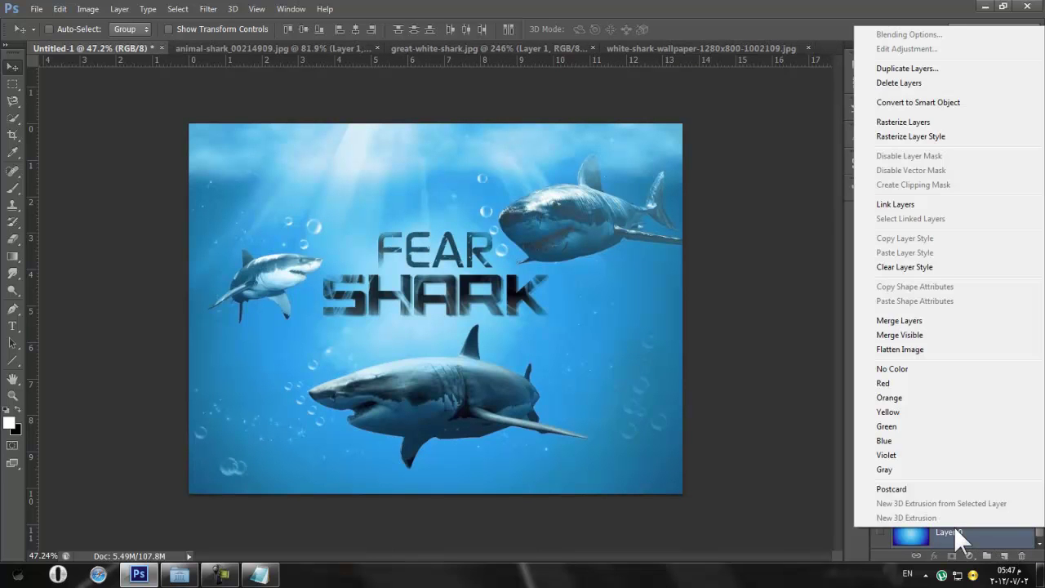
key("Escape")
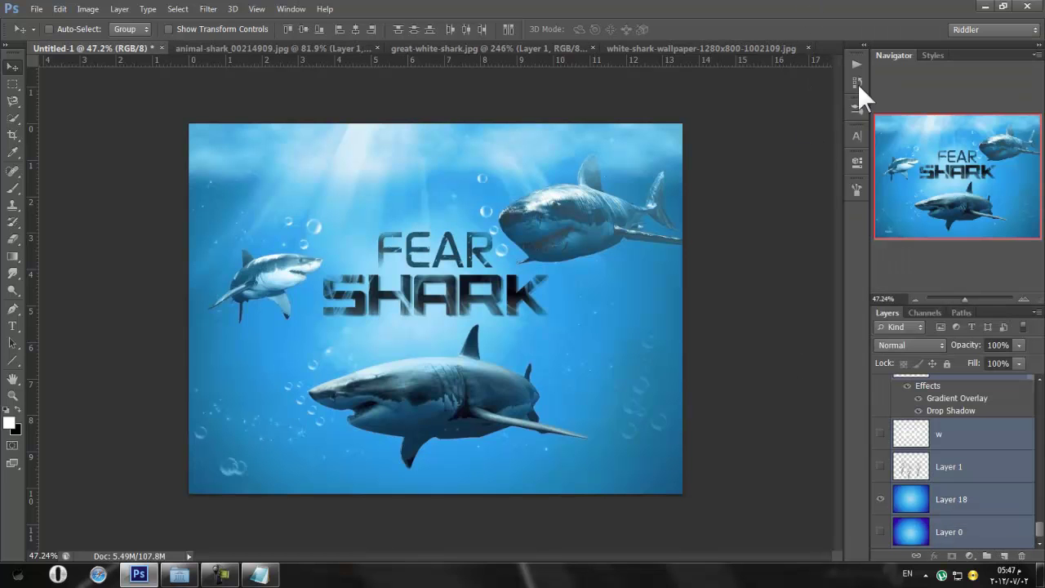
left_click(986, 556)
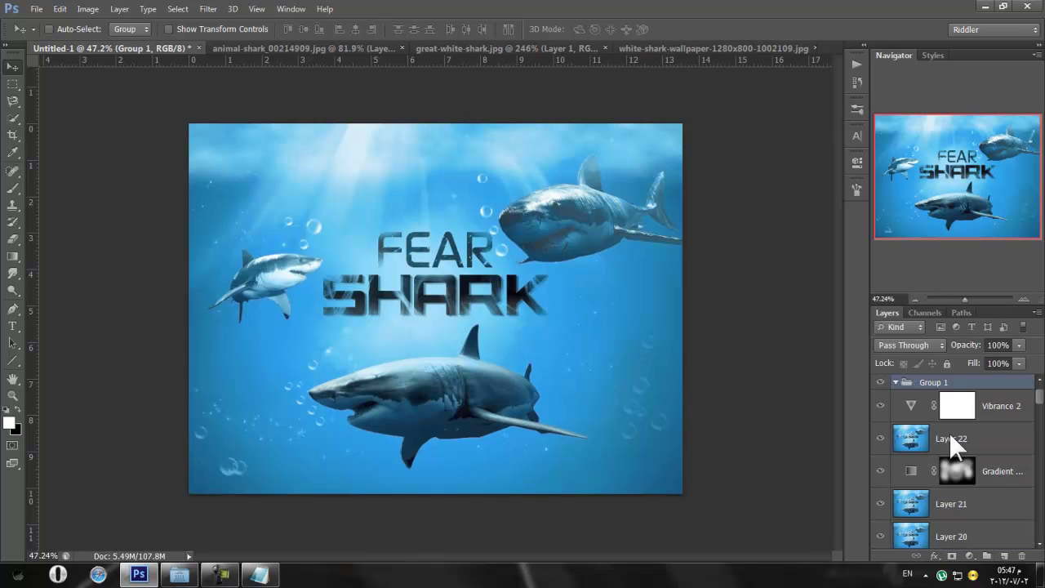
key("ctrl+shift+alt+e")
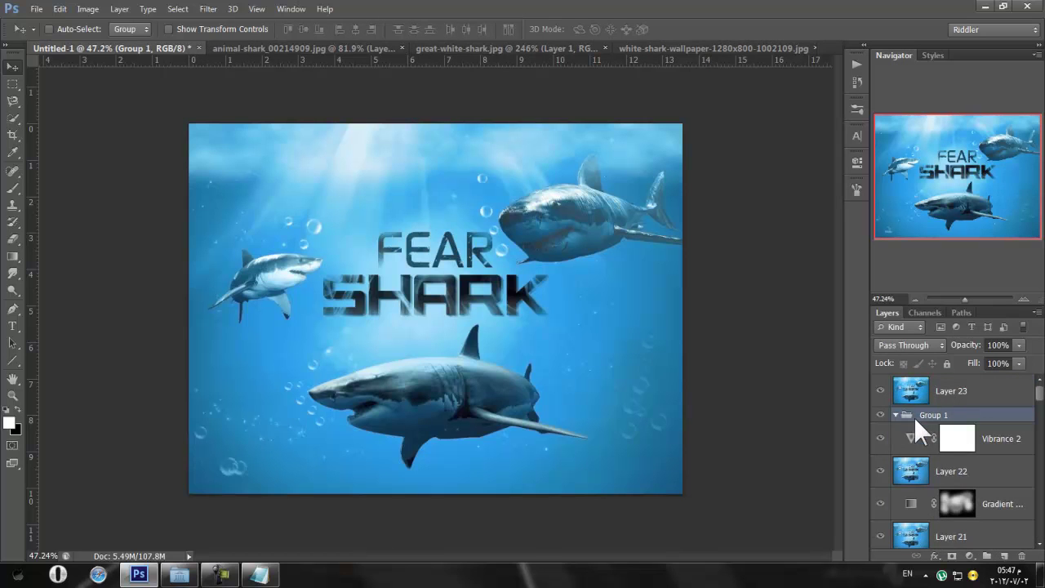
key("ctrl+shift+g")
Group all layers from Vibrance 2 down to Layer 0 into a new Pass Through group with 100% opacity beneath Layer 23
scroll(1004, 457, "down", 10)
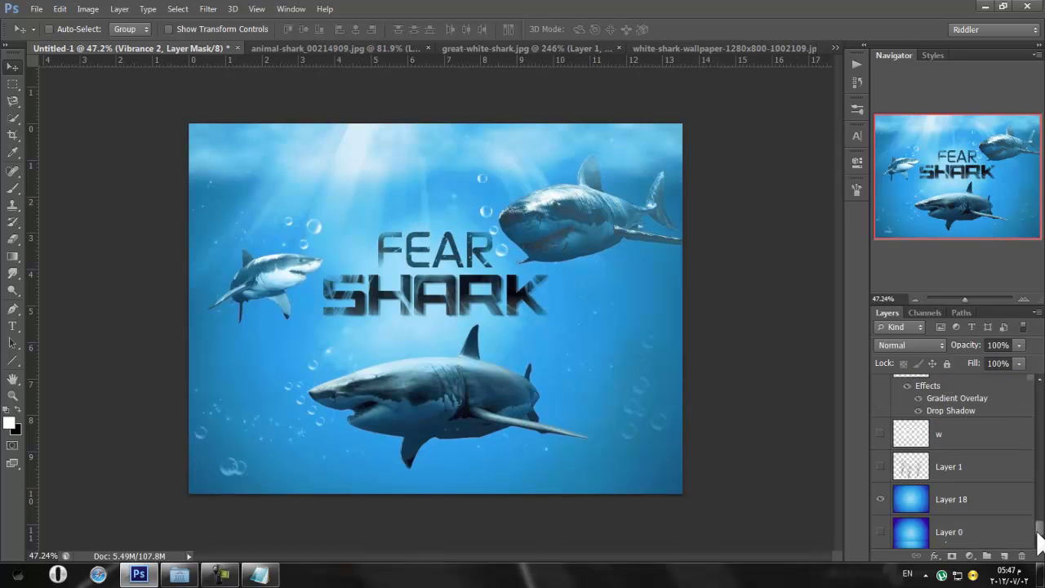
left_click(996, 531, "shift")
left_click(1037, 313)
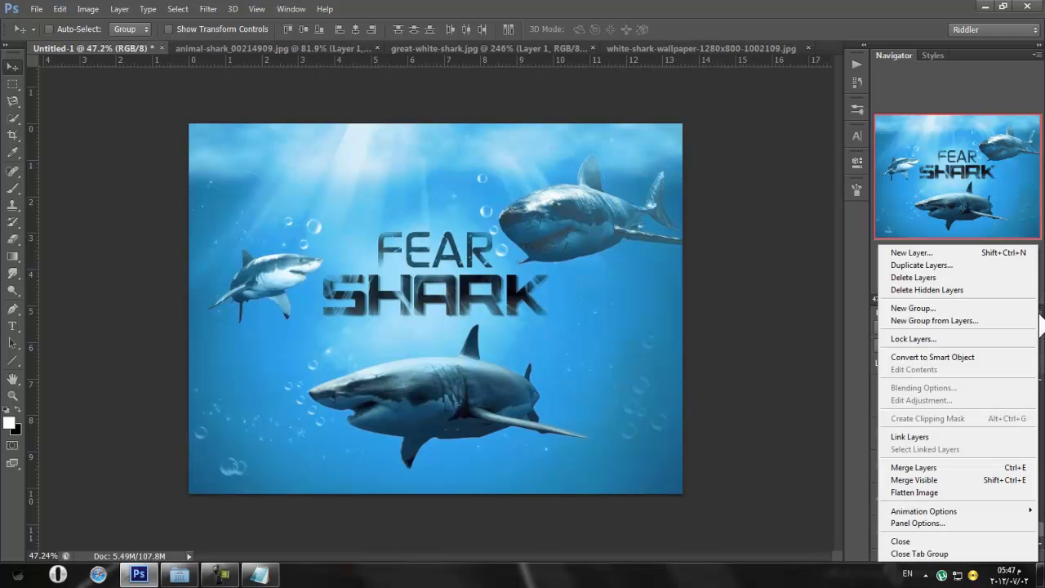
left_click(954, 321)
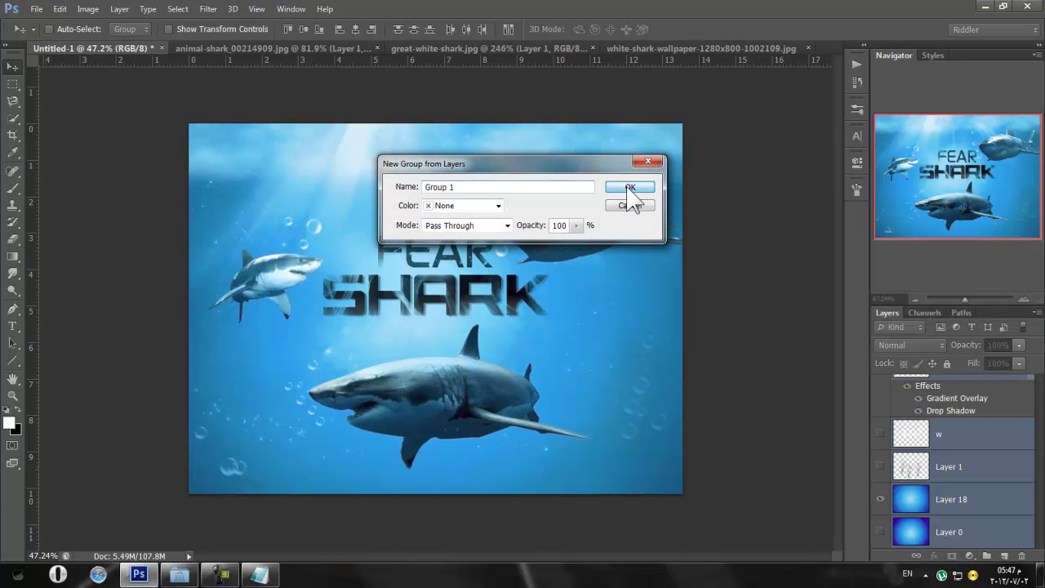
left_click(622, 186)
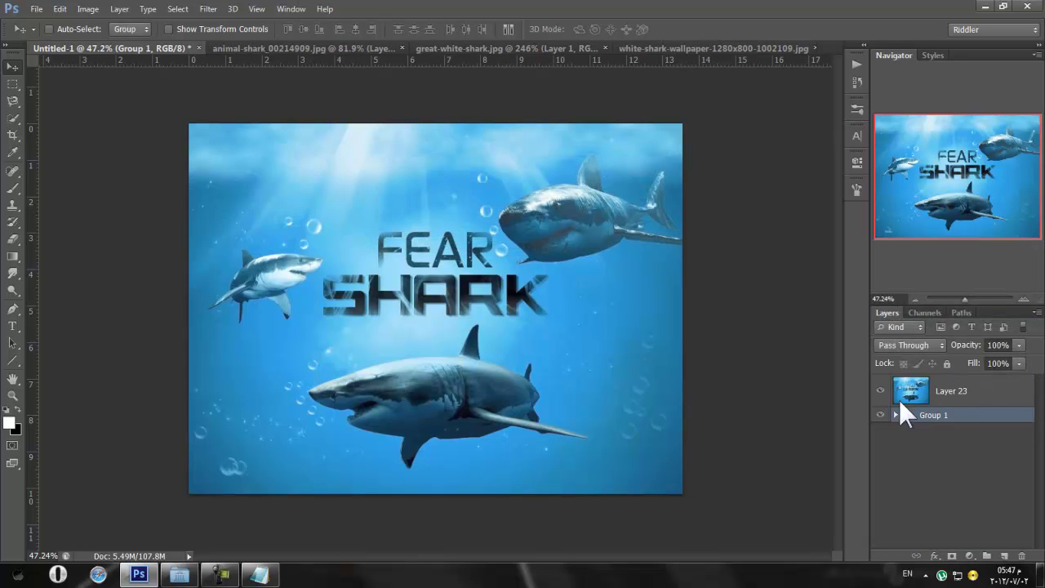
Select Layer 23 and duplicate the whole image, with its layers, as Untitled-1 copy
left_click(926, 382)
left_click(90, 8)
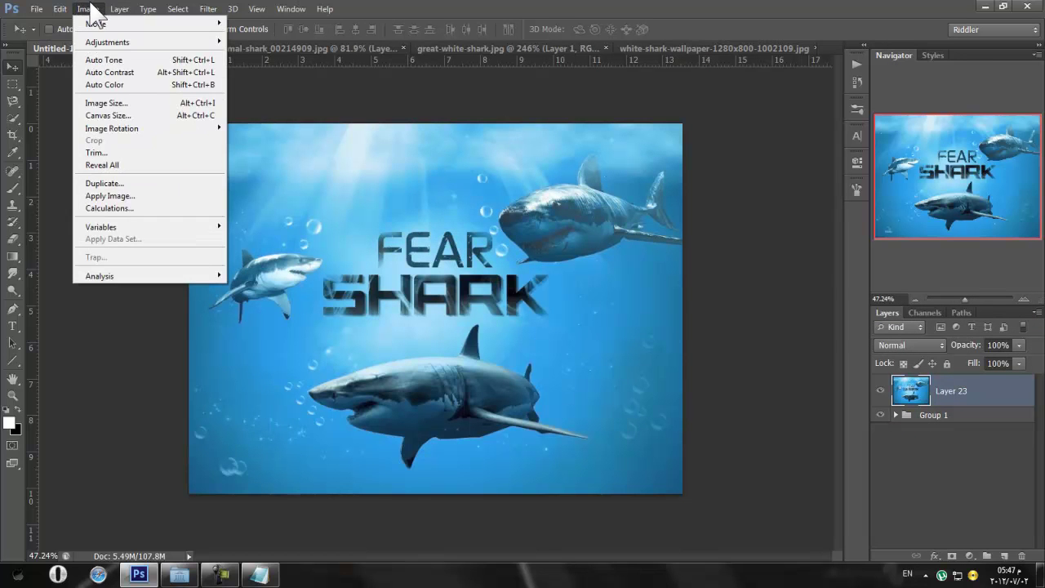
left_click(113, 187)
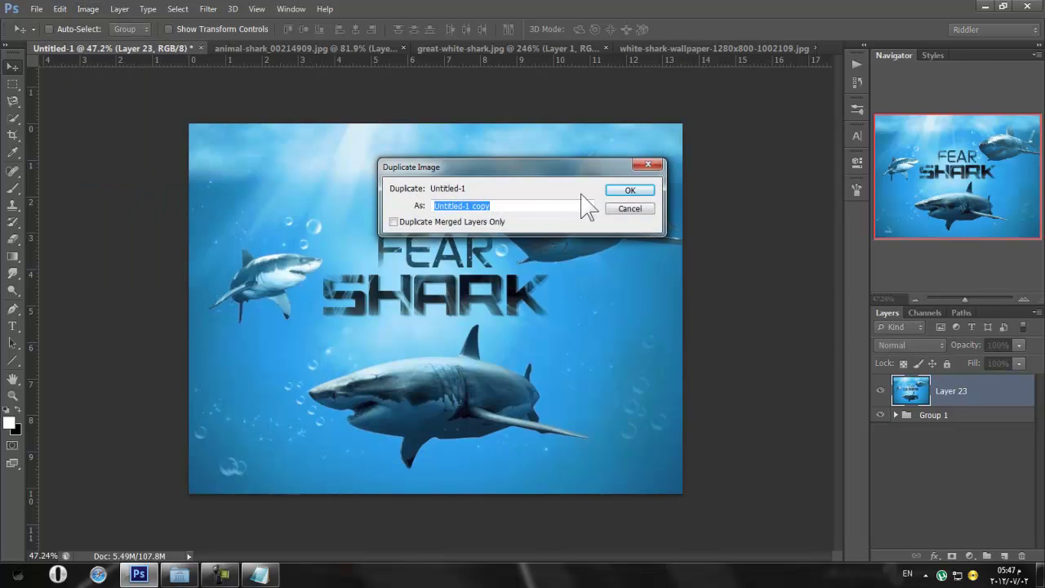
left_click(612, 191)
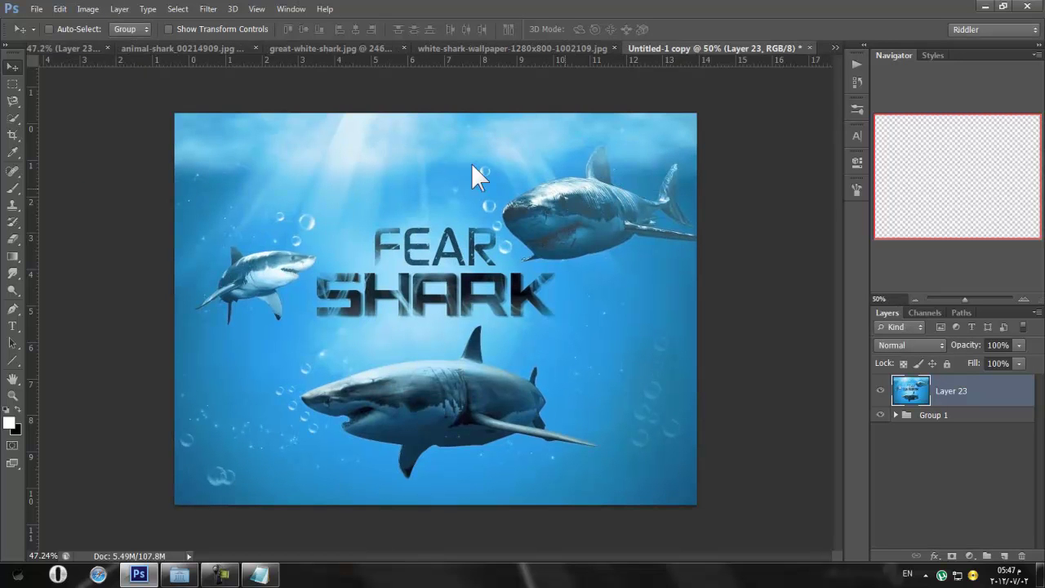
Close the three source shark photos, white-shark-wallpaper, great-white-shark and animal-shark, without saving their changes
left_click(614, 48)
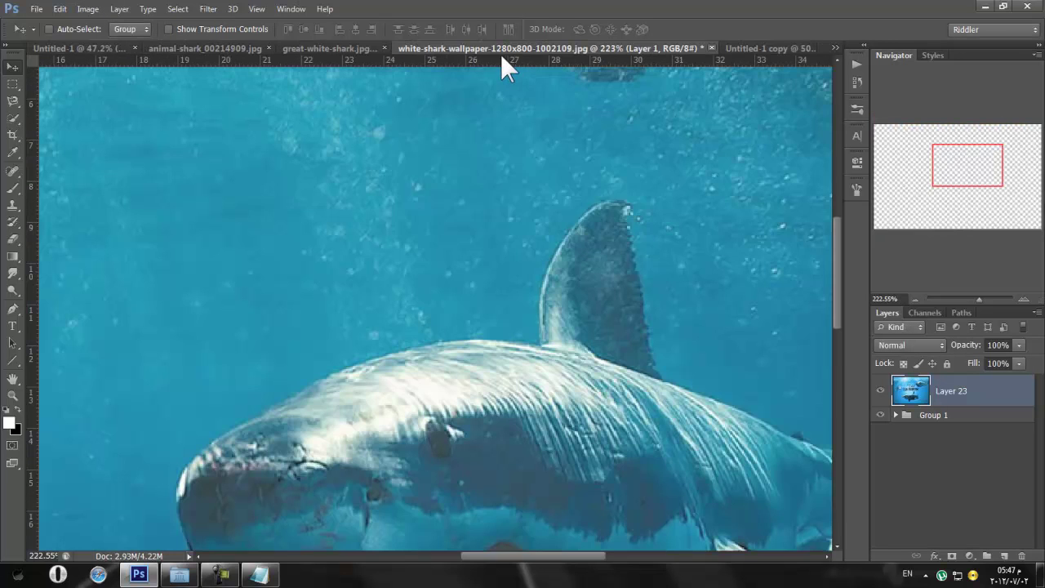
left_click(517, 218)
left_click(606, 48)
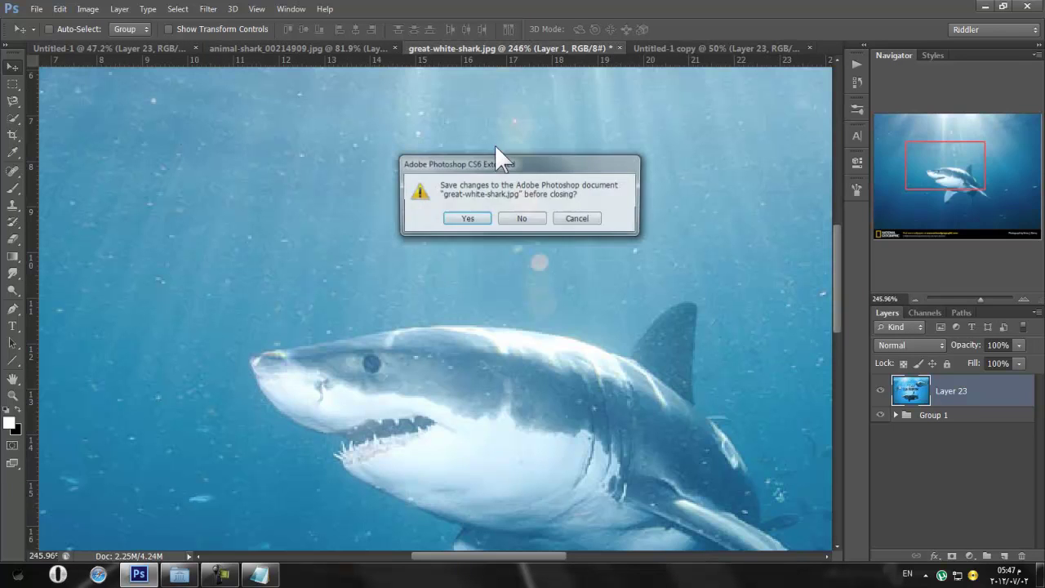
left_click(522, 218)
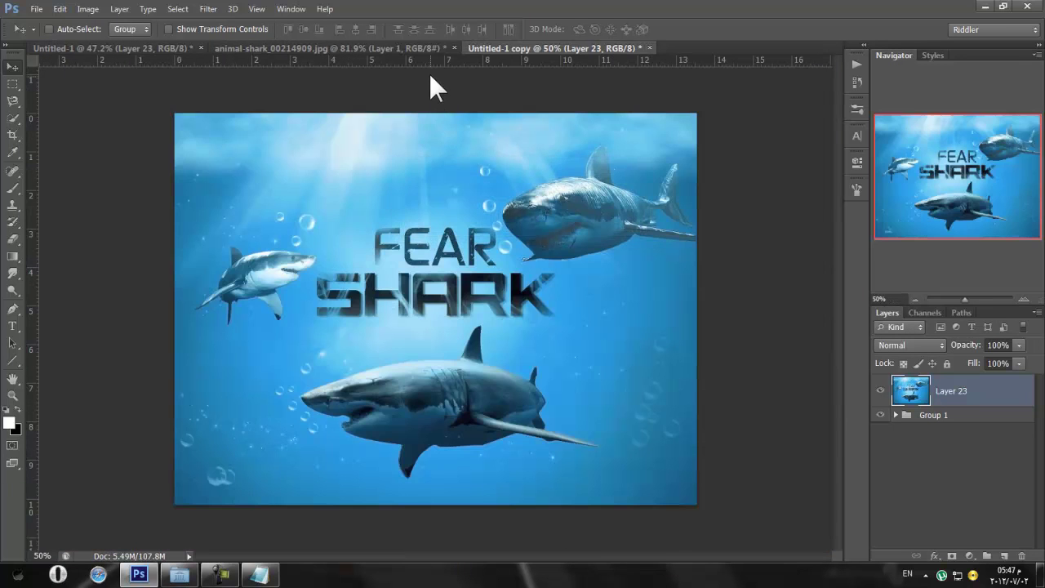
left_click(453, 47)
left_click(519, 217)
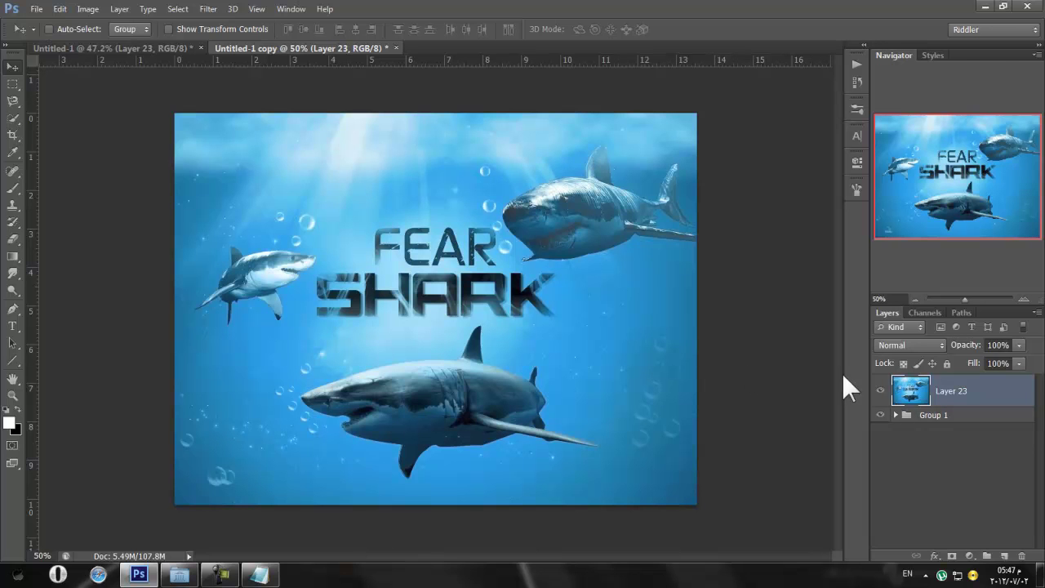
left_click(87, 8)
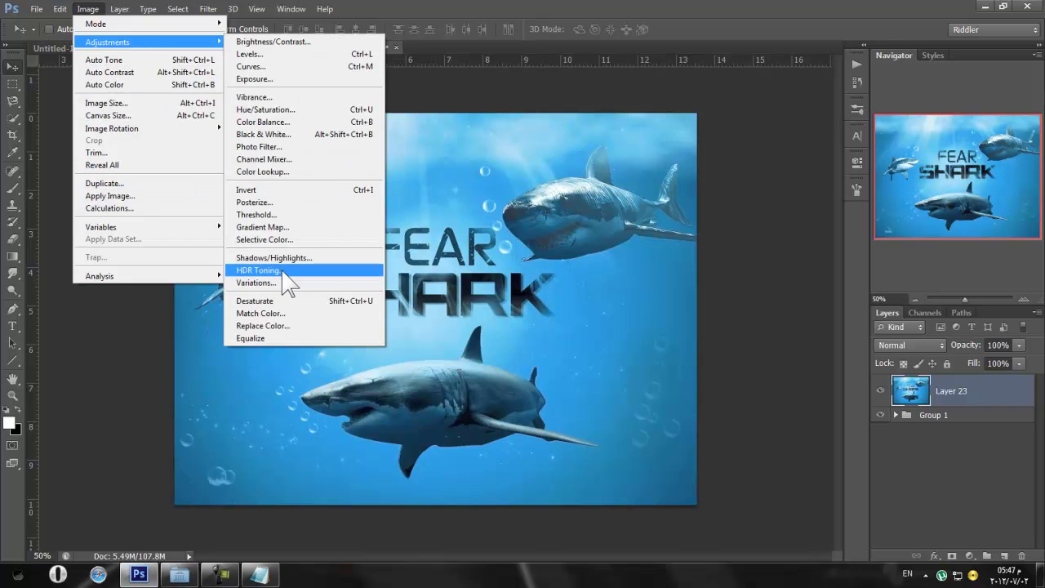
left_click(472, 313)
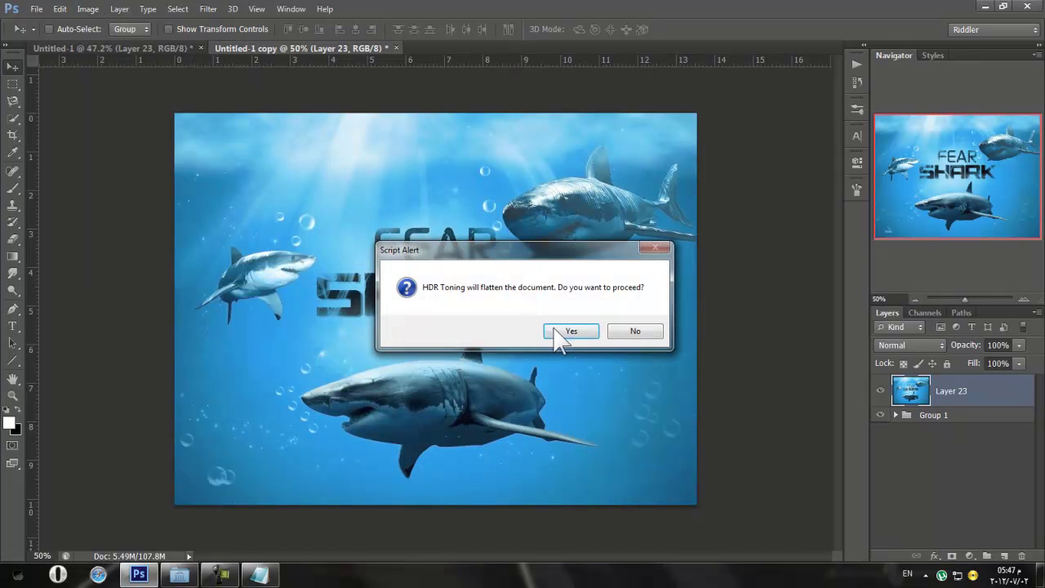
left_click(633, 332)
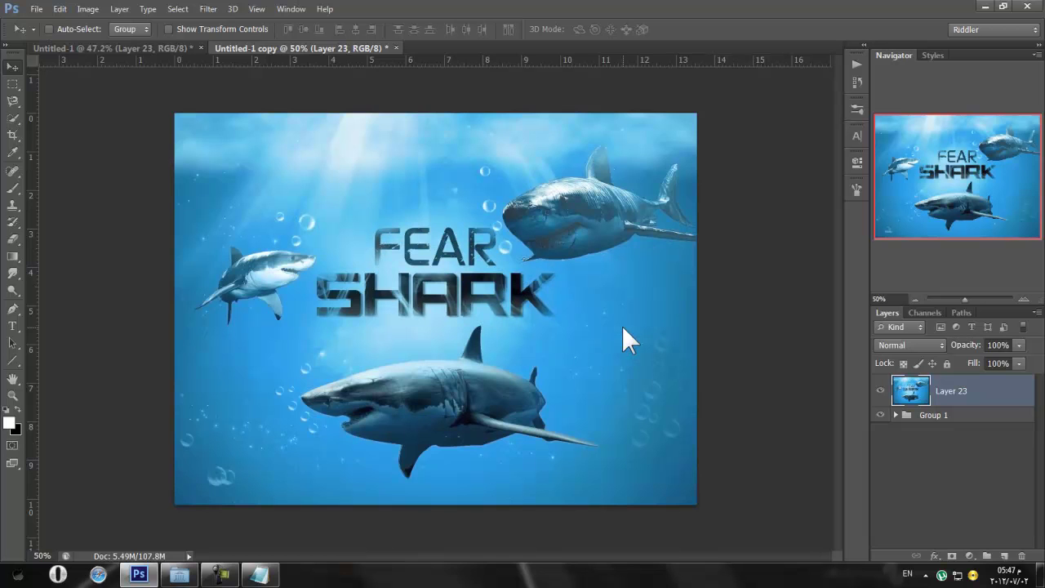
Add a Brightness/Contrast adjustment above Layer 23 in Untitled-1 with Brightness set to 16
left_click(969, 555)
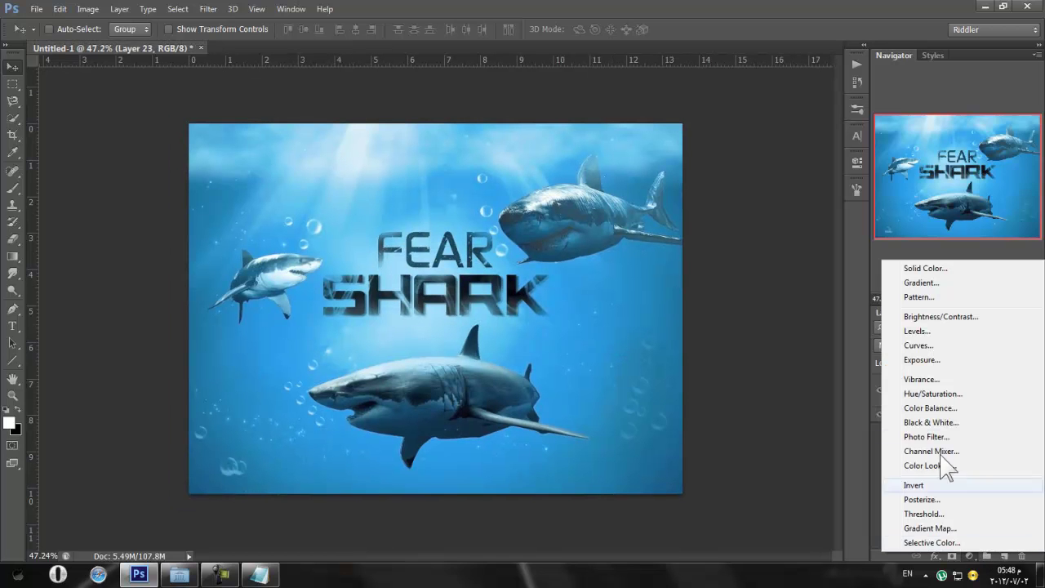
left_click(940, 316)
left_click_drag(755, 229, 761, 228)
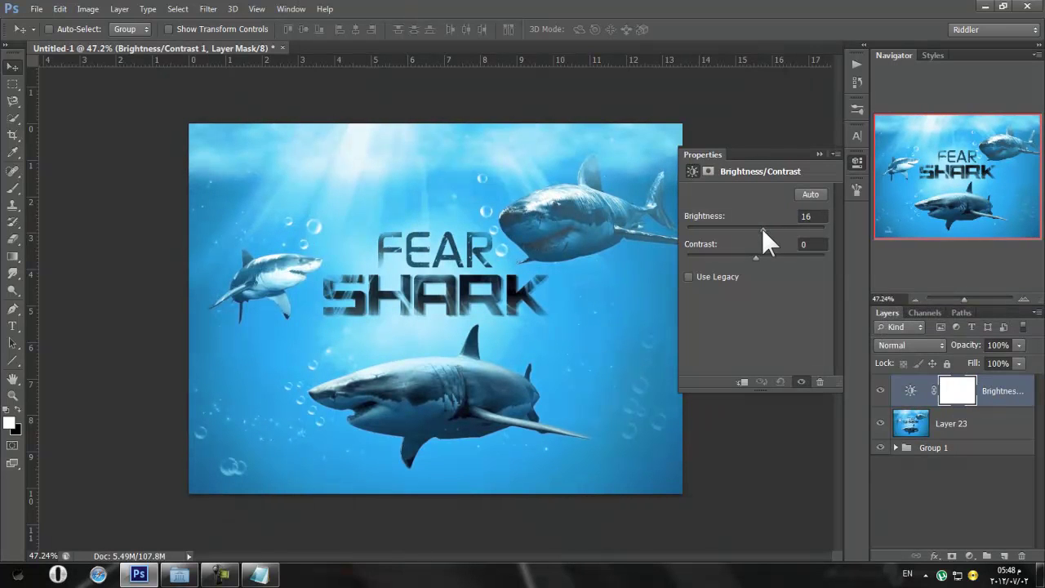
Add a Color Balance adjustment above Brightness/Contrast, shifting the Midtones slightly toward cyan and fine-tuning the yellow–blue balance
left_click(969, 556)
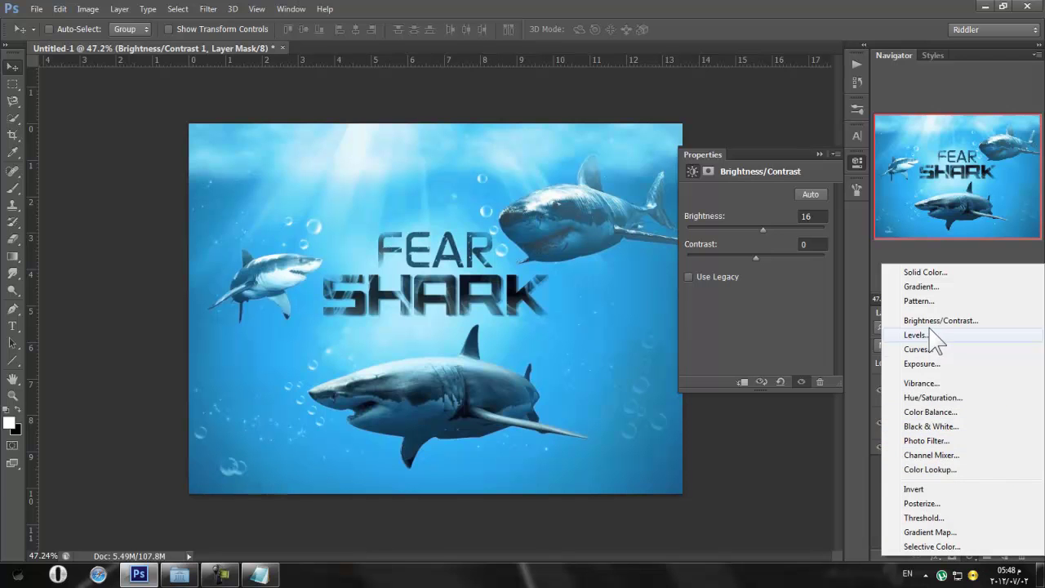
left_click(938, 412)
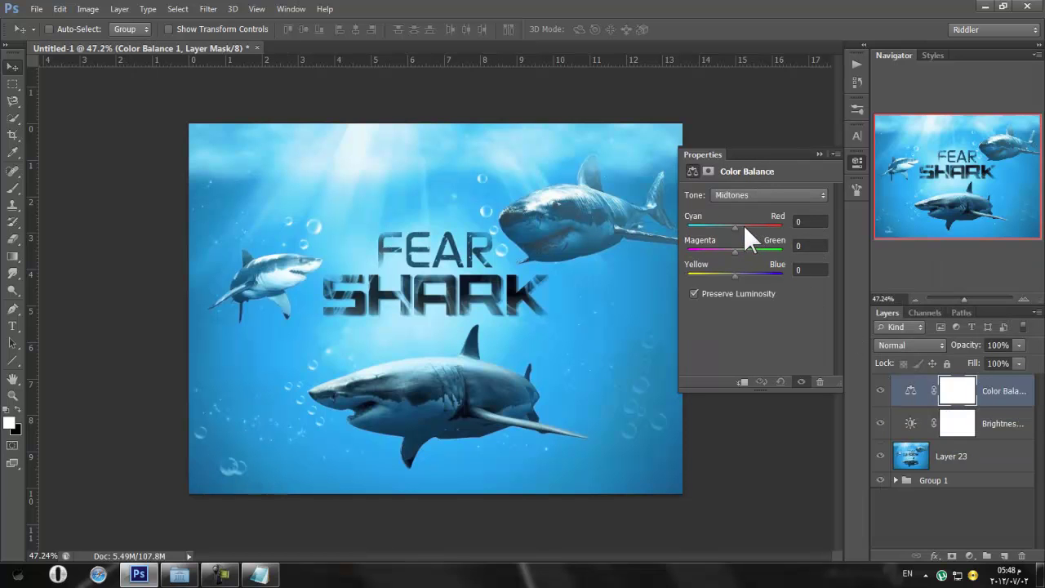
left_click_drag(733, 225, 728, 225)
left_click_drag(731, 273, 724, 272)
mouse_move(733, 274)
left_mouse_down()
mouse_move(747, 275)
mouse_move(737, 274)
left_mouse_up()
left_click(856, 161)
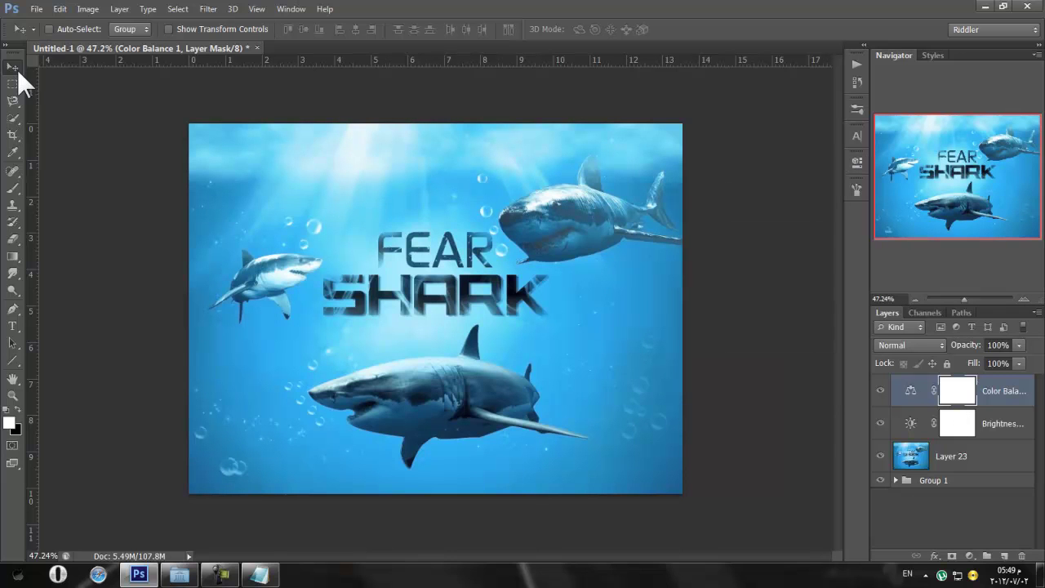
Export the poster with Save for Web as a 1600 x 1200 px PNG-24 file with transparency, named Untitled-1.png
left_click(36, 9)
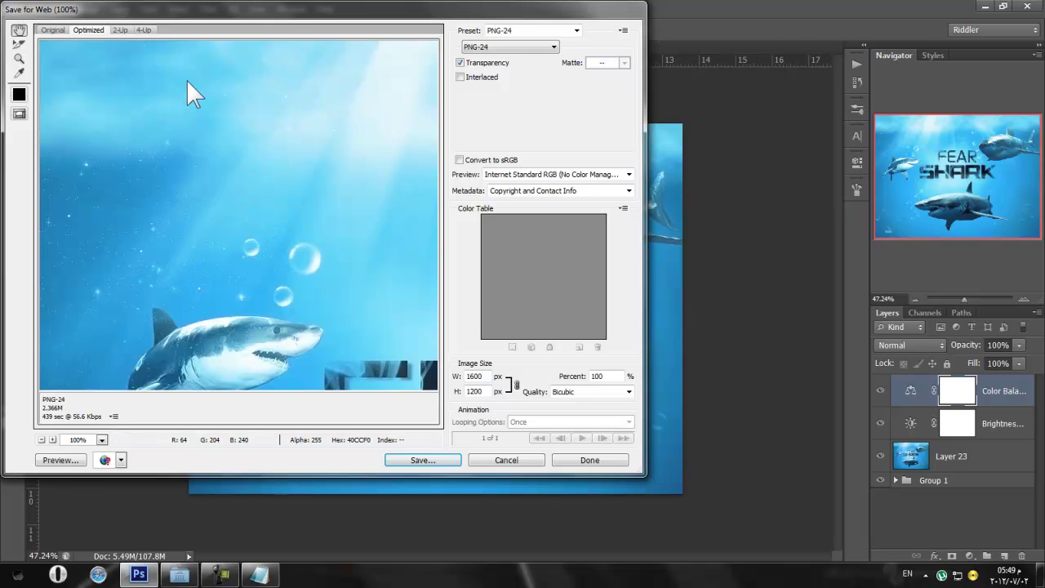
left_click(417, 460)
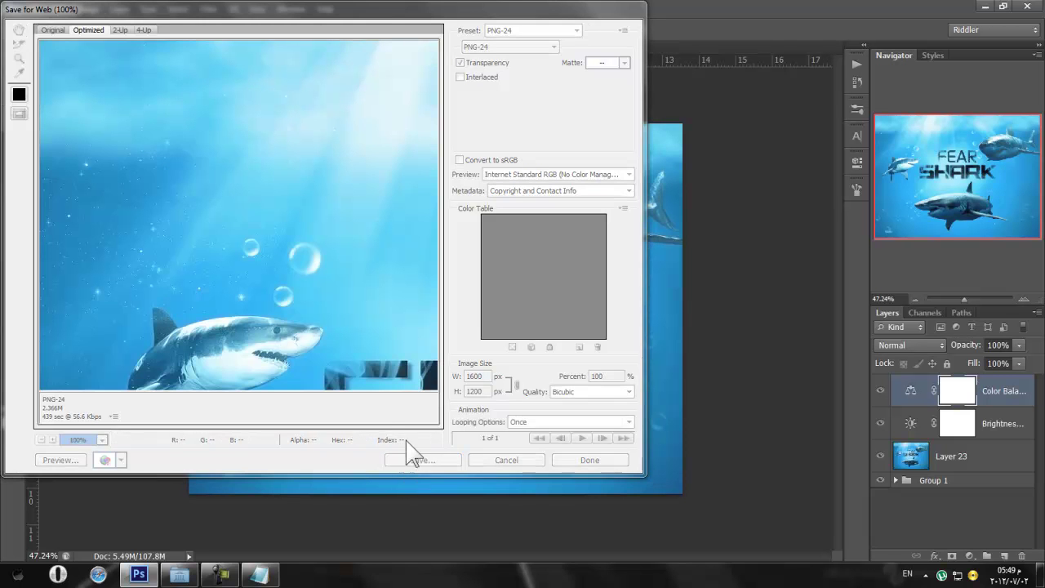
left_click(367, 384)
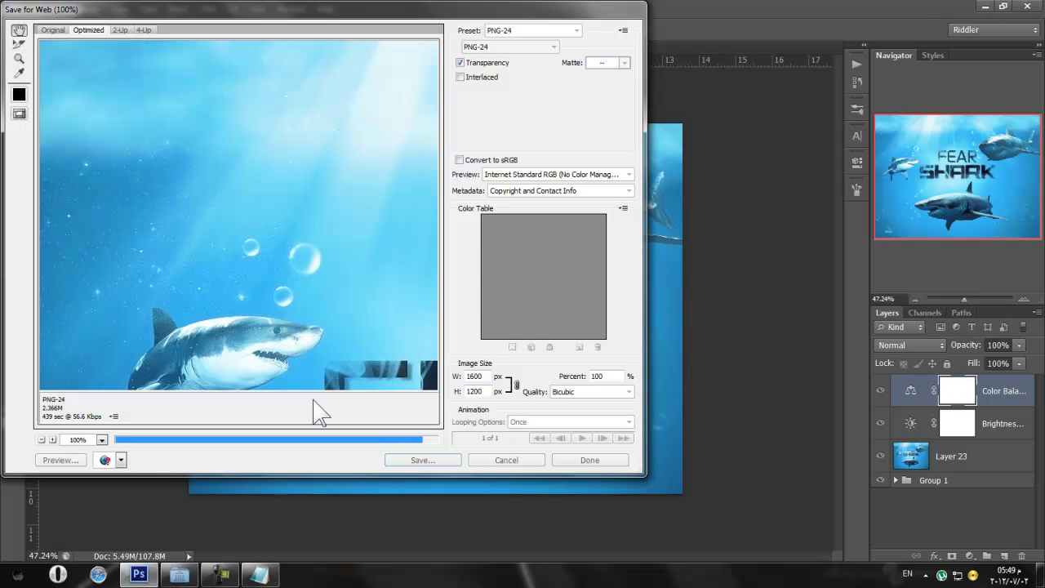
Switch to the Download folder in Windows Explorer and open Untitled-1.png in Windows Photo Viewer
mouse_move(190, 572)
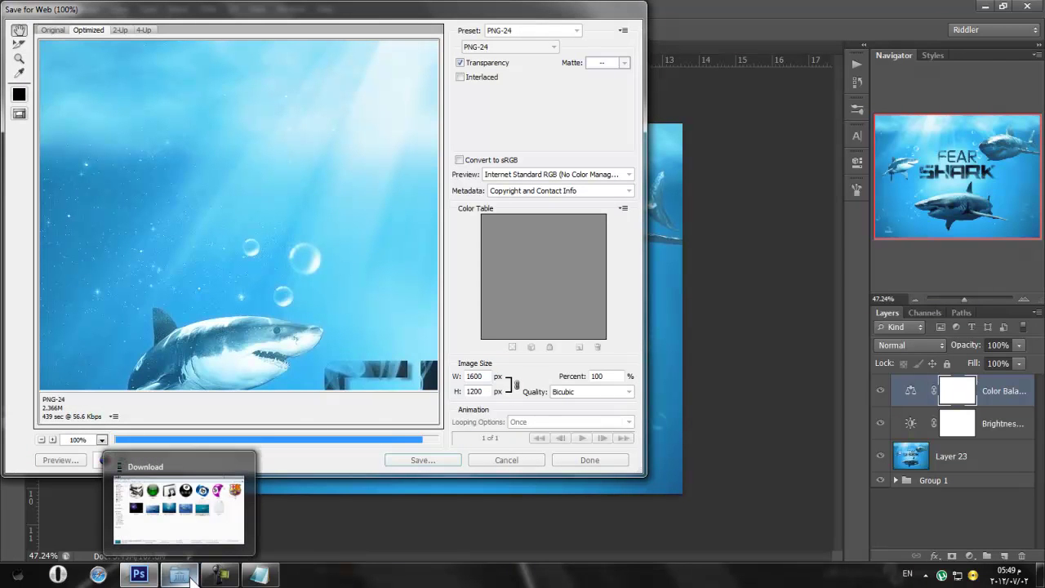
left_click(189, 575)
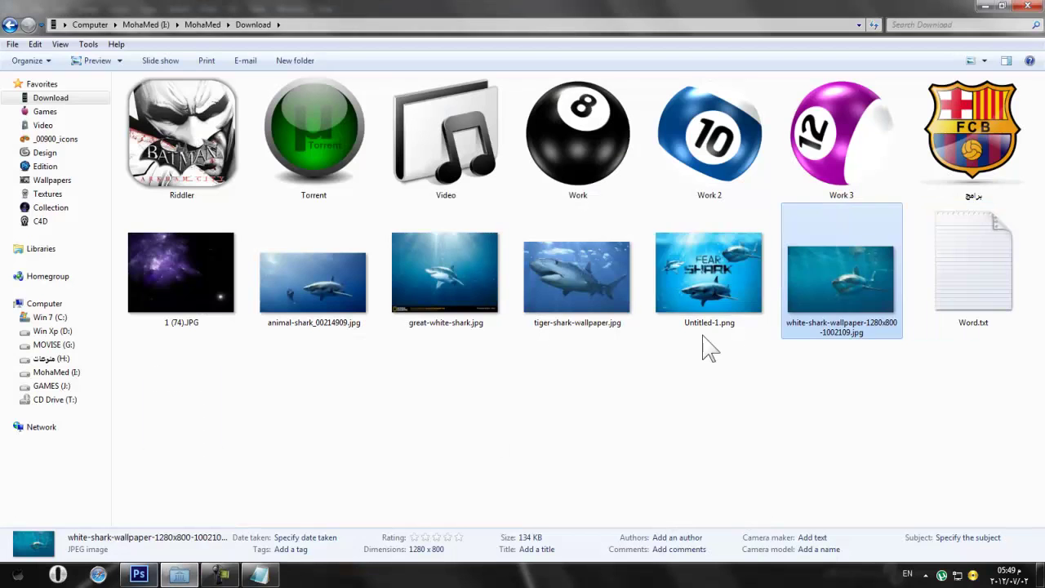
double_click(703, 285)
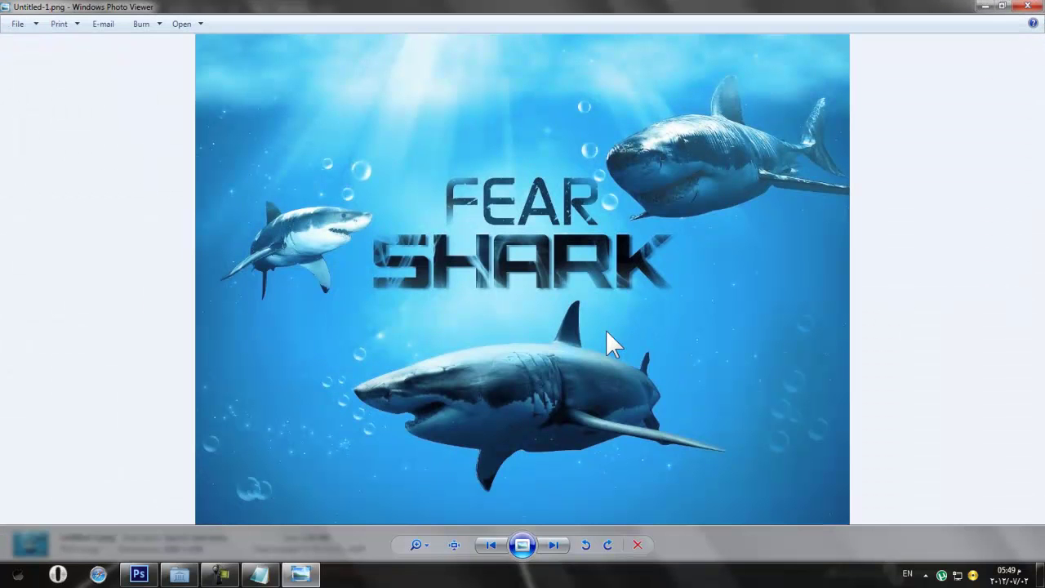
Examine the exported poster's title, sharks and bubbles up close and as a whole, closing the image at the end
scroll(596, 359, "up", 1)
scroll(511, 379, "up", 2)
left_click_drag(509, 378, 664, 524)
scroll(455, 268, "down", 2)
scroll(483, 450, "up", 1)
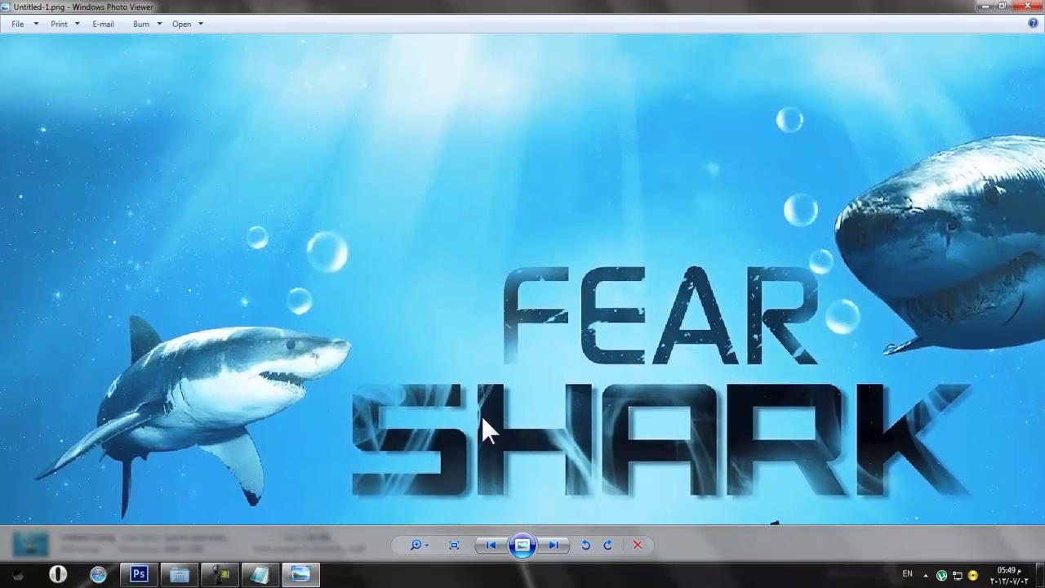
scroll(571, 333, "down", 4)
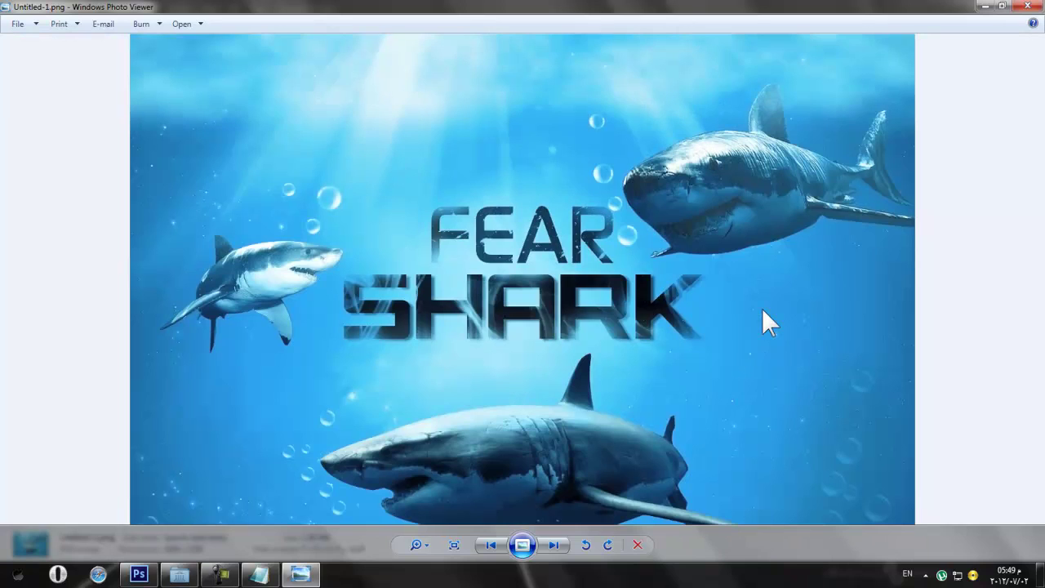
scroll(763, 309, "down", 1)
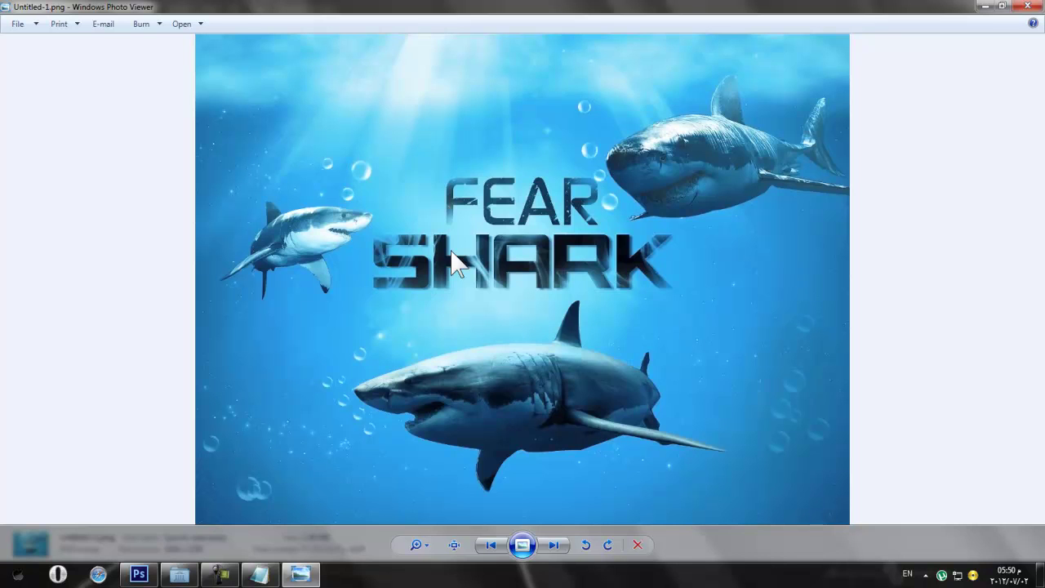
left_click(1029, 5)
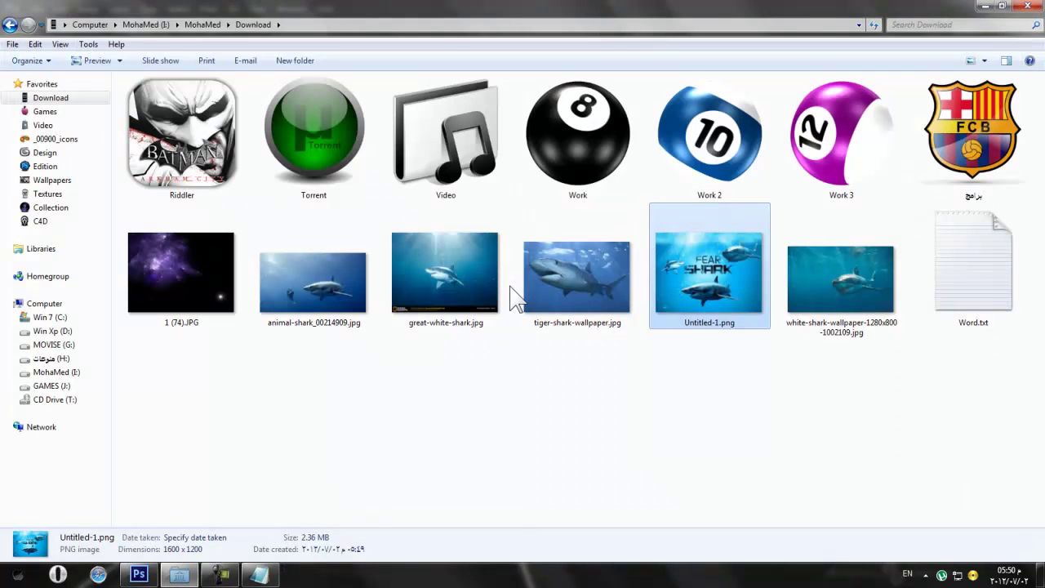